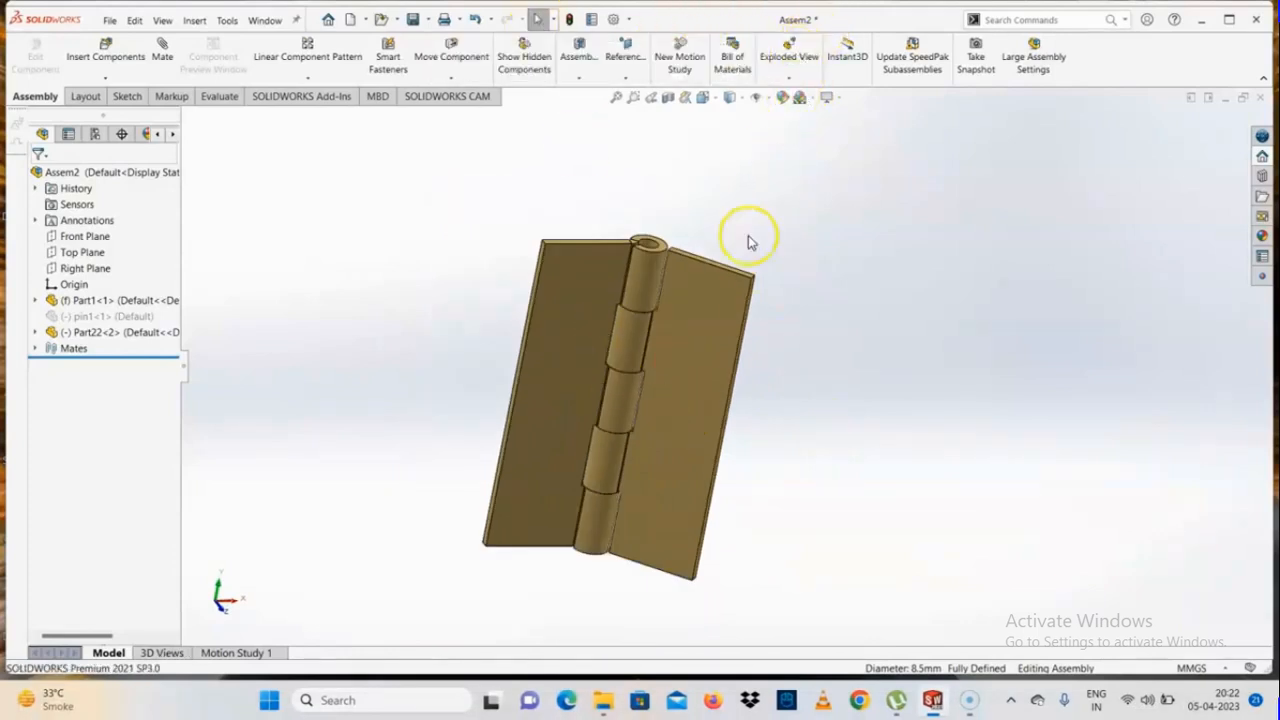
Rename the Part1 component to Hinge-1 as a temporary document rename and rebuild the assembly
{"action": "left_click", "coordinate": [93, 302]}
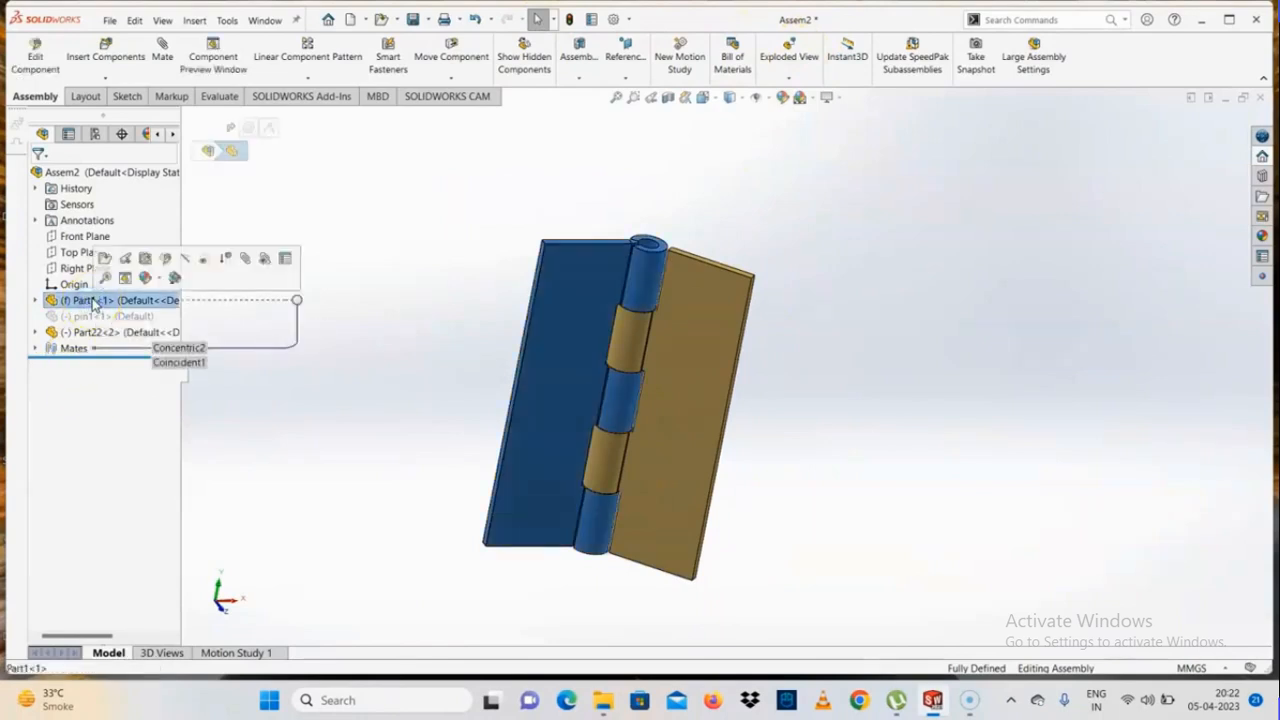
{"action": "left_click", "coordinate": [92, 300]}
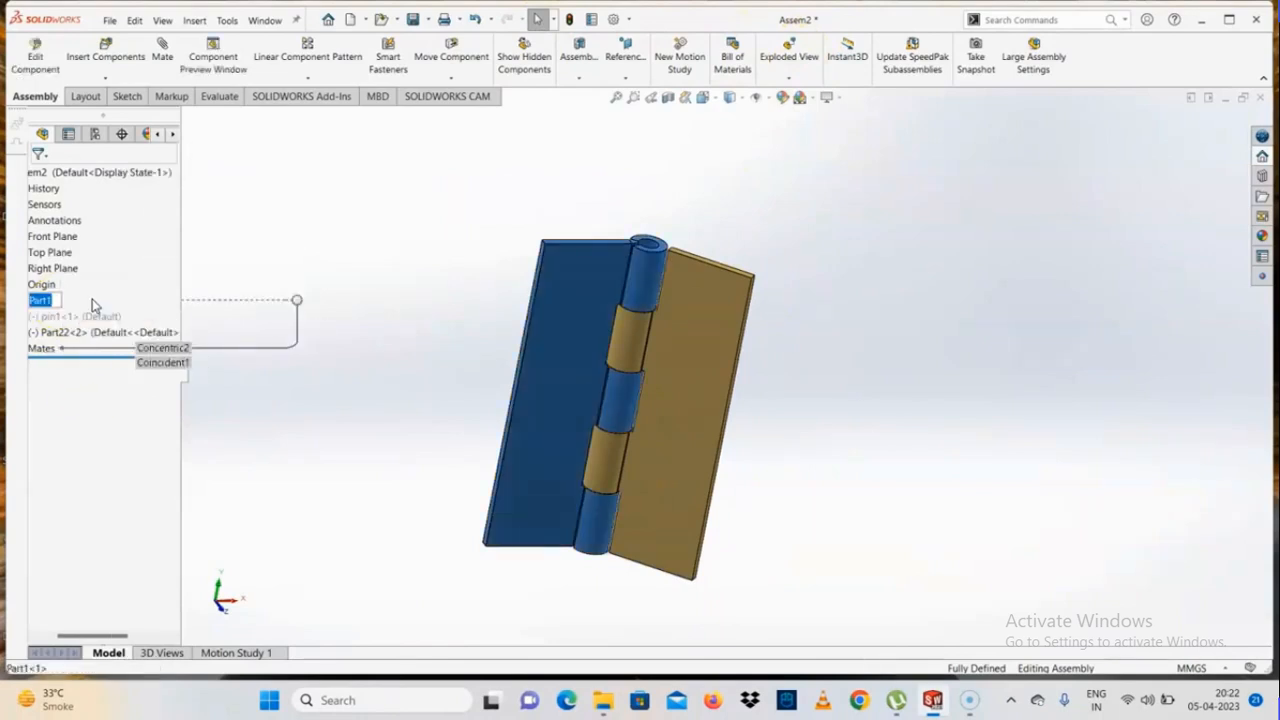
{"action": "type", "text": "Hinge-1"}
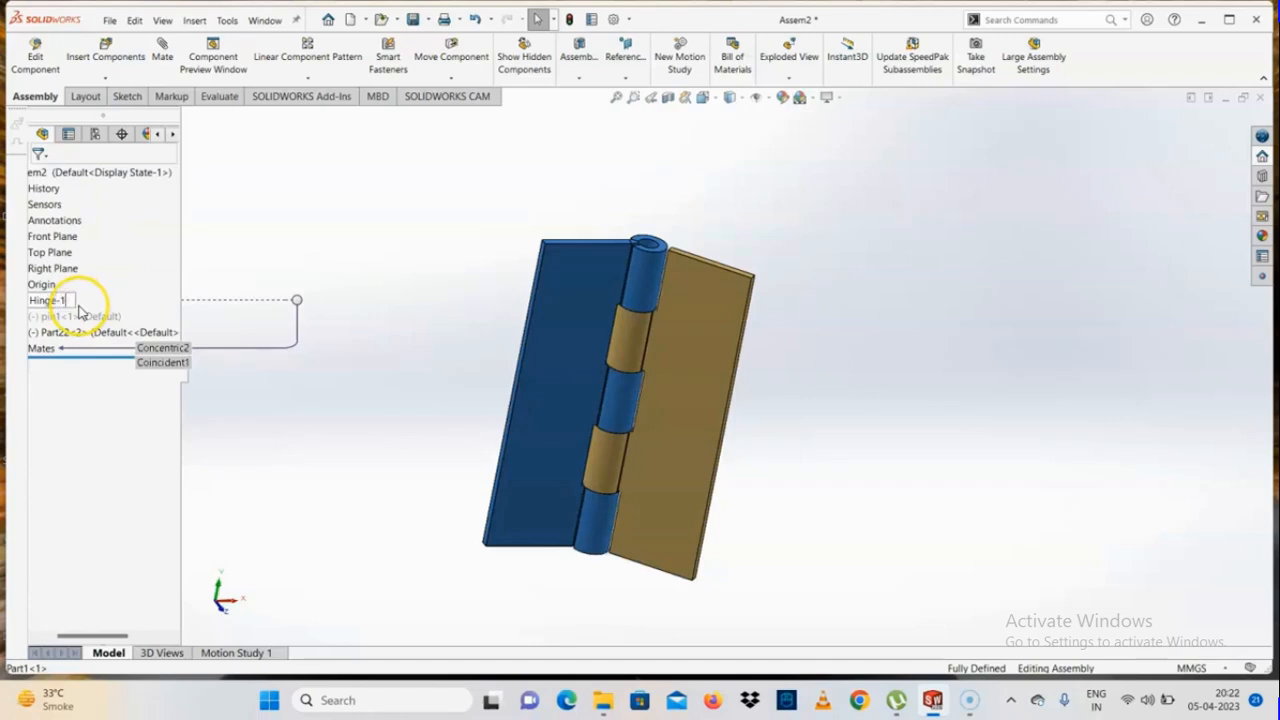
{"action": "key", "text": "Return"}
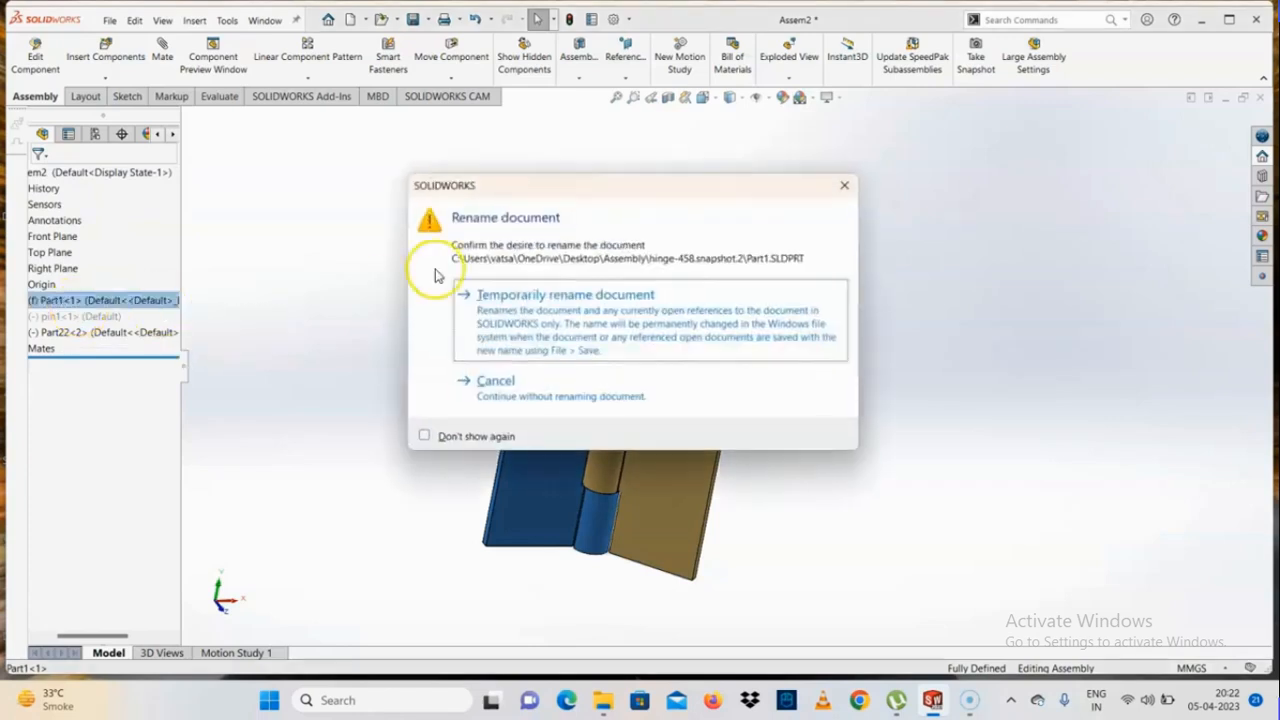
{"action": "left_click", "coordinate": [529, 390]}
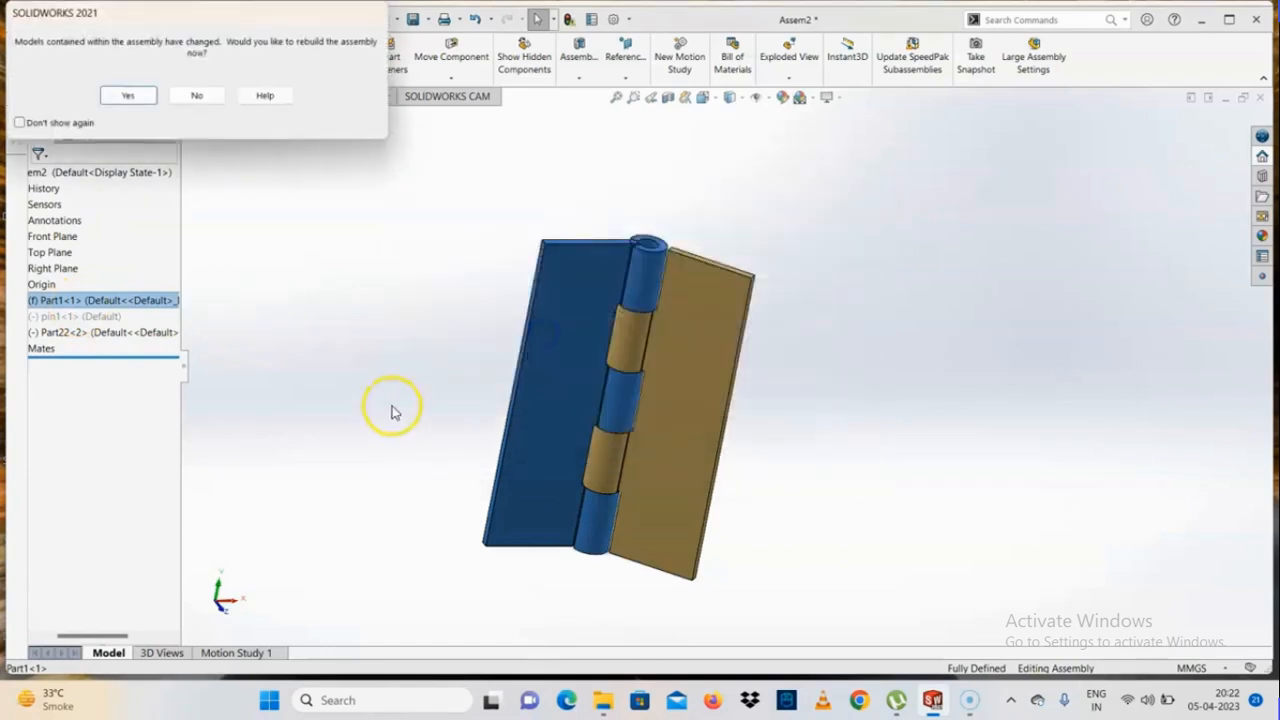
{"action": "left_click", "coordinate": [143, 91]}
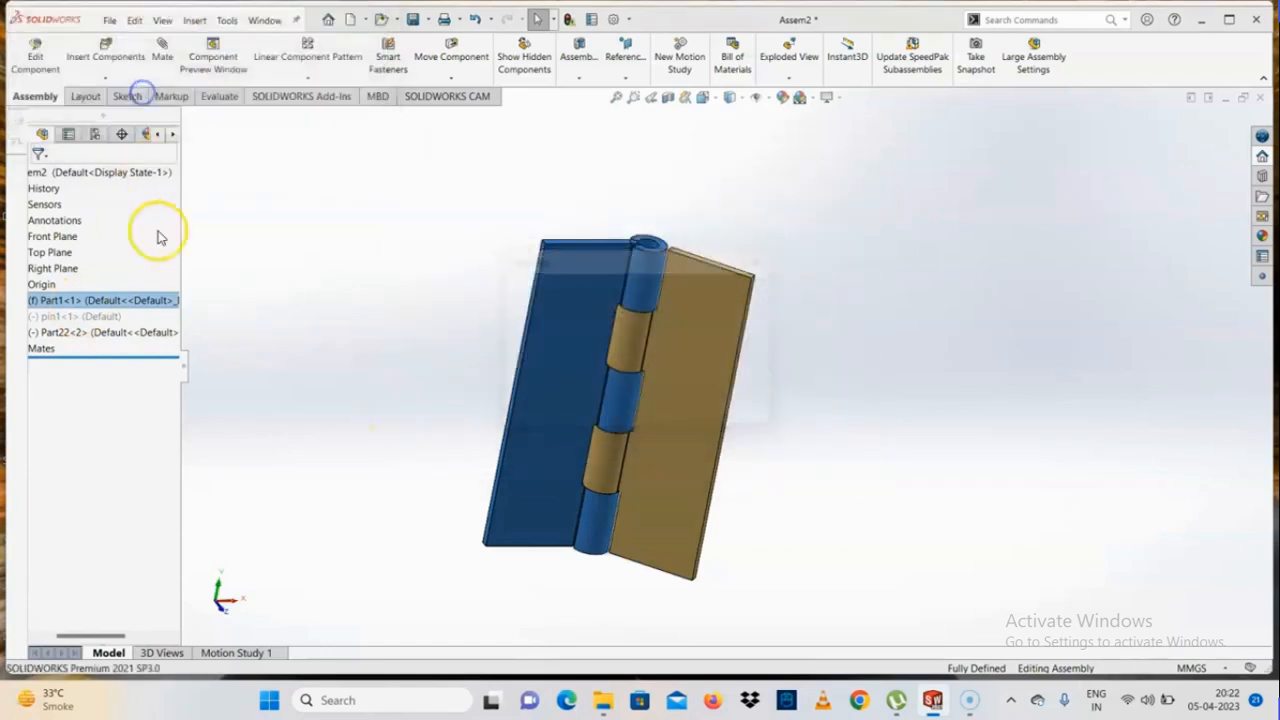
Rename the Part22 component to Hinge-2 as a temporary document rename and rebuild the assembly
{"action": "left_click", "coordinate": [51, 331]}
{"action": "left_click", "coordinate": [57, 336]}
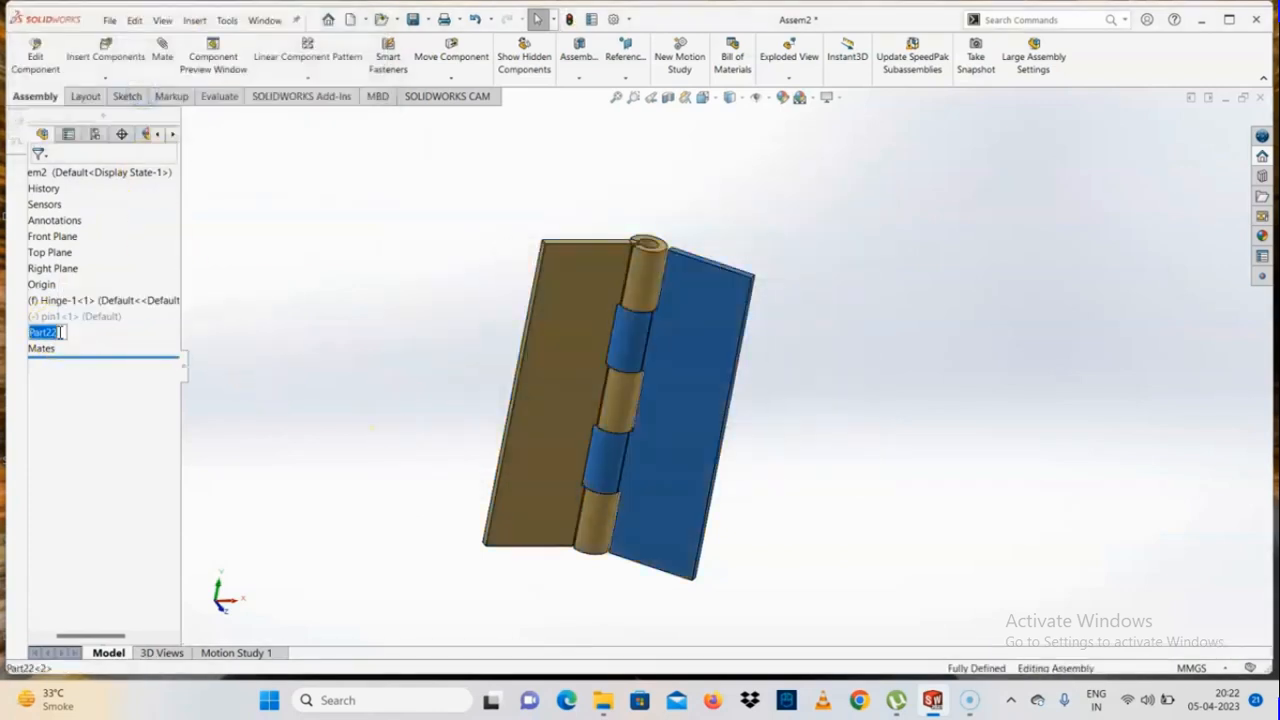
{"action": "type", "text": "Hinge-2"}
{"action": "key", "text": "Return"}
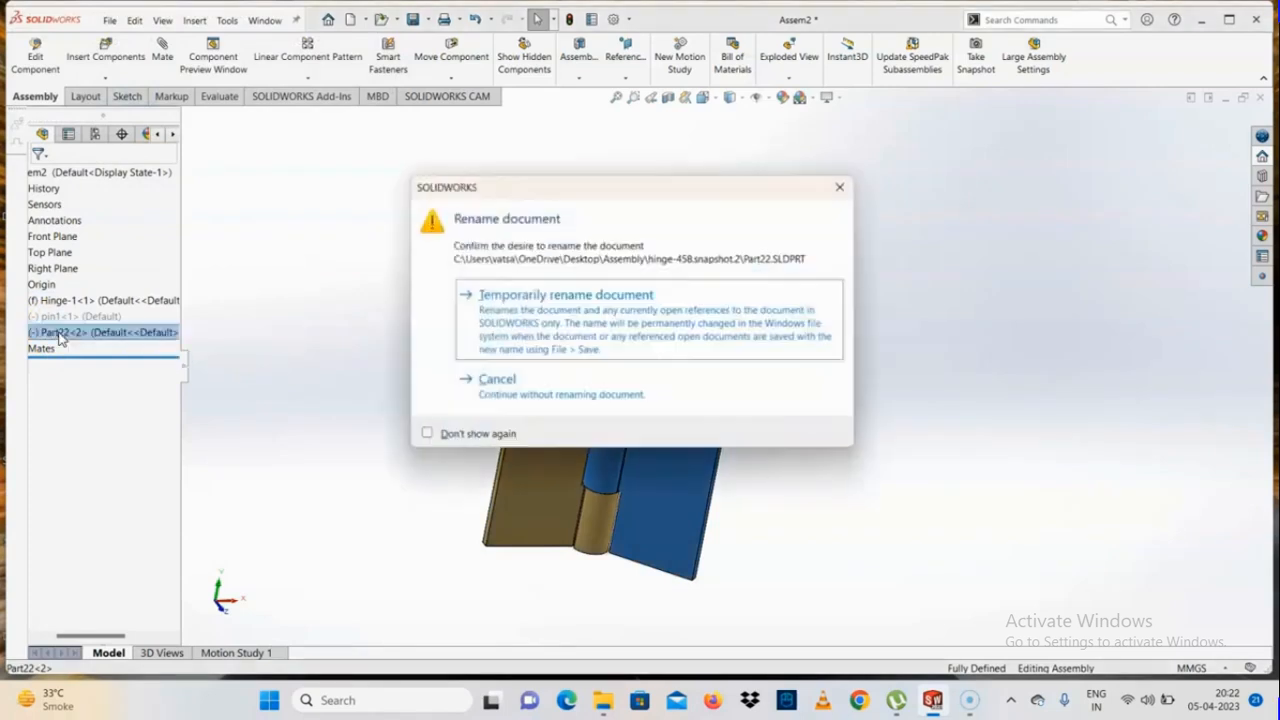
{"action": "left_click", "coordinate": [531, 302]}
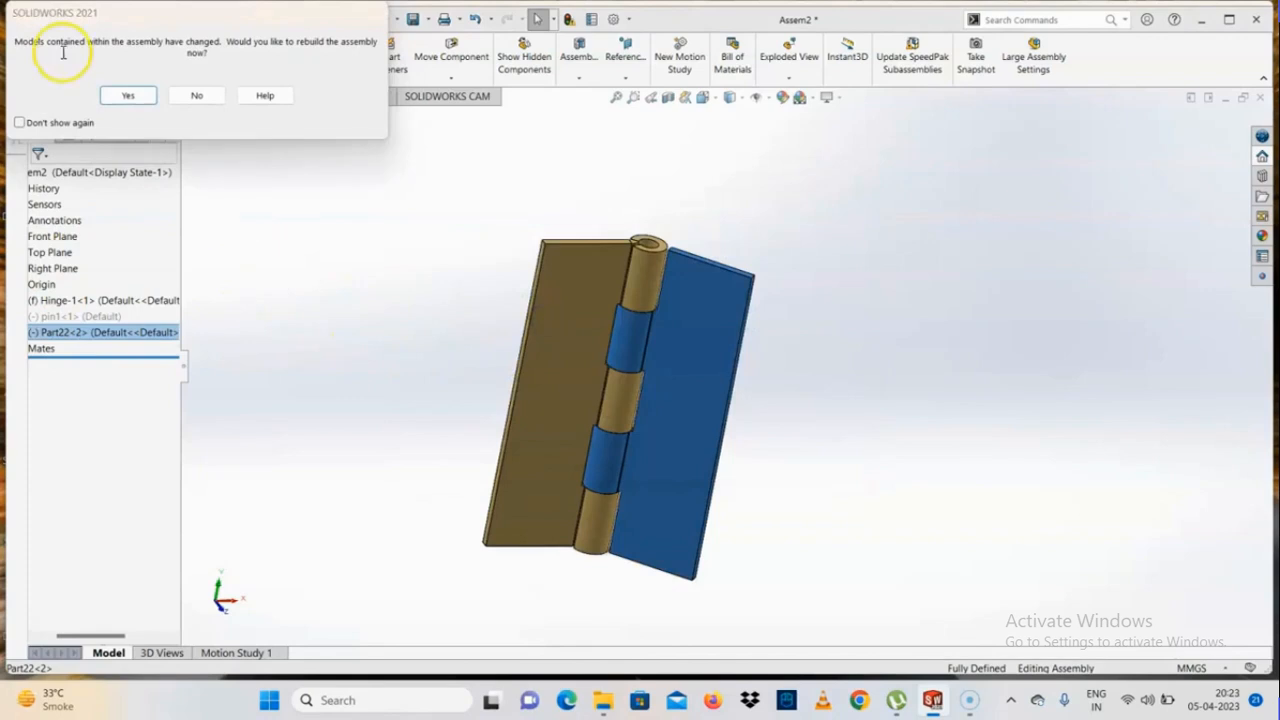
{"action": "left_click", "coordinate": [128, 95]}
{"action": "left_click", "coordinate": [554, 363]}
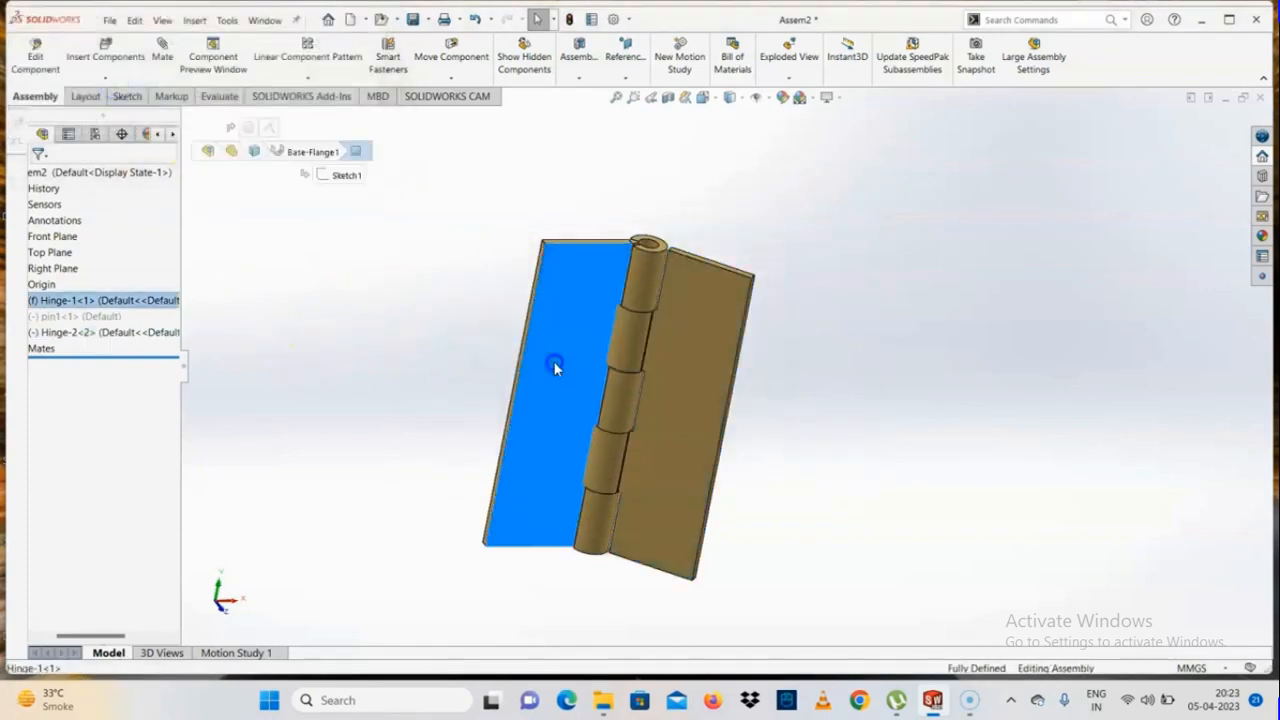
{"action": "left_click", "coordinate": [671, 374]}
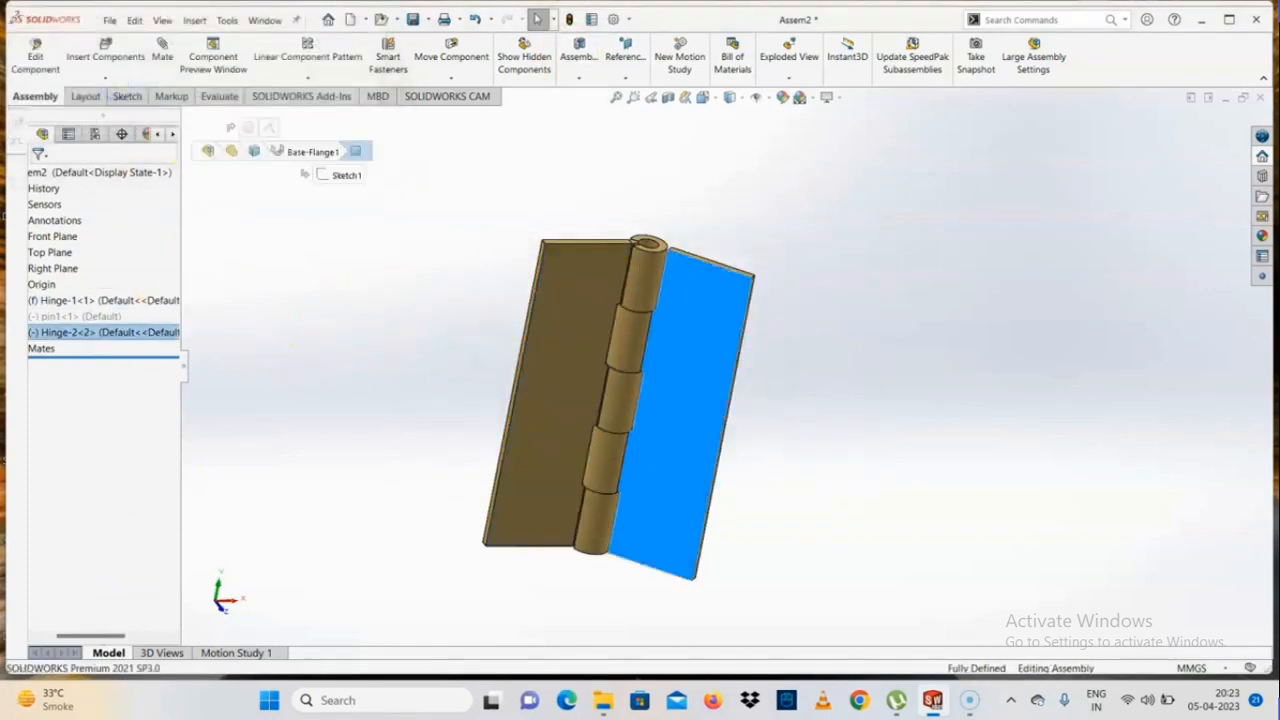
{"action": "left_click", "coordinate": [871, 232]}
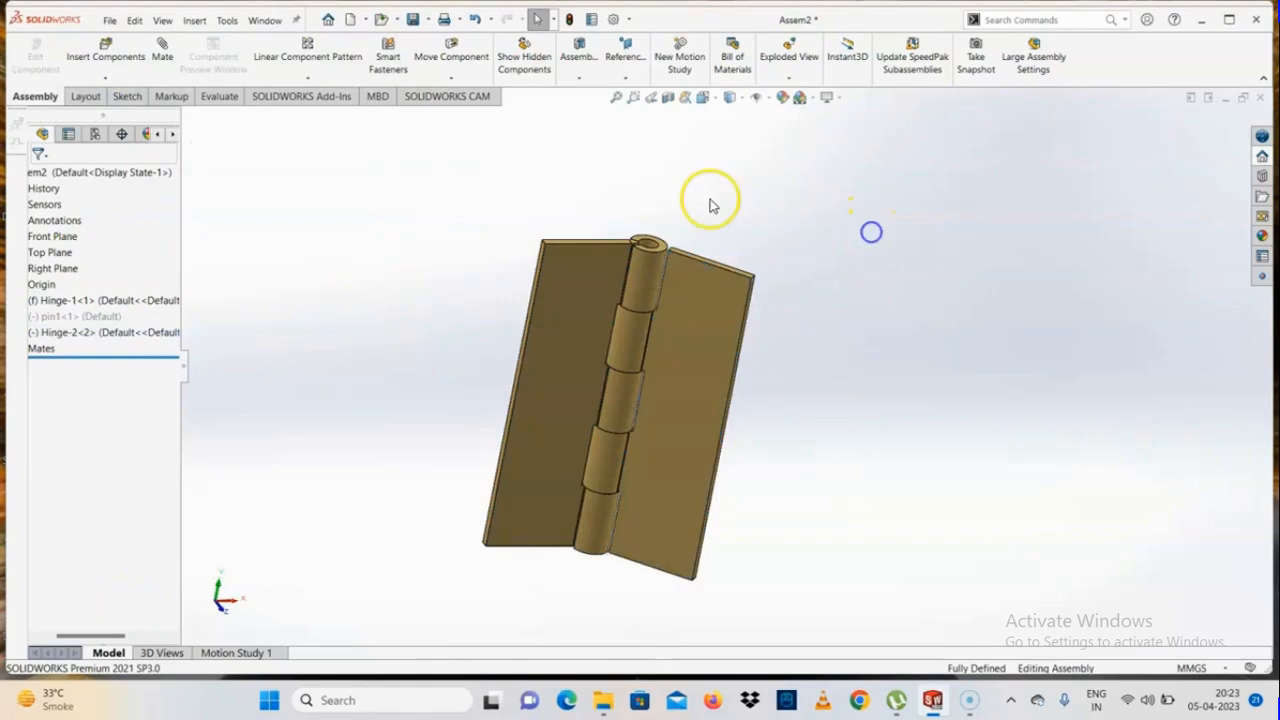
{"action": "left_click", "coordinate": [110, 20]}
{"action": "left_click", "coordinate": [126, 31]}
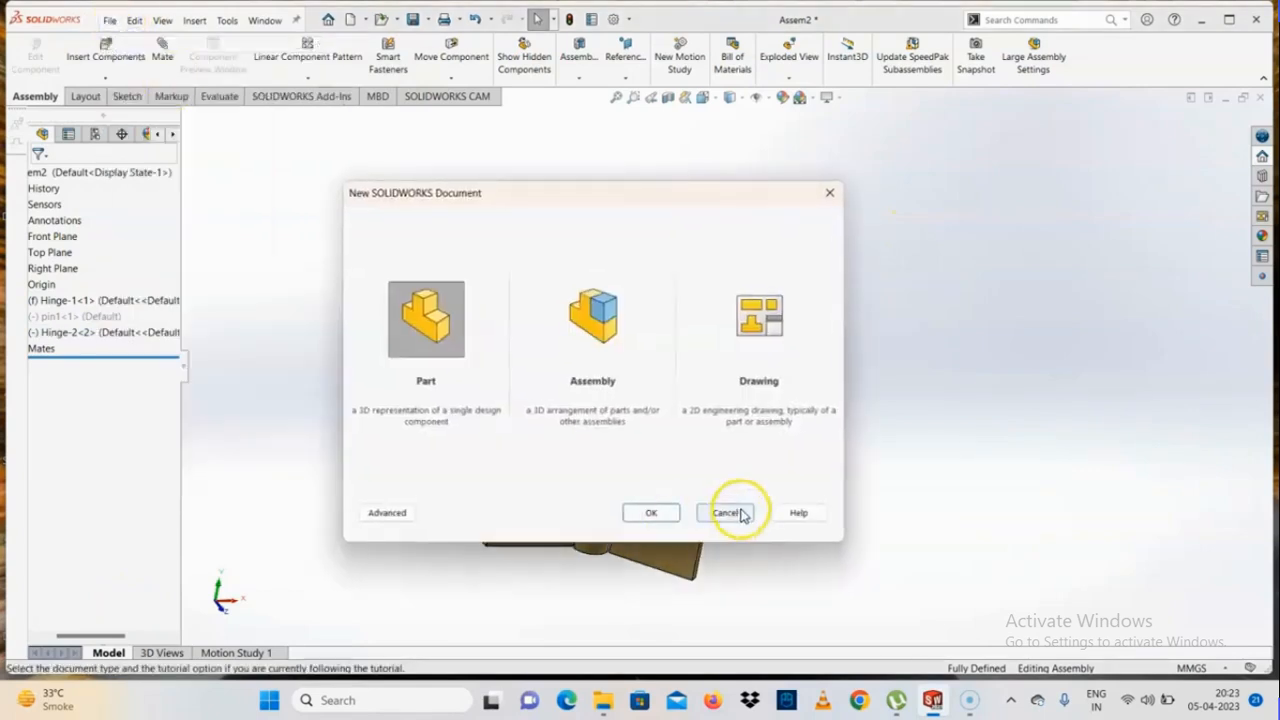
{"action": "left_click", "coordinate": [727, 513]}
Make a drawing from the hinge assembly on a standard A3 (ISO) sheet with the sheet format displayed
{"action": "left_click", "coordinate": [108, 21]}
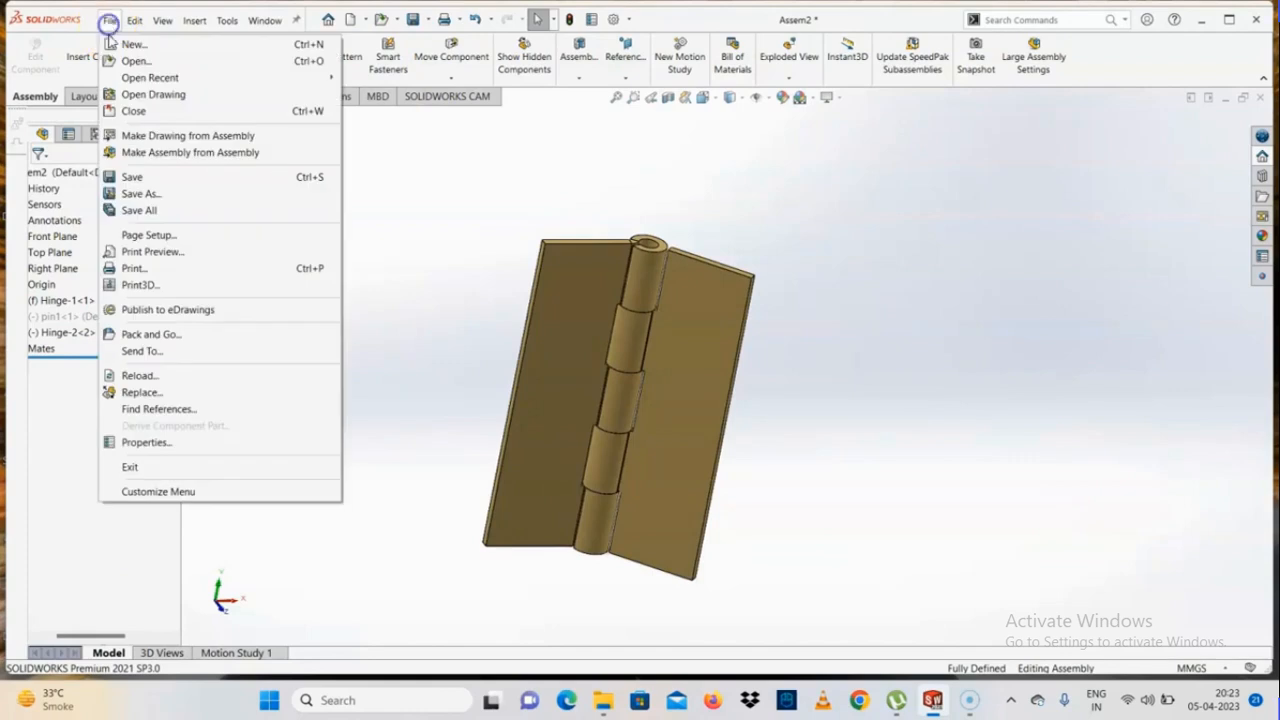
{"action": "left_click", "coordinate": [161, 141]}
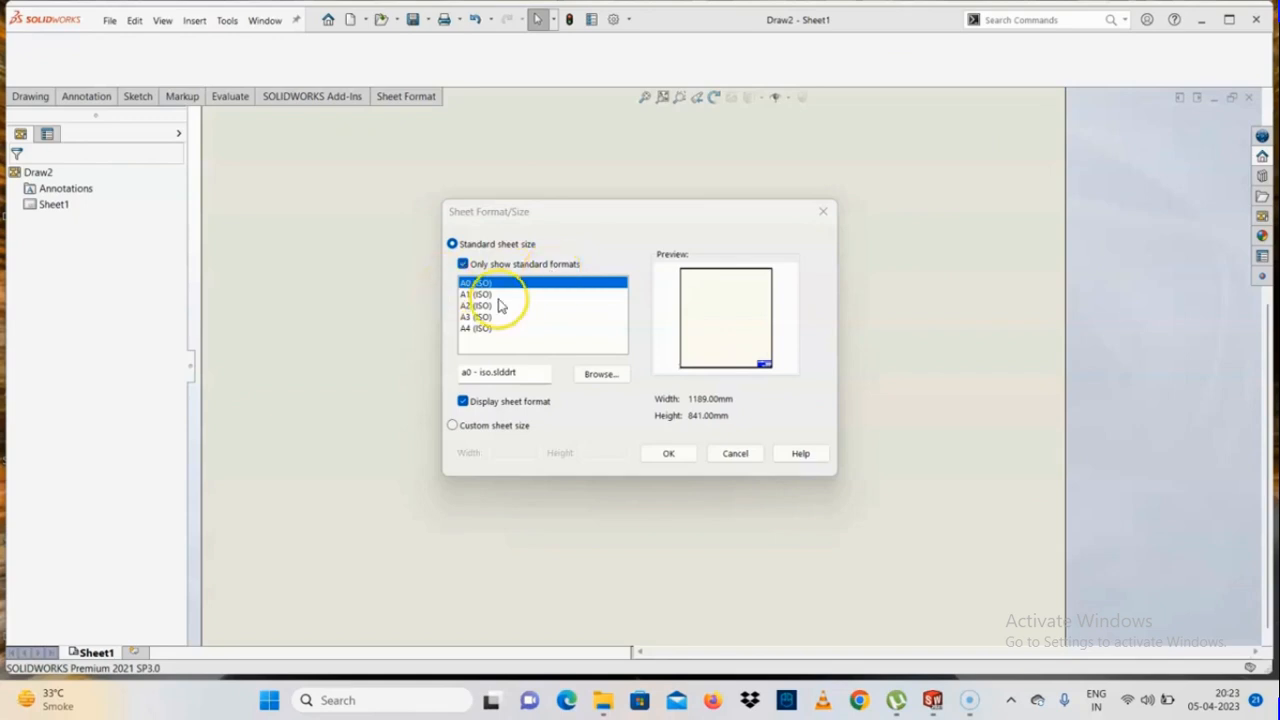
{"action": "left_click", "coordinate": [478, 318]}
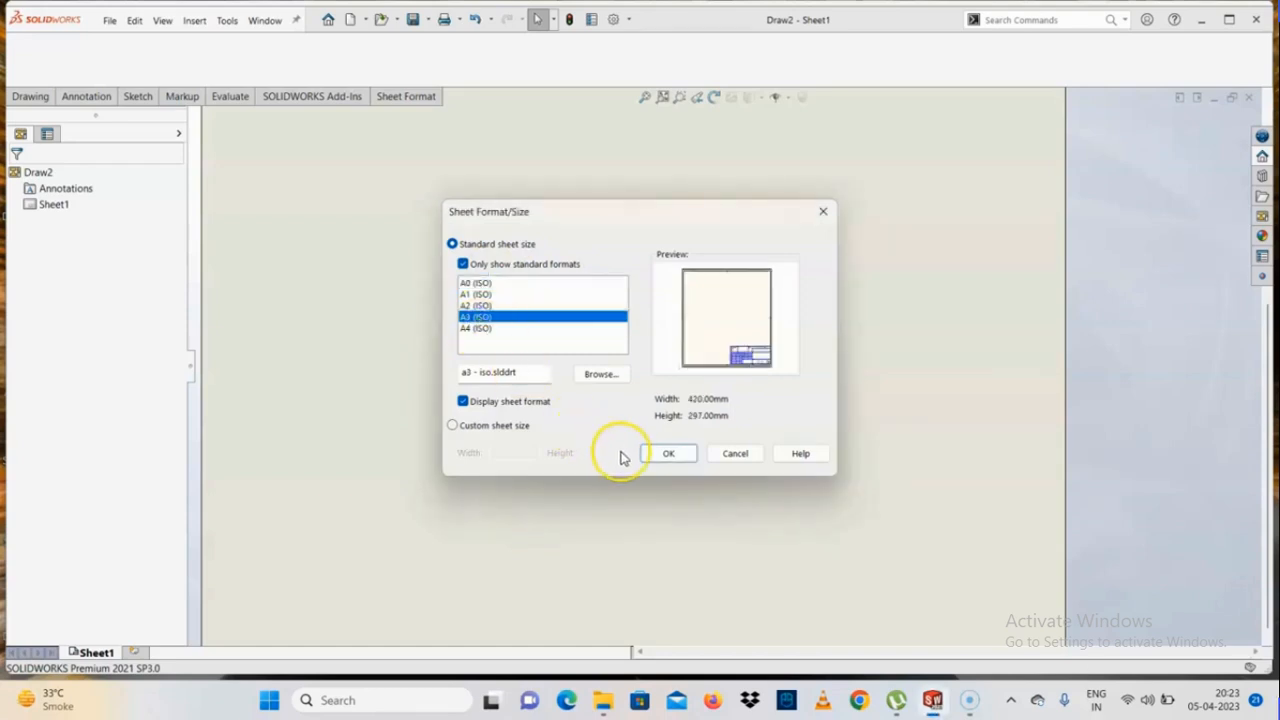
{"action": "left_click", "coordinate": [487, 428]}
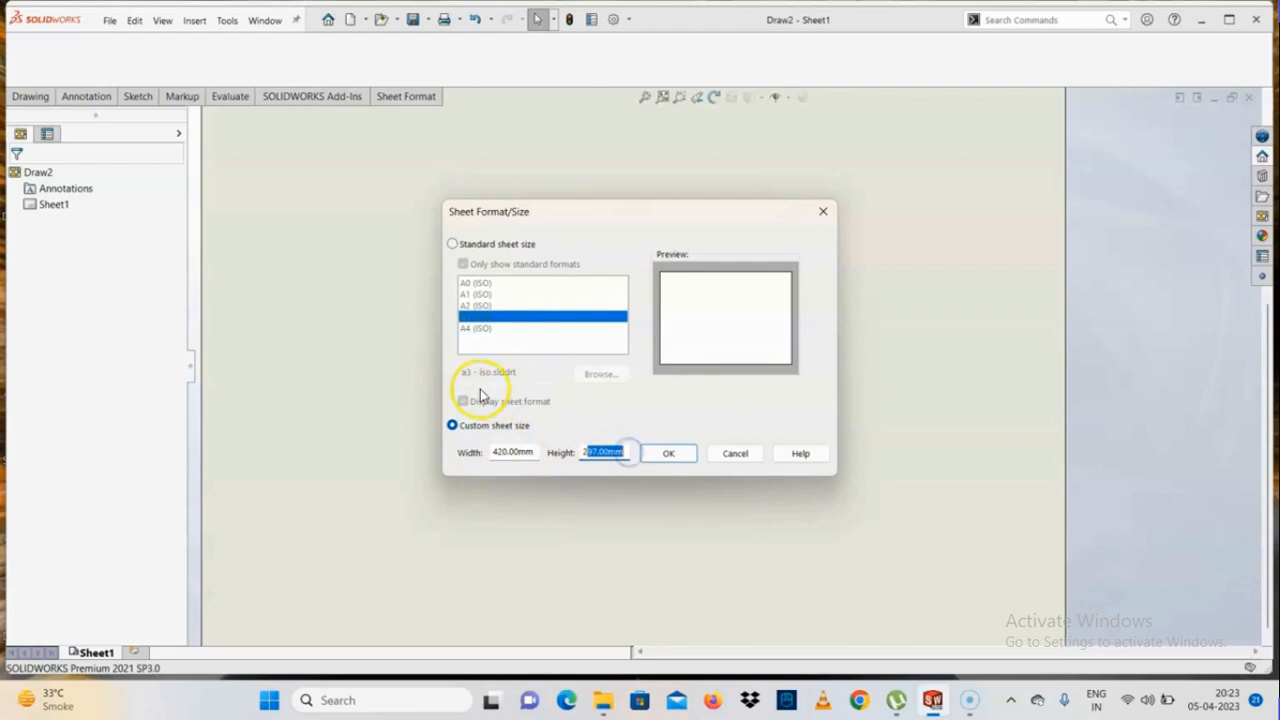
{"action": "left_click", "coordinate": [454, 245]}
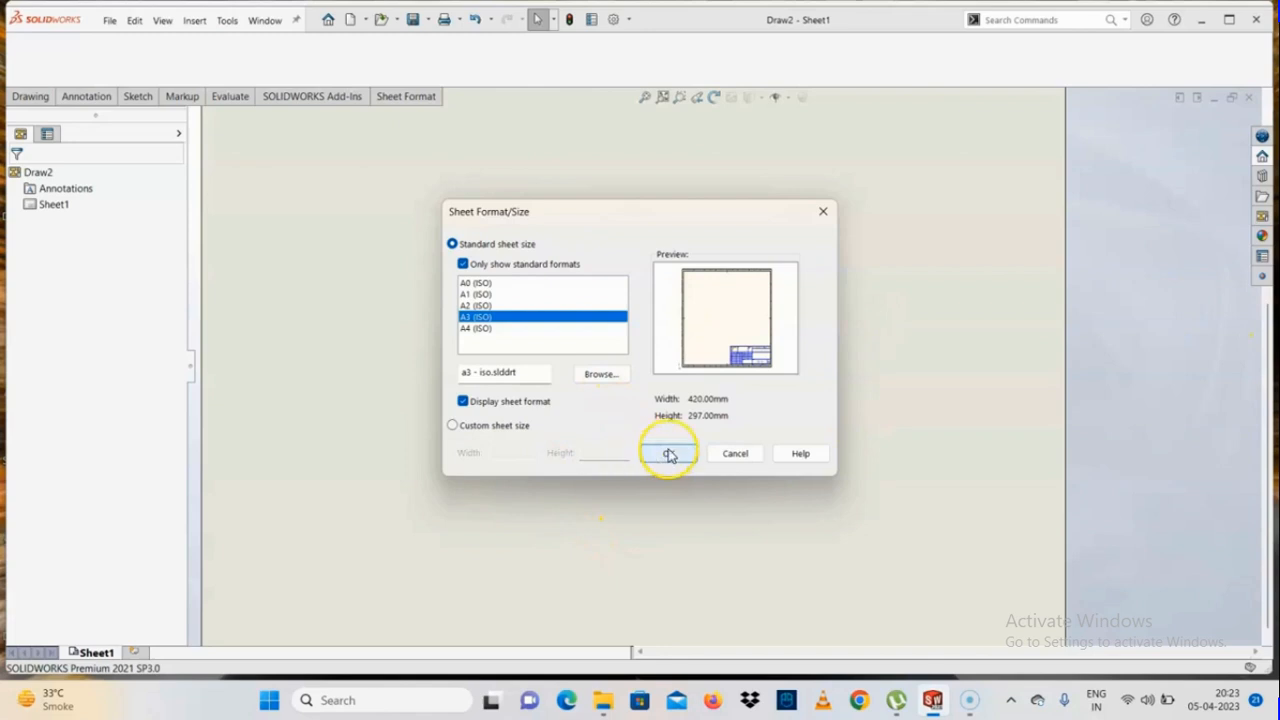
{"action": "left_click", "coordinate": [669, 455]}
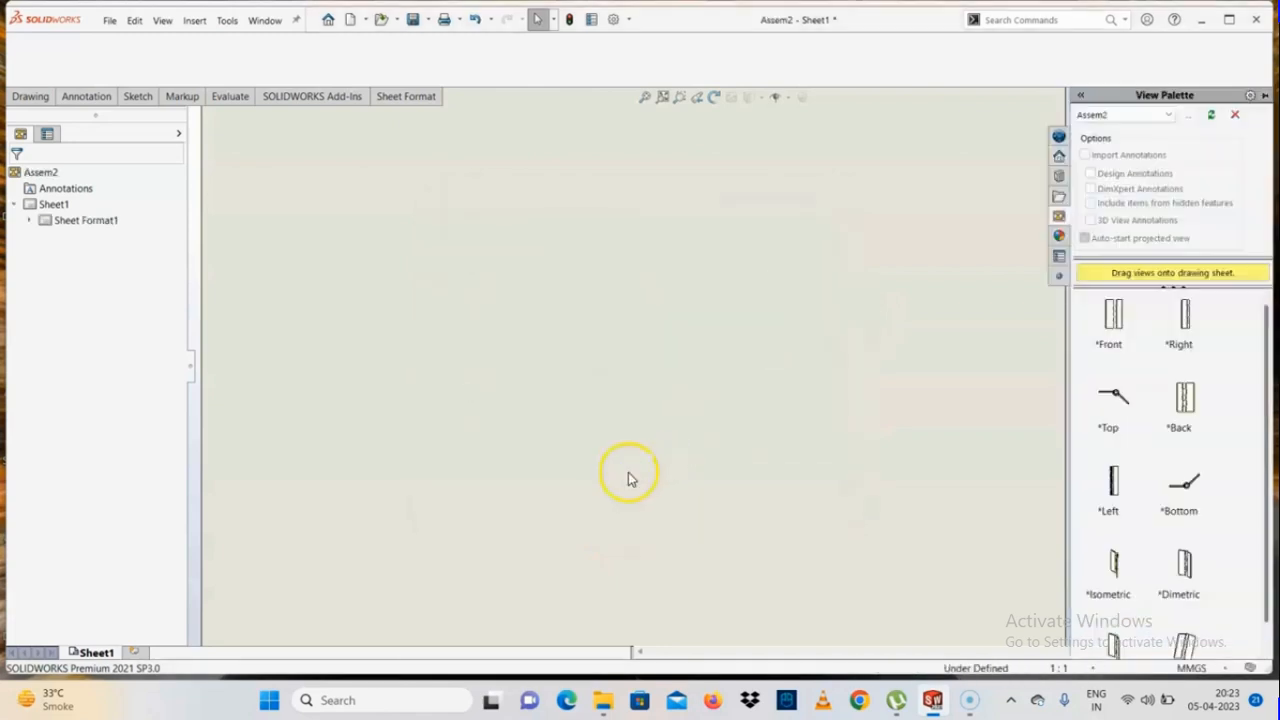
Place the assembly's Front view in the lower-left area of the drawing sheet
{"action": "scroll", "coordinate": [629, 473], "scroll_direction": "up", "scroll_amount": 4}
{"action": "scroll", "coordinate": [785, 276], "scroll_direction": "down", "scroll_amount": 3}
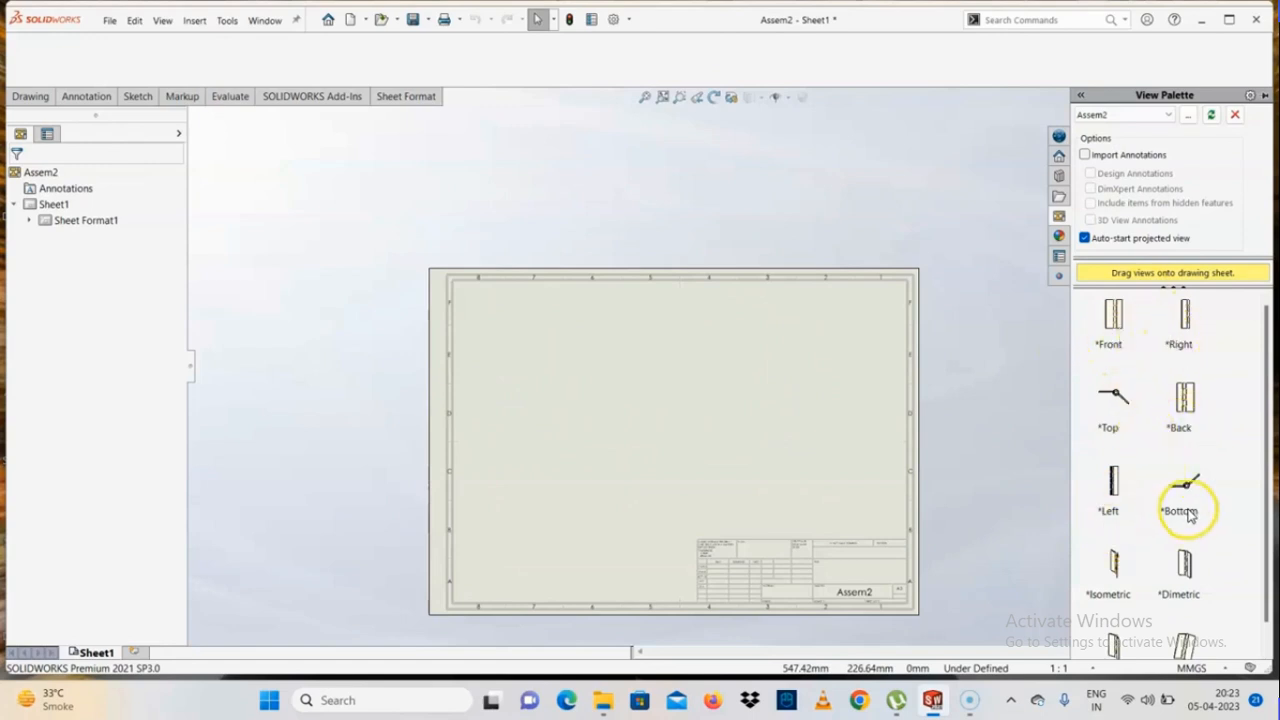
{"action": "scroll", "coordinate": [1165, 530], "scroll_direction": "down", "scroll_amount": 1}
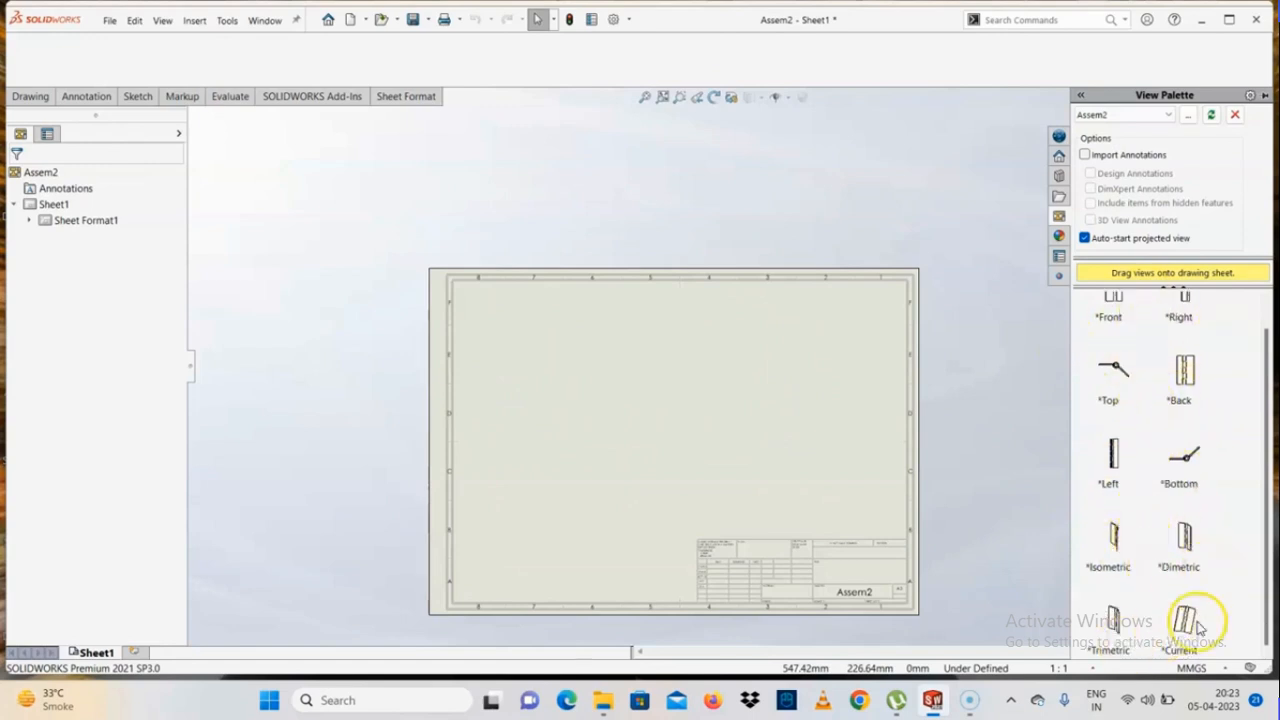
{"action": "scroll", "coordinate": [1137, 529], "scroll_direction": "up", "scroll_amount": 1}
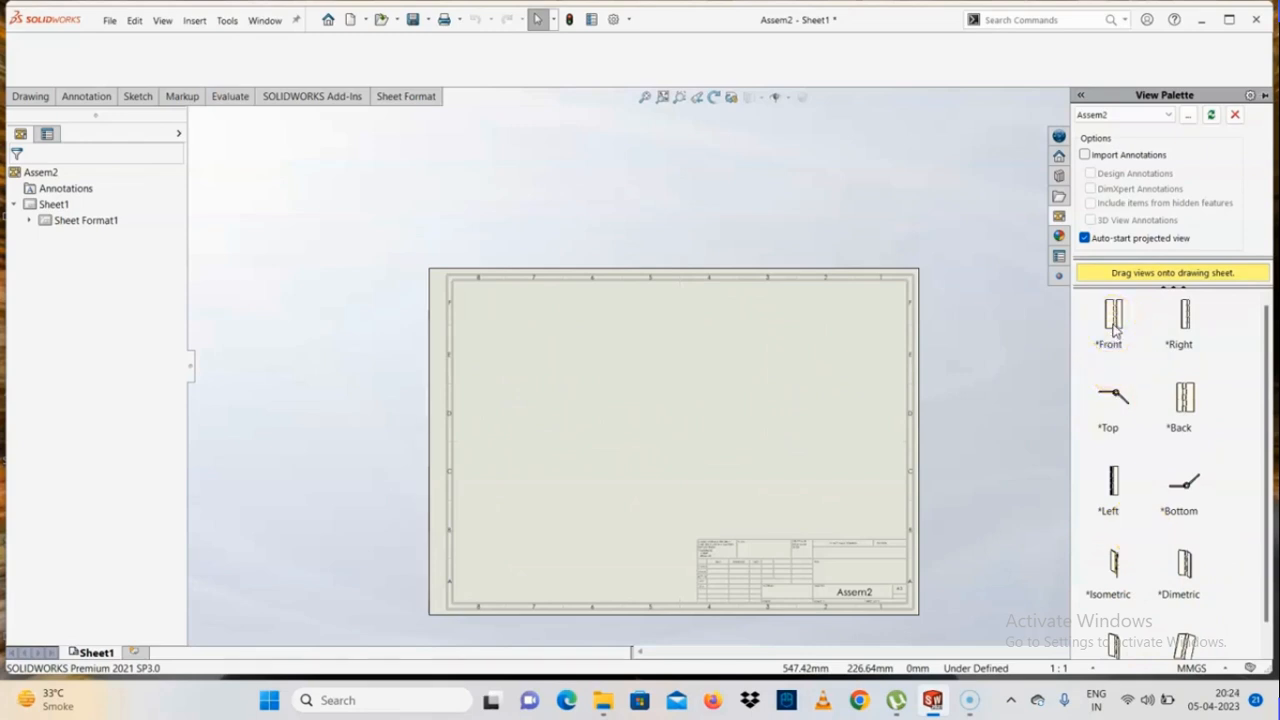
{"action": "left_click_drag", "start_coordinate": [1113, 325], "coordinate": [559, 472]}
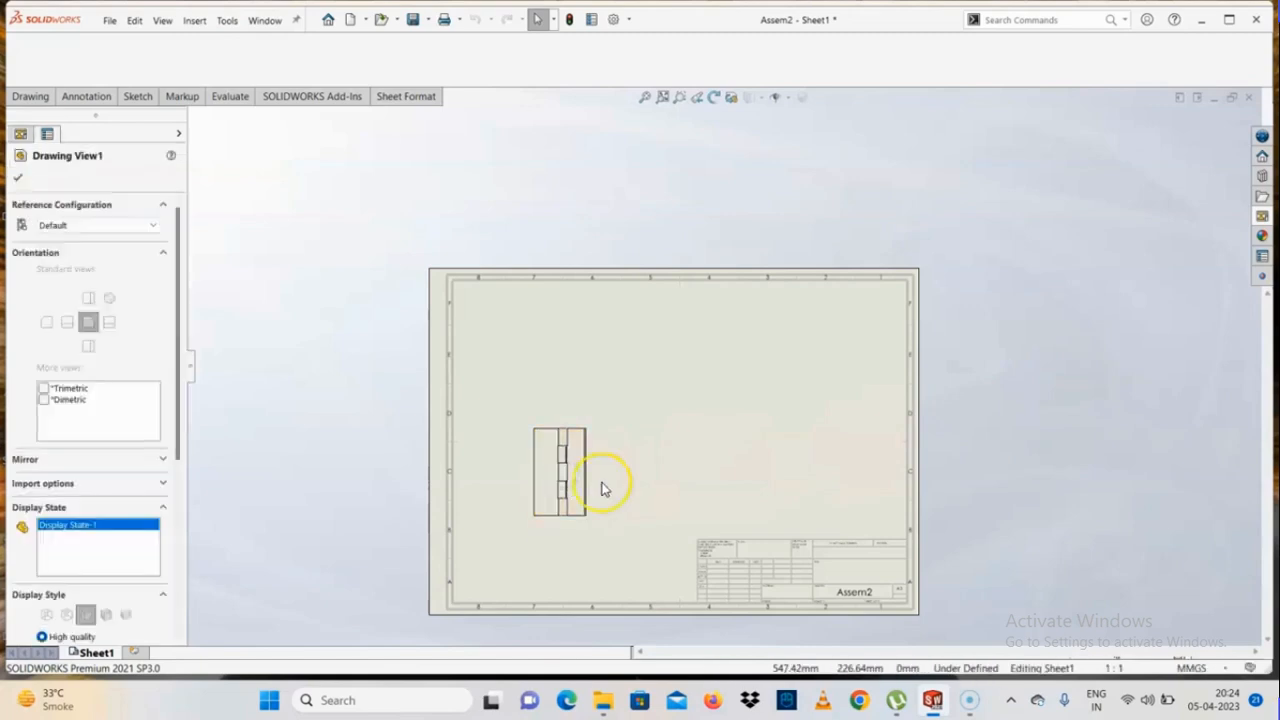
Project a side view to the right of the front view, a top view above it and a pictorial view diagonally up to the right
{"action": "scroll", "coordinate": [600, 487], "scroll_direction": "down", "scroll_amount": 3}
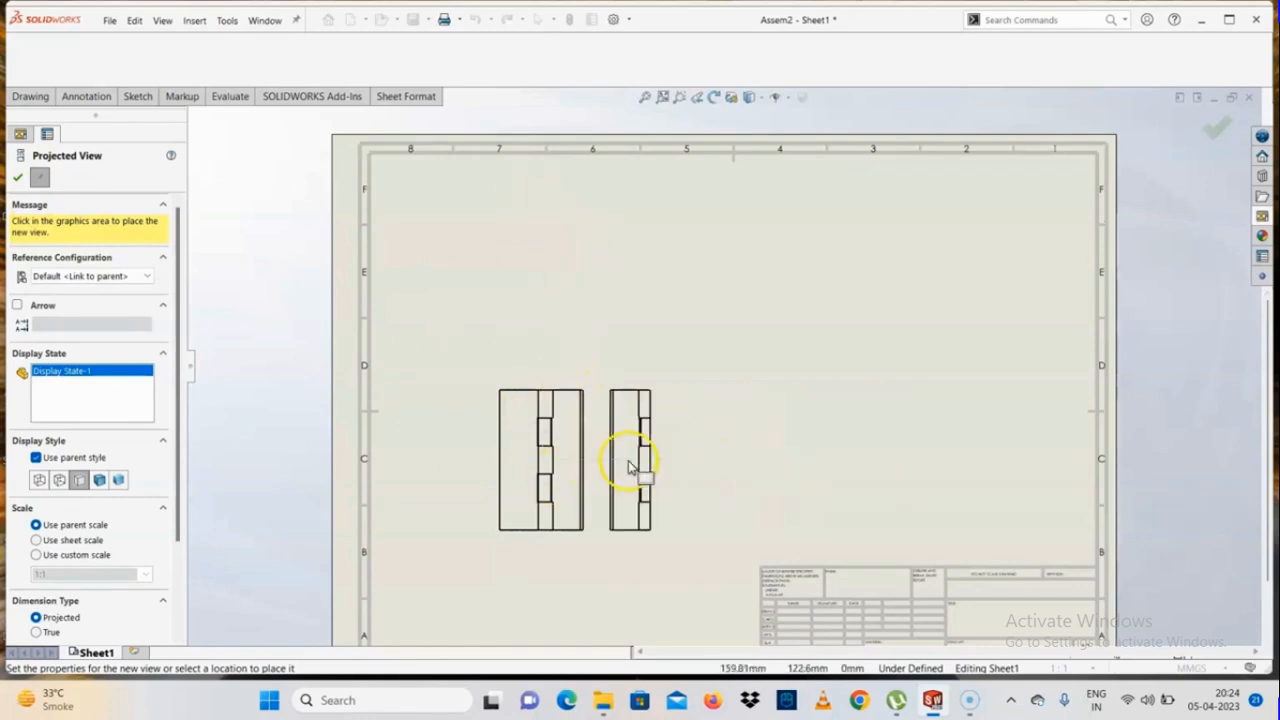
{"action": "left_click", "coordinate": [727, 466]}
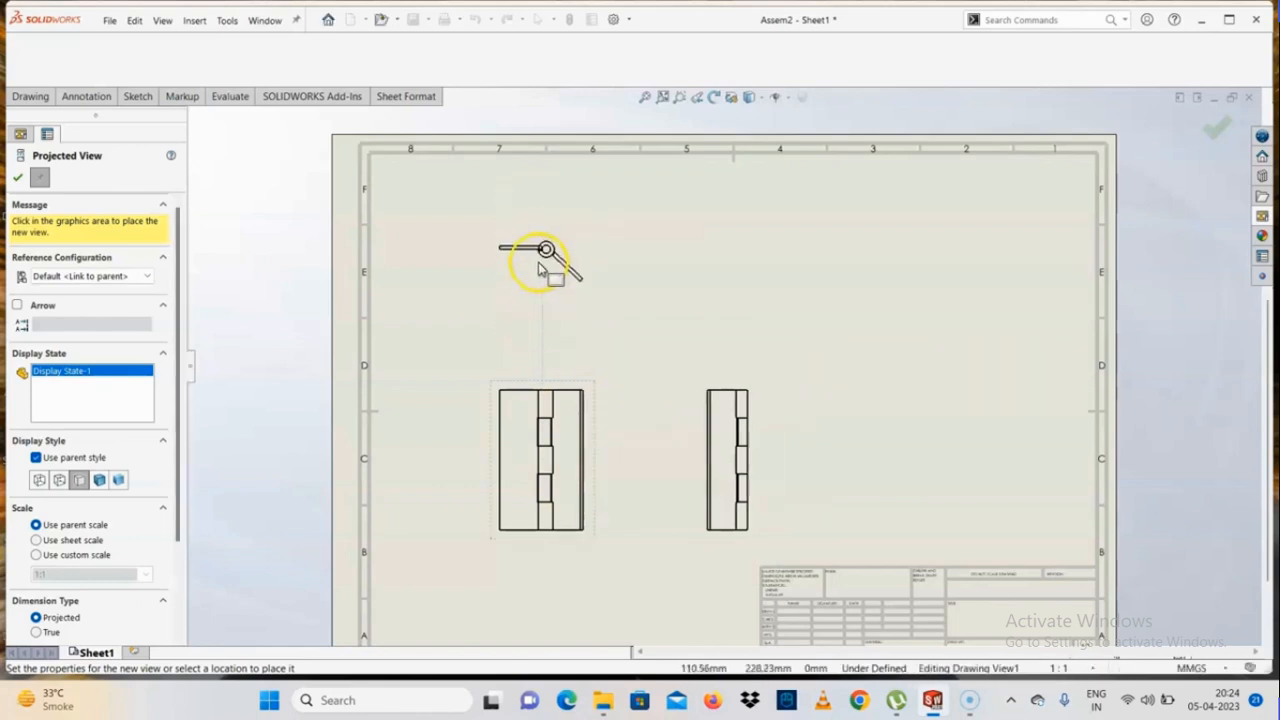
{"action": "left_click", "coordinate": [548, 262]}
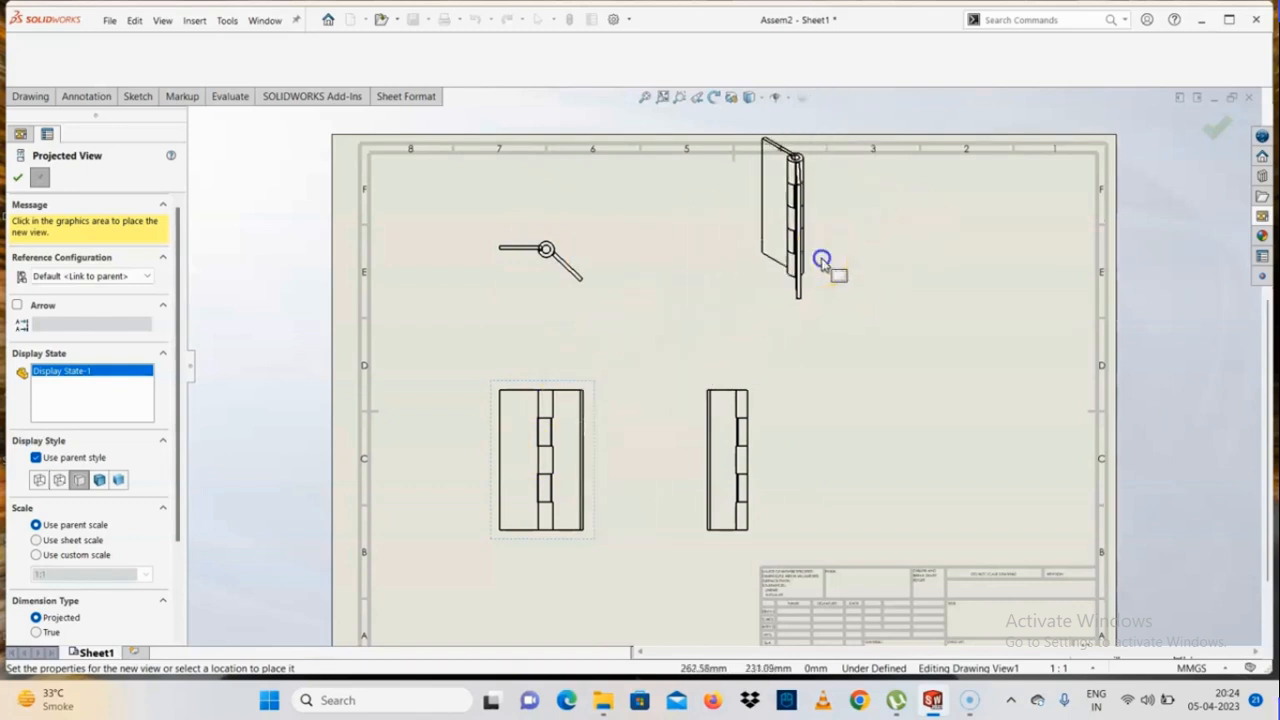
{"action": "left_click", "coordinate": [822, 258]}
{"action": "left_click", "coordinate": [19, 181]}
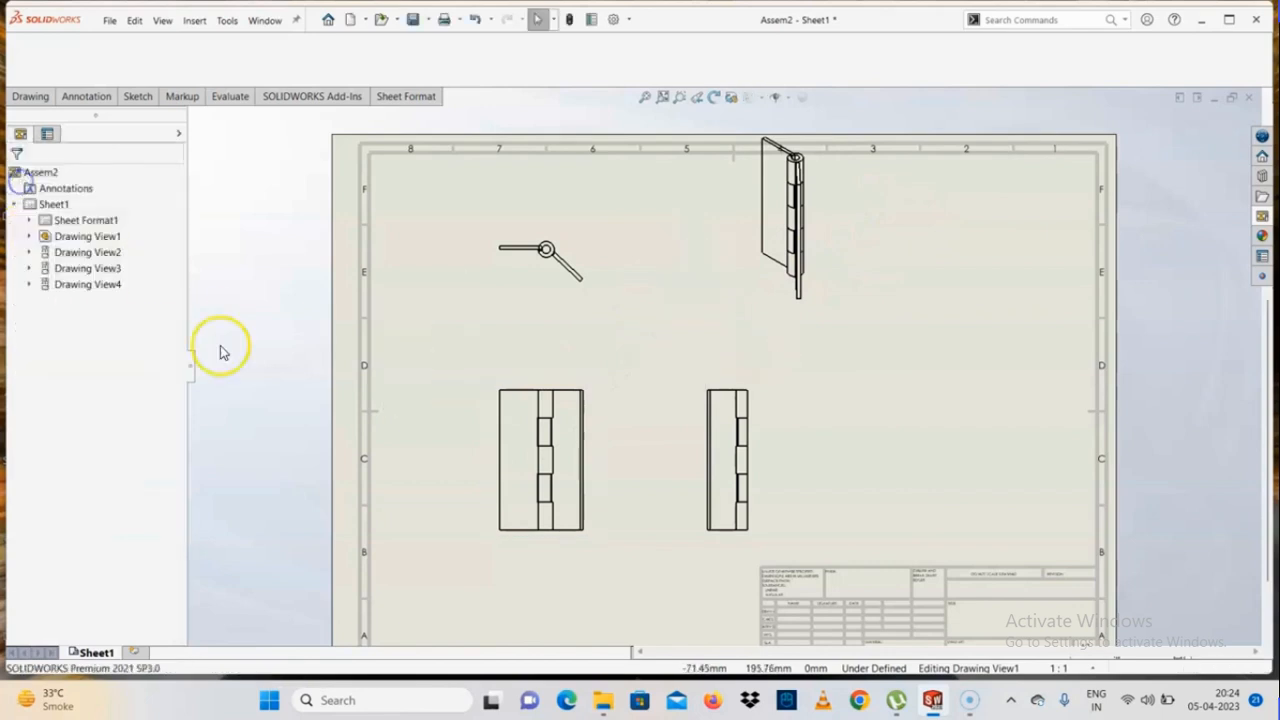
Move the pictorial view to the sheet's upper-right corner and shift the front view slightly left
{"action": "mouse_move", "coordinate": [842, 312]}
{"action": "left_mouse_down"}
{"action": "mouse_move", "coordinate": [1063, 394]}
{"action": "mouse_move", "coordinate": [1048, 372]}
{"action": "left_mouse_up"}
{"action": "left_click", "coordinate": [230, 288]}
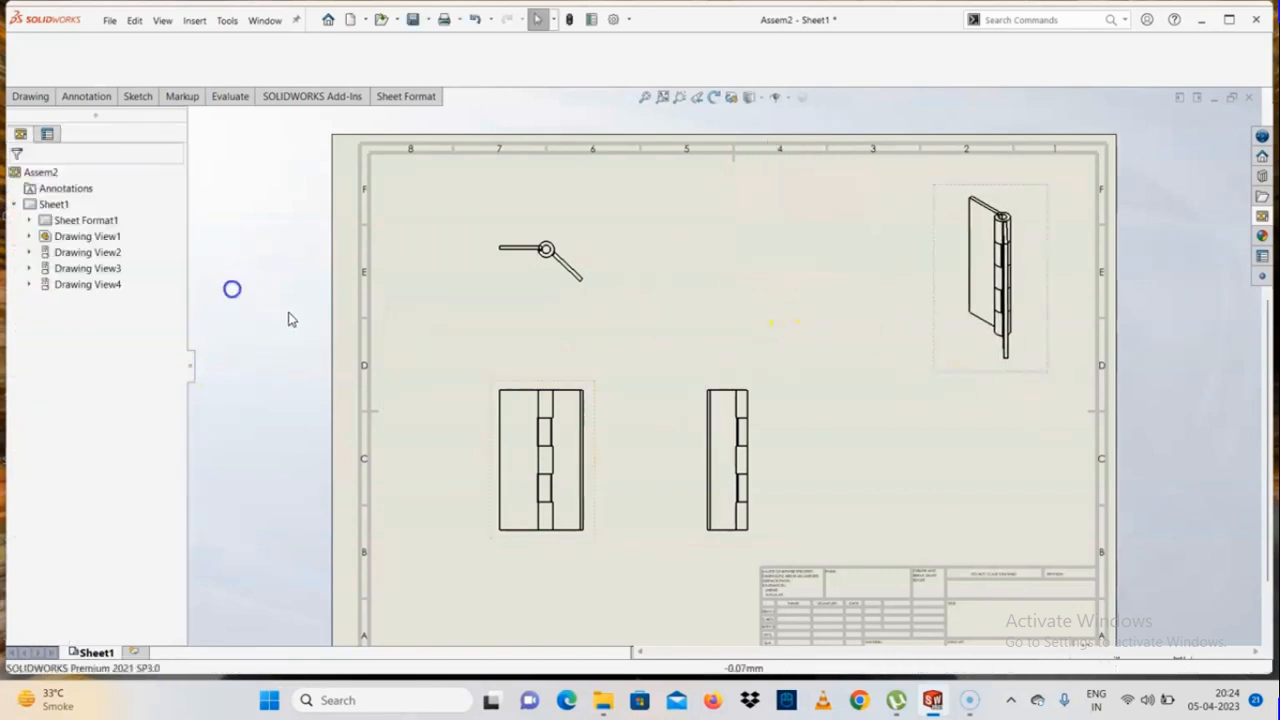
{"action": "scroll", "coordinate": [640, 432], "scroll_direction": "up", "scroll_amount": 3}
{"action": "scroll", "coordinate": [602, 326], "scroll_direction": "down", "scroll_amount": 2}
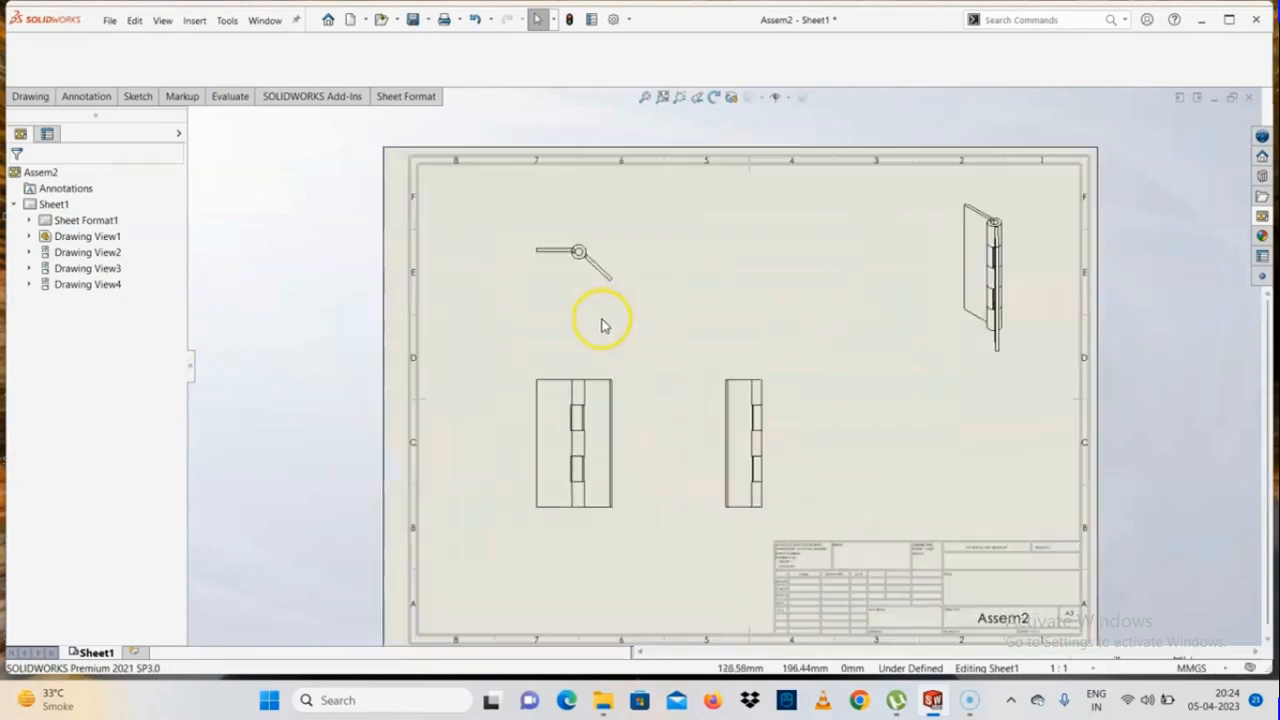
{"action": "left_click_drag", "start_coordinate": [628, 448], "coordinate": [616, 457]}
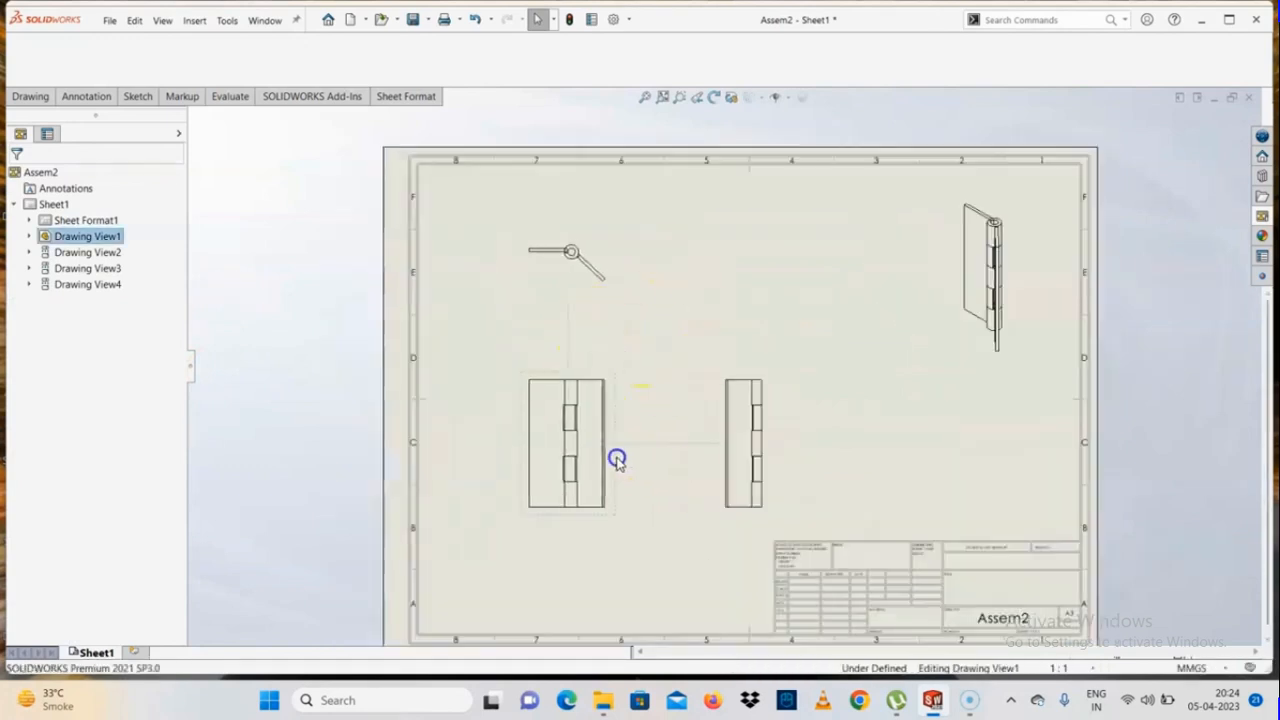
{"action": "left_click", "coordinate": [484, 393]}
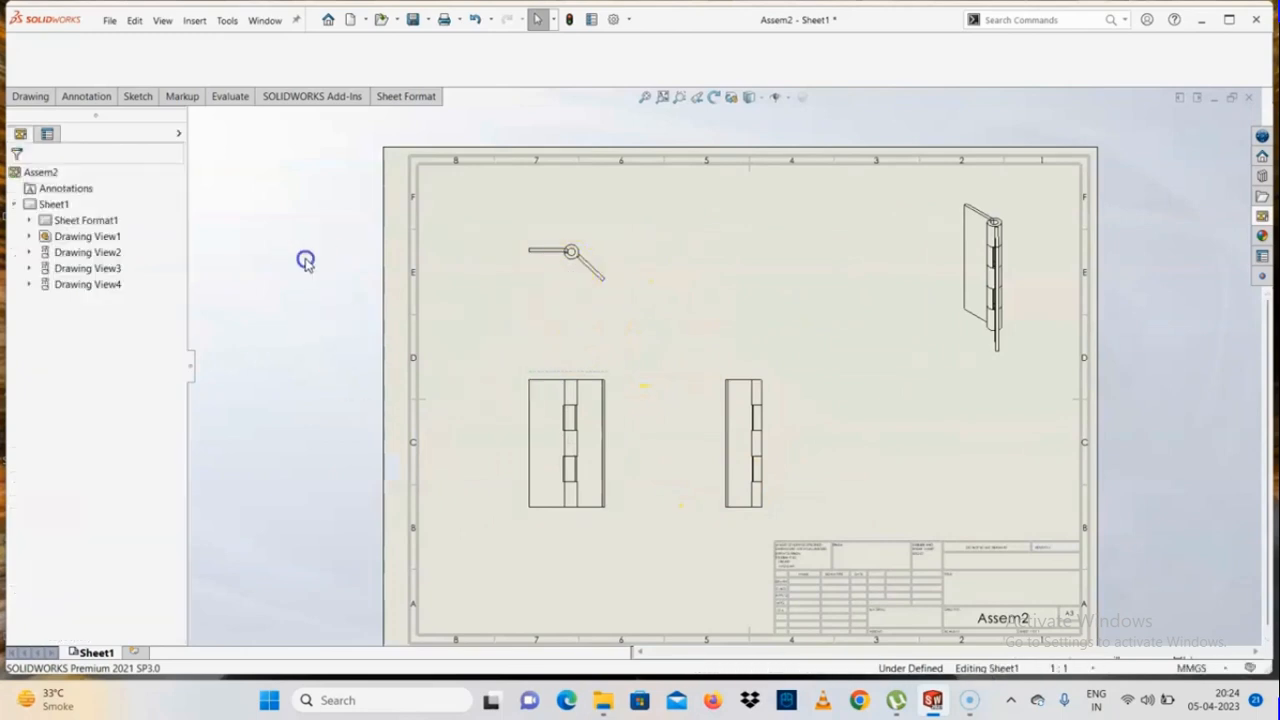
Open Sheet1's sheet format for editing and examine the title block's cells and labels
{"action": "right_click", "coordinate": [112, 652]}
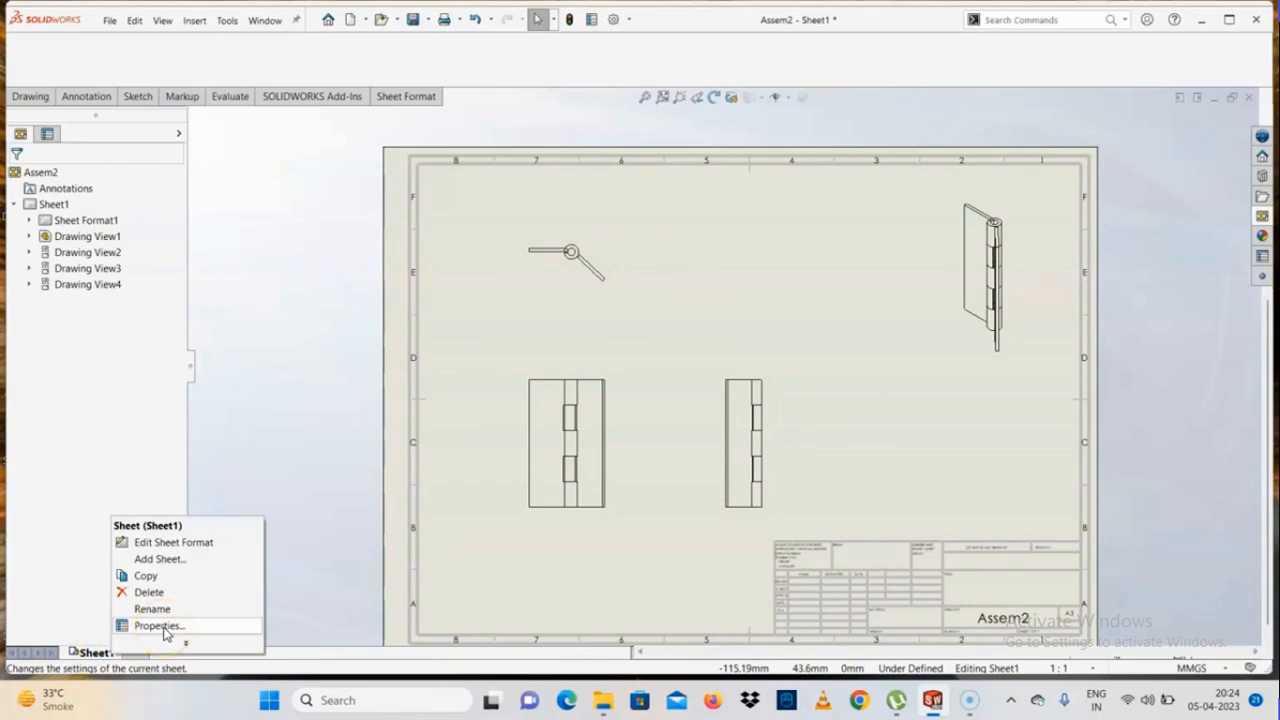
{"action": "left_click", "coordinate": [168, 545]}
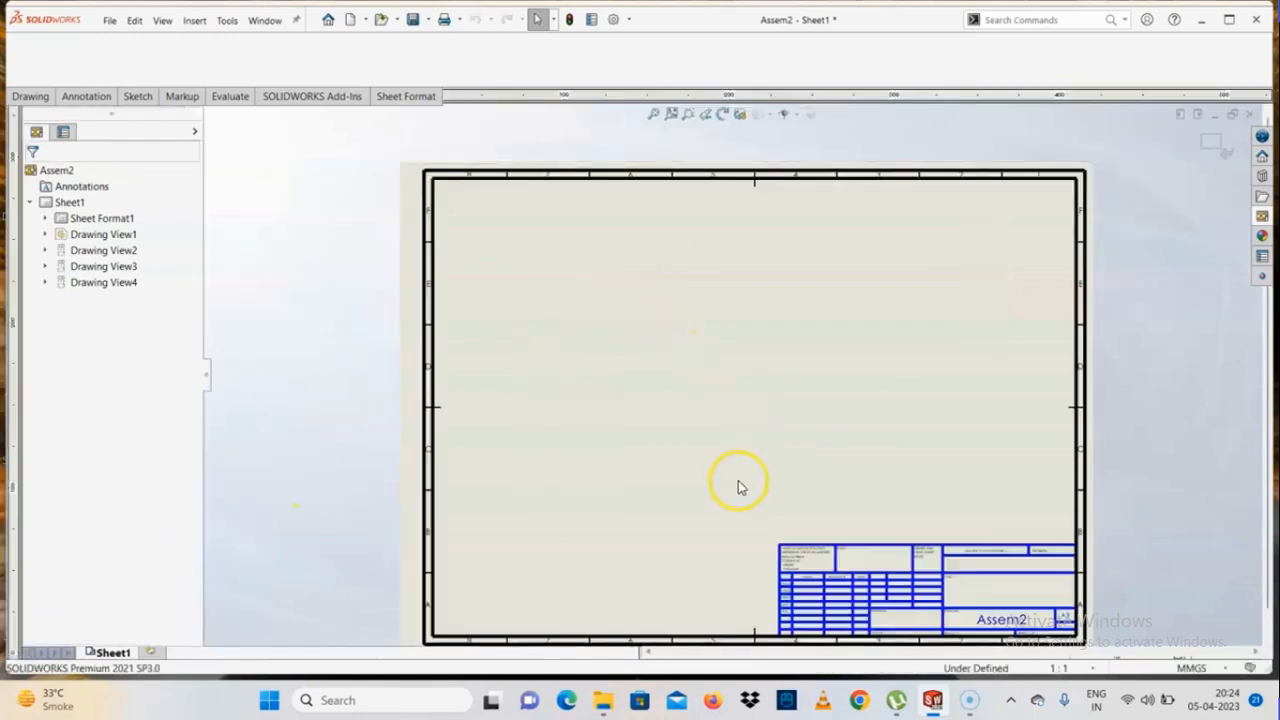
{"action": "scroll", "coordinate": [963, 503], "scroll_direction": "up", "scroll_amount": 3}
{"action": "scroll", "coordinate": [735, 515], "scroll_direction": "up", "scroll_amount": 2}
{"action": "scroll", "coordinate": [735, 515], "scroll_direction": "up", "scroll_amount": 2}
{"action": "scroll", "coordinate": [714, 390], "scroll_direction": "down", "scroll_amount": 4}
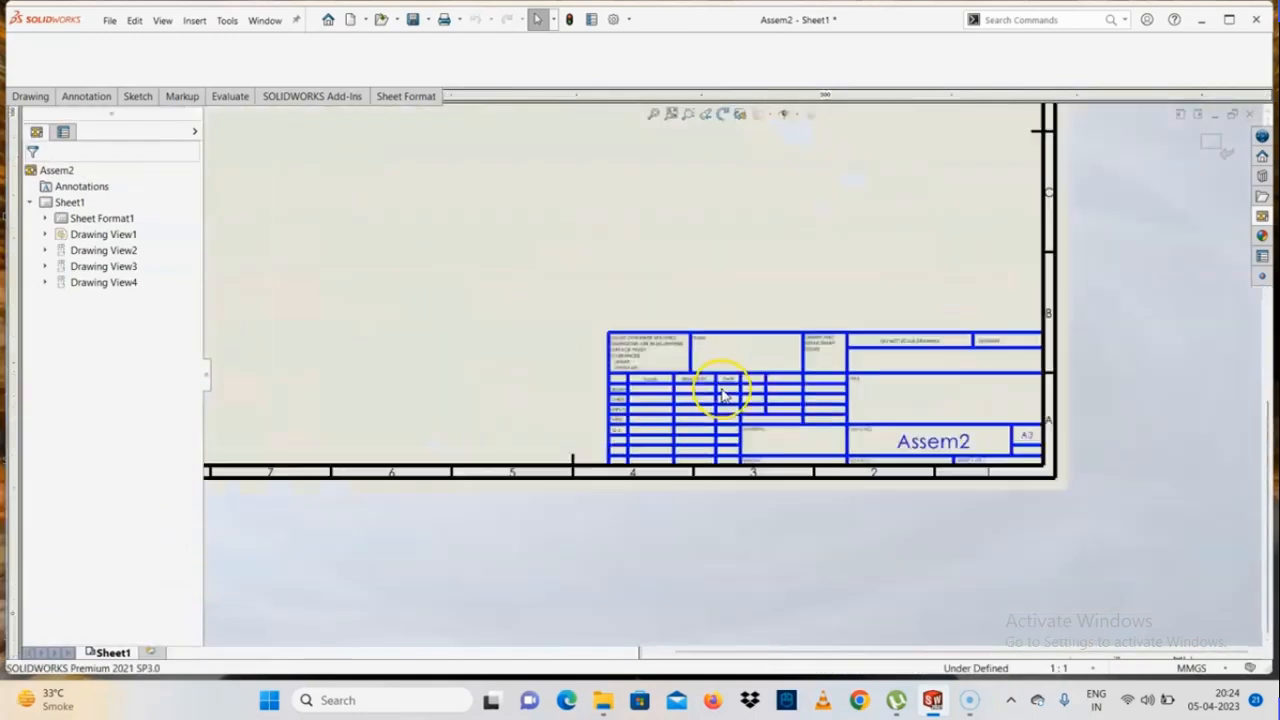
{"action": "scroll", "coordinate": [735, 370], "scroll_direction": "up", "scroll_amount": 2}
{"action": "scroll", "coordinate": [731, 368], "scroll_direction": "up", "scroll_amount": 2}
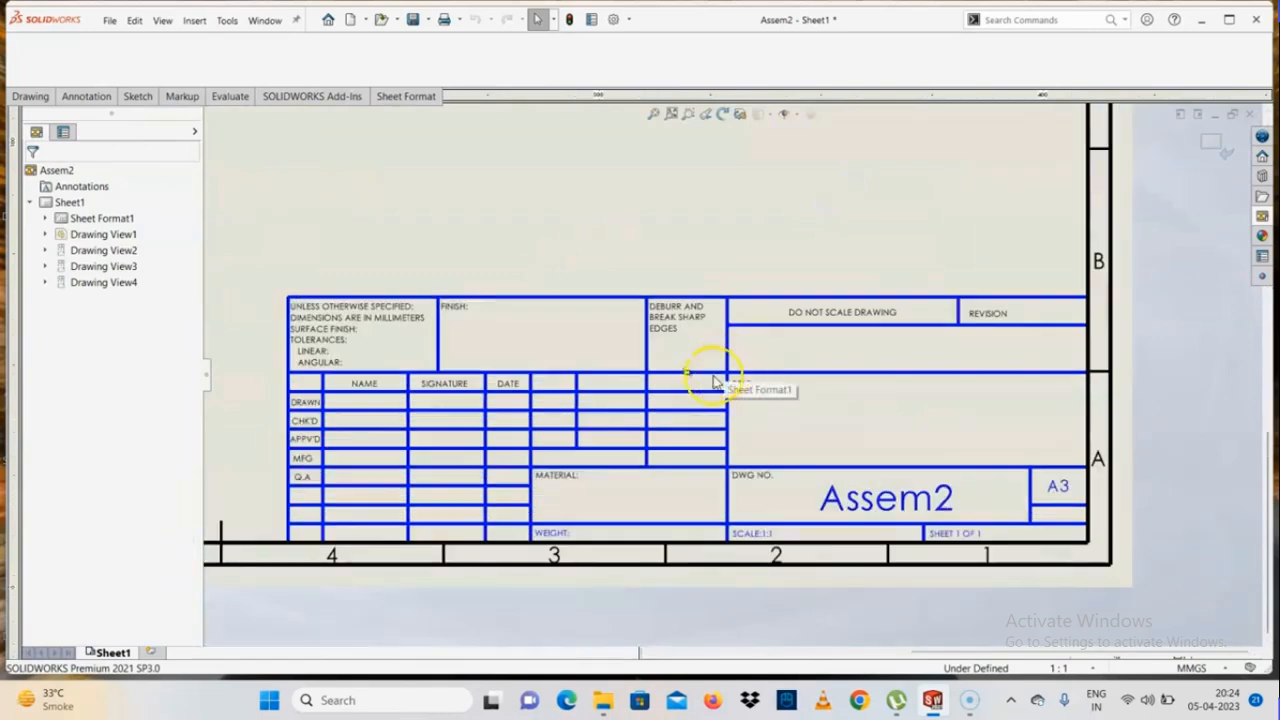
{"action": "scroll", "coordinate": [688, 390], "scroll_direction": "up", "scroll_amount": 1}
{"action": "scroll", "coordinate": [690, 400], "scroll_direction": "down", "scroll_amount": 1}
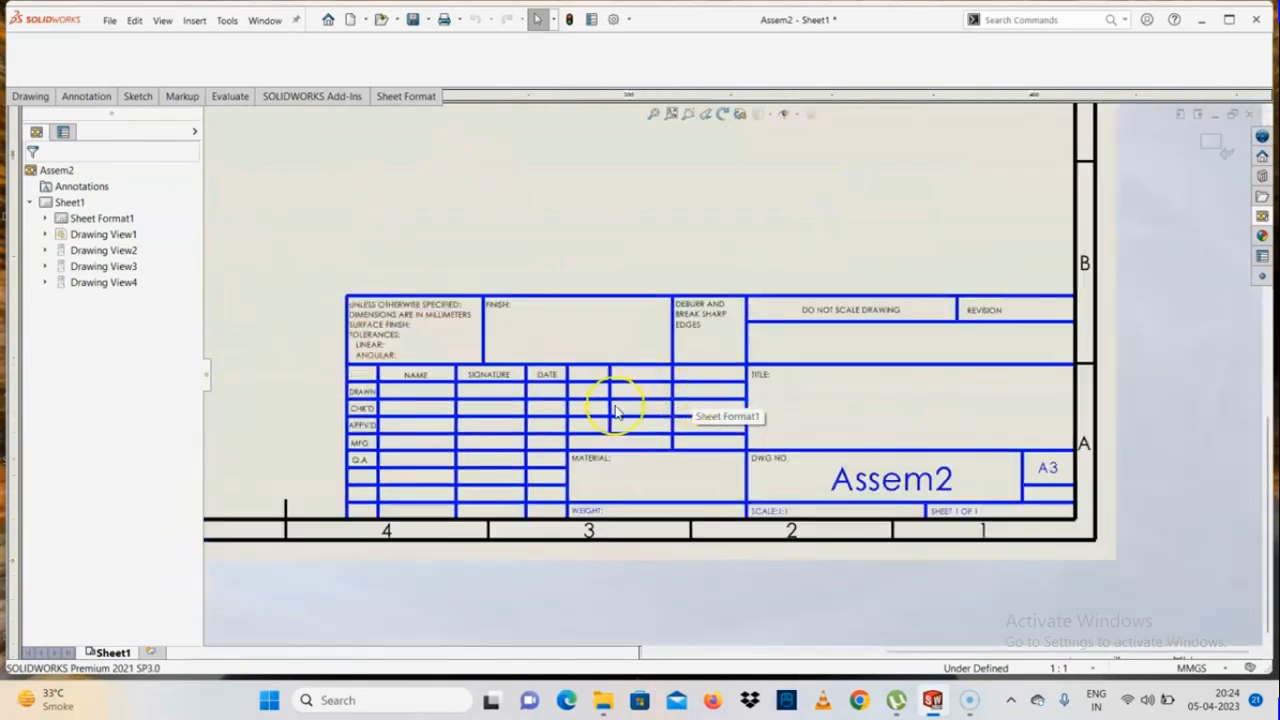
{"action": "scroll", "coordinate": [640, 390], "scroll_direction": "down", "scroll_amount": 1}
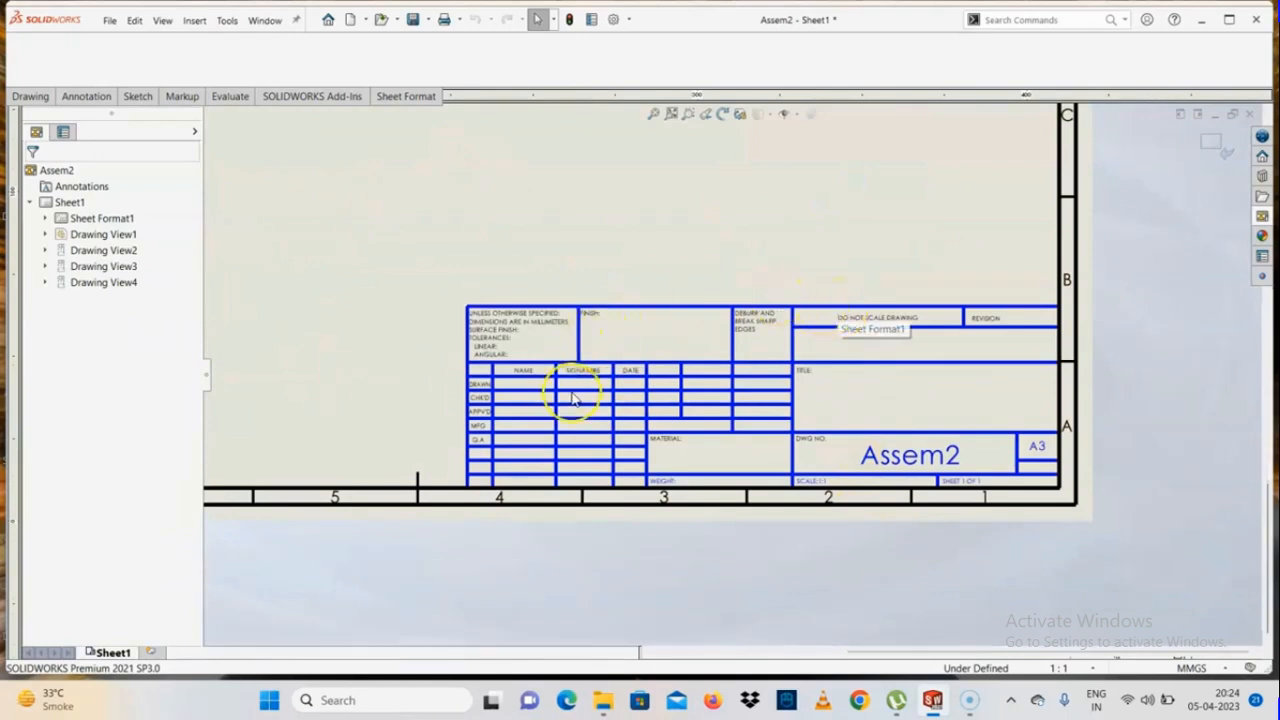
{"action": "scroll", "coordinate": [520, 390], "scroll_direction": "up", "scroll_amount": 2}
{"action": "scroll", "coordinate": [1050, 405], "scroll_direction": "down", "scroll_amount": 1}
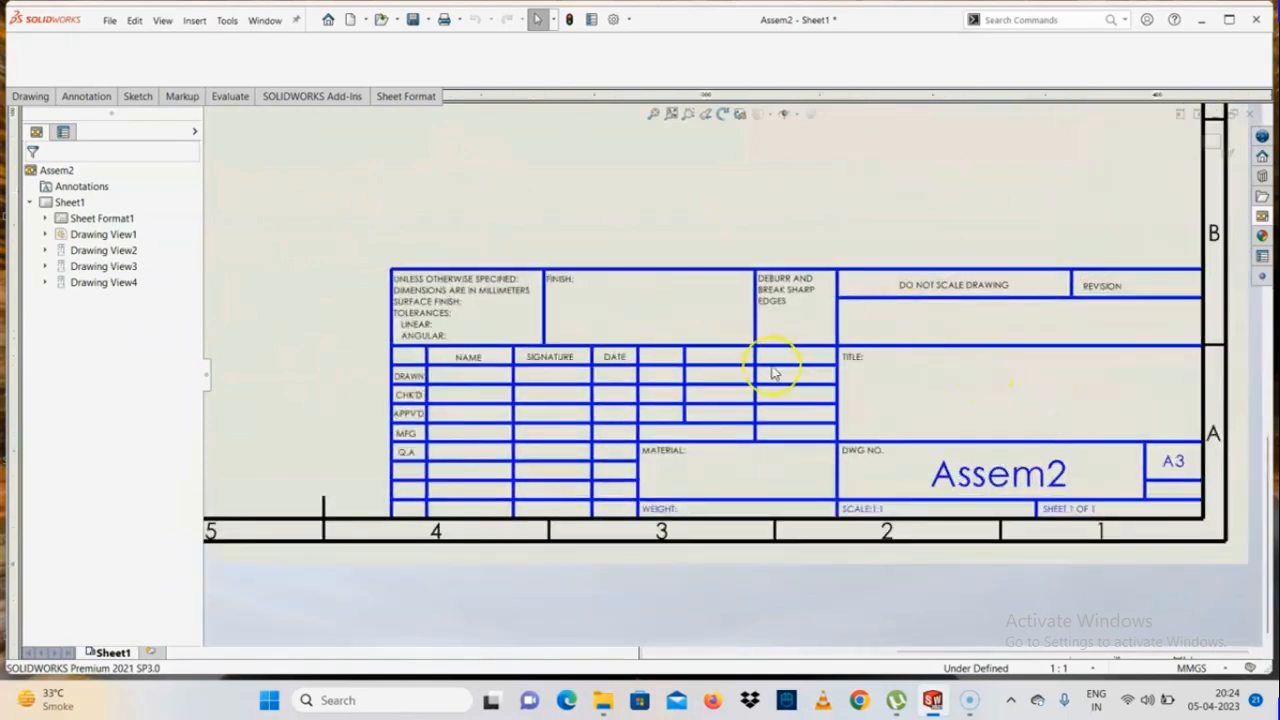
{"action": "scroll", "coordinate": [563, 286], "scroll_direction": "up", "scroll_amount": 2}
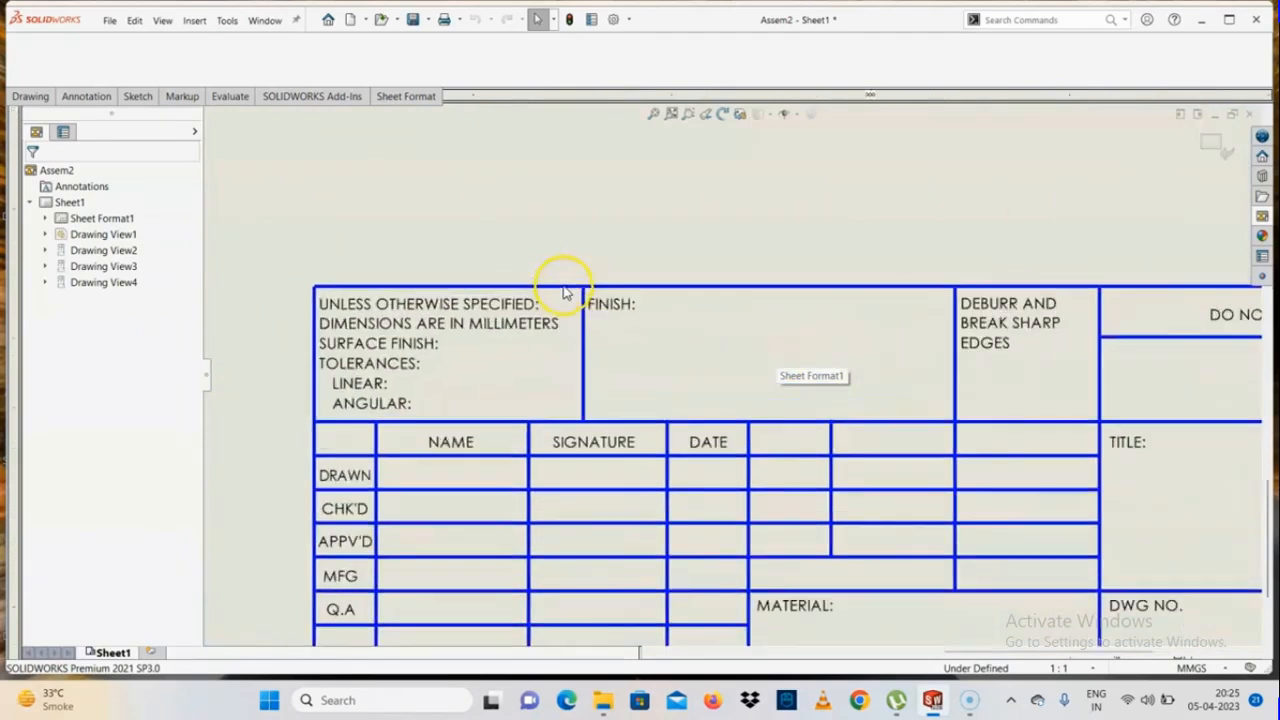
Try trimming the vertical line between the title block's tolerance notes and FINISH cell, and undo the trim
{"action": "left_click", "coordinate": [137, 96]}
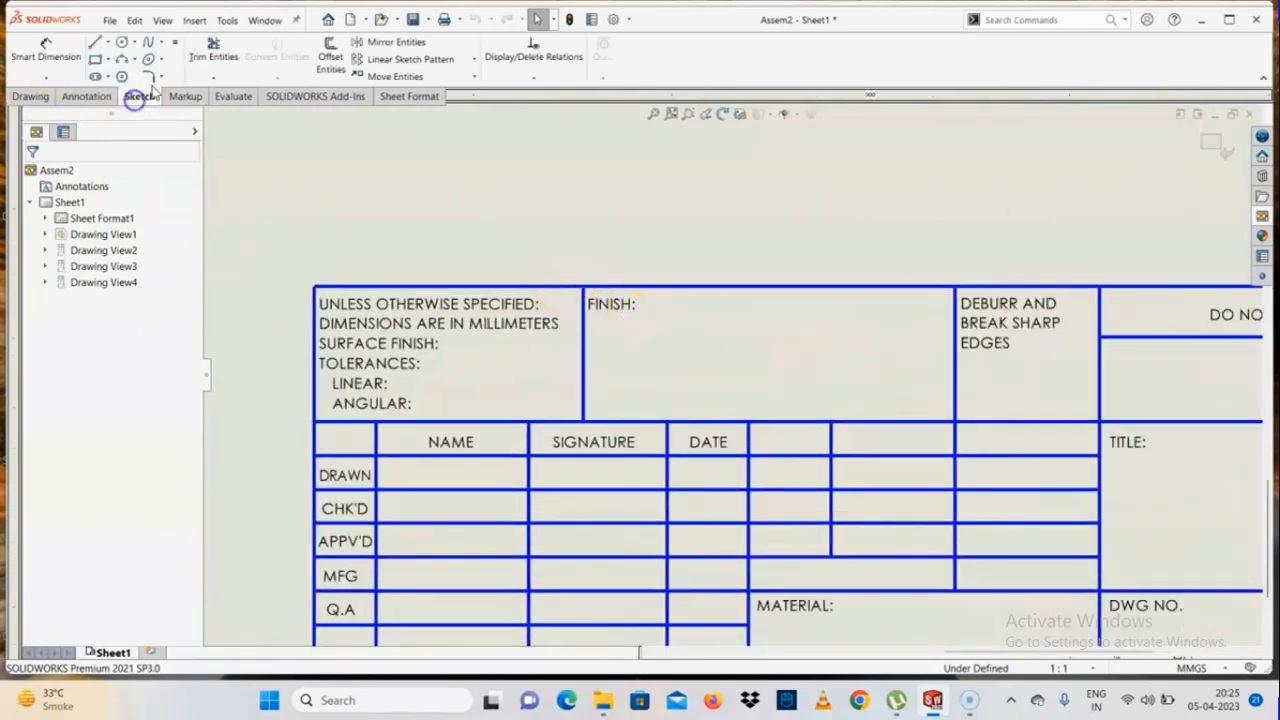
{"action": "left_click", "coordinate": [213, 52]}
{"action": "left_click_drag", "start_coordinate": [555, 384], "coordinate": [757, 362]}
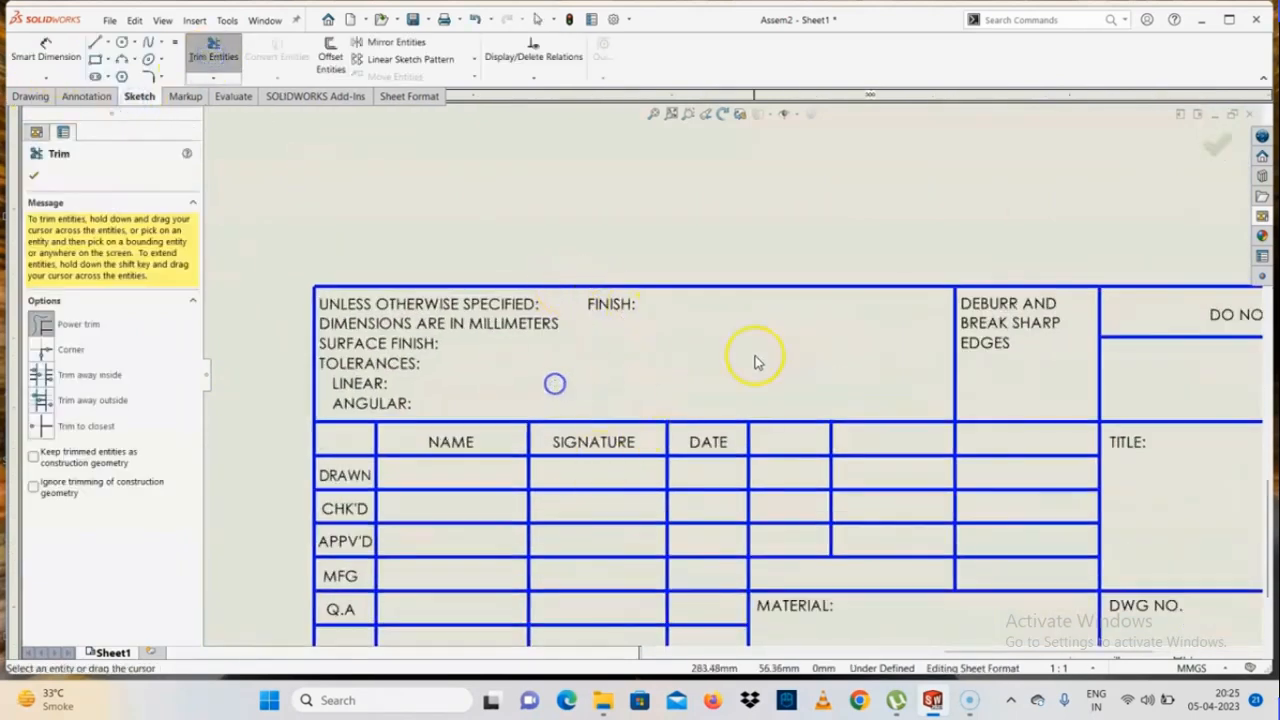
{"action": "key", "text": "ctrl+z"}
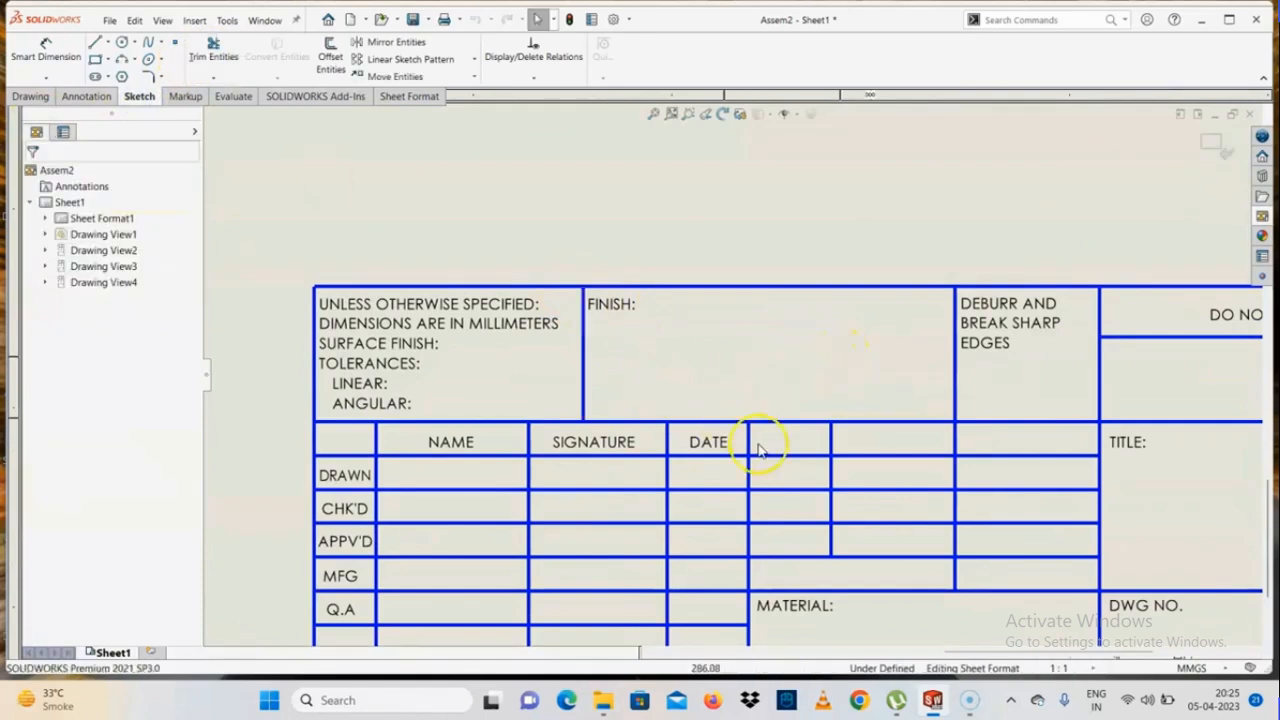
Inspect the title block and its drawing number text, and leave sheet format editing to return to the drawing views
{"action": "scroll", "coordinate": [800, 420], "scroll_direction": "up", "scroll_amount": 5}
{"action": "scroll", "coordinate": [814, 414], "scroll_direction": "down", "scroll_amount": 2}
{"action": "scroll", "coordinate": [734, 291], "scroll_direction": "down", "scroll_amount": 2}
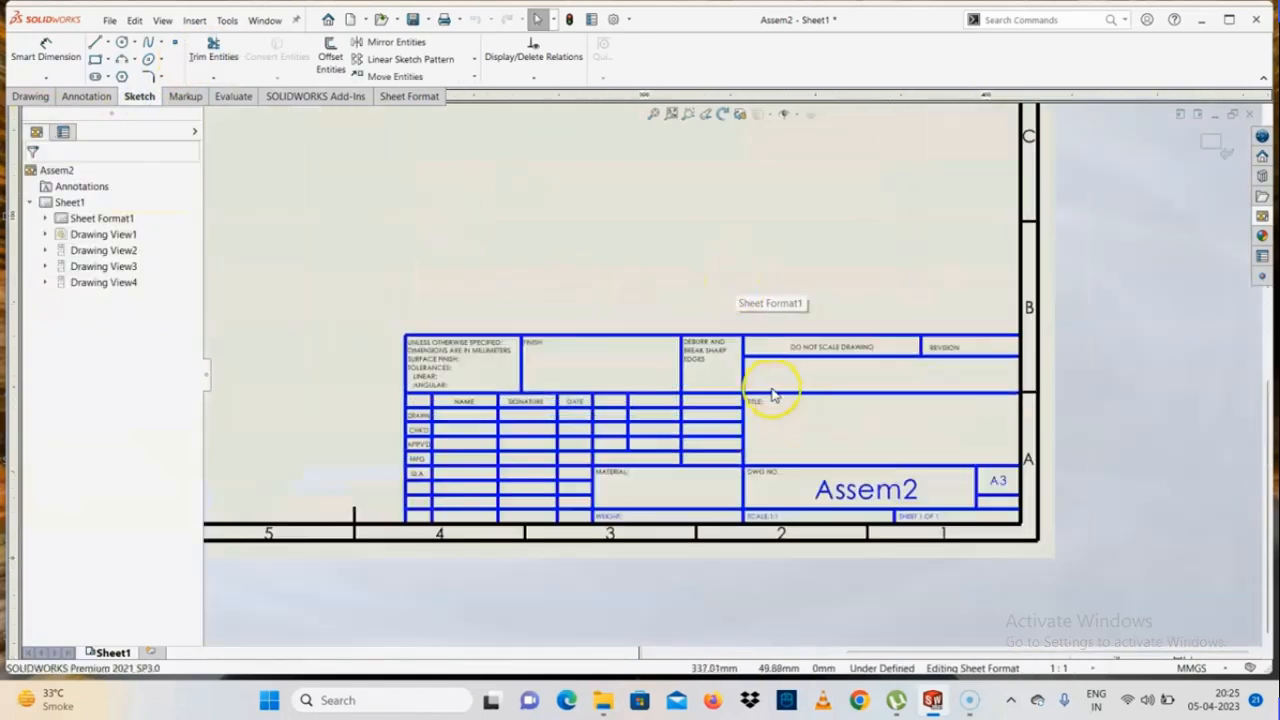
{"action": "scroll", "coordinate": [731, 376], "scroll_direction": "up", "scroll_amount": 2}
{"action": "scroll", "coordinate": [920, 471], "scroll_direction": "down", "scroll_amount": 3}
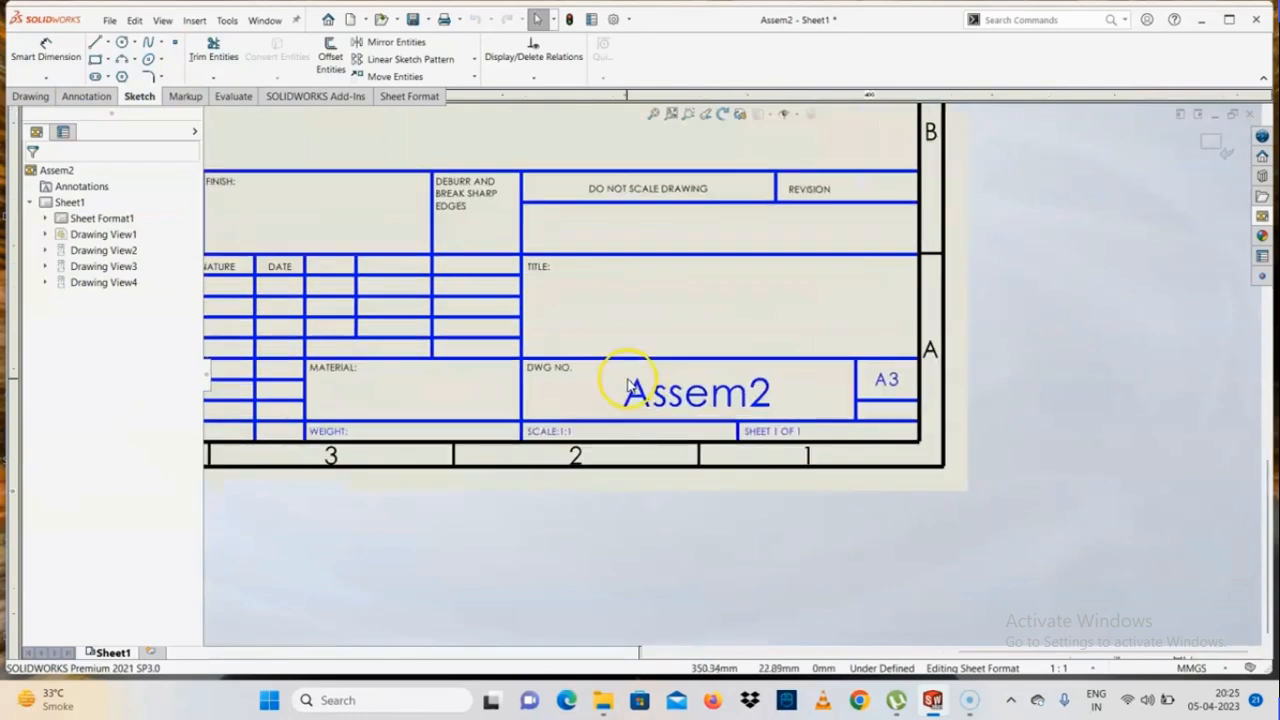
{"action": "left_click", "coordinate": [714, 392]}
{"action": "left_click", "coordinate": [777, 603]}
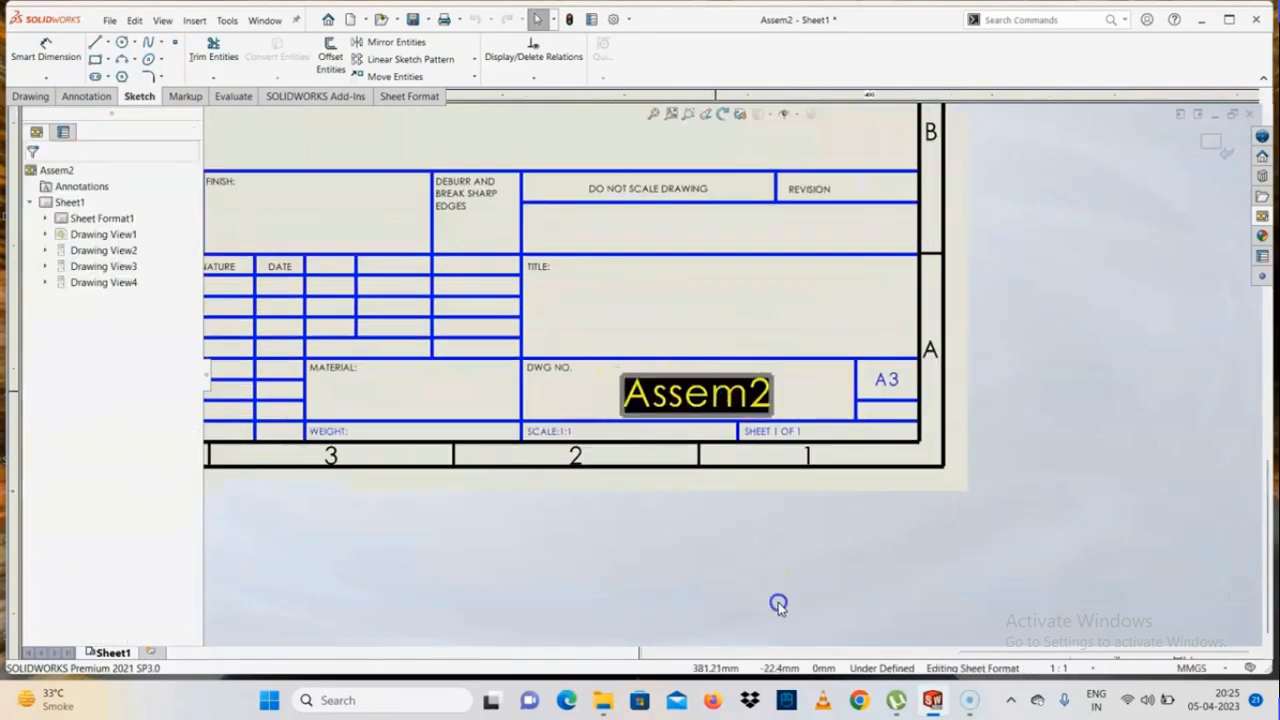
{"action": "scroll", "coordinate": [780, 426], "scroll_direction": "up", "scroll_amount": 2}
{"action": "scroll", "coordinate": [457, 357], "scroll_direction": "down", "scroll_amount": 5}
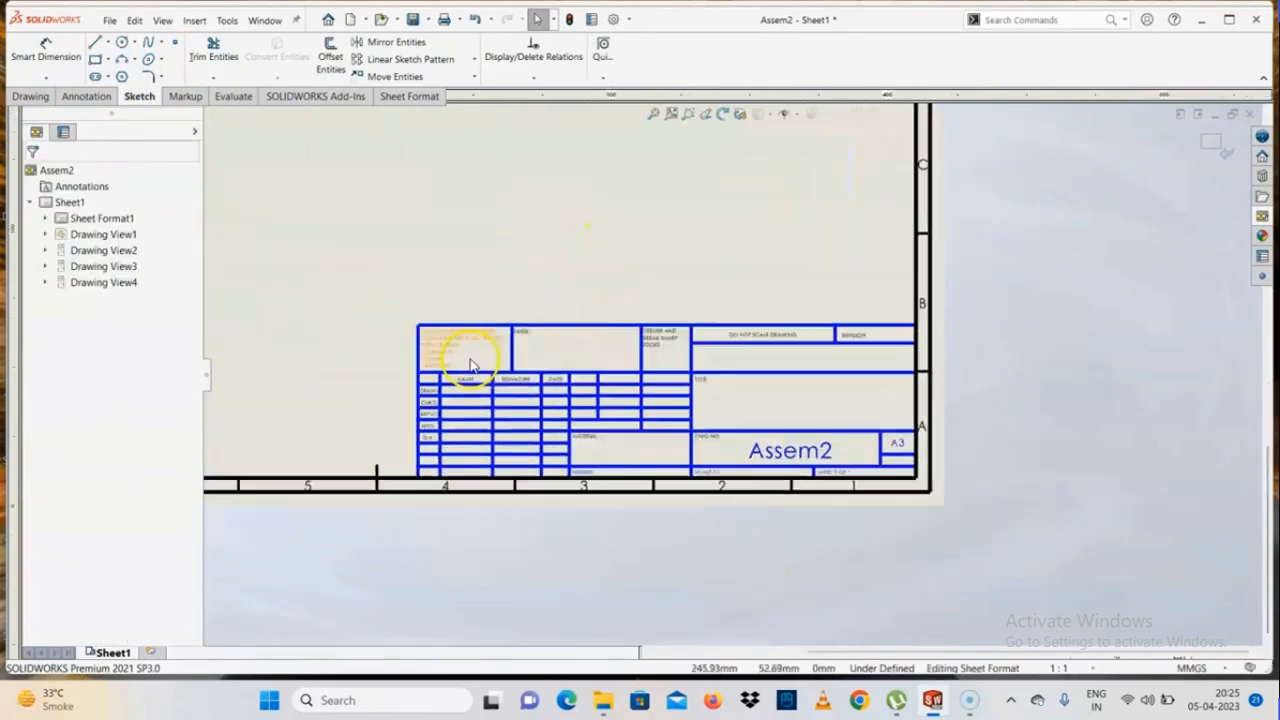
{"action": "scroll", "coordinate": [651, 394], "scroll_direction": "up", "scroll_amount": 4}
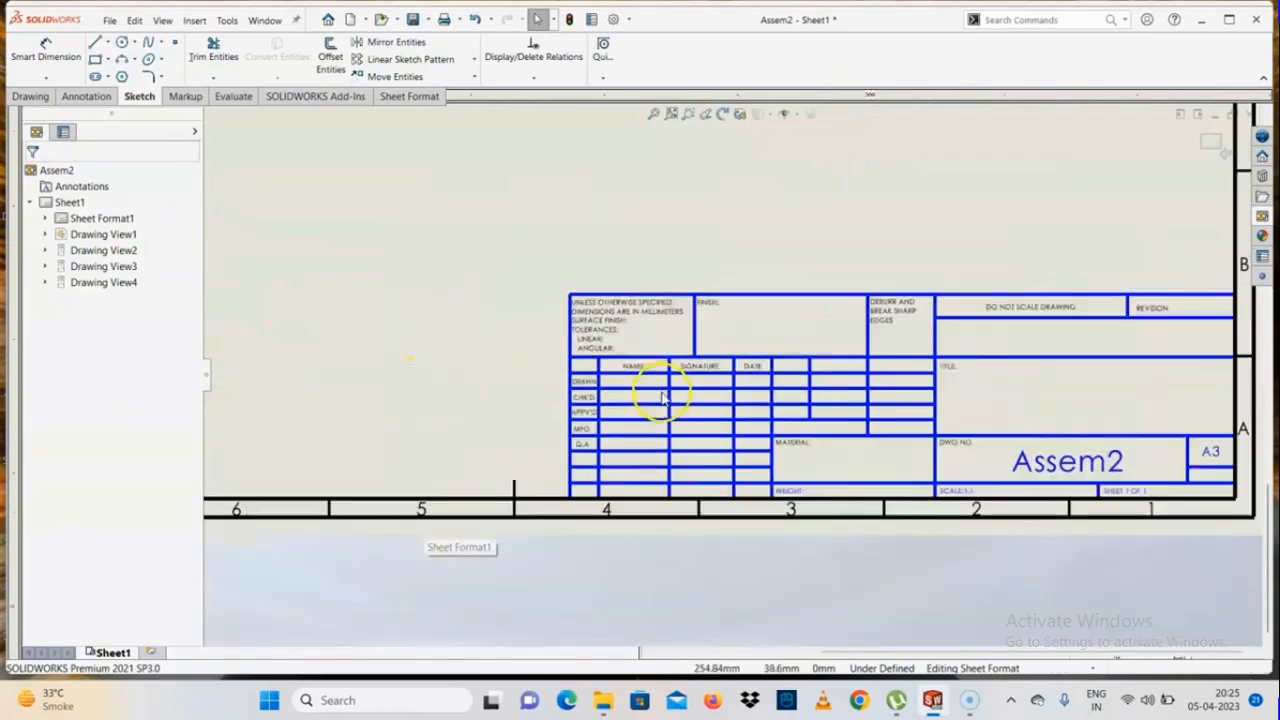
{"action": "scroll", "coordinate": [466, 434], "scroll_direction": "down", "scroll_amount": 5}
{"action": "scroll", "coordinate": [810, 452], "scroll_direction": "up", "scroll_amount": 5}
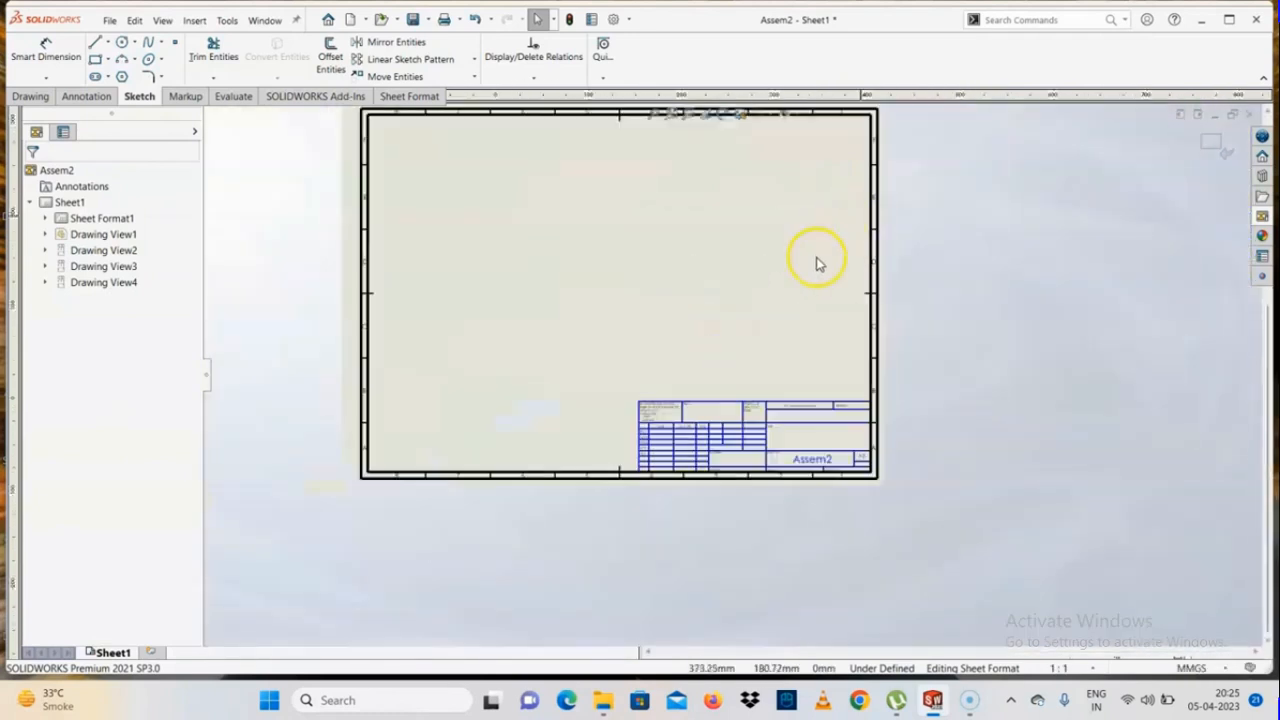
{"action": "left_click", "coordinate": [1222, 152]}
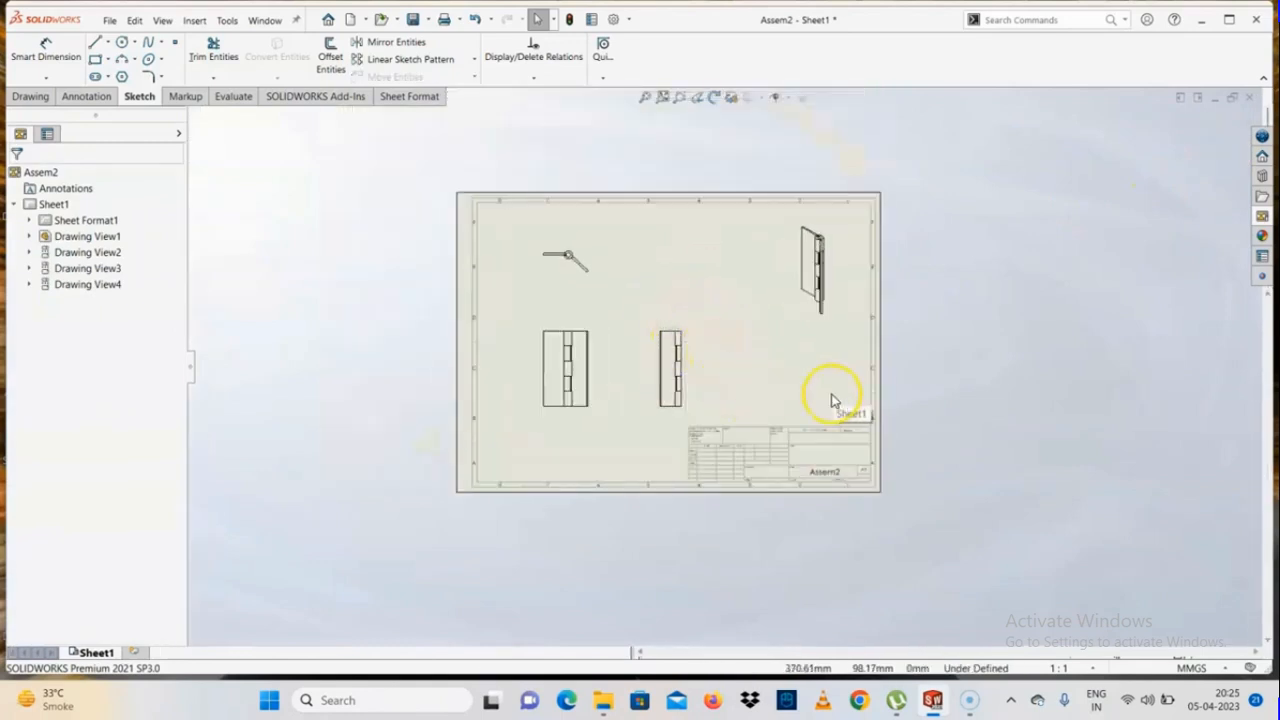
{"action": "scroll", "coordinate": [740, 373], "scroll_direction": "down", "scroll_amount": 2}
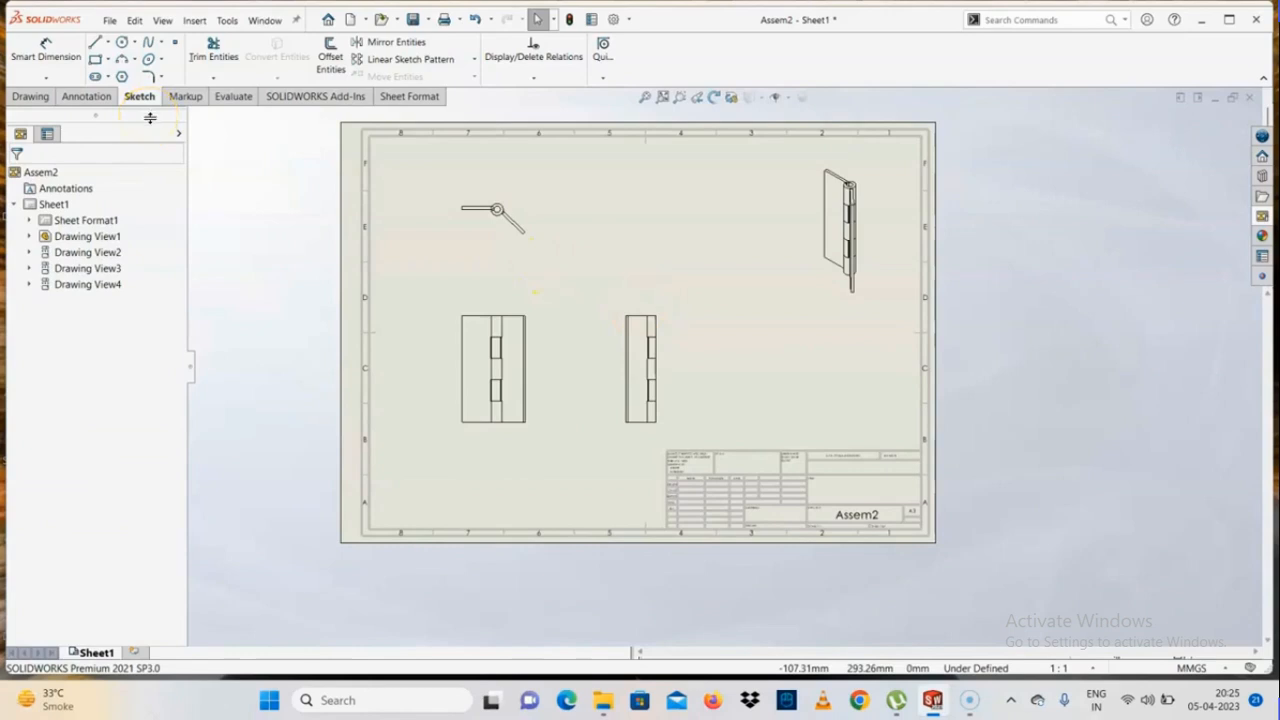
Add a second sheet to the drawing and switch between it and Sheet1 to compare them
{"action": "right_click", "coordinate": [113, 655]}
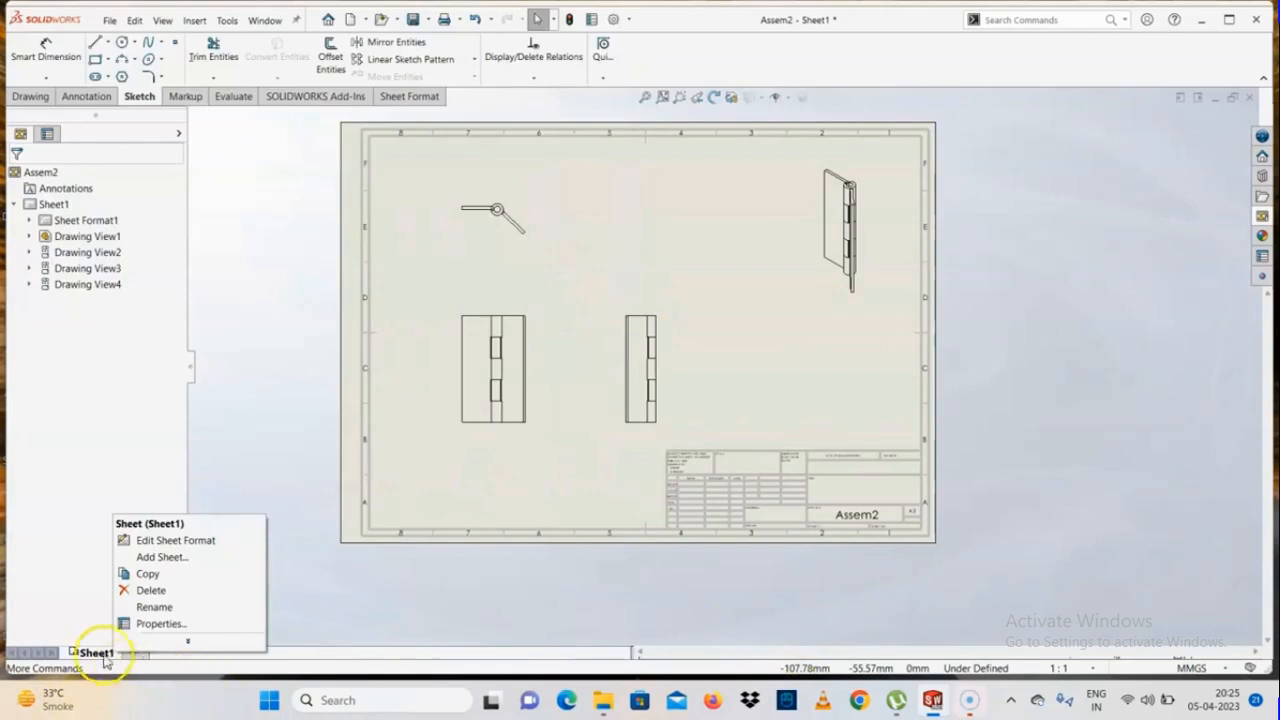
{"action": "left_click", "coordinate": [165, 557]}
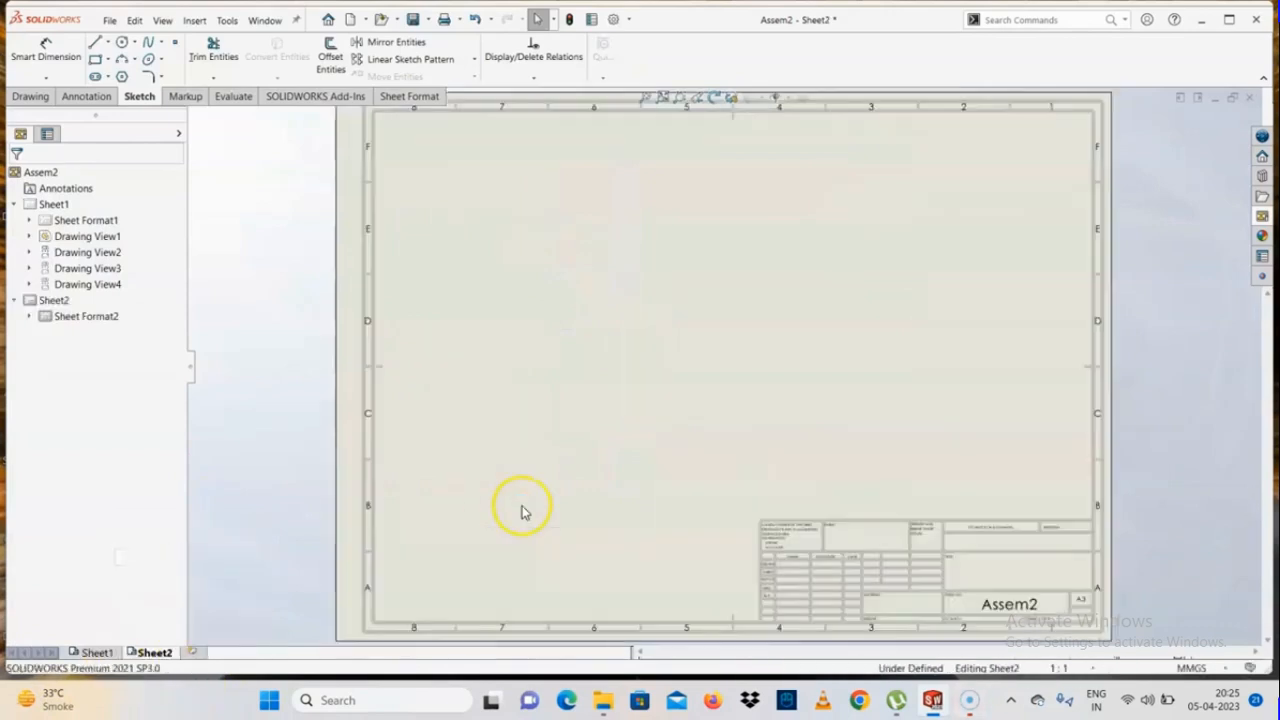
{"action": "left_click", "coordinate": [98, 652]}
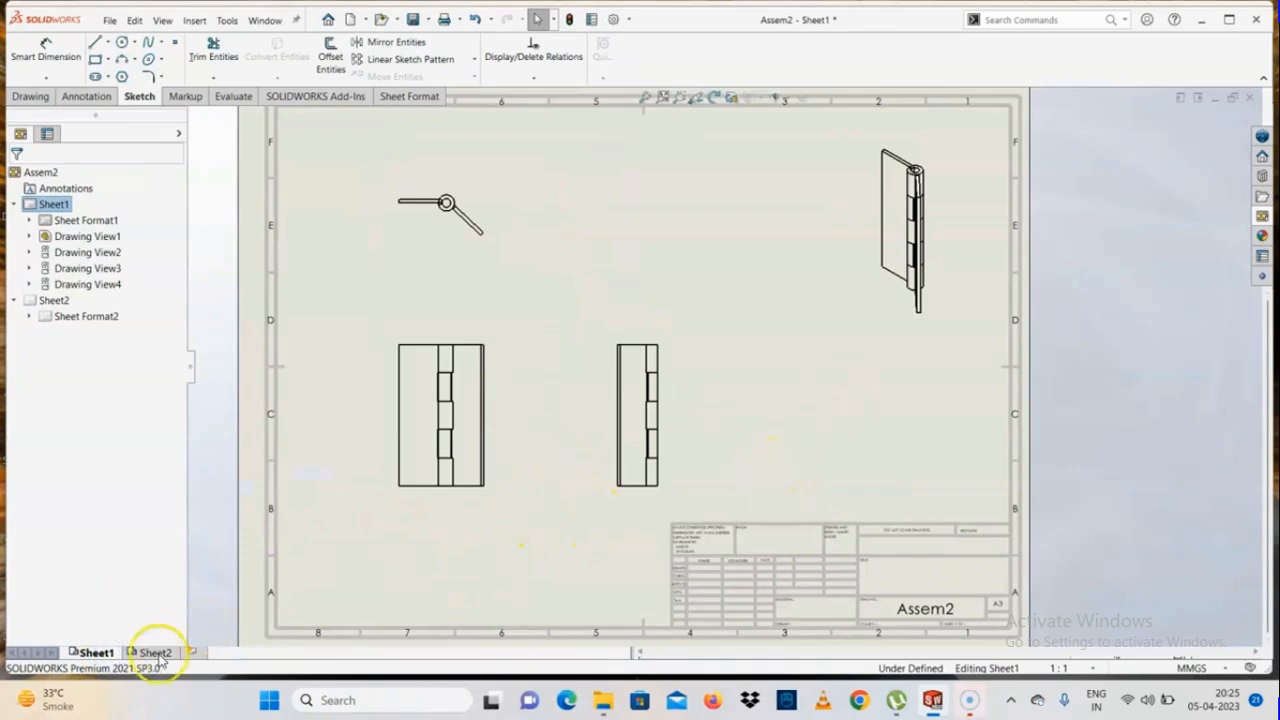
{"action": "left_click", "coordinate": [152, 653]}
{"action": "right_click", "coordinate": [150, 652]}
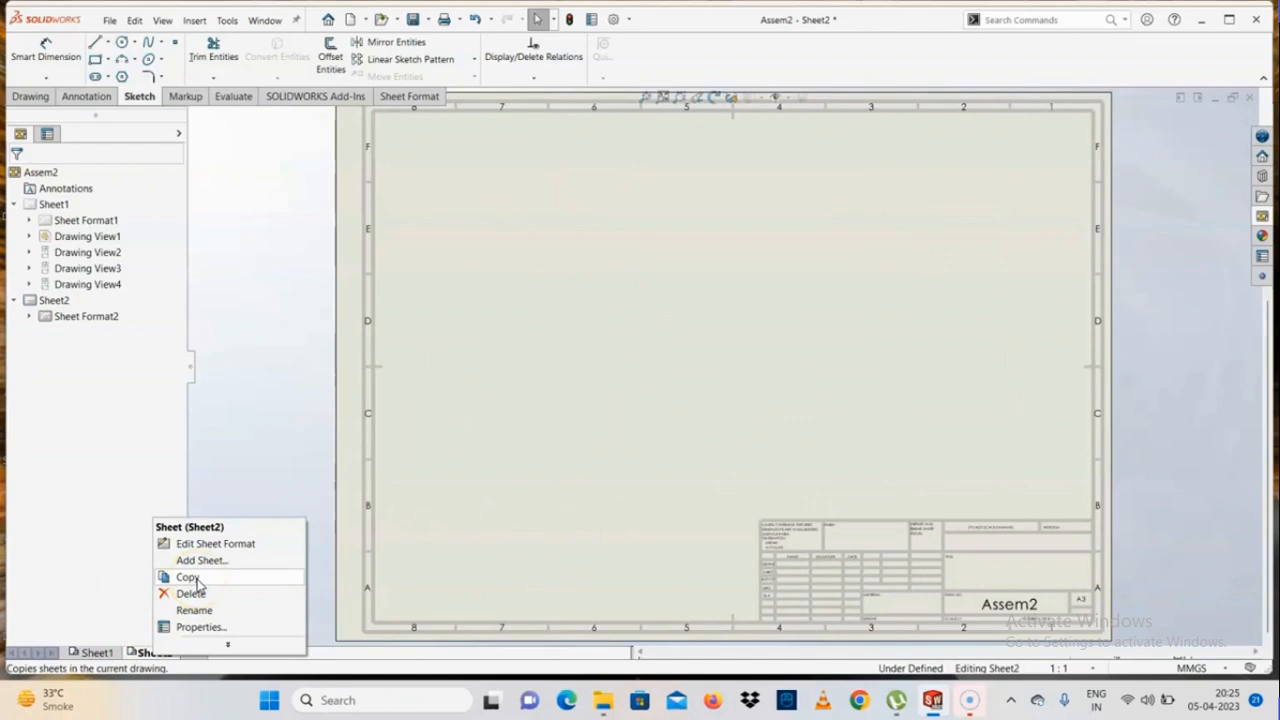
Copy Sheet1 with its views and paste the copy after the selected sheet
{"action": "left_click", "coordinate": [106, 654]}
{"action": "right_click", "coordinate": [112, 653]}
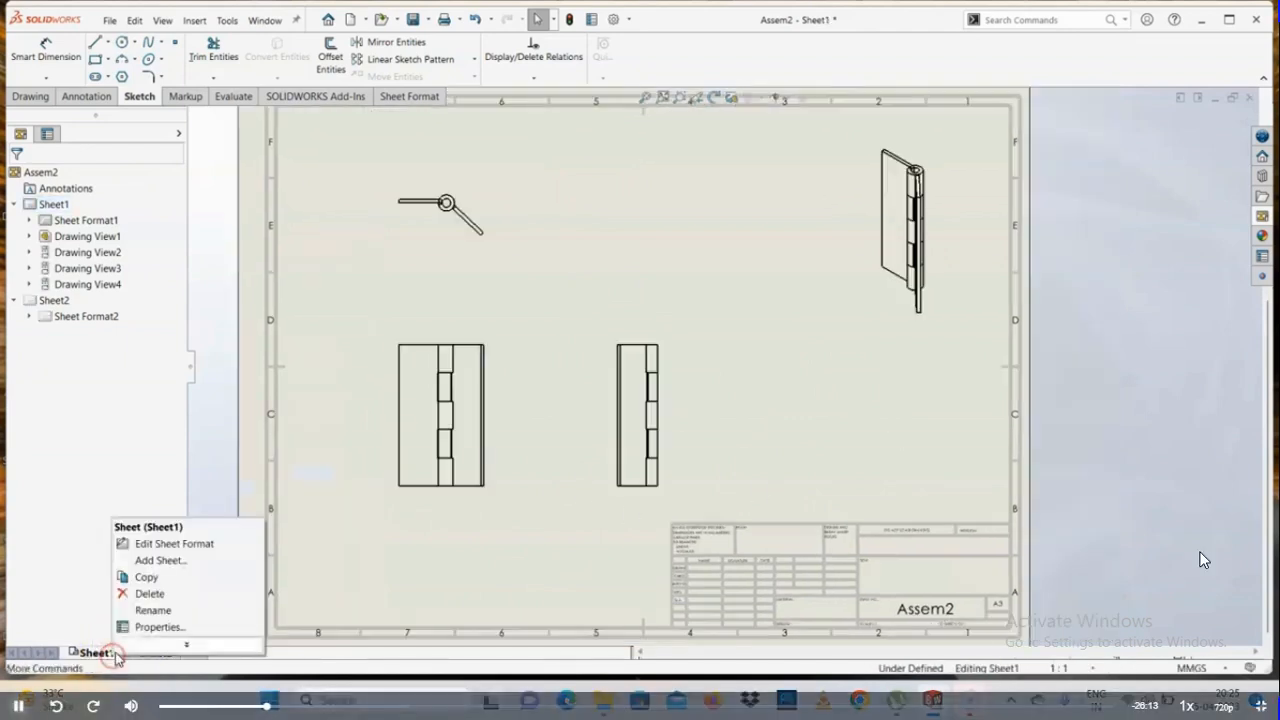
{"action": "left_click", "coordinate": [148, 578]}
{"action": "right_click", "coordinate": [150, 653]}
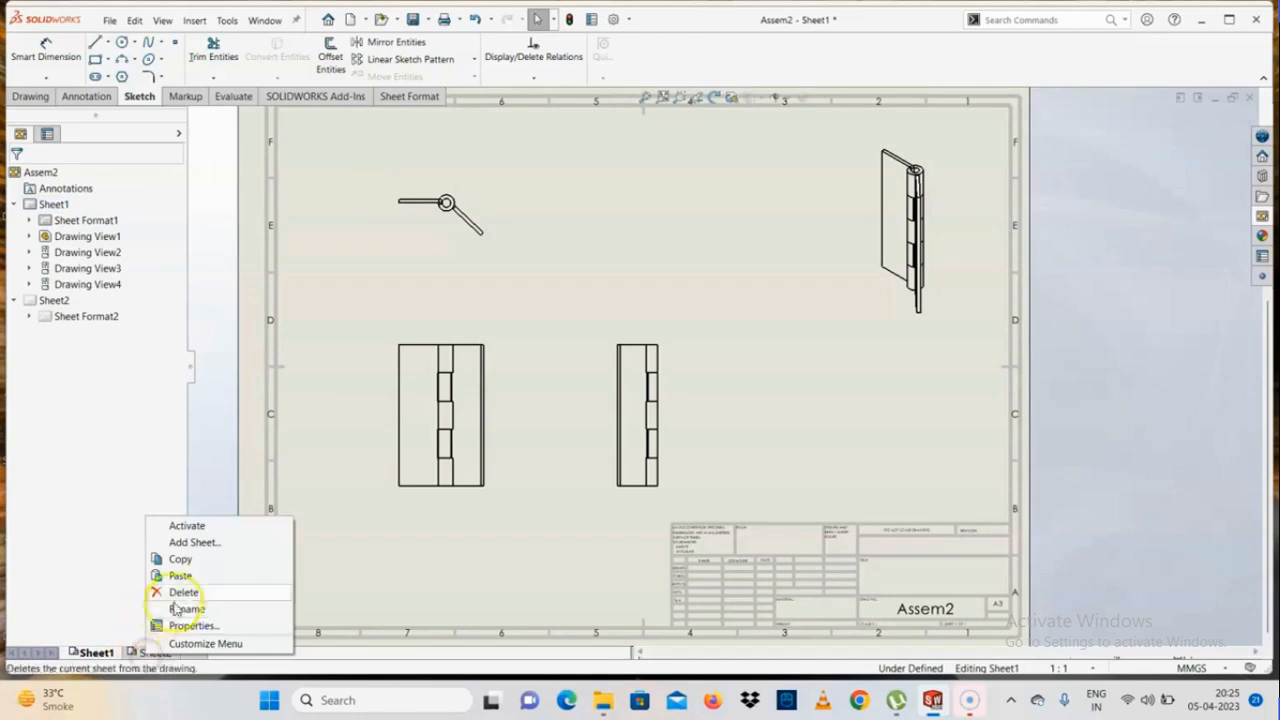
{"action": "left_click", "coordinate": [180, 576]}
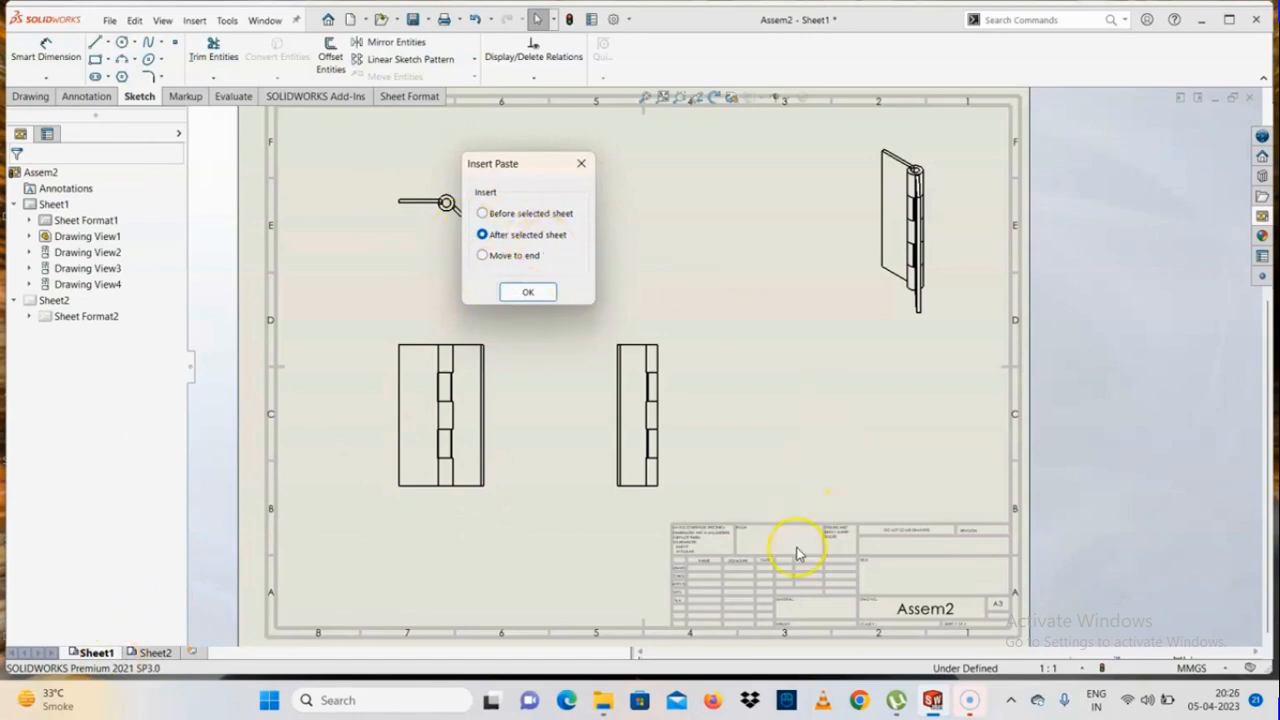
{"action": "left_click", "coordinate": [557, 291]}
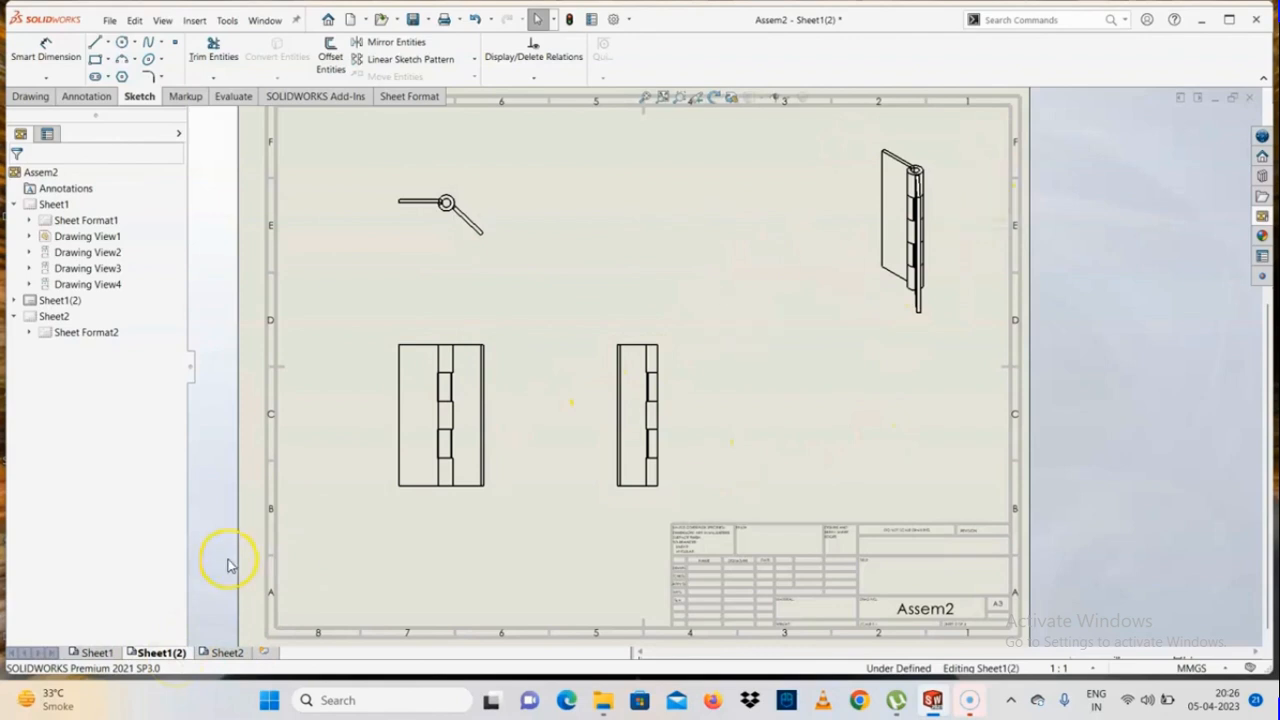
Rename the original Sheet1 as Hinge
{"action": "left_click", "coordinate": [100, 652]}
{"action": "right_click", "coordinate": [104, 652]}
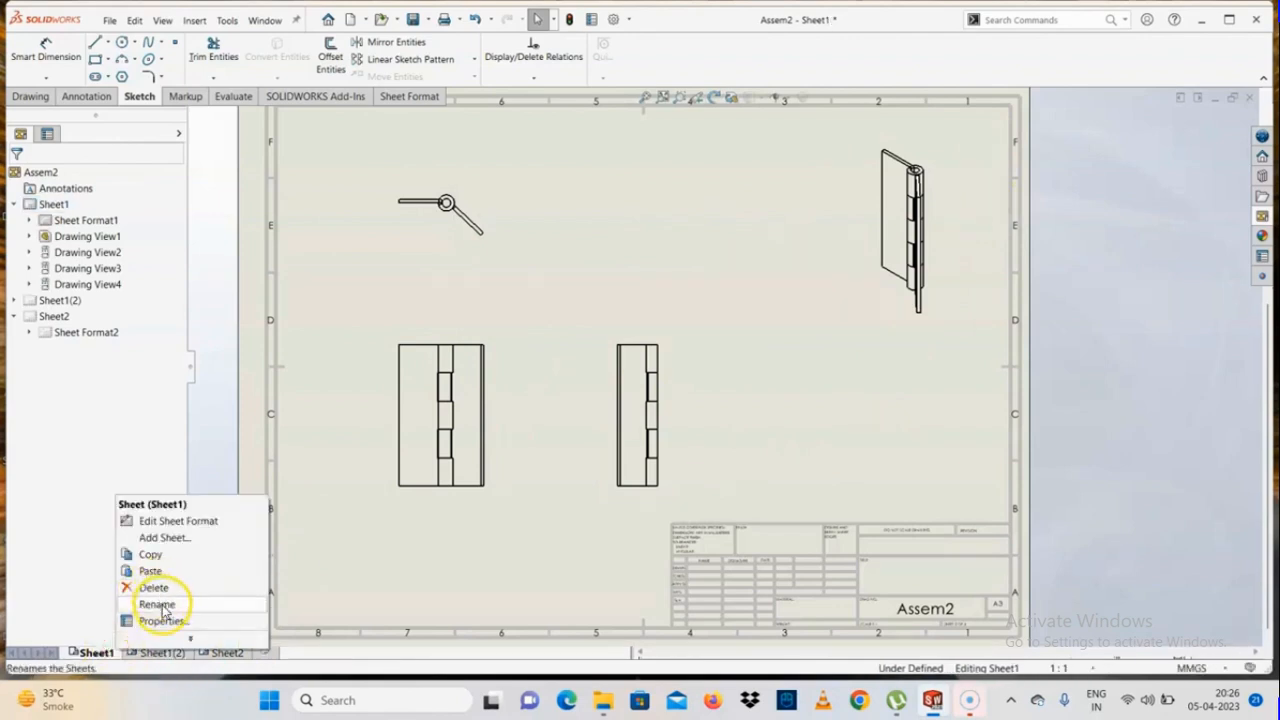
{"action": "left_click", "coordinate": [157, 605]}
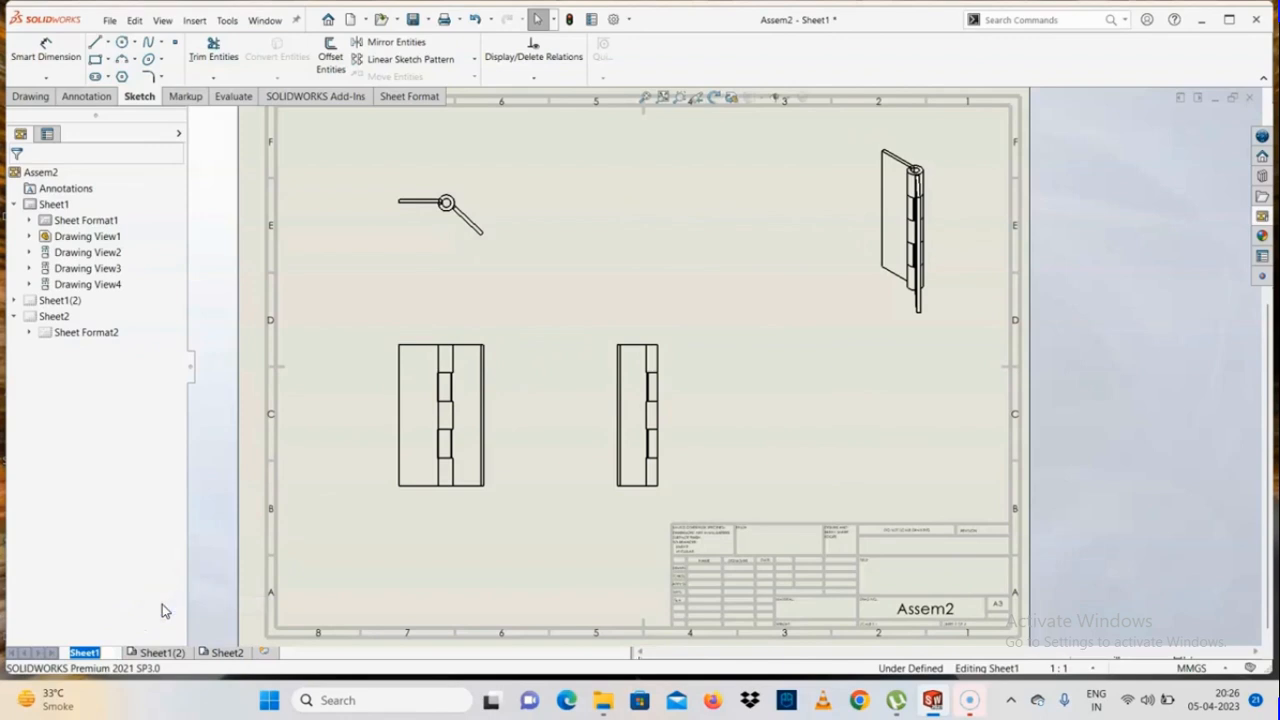
{"action": "type", "text": "Hin"}
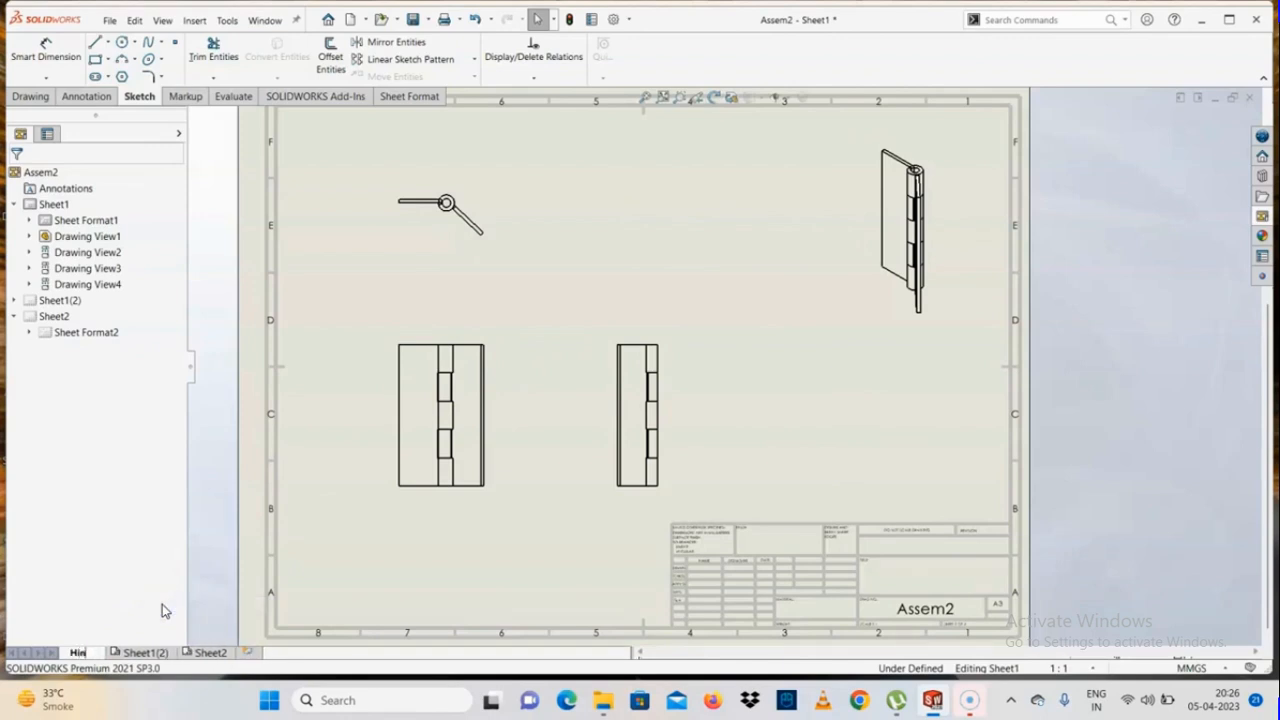
{"action": "type", "text": "ge"}
{"action": "left_click", "coordinate": [162, 604]}
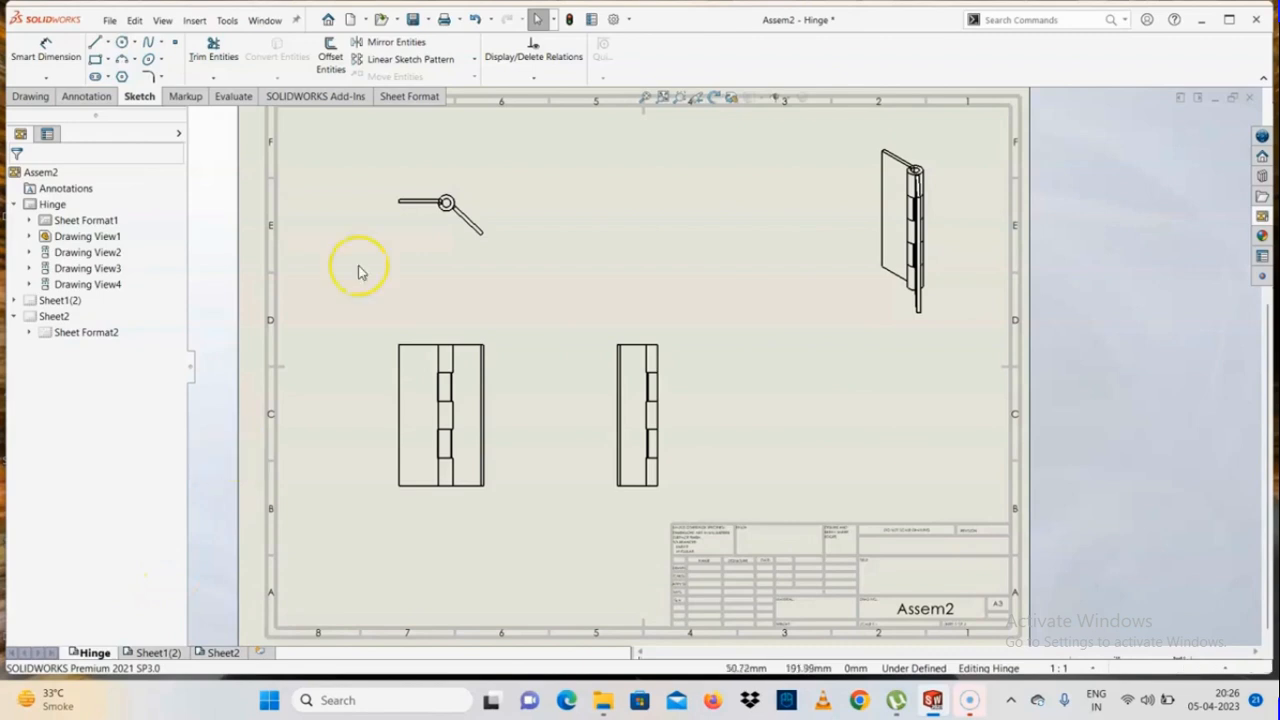
Review the Hinge sheet's properties, zone parameters and document drawing sheet settings, and close them without changes
{"action": "scroll", "coordinate": [612, 362], "scroll_direction": "up", "scroll_amount": 2}
{"action": "scroll", "coordinate": [822, 300], "scroll_direction": "down", "scroll_amount": 1}
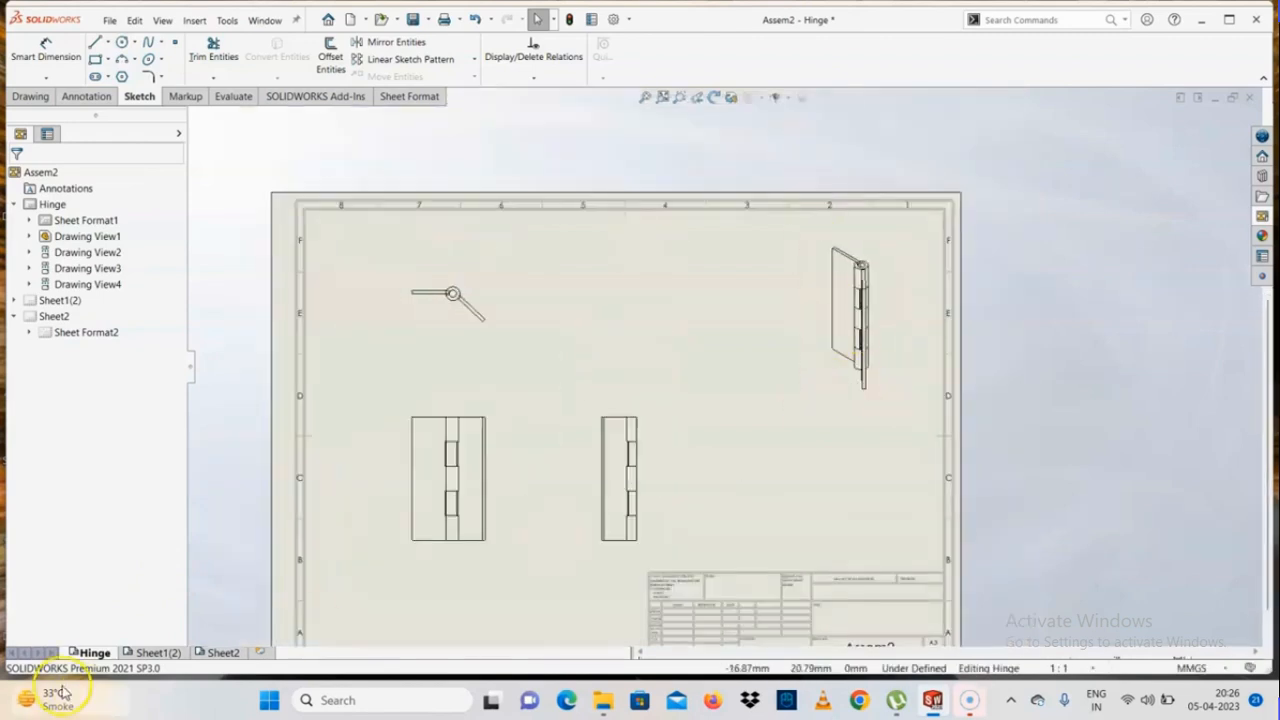
{"action": "right_click", "coordinate": [109, 663]}
{"action": "left_click", "coordinate": [179, 457]}
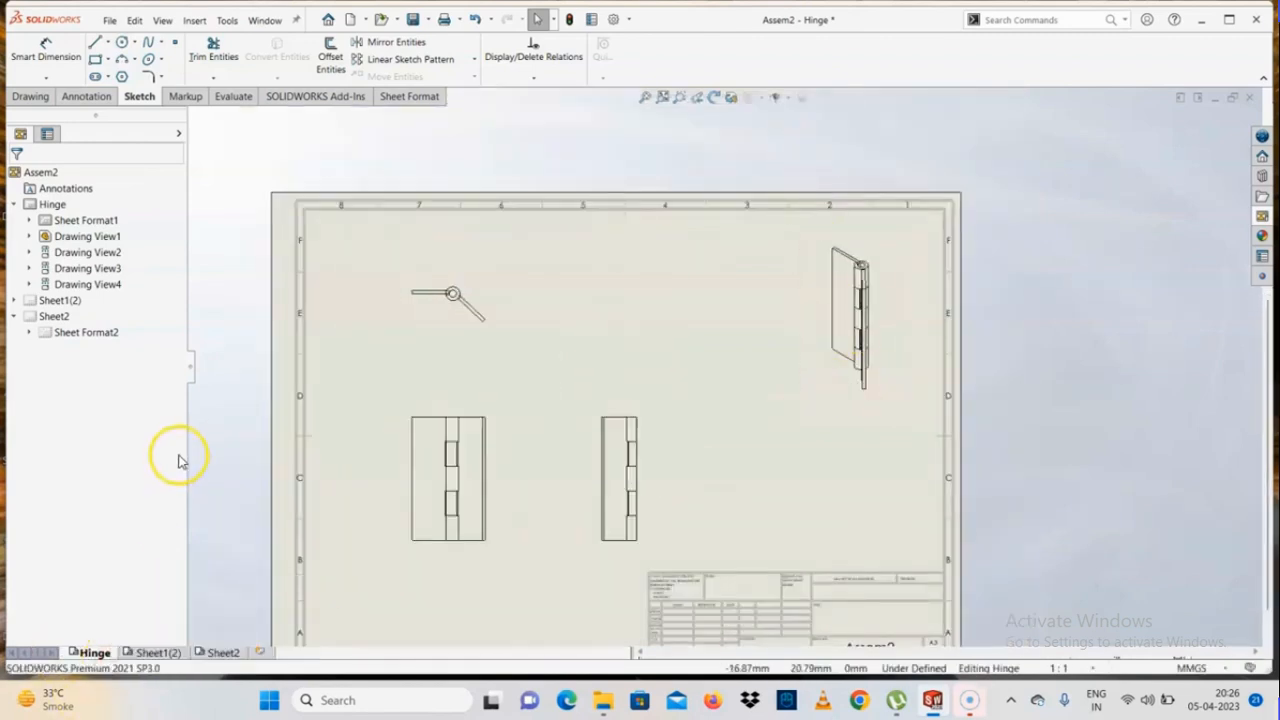
{"action": "right_click", "coordinate": [94, 652]}
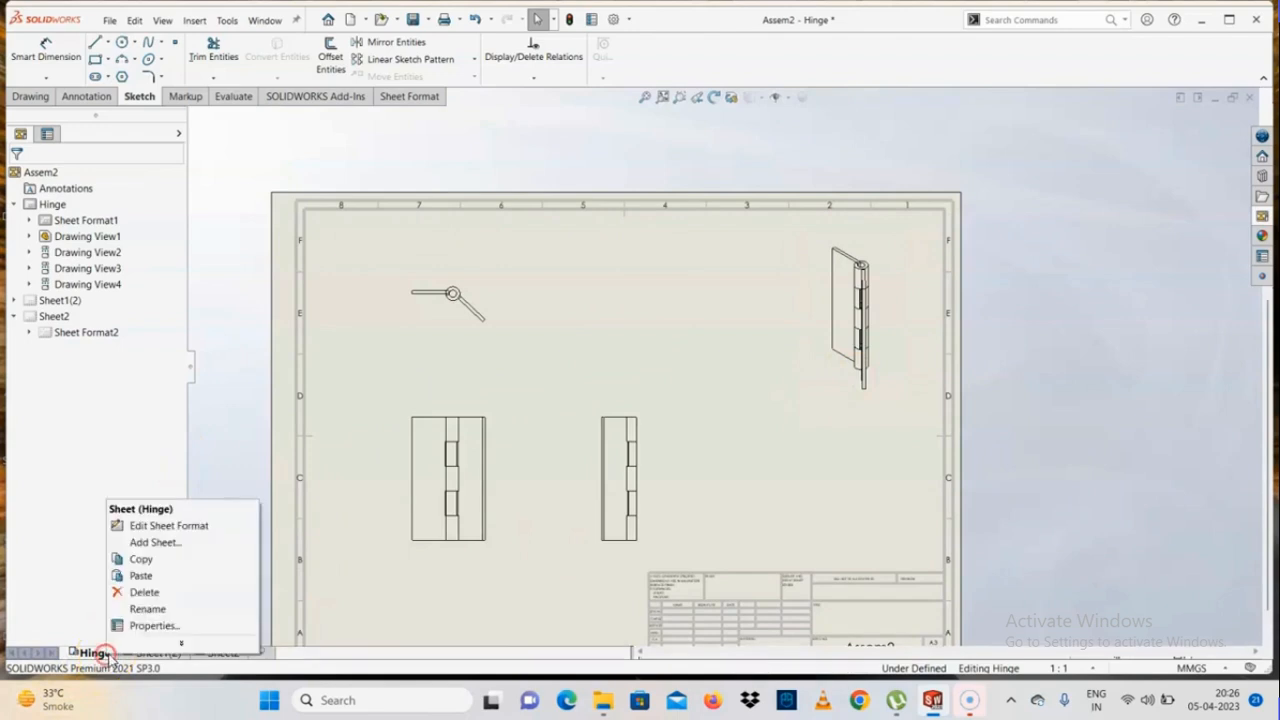
{"action": "left_click", "coordinate": [158, 628]}
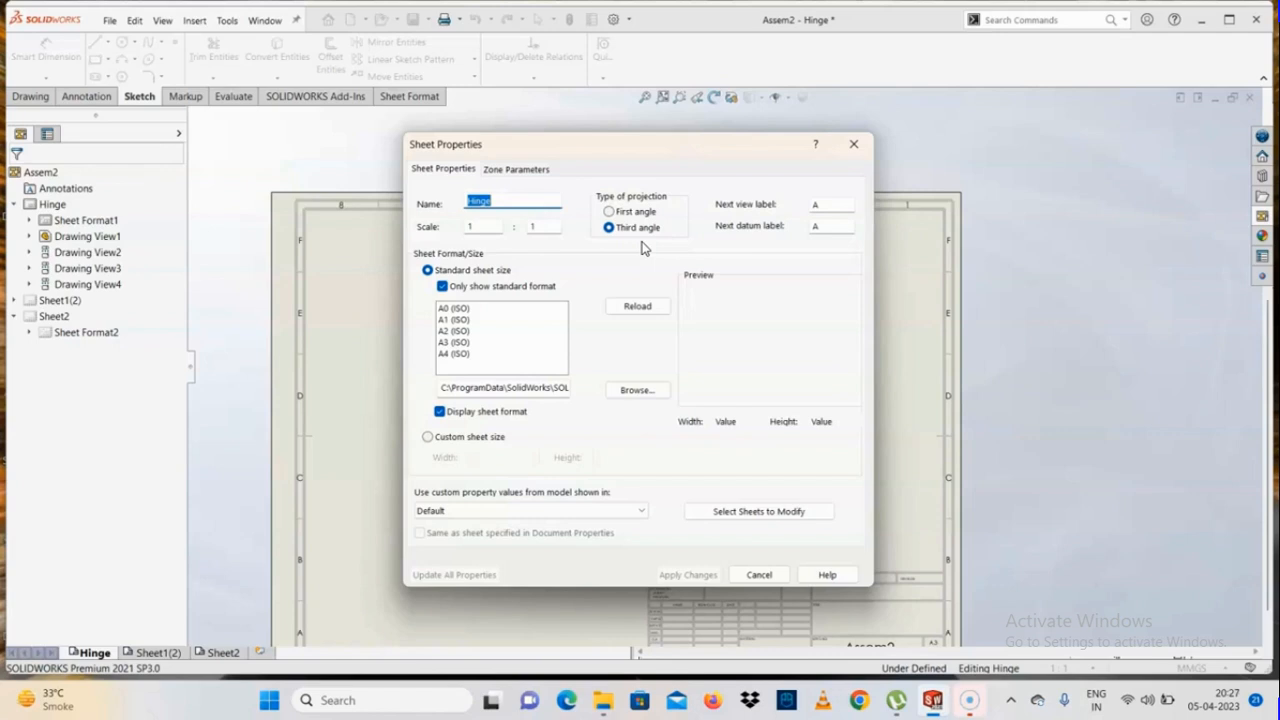
{"action": "left_click", "coordinate": [641, 229]}
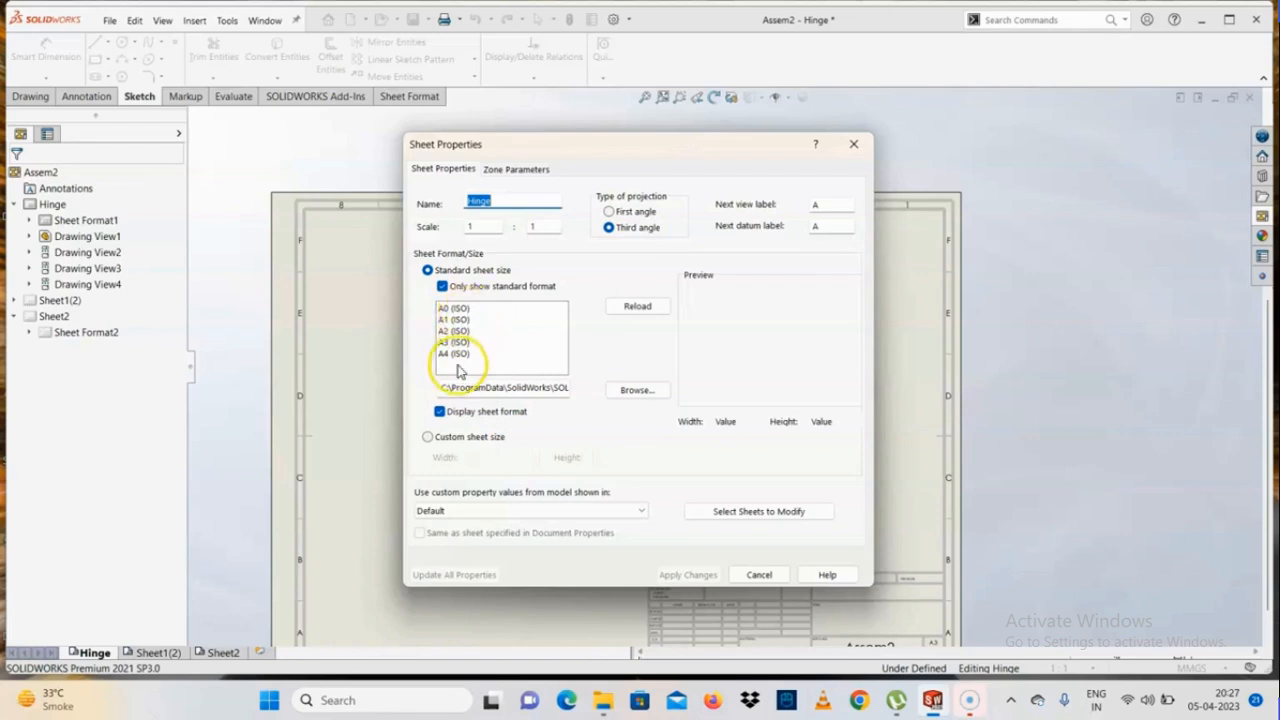
{"action": "left_click", "coordinate": [518, 168]}
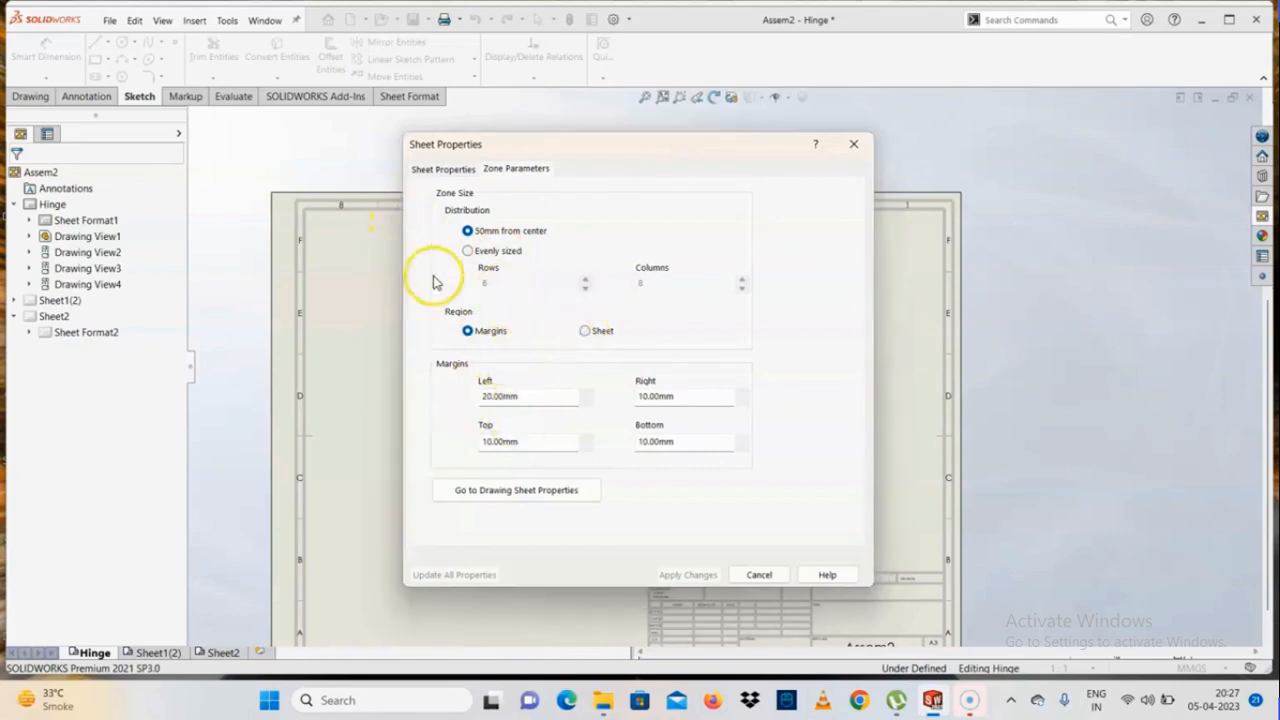
{"action": "left_click", "coordinate": [508, 489]}
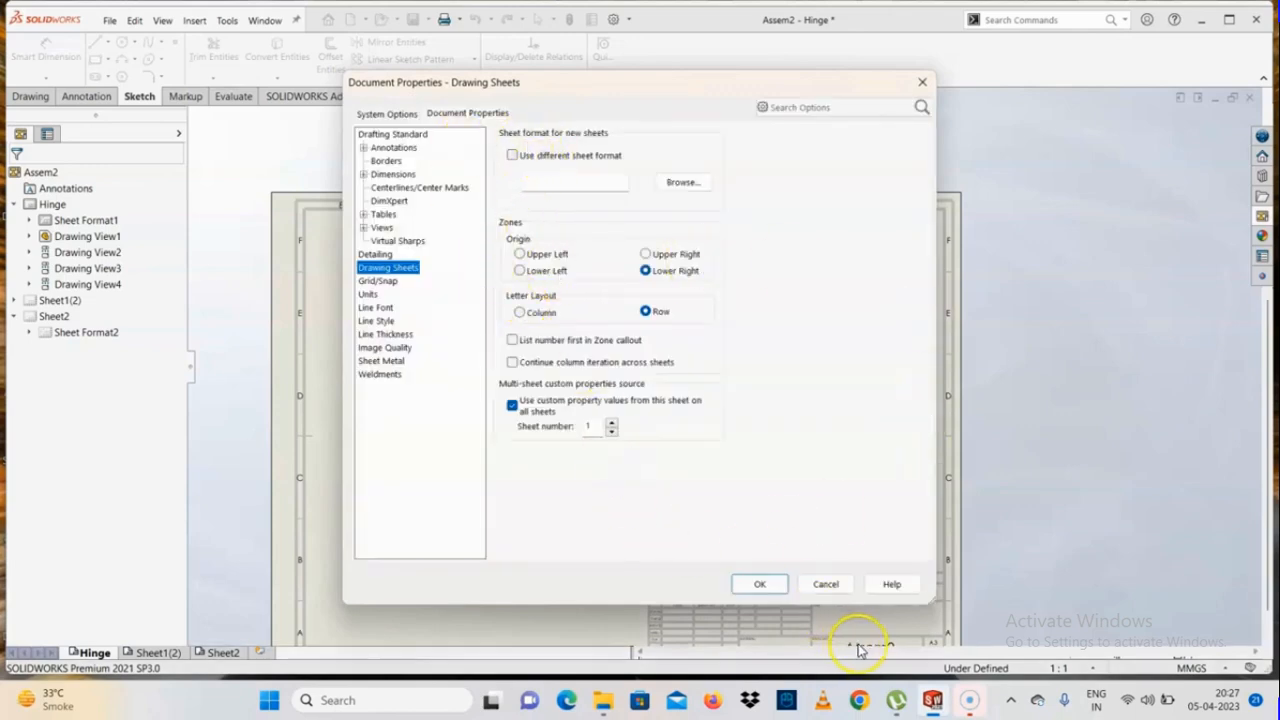
{"action": "left_click", "coordinate": [827, 585]}
Dimension the full height of the hinge in the front view with Smart Dimension, placing the dimension beside the view's left edge
{"action": "scroll", "coordinate": [823, 446], "scroll_direction": "up", "scroll_amount": 2}
{"action": "scroll", "coordinate": [714, 306], "scroll_direction": "down", "scroll_amount": 3}
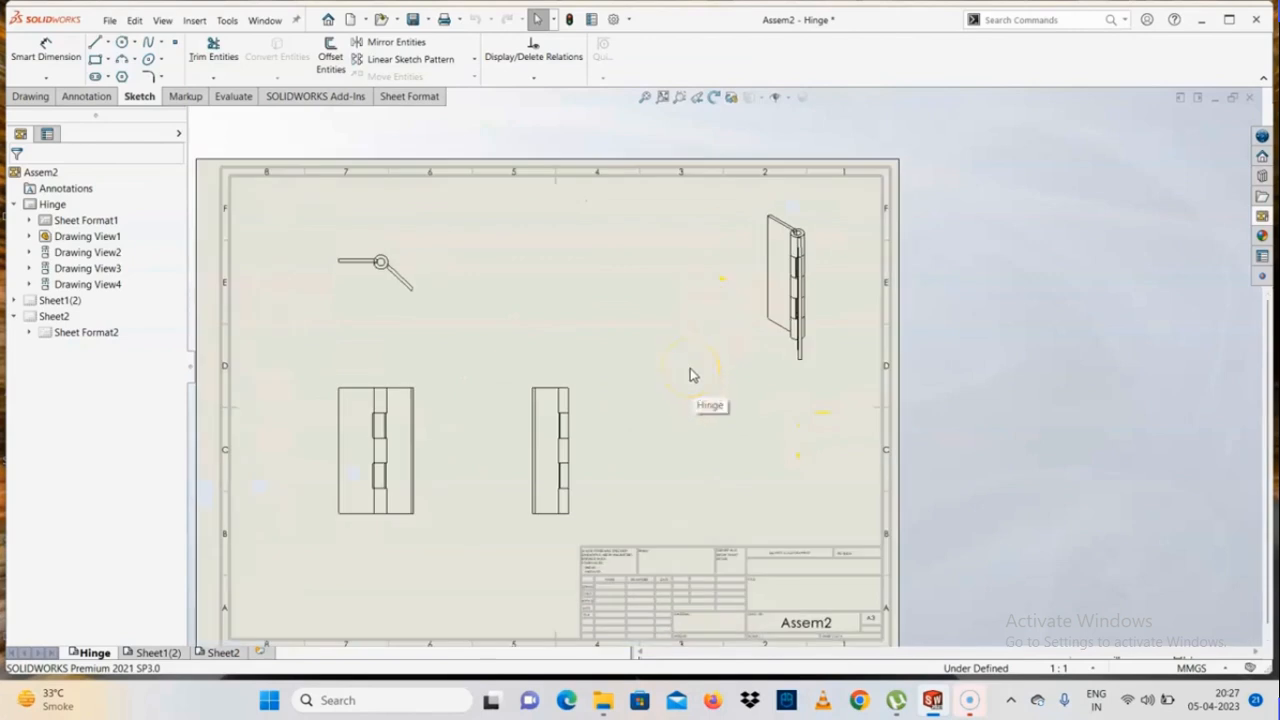
{"action": "scroll", "coordinate": [690, 370], "scroll_direction": "up", "scroll_amount": 1}
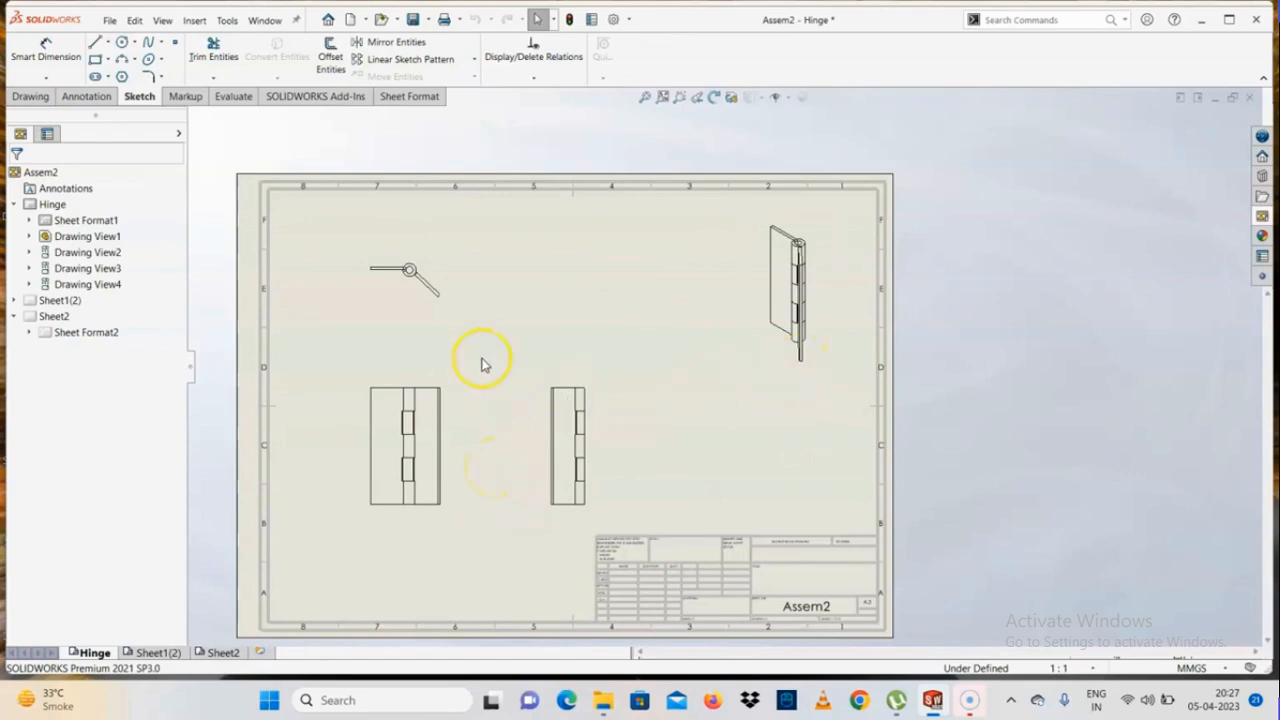
{"action": "left_click", "coordinate": [53, 64]}
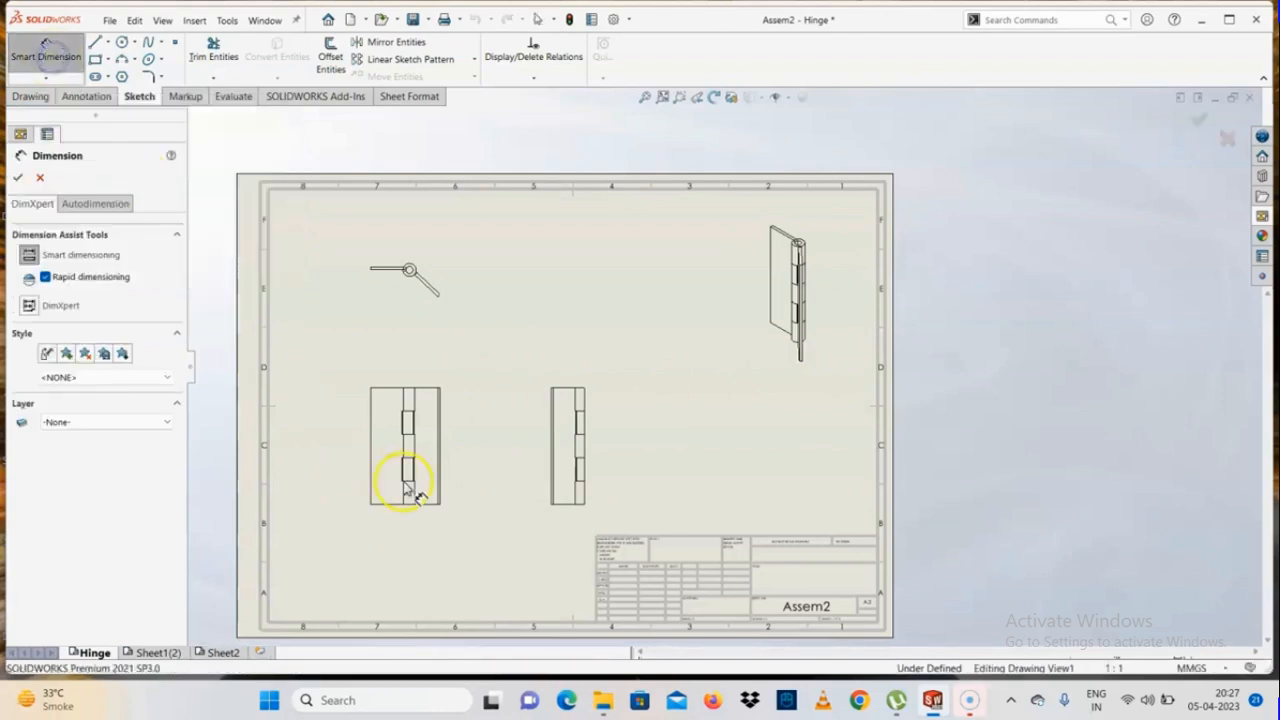
{"action": "scroll", "coordinate": [435, 415], "scroll_direction": "down", "scroll_amount": 3}
{"action": "left_click", "coordinate": [463, 342]}
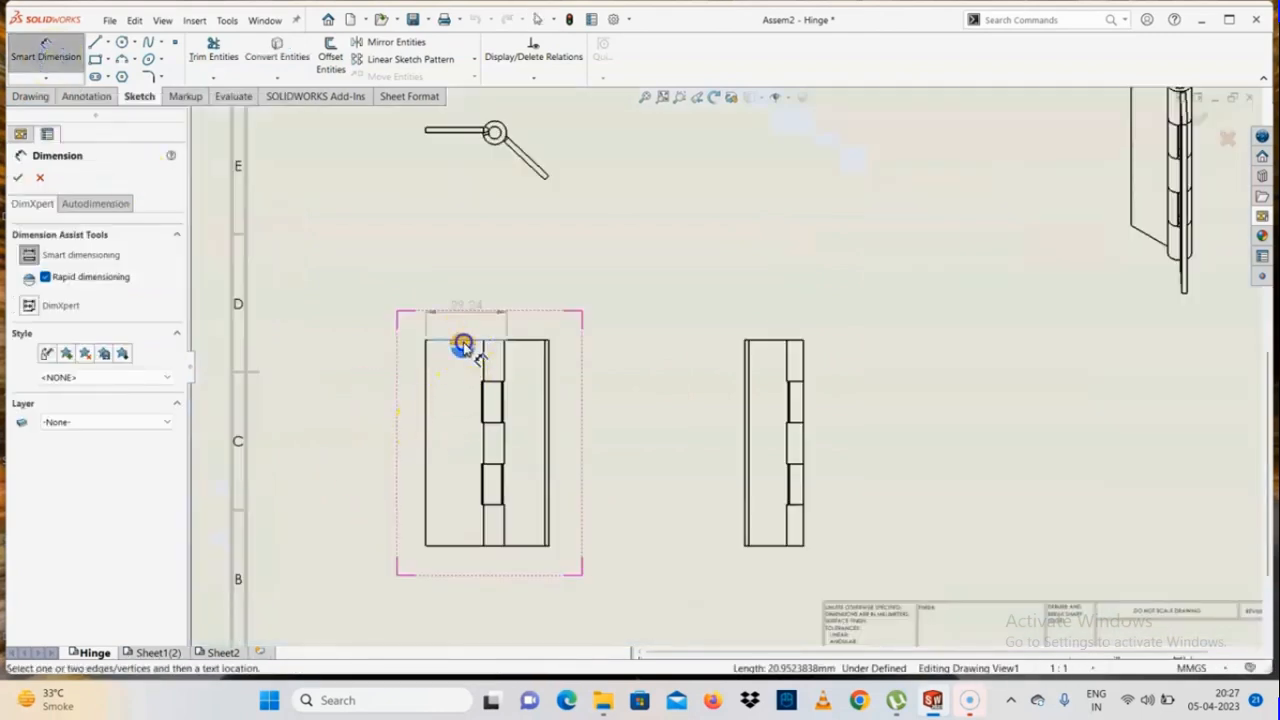
{"action": "left_click", "coordinate": [468, 546]}
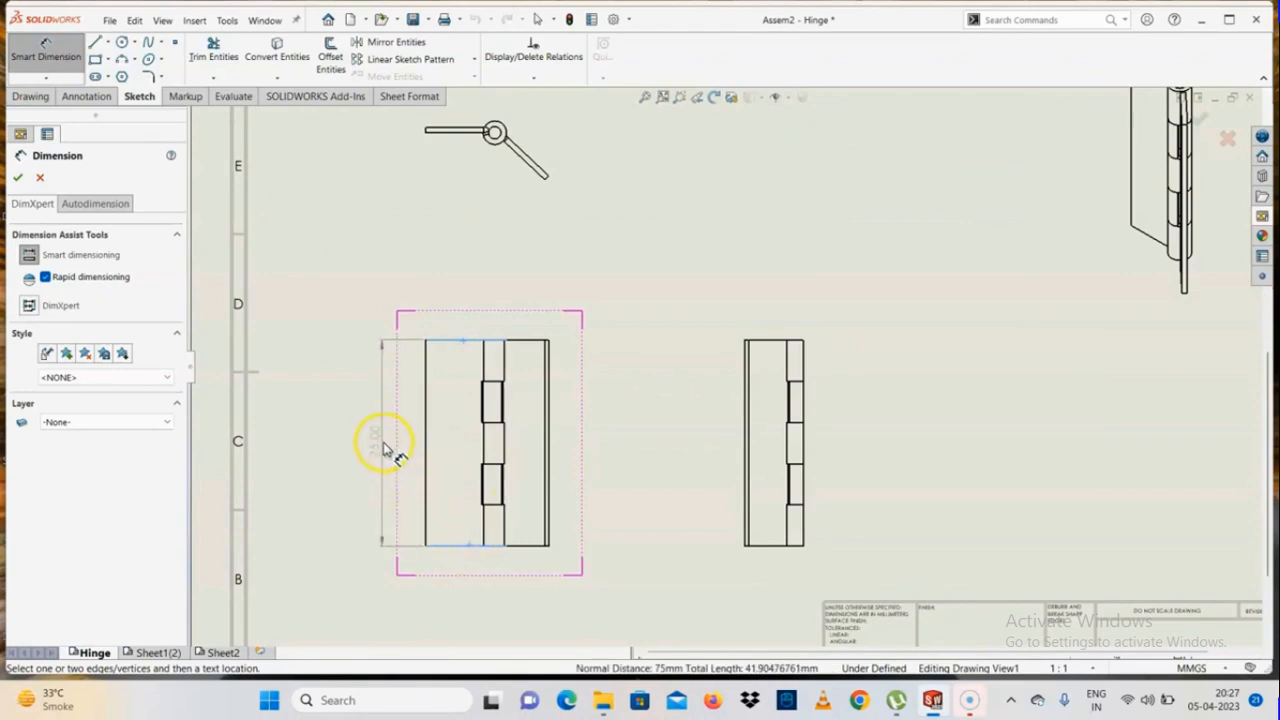
{"action": "left_click", "coordinate": [383, 458]}
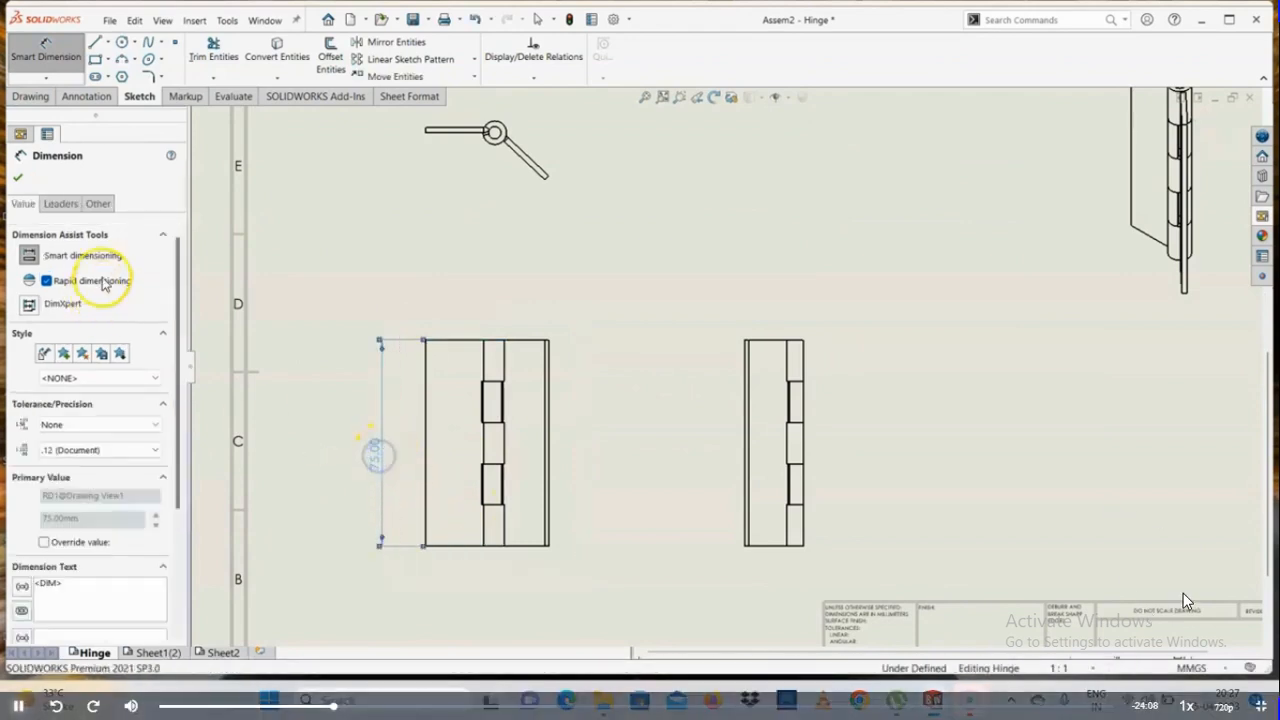
Try the DimXpert dimensioning mode, return to smart dimensioning and leave the dimension command with nothing selected
{"action": "mouse_move", "coordinate": [177, 335]}
{"action": "left_mouse_down"}
{"action": "mouse_move", "coordinate": [177, 376]}
{"action": "mouse_move", "coordinate": [171, 336]}
{"action": "left_mouse_up"}
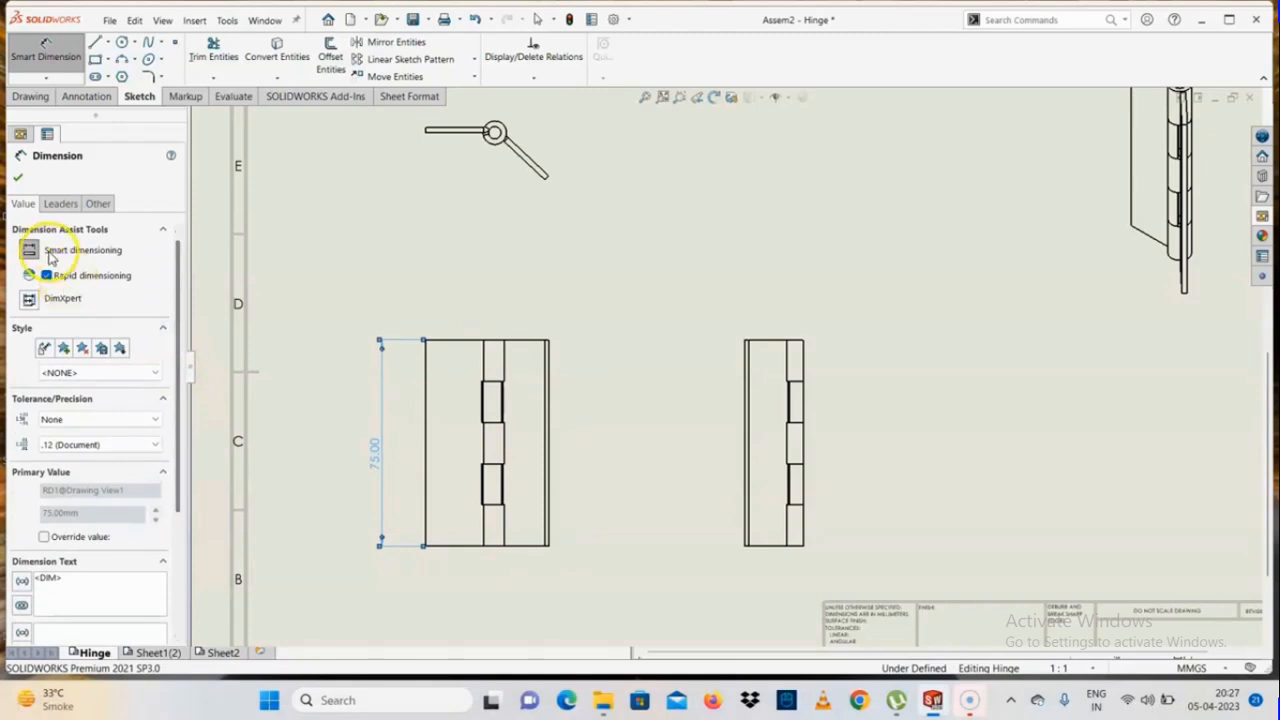
{"action": "left_click", "coordinate": [32, 299]}
{"action": "left_click", "coordinate": [417, 480]}
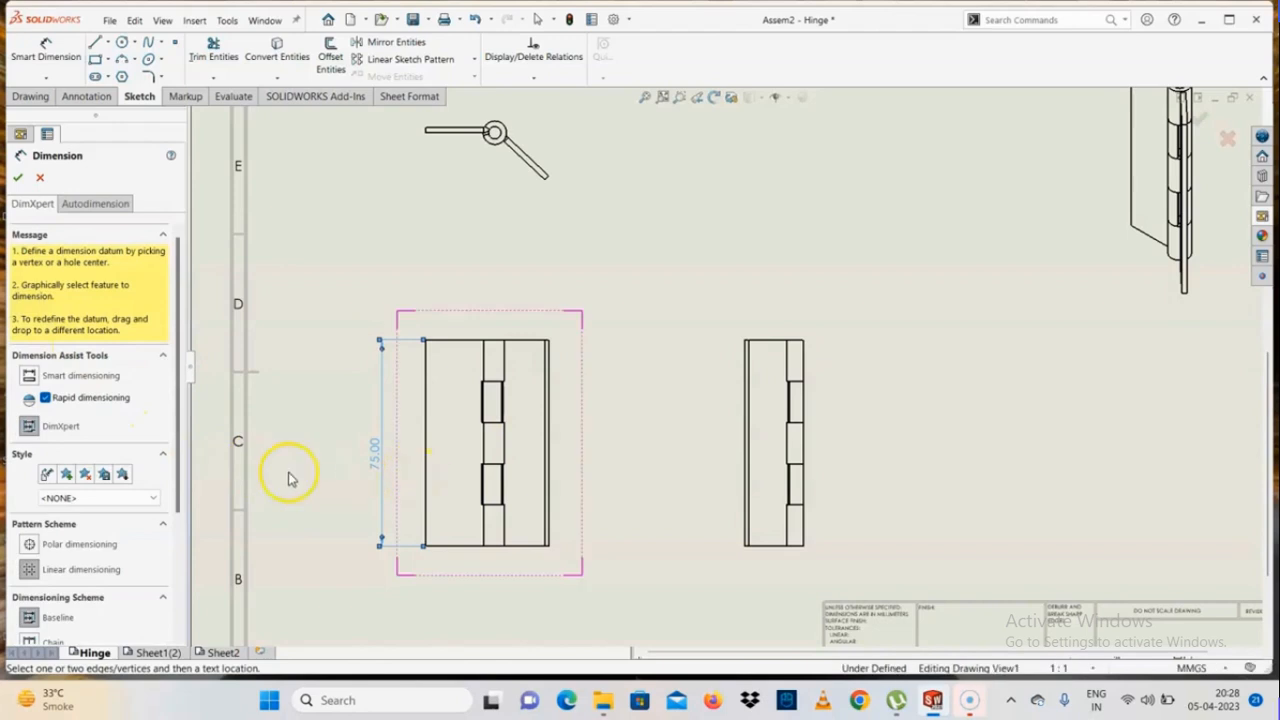
{"action": "left_click", "coordinate": [30, 375]}
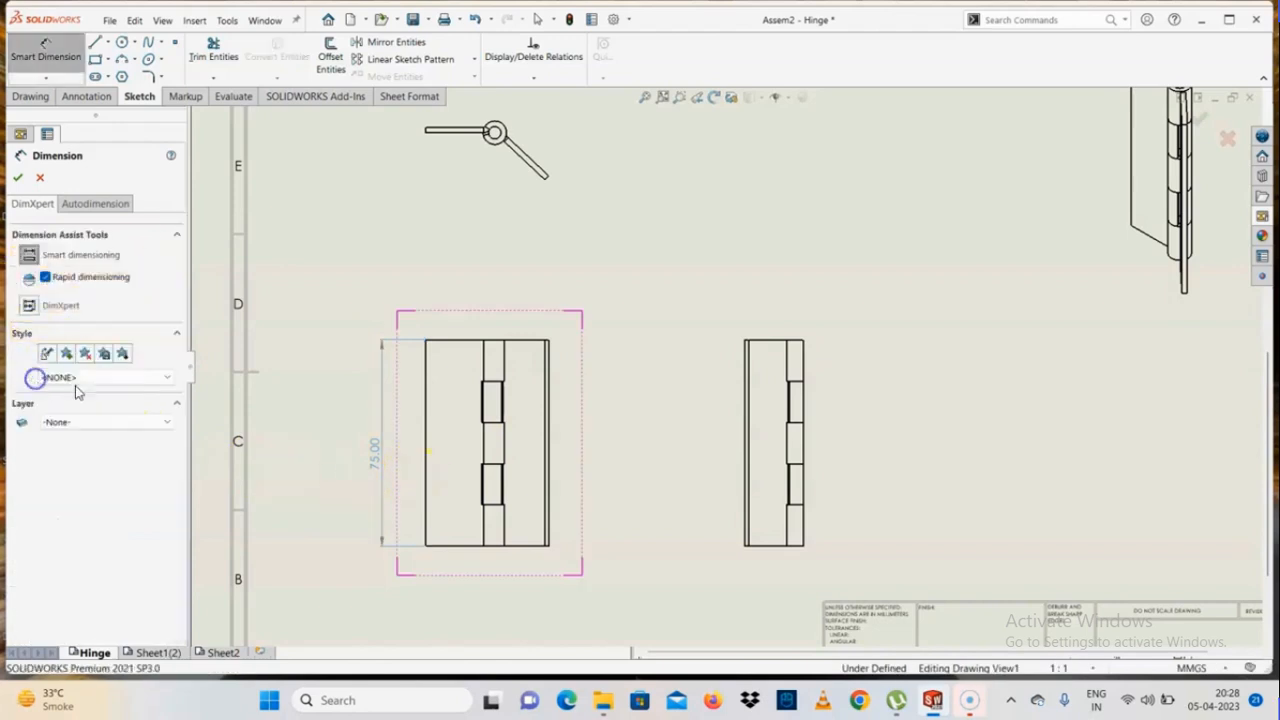
{"action": "left_click", "coordinate": [18, 178]}
{"action": "left_click", "coordinate": [736, 505]}
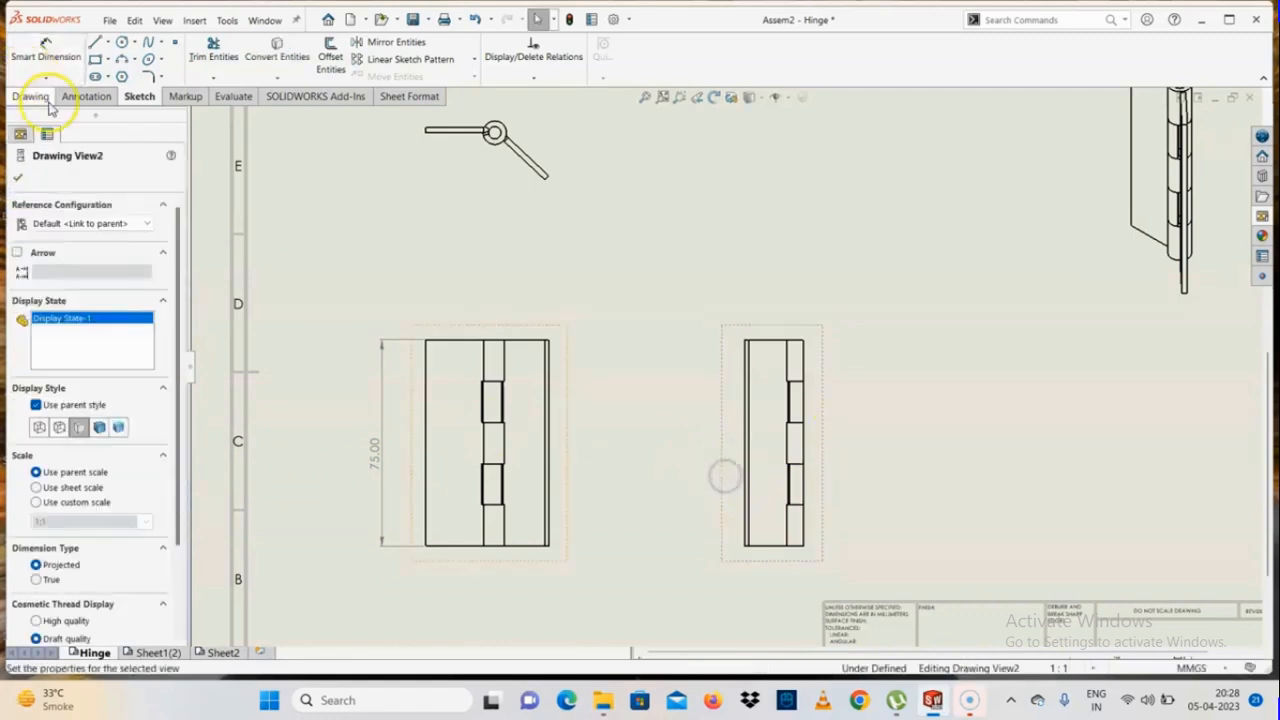
{"action": "key", "text": "Escape"}
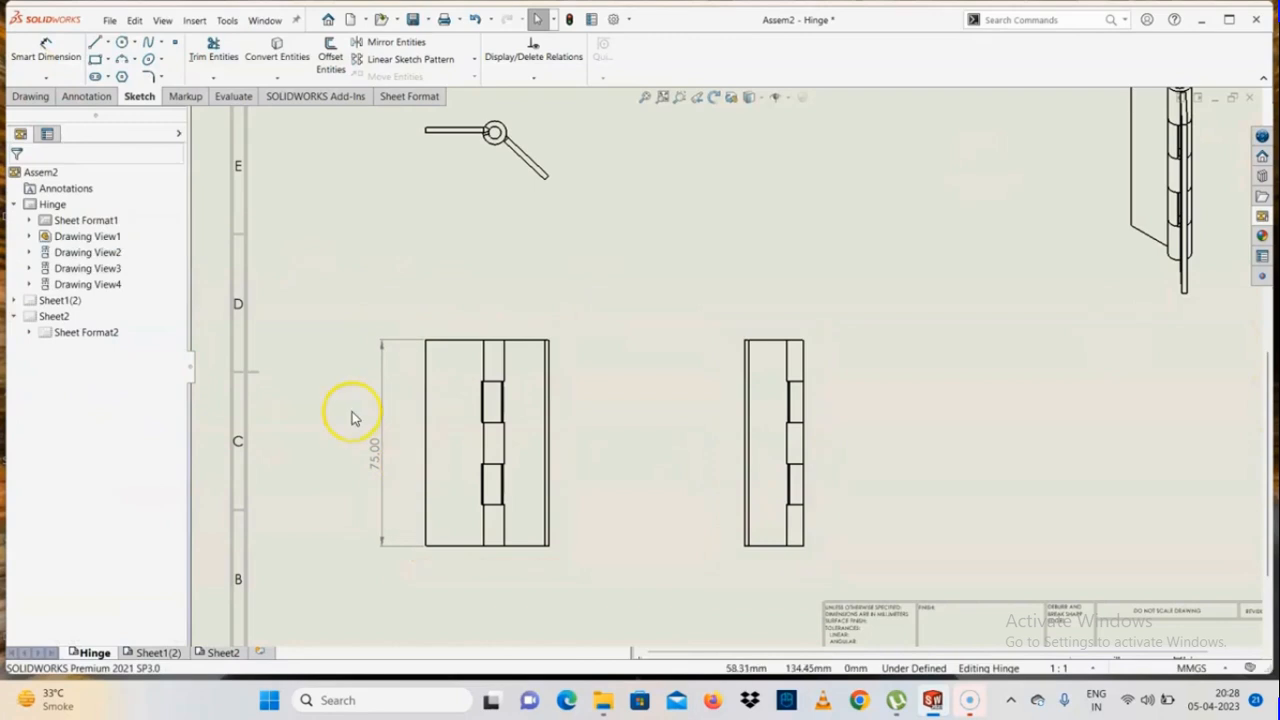
Give the front view's height dimension a symmetric tolerance of 0.5 mm
{"action": "left_click", "coordinate": [375, 453]}
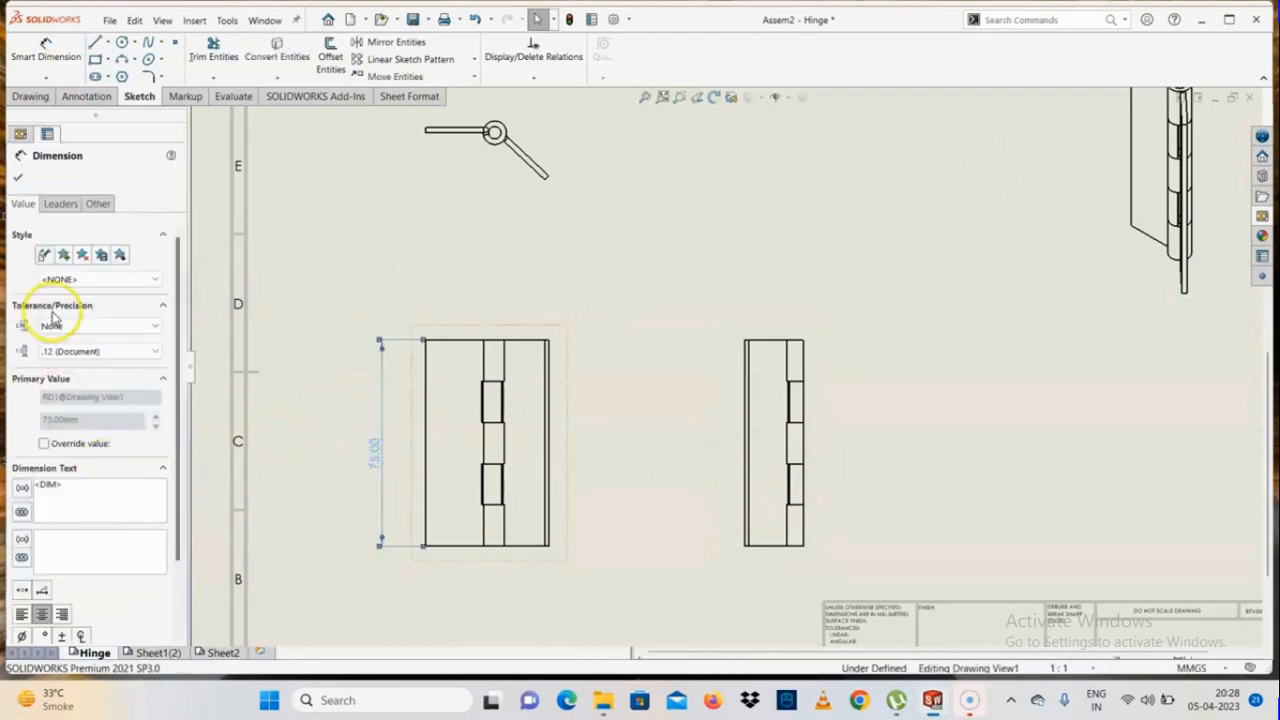
{"action": "left_click", "coordinate": [50, 326]}
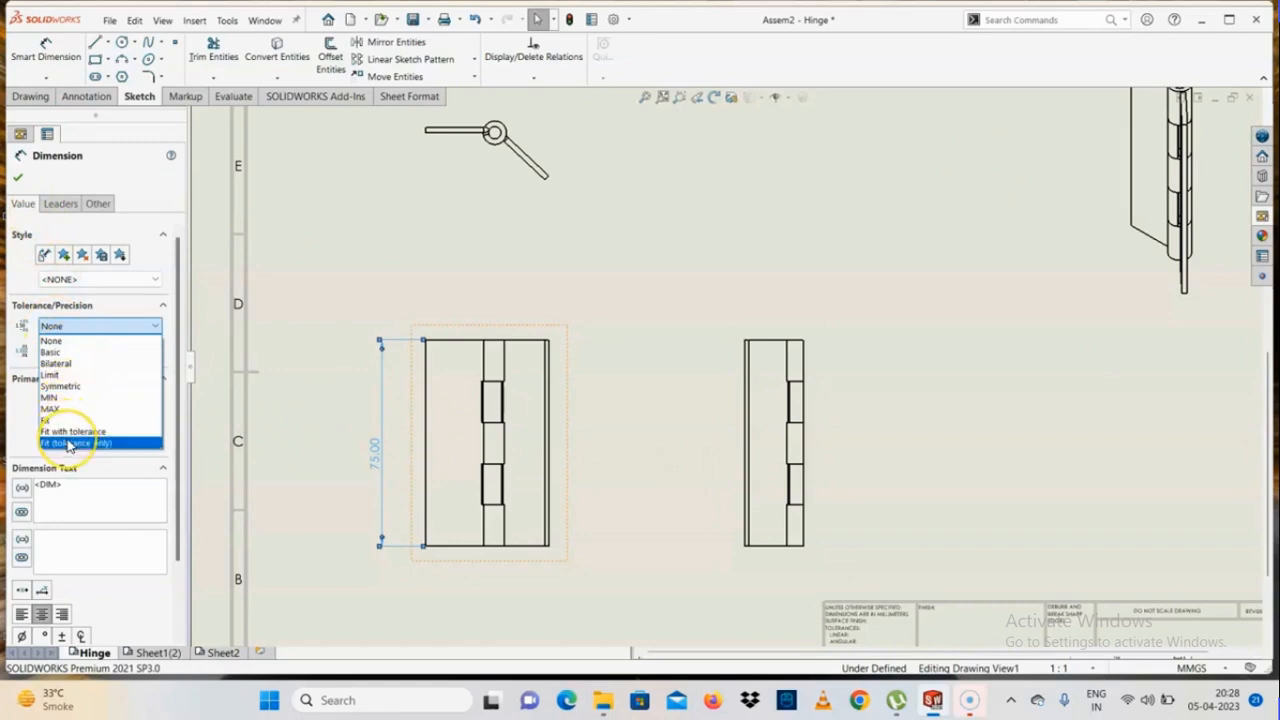
{"action": "left_click", "coordinate": [55, 386]}
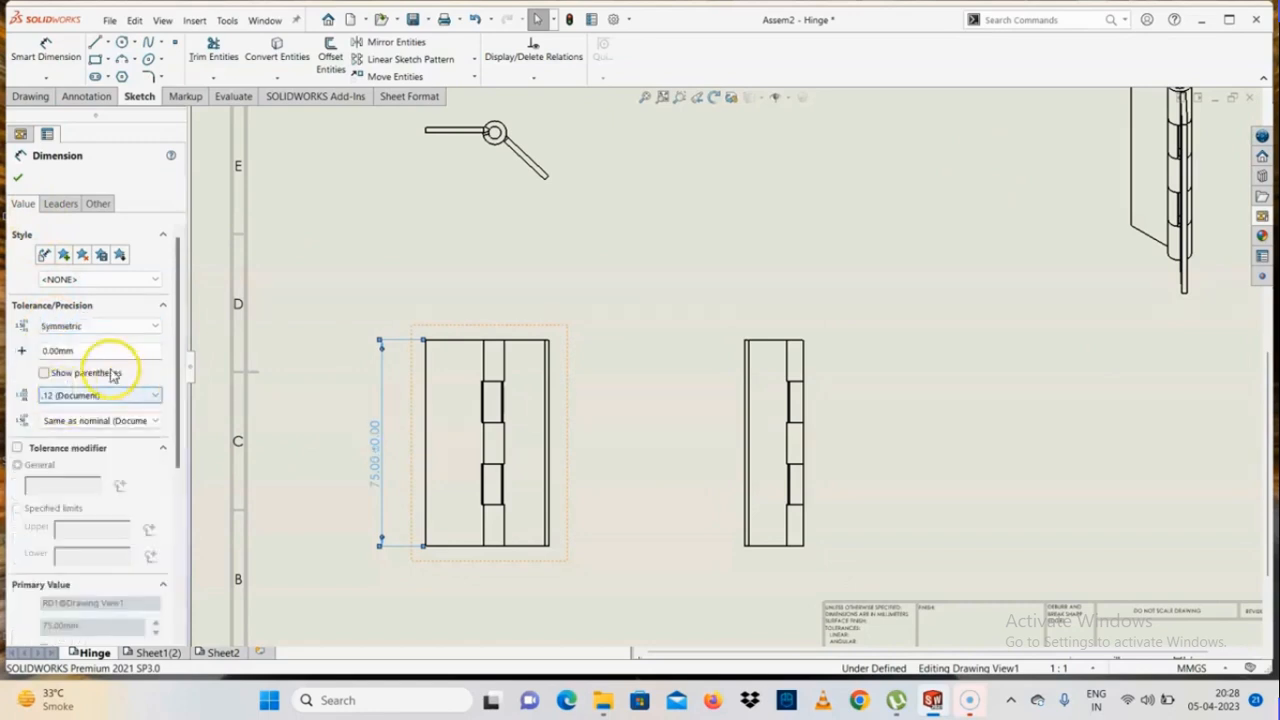
{"action": "double_click", "coordinate": [94, 350]}
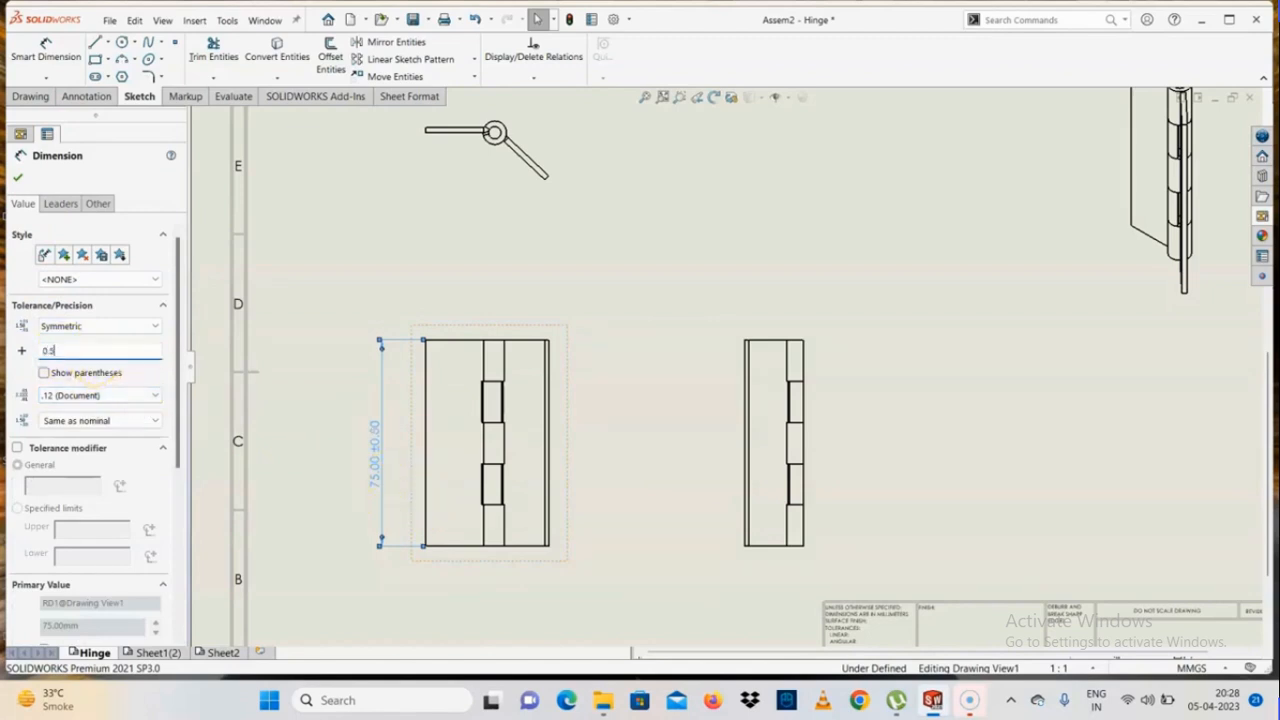
{"action": "scroll", "coordinate": [414, 455], "scroll_direction": "down", "scroll_amount": 1}
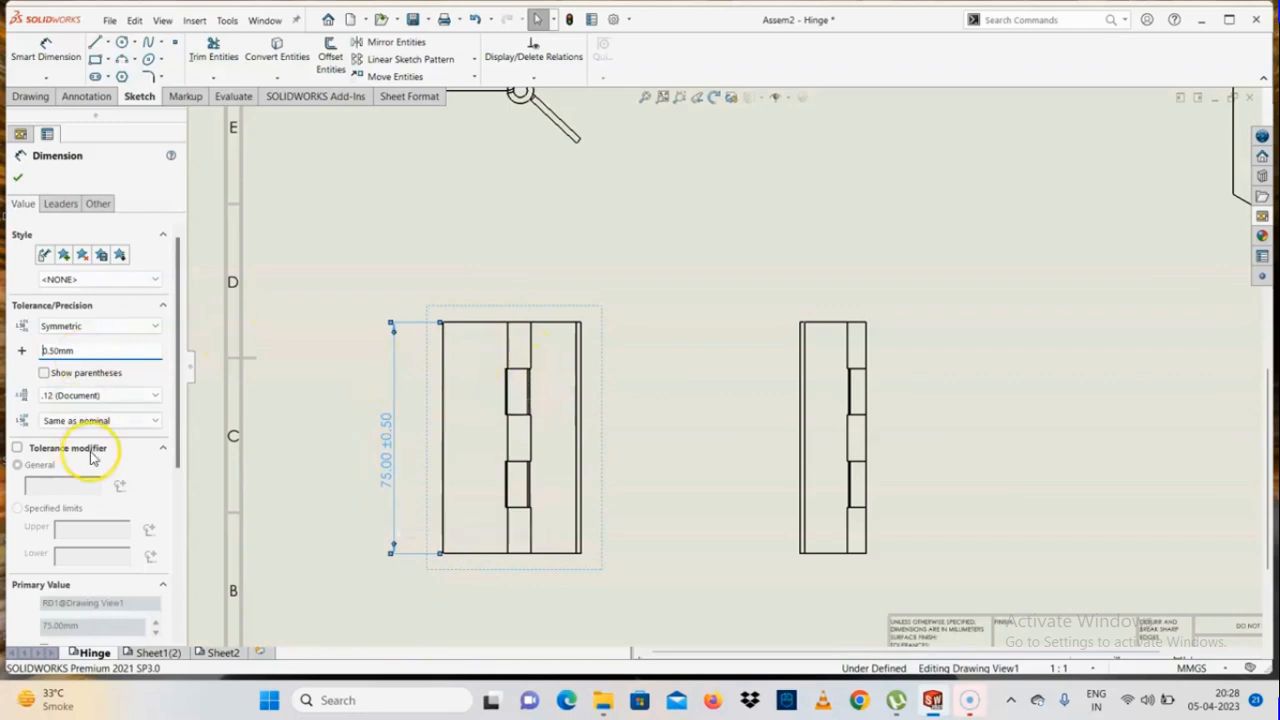
Change the height dimension's tolerance type to Fit with tolerance and try to override its hole fit values
{"action": "left_click", "coordinate": [68, 326]}
{"action": "left_click", "coordinate": [70, 442]}
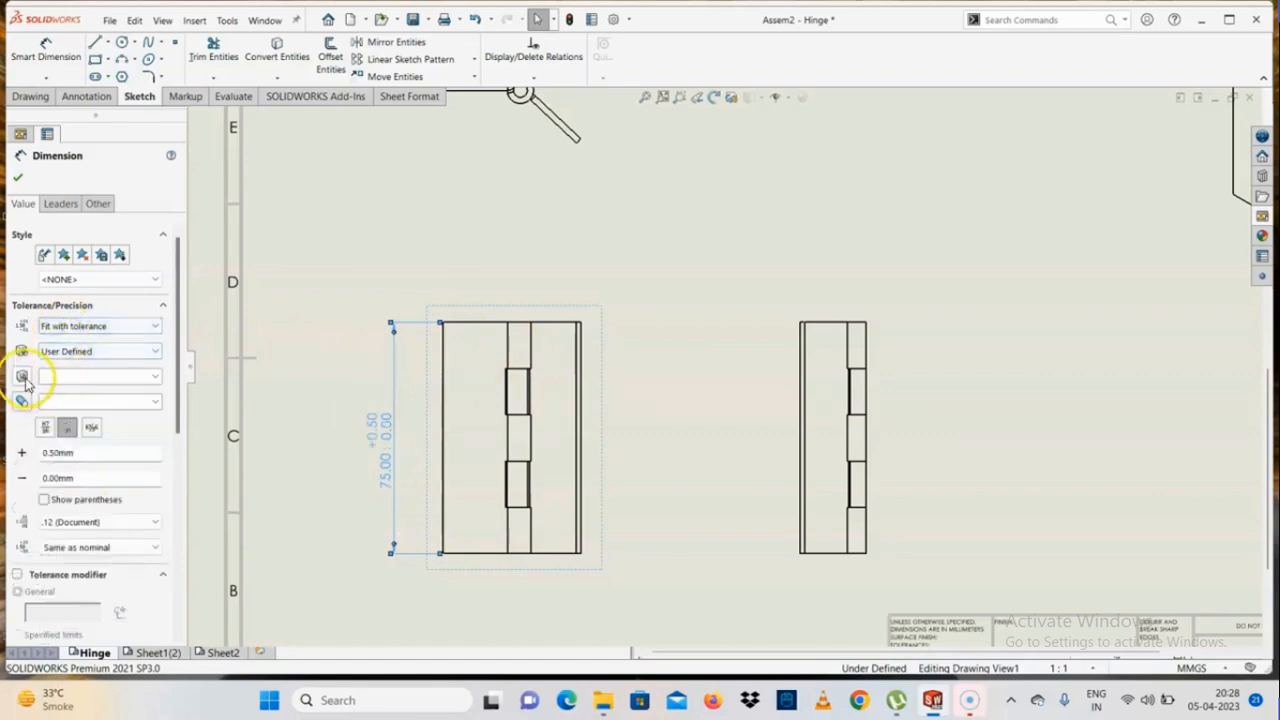
{"action": "left_click", "coordinate": [23, 377]}
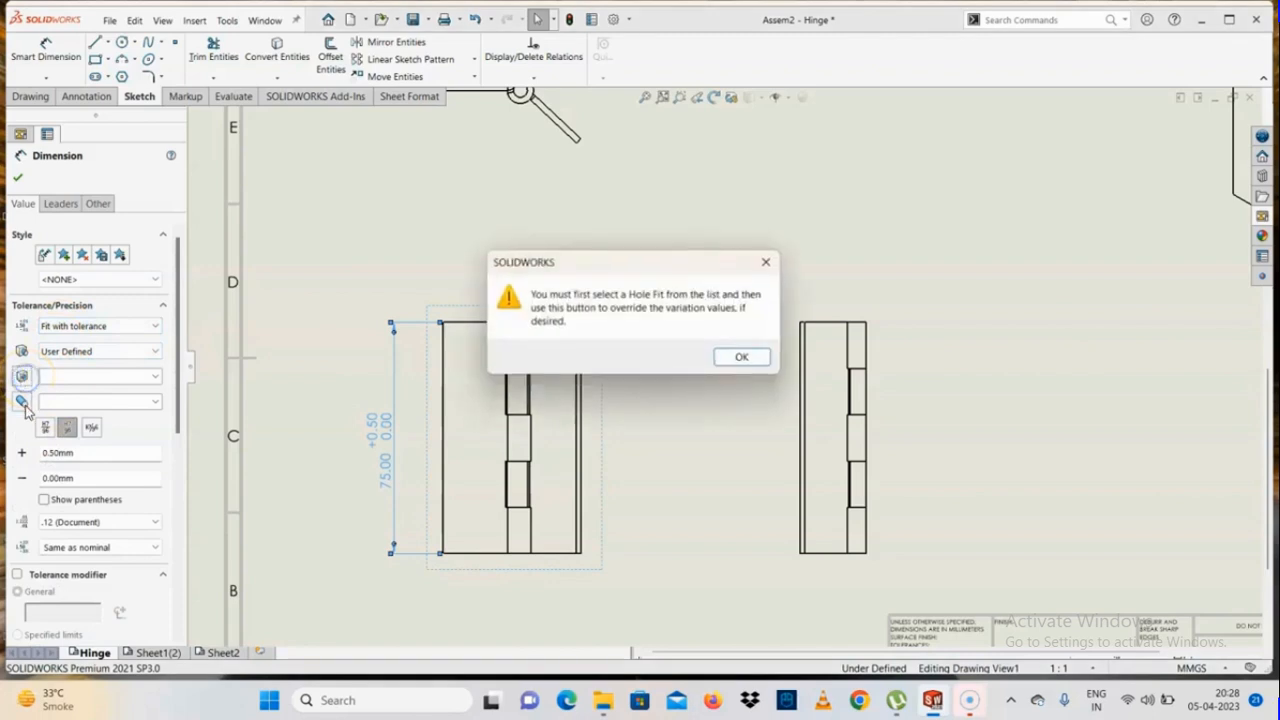
{"action": "left_click", "coordinate": [752, 355]}
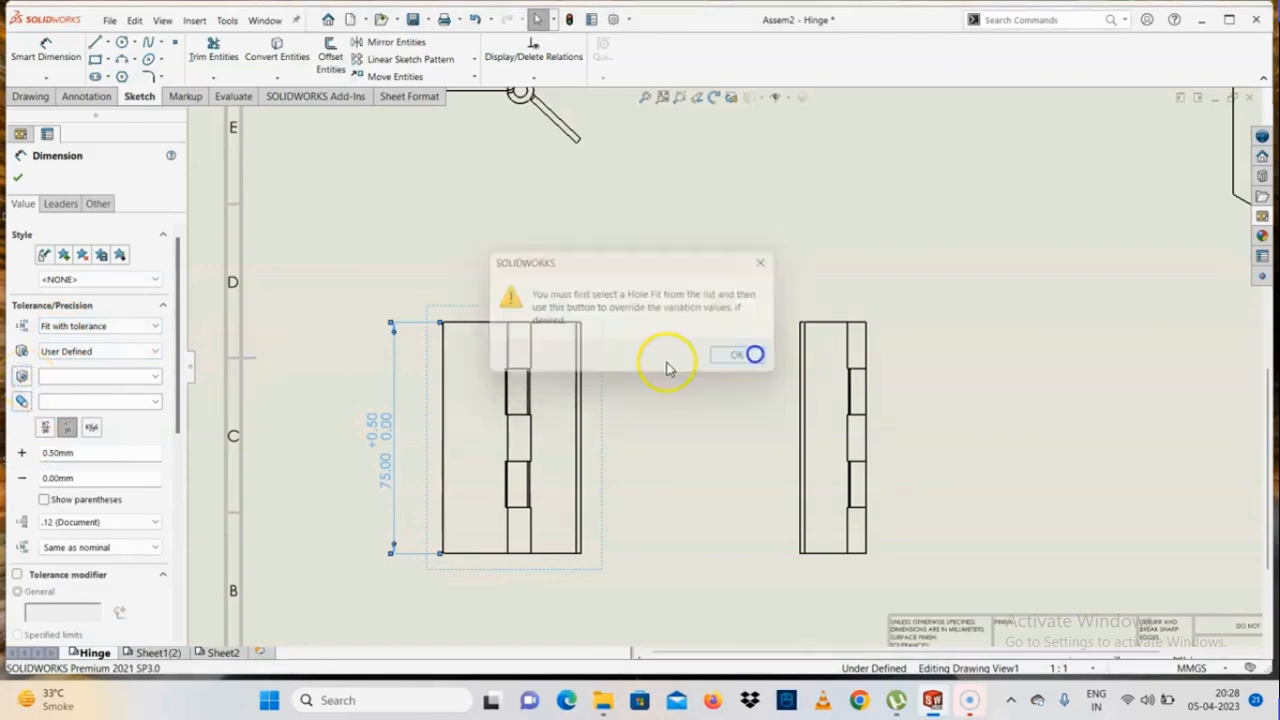
{"action": "left_click", "coordinate": [154, 377]}
{"action": "left_click", "coordinate": [152, 380]}
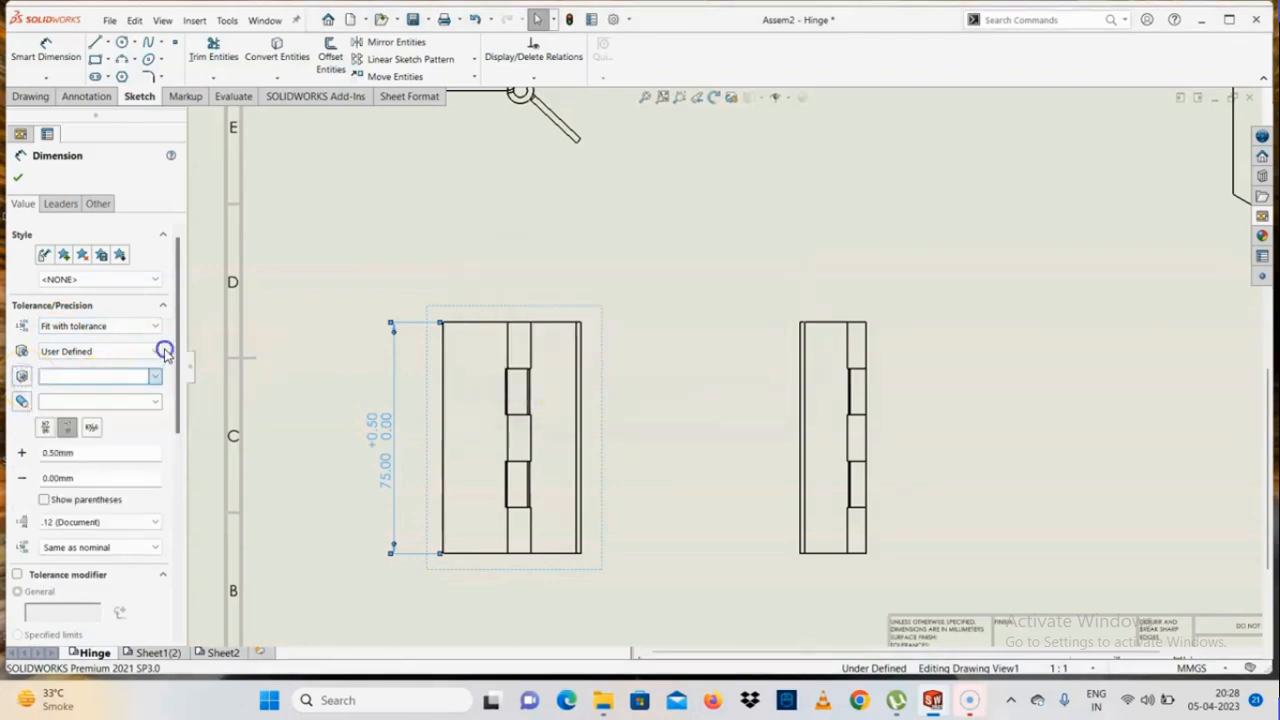
Move the height dimension closer to the front view and back out again
{"action": "left_click", "coordinate": [382, 448]}
{"action": "left_click", "coordinate": [398, 441]}
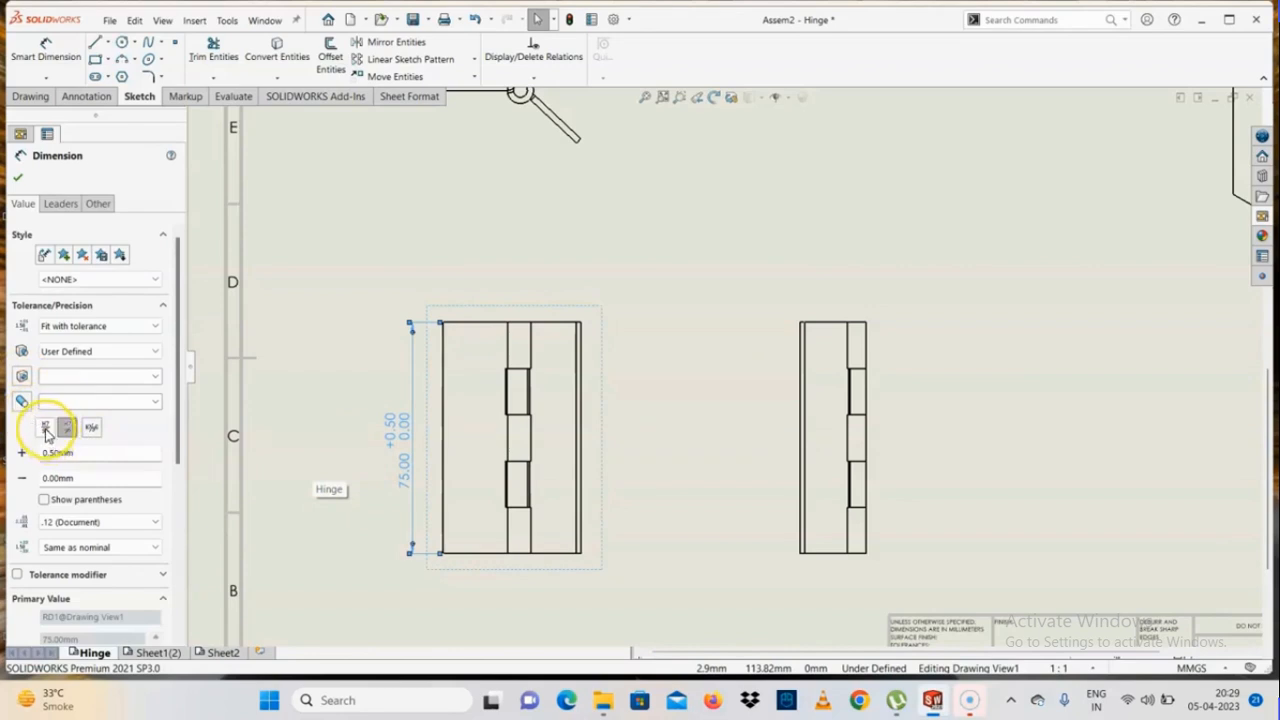
{"action": "left_click", "coordinate": [378, 443]}
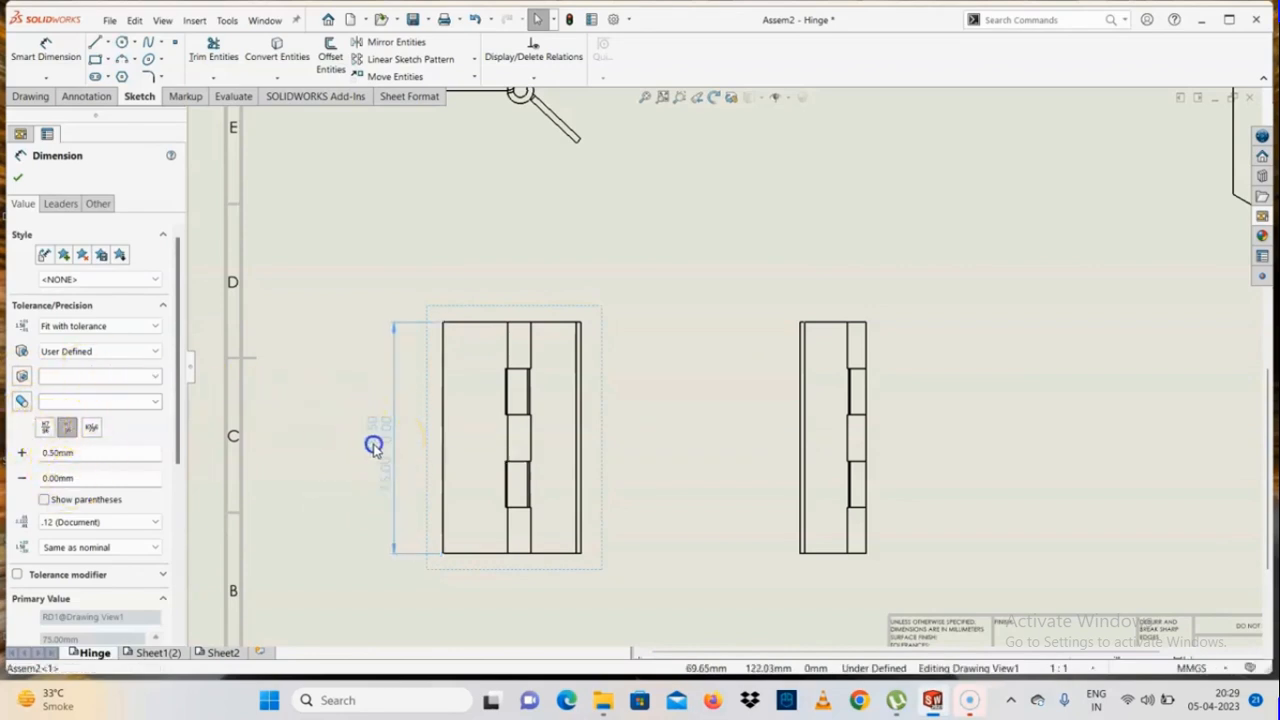
Set the height dimension's unit precision to None and its tolerance precision to .12
{"action": "left_click", "coordinate": [55, 523]}
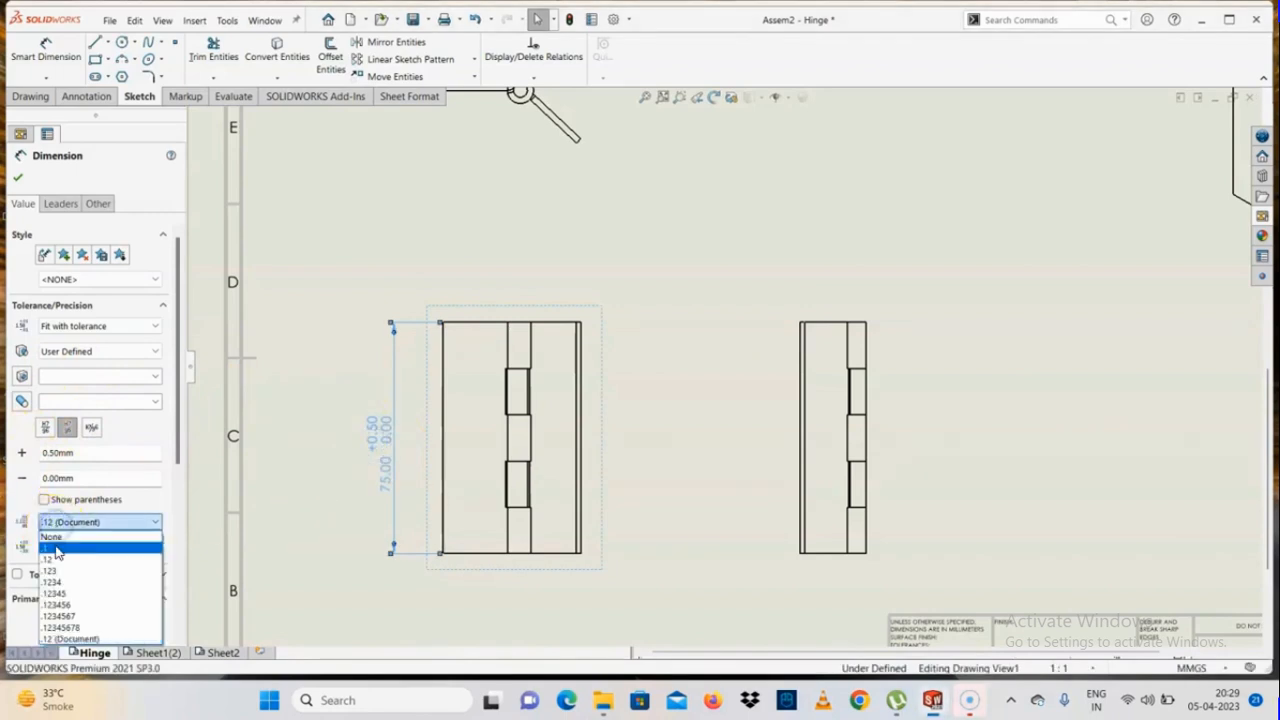
{"action": "left_click", "coordinate": [50, 536]}
{"action": "left_click_drag", "start_coordinate": [181, 392], "coordinate": [177, 437]}
{"action": "left_click", "coordinate": [85, 460]}
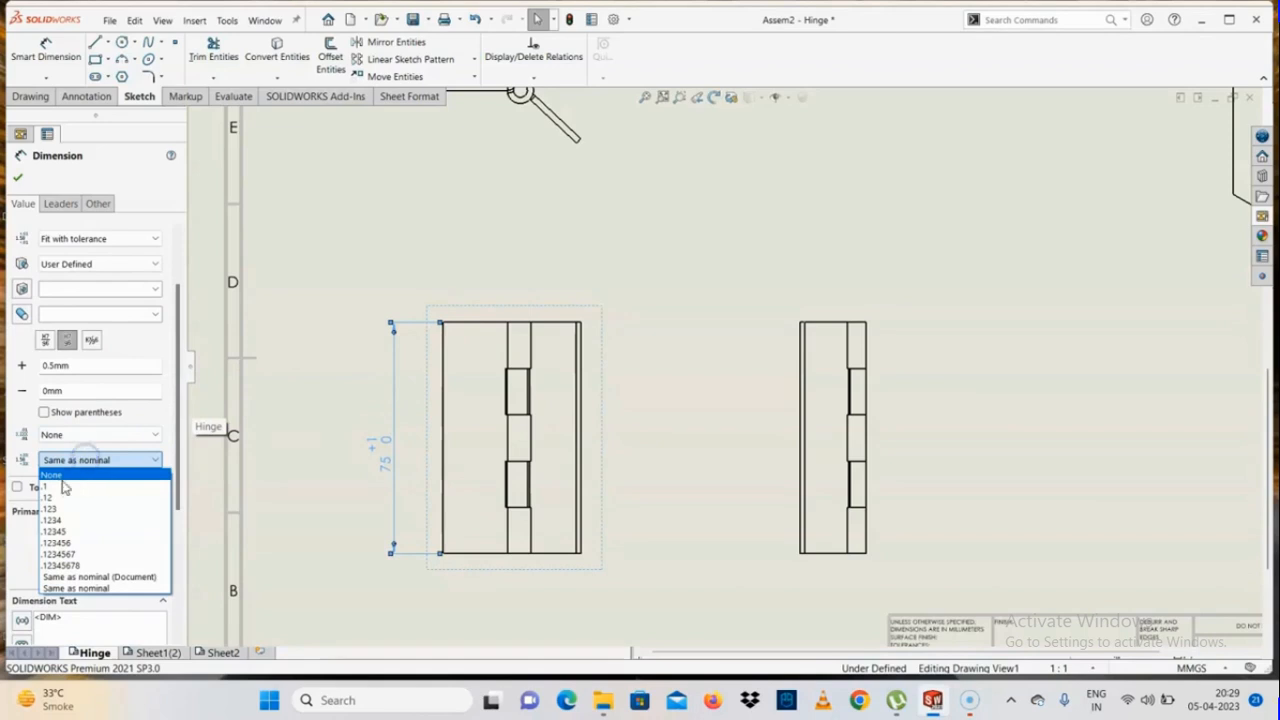
{"action": "left_click", "coordinate": [88, 497]}
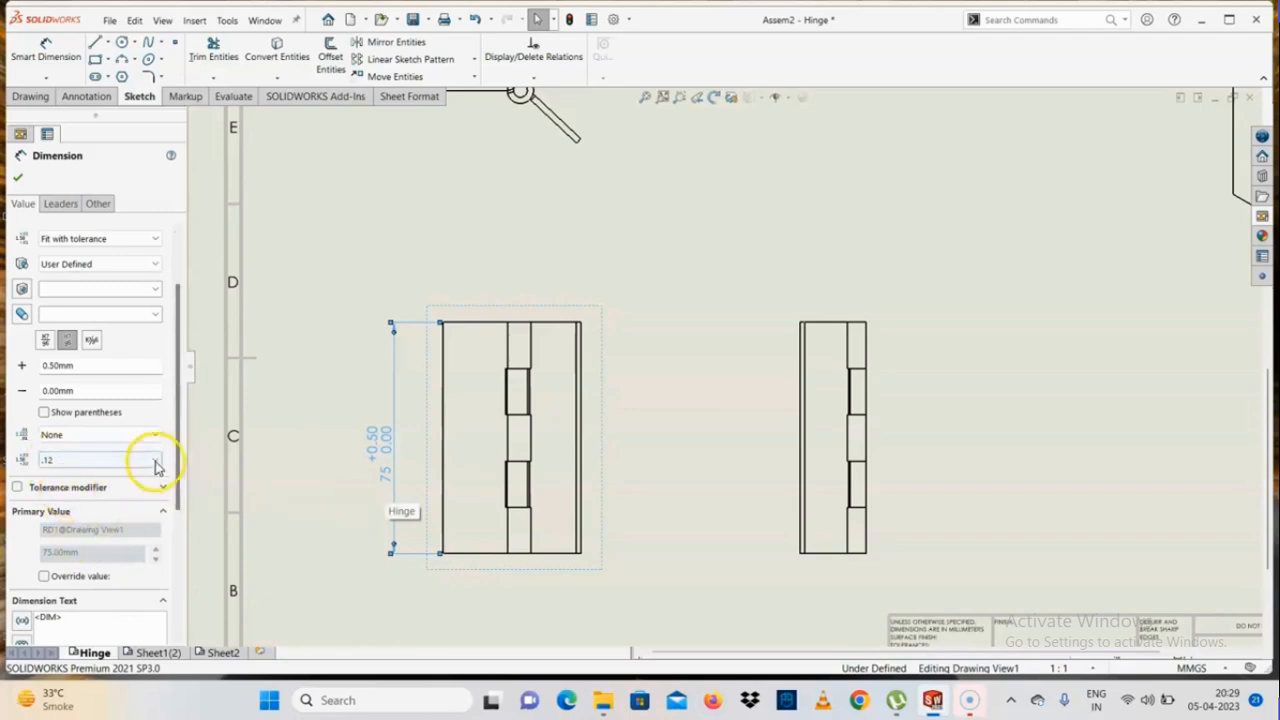
Enable the height dimension's tolerance modifier and add the text A1 beneath its value
{"action": "left_click", "coordinate": [40, 488]}
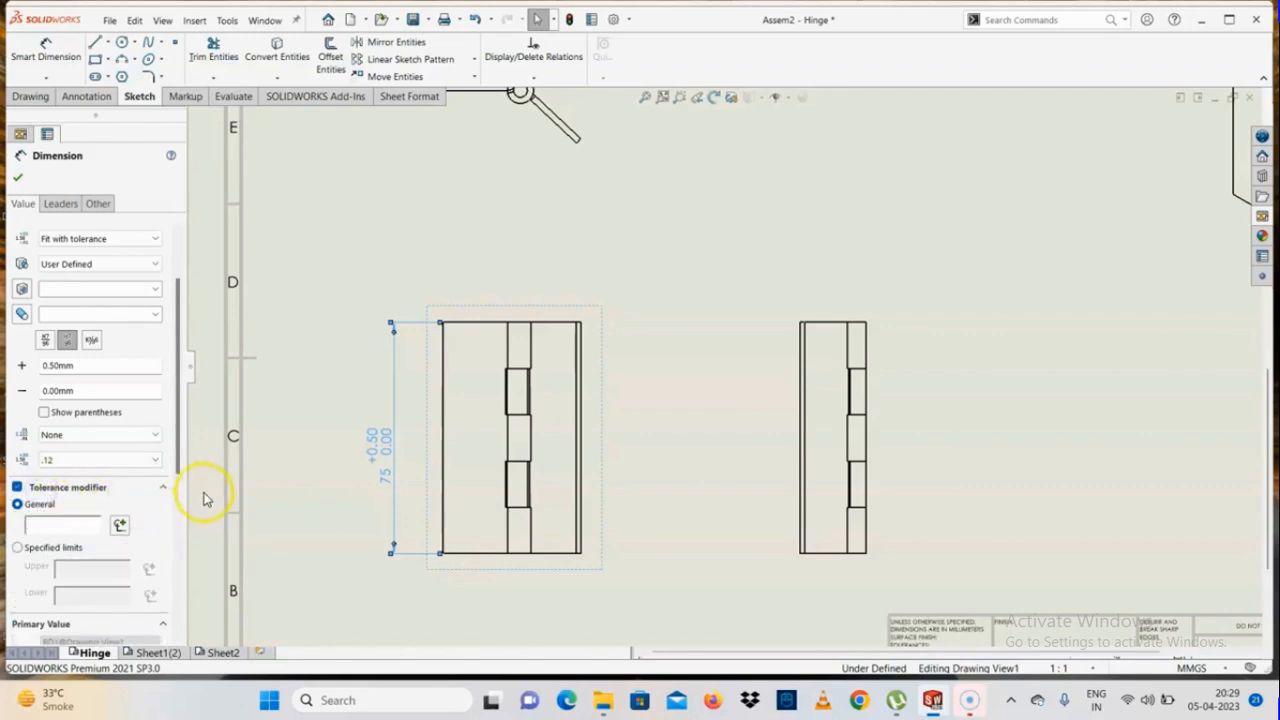
{"action": "left_click_drag", "start_coordinate": [180, 457], "coordinate": [180, 590]}
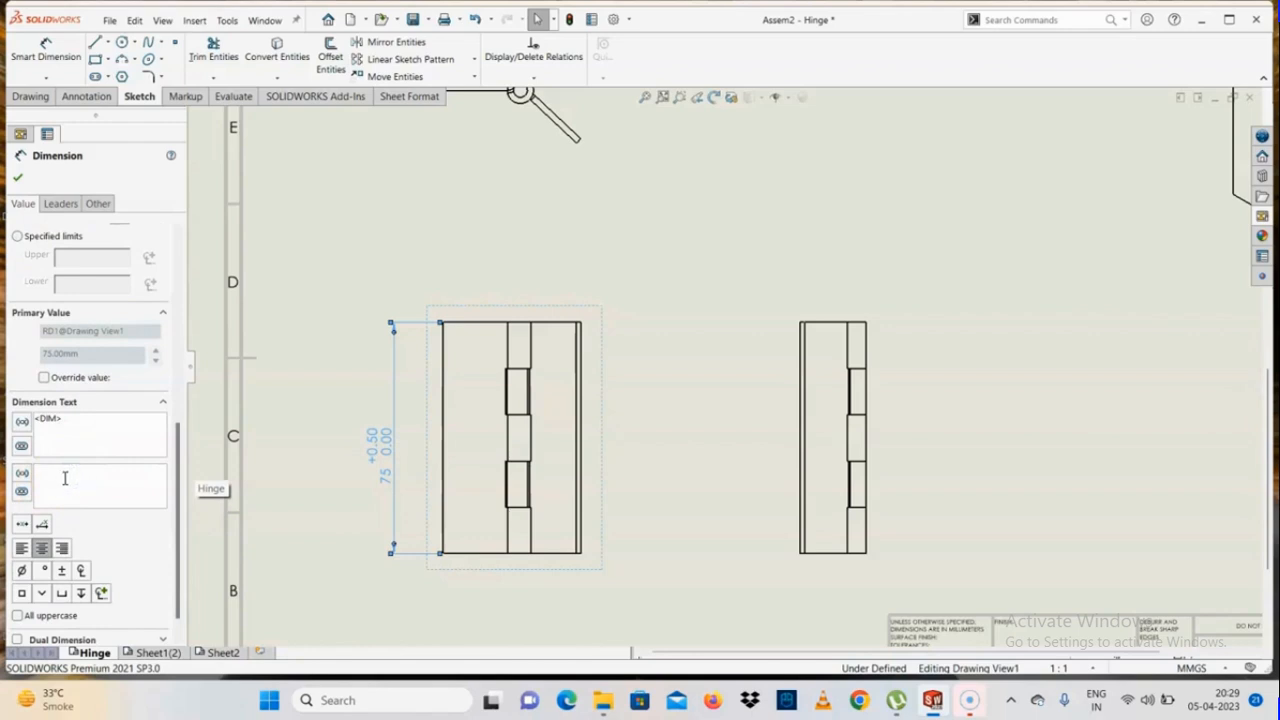
{"action": "type", "text": "a"}
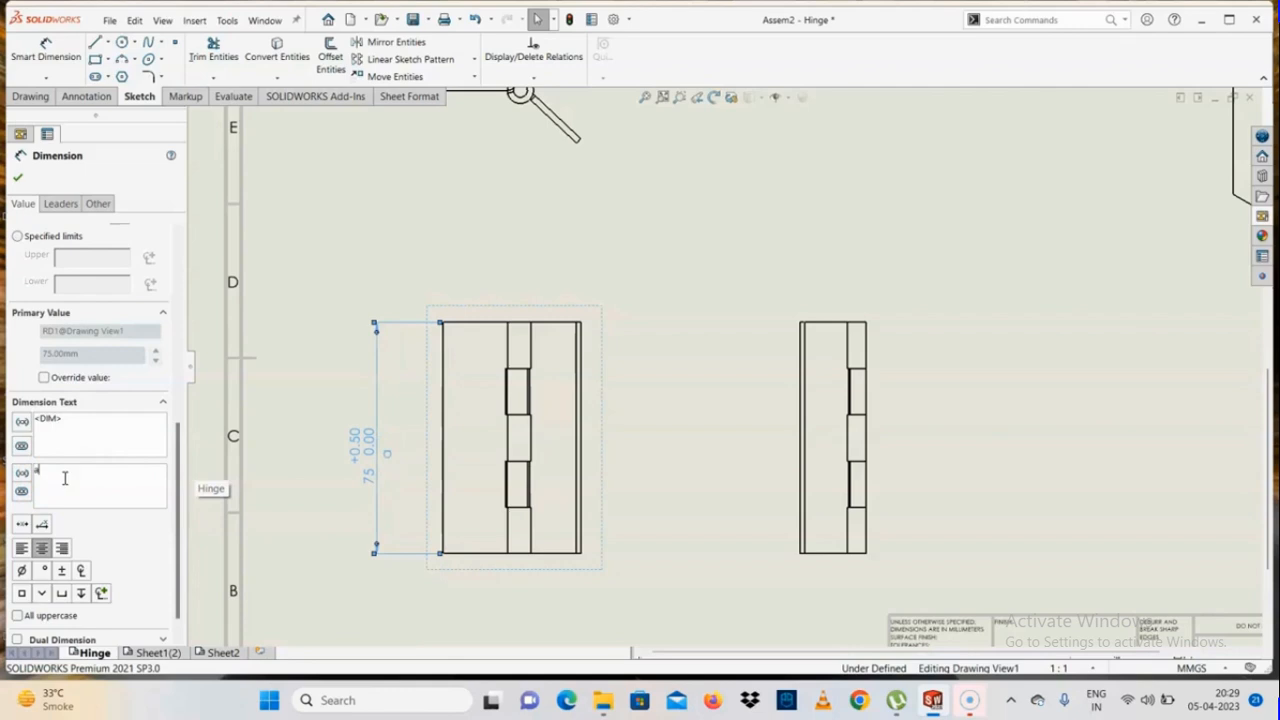
{"action": "key", "text": "BackSpace"}
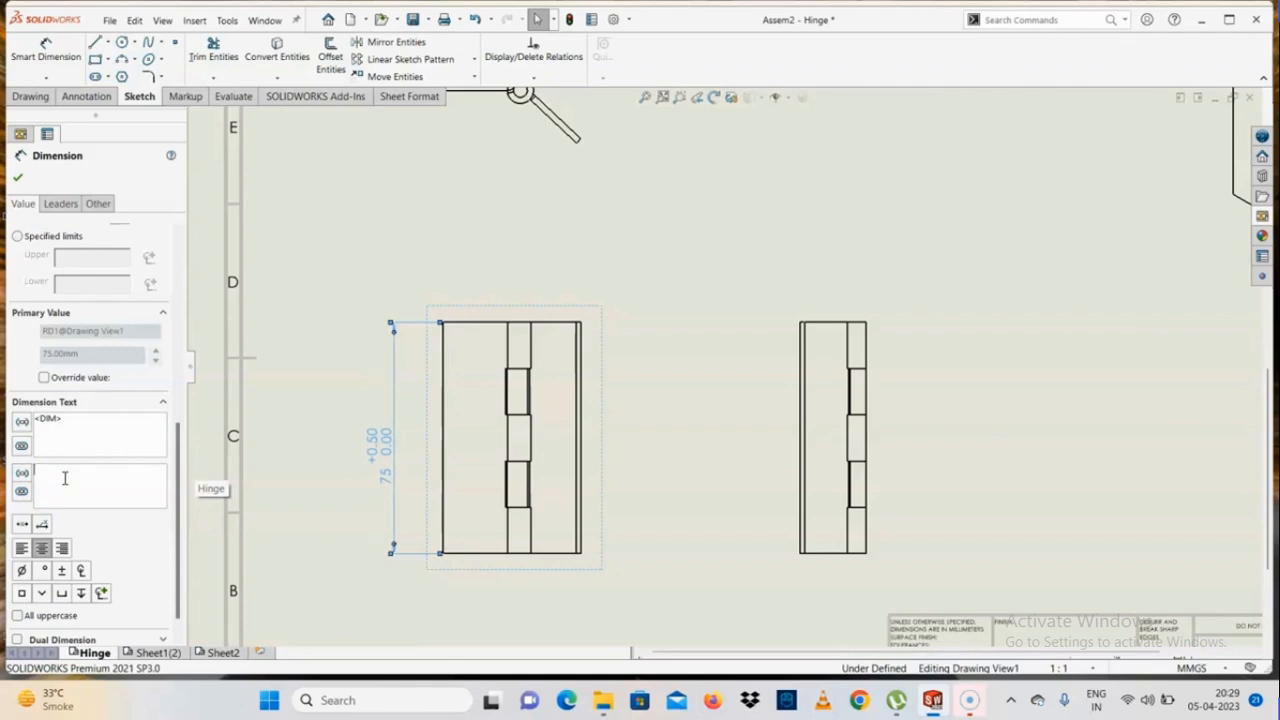
{"action": "type", "text": "A1"}
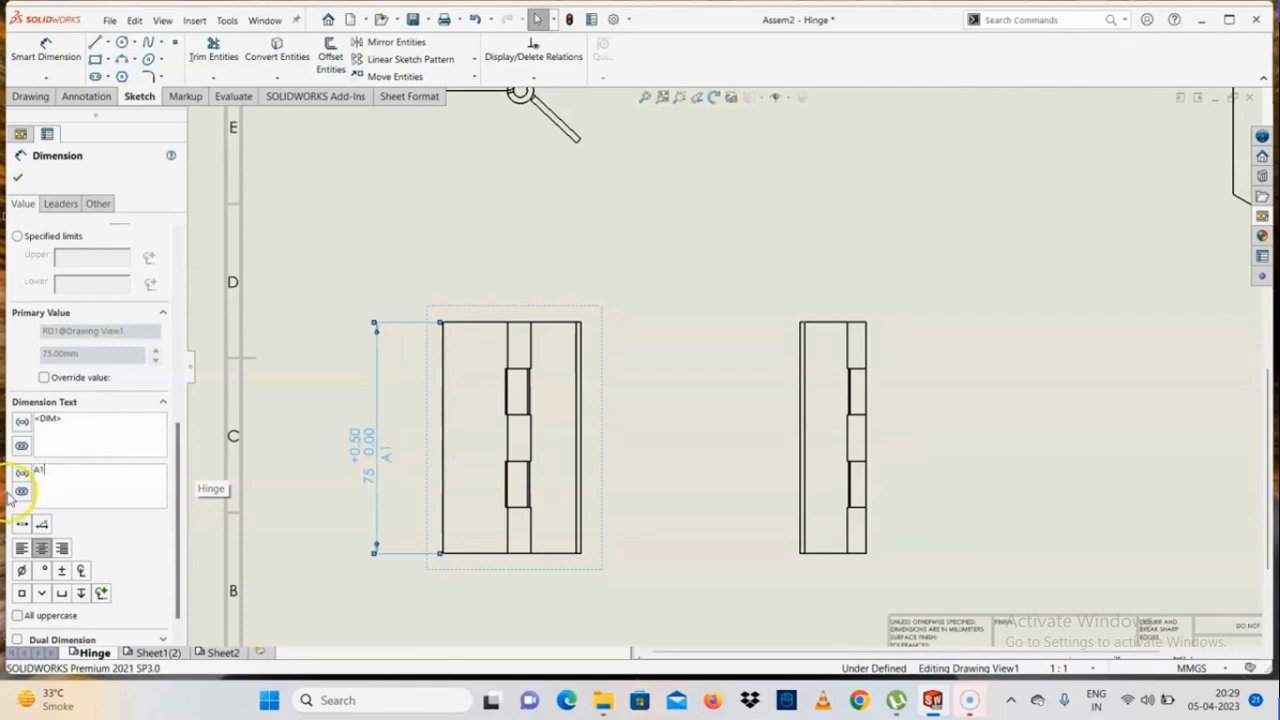
Enclose the height dimension's A1 text in parentheses and format it right-justified with all uppercase enabled
{"action": "left_click", "coordinate": [23, 472]}
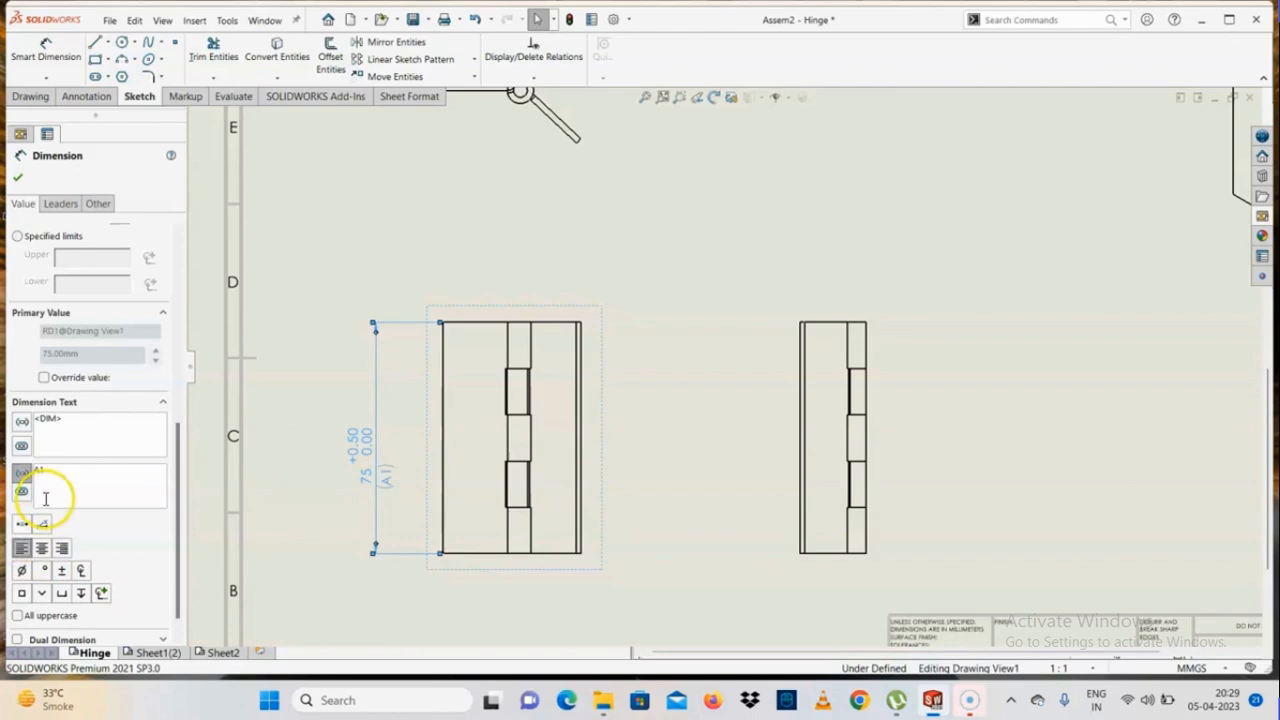
{"action": "left_click", "coordinate": [60, 551]}
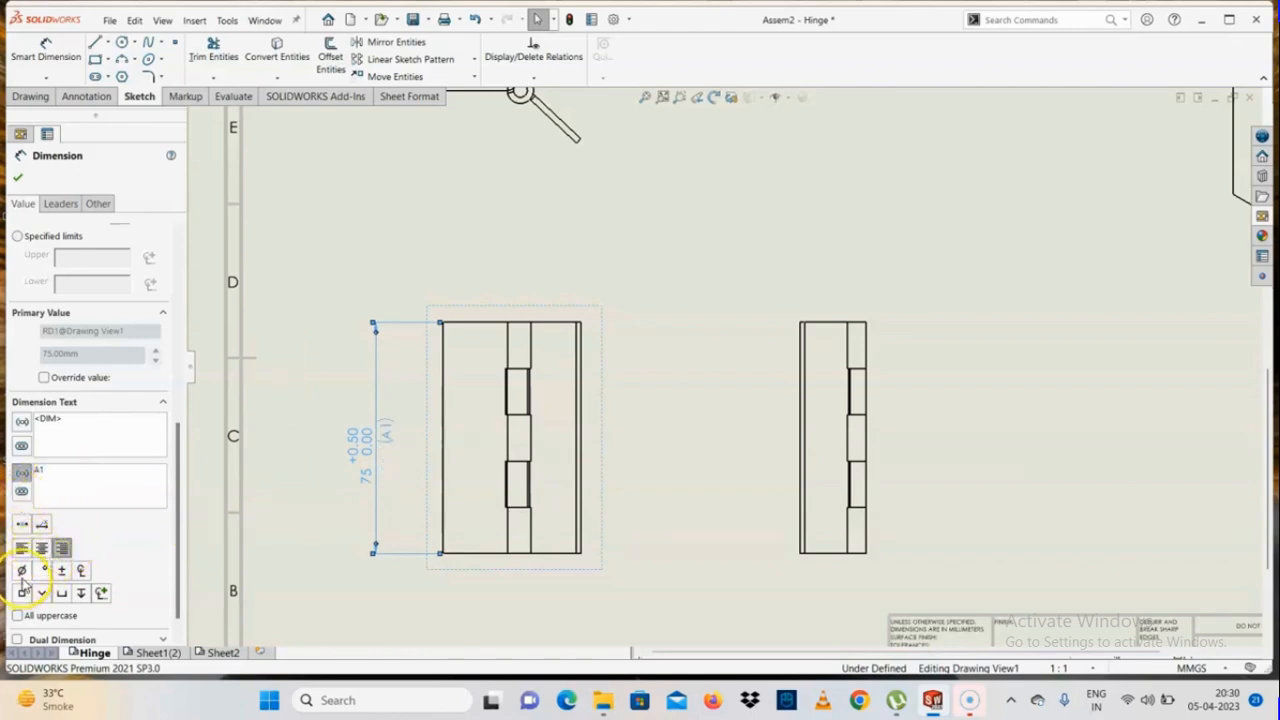
{"action": "scroll", "coordinate": [176, 533], "scroll_direction": "down", "scroll_amount": 1}
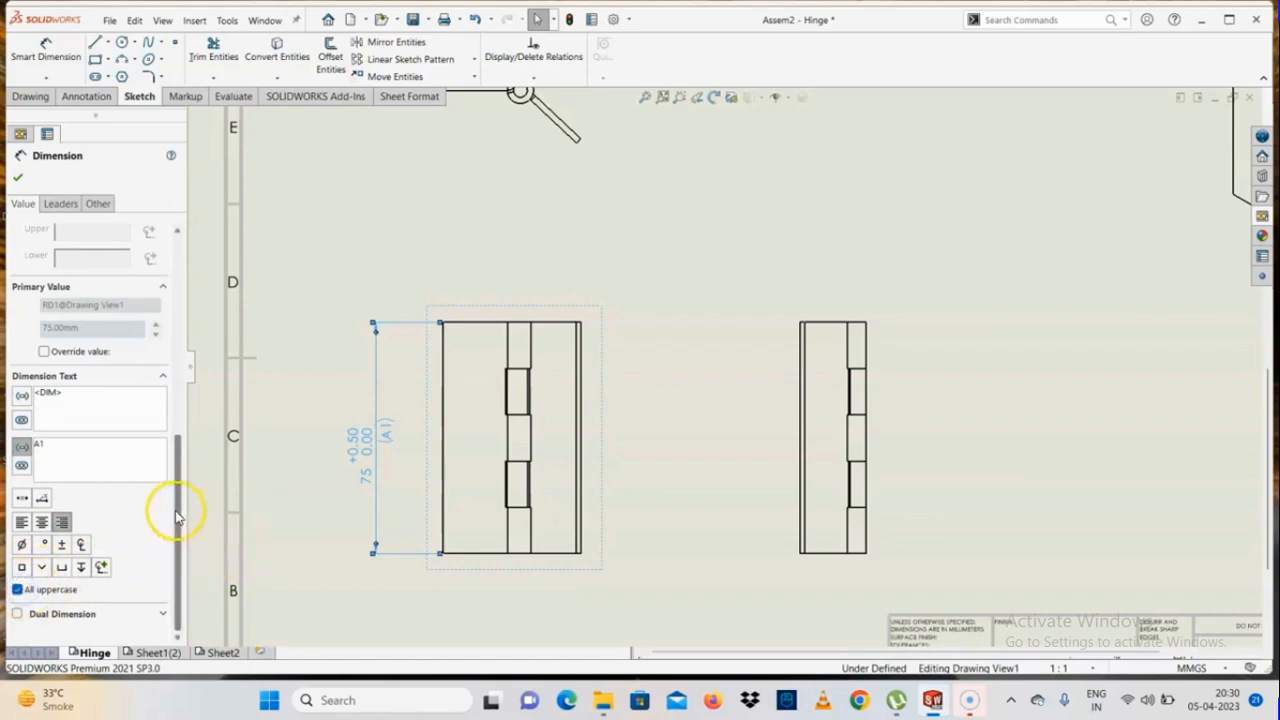
Turn on dual dimension display for the height dimension and look through its dual precision options
{"action": "left_click", "coordinate": [50, 613]}
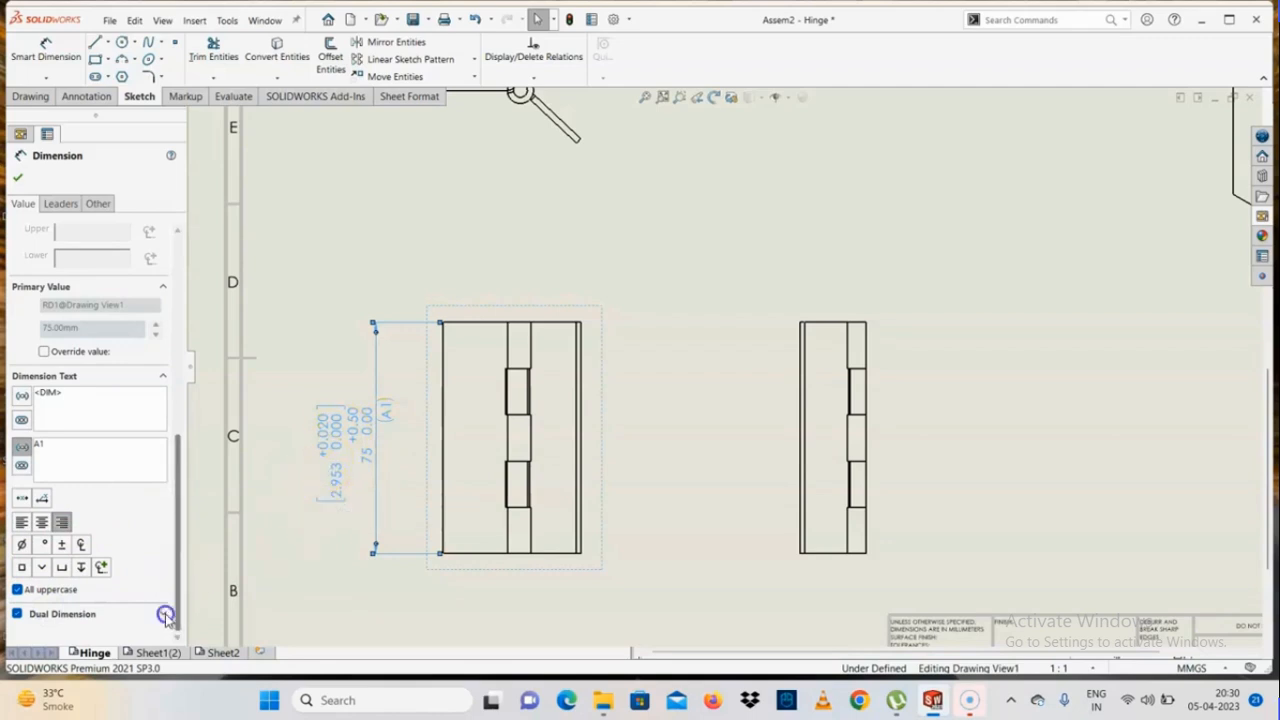
{"action": "scroll", "coordinate": [178, 600], "scroll_direction": "down", "scroll_amount": 2}
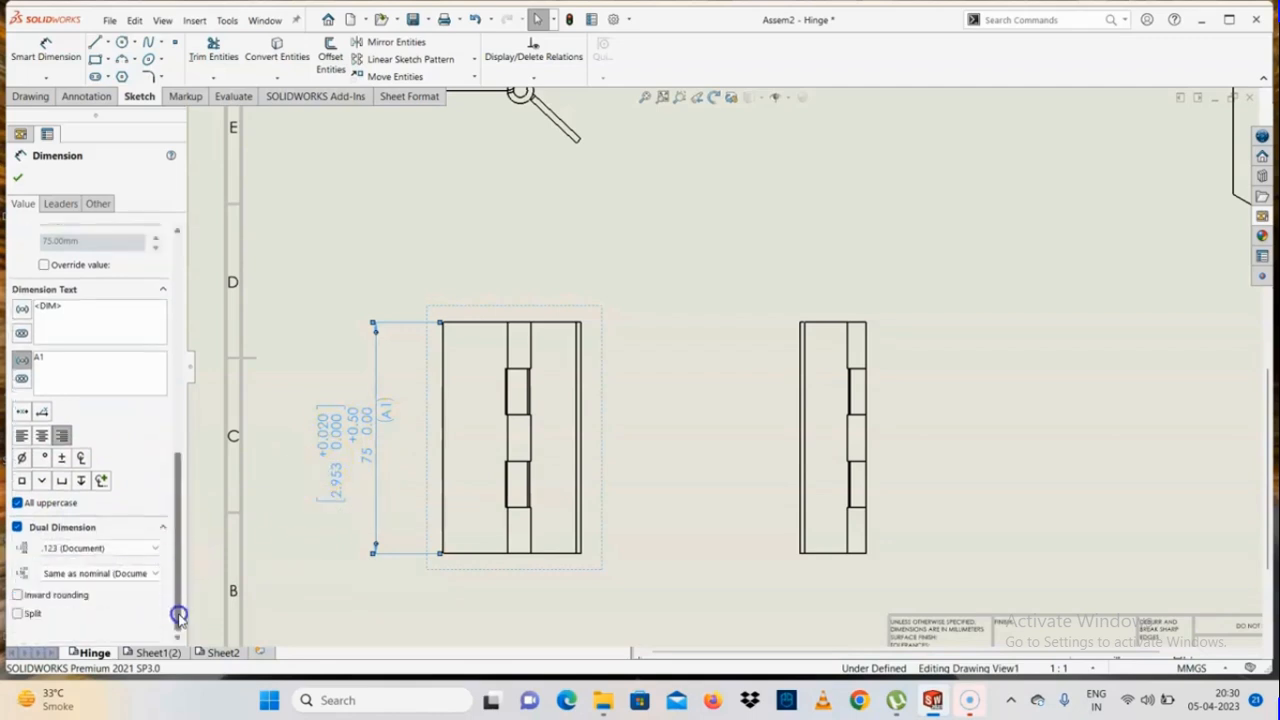
{"action": "left_click", "coordinate": [92, 575]}
{"action": "left_click", "coordinate": [92, 576]}
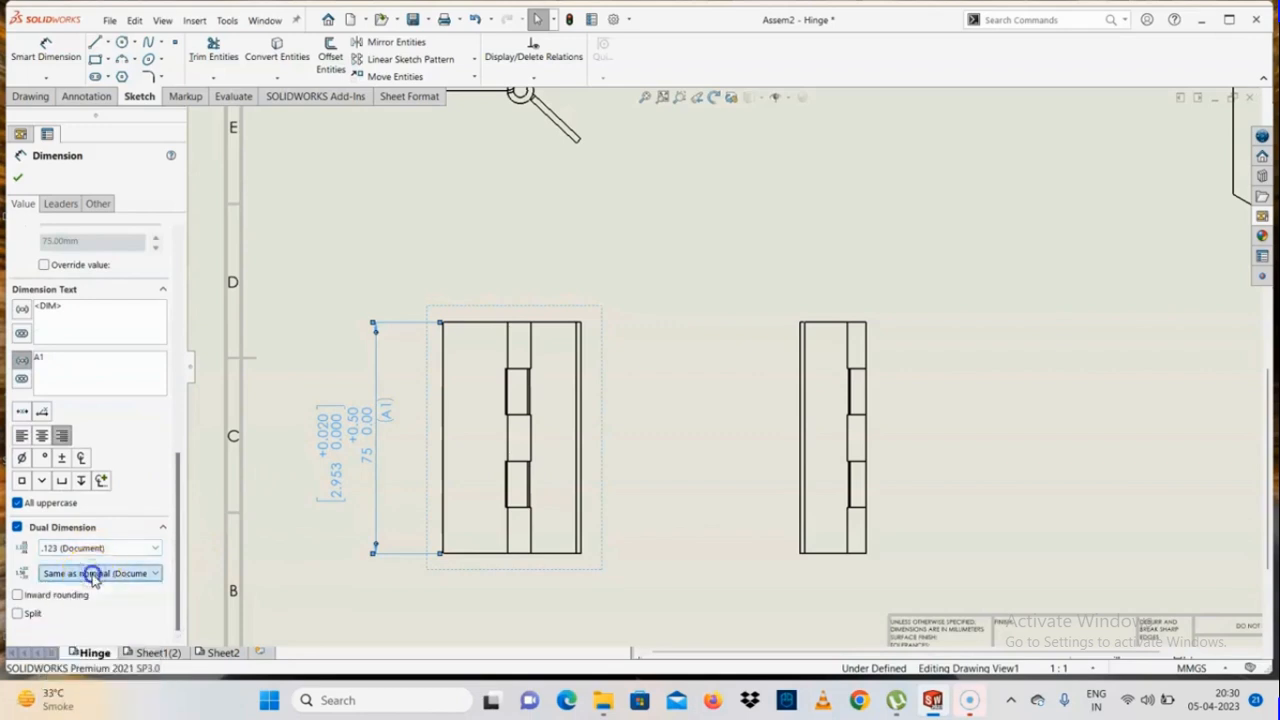
{"action": "left_click", "coordinate": [84, 549]}
{"action": "left_click", "coordinate": [80, 551]}
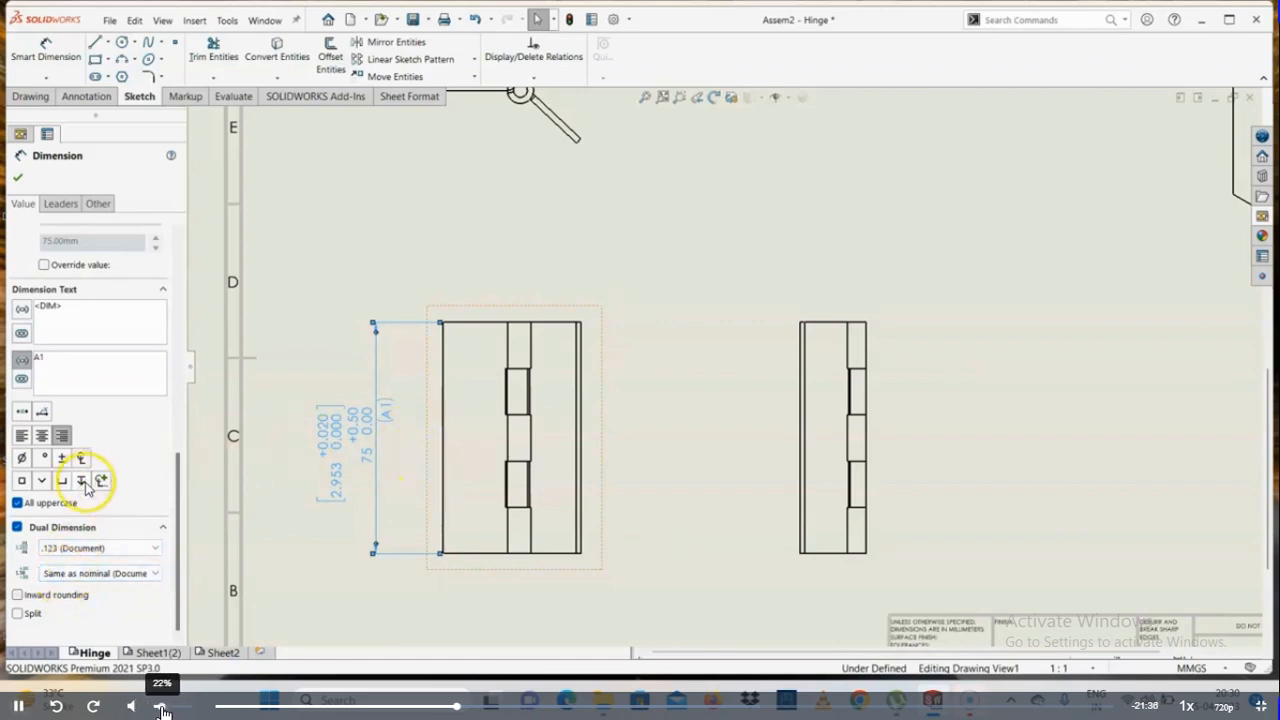
Review the height dimension's leader and value settings, and close the dimension properties
{"action": "left_click", "coordinate": [60, 203]}
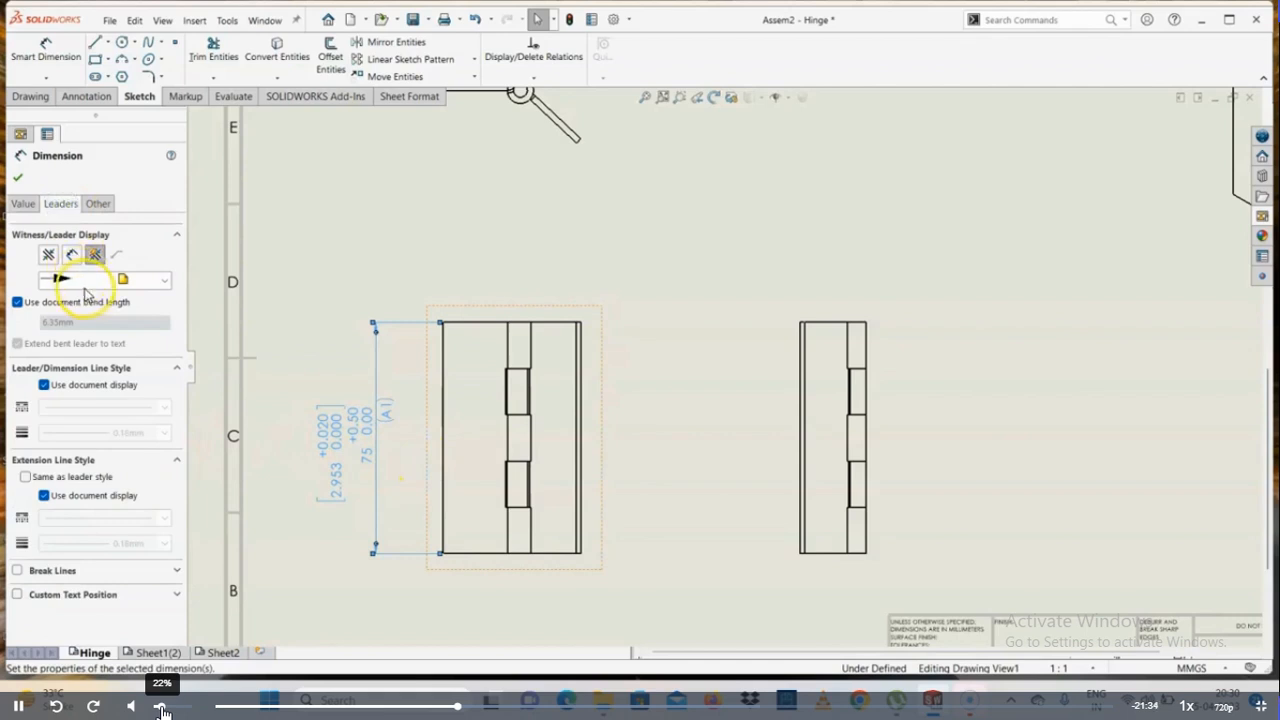
{"action": "left_click", "coordinate": [22, 204]}
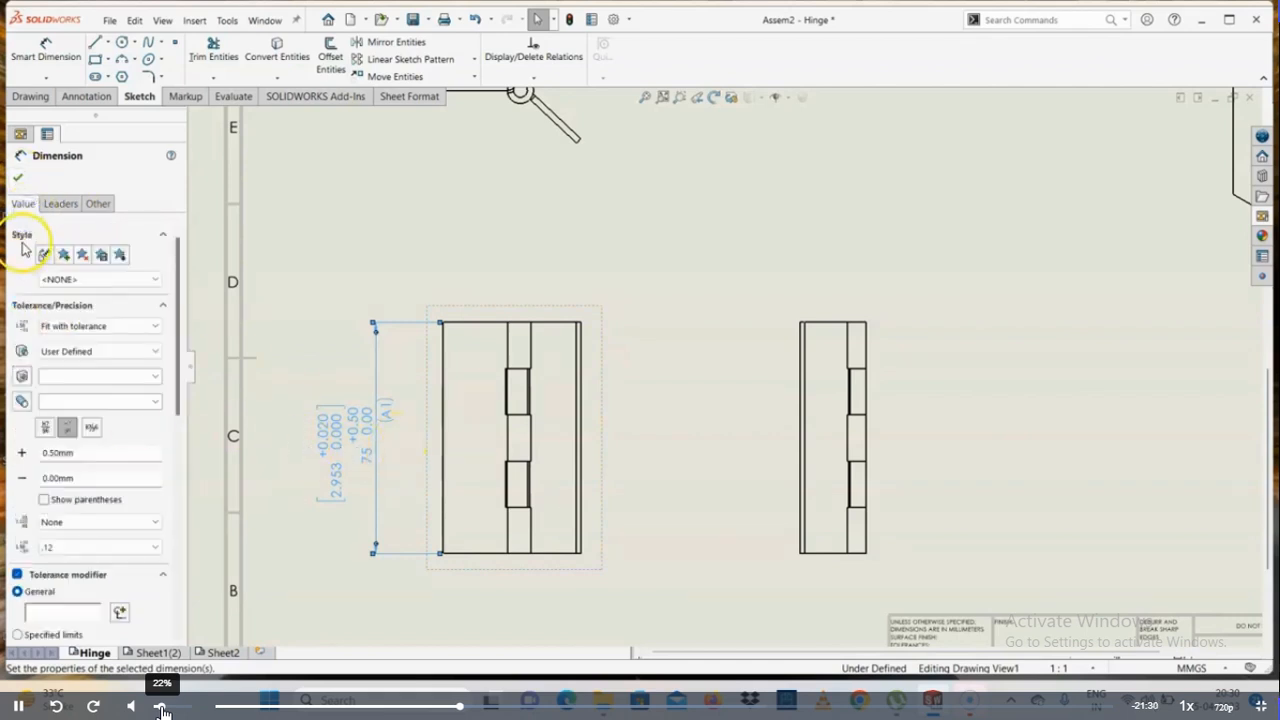
{"action": "left_click", "coordinate": [25, 179]}
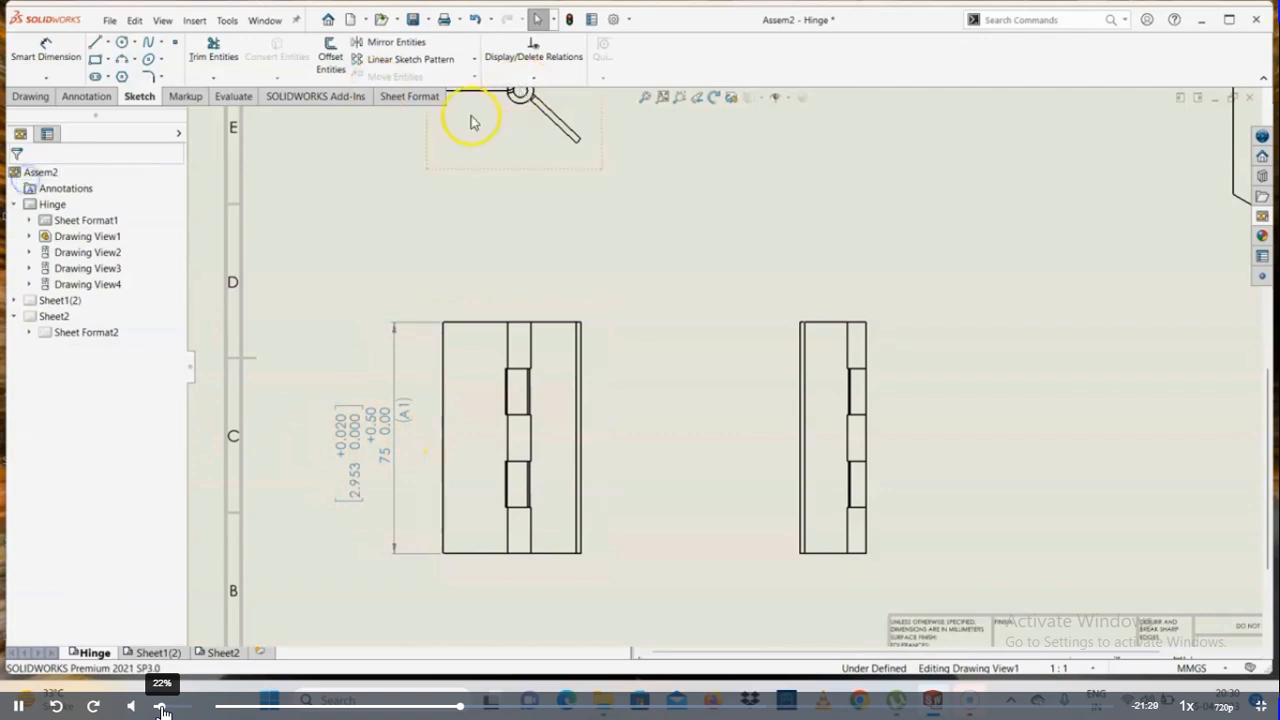
{"action": "left_click", "coordinate": [45, 50]}
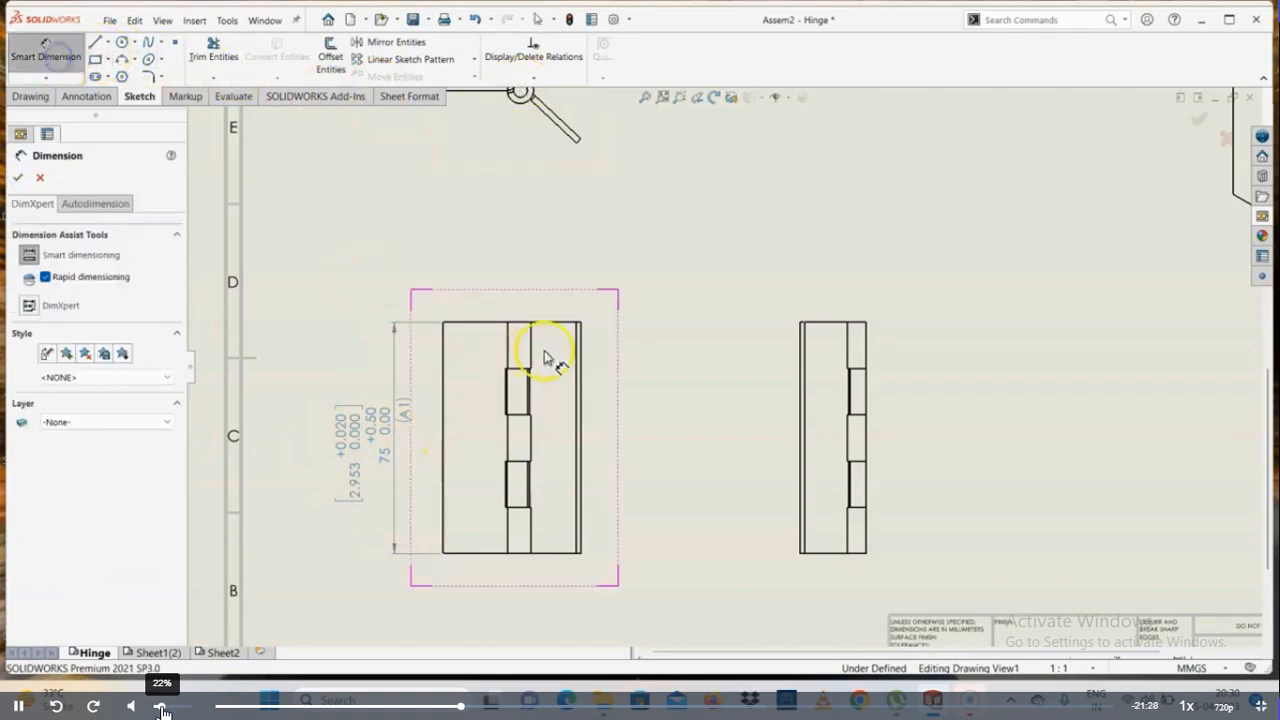
{"action": "left_click", "coordinate": [16, 178]}
Insert a model view of the single hinge leaf beside the assembly's side view, above the title block
{"action": "left_click", "coordinate": [29, 96]}
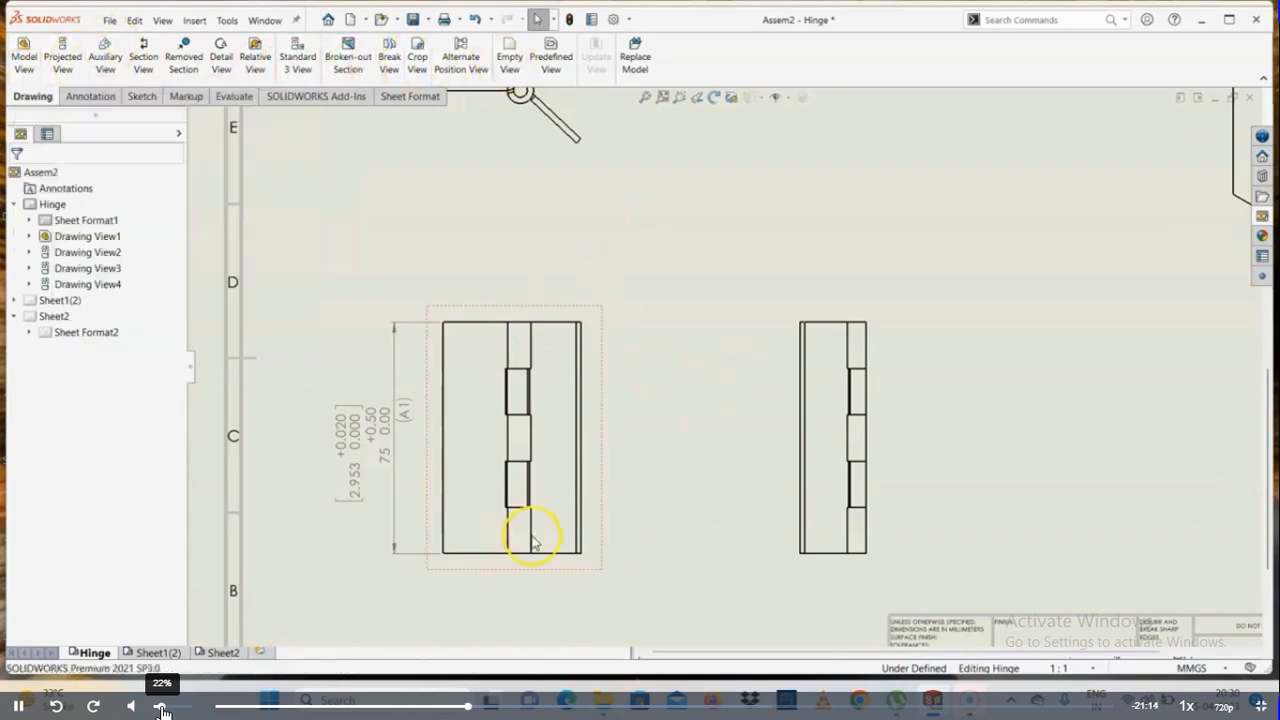
{"action": "scroll", "coordinate": [683, 466], "scroll_direction": "up", "scroll_amount": 4}
{"action": "scroll", "coordinate": [737, 434], "scroll_direction": "down", "scroll_amount": 5}
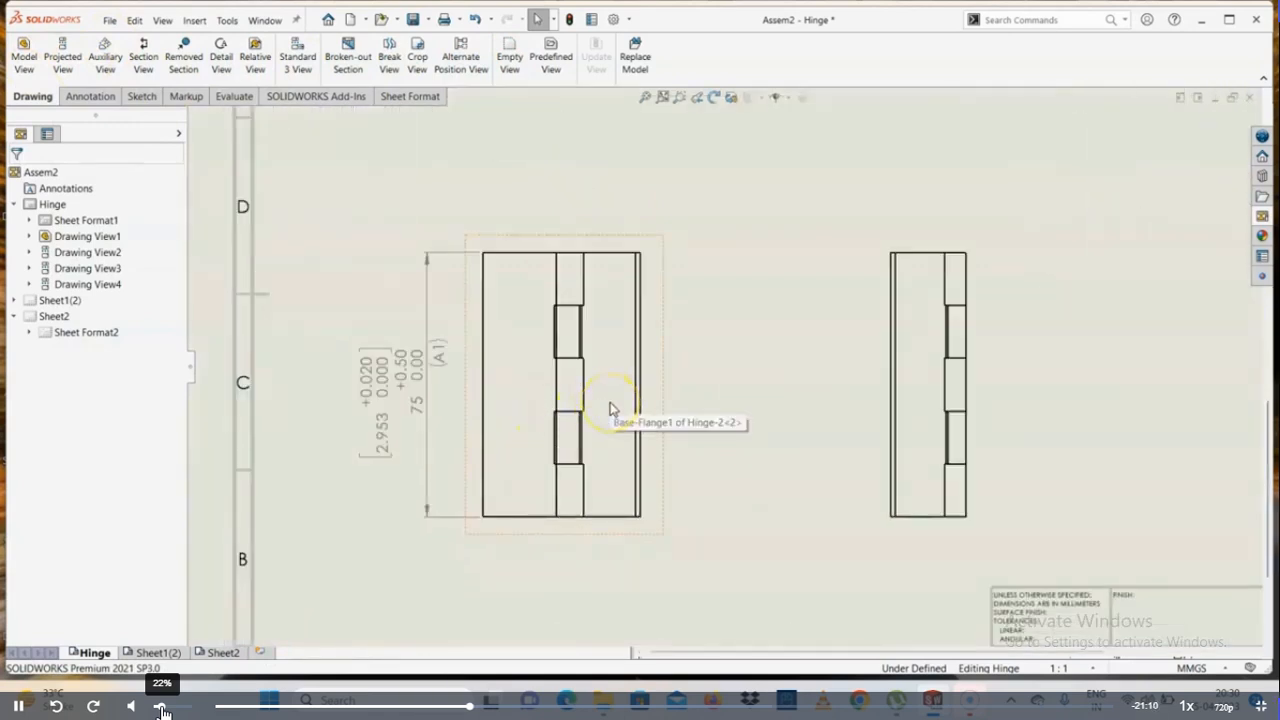
{"action": "scroll", "coordinate": [608, 410], "scroll_direction": "up", "scroll_amount": 3}
{"action": "scroll", "coordinate": [923, 386], "scroll_direction": "down", "scroll_amount": 3}
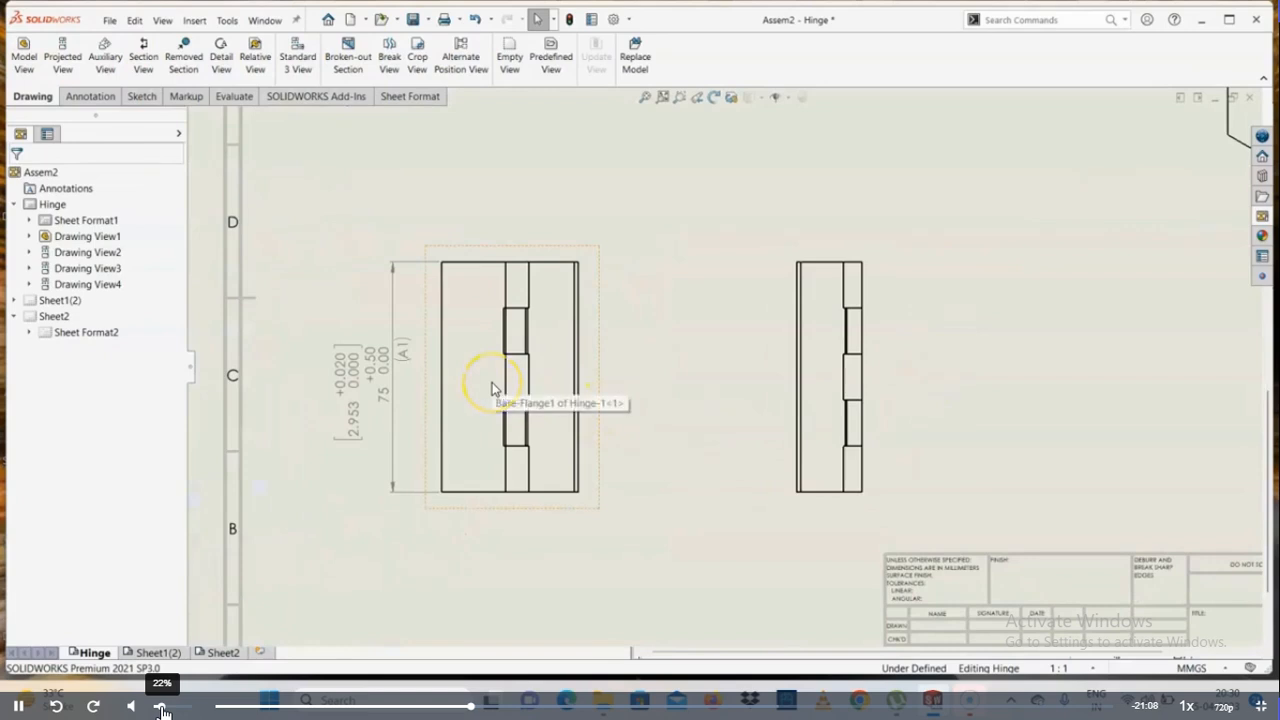
{"action": "scroll", "coordinate": [492, 386], "scroll_direction": "up", "scroll_amount": 3}
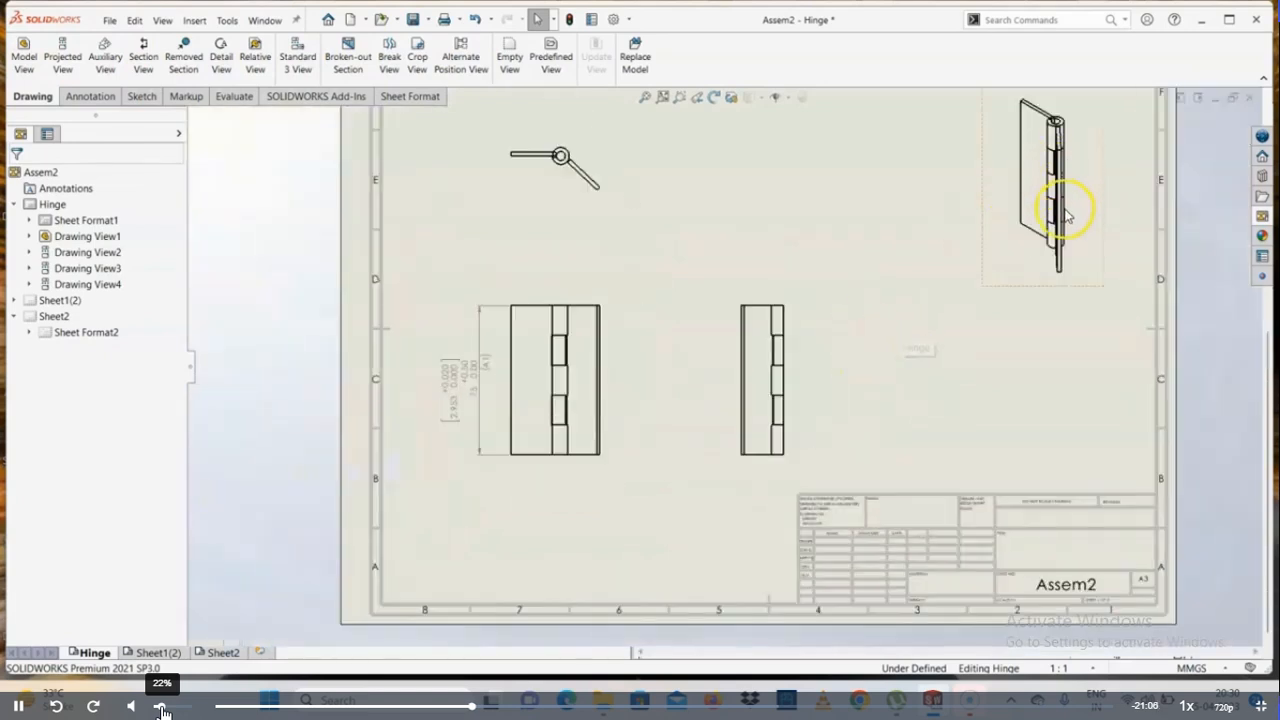
{"action": "left_click", "coordinate": [24, 56]}
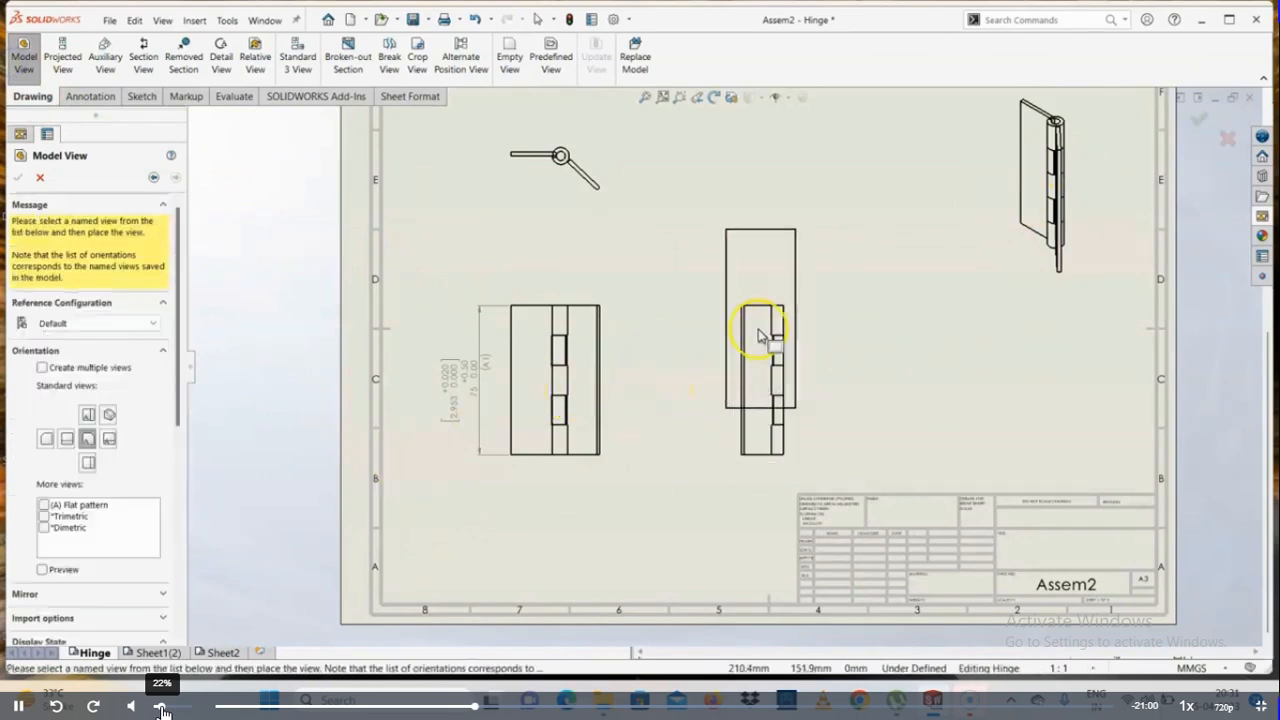
{"action": "scroll", "coordinate": [700, 360], "scroll_direction": "up", "scroll_amount": 2}
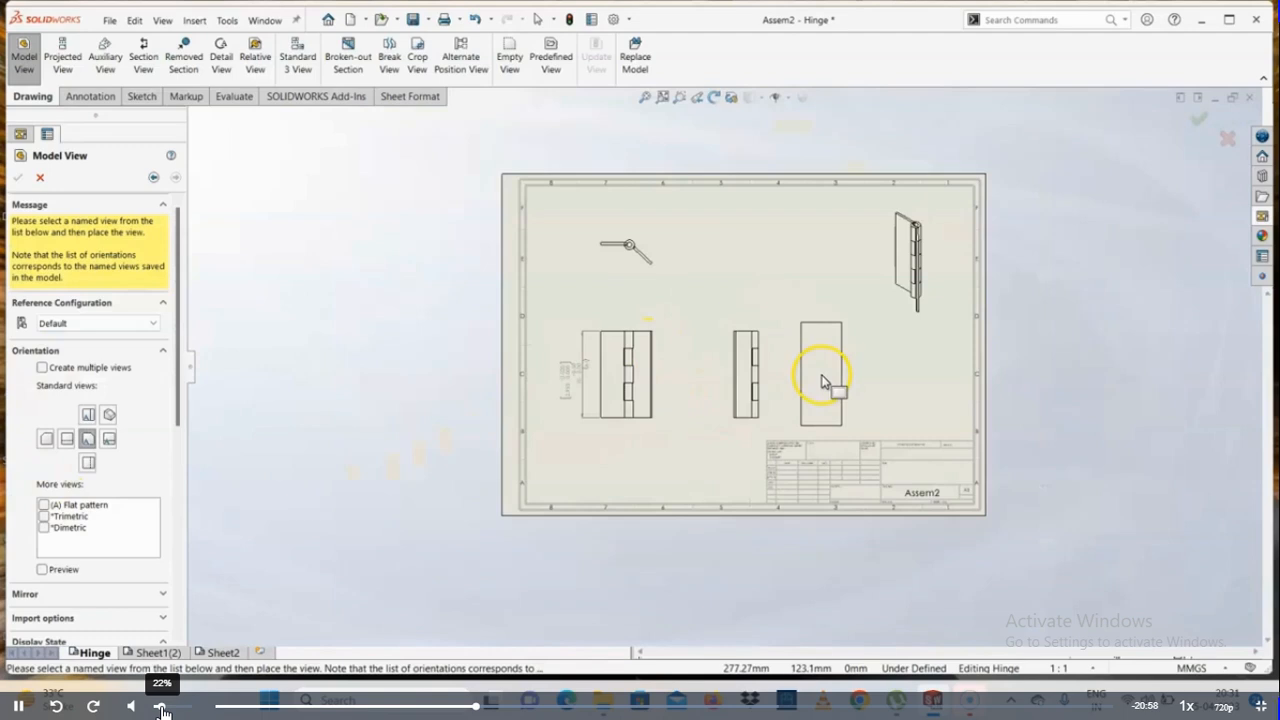
{"action": "left_click", "coordinate": [830, 375]}
{"action": "scroll", "coordinate": [835, 380], "scroll_direction": "down", "scroll_amount": 4}
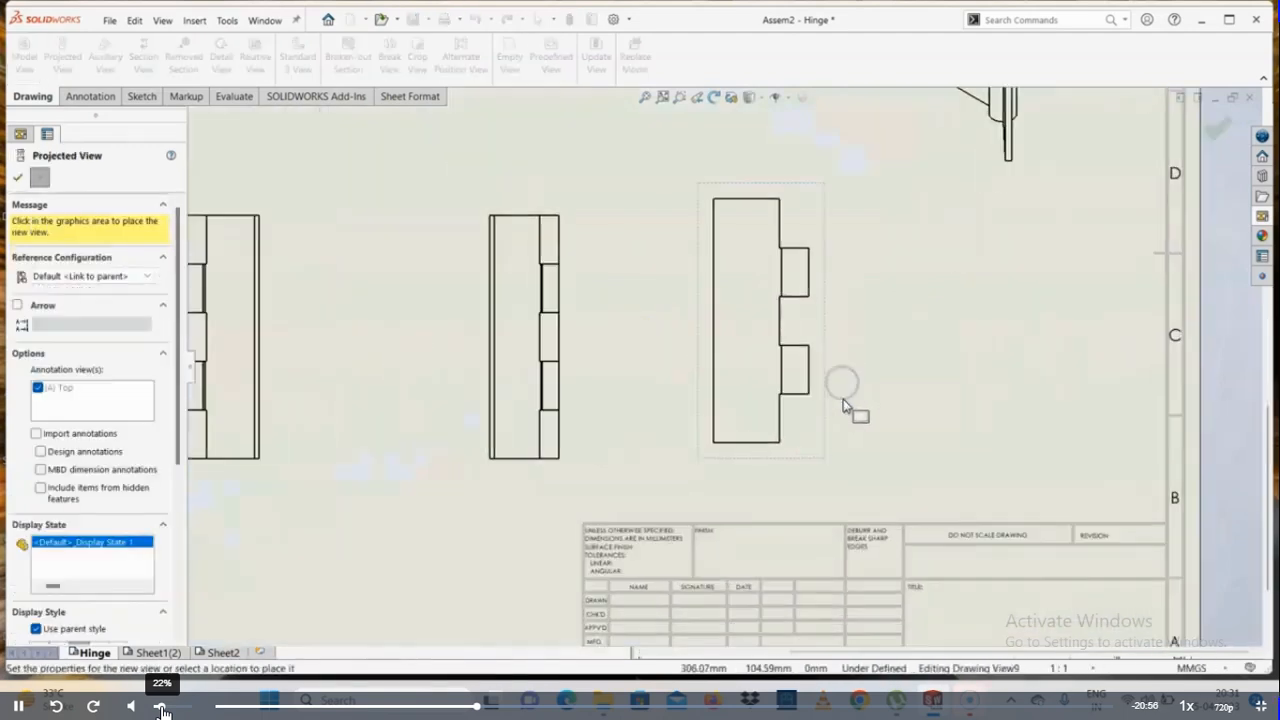
{"action": "left_click", "coordinate": [16, 178]}
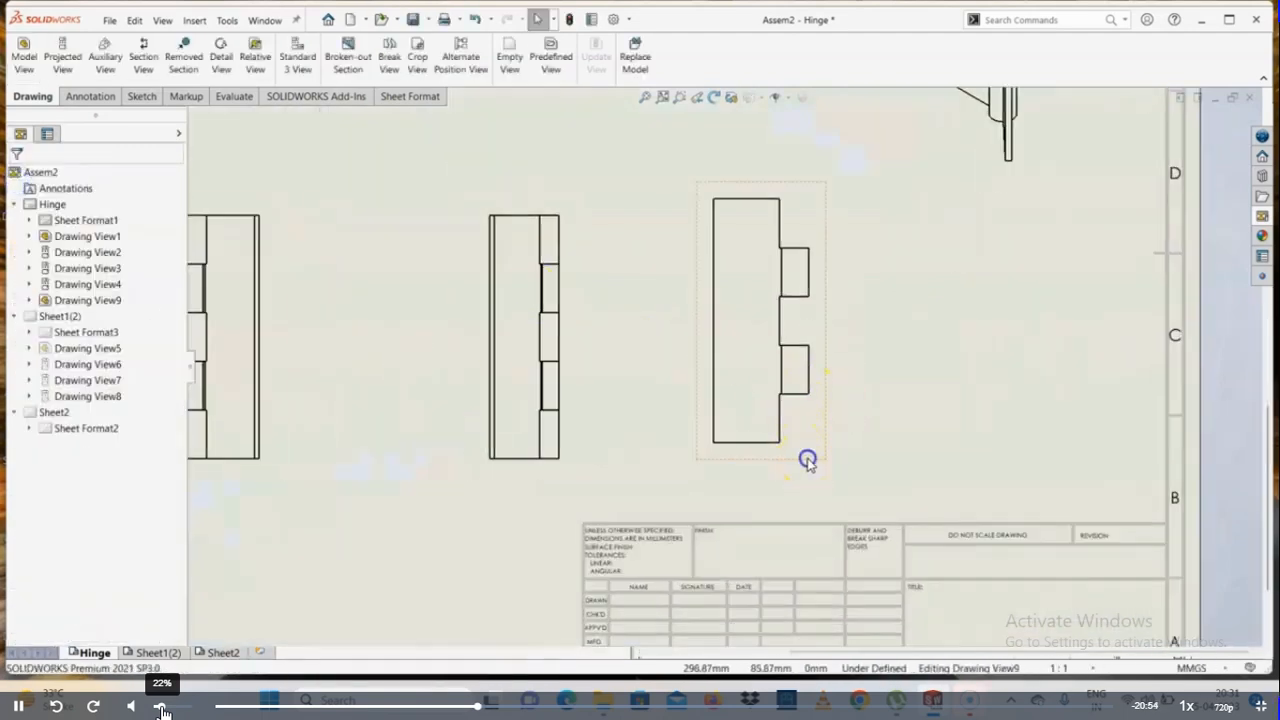
Move the hinge leaf view slightly down and farther from the assembly's side view
{"action": "left_click_drag", "start_coordinate": [808, 457], "coordinate": [860, 486]}
{"action": "scroll", "coordinate": [900, 310], "scroll_direction": "down", "scroll_amount": 2}
{"action": "left_click", "coordinate": [784, 290]}
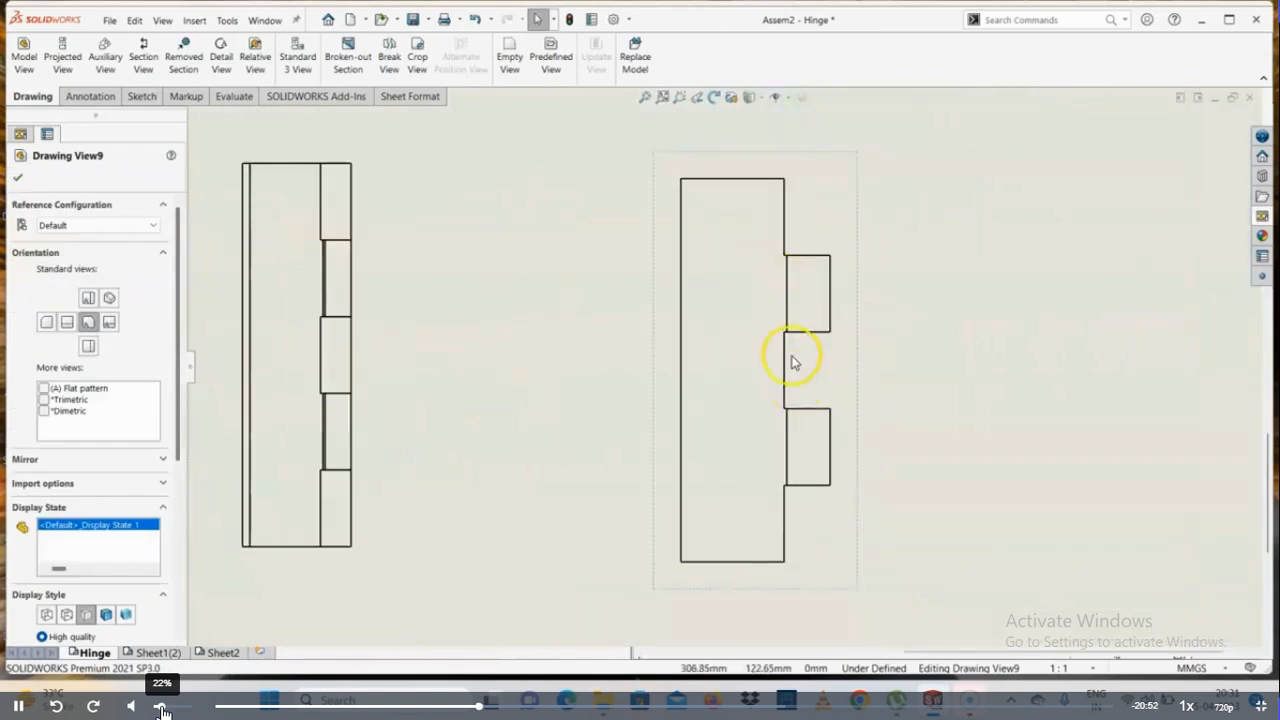
{"action": "left_click", "coordinate": [17, 177]}
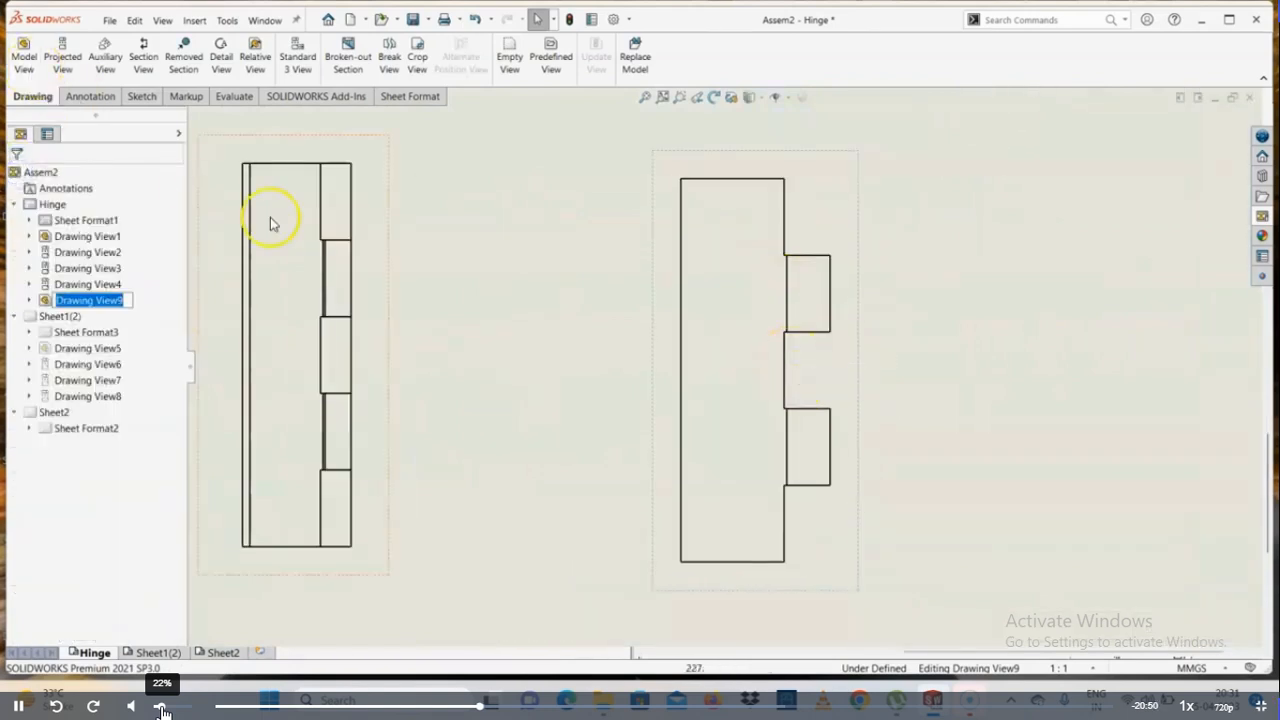
Add a projected view of the hinge leaf directly above its existing view
{"action": "scroll", "coordinate": [723, 400], "scroll_direction": "up", "scroll_amount": 3}
{"action": "left_click", "coordinate": [791, 478]}
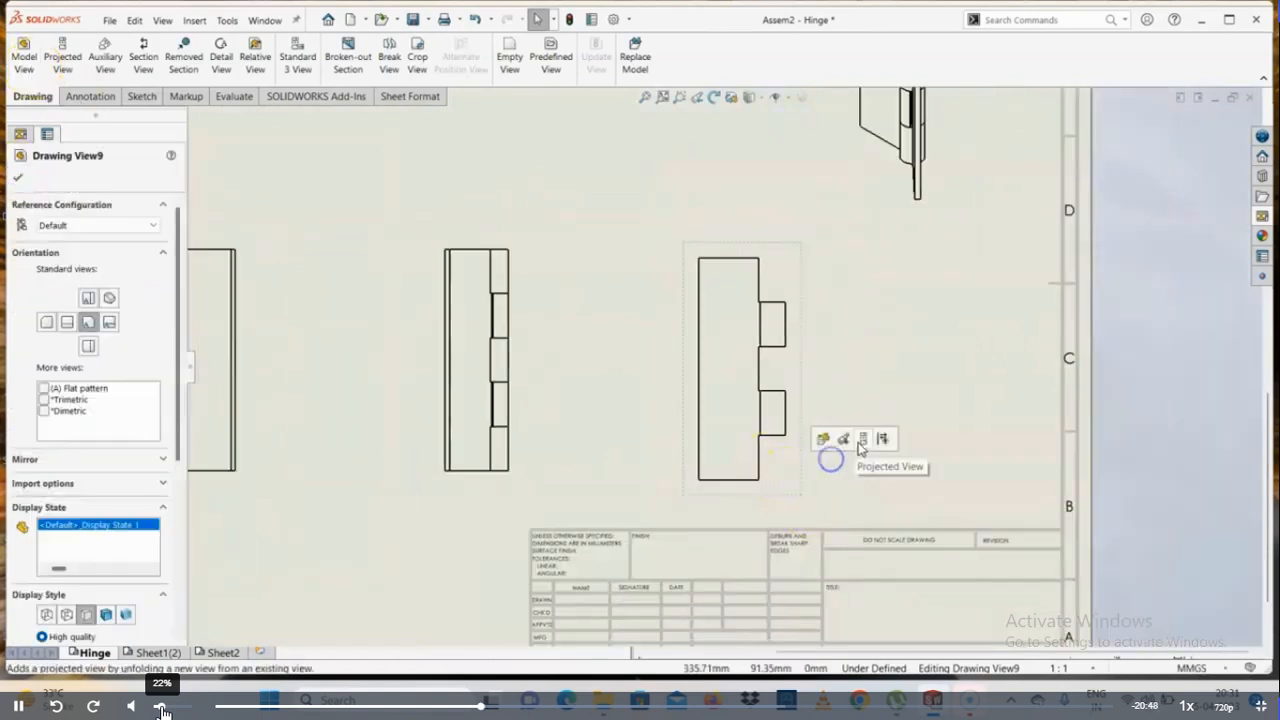
{"action": "left_click", "coordinate": [857, 440]}
{"action": "scroll", "coordinate": [737, 206], "scroll_direction": "down", "scroll_amount": 3}
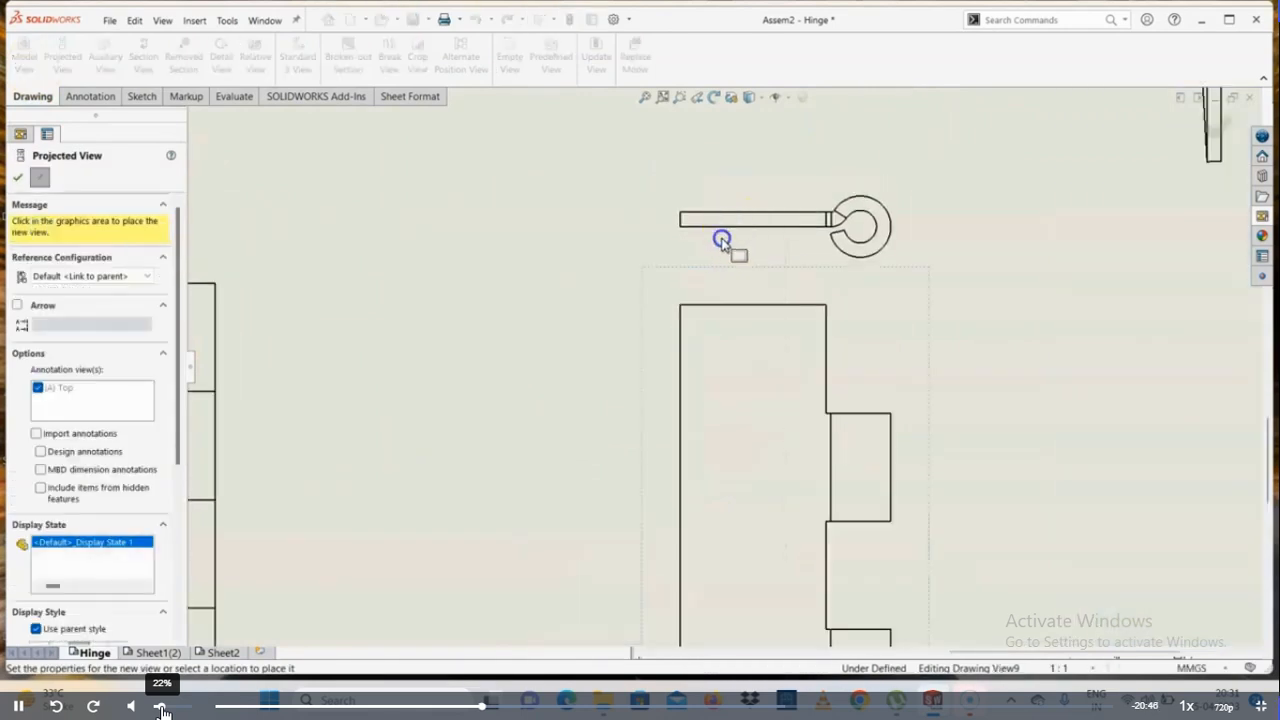
{"action": "left_click", "coordinate": [18, 177]}
{"action": "scroll", "coordinate": [895, 342], "scroll_direction": "up", "scroll_amount": 3}
{"action": "scroll", "coordinate": [893, 341], "scroll_direction": "up", "scroll_amount": 3}
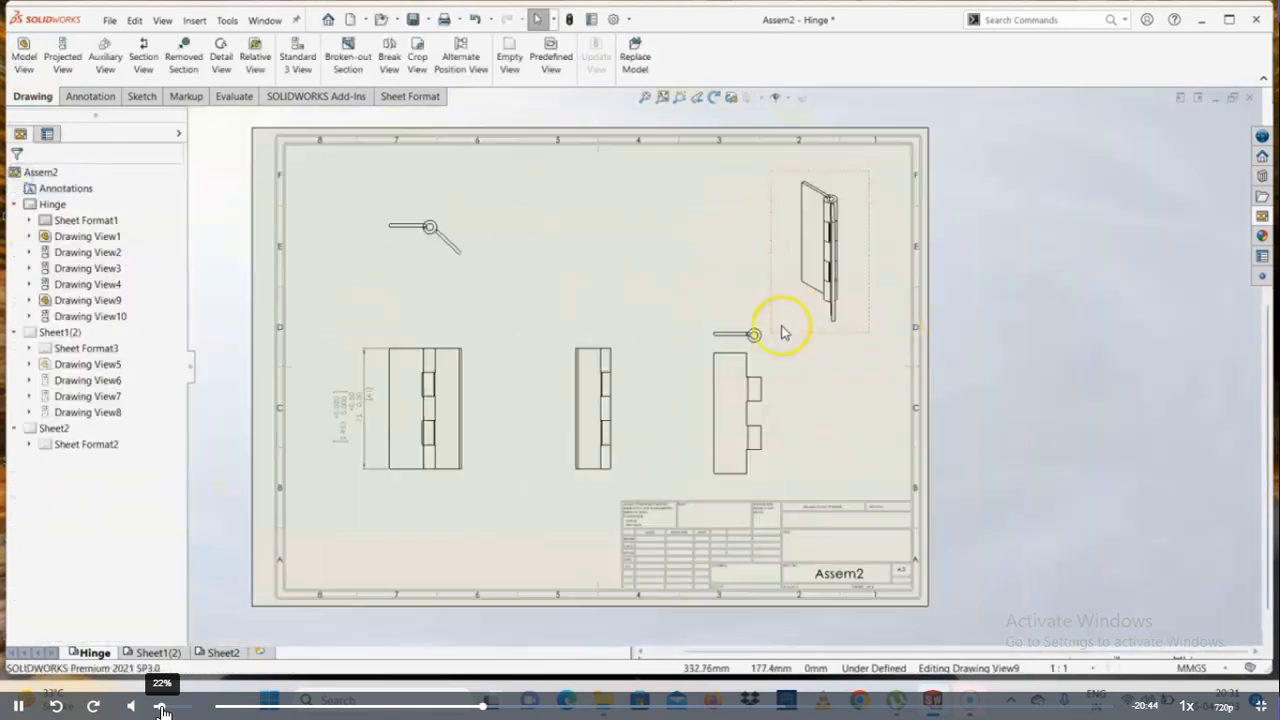
{"action": "scroll", "coordinate": [763, 386], "scroll_direction": "down", "scroll_amount": 5}
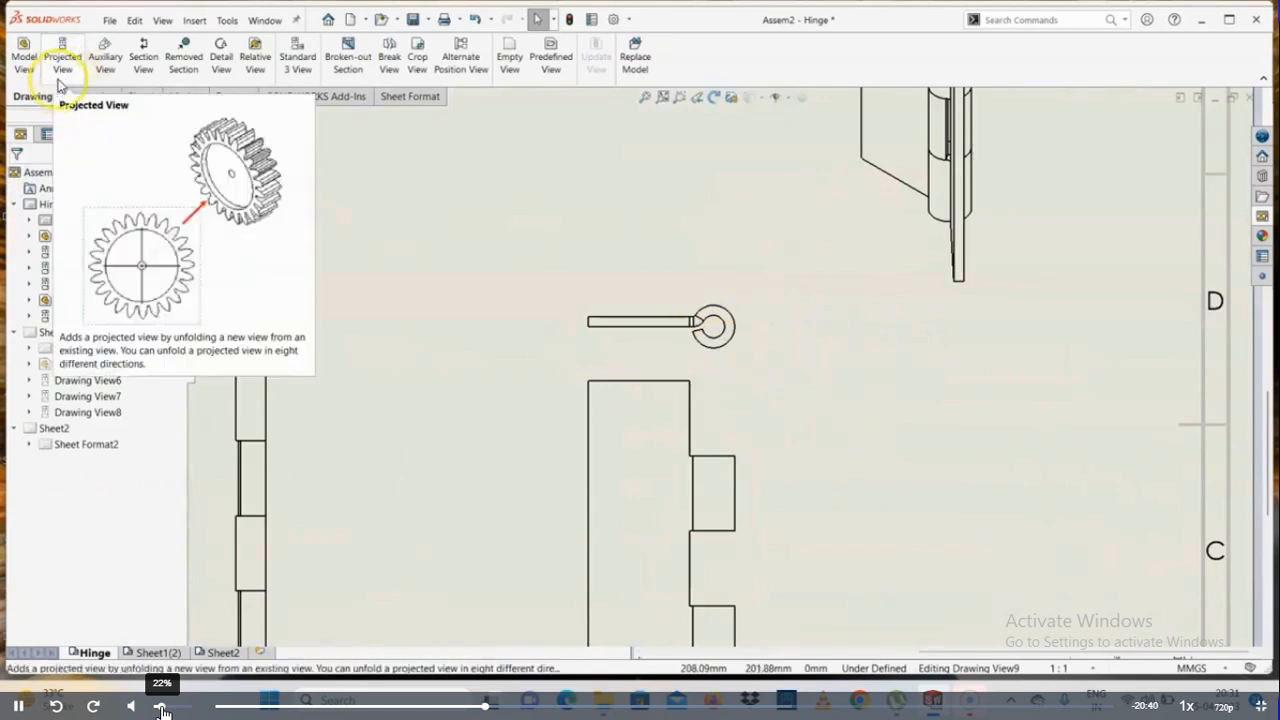
{"action": "left_click", "coordinate": [58, 82]}
{"action": "scroll", "coordinate": [449, 434], "scroll_direction": "up", "scroll_amount": 2}
{"action": "left_click", "coordinate": [449, 434]}
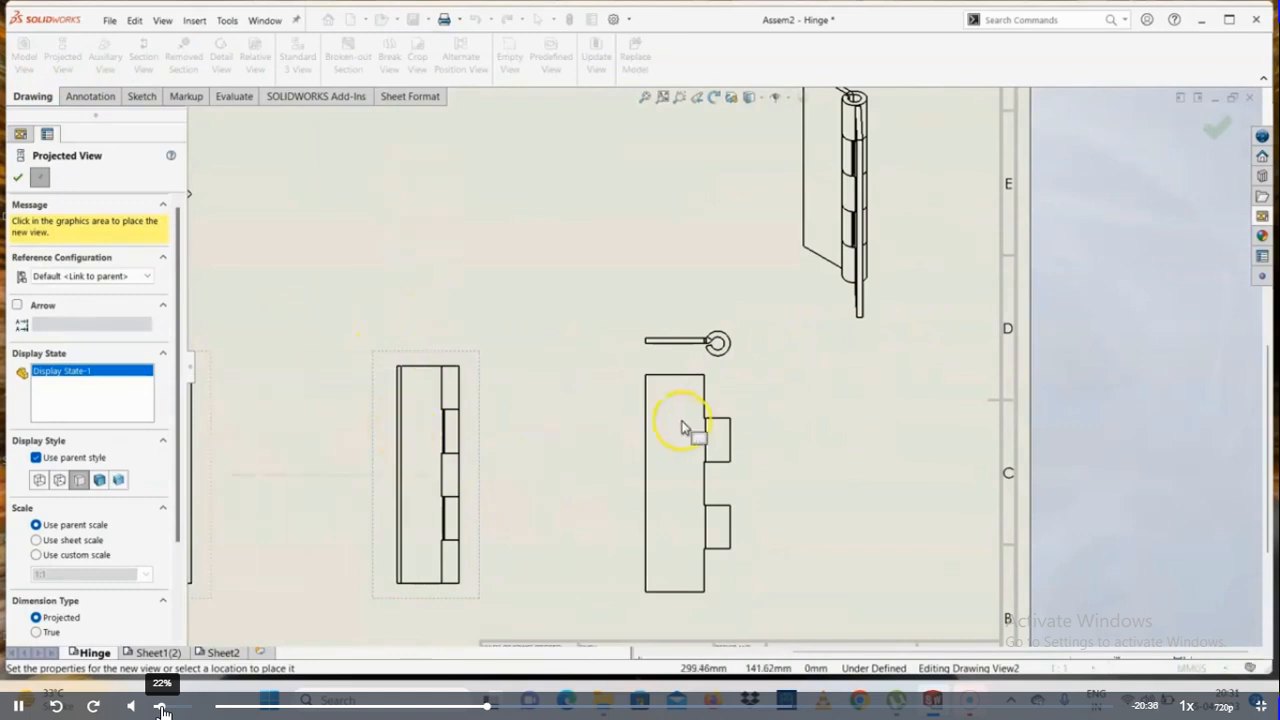
{"action": "key", "text": "Escape"}
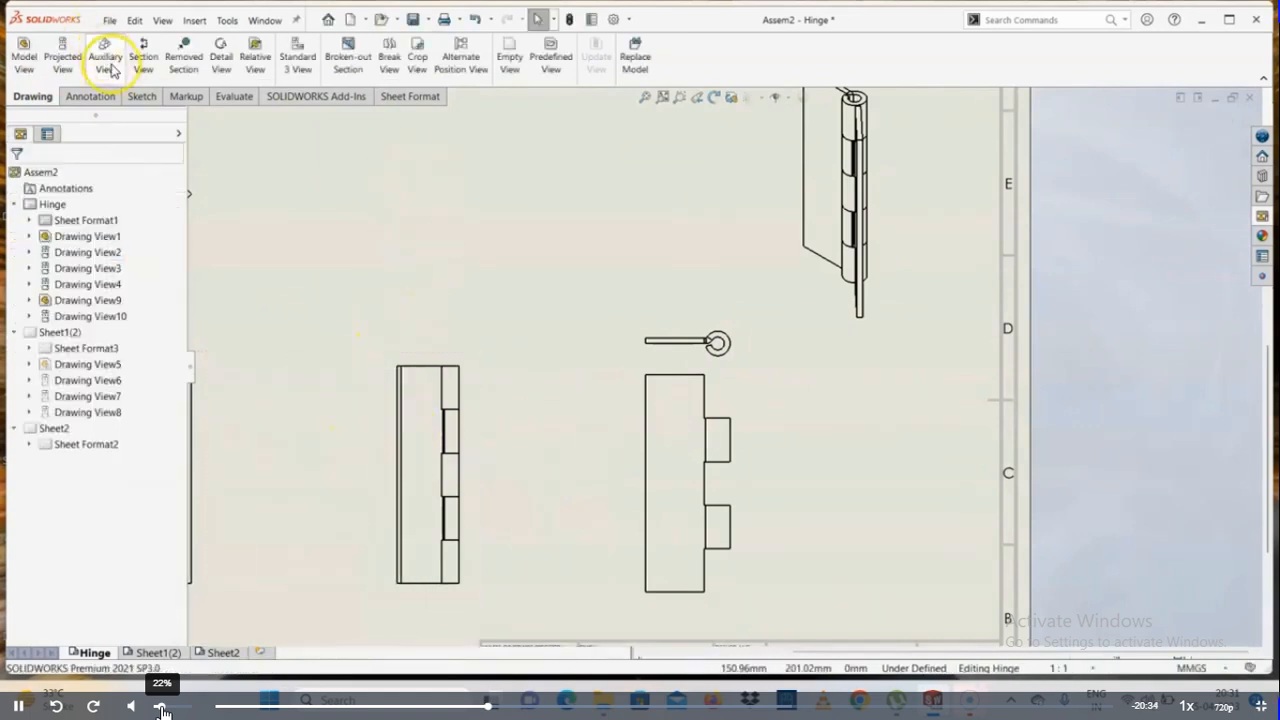
{"action": "left_click", "coordinate": [108, 64]}
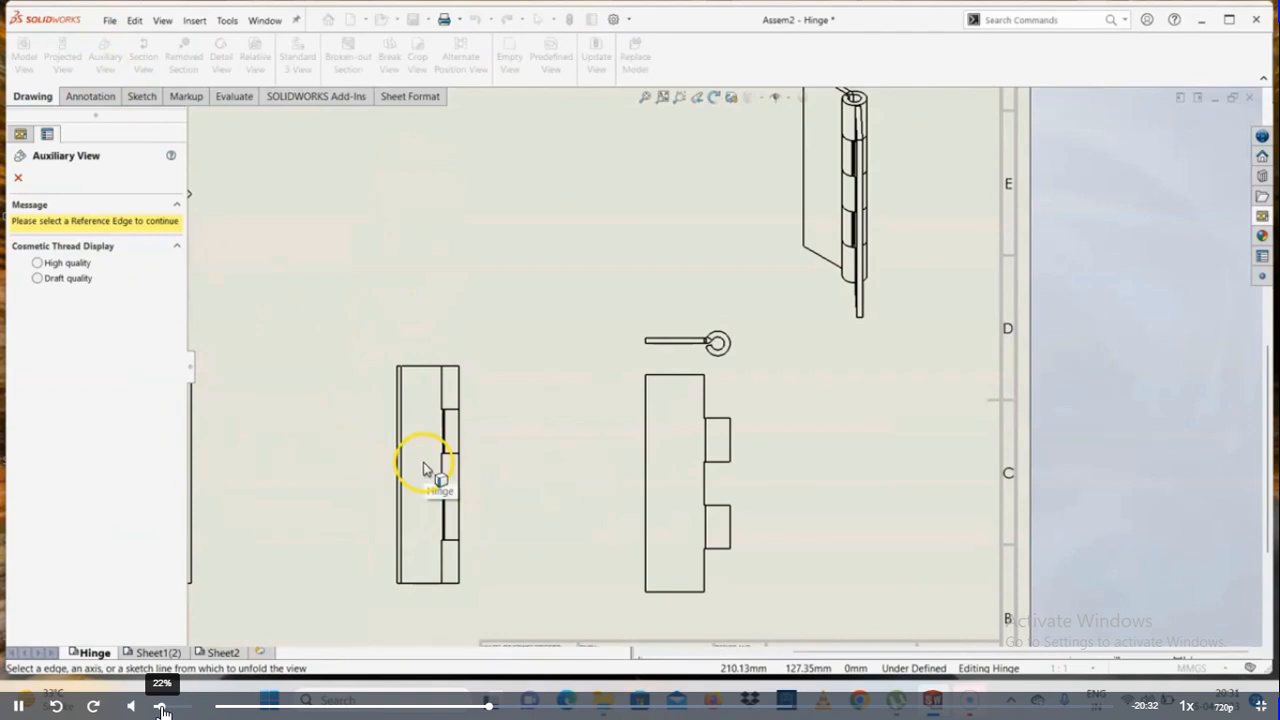
{"action": "key", "text": "Escape"}
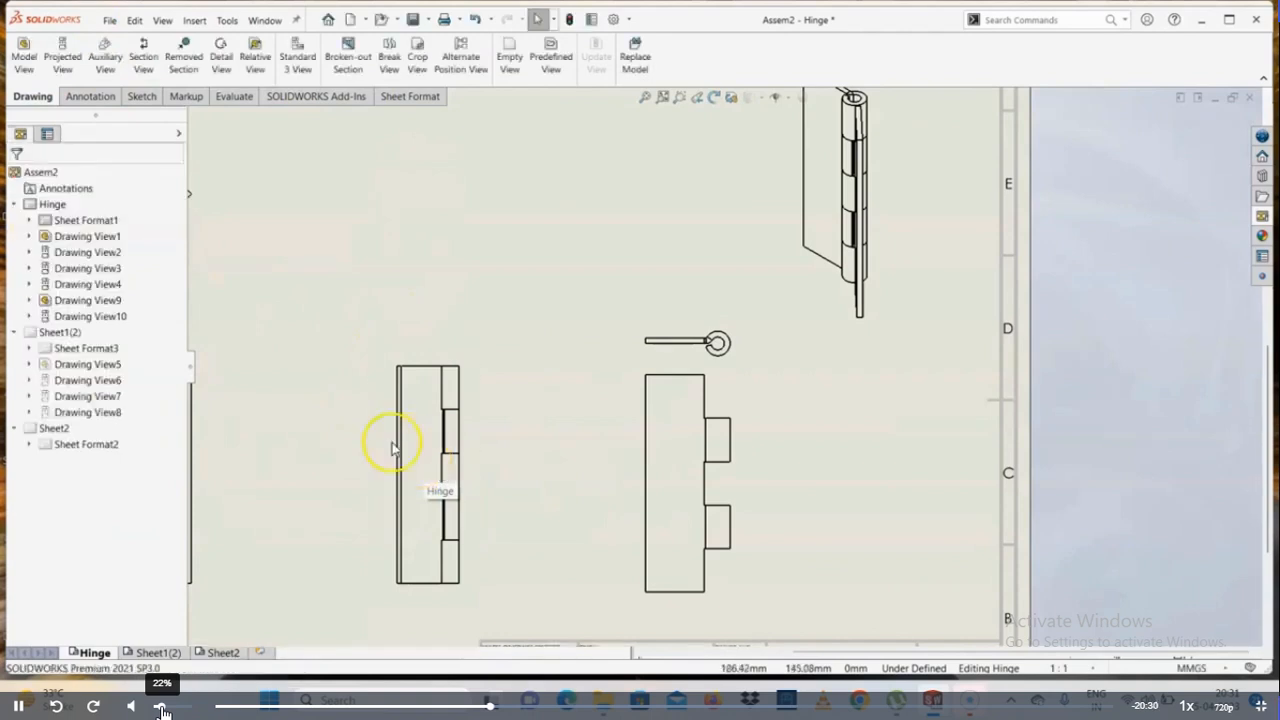
{"action": "left_click", "coordinate": [103, 75]}
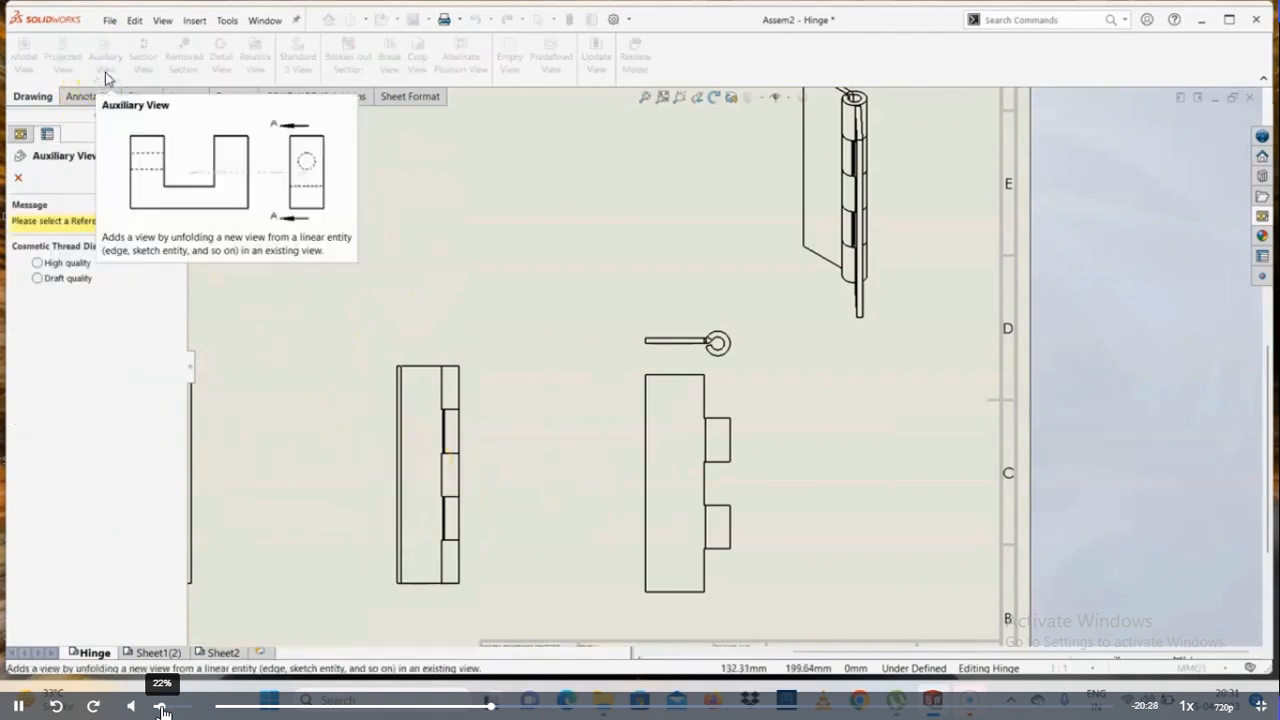
{"action": "scroll", "coordinate": [435, 475], "scroll_direction": "down", "scroll_amount": 2}
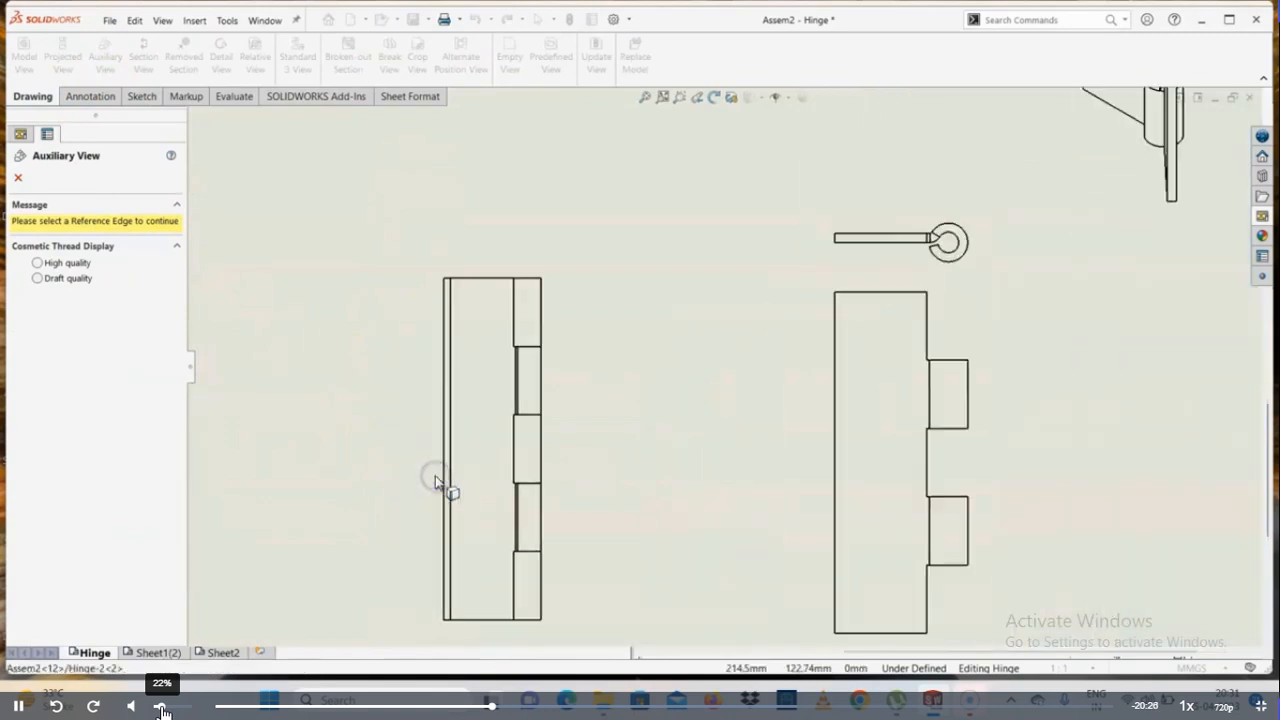
{"action": "key", "text": "Escape"}
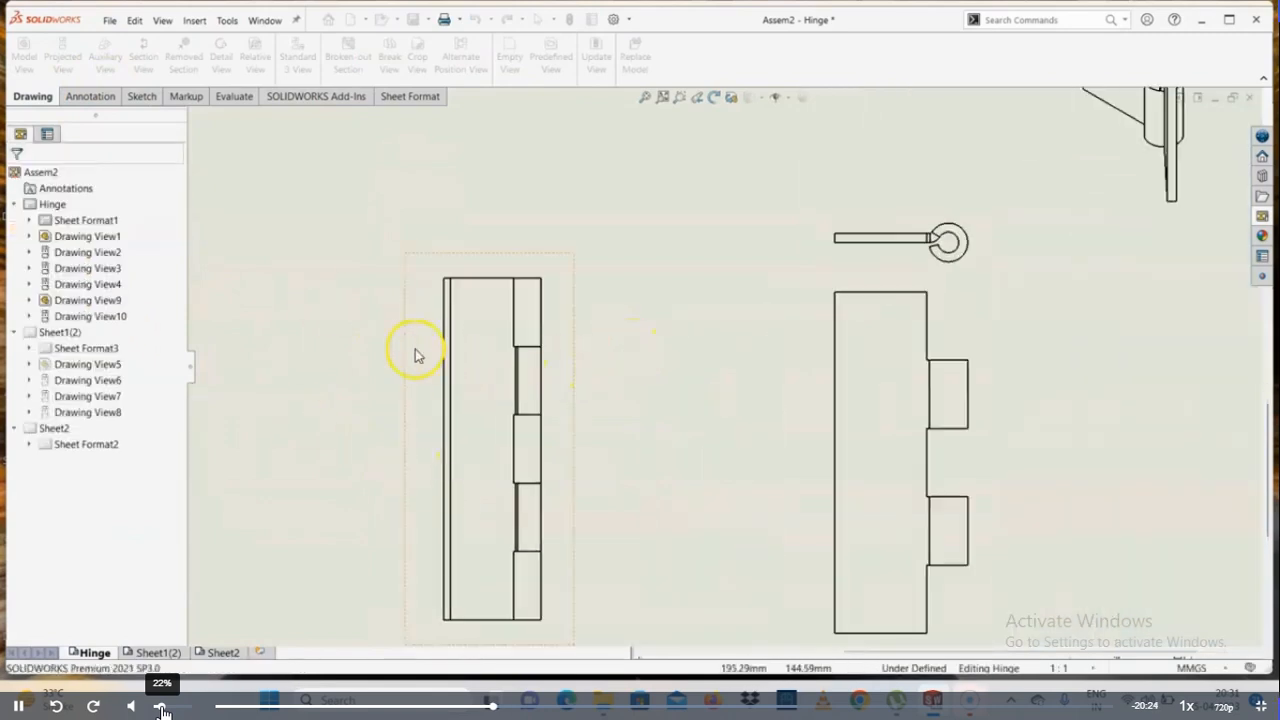
{"action": "scroll", "coordinate": [416, 355], "scroll_direction": "up", "scroll_amount": 2}
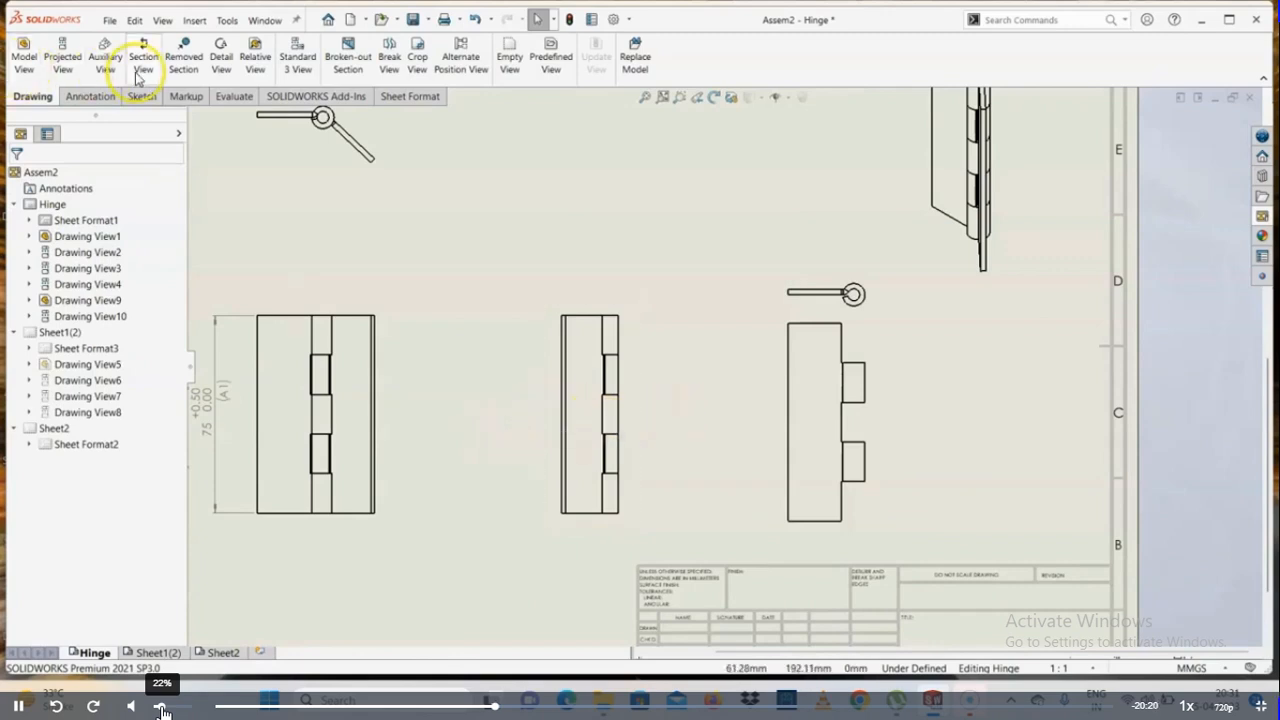
{"action": "scroll", "coordinate": [695, 408], "scroll_direction": "up", "scroll_amount": 5}
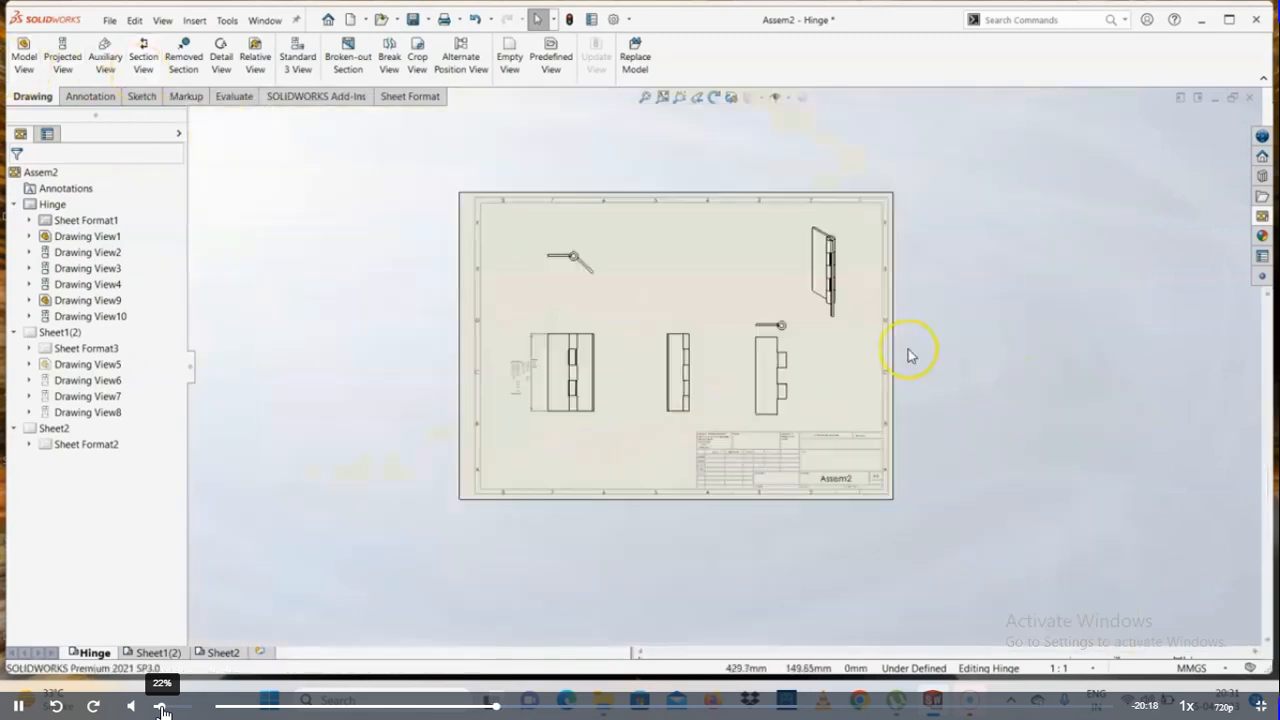
Try to create a section view labelled A from a horizontal cutting line across the assembly's side view
{"action": "scroll", "coordinate": [908, 354], "scroll_direction": "down", "scroll_amount": 2}
{"action": "left_click", "coordinate": [152, 64]}
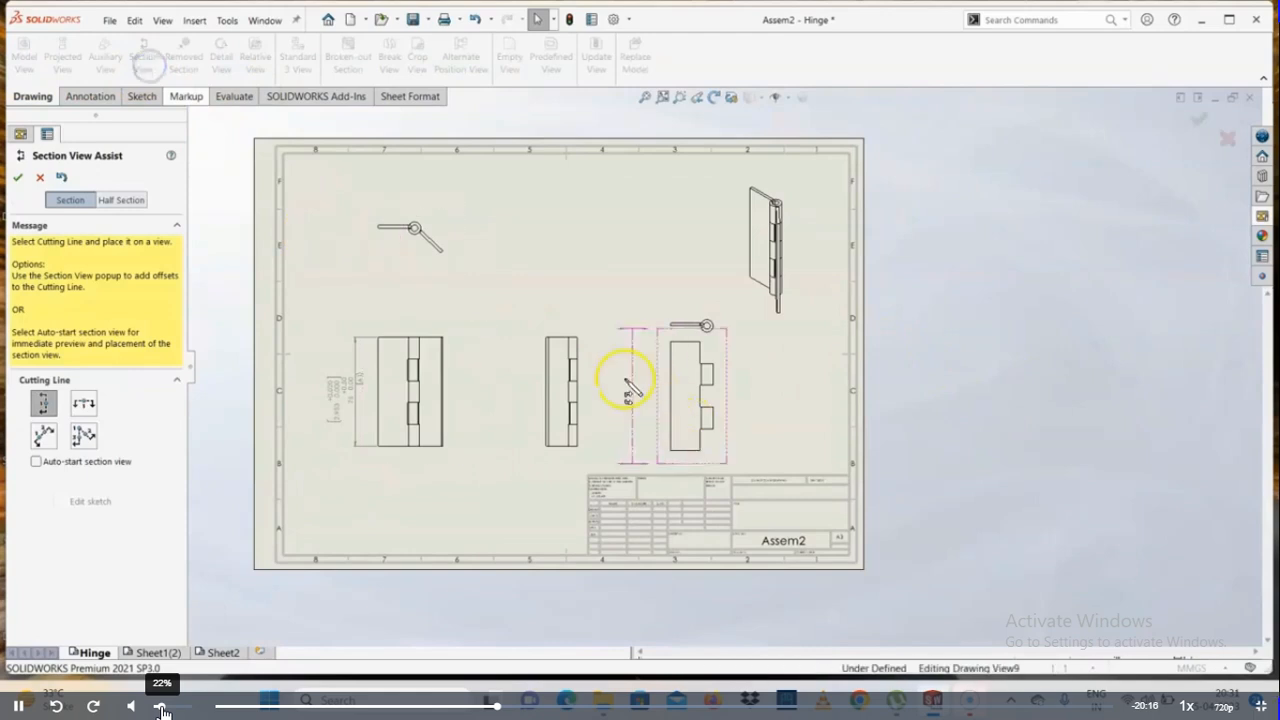
{"action": "scroll", "coordinate": [560, 400], "scroll_direction": "down", "scroll_amount": 2}
{"action": "left_click", "coordinate": [83, 402]}
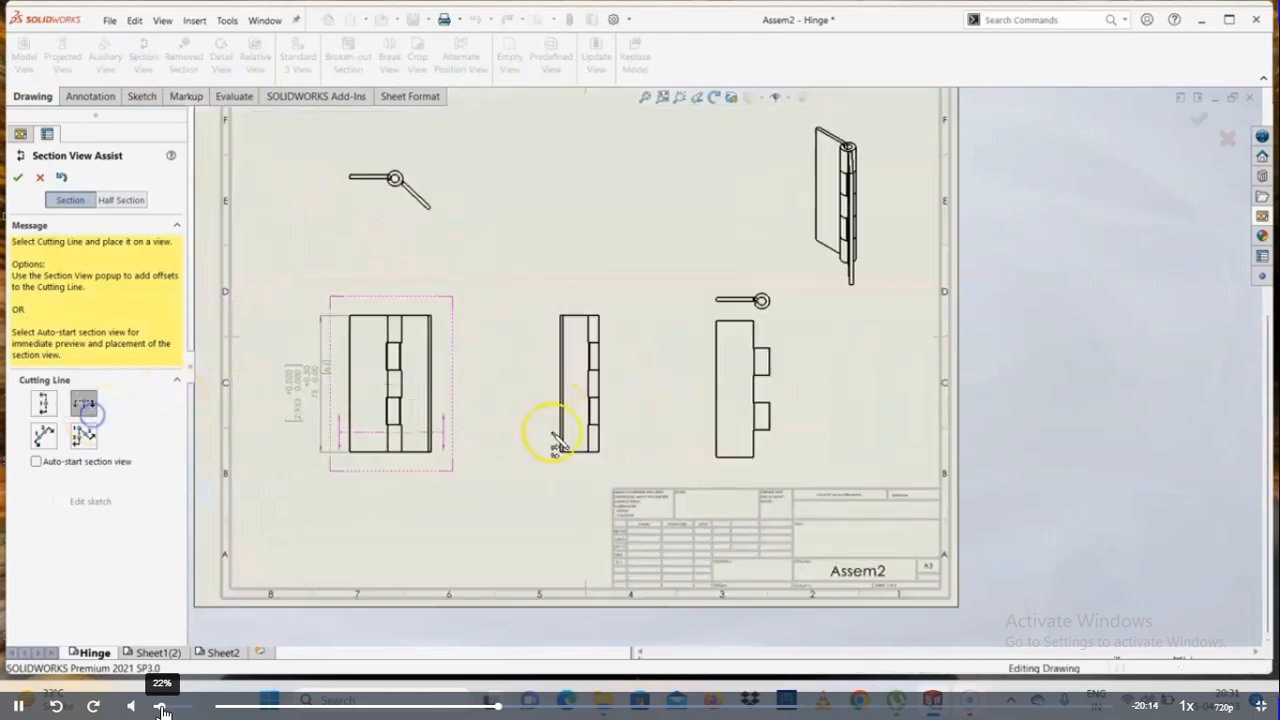
{"action": "left_click", "coordinate": [583, 396]}
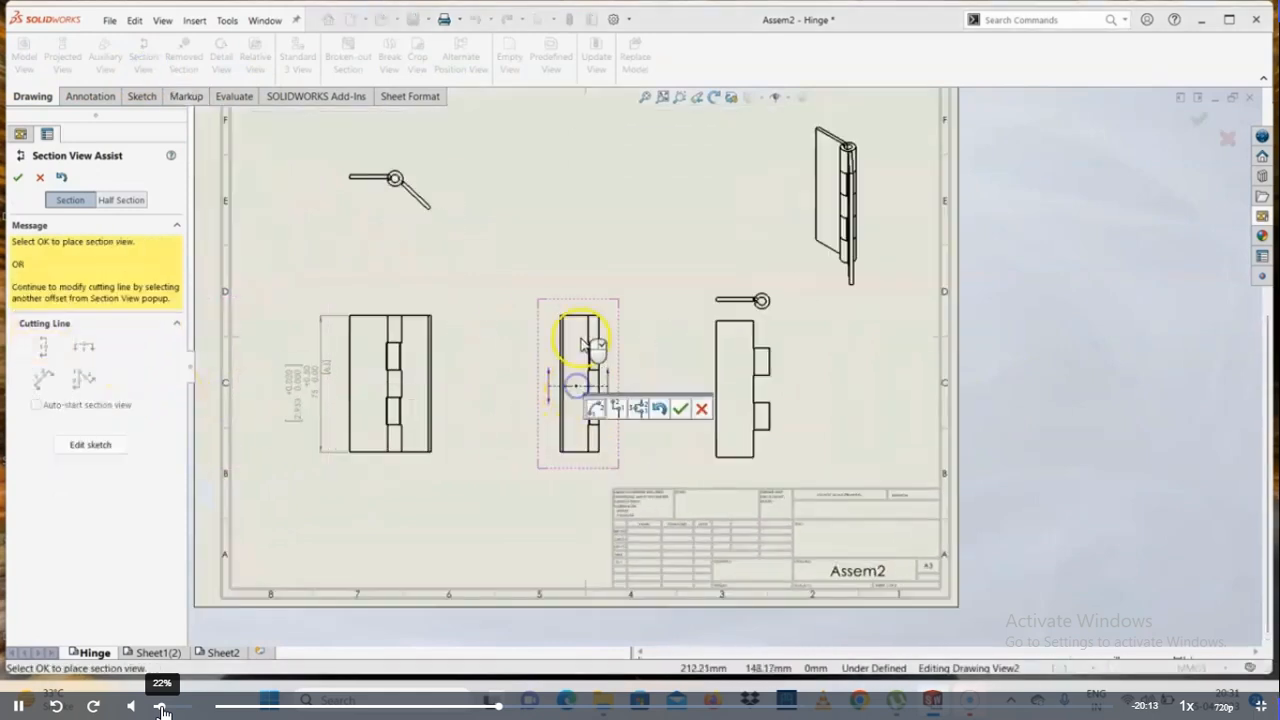
{"action": "left_click", "coordinate": [665, 407]}
{"action": "left_click", "coordinate": [706, 496]}
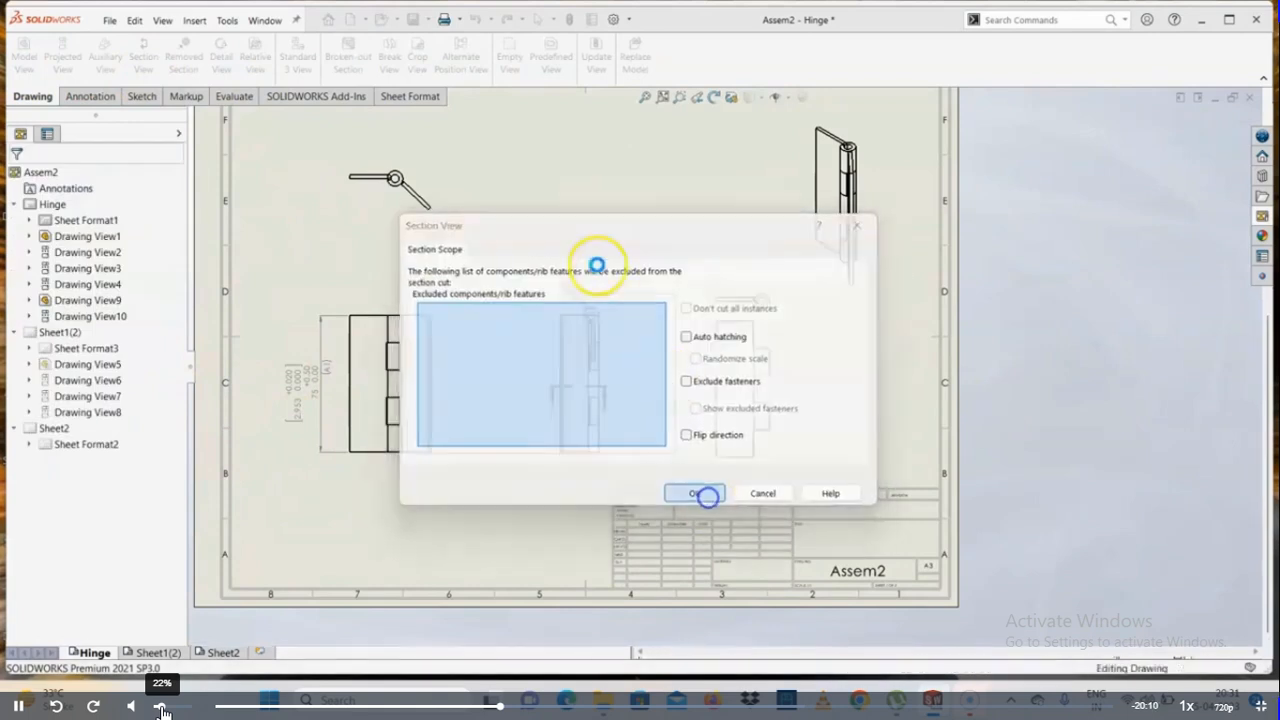
{"action": "scroll", "coordinate": [609, 287], "scroll_direction": "down", "scroll_amount": 6}
{"action": "scroll", "coordinate": [590, 280], "scroll_direction": "up", "scroll_amount": 3}
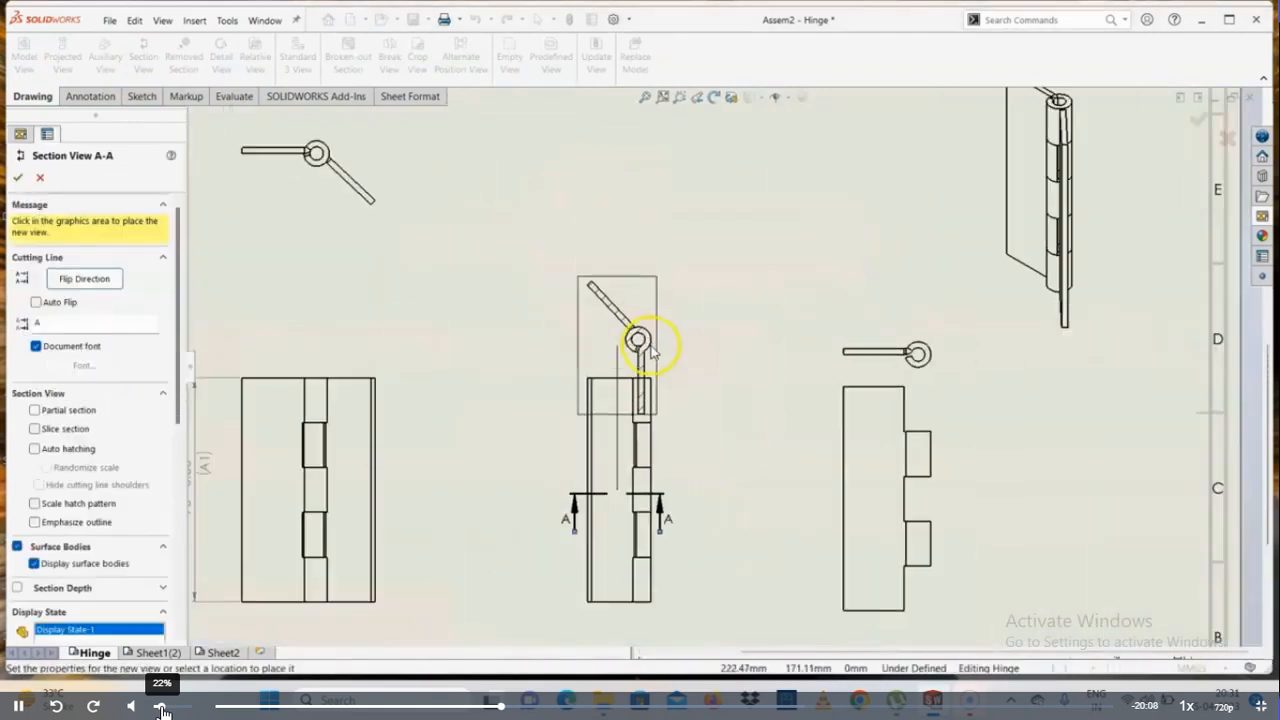
{"action": "scroll", "coordinate": [636, 450], "scroll_direction": "up", "scroll_amount": 4}
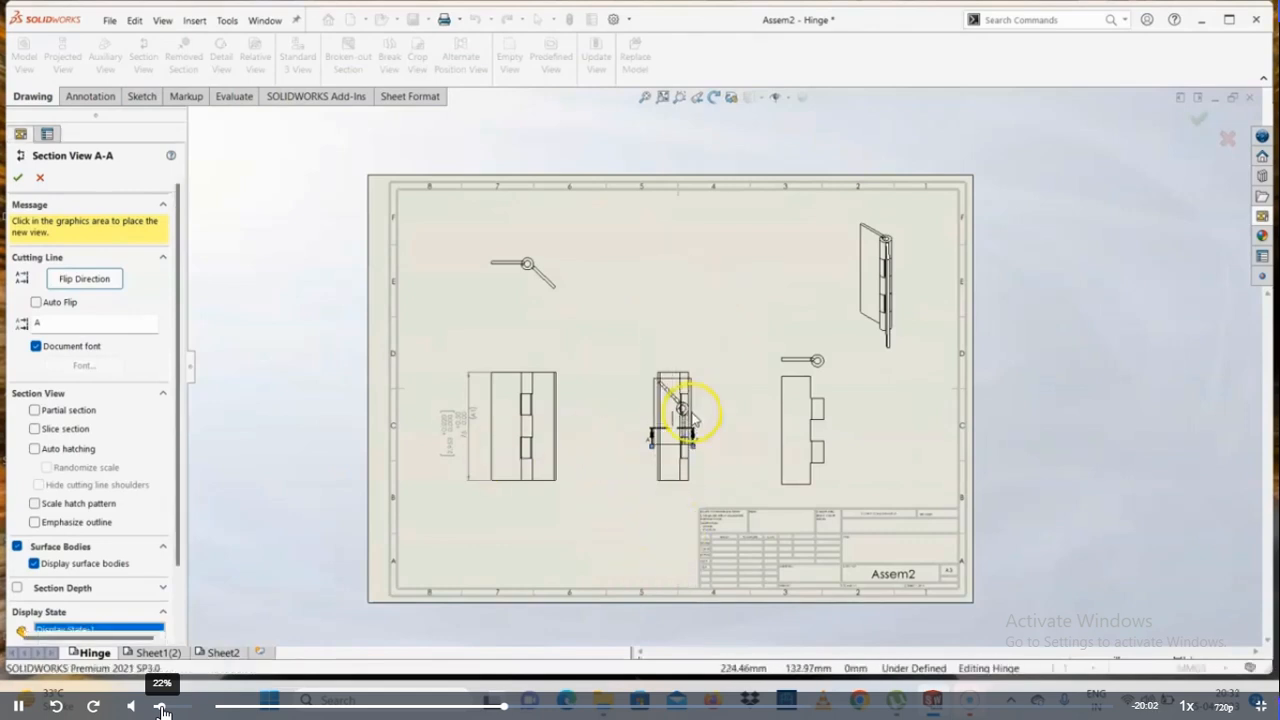
{"action": "key", "text": "Escape"}
Start a removed section on the assembly's top view, using the horizontal leaf's lower edge and an edge on the barrel as opposed edges
{"action": "scroll", "coordinate": [745, 450], "scroll_direction": "down", "scroll_amount": 2}
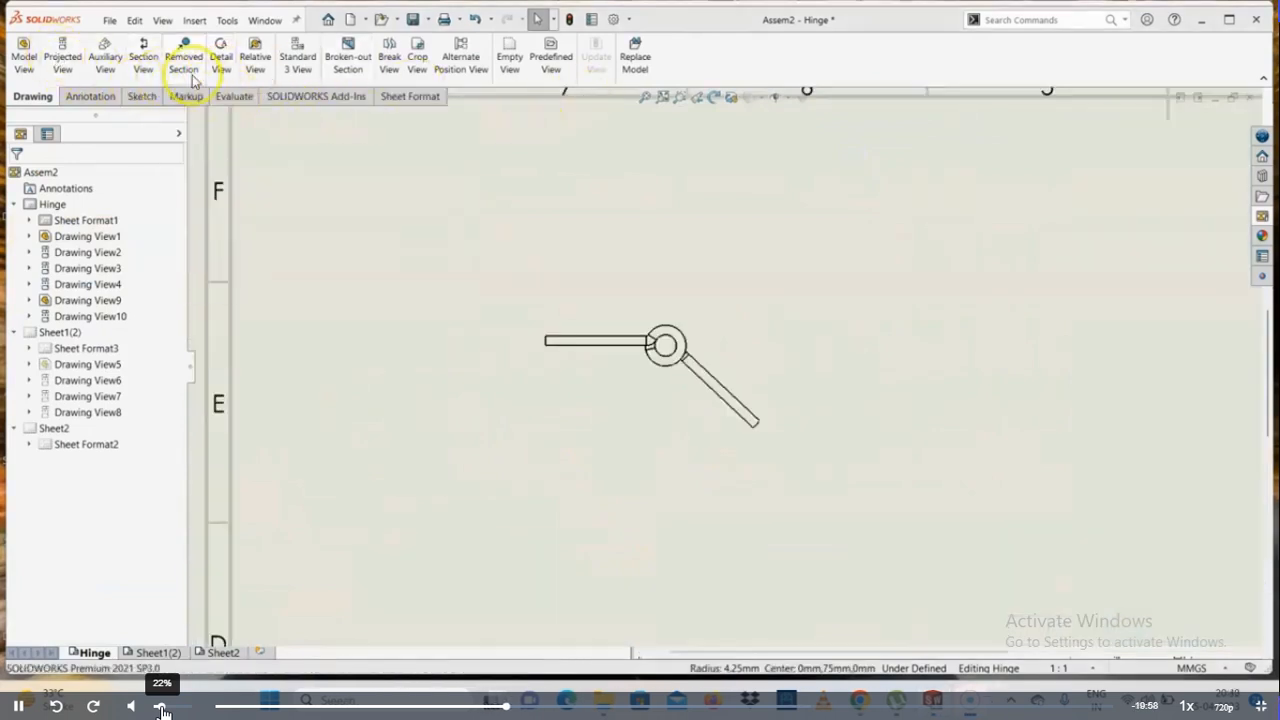
{"action": "left_click", "coordinate": [190, 66]}
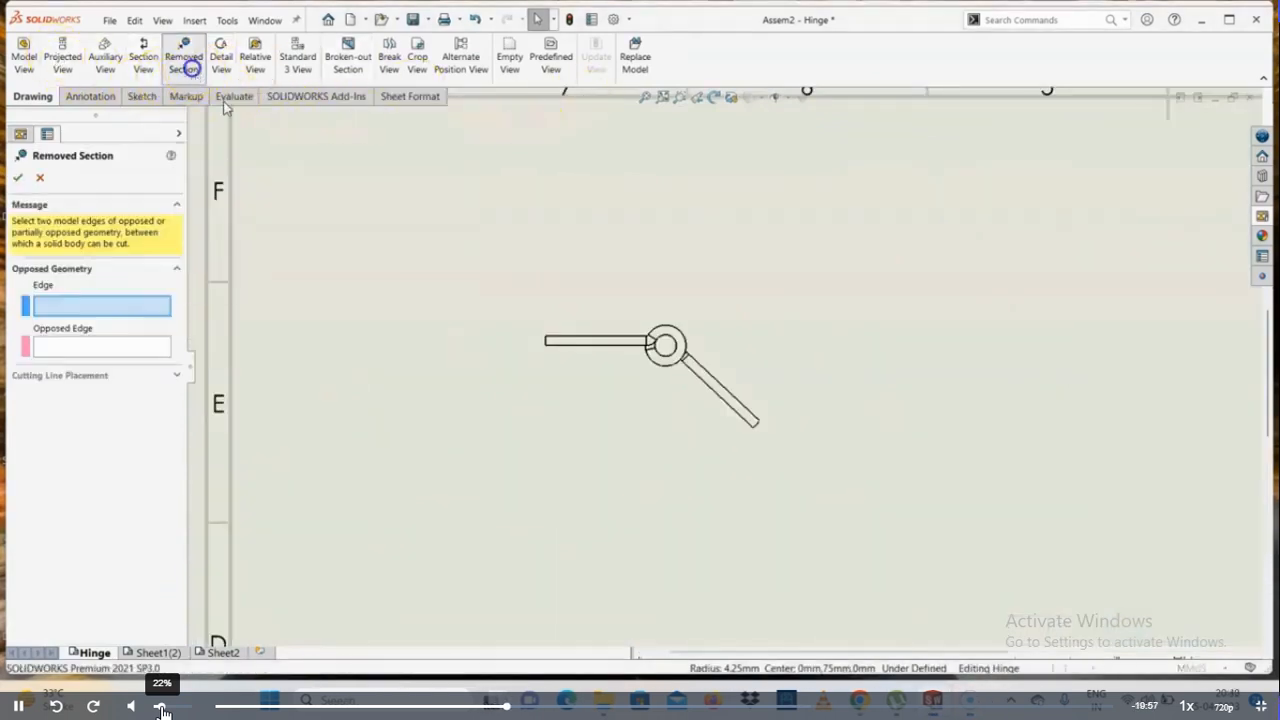
{"action": "left_click", "coordinate": [623, 346]}
{"action": "scroll", "coordinate": [663, 346], "scroll_direction": "down", "scroll_amount": 2}
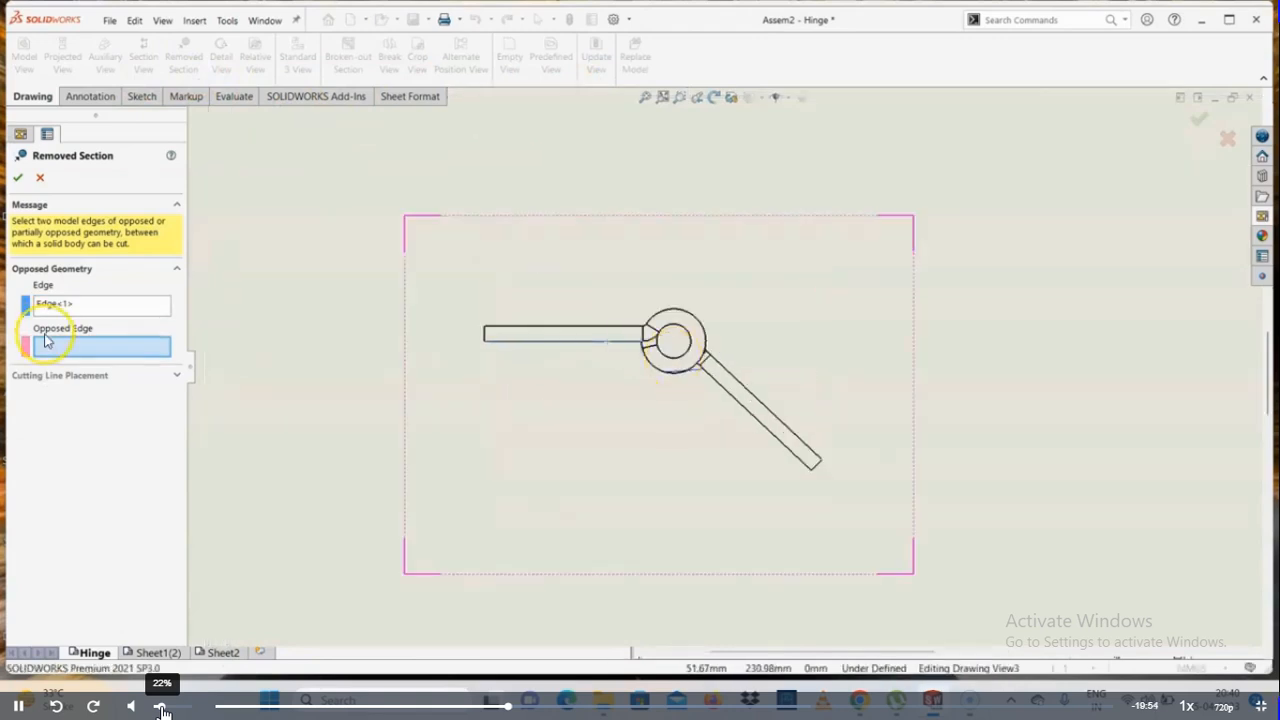
{"action": "left_click", "coordinate": [76, 378]}
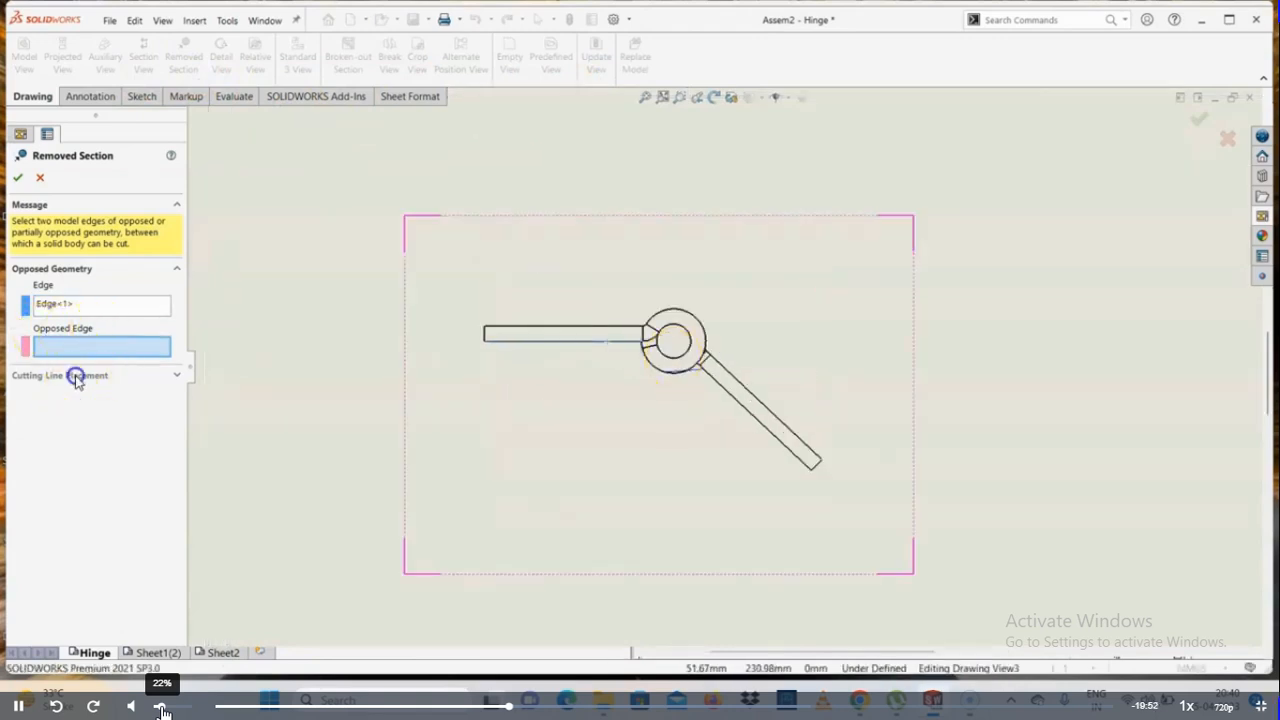
{"action": "left_click", "coordinate": [134, 376]}
{"action": "scroll", "coordinate": [690, 366], "scroll_direction": "down", "scroll_amount": 1}
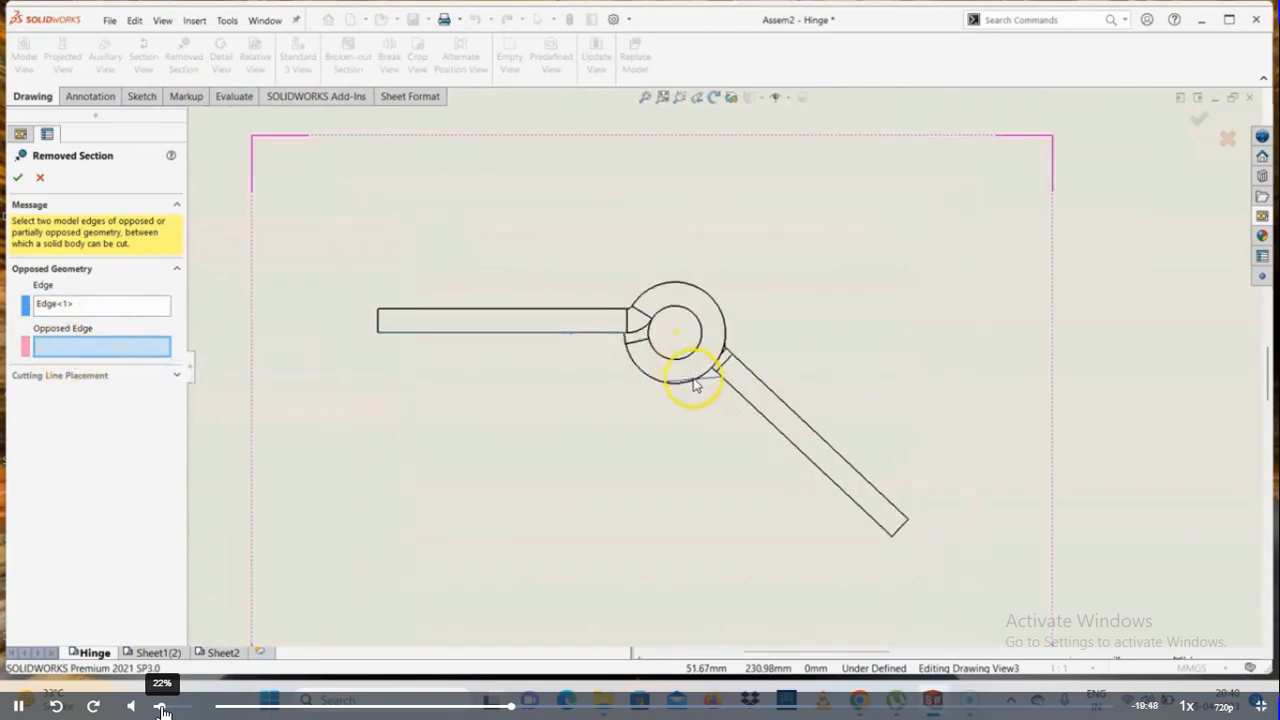
{"action": "left_click", "coordinate": [709, 374]}
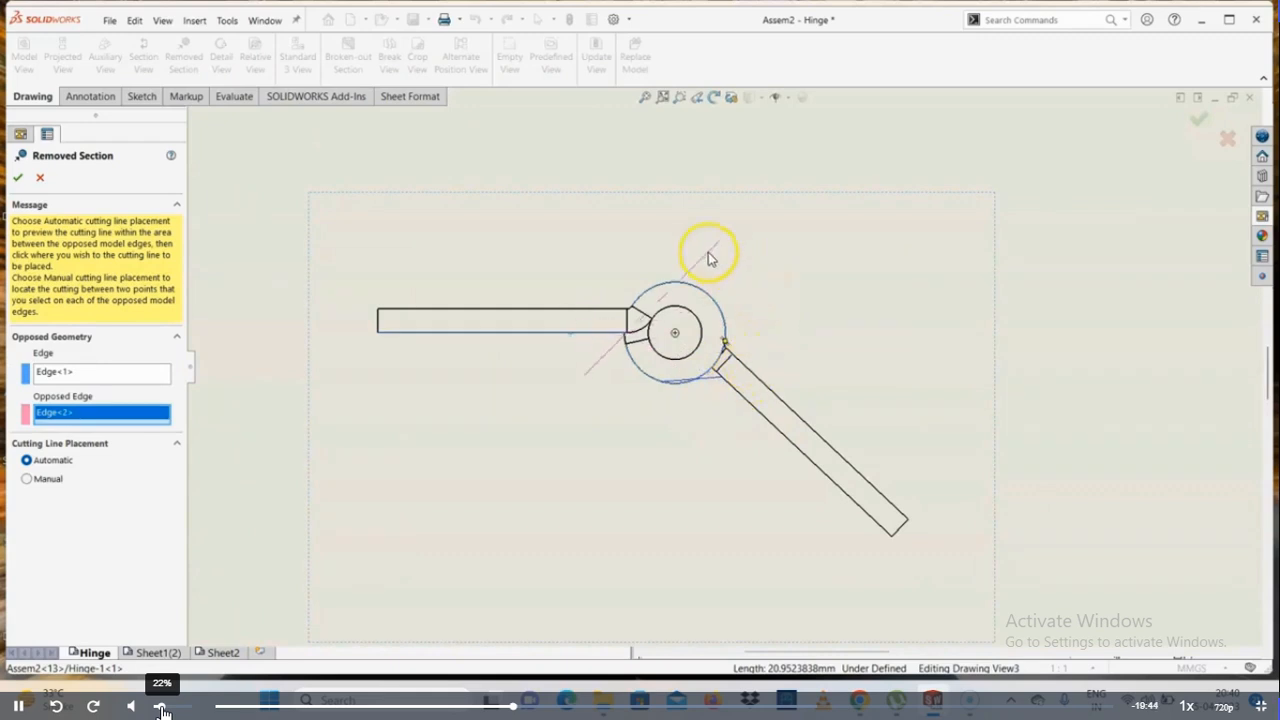
Place the automatic cutting line across the barrel, accept the section scope, and position the removed section above the top view
{"action": "left_click", "coordinate": [690, 262]}
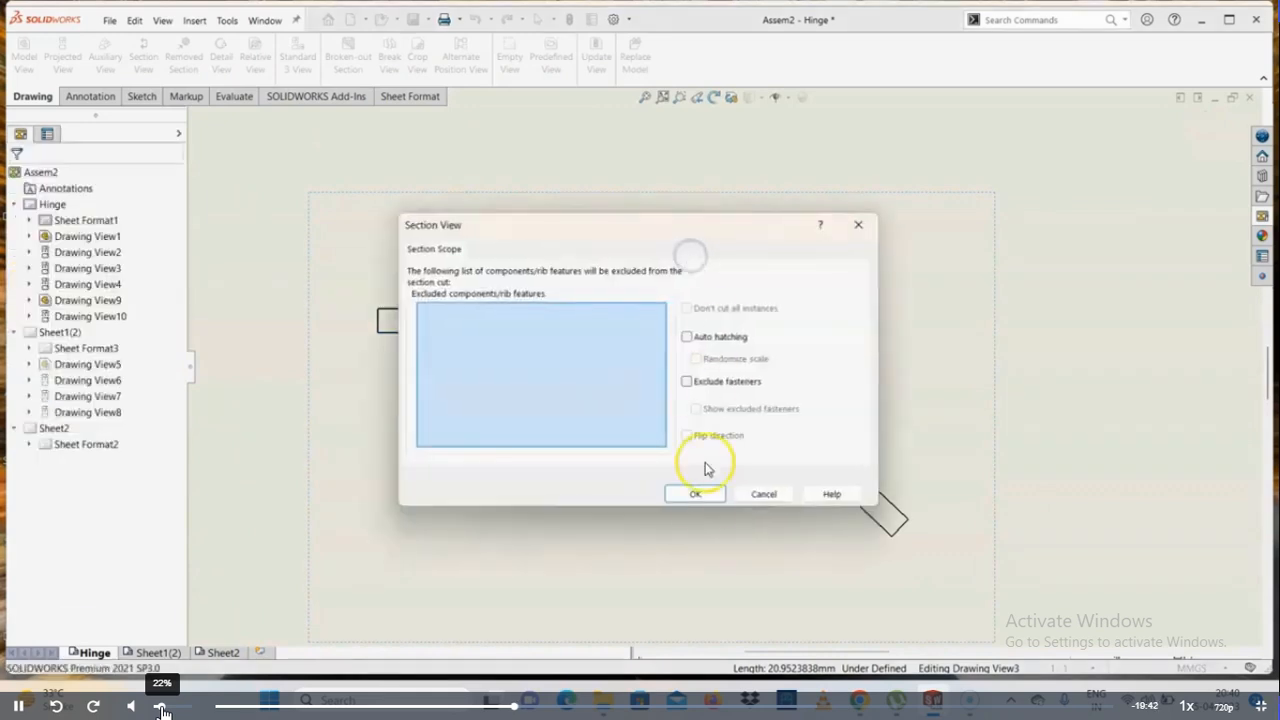
{"action": "left_click", "coordinate": [700, 490]}
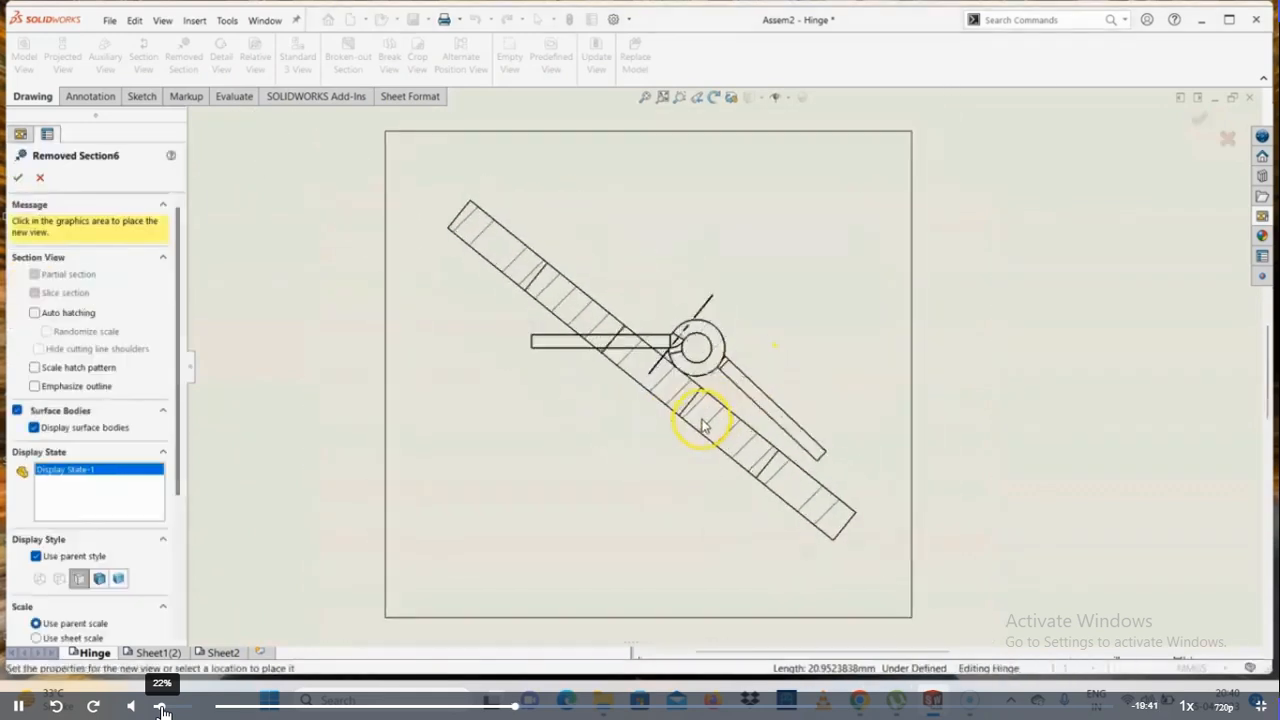
{"action": "scroll", "coordinate": [757, 343], "scroll_direction": "up", "scroll_amount": 2}
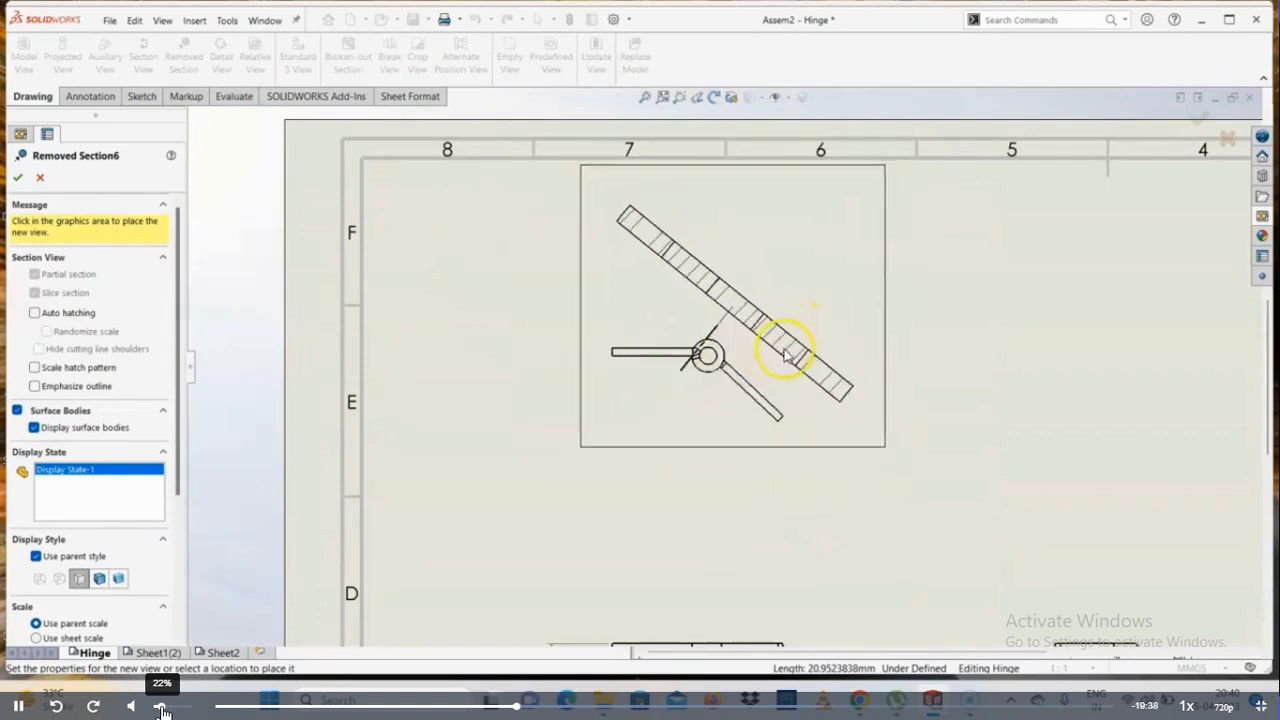
{"action": "left_click", "coordinate": [818, 345]}
{"action": "scroll", "coordinate": [731, 286], "scroll_direction": "down", "scroll_amount": 4}
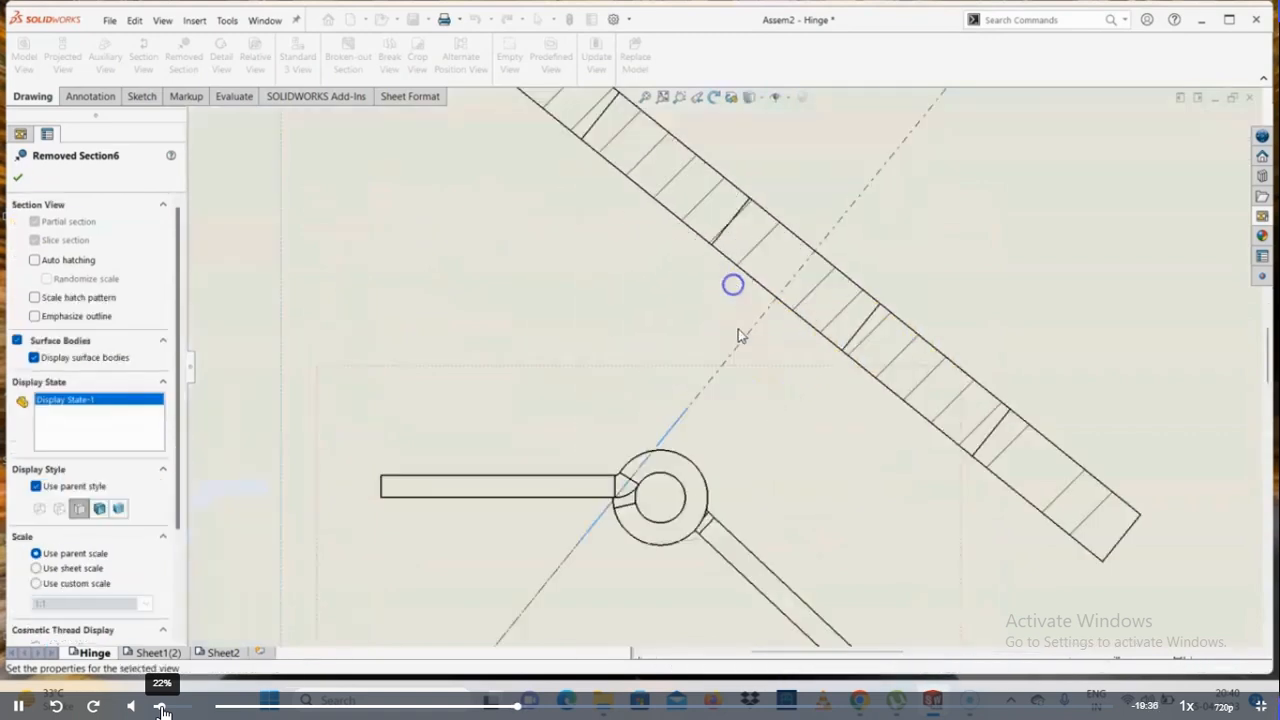
{"action": "scroll", "coordinate": [737, 357], "scroll_direction": "up", "scroll_amount": 5}
{"action": "scroll", "coordinate": [712, 385], "scroll_direction": "down", "scroll_amount": 2}
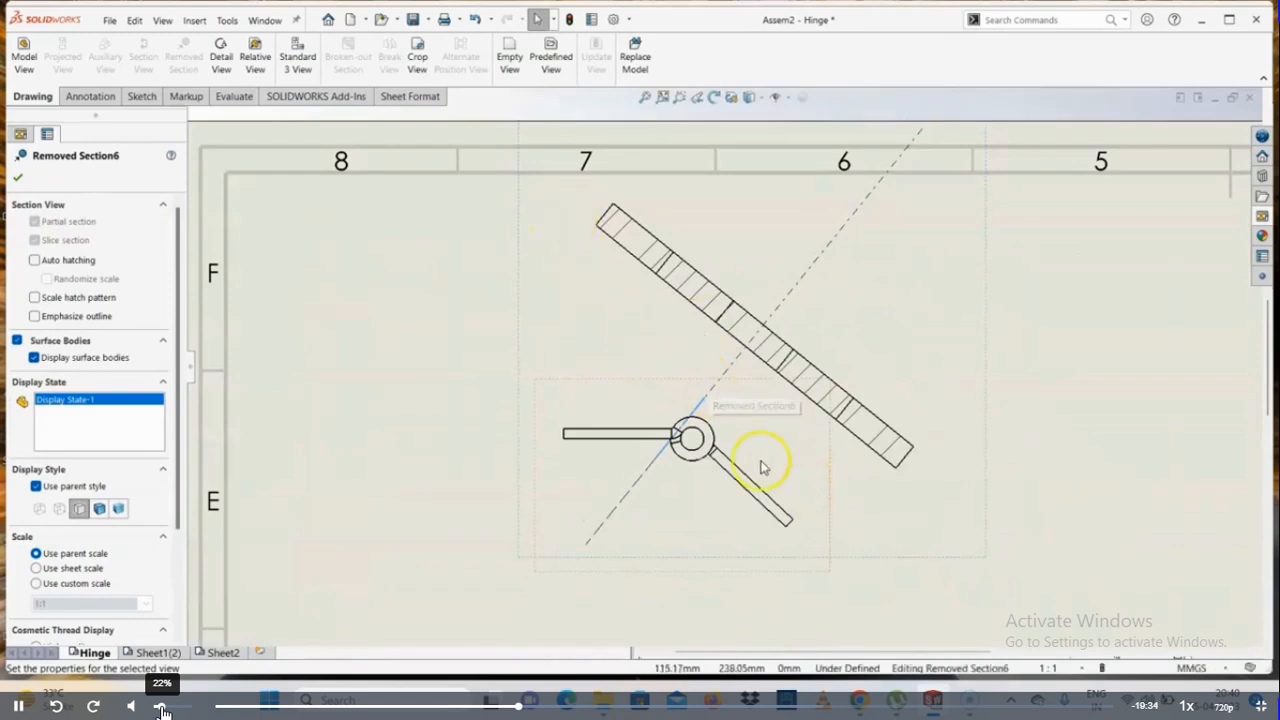
{"action": "key", "text": "Escape"}
{"action": "scroll", "coordinate": [712, 379], "scroll_direction": "up", "scroll_amount": 2}
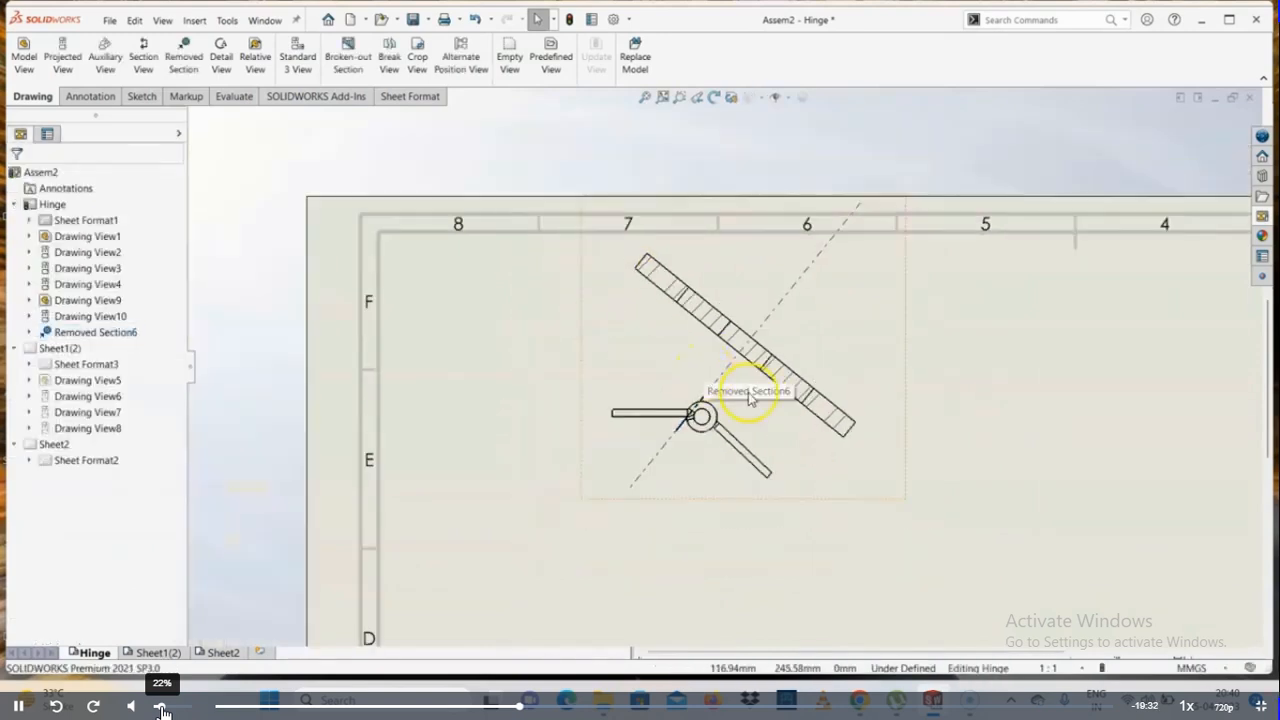
Delete the removed section view from the Hinge sheet
{"action": "scroll", "coordinate": [780, 390], "scroll_direction": "up", "scroll_amount": 1}
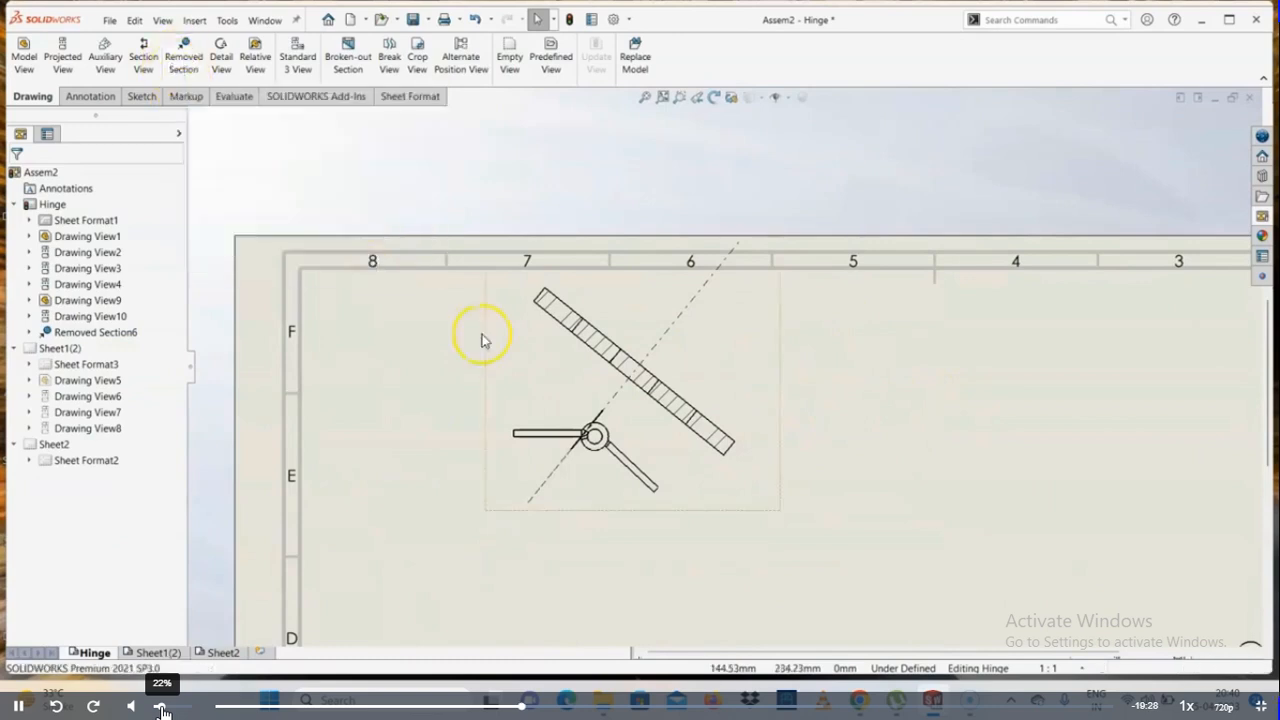
{"action": "left_click", "coordinate": [744, 360]}
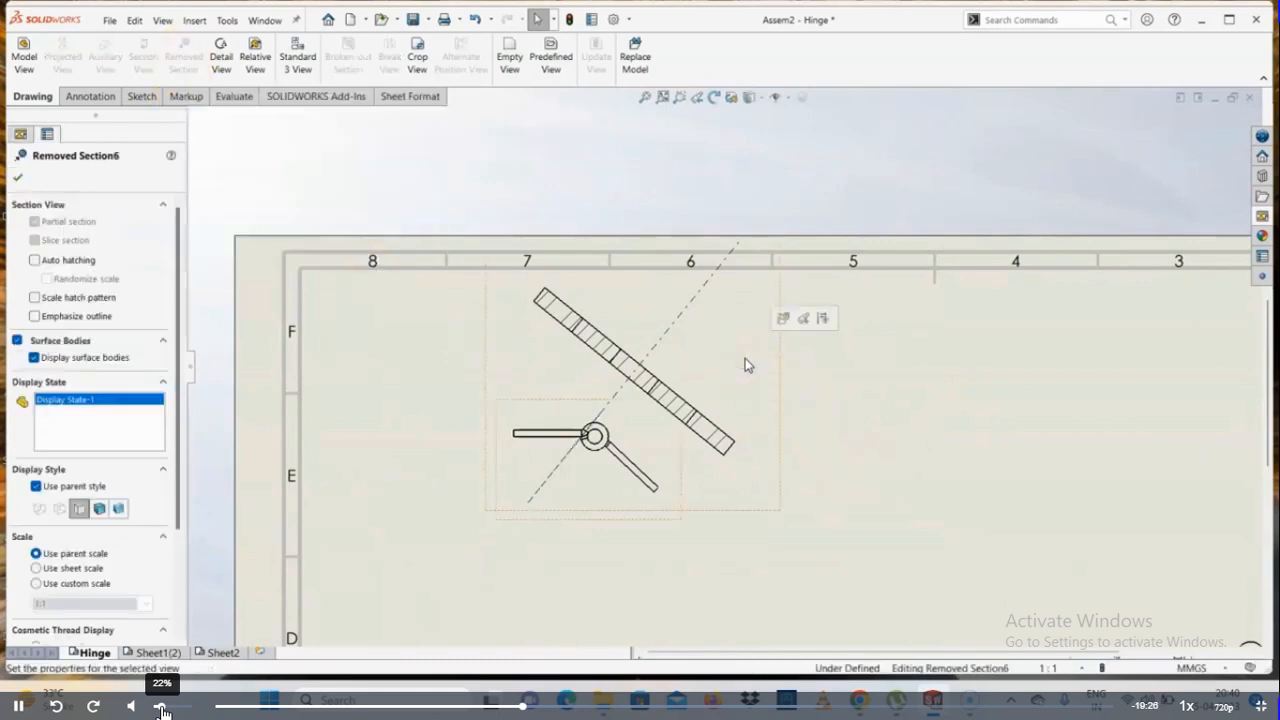
{"action": "key", "text": "Delete"}
{"action": "left_click", "coordinate": [747, 362]}
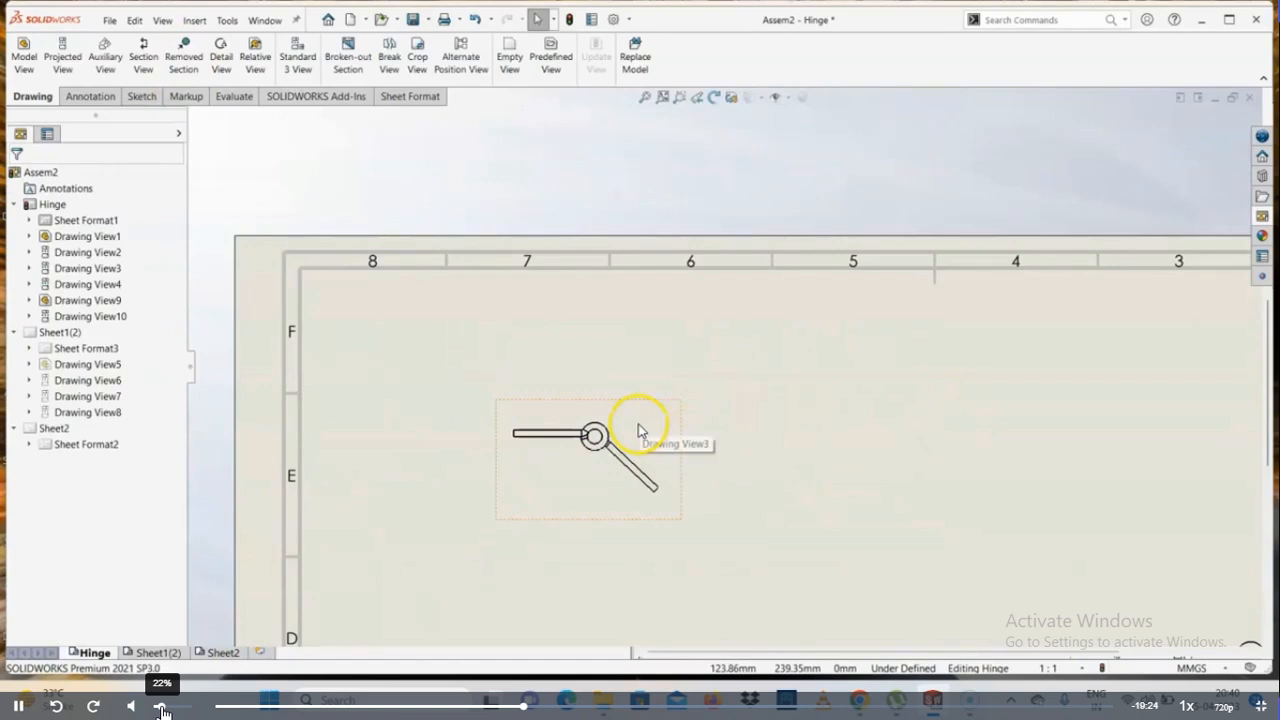
{"action": "scroll", "coordinate": [641, 430], "scroll_direction": "down", "scroll_amount": 4}
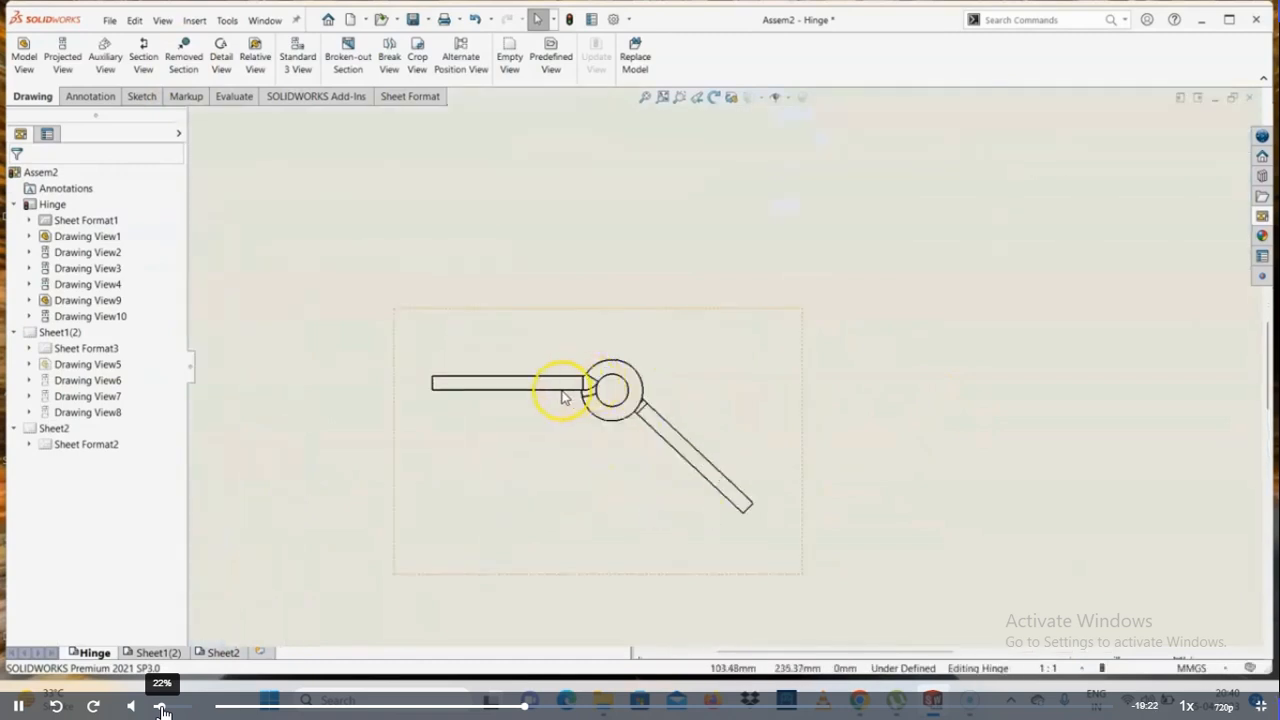
{"action": "left_click", "coordinate": [636, 421]}
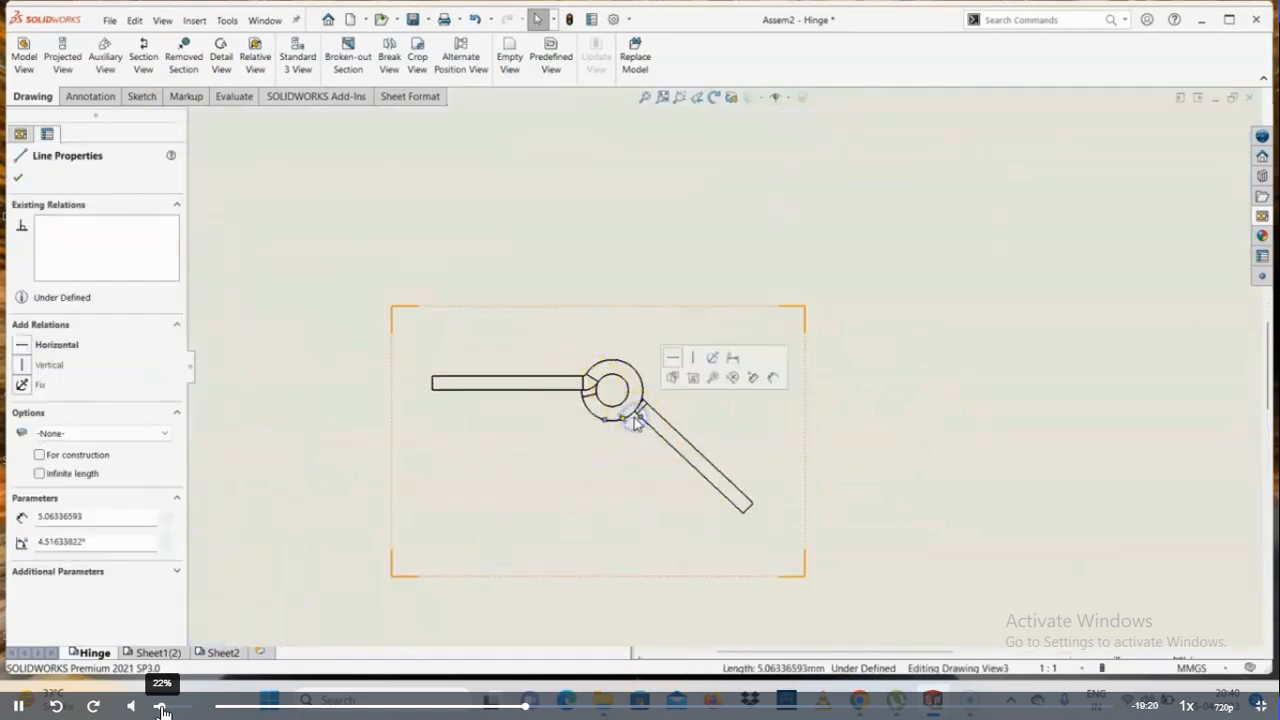
{"action": "key", "text": "Escape"}
{"action": "scroll", "coordinate": [714, 400], "scroll_direction": "up", "scroll_amount": 4}
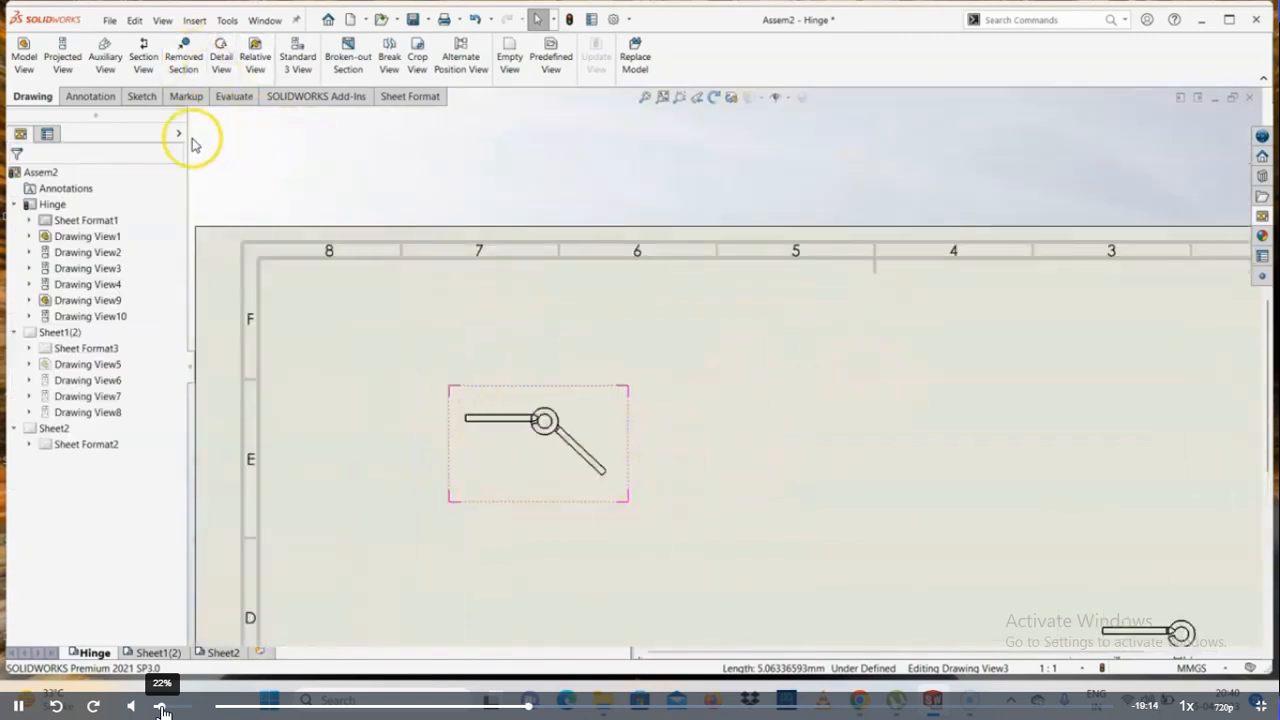
Start an auxiliary view from the hinge assembly's top view
{"action": "left_click", "coordinate": [104, 57]}
{"action": "scroll", "coordinate": [678, 437], "scroll_direction": "down", "scroll_amount": 2}
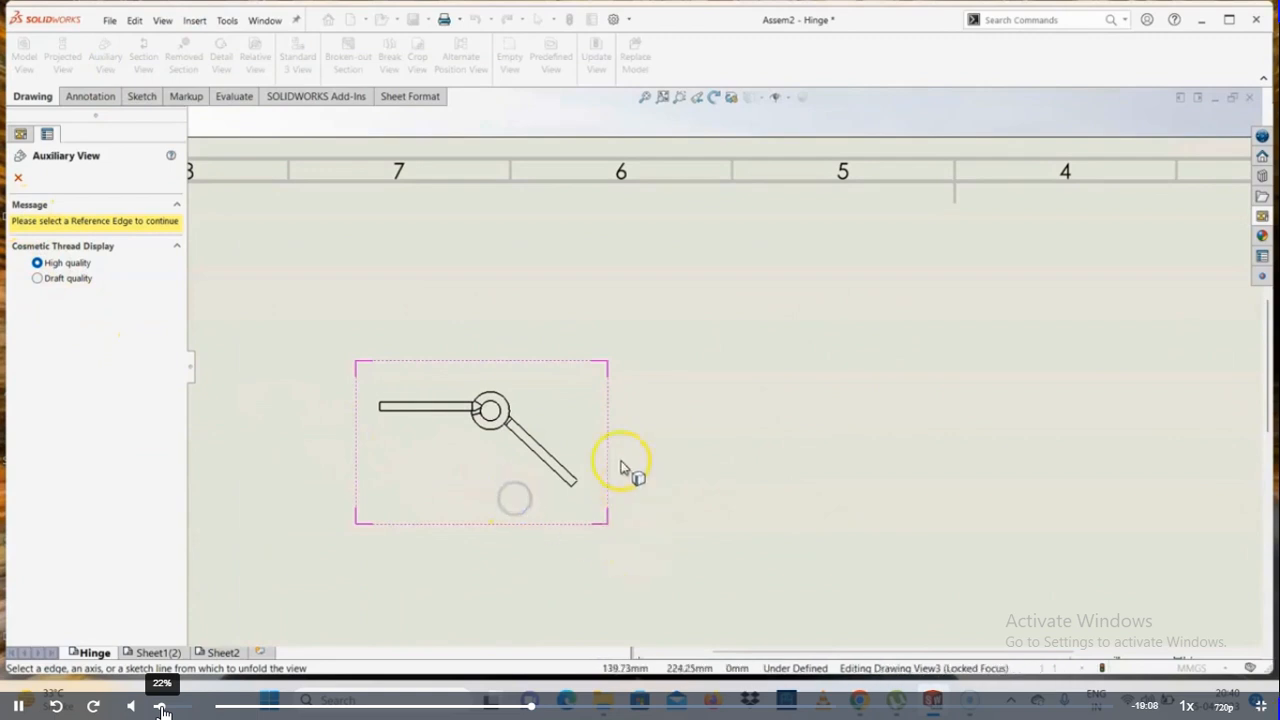
{"action": "scroll", "coordinate": [598, 452], "scroll_direction": "up", "scroll_amount": 3}
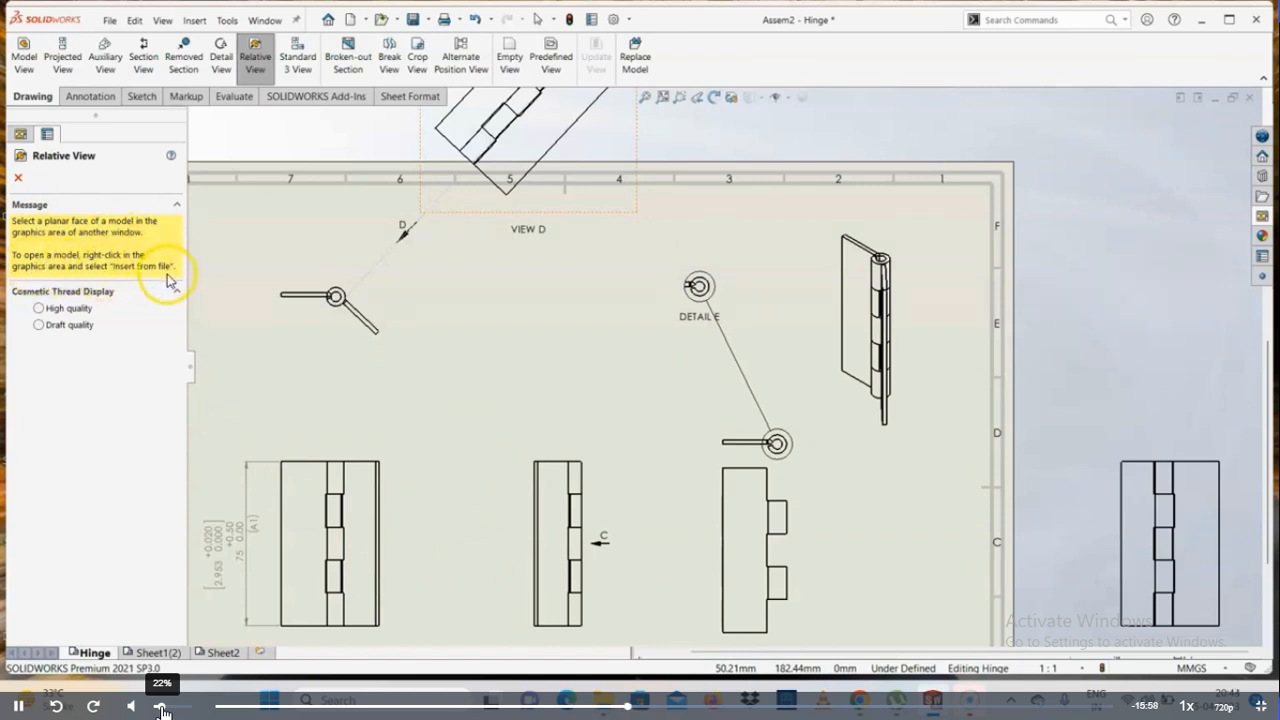
Define a relative view of the hinge assembly, using one leaf's broad face as Front and the other leaf's outer edge face as Right
{"action": "left_click", "coordinate": [375, 518]}
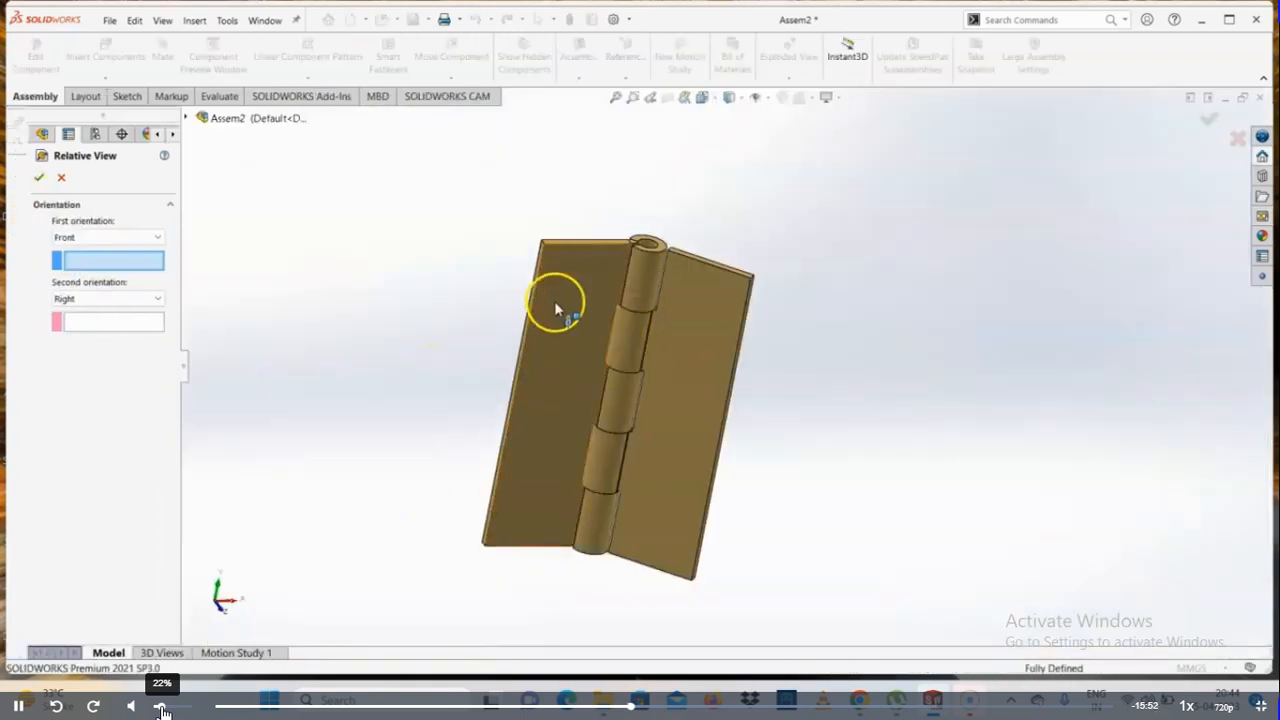
{"action": "left_click", "coordinate": [581, 350]}
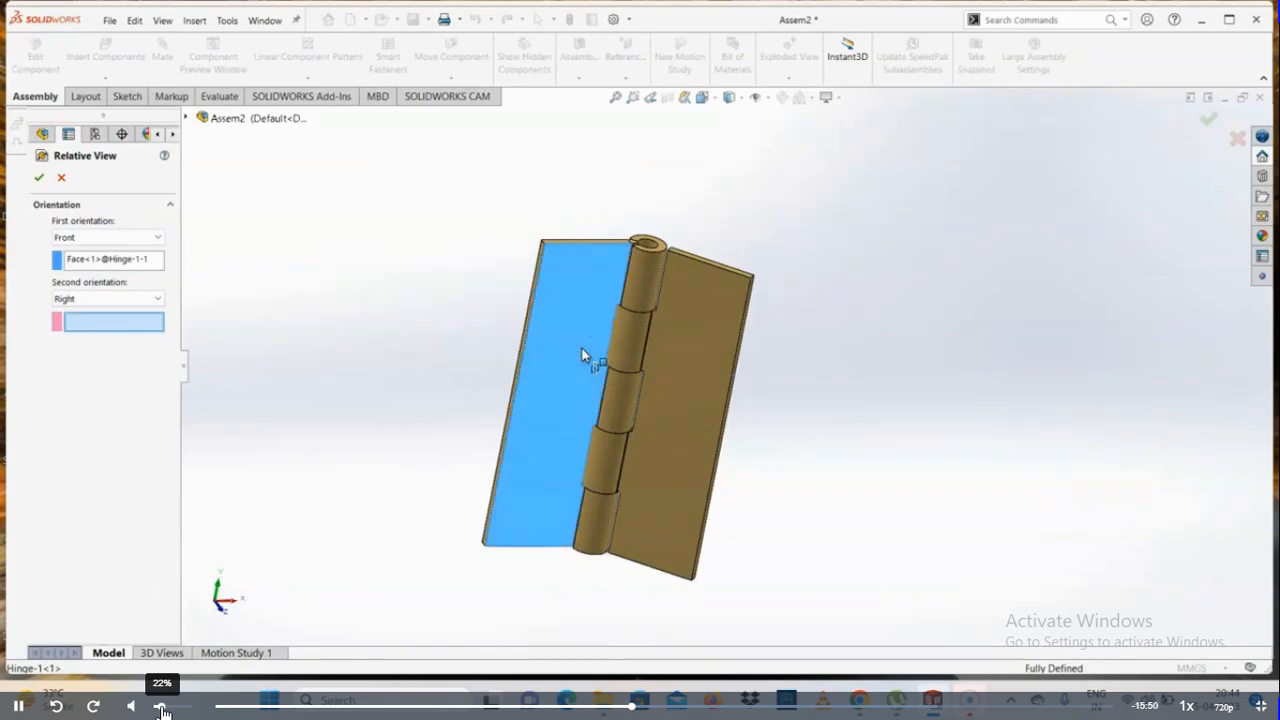
{"action": "scroll", "coordinate": [655, 277], "scroll_direction": "down", "scroll_amount": 2}
{"action": "middle_click_drag", "start_coordinate": [667, 286], "coordinate": [621, 325]}
{"action": "scroll", "coordinate": [766, 326], "scroll_direction": "down", "scroll_amount": 3}
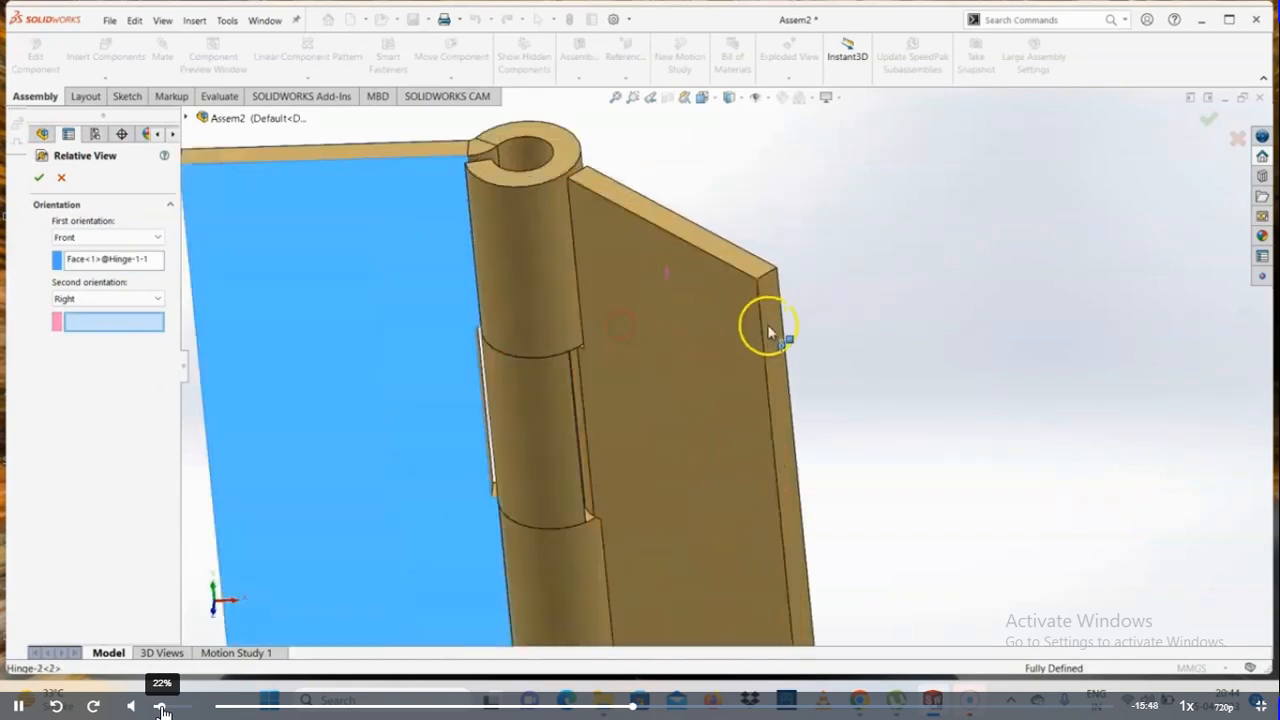
{"action": "left_click", "coordinate": [776, 324]}
{"action": "scroll", "coordinate": [577, 397], "scroll_direction": "up", "scroll_amount": 3}
{"action": "left_click", "coordinate": [38, 177]}
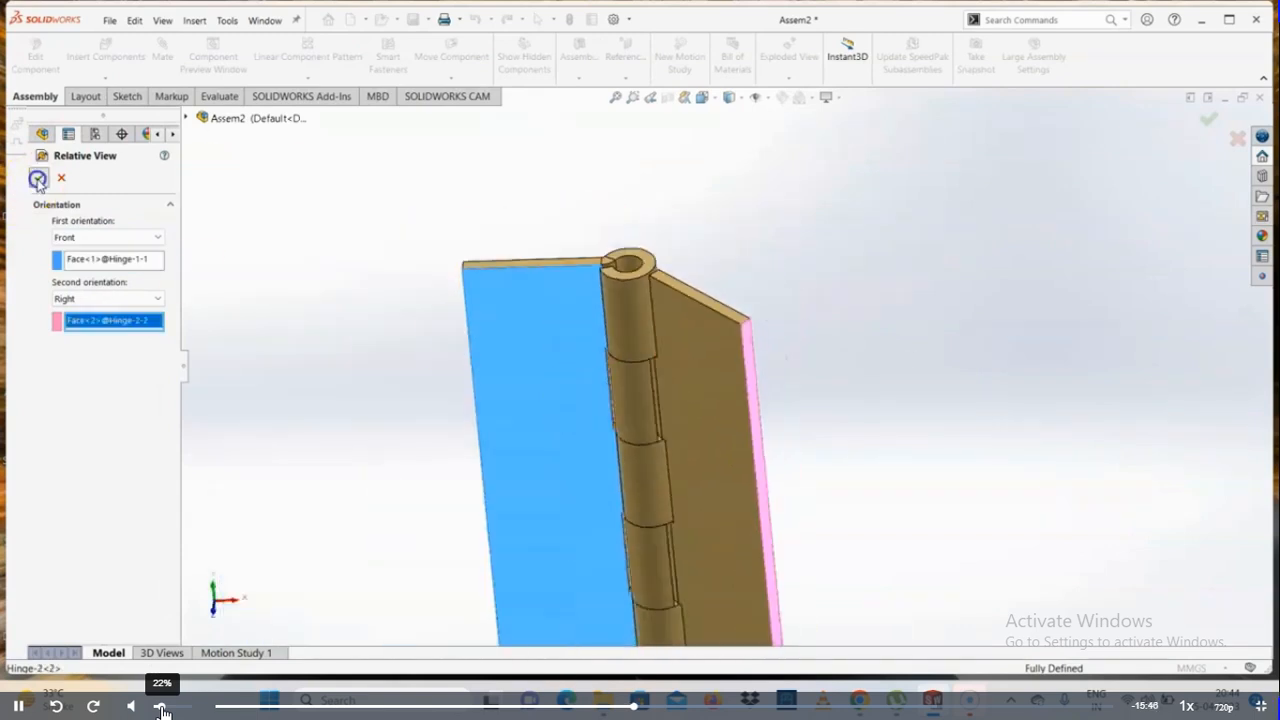
Place the relative view outside the sheet border, beside the dimensioned front view
{"action": "scroll", "coordinate": [543, 429], "scroll_direction": "up", "scroll_amount": 3}
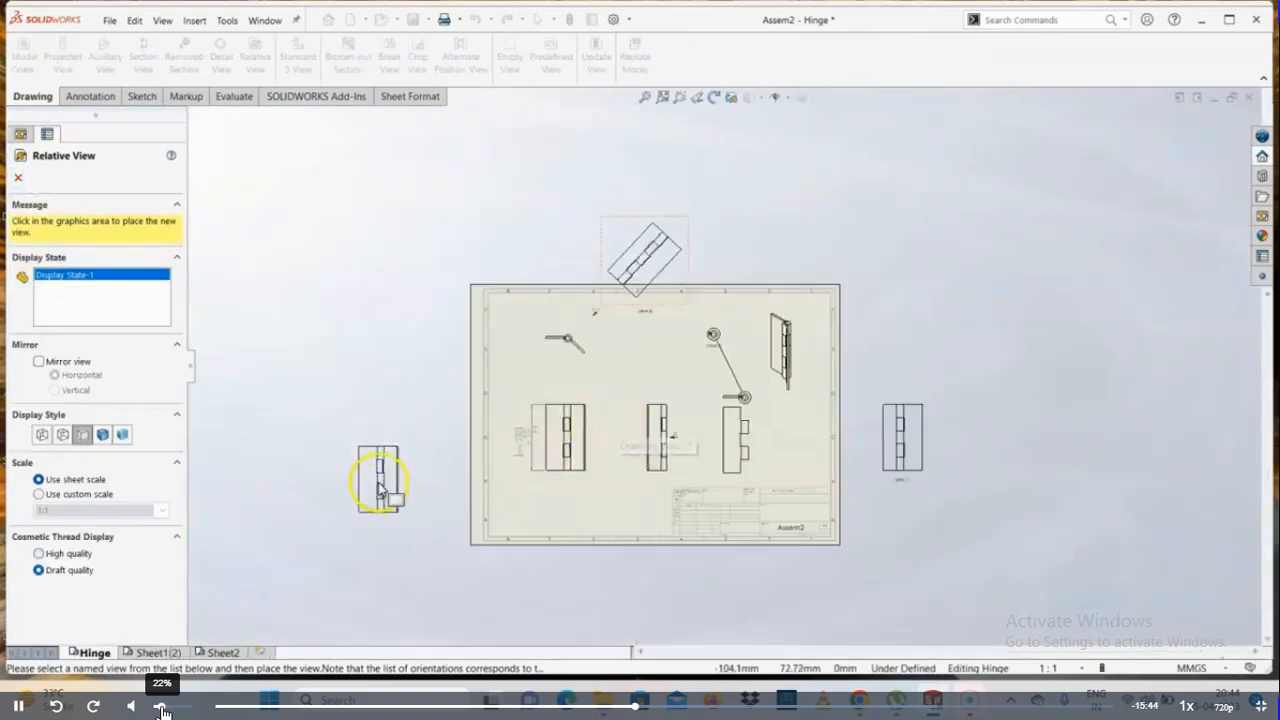
{"action": "scroll", "coordinate": [371, 465], "scroll_direction": "down", "scroll_amount": 3}
{"action": "left_click", "coordinate": [414, 449]}
{"action": "scroll", "coordinate": [468, 453], "scroll_direction": "down", "scroll_amount": 3}
{"action": "scroll", "coordinate": [469, 452], "scroll_direction": "down", "scroll_amount": 3}
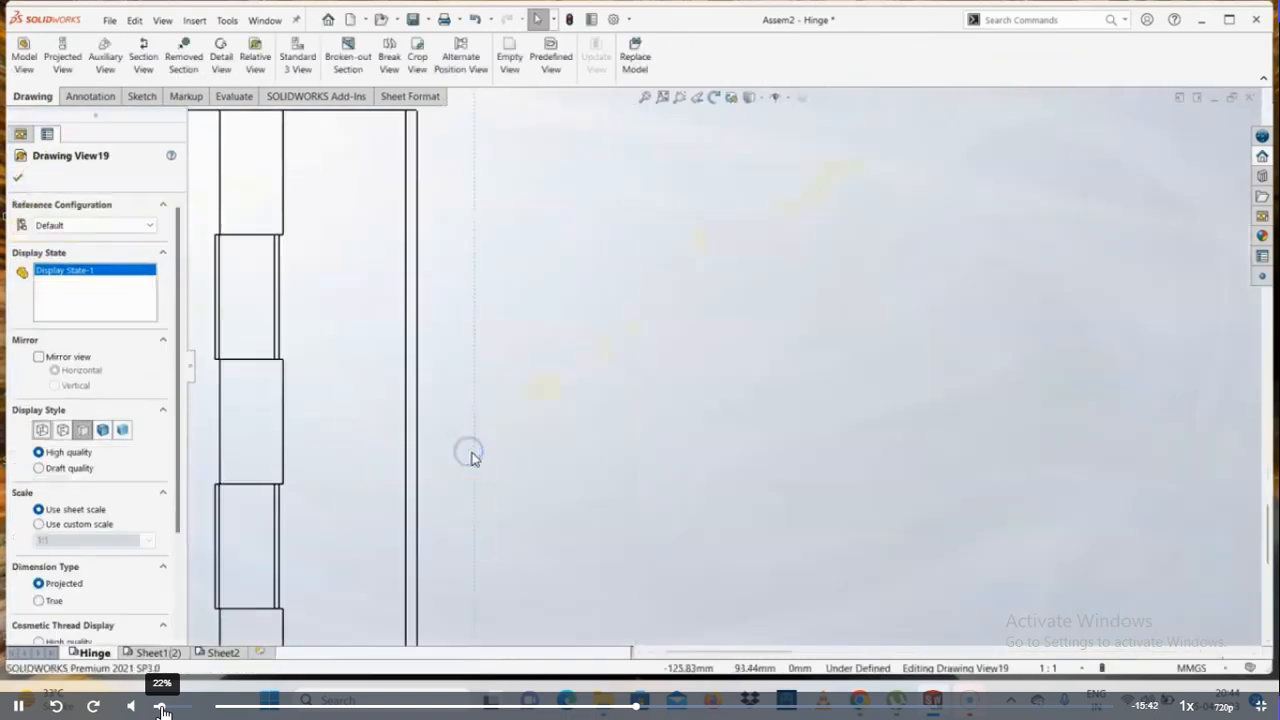
{"action": "scroll", "coordinate": [605, 428], "scroll_direction": "up", "scroll_amount": 4}
{"action": "scroll", "coordinate": [609, 353], "scroll_direction": "down", "scroll_amount": 2}
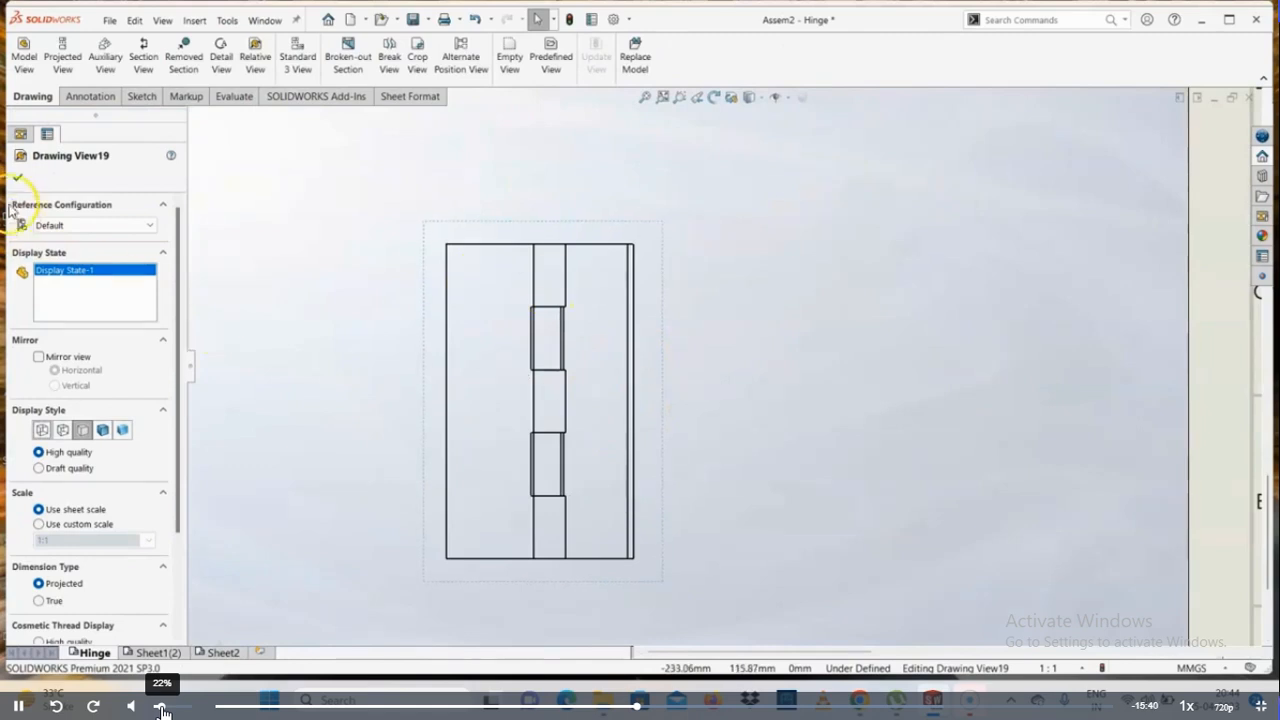
{"action": "key", "text": "Escape"}
{"action": "scroll", "coordinate": [646, 416], "scroll_direction": "down", "scroll_amount": 2}
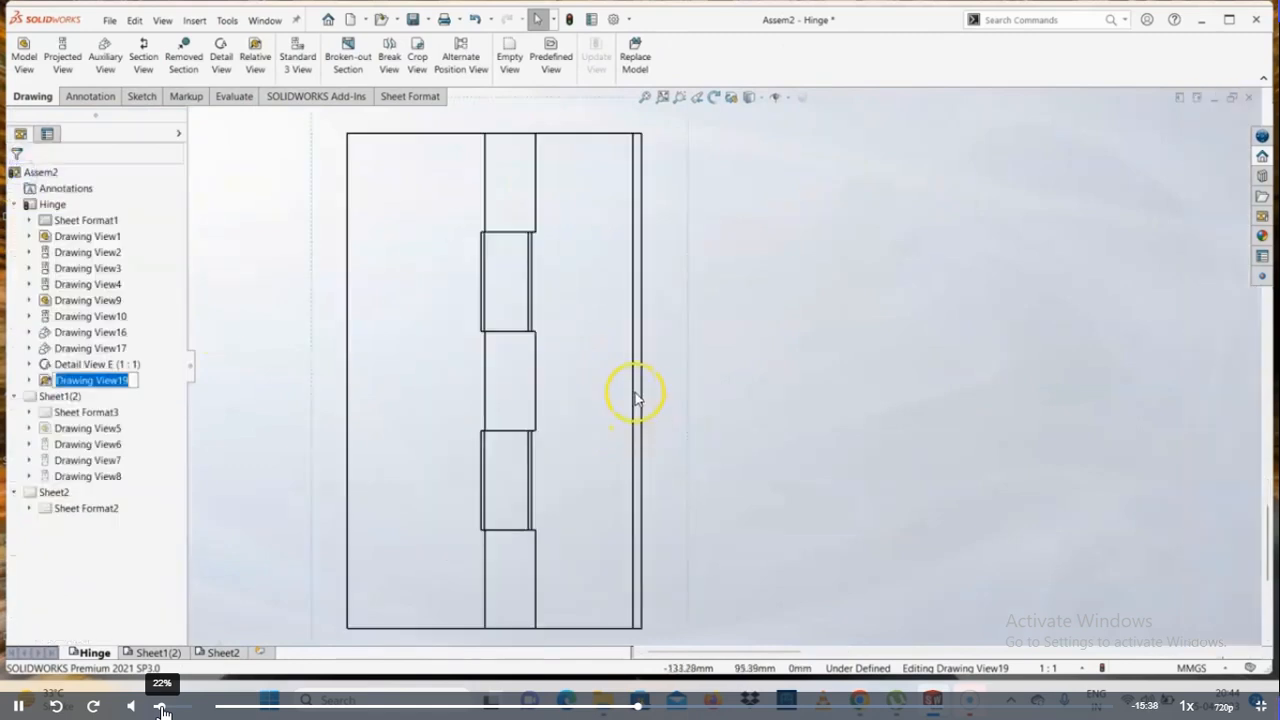
{"action": "scroll", "coordinate": [640, 400], "scroll_direction": "up", "scroll_amount": 7}
{"action": "left_click", "coordinate": [826, 523]}
{"action": "left_click", "coordinate": [911, 463]}
Insert the standard three views of Assem2 in the Default configuration on the Hinge sheet
{"action": "scroll", "coordinate": [1037, 368], "scroll_direction": "down", "scroll_amount": 2}
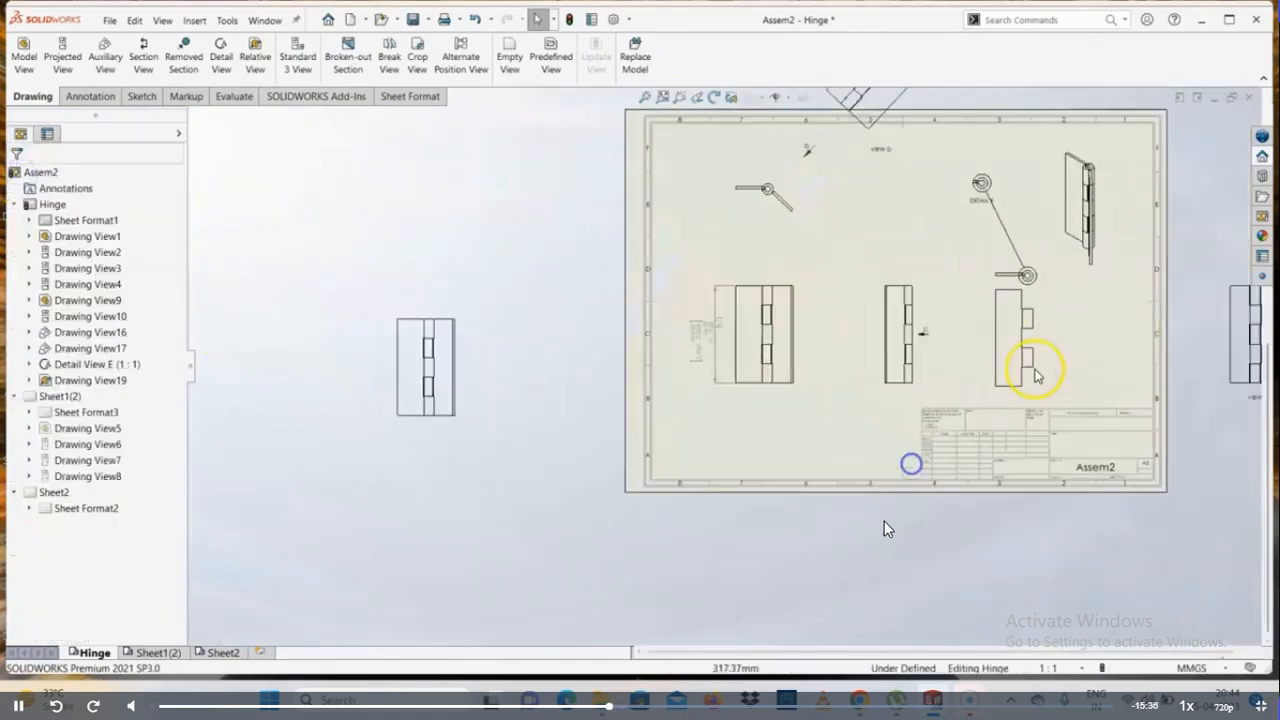
{"action": "scroll", "coordinate": [686, 398], "scroll_direction": "down", "scroll_amount": 1}
{"action": "scroll", "coordinate": [690, 396], "scroll_direction": "up", "scroll_amount": 1}
{"action": "scroll", "coordinate": [811, 348], "scroll_direction": "down", "scroll_amount": 2}
{"action": "scroll", "coordinate": [763, 306], "scroll_direction": "down", "scroll_amount": 3}
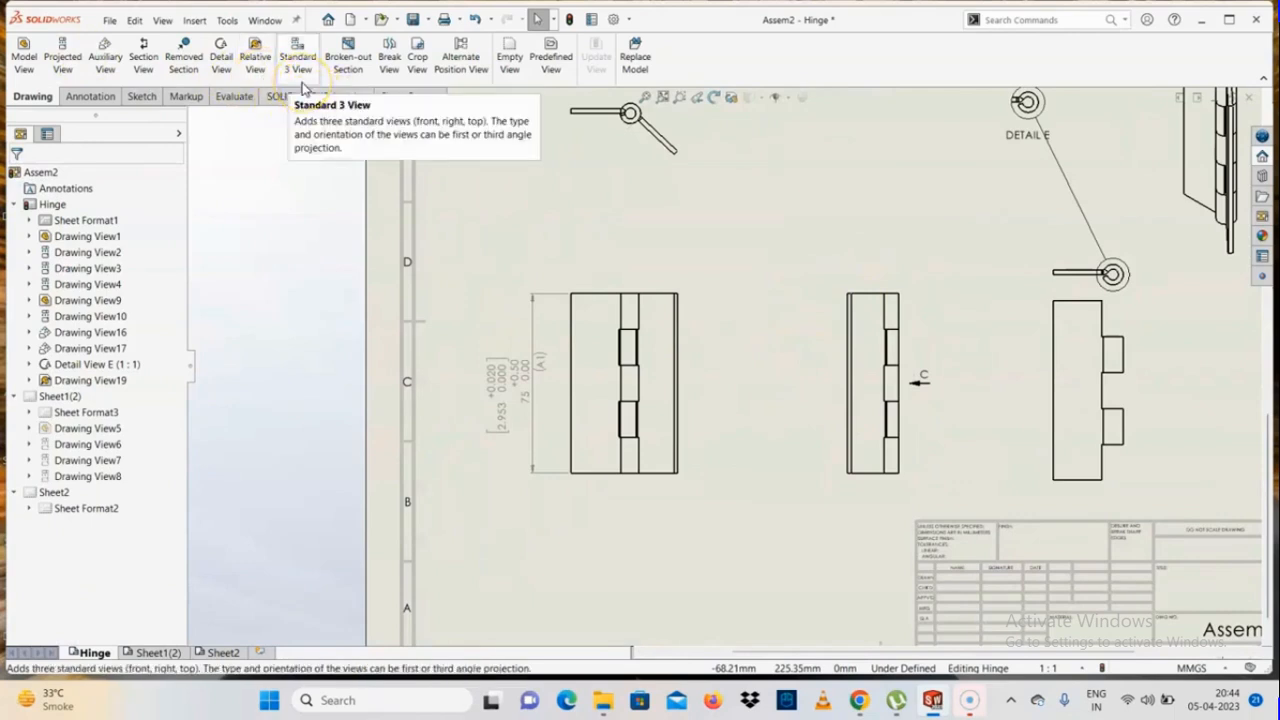
{"action": "key", "text": "f"}
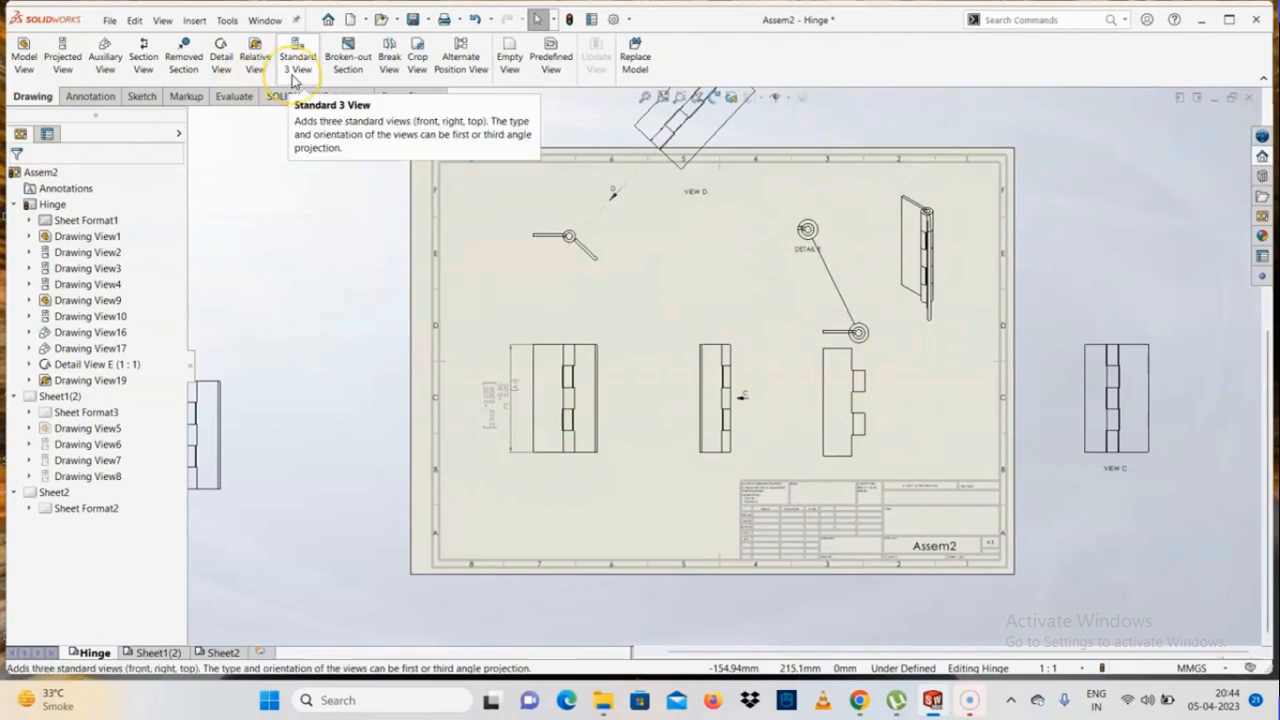
{"action": "left_click", "coordinate": [296, 62]}
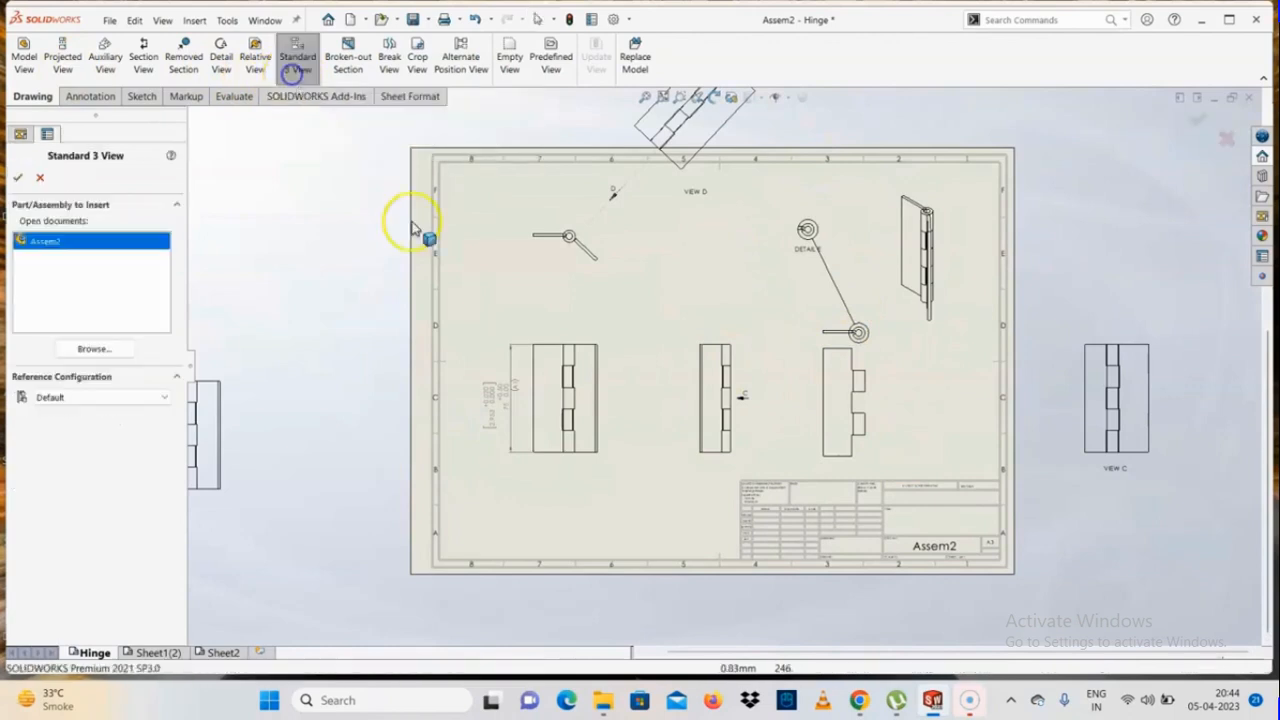
{"action": "left_click", "coordinate": [100, 397]}
{"action": "left_click", "coordinate": [100, 408]}
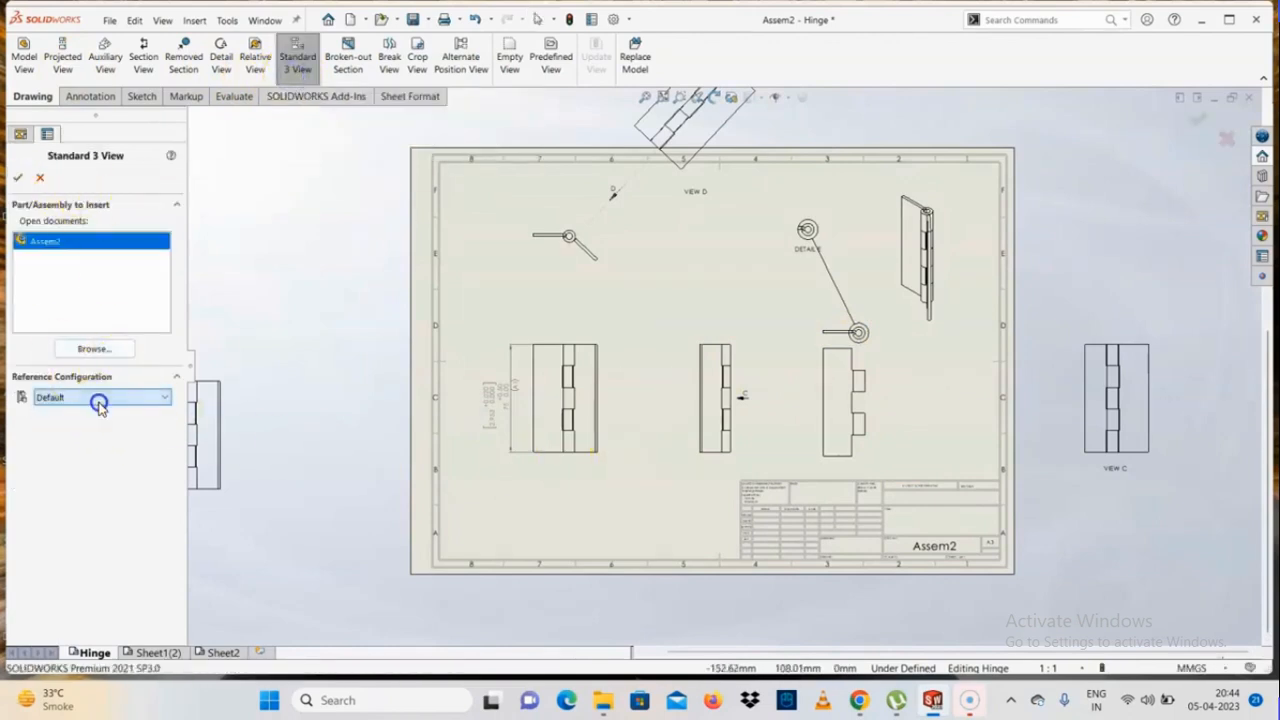
{"action": "scroll", "coordinate": [240, 335], "scroll_direction": "up", "scroll_amount": 3}
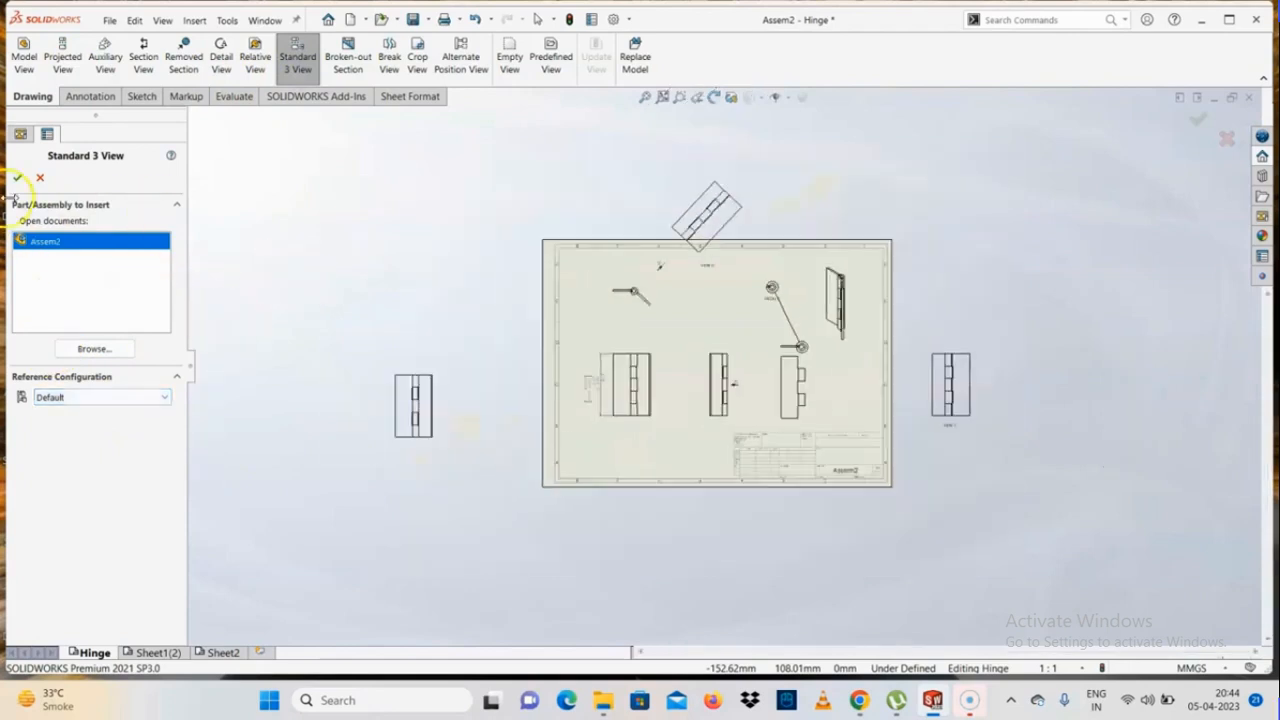
{"action": "left_click", "coordinate": [20, 177]}
{"action": "scroll", "coordinate": [380, 380], "scroll_direction": "up", "scroll_amount": 1}
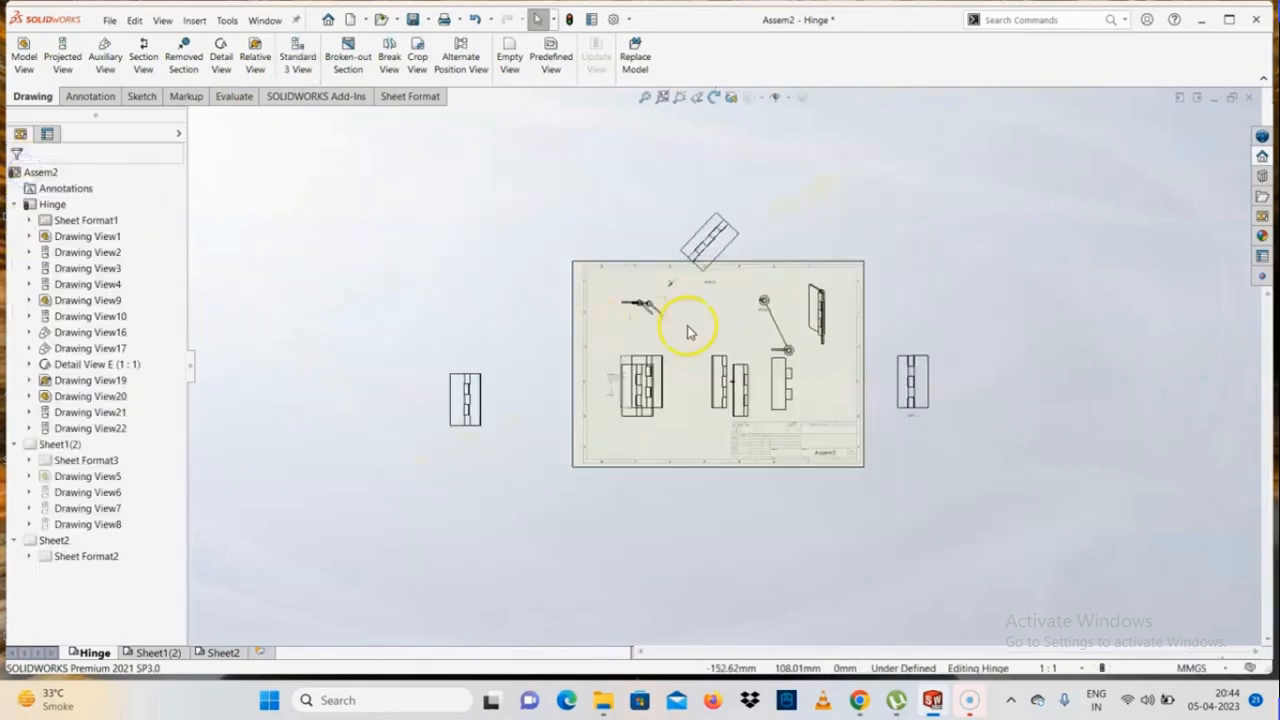
Move the new standard front view and its aligned views clear of the existing views, with the front view above the sheet border
{"action": "scroll", "coordinate": [700, 330], "scroll_direction": "down", "scroll_amount": 3}
{"action": "scroll", "coordinate": [648, 312], "scroll_direction": "down", "scroll_amount": 2}
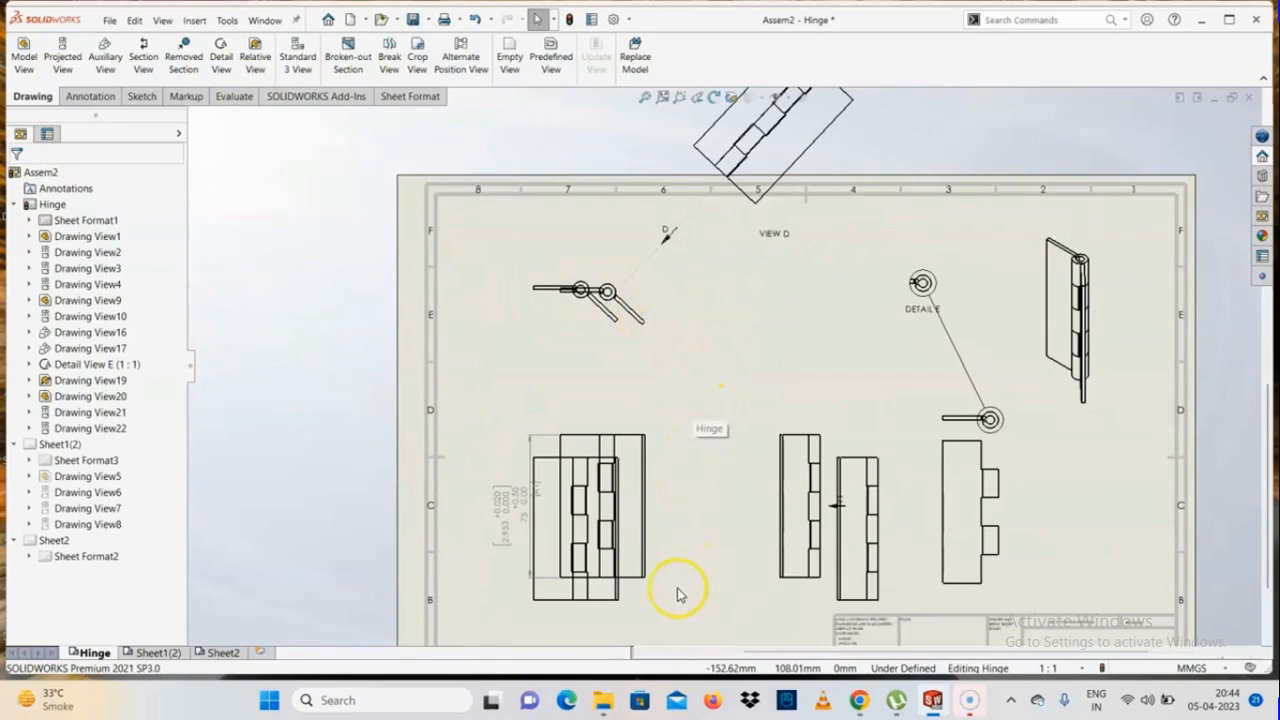
{"action": "scroll", "coordinate": [677, 591], "scroll_direction": "down", "scroll_amount": 2}
{"action": "scroll", "coordinate": [640, 591], "scroll_direction": "down", "scroll_amount": 2}
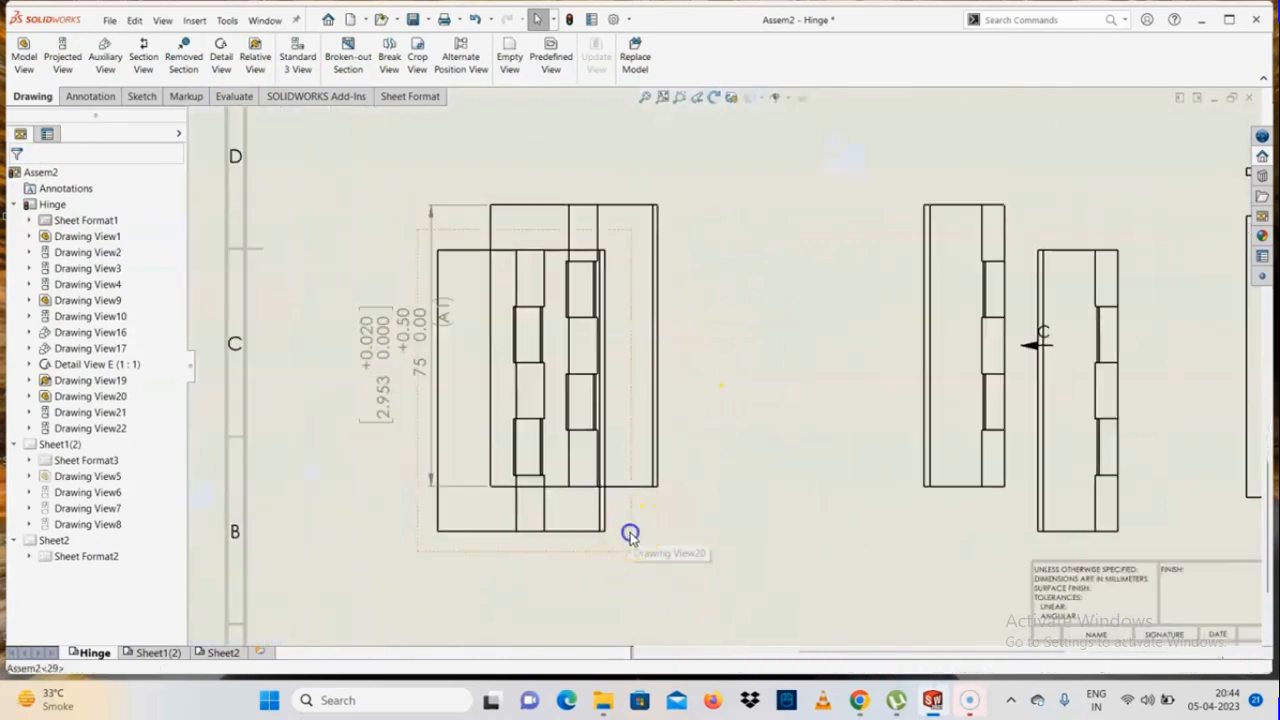
{"action": "mouse_move", "coordinate": [629, 531]}
{"action": "left_mouse_down"}
{"action": "mouse_move", "coordinate": [429, 571]}
{"action": "mouse_move", "coordinate": [961, 418]}
{"action": "mouse_move", "coordinate": [880, 363]}
{"action": "left_mouse_up"}
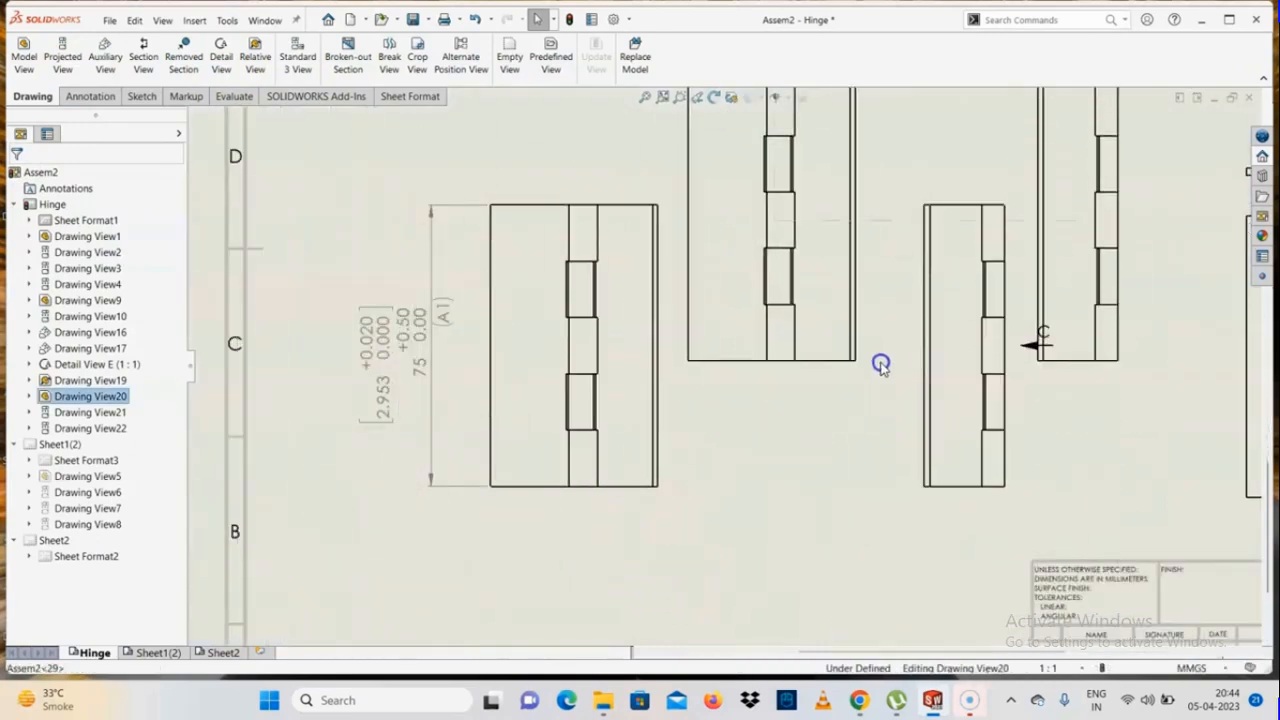
{"action": "scroll", "coordinate": [851, 309], "scroll_direction": "up", "scroll_amount": 5}
{"action": "mouse_move", "coordinate": [665, 190]}
{"action": "left_mouse_down"}
{"action": "mouse_move", "coordinate": [689, 163]}
{"action": "mouse_move", "coordinate": [643, 169]}
{"action": "mouse_move", "coordinate": [620, 129]}
{"action": "mouse_move", "coordinate": [572, 155]}
{"action": "mouse_move", "coordinate": [640, 120]}
{"action": "left_mouse_up"}
{"action": "scroll", "coordinate": [689, 197], "scroll_direction": "down", "scroll_amount": 2}
{"action": "scroll", "coordinate": [604, 325], "scroll_direction": "up", "scroll_amount": 4}
{"action": "scroll", "coordinate": [604, 325], "scroll_direction": "down", "scroll_amount": 2}
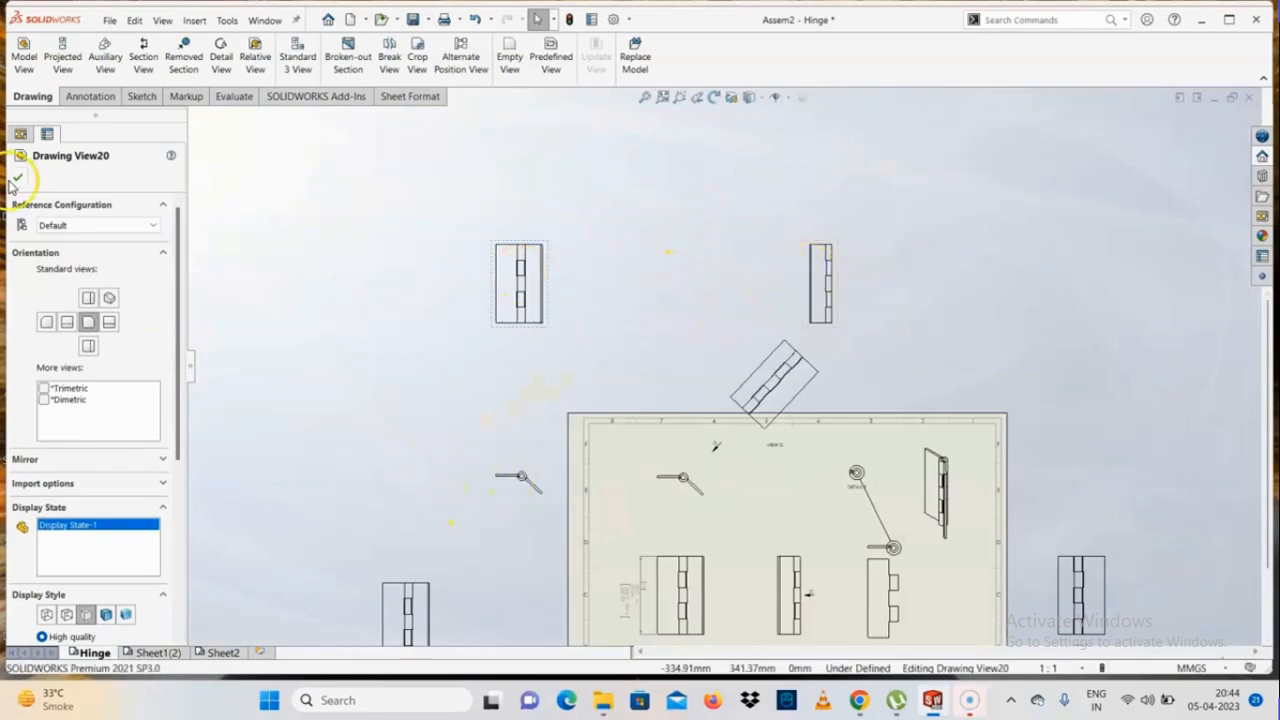
{"action": "left_click", "coordinate": [14, 180]}
Delete the new standard front, side and top views from the Hinge sheet
{"action": "left_click", "coordinate": [408, 374]}
{"action": "left_click", "coordinate": [526, 335]}
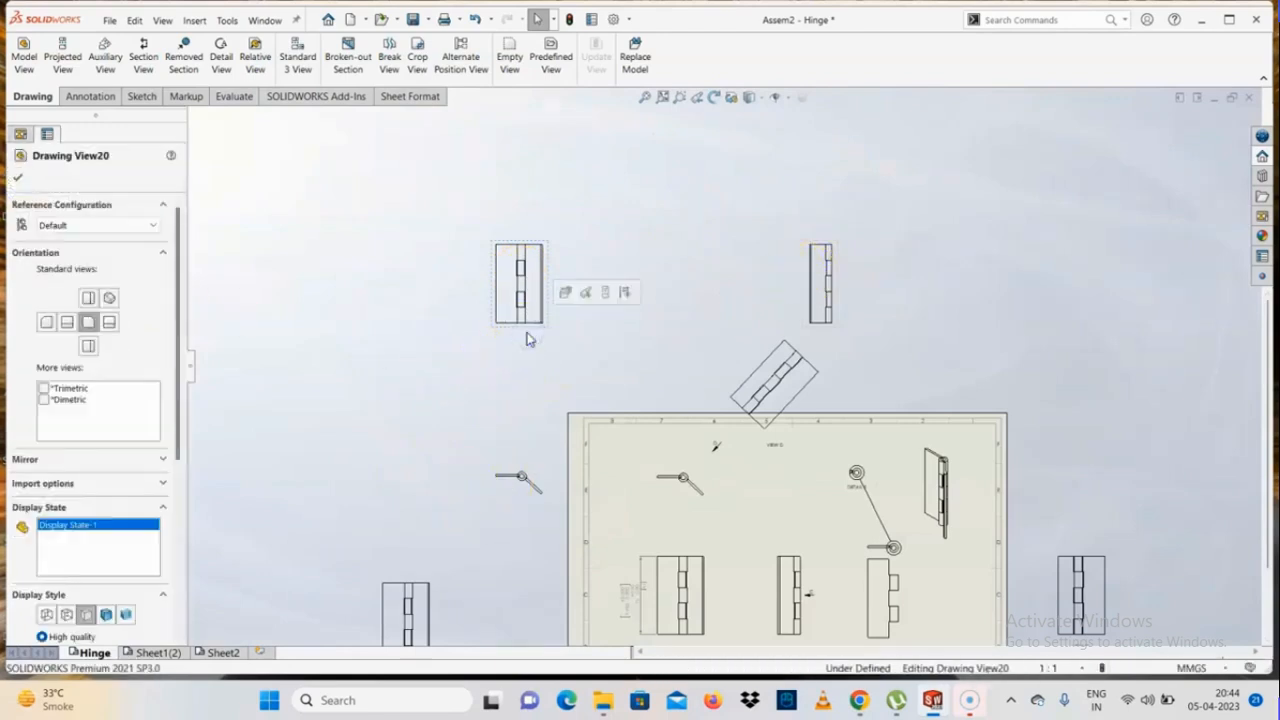
{"action": "key", "text": "Delete"}
{"action": "key", "text": "Return"}
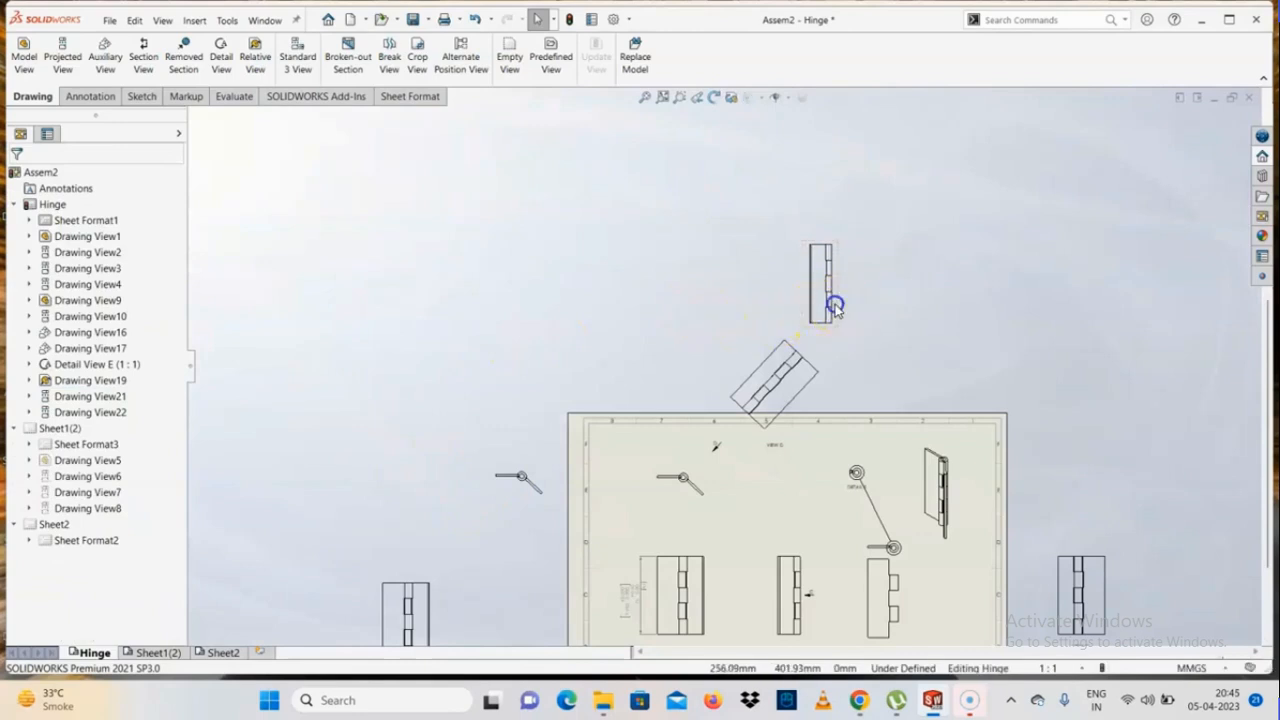
{"action": "left_click", "coordinate": [835, 307]}
{"action": "key", "text": "Delete"}
{"action": "key", "text": "Return"}
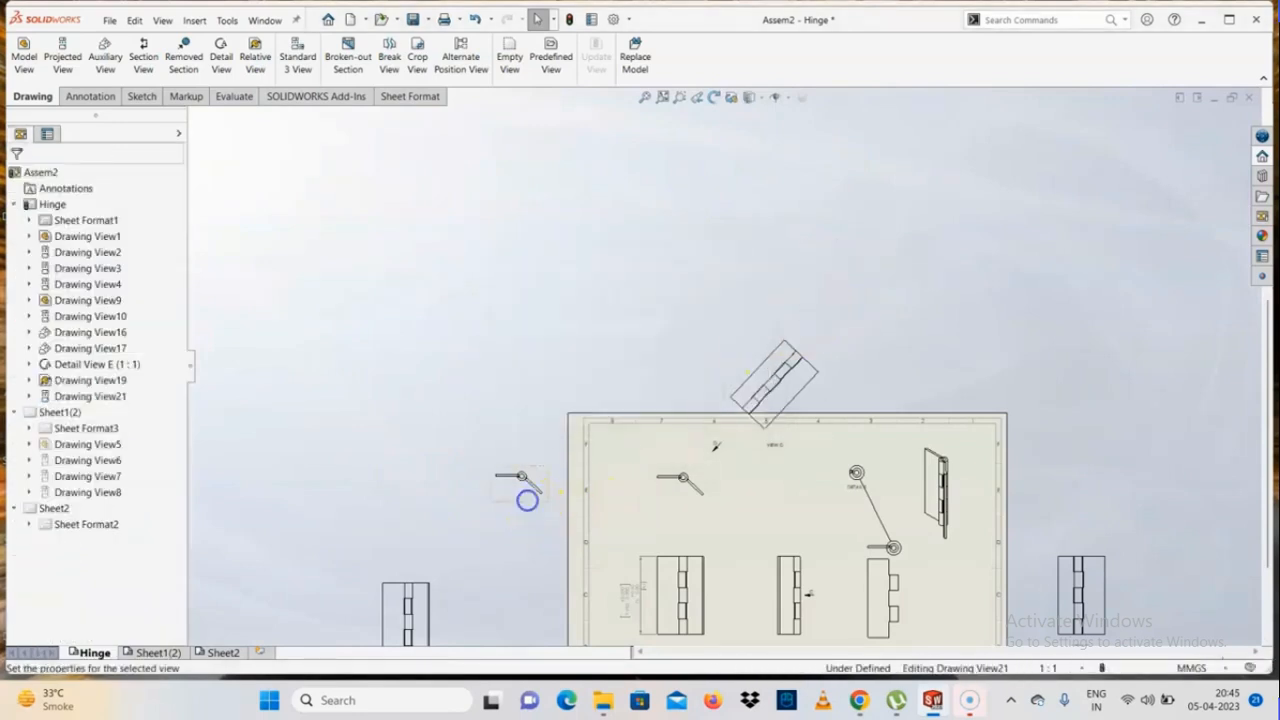
{"action": "left_click", "coordinate": [527, 500]}
{"action": "key", "text": "Delete"}
{"action": "key", "text": "Return"}
Start a broken-out section and sketch a closed spline around the lower end of the assembly's side view
{"action": "scroll", "coordinate": [850, 480], "scroll_direction": "up", "scroll_amount": 2}
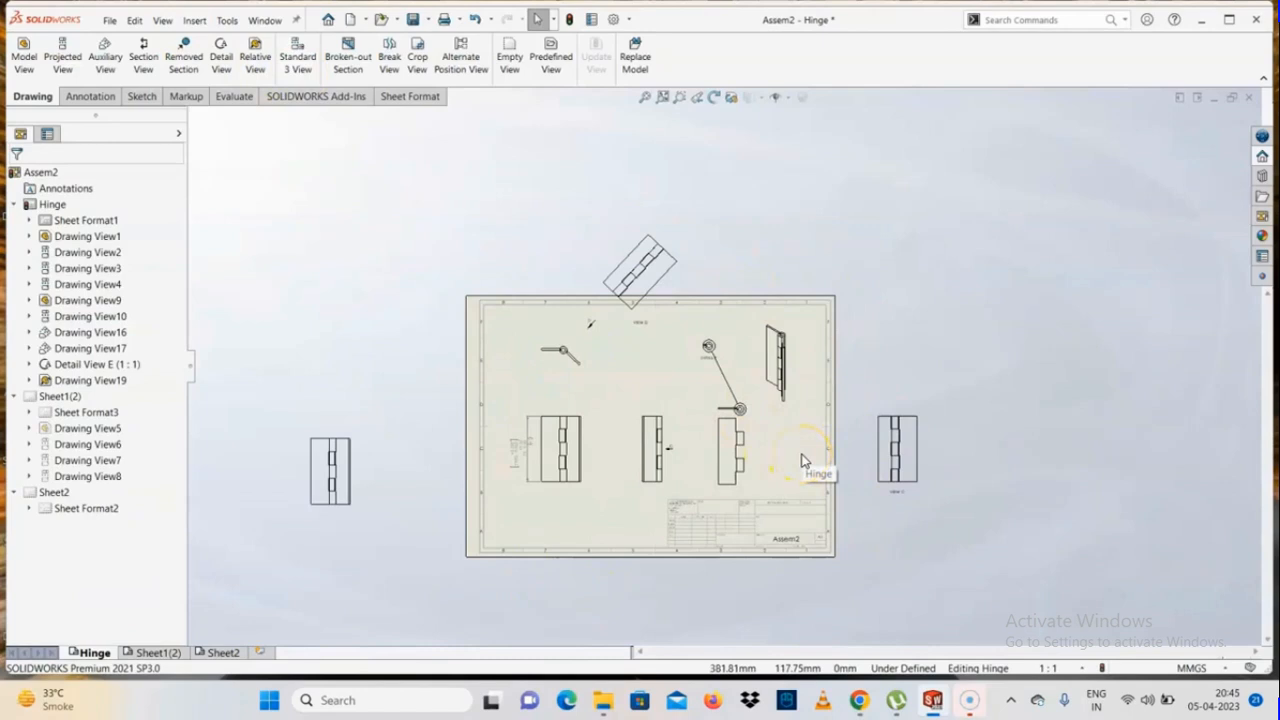
{"action": "scroll", "coordinate": [802, 462], "scroll_direction": "down", "scroll_amount": 1}
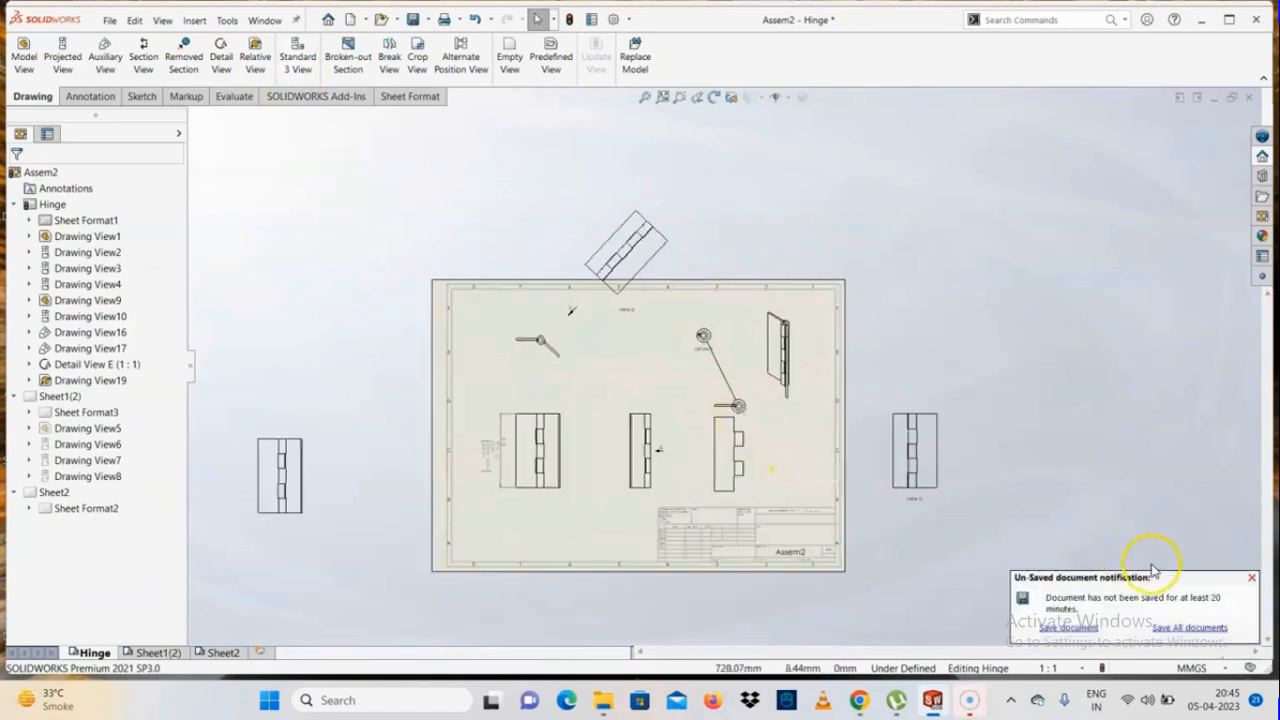
{"action": "scroll", "coordinate": [1066, 540], "scroll_direction": "down", "scroll_amount": 1}
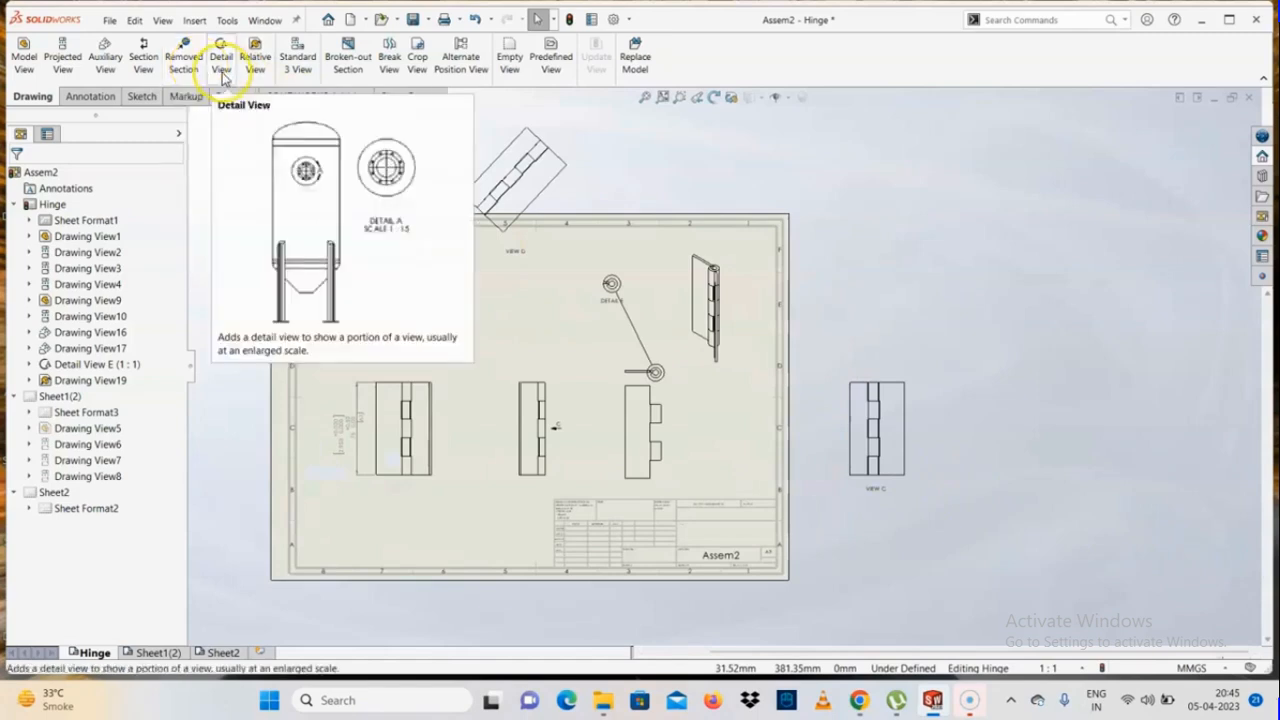
{"action": "left_click", "coordinate": [348, 62]}
{"action": "scroll", "coordinate": [455, 484], "scroll_direction": "down", "scroll_amount": 2}
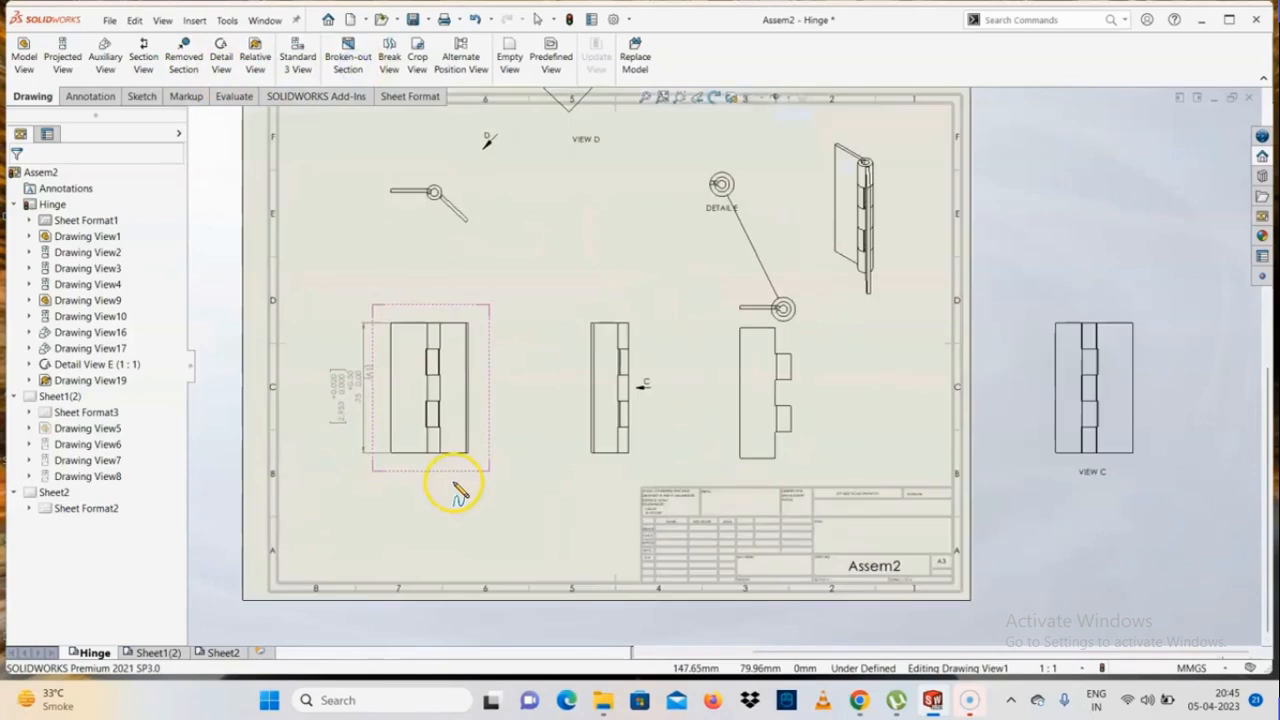
{"action": "scroll", "coordinate": [551, 423], "scroll_direction": "down", "scroll_amount": 2}
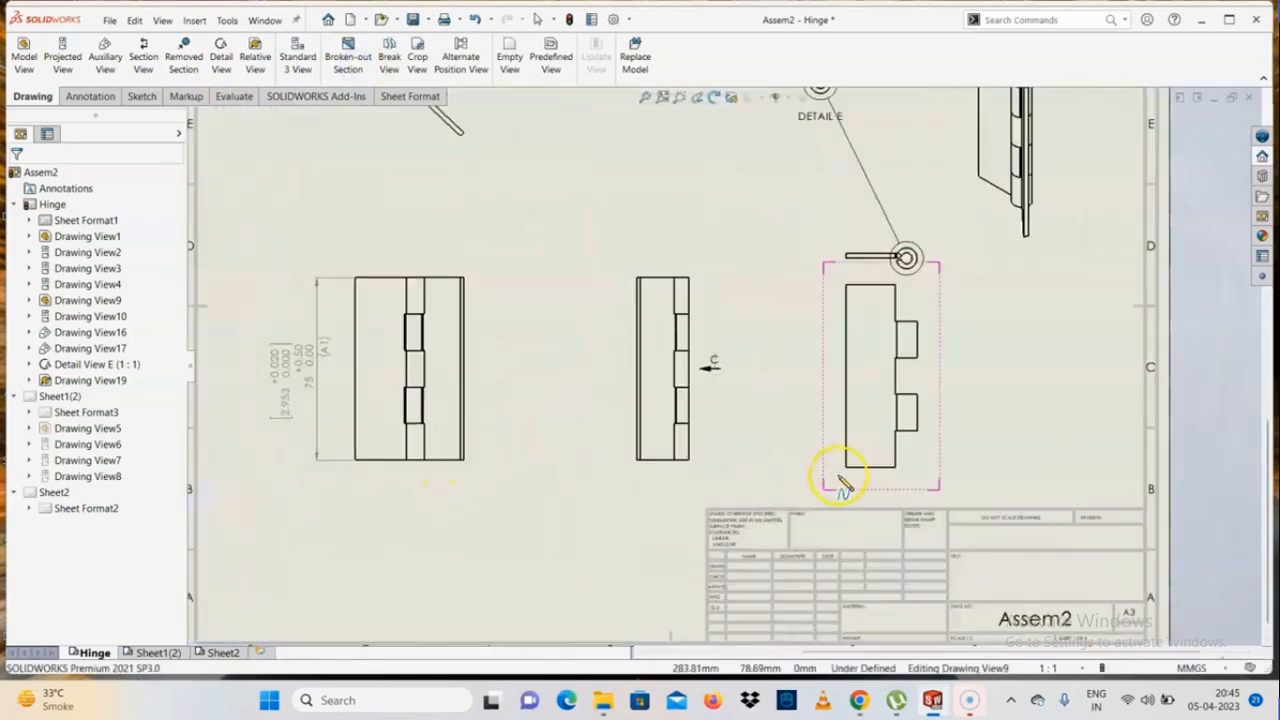
{"action": "scroll", "coordinate": [651, 451], "scroll_direction": "down", "scroll_amount": 2}
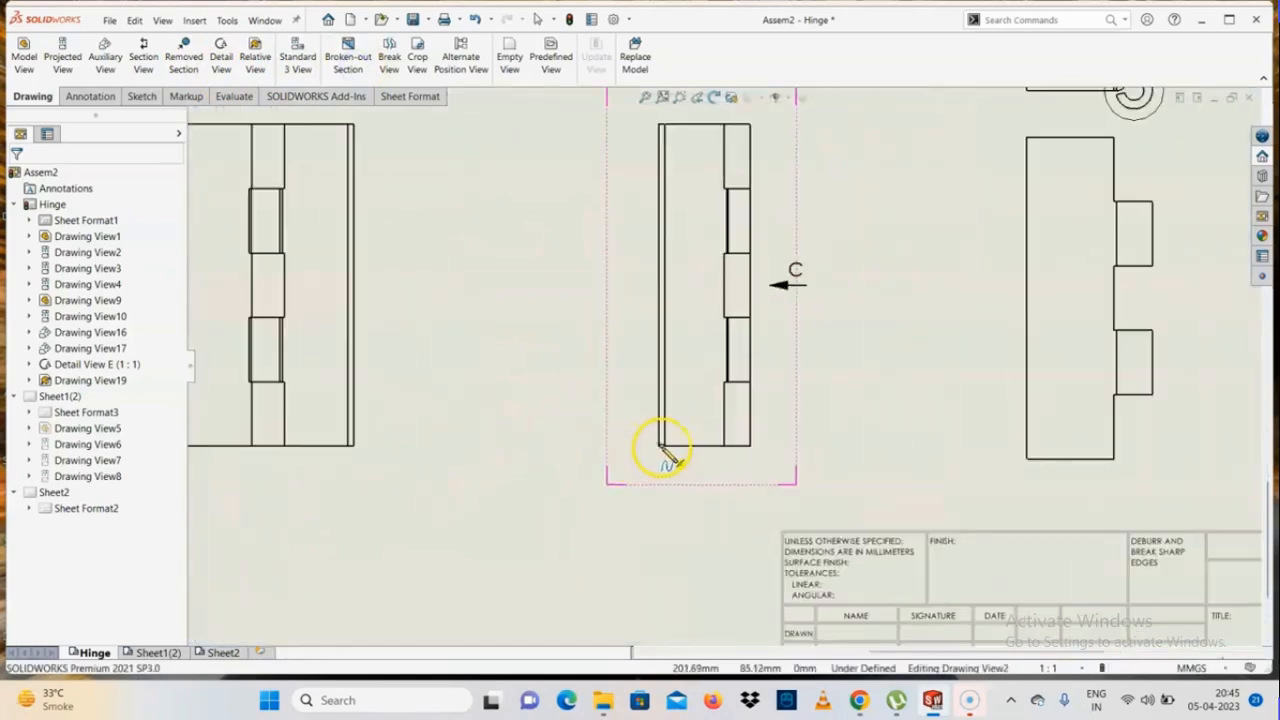
{"action": "left_click", "coordinate": [662, 449]}
{"action": "left_click", "coordinate": [750, 447]}
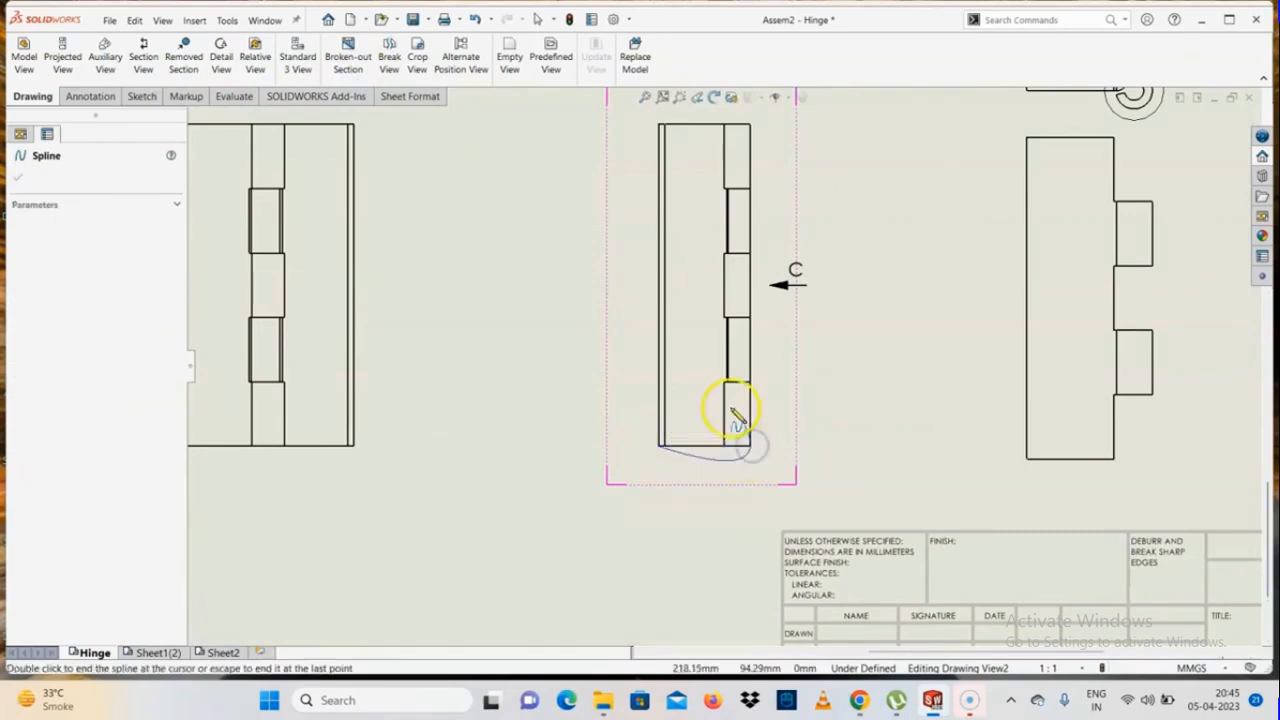
{"action": "left_click", "coordinate": [755, 410]}
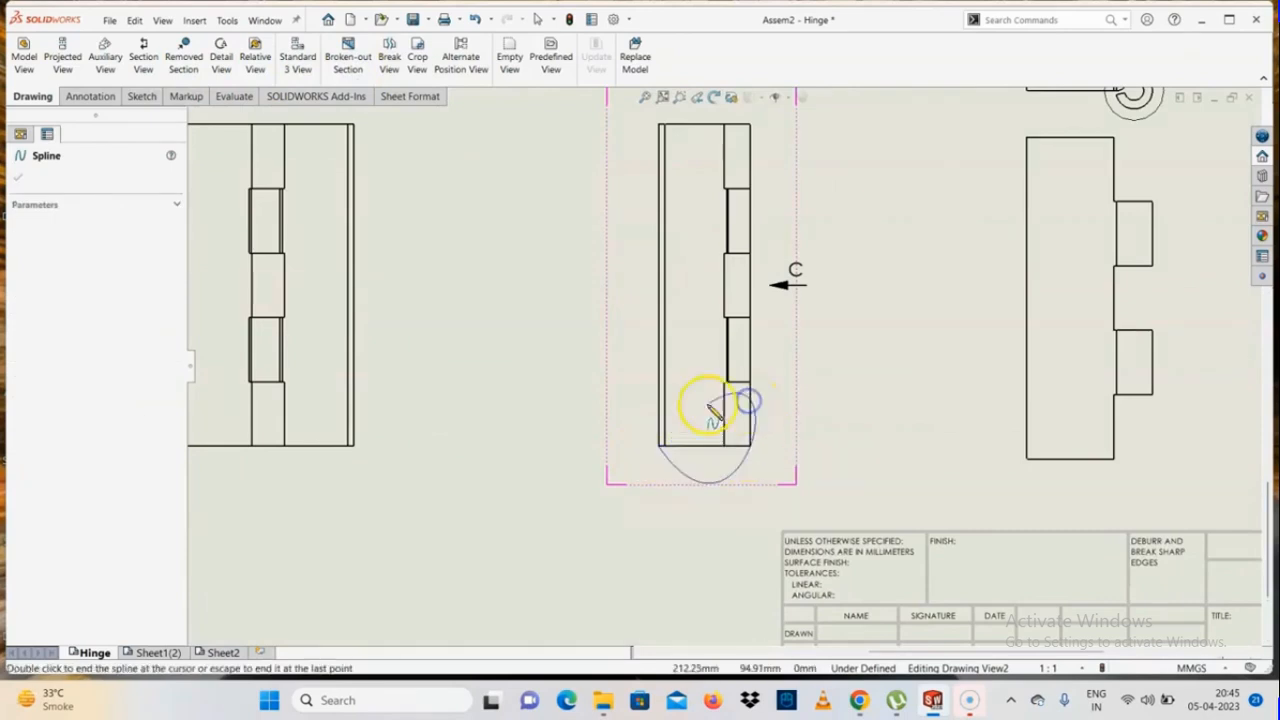
{"action": "left_click", "coordinate": [661, 448]}
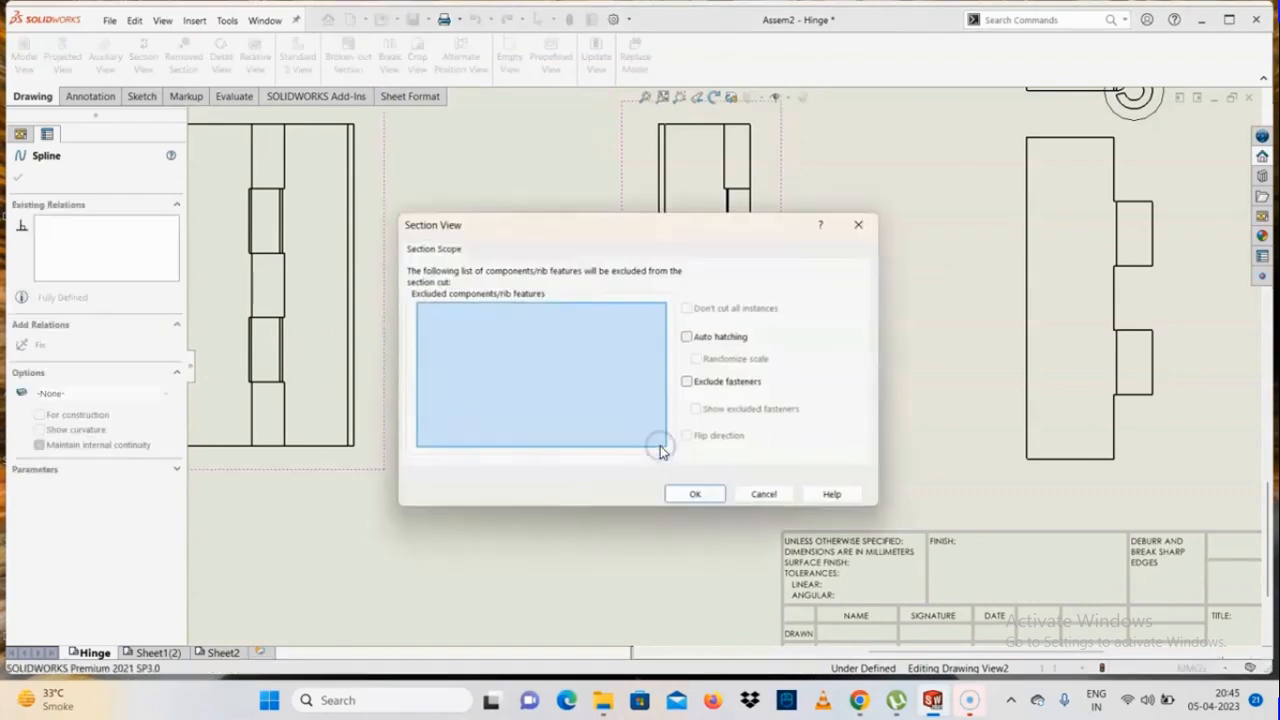
Accept the section scope without exclusions and create the broken-out section, using the side view's lower edge as the depth reference
{"action": "left_click", "coordinate": [696, 495]}
{"action": "scroll", "coordinate": [731, 395], "scroll_direction": "up", "scroll_amount": 5}
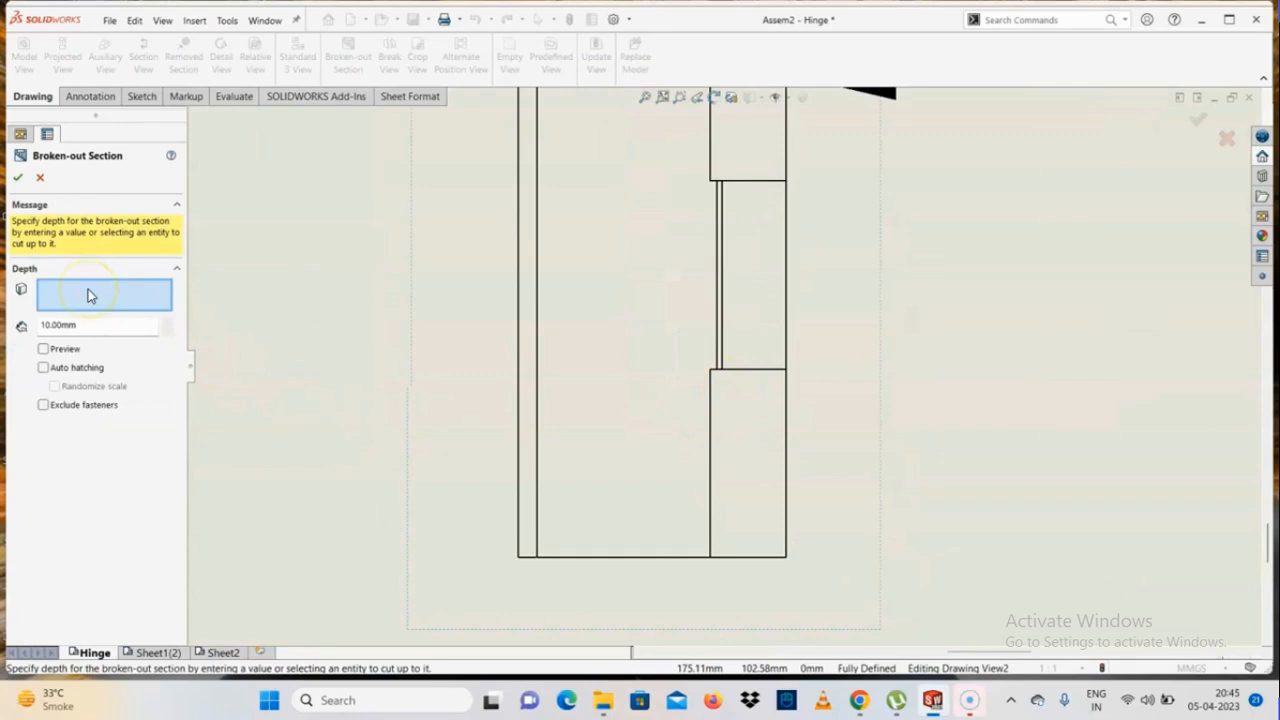
{"action": "left_click", "coordinate": [621, 496]}
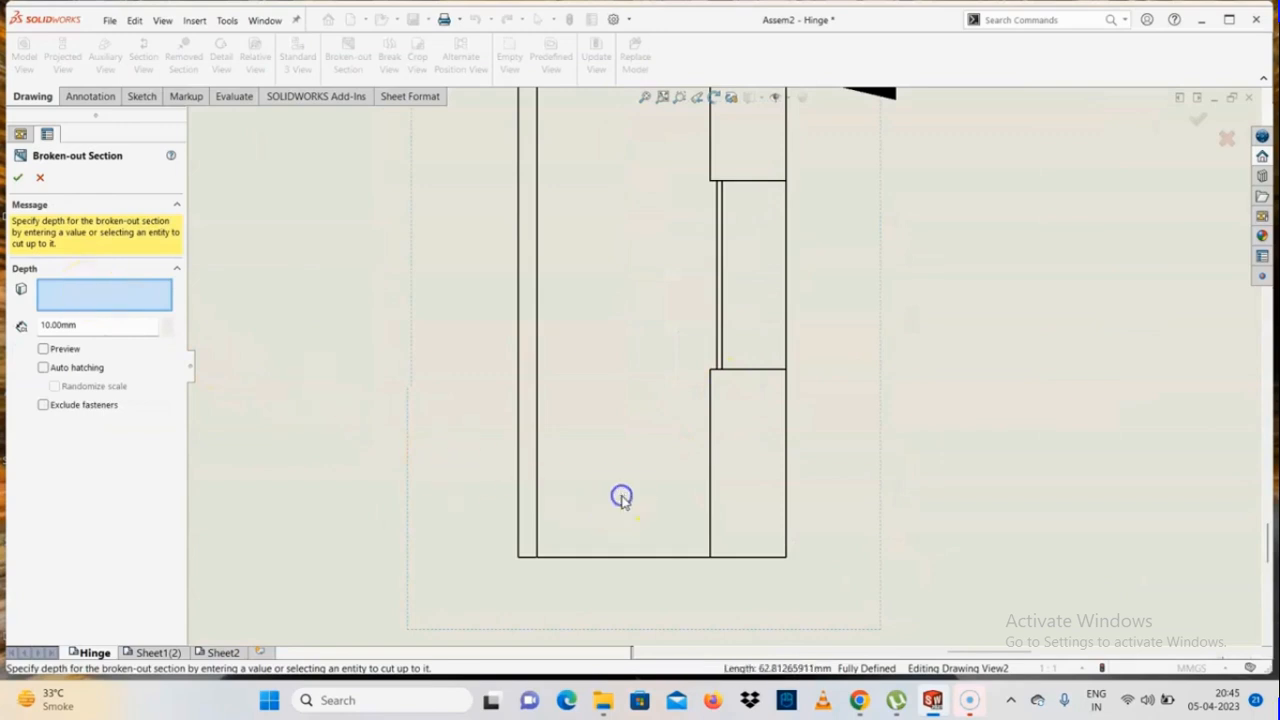
{"action": "left_click", "coordinate": [607, 558]}
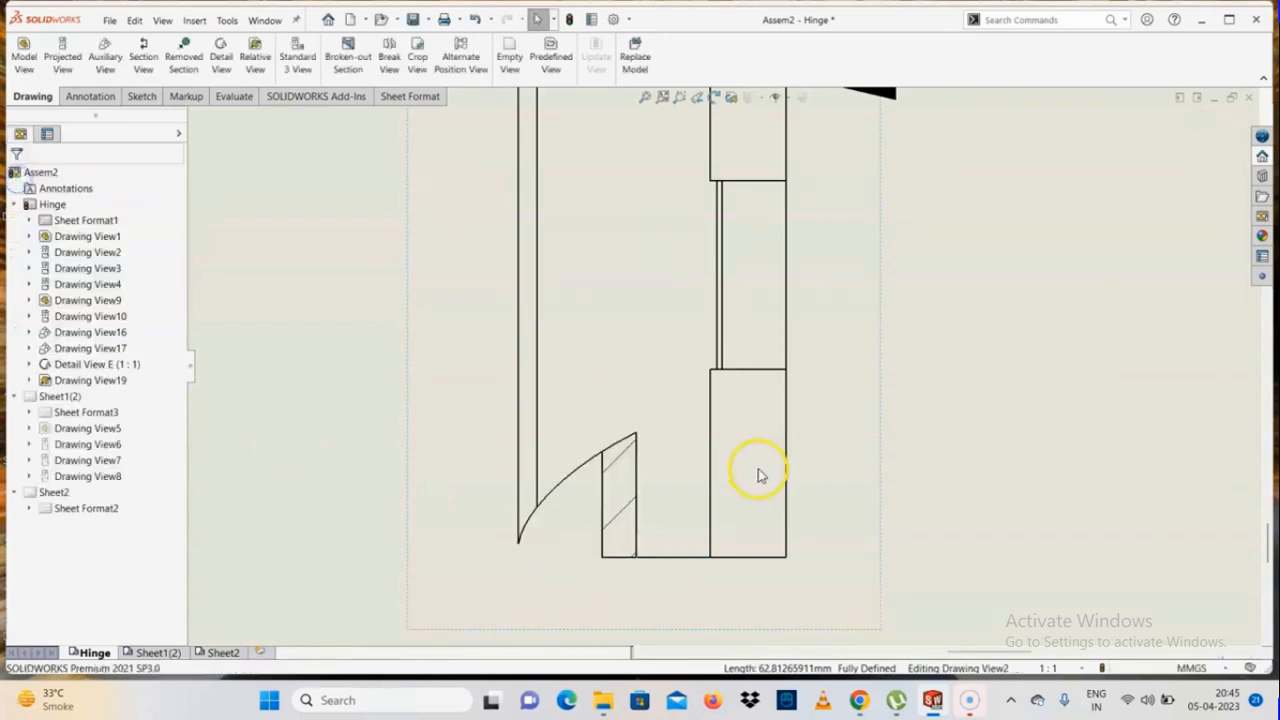
{"action": "scroll", "coordinate": [725, 420], "scroll_direction": "up", "scroll_amount": 3}
{"action": "scroll", "coordinate": [705, 422], "scroll_direction": "down", "scroll_amount": 7}
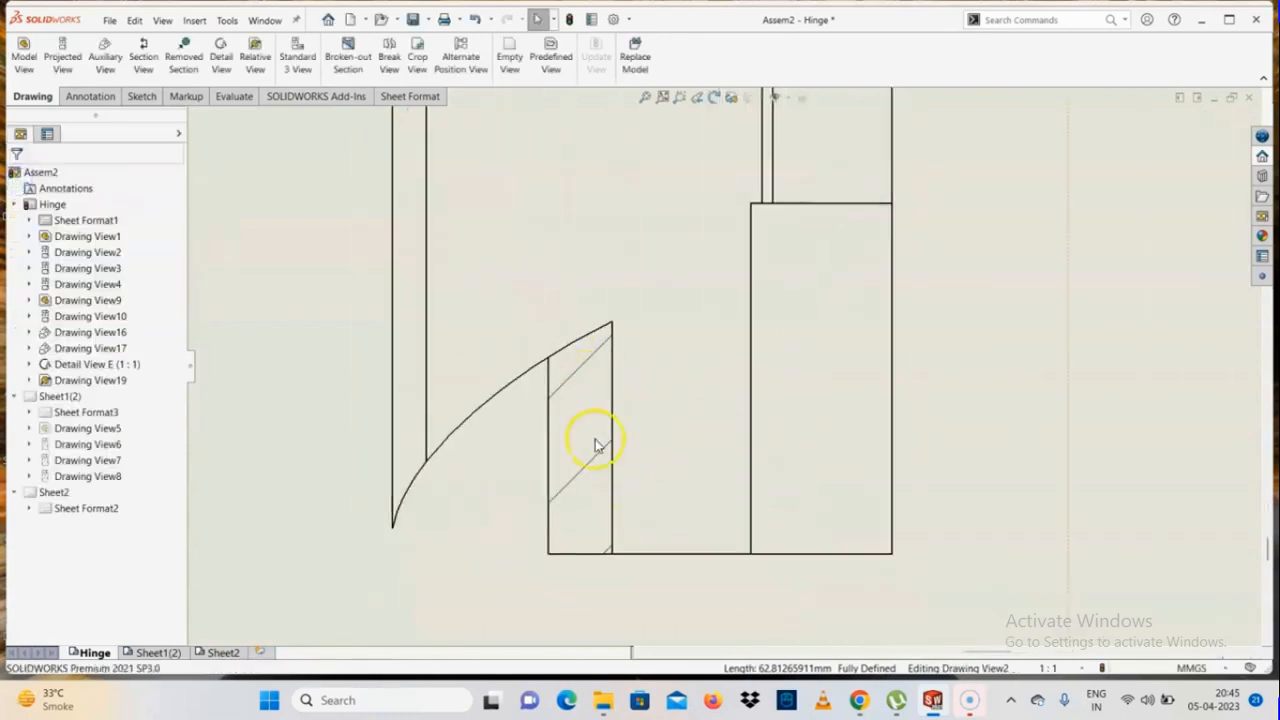
Examine the cut boundary and hatching of the broken-out section at the lower end of the assembly's side view
{"action": "scroll", "coordinate": [595, 445], "scroll_direction": "down", "scroll_amount": 2}
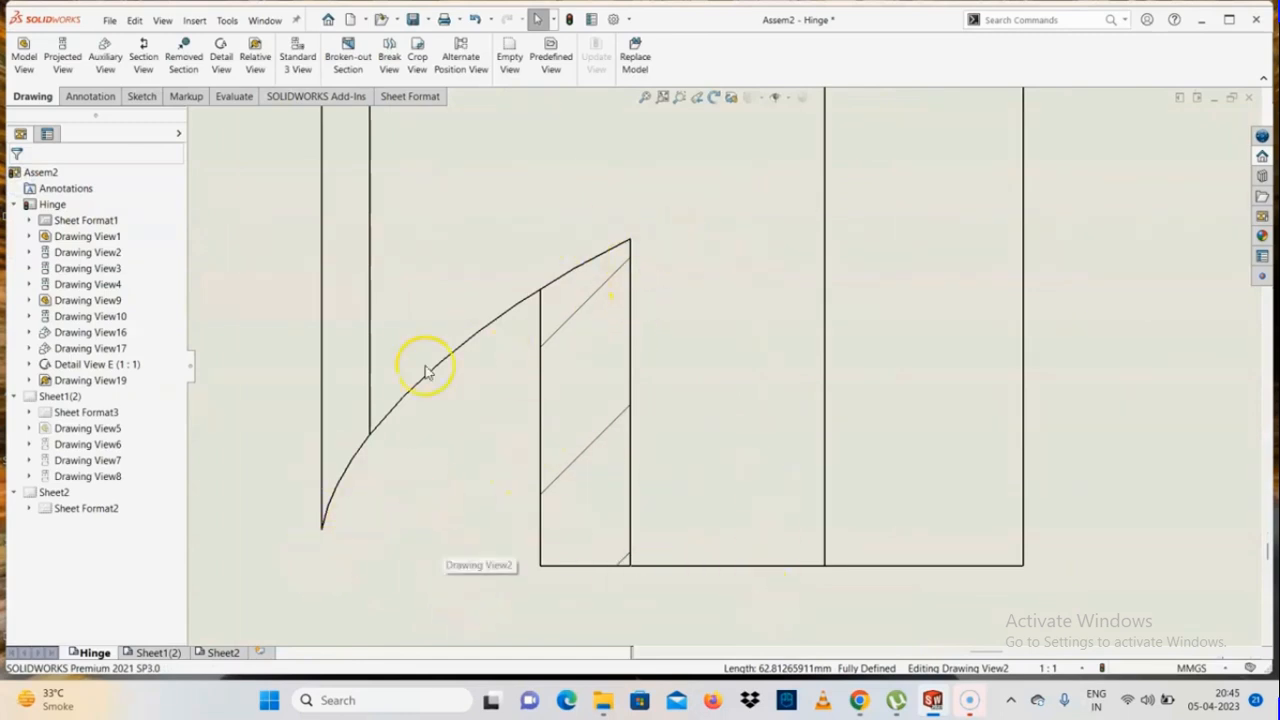
{"action": "scroll", "coordinate": [628, 478], "scroll_direction": "down", "scroll_amount": 2}
{"action": "scroll", "coordinate": [694, 380], "scroll_direction": "up", "scroll_amount": 6}
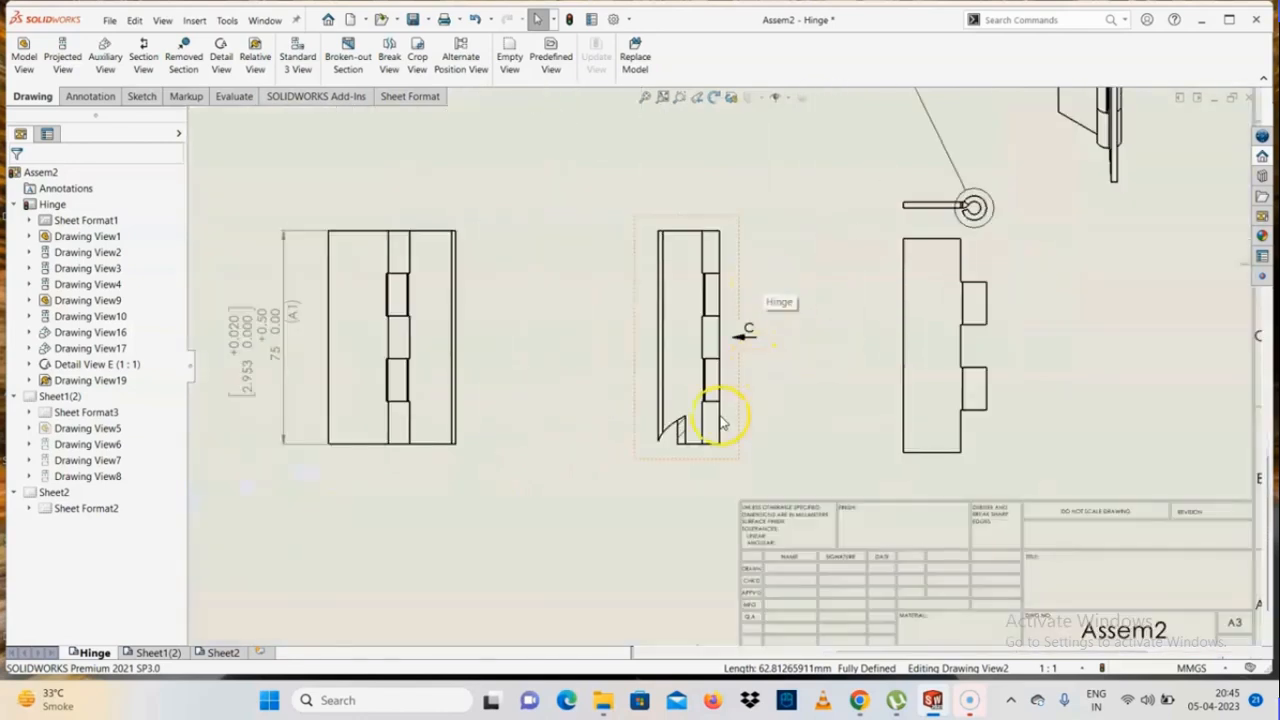
{"action": "scroll", "coordinate": [722, 422], "scroll_direction": "down", "scroll_amount": 5}
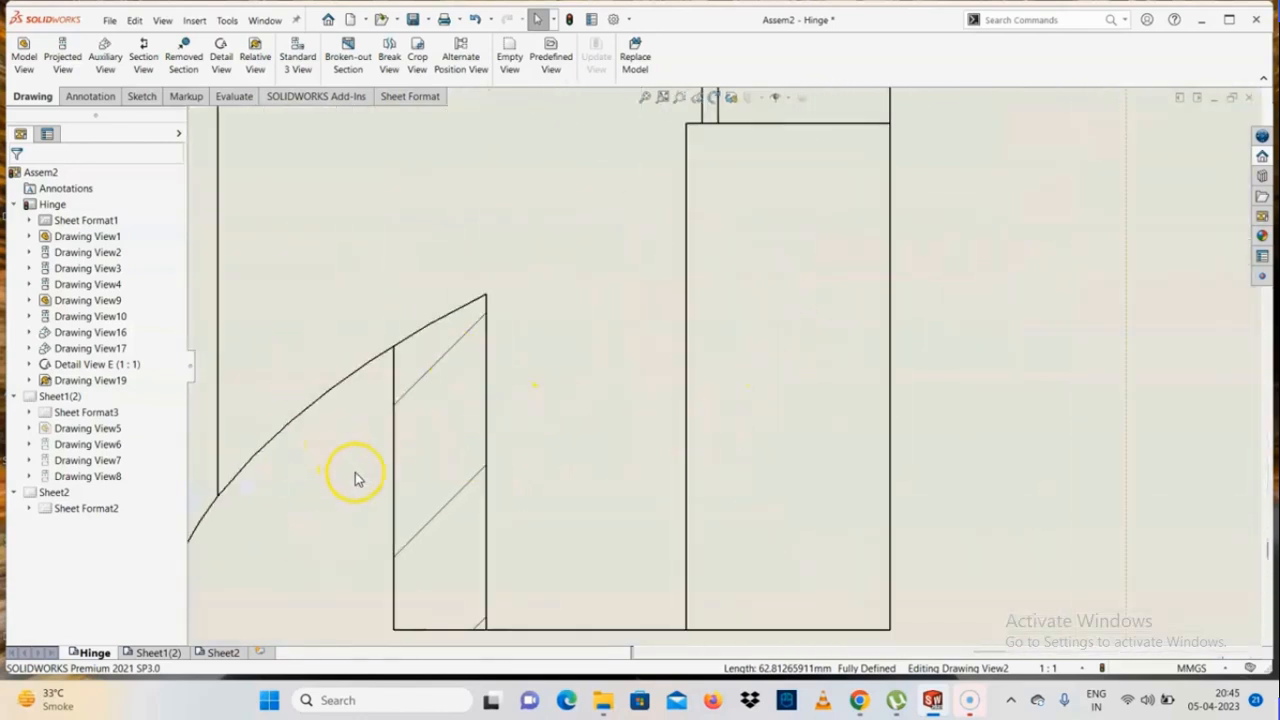
{"action": "scroll", "coordinate": [390, 476], "scroll_direction": "up", "scroll_amount": 5}
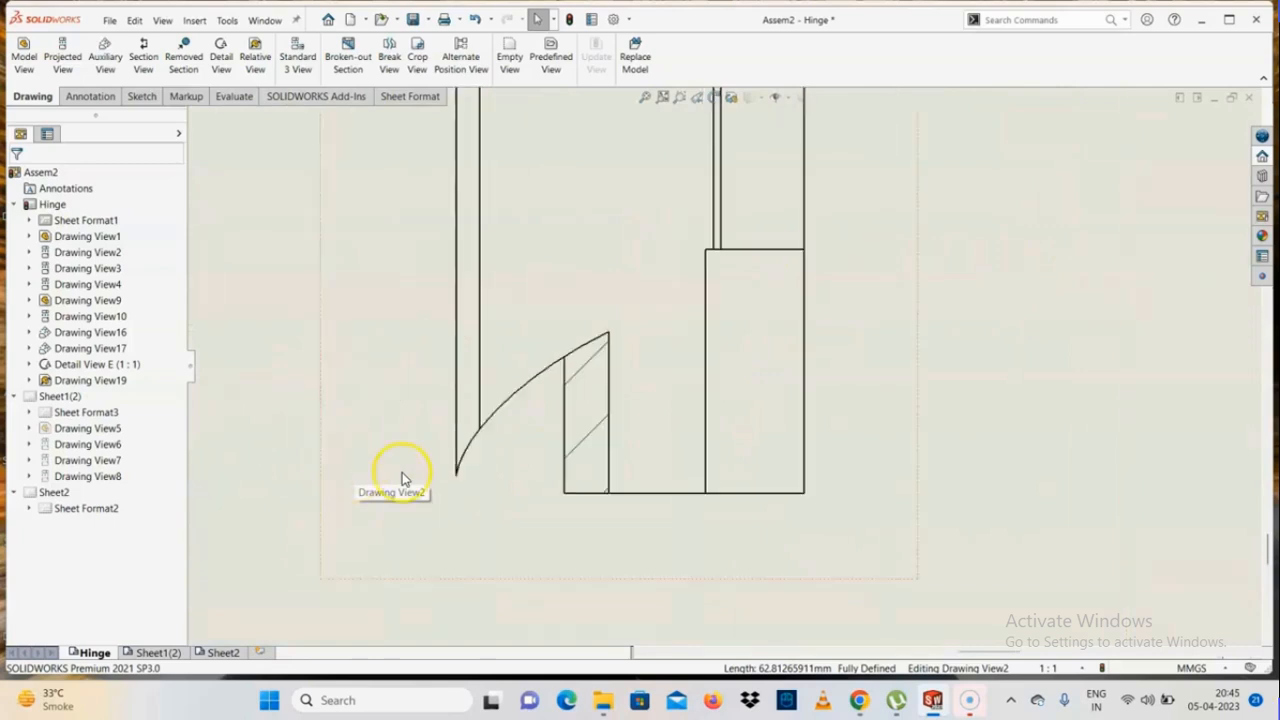
{"action": "scroll", "coordinate": [860, 400], "scroll_direction": "down", "scroll_amount": 3}
{"action": "scroll", "coordinate": [557, 484], "scroll_direction": "up", "scroll_amount": 2}
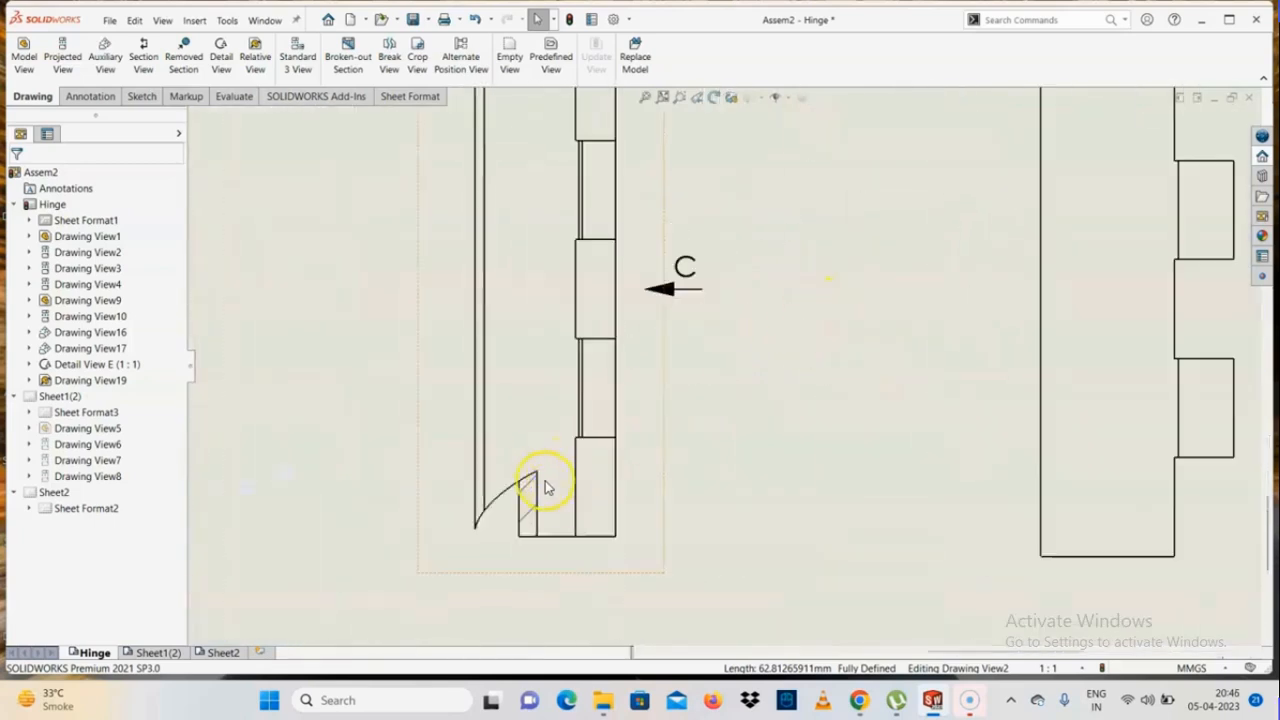
{"action": "scroll", "coordinate": [833, 308], "scroll_direction": "up", "scroll_amount": 3}
{"action": "scroll", "coordinate": [833, 308], "scroll_direction": "down", "scroll_amount": 4}
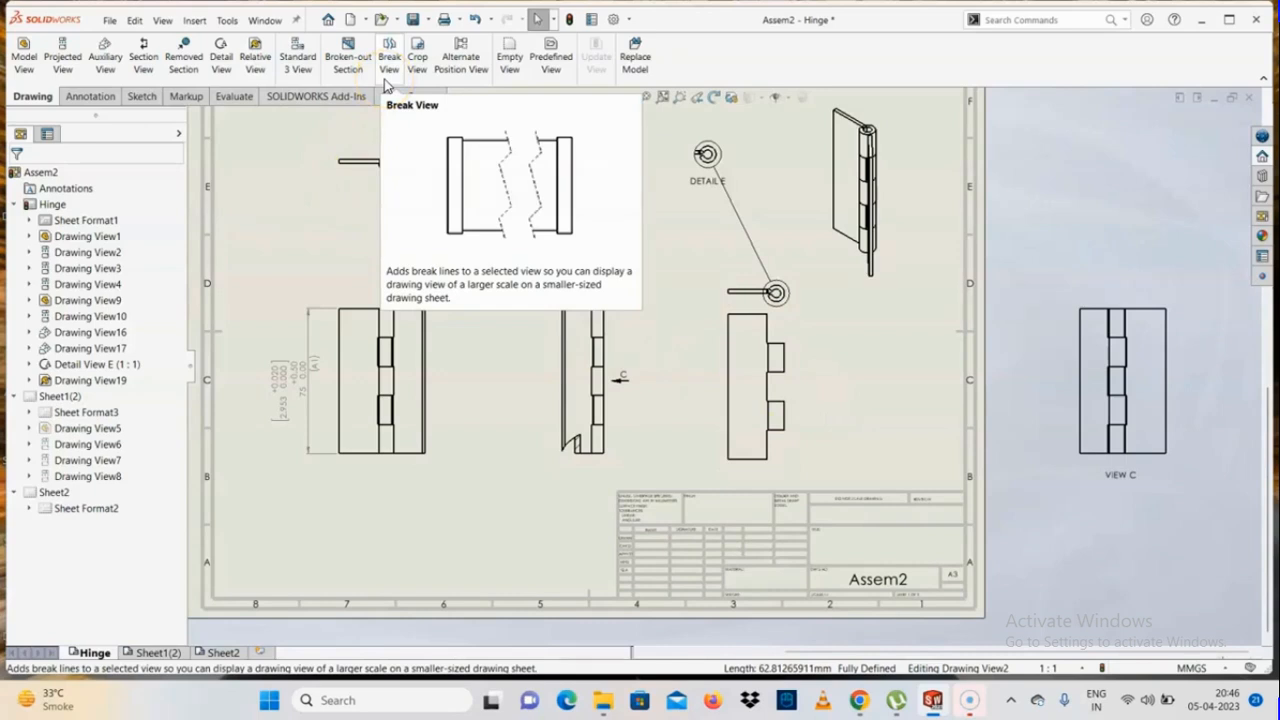
Break the single hinge leaf's view with a pair of horizontal curved break lines and a 10 mm gap
{"action": "scroll", "coordinate": [557, 371], "scroll_direction": "up", "scroll_amount": 4}
{"action": "scroll", "coordinate": [687, 388], "scroll_direction": "down", "scroll_amount": 5}
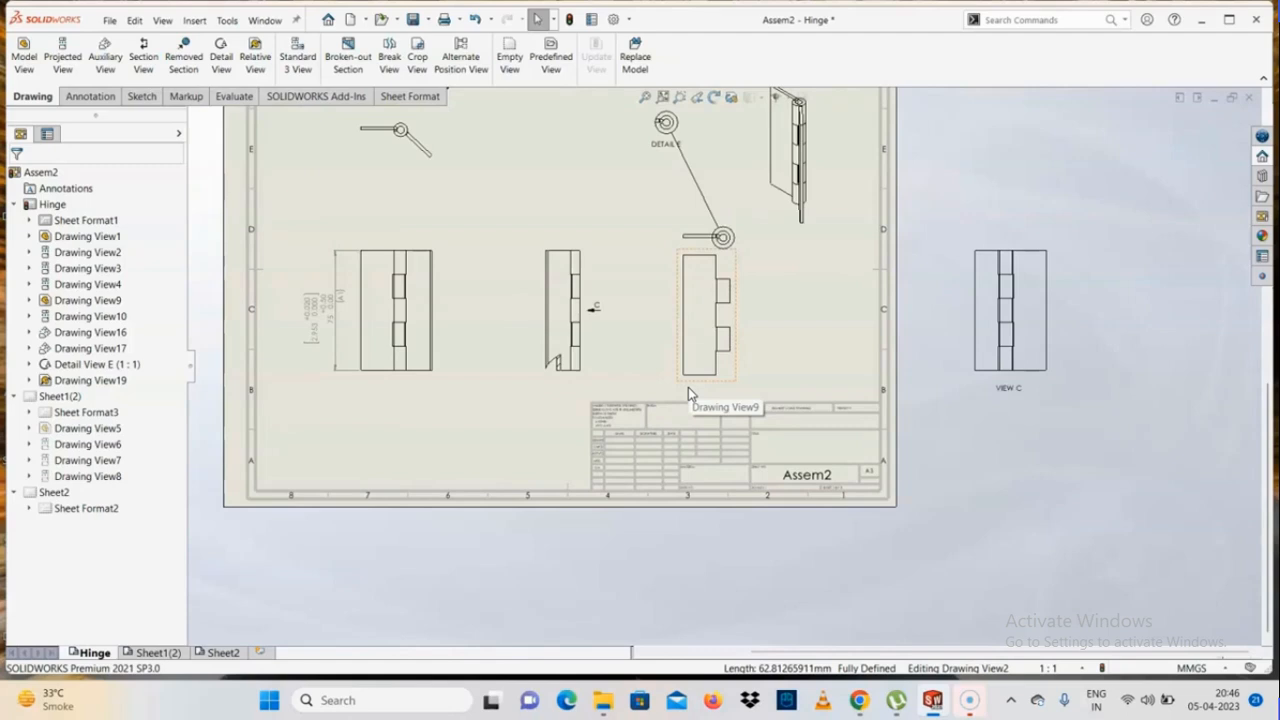
{"action": "scroll", "coordinate": [830, 358], "scroll_direction": "up", "scroll_amount": 2}
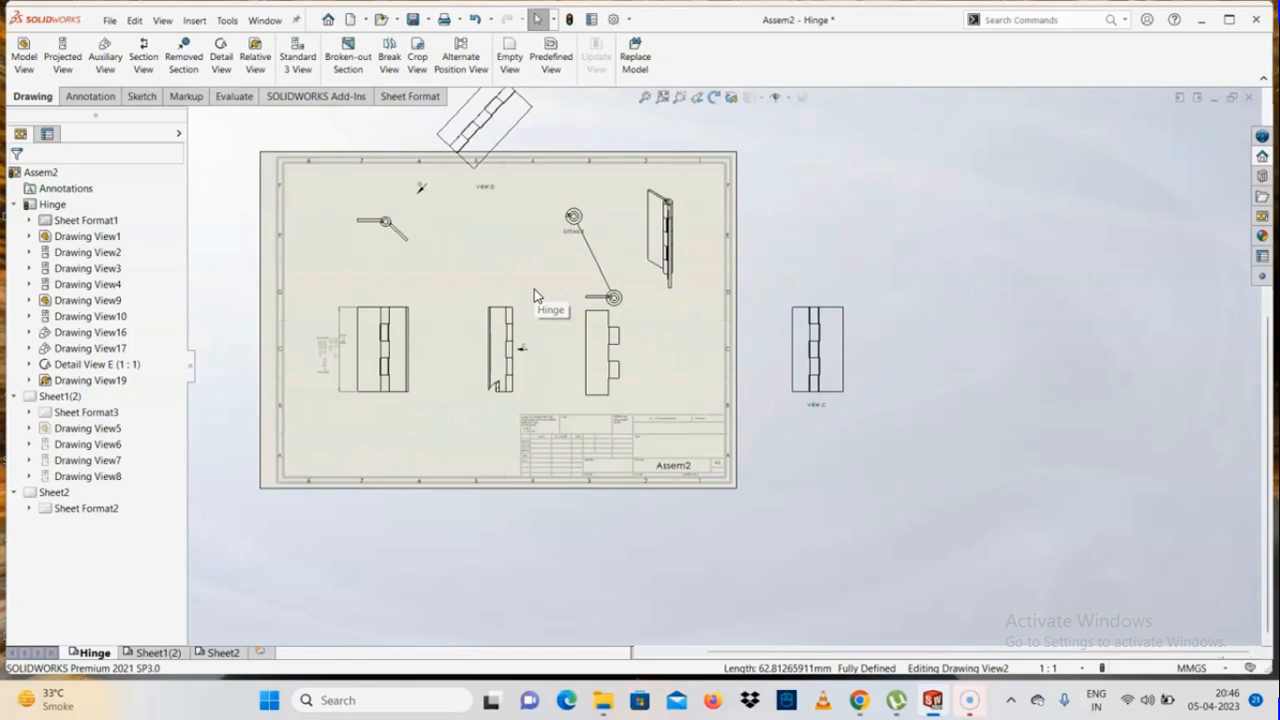
{"action": "left_click", "coordinate": [388, 64]}
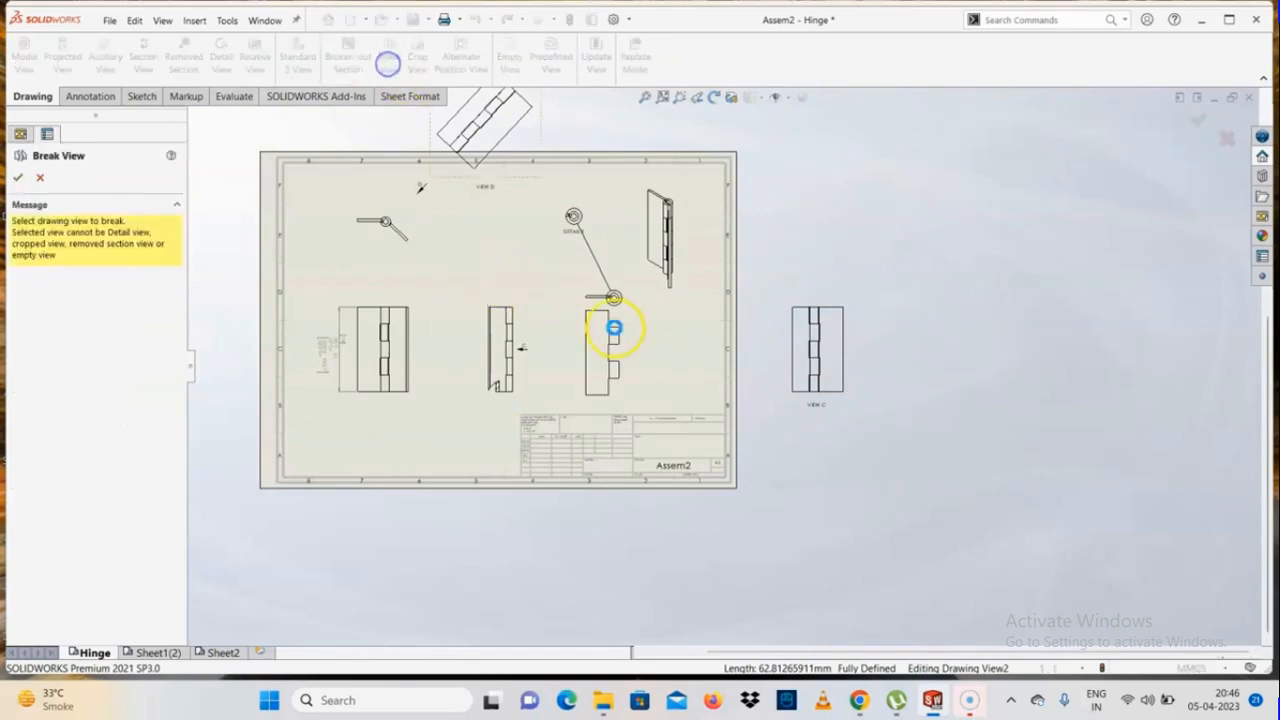
{"action": "scroll", "coordinate": [625, 362], "scroll_direction": "down", "scroll_amount": 2}
{"action": "left_click", "coordinate": [601, 395]}
{"action": "scroll", "coordinate": [603, 375], "scroll_direction": "down", "scroll_amount": 2}
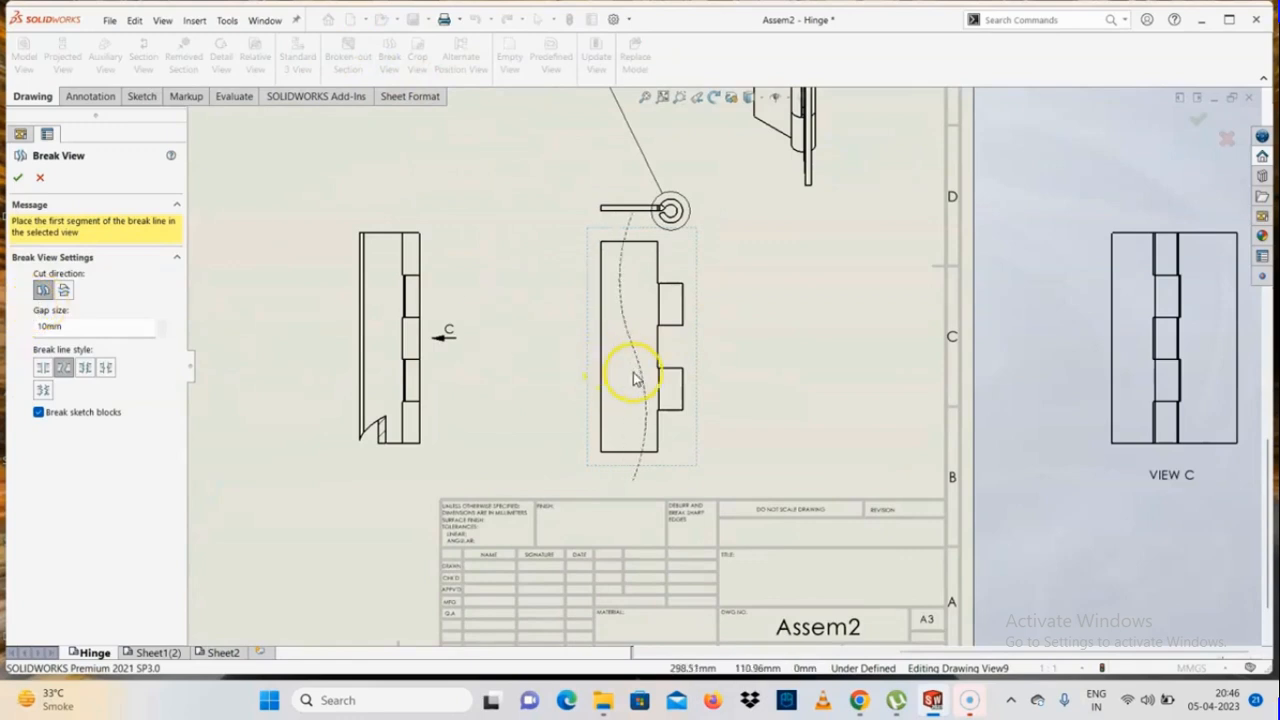
{"action": "left_click", "coordinate": [68, 294]}
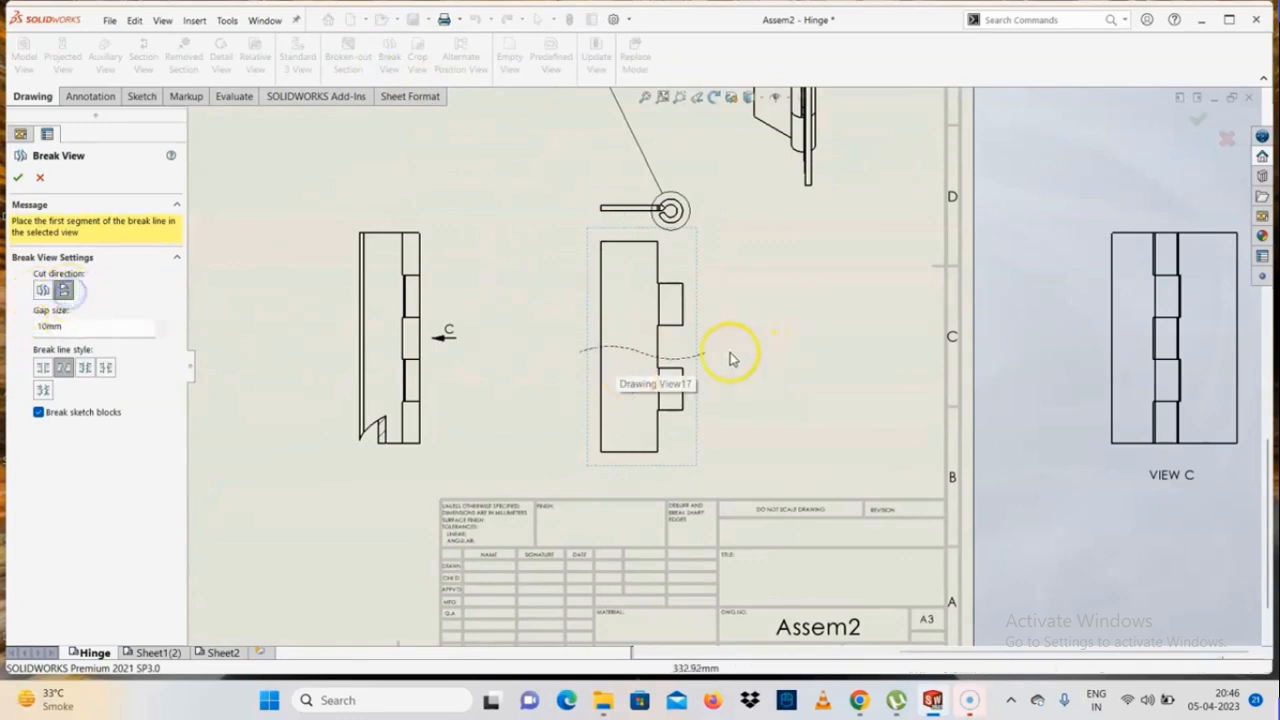
{"action": "left_click", "coordinate": [700, 271]}
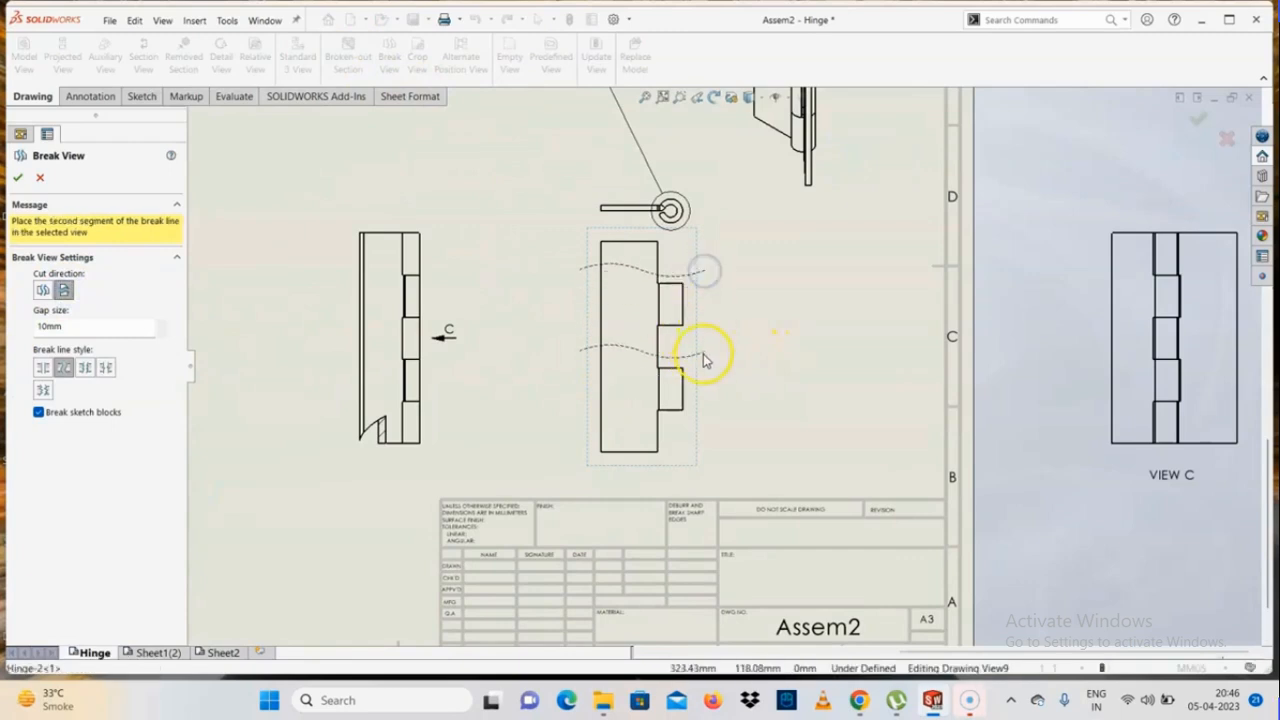
{"action": "left_click", "coordinate": [701, 405]}
{"action": "scroll", "coordinate": [645, 305], "scroll_direction": "down", "scroll_amount": 3}
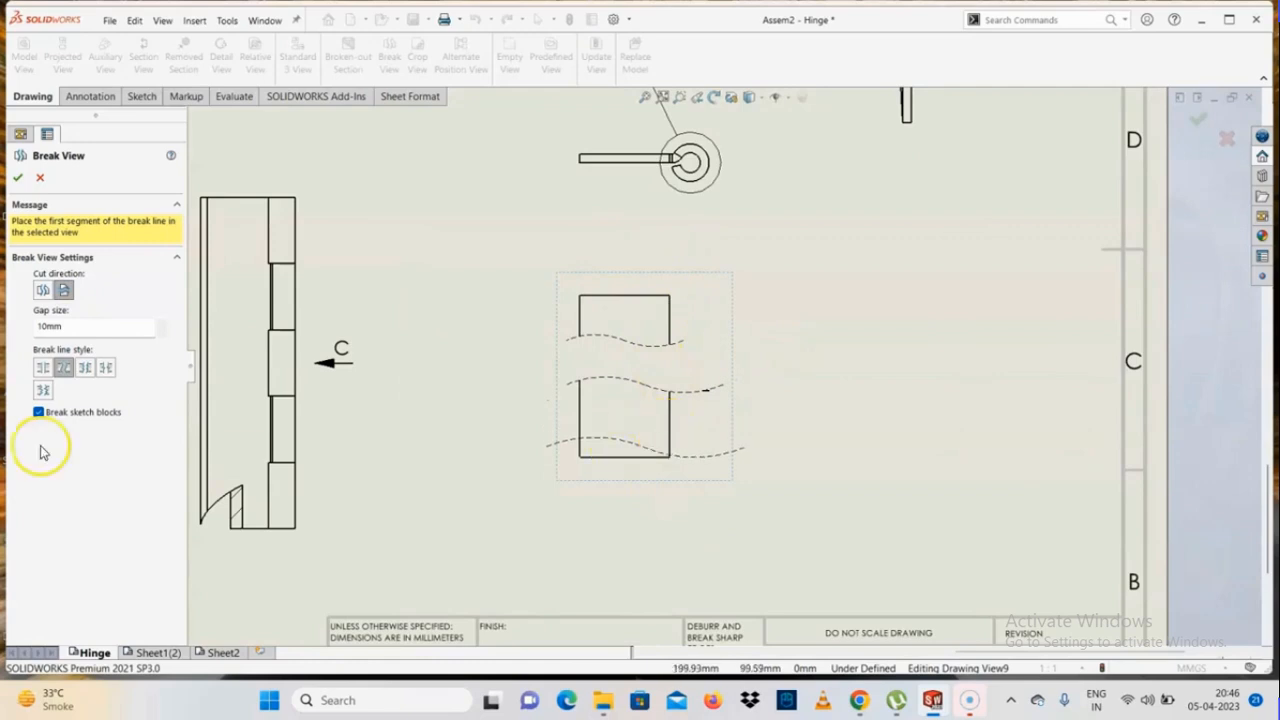
Preview the zig-zag, small zig-zag, jagged, straight and curved break line styles, settling on the small zig-zag cut
{"action": "left_click", "coordinate": [86, 369]}
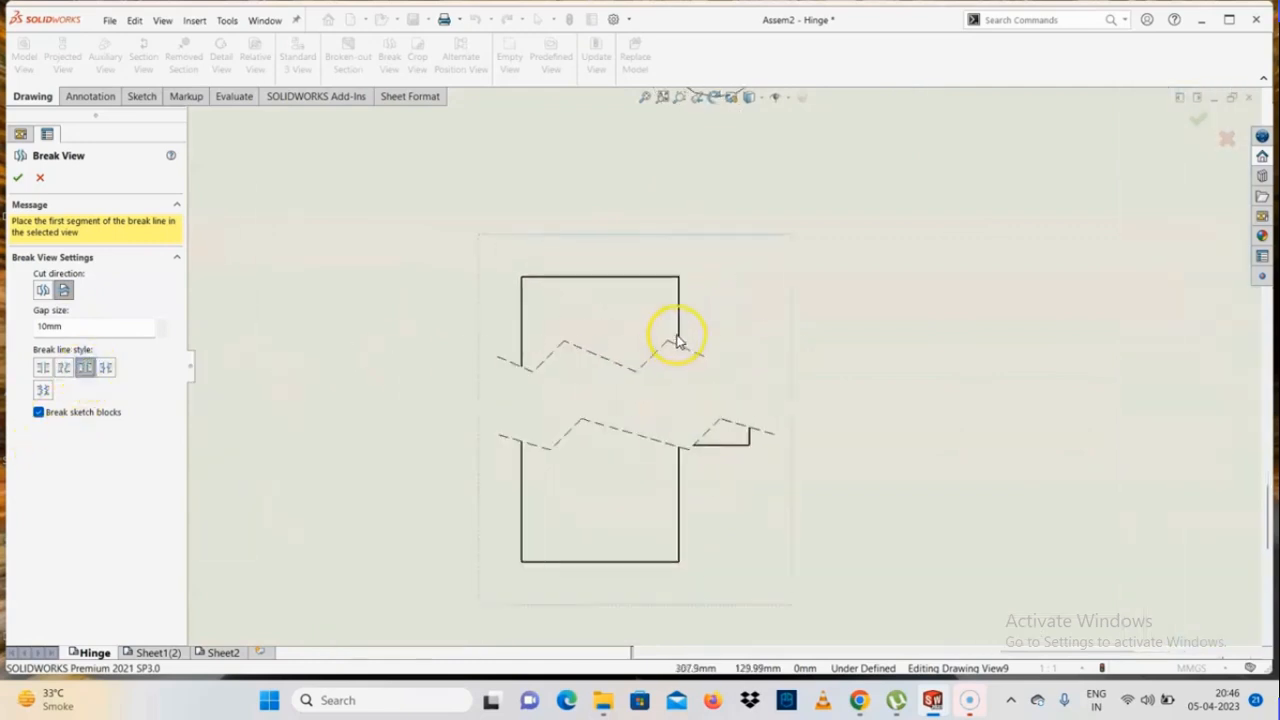
{"action": "left_click", "coordinate": [105, 369]}
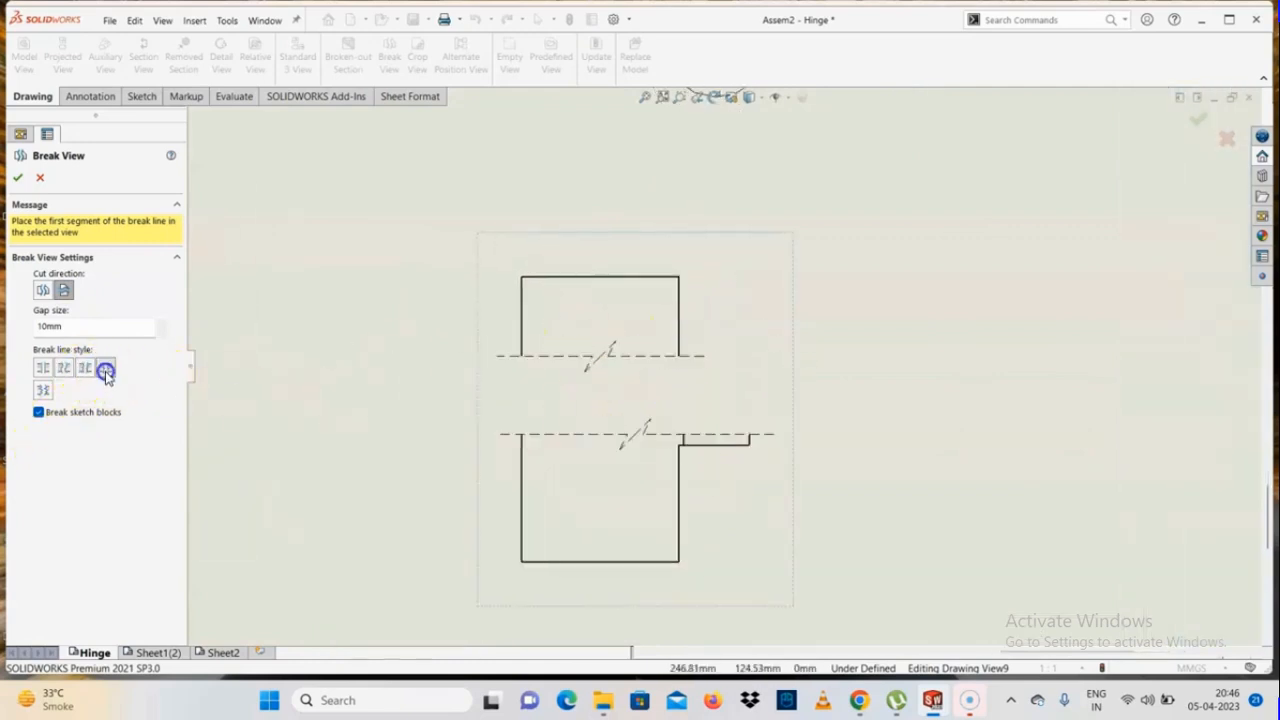
{"action": "left_click", "coordinate": [44, 390]}
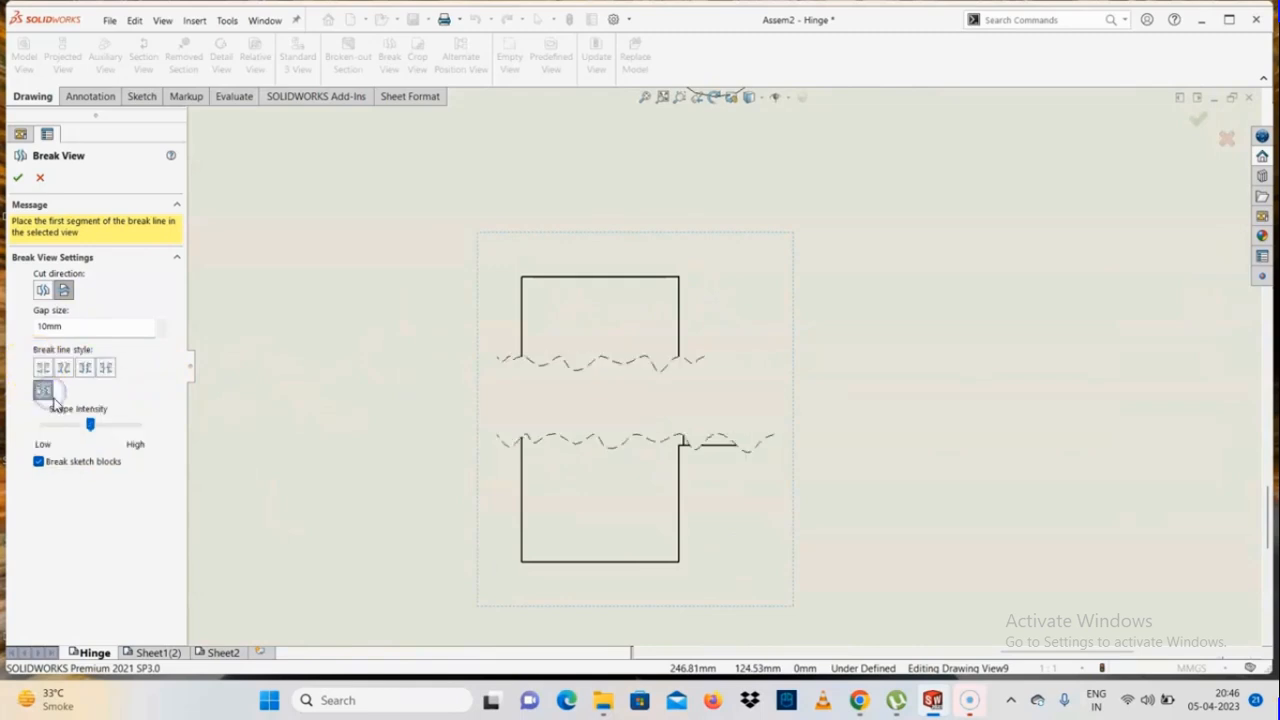
{"action": "mouse_move", "coordinate": [90, 424]}
{"action": "left_mouse_down"}
{"action": "mouse_move", "coordinate": [131, 429]}
{"action": "mouse_move", "coordinate": [54, 437]}
{"action": "mouse_move", "coordinate": [87, 439]}
{"action": "left_mouse_up"}
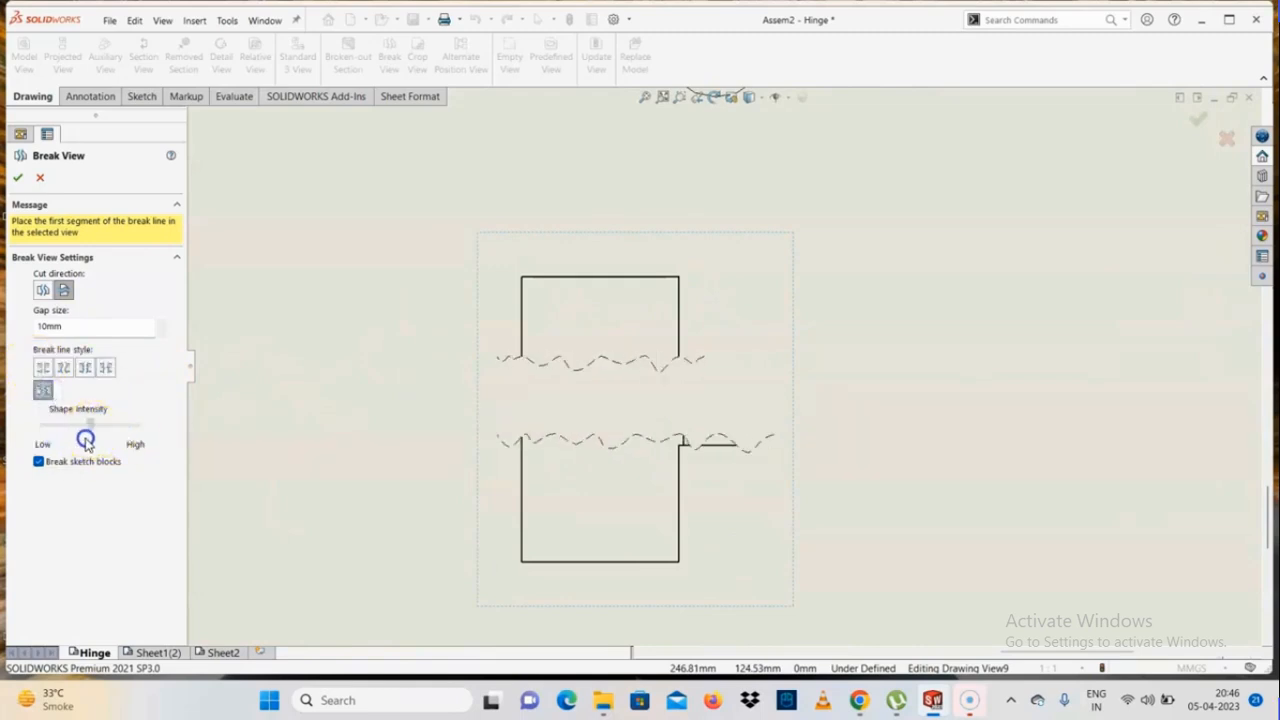
{"action": "left_click", "coordinate": [37, 370]}
{"action": "left_click", "coordinate": [63, 368]}
{"action": "left_click", "coordinate": [85, 368]}
{"action": "left_click", "coordinate": [102, 370]}
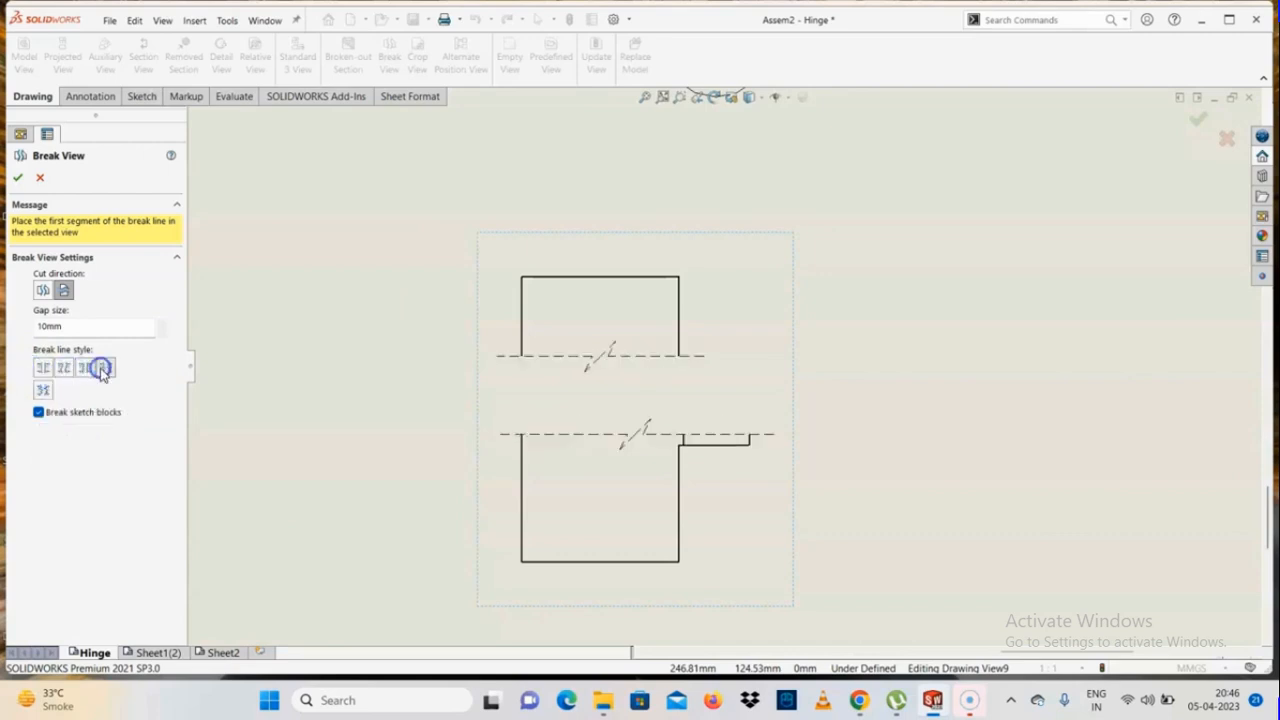
Set the break's gap size to 2 mm and accept the broken leaf view
{"action": "left_click", "coordinate": [92, 333]}
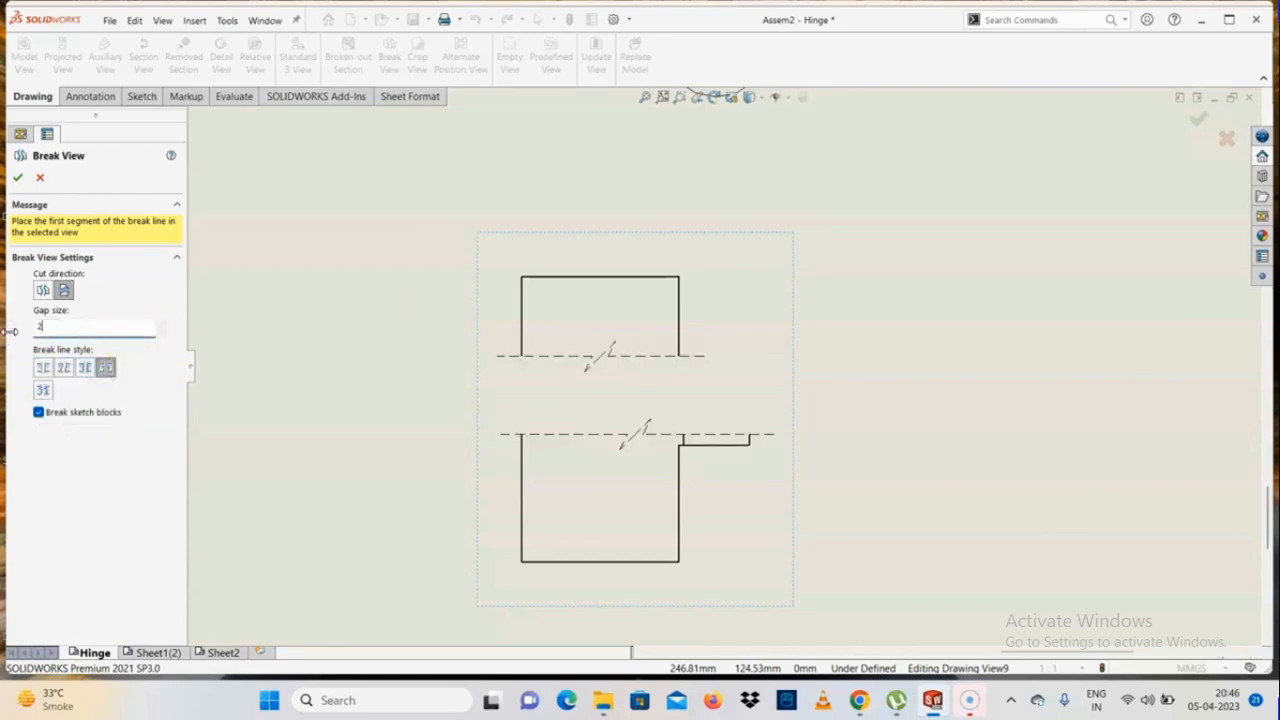
{"action": "type", "text": "2"}
{"action": "key", "text": "Return"}
{"action": "left_click", "coordinate": [594, 432]}
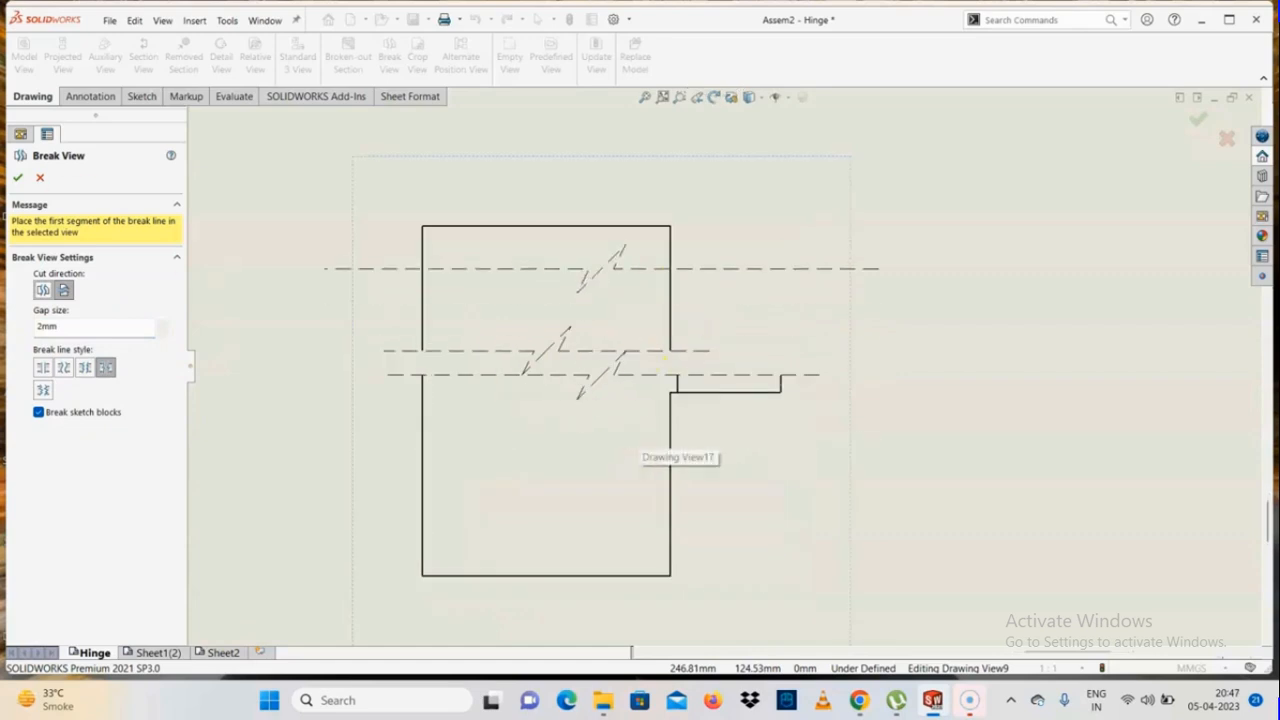
{"action": "left_click", "coordinate": [17, 177]}
Dimension the broken leaf view's overall height between its upper and lower edges, placing the dimension on its left side
{"action": "left_click", "coordinate": [90, 96]}
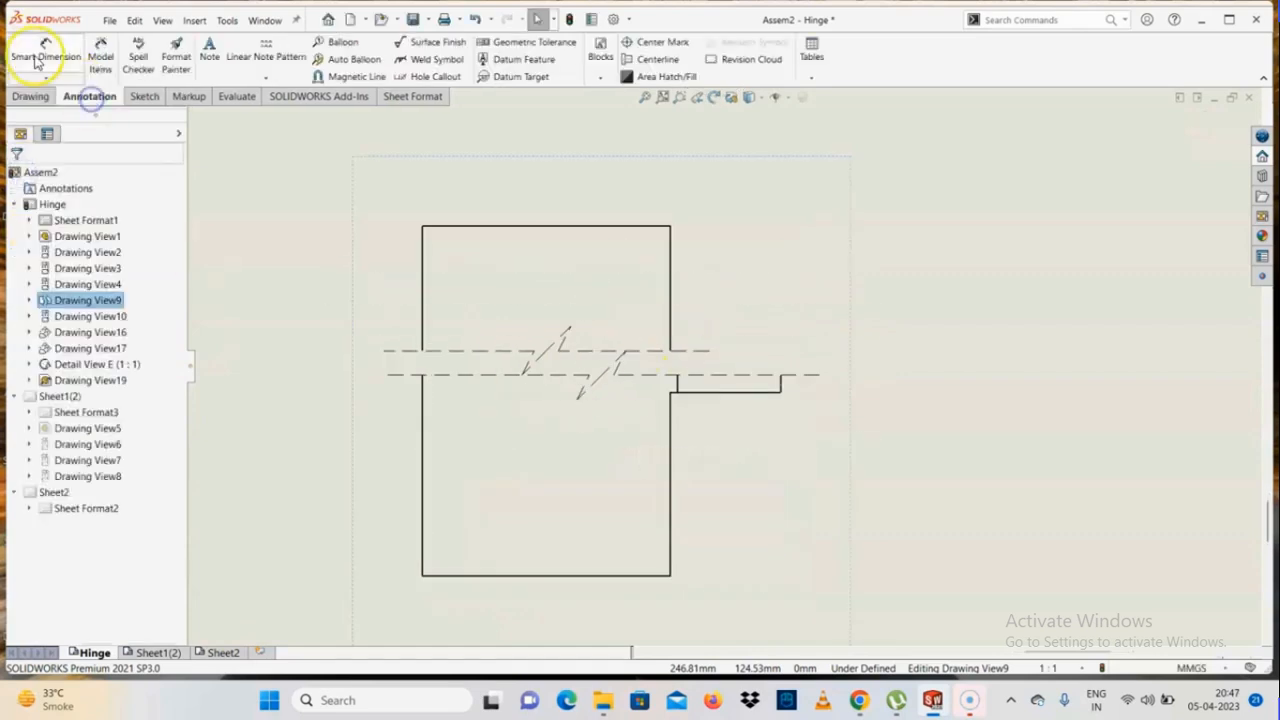
{"action": "left_click", "coordinate": [42, 50]}
{"action": "left_click", "coordinate": [539, 232]}
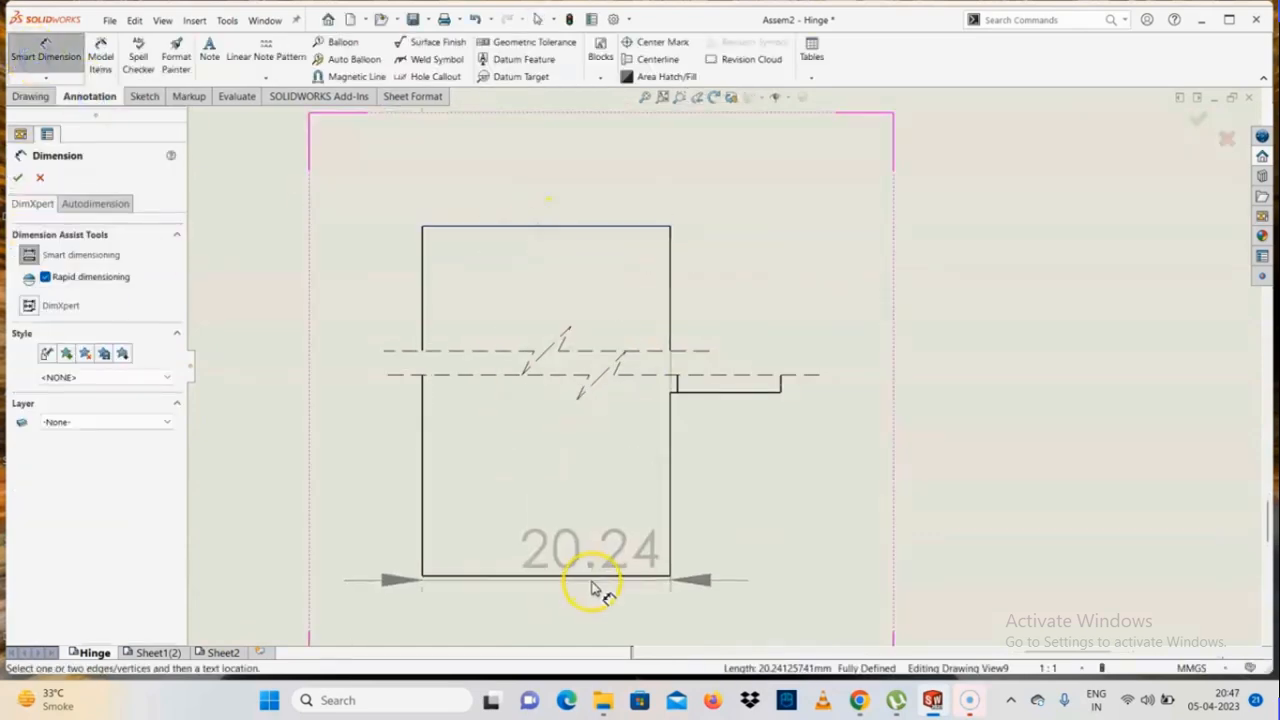
{"action": "left_click", "coordinate": [590, 576]}
{"action": "left_click", "coordinate": [294, 414]}
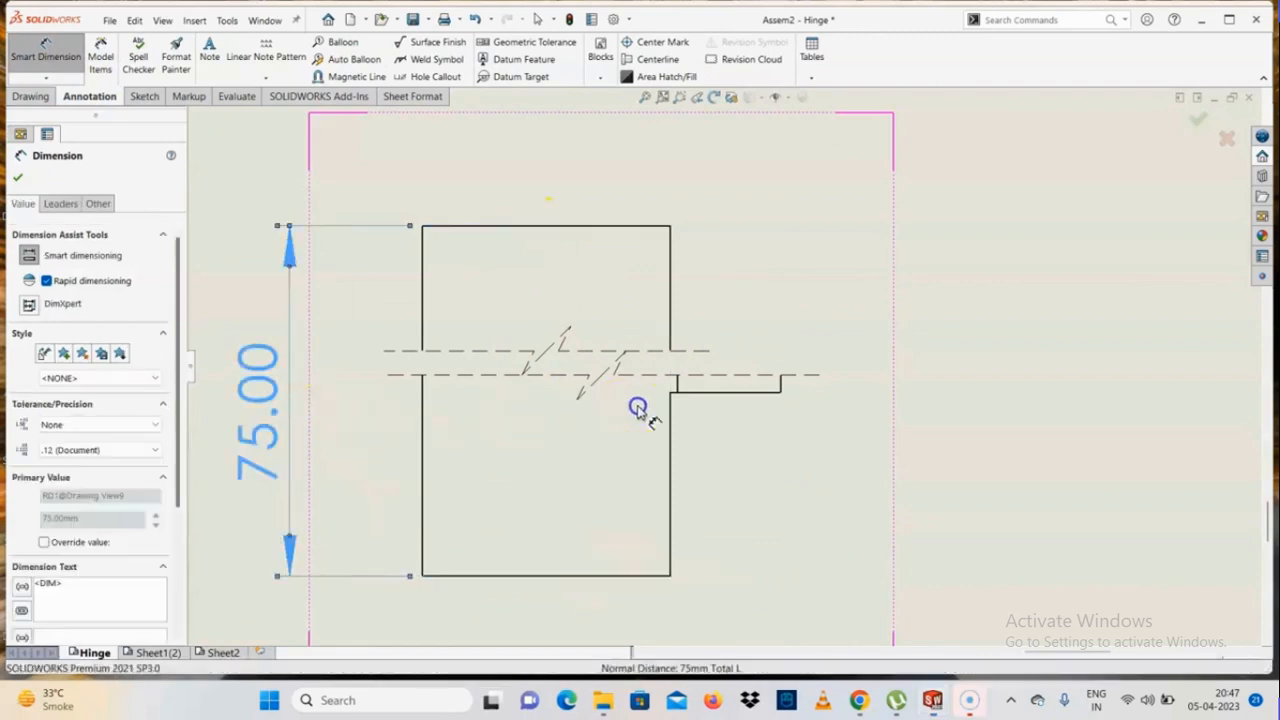
{"action": "left_click", "coordinate": [17, 178]}
Delete the broken leaf view from the Hinge sheet and undo the deletion
{"action": "scroll", "coordinate": [680, 366], "scroll_direction": "down", "scroll_amount": 3}
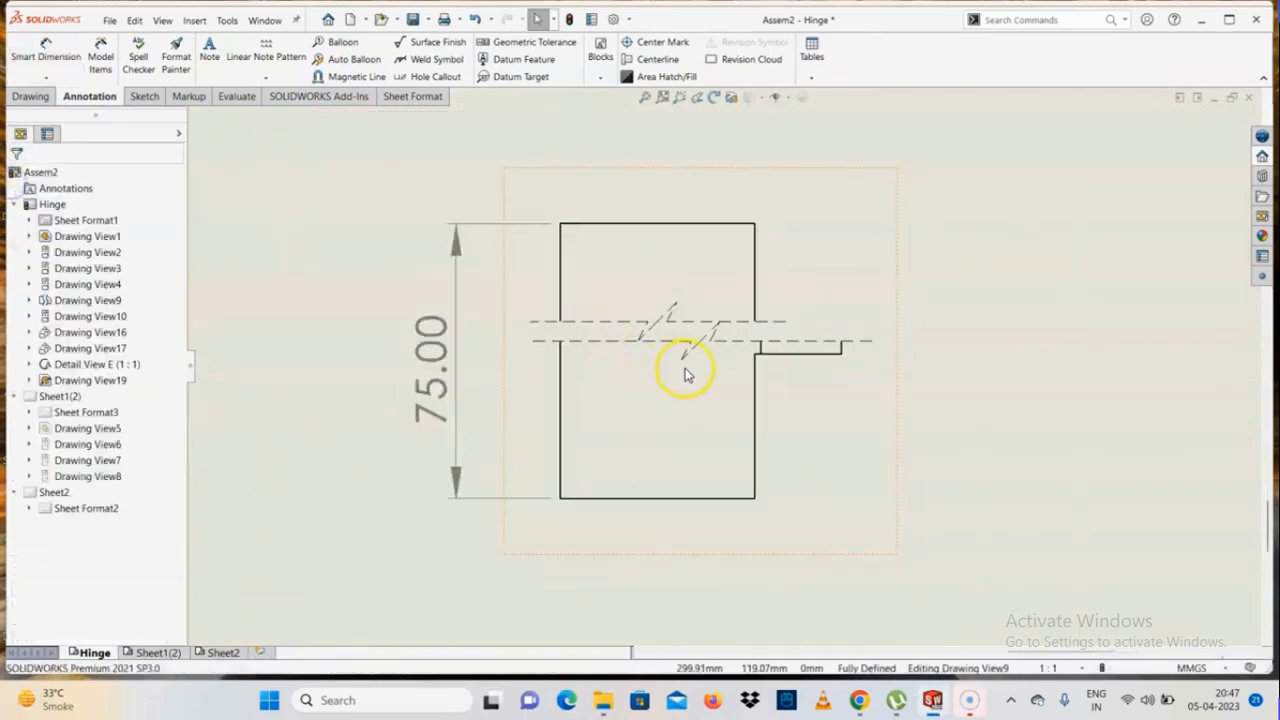
{"action": "scroll", "coordinate": [693, 355], "scroll_direction": "up", "scroll_amount": 2}
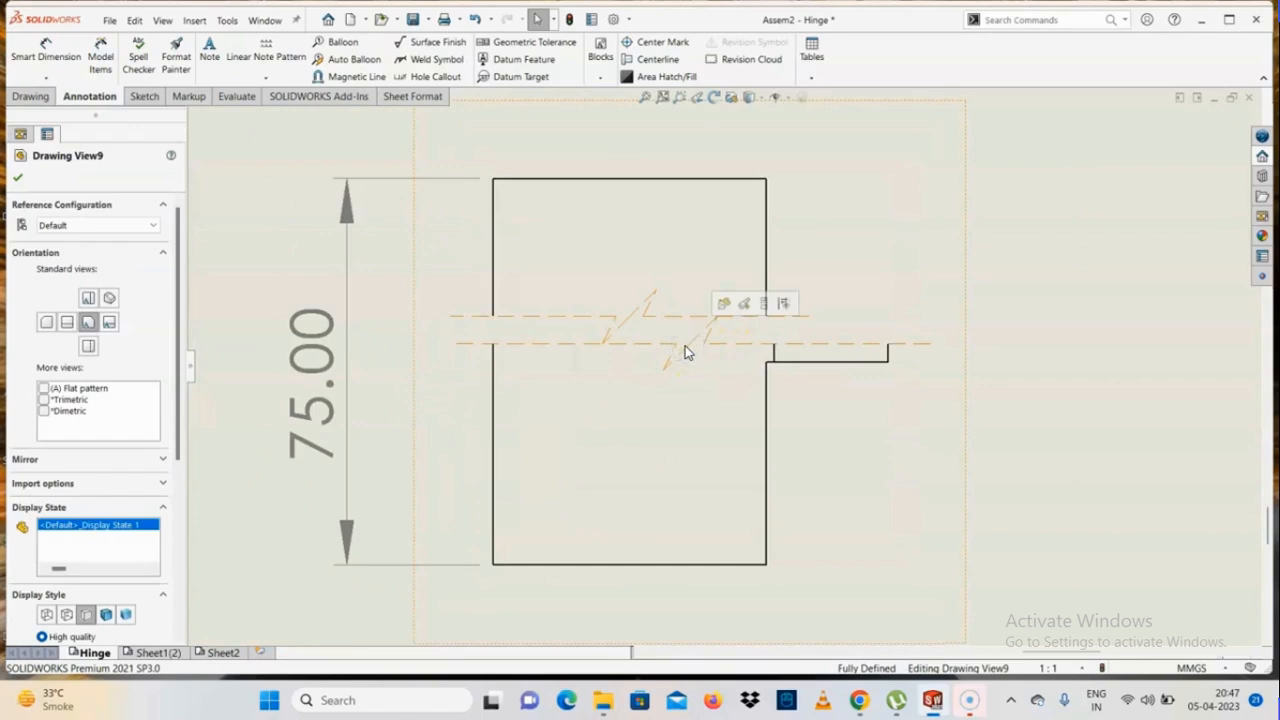
{"action": "key", "text": "Delete"}
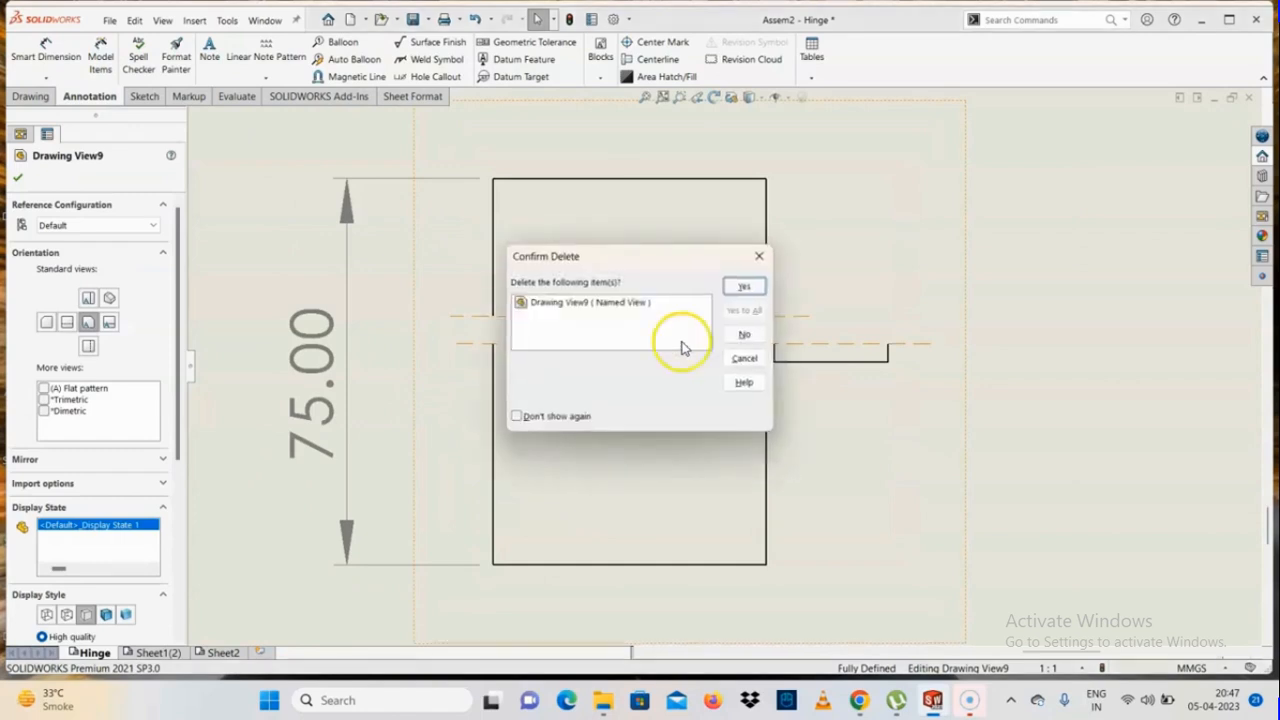
{"action": "left_click", "coordinate": [740, 289]}
{"action": "scroll", "coordinate": [718, 386], "scroll_direction": "up", "scroll_amount": 5}
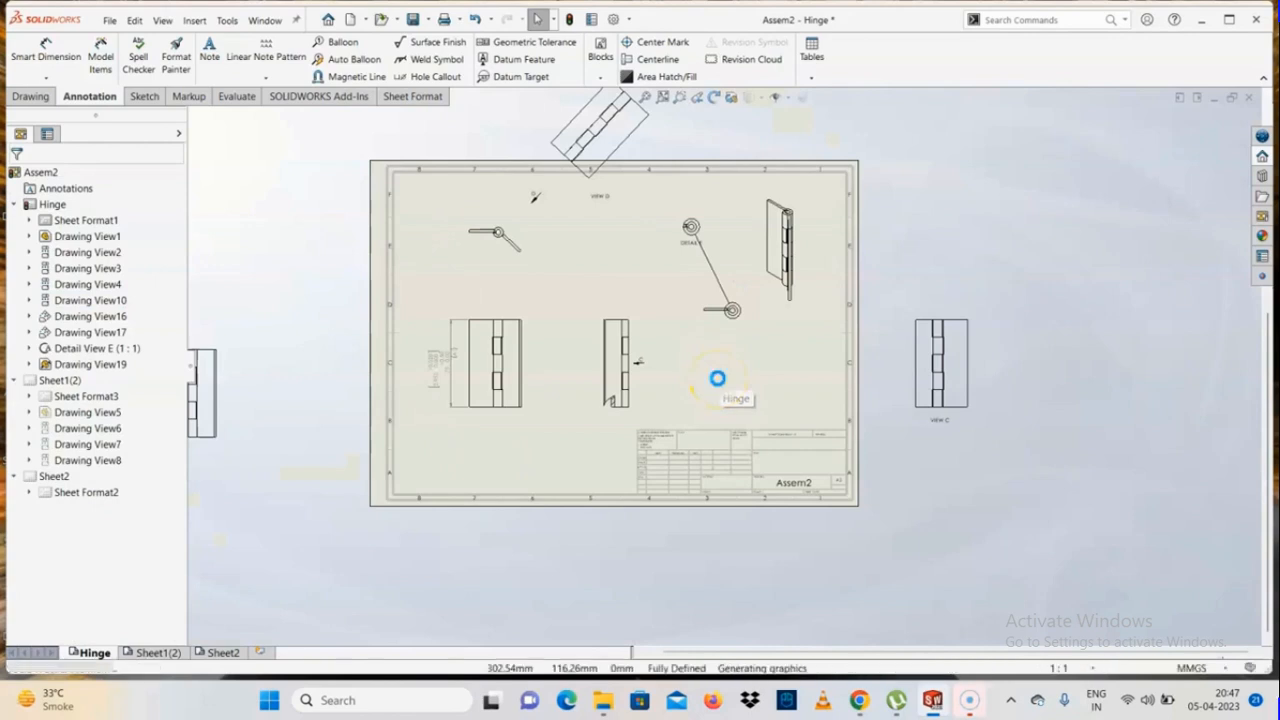
{"action": "key", "text": "ctrl+z"}
Delete only the break lines from the single hinge leaf's view, keeping the view and its height dimension
{"action": "scroll", "coordinate": [718, 379], "scroll_direction": "down", "scroll_amount": 5}
{"action": "left_click", "coordinate": [709, 372]}
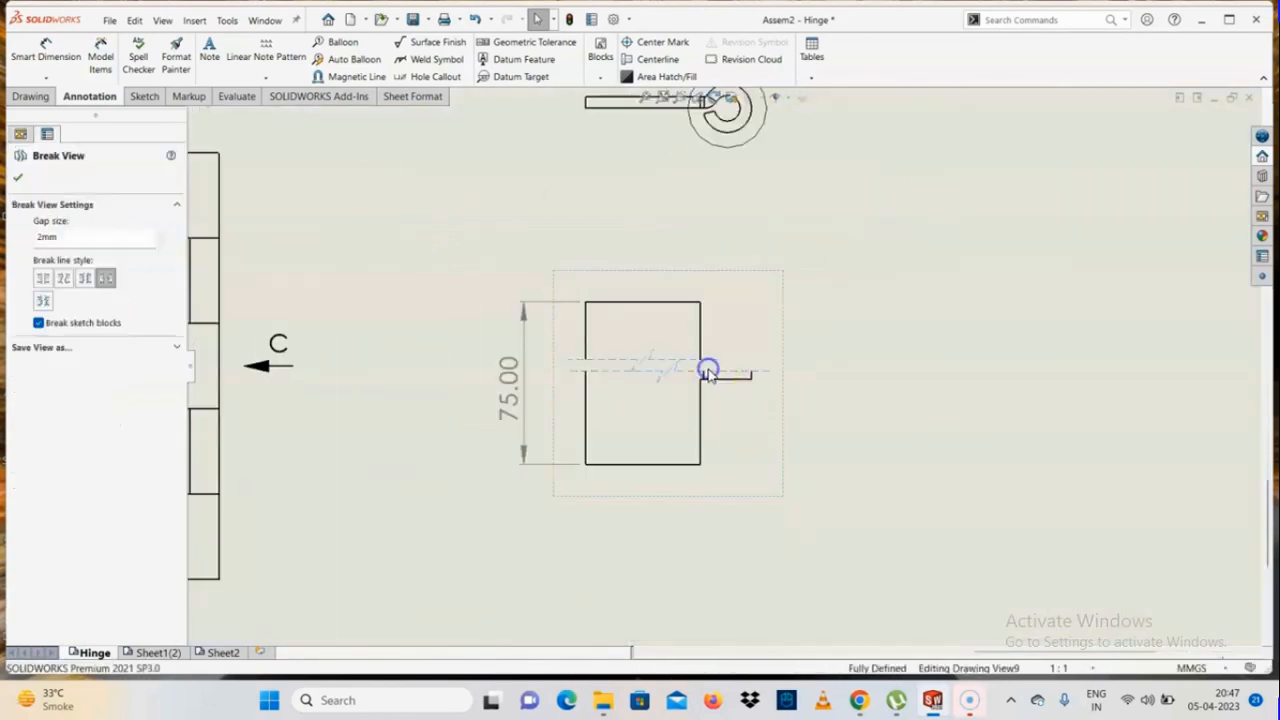
{"action": "scroll", "coordinate": [708, 372], "scroll_direction": "down", "scroll_amount": 4}
{"action": "key", "text": "Delete"}
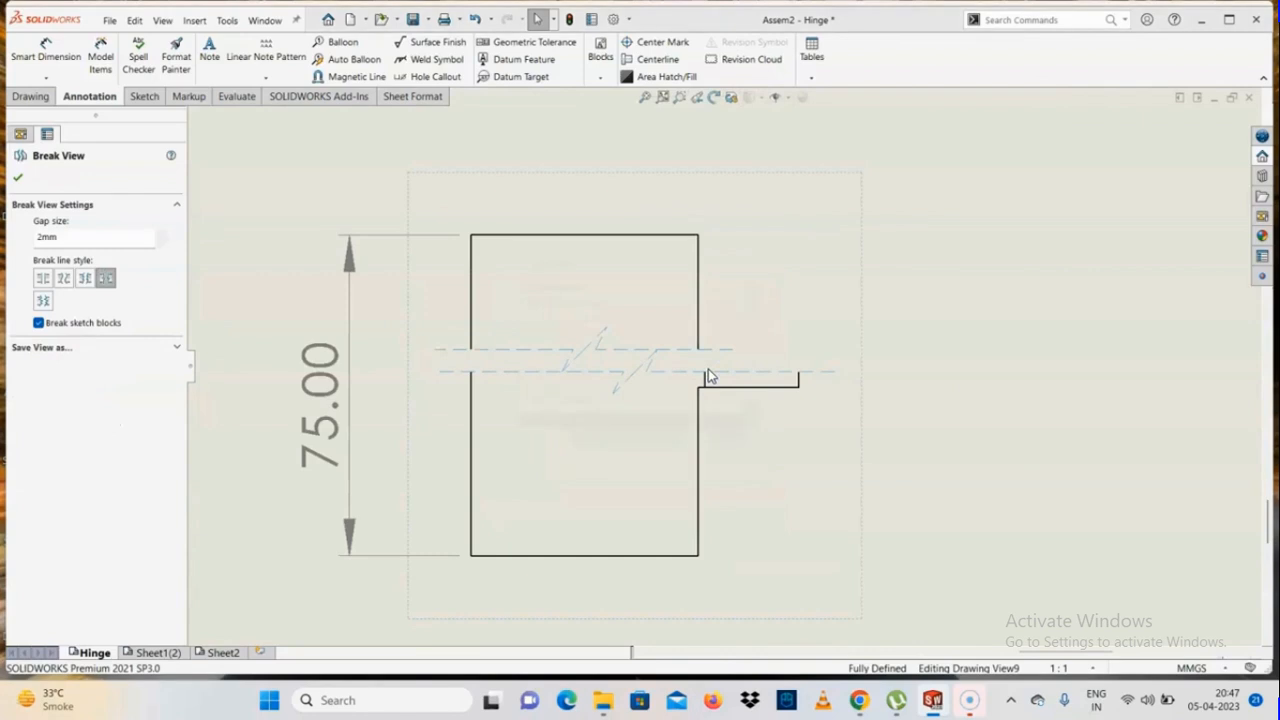
{"action": "key", "text": "Return"}
{"action": "scroll", "coordinate": [708, 376], "scroll_direction": "up", "scroll_amount": 5}
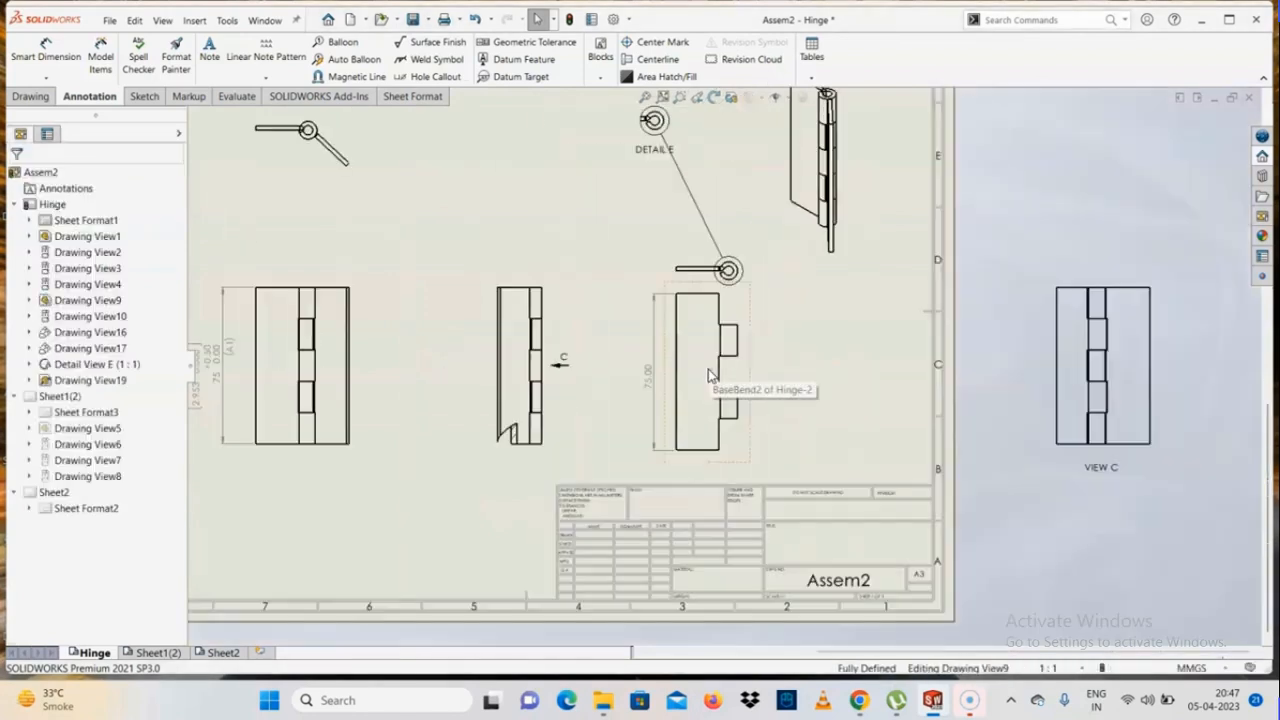
{"action": "scroll", "coordinate": [705, 386], "scroll_direction": "down", "scroll_amount": 4}
{"action": "scroll", "coordinate": [642, 438], "scroll_direction": "up", "scroll_amount": 5}
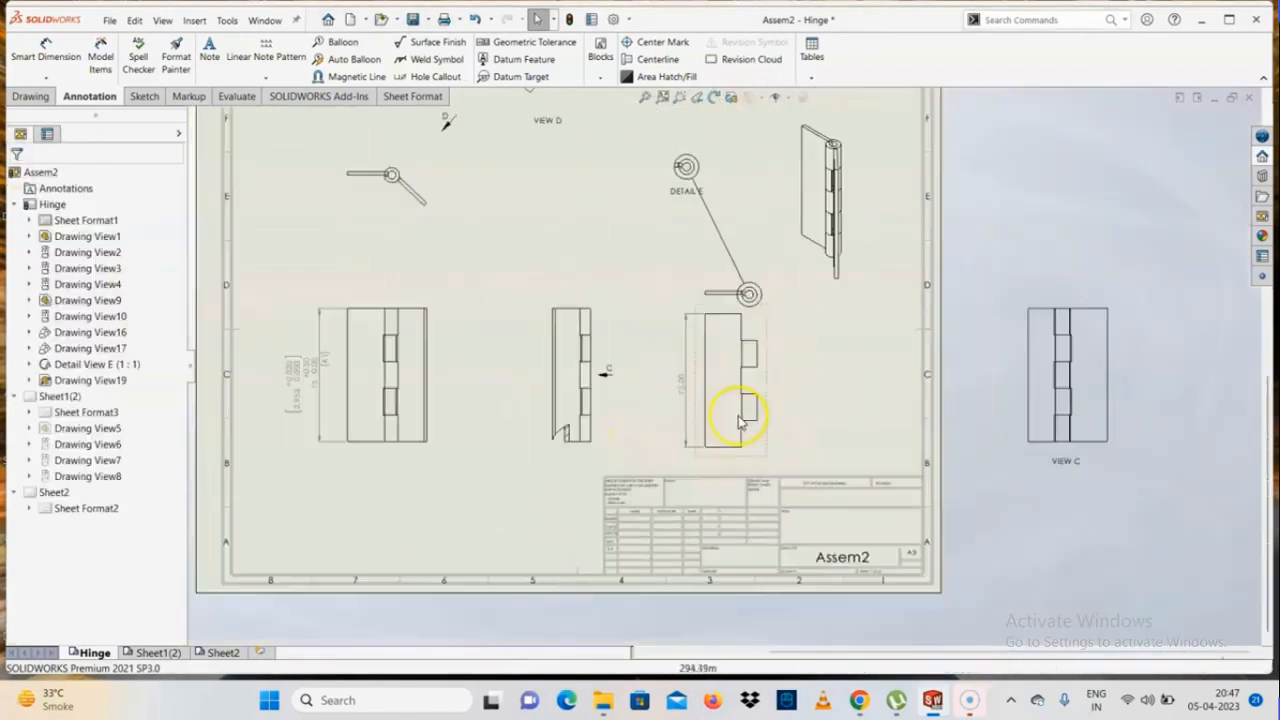
{"action": "scroll", "coordinate": [640, 418], "scroll_direction": "down", "scroll_amount": 3}
{"action": "scroll", "coordinate": [727, 362], "scroll_direction": "up", "scroll_amount": 1}
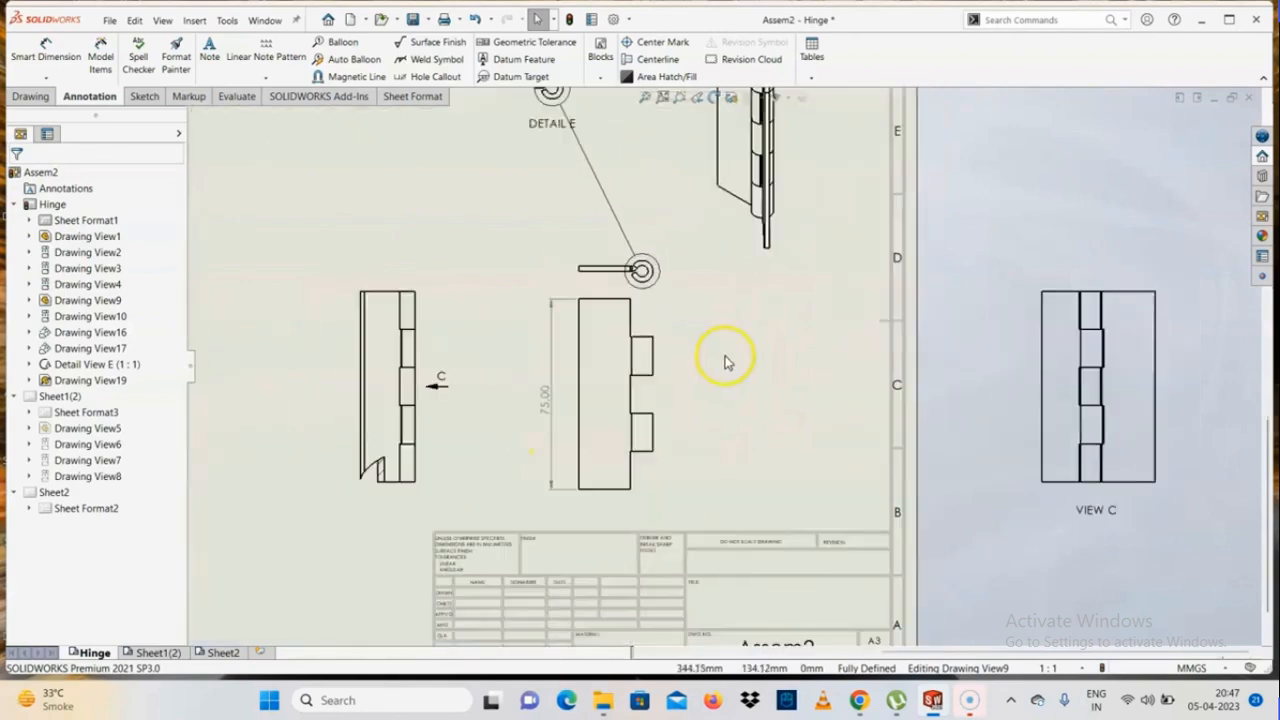
{"action": "left_click", "coordinate": [35, 104]}
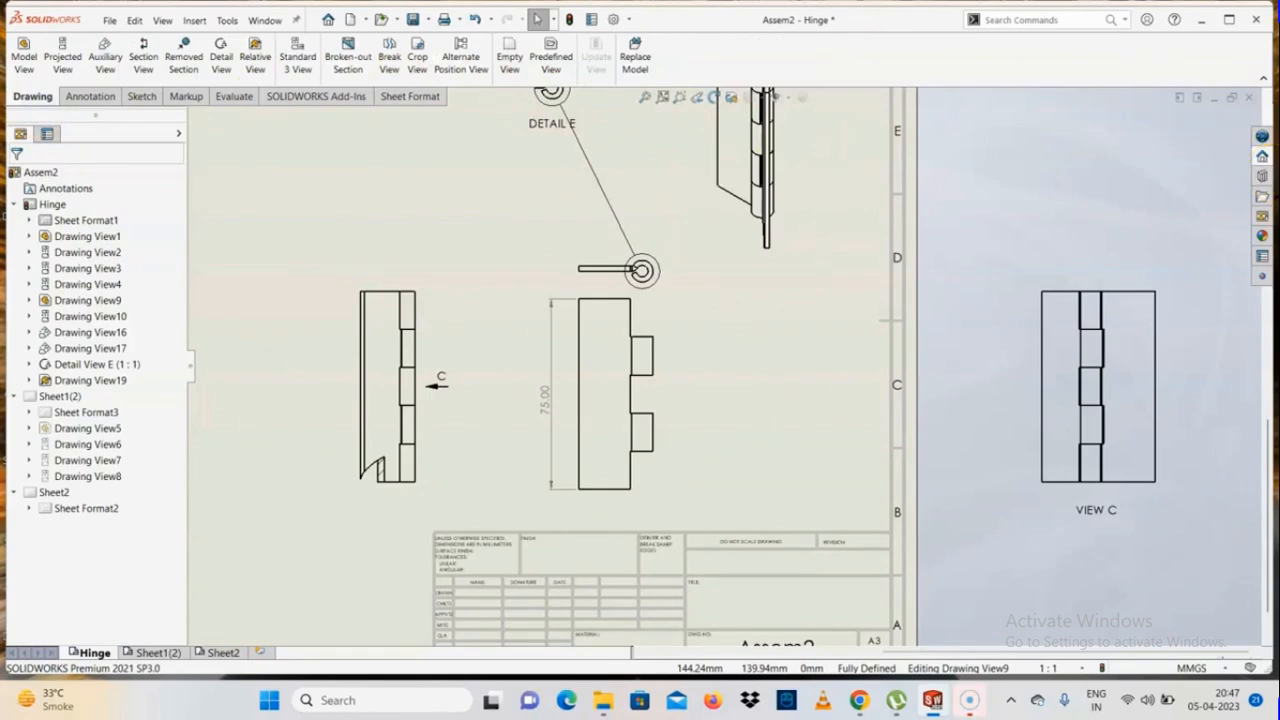
{"action": "left_click", "coordinate": [418, 64]}
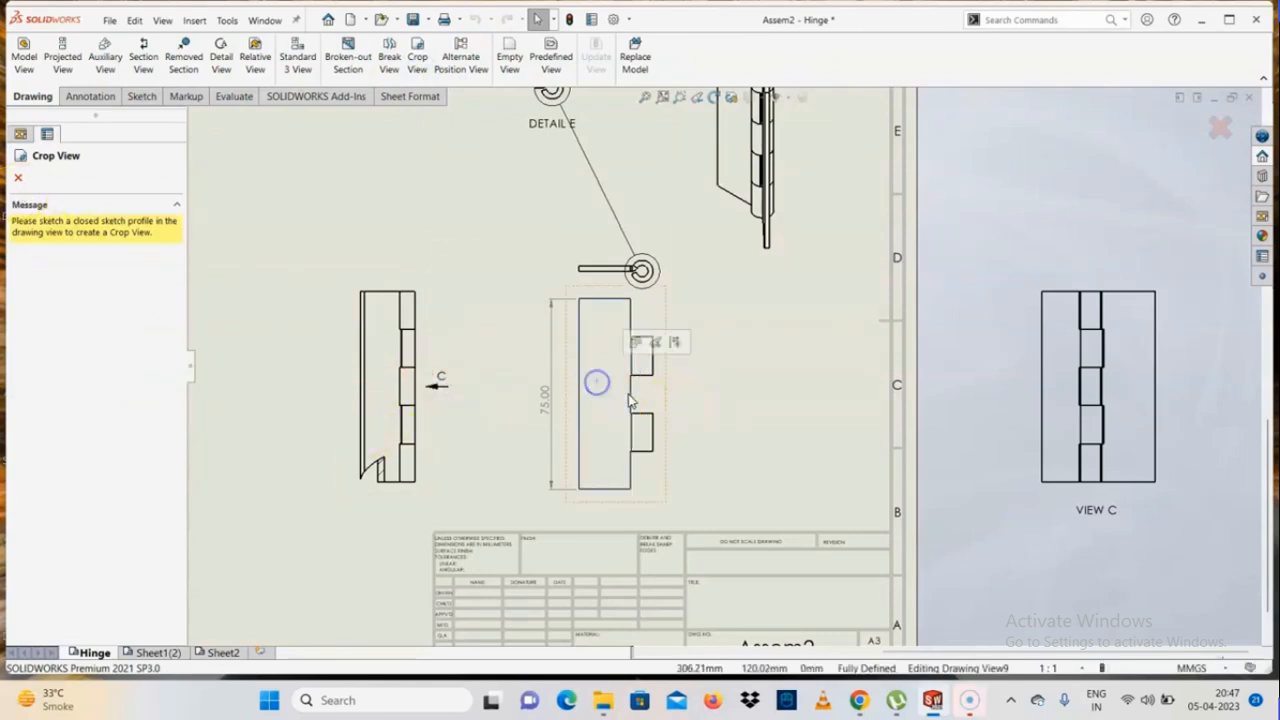
{"action": "scroll", "coordinate": [597, 377], "scroll_direction": "down", "scroll_amount": 2}
{"action": "left_click", "coordinate": [19, 178]}
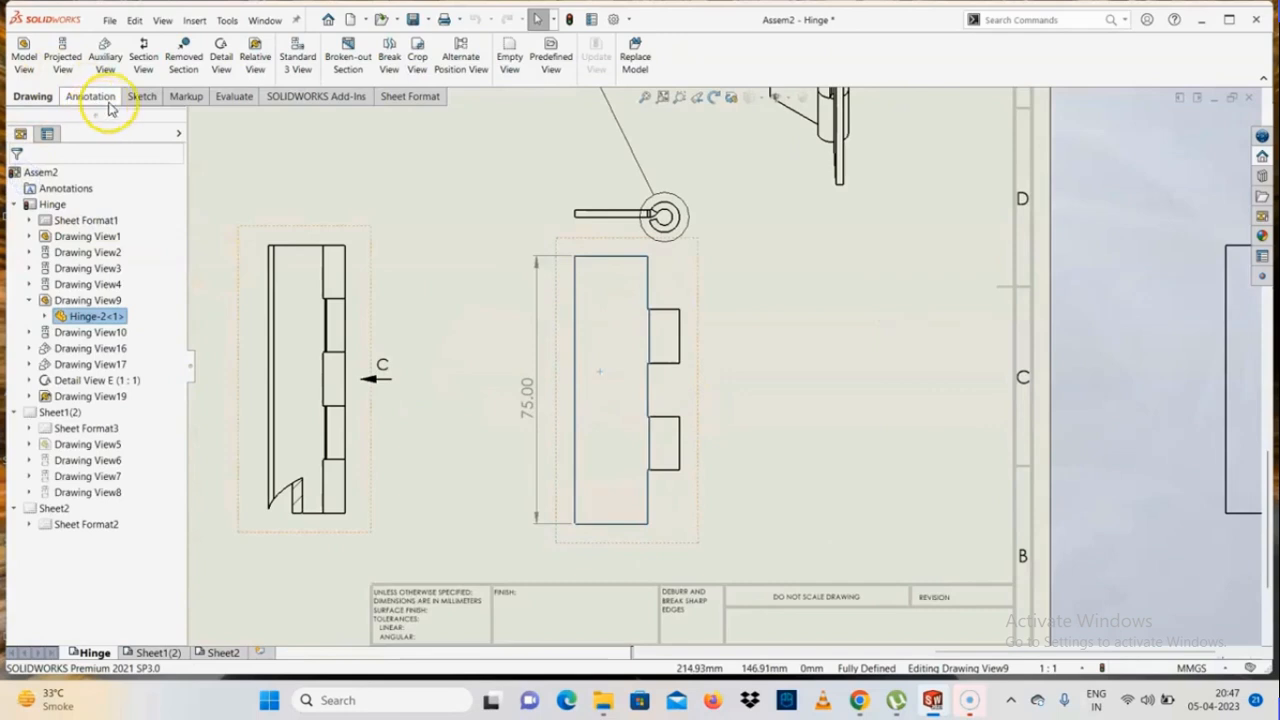
Sketch a closed four-sided line profile with a slanted upper edge around the single hinge leaf's lower portion and crop the view to it
{"action": "left_click", "coordinate": [140, 97]}
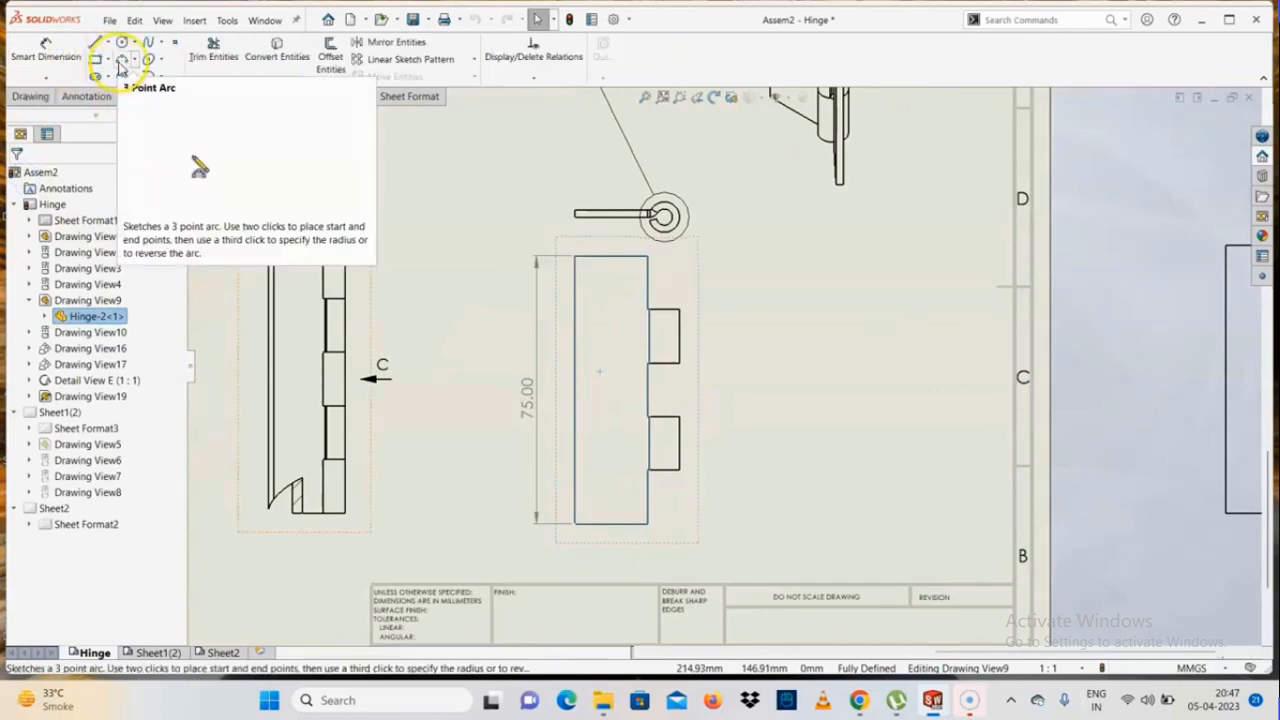
{"action": "left_click", "coordinate": [96, 43]}
{"action": "left_click", "coordinate": [563, 404]}
{"action": "left_click", "coordinate": [723, 323]}
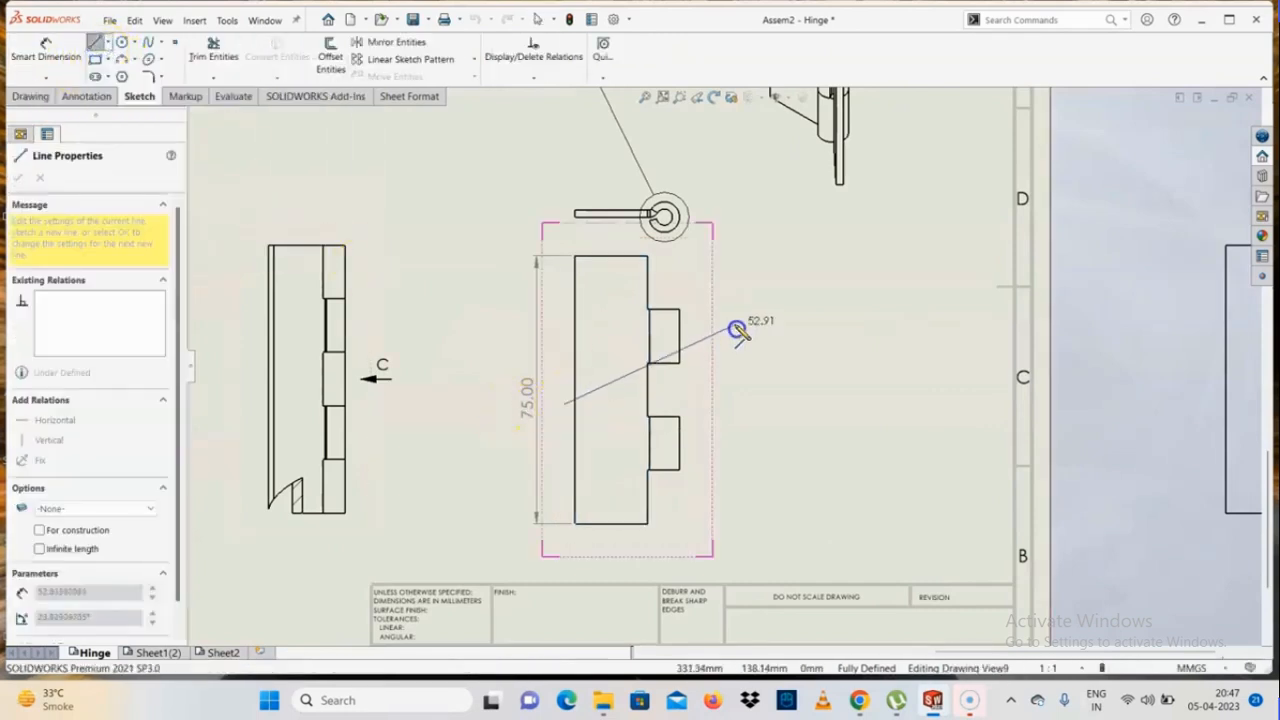
{"action": "left_click", "coordinate": [723, 566]}
{"action": "left_click", "coordinate": [563, 566]}
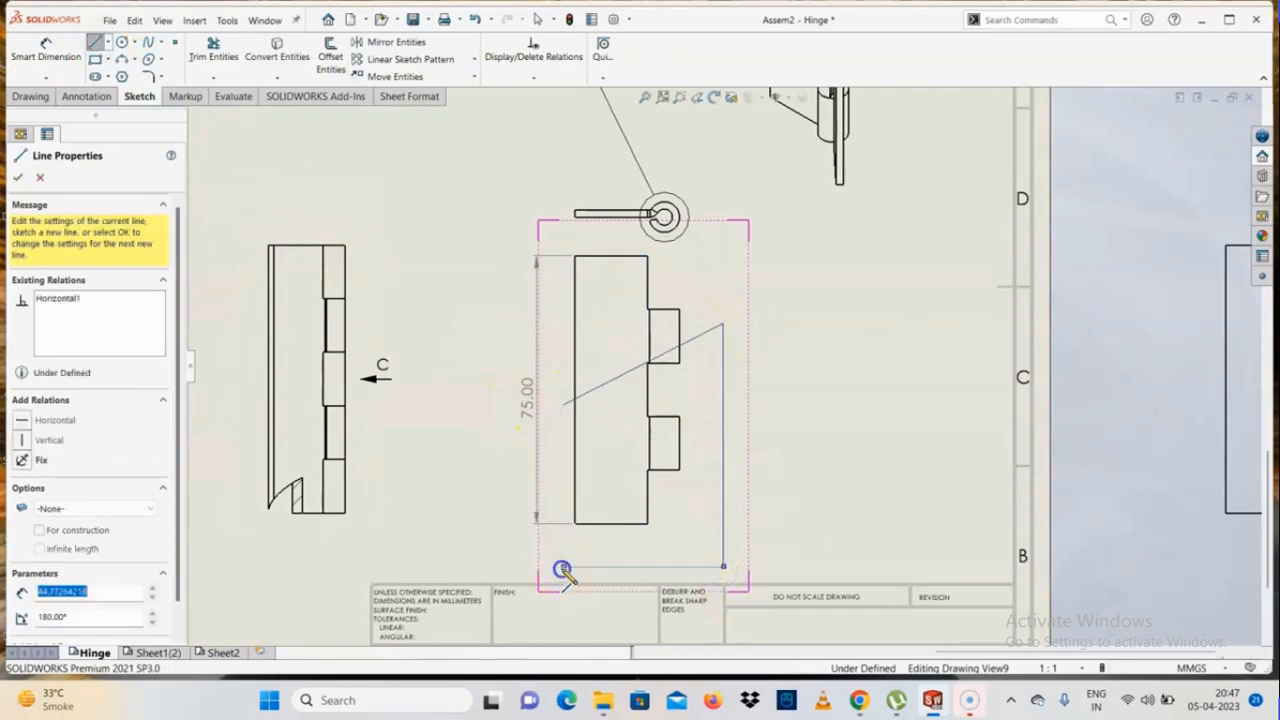
{"action": "left_click", "coordinate": [563, 404]}
{"action": "left_click", "coordinate": [20, 179]}
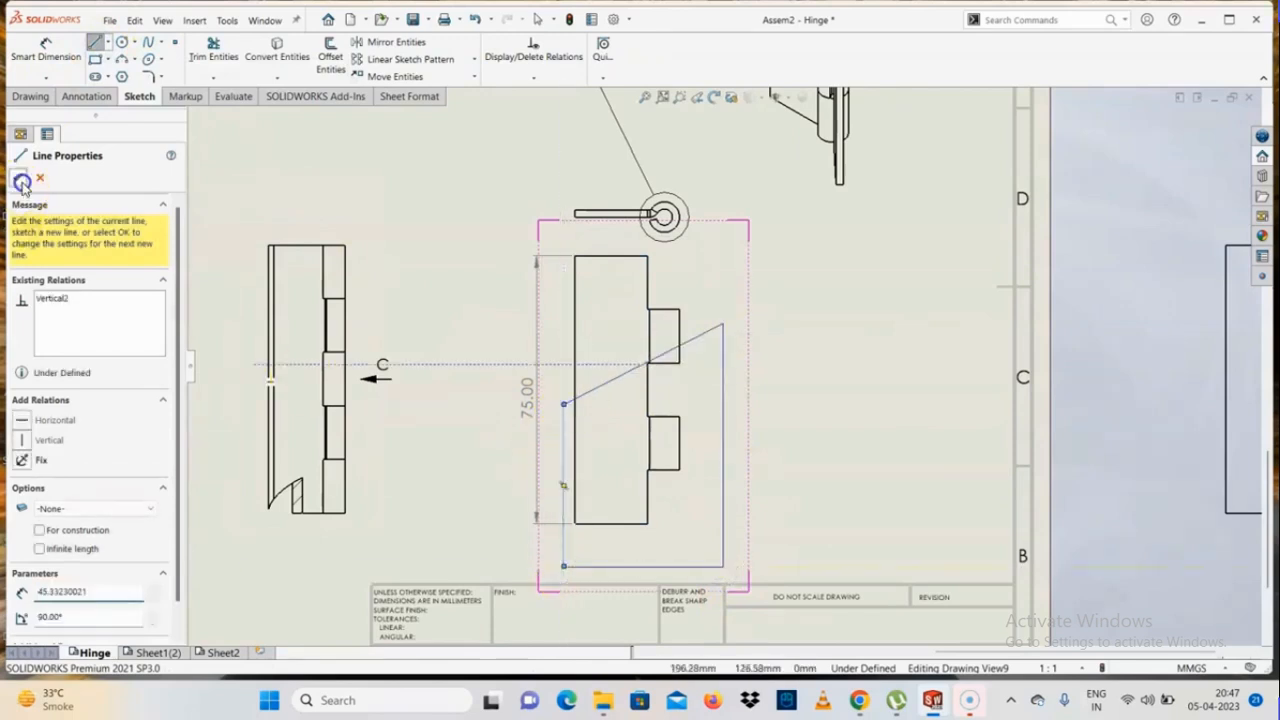
{"action": "left_click", "coordinate": [44, 95]}
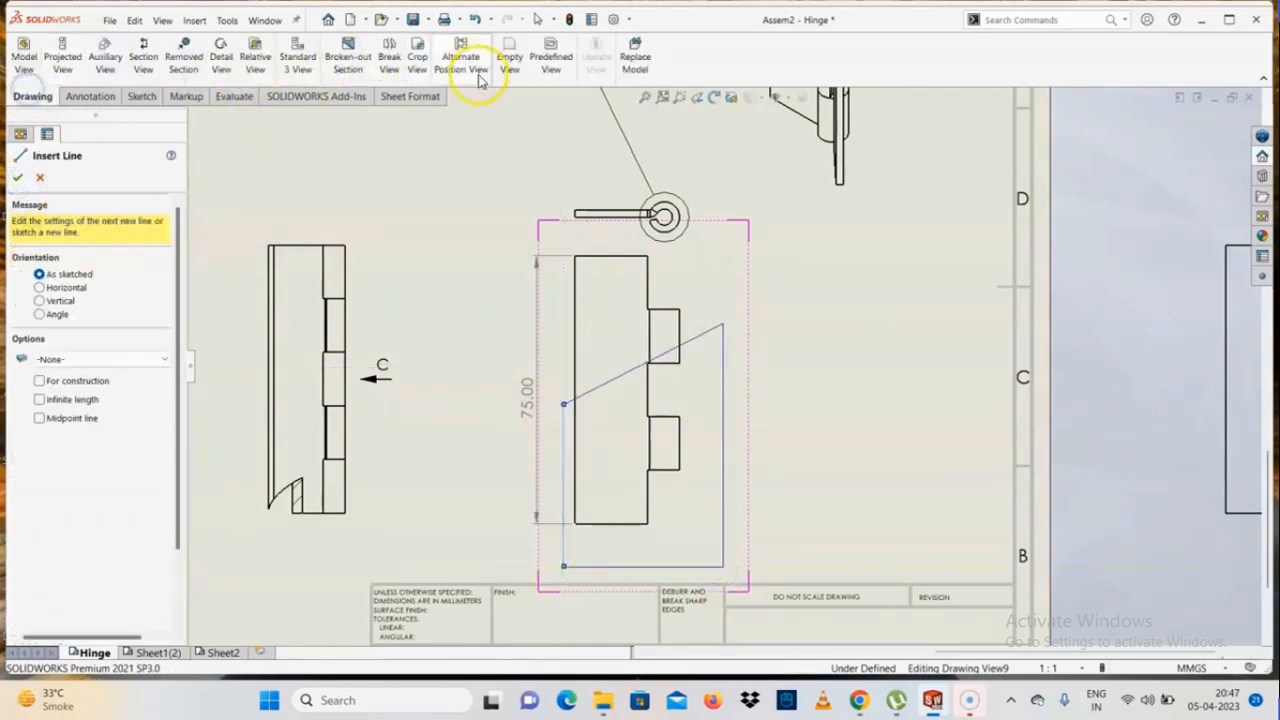
{"action": "left_click", "coordinate": [417, 57]}
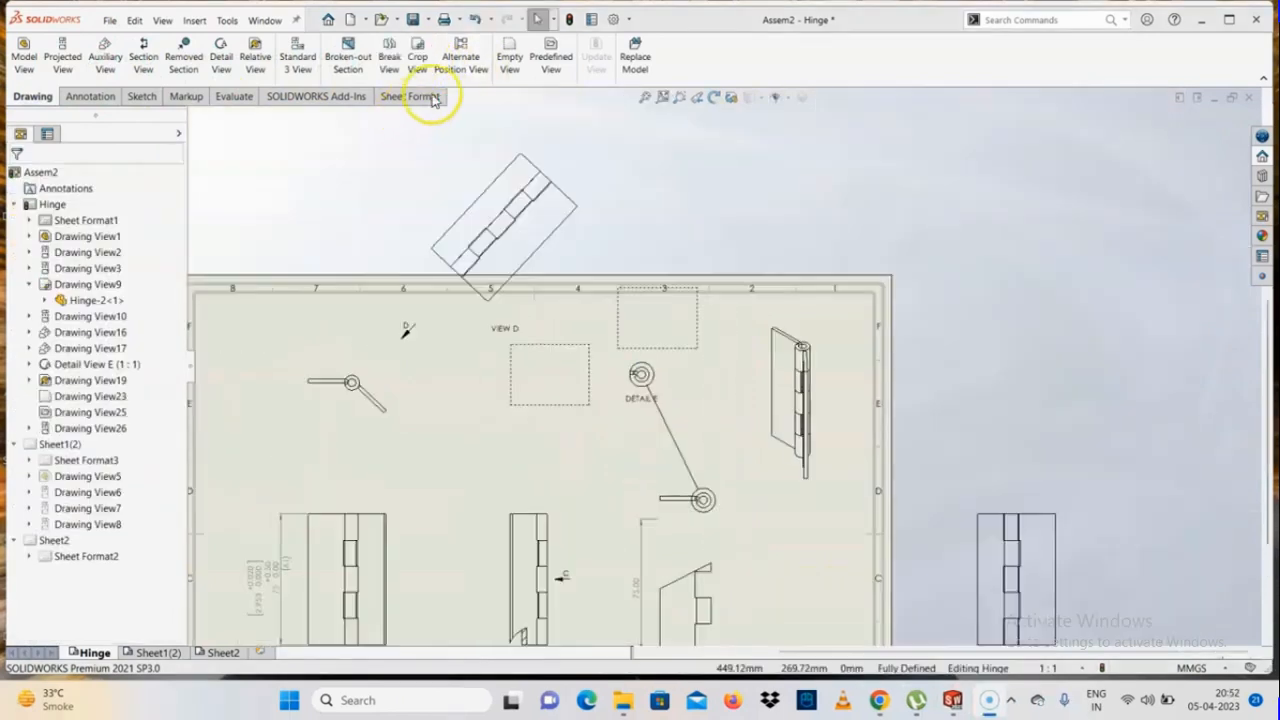
Add an alternate position to the isometric hinge view using a new configuration, with the movable leaf pulled sideways away from the fixed leaf
{"action": "left_click", "coordinate": [463, 78]}
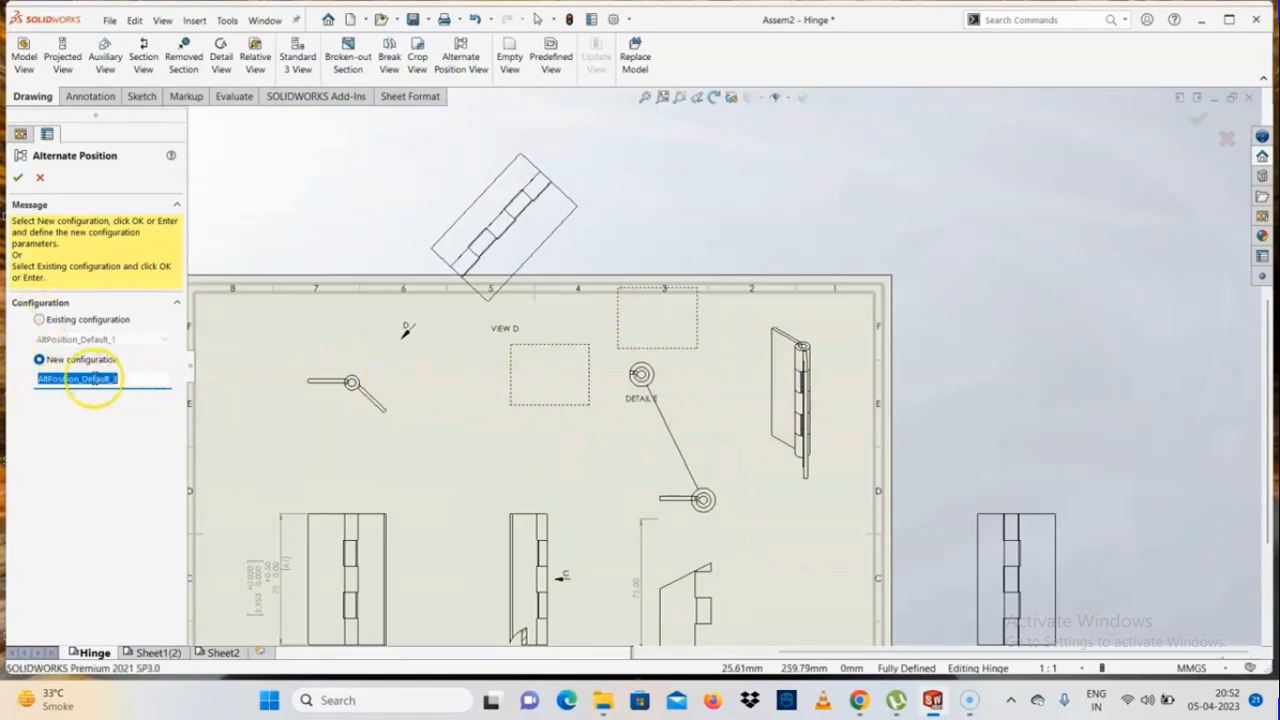
{"action": "left_click", "coordinate": [17, 179]}
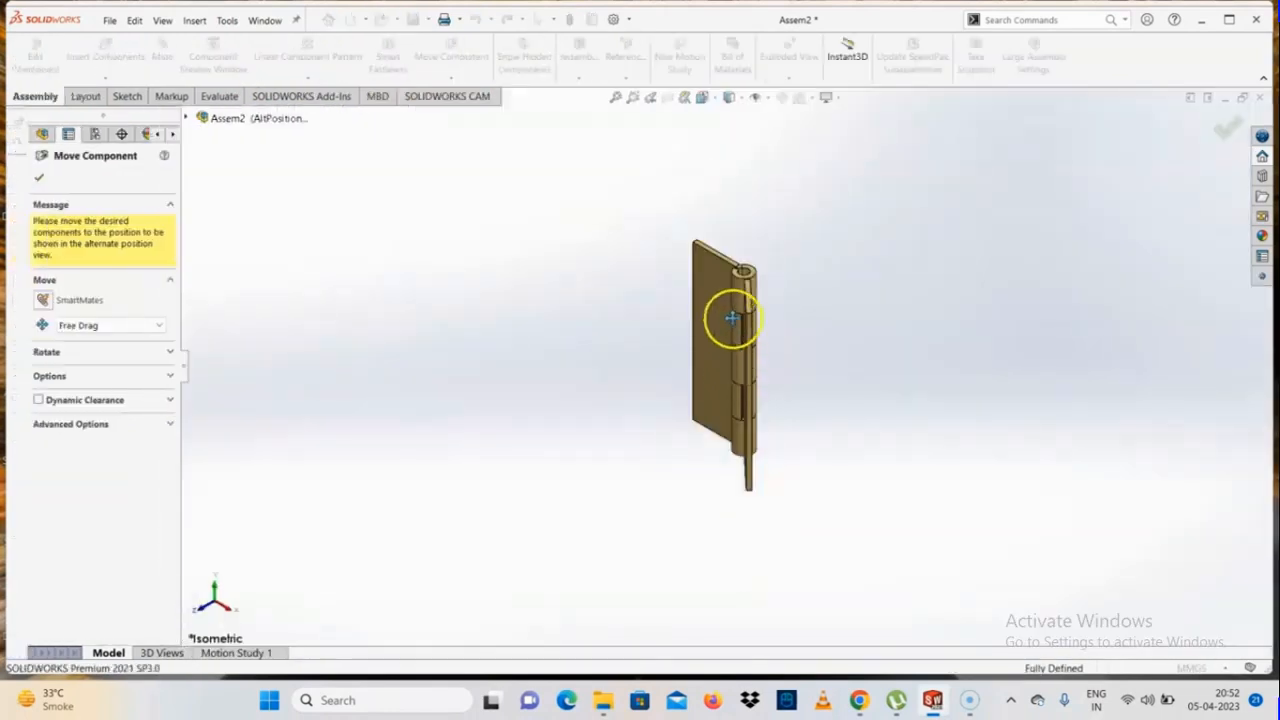
{"action": "scroll", "coordinate": [733, 317], "scroll_direction": "down", "scroll_amount": 3}
{"action": "left_click", "coordinate": [762, 434]}
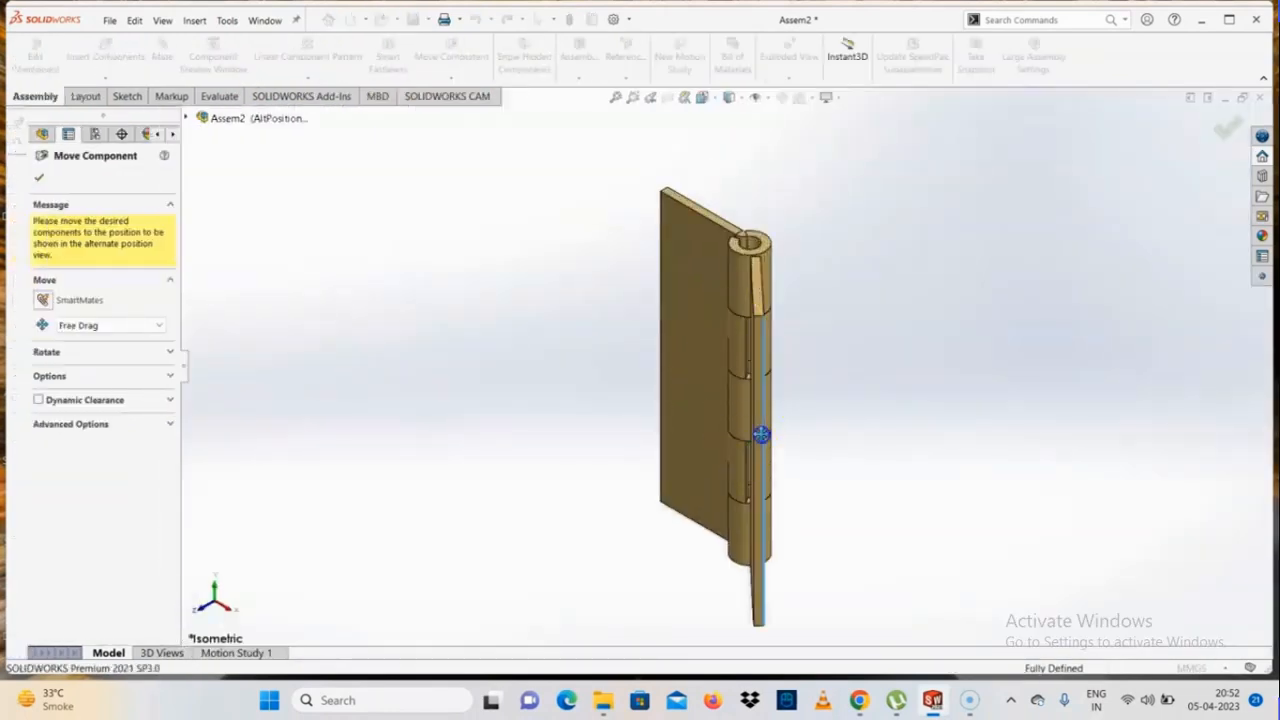
{"action": "left_click_drag", "start_coordinate": [762, 434], "coordinate": [868, 427]}
{"action": "left_click", "coordinate": [37, 179]}
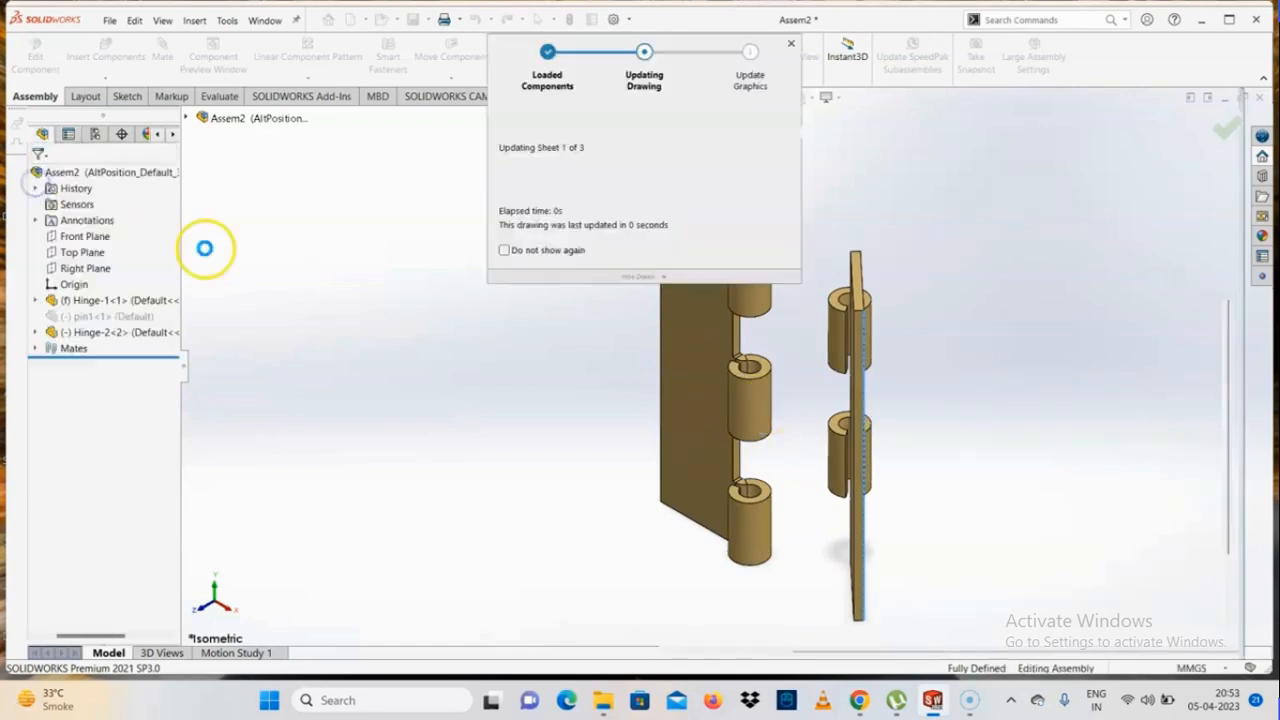
{"action": "scroll", "coordinate": [622, 420], "scroll_direction": "up", "scroll_amount": 3}
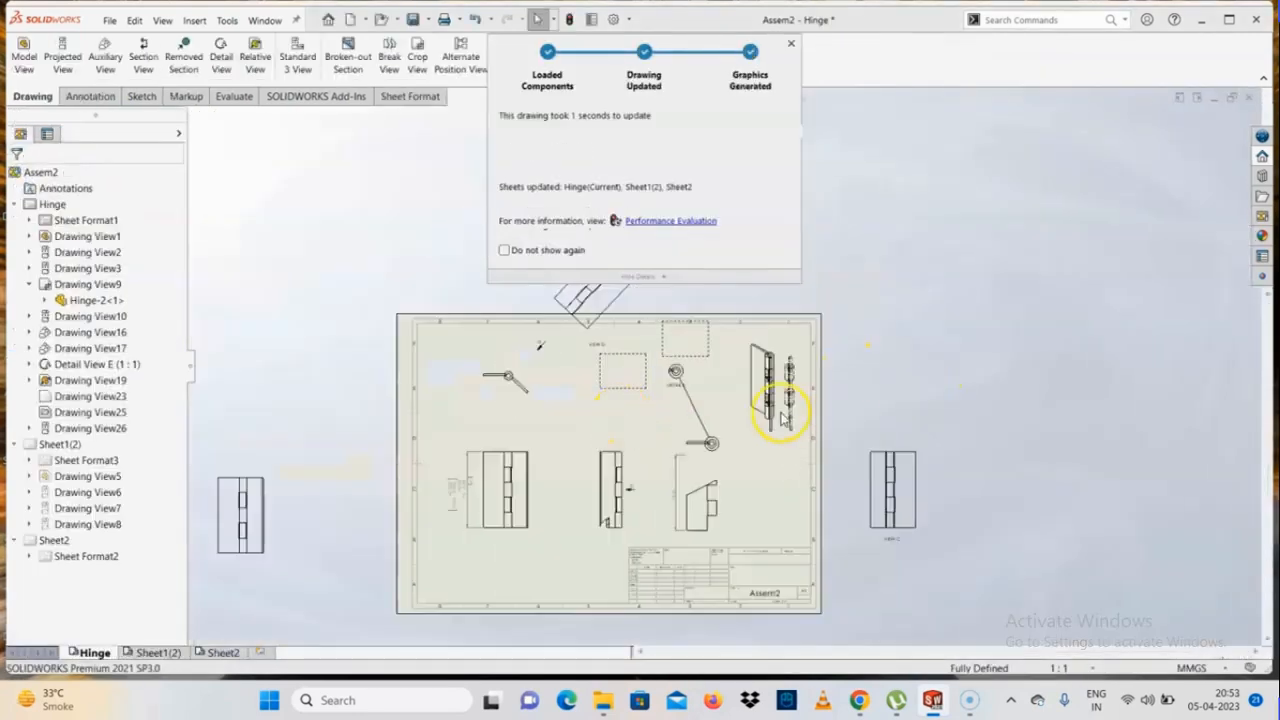
{"action": "scroll", "coordinate": [777, 408], "scroll_direction": "down", "scroll_amount": 5}
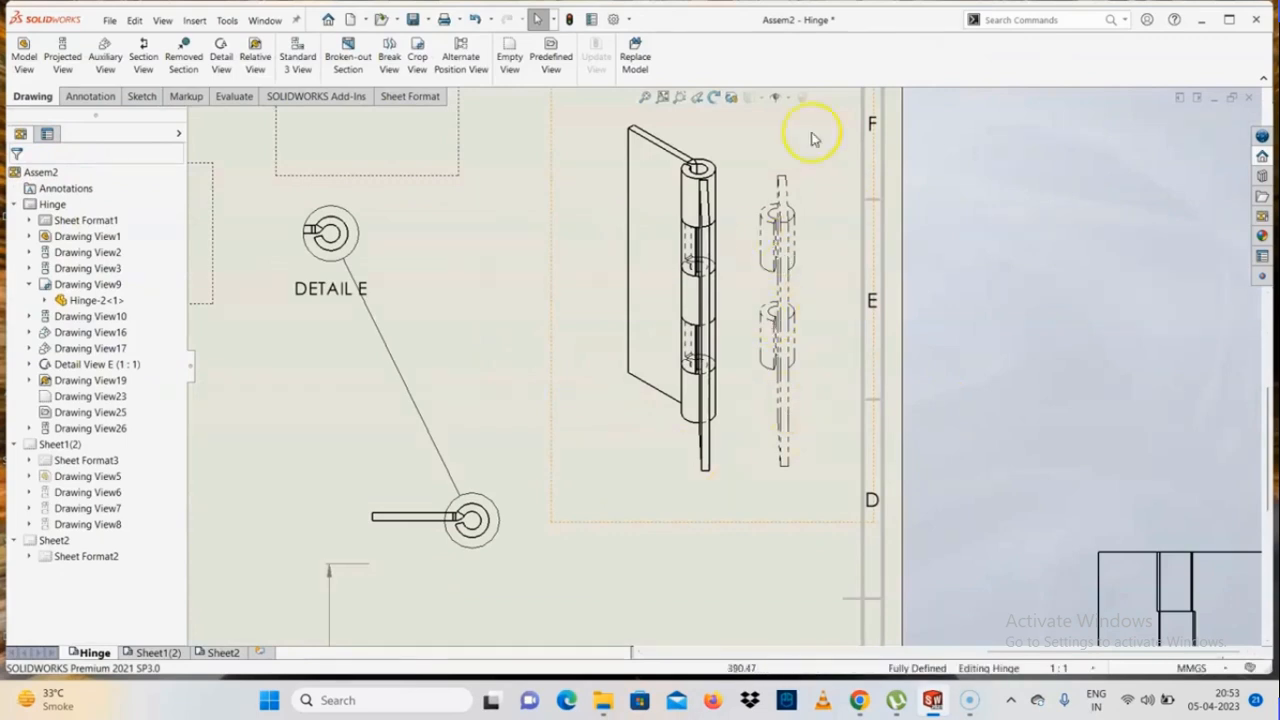
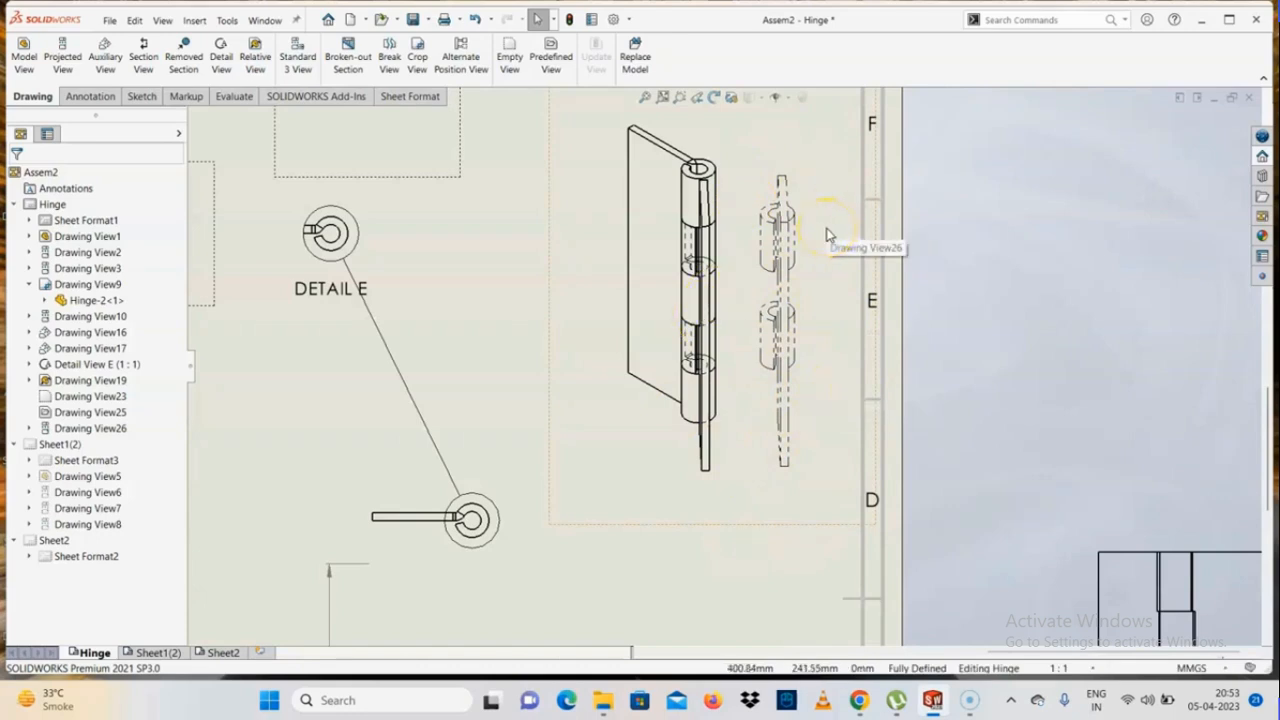
{"action": "left_click", "coordinate": [637, 62]}
{"action": "scroll", "coordinate": [663, 434], "scroll_direction": "up", "scroll_amount": 3}
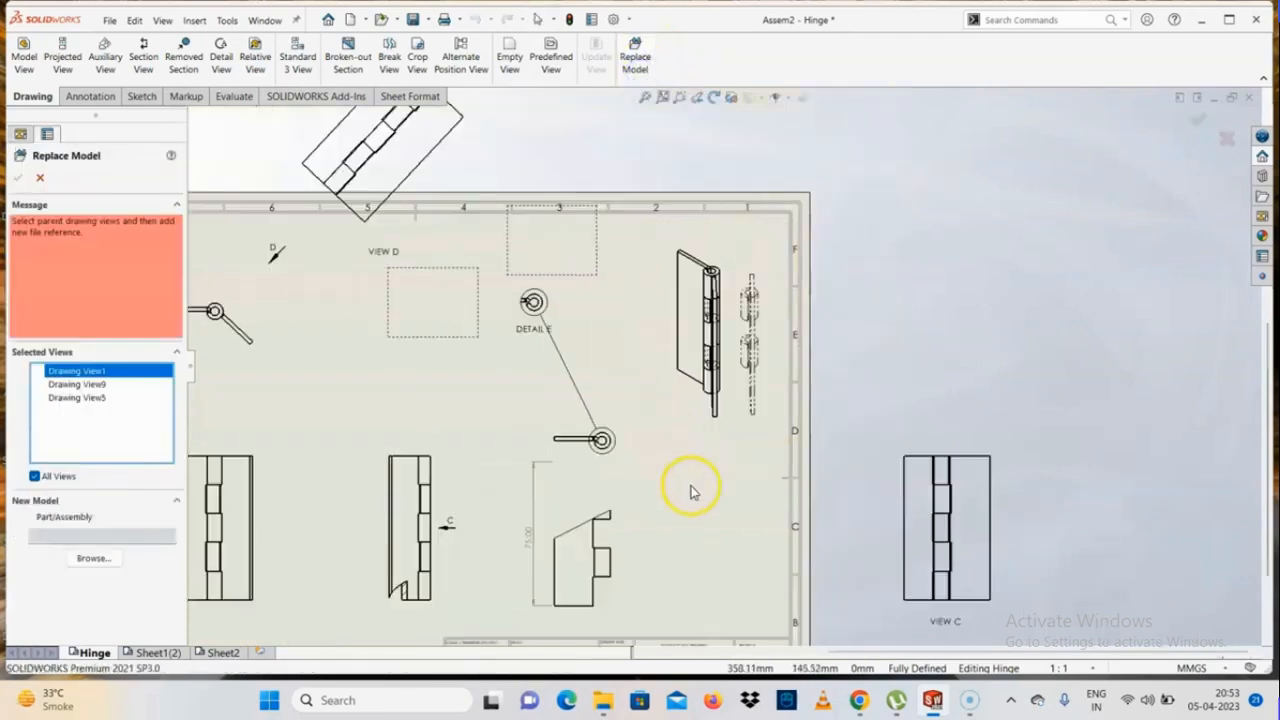
{"action": "key", "text": "Escape"}
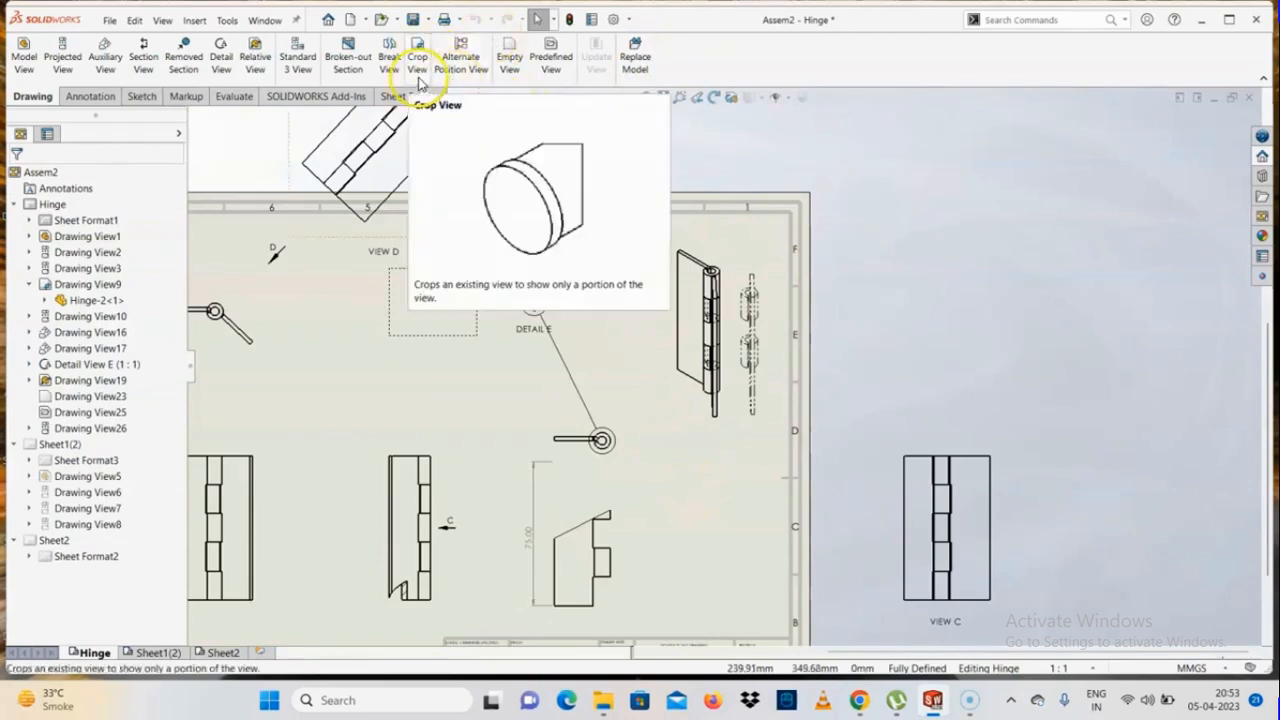
Place a predefined view beside the cropped hinge leaf view and insert the Hinge-2.SLDPRT model into it
{"action": "left_click", "coordinate": [552, 62]}
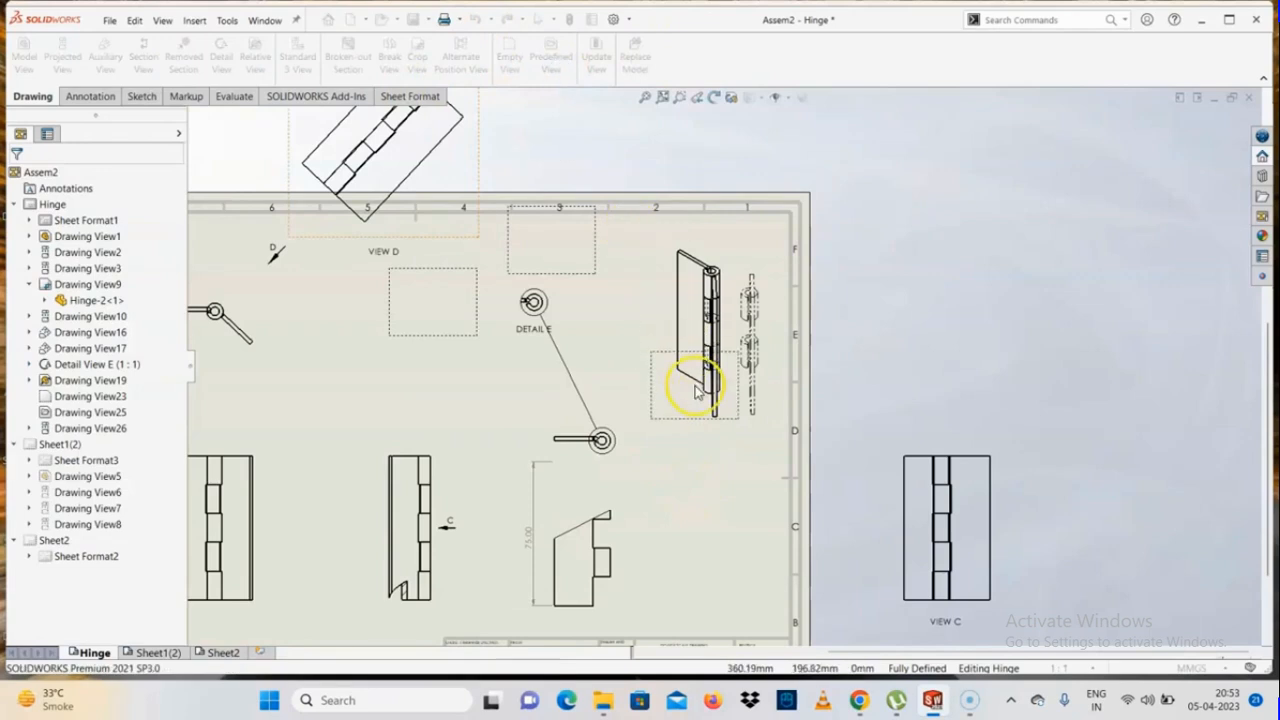
{"action": "scroll", "coordinate": [700, 380], "scroll_direction": "up", "scroll_amount": 3}
{"action": "left_click", "coordinate": [715, 490]}
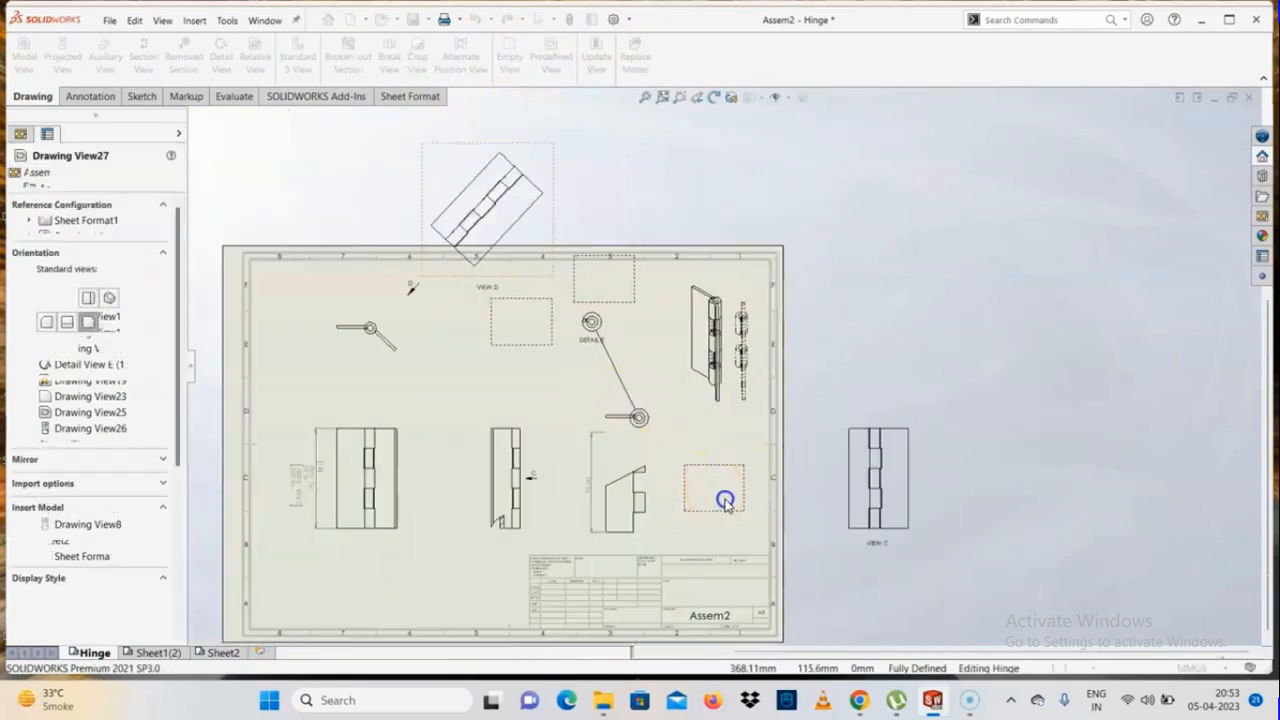
{"action": "scroll", "coordinate": [720, 495], "scroll_direction": "down", "scroll_amount": 2}
{"action": "scroll", "coordinate": [740, 514], "scroll_direction": "down", "scroll_amount": 2}
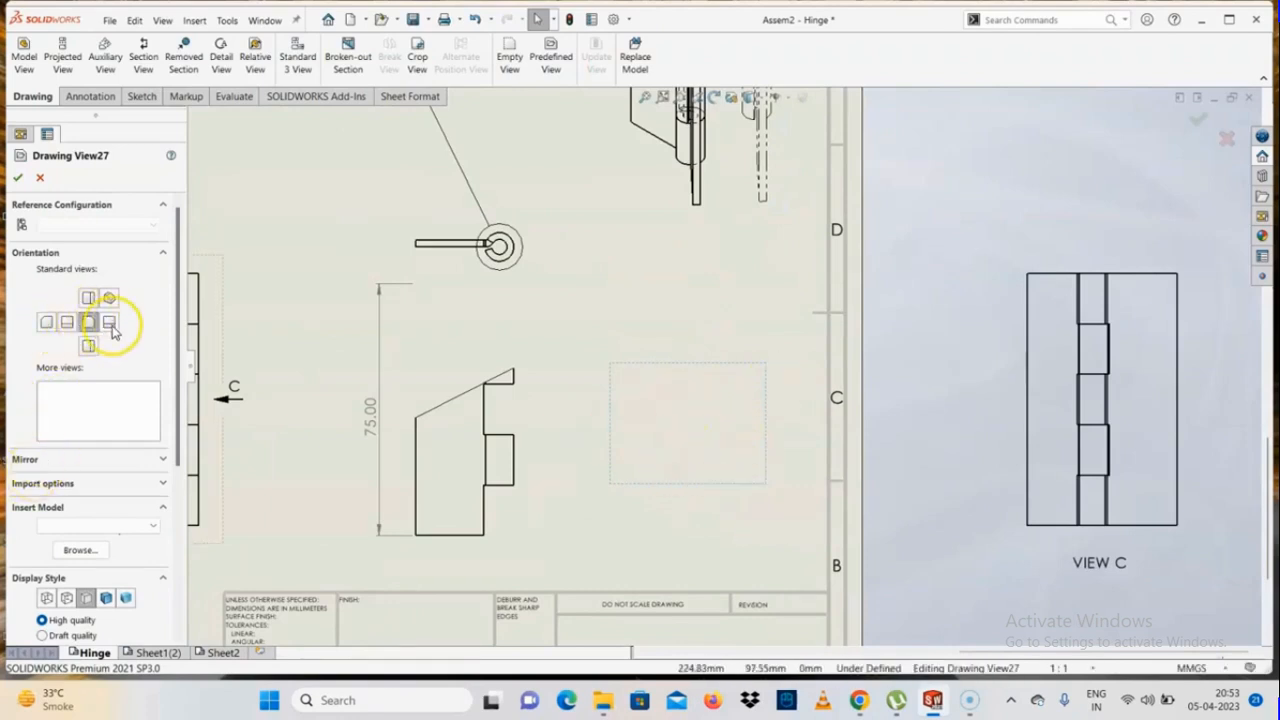
{"action": "left_click", "coordinate": [62, 527]}
{"action": "left_click", "coordinate": [80, 552]}
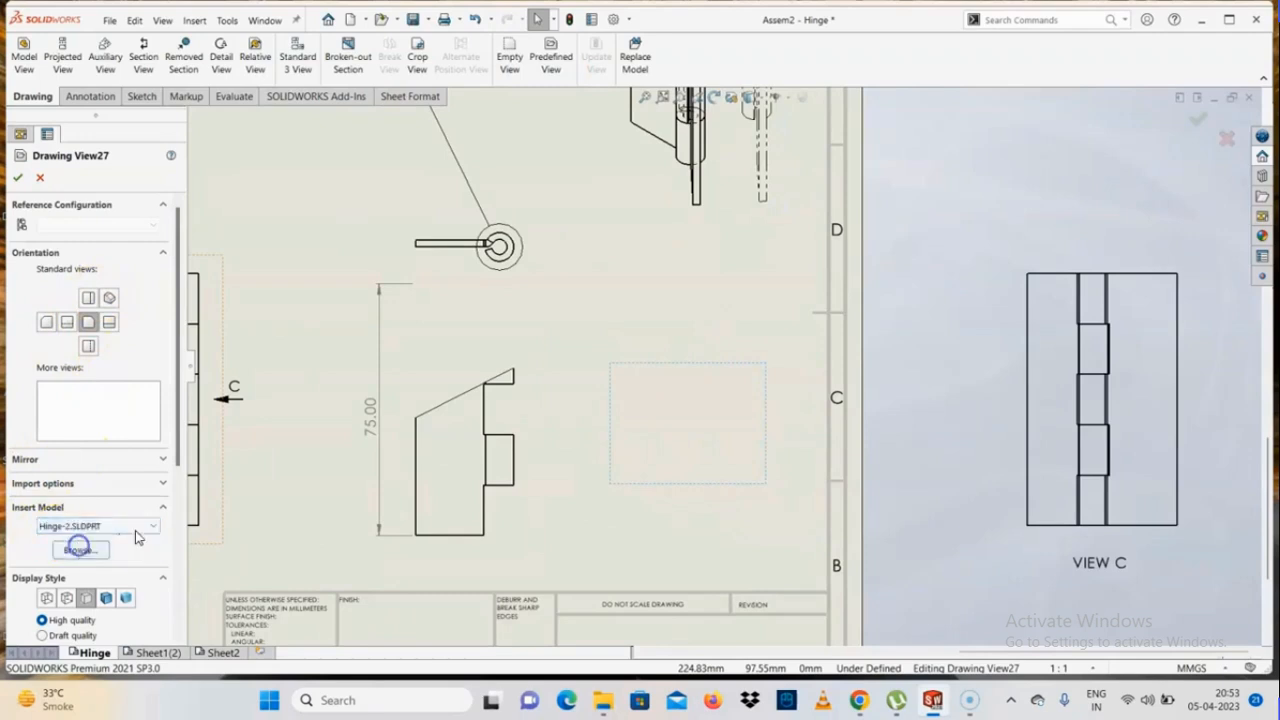
{"action": "left_click", "coordinate": [17, 178]}
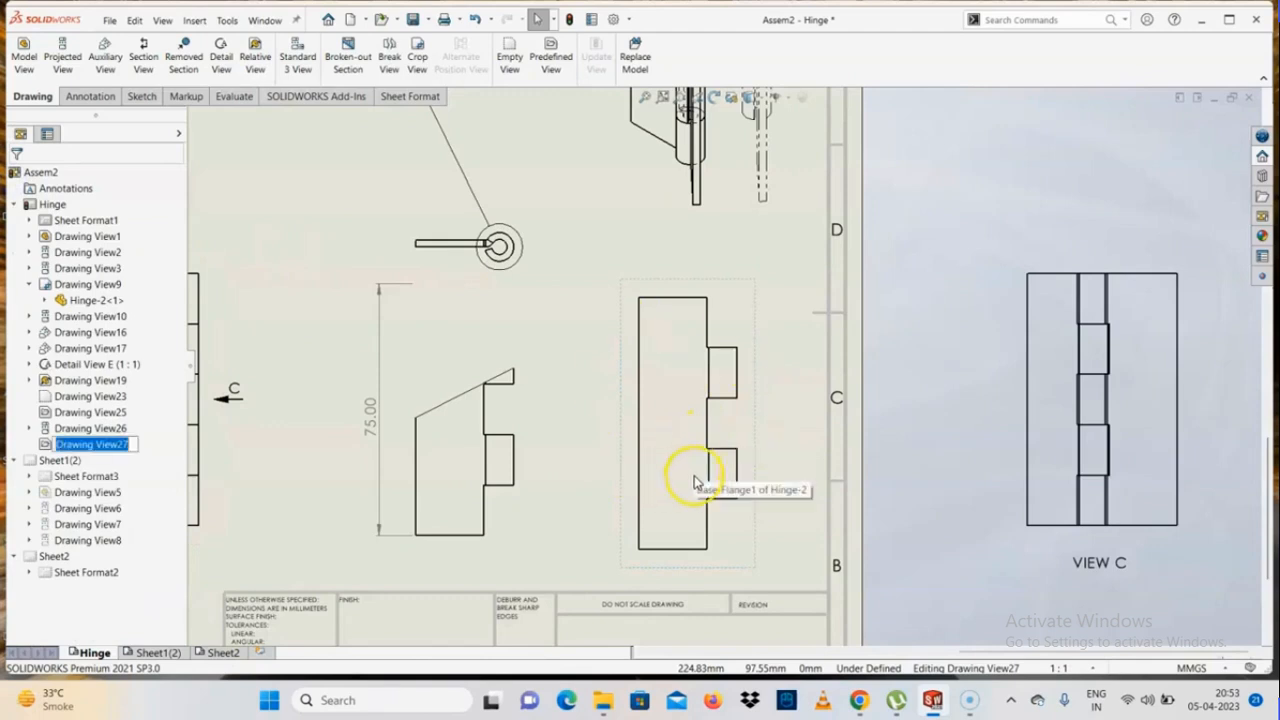
Delete the predefined view showing the Hinge-2 part from the sheet
{"action": "left_click", "coordinate": [748, 431]}
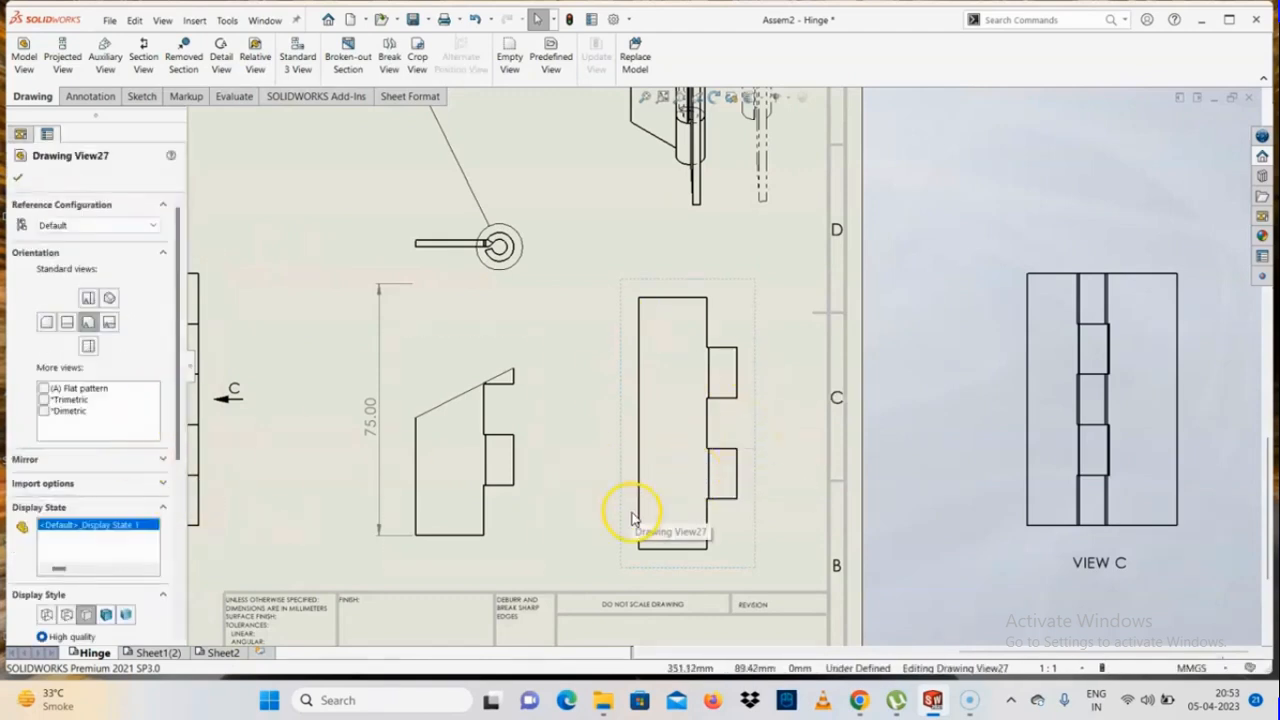
{"action": "key", "text": "Delete"}
{"action": "key", "text": "Return"}
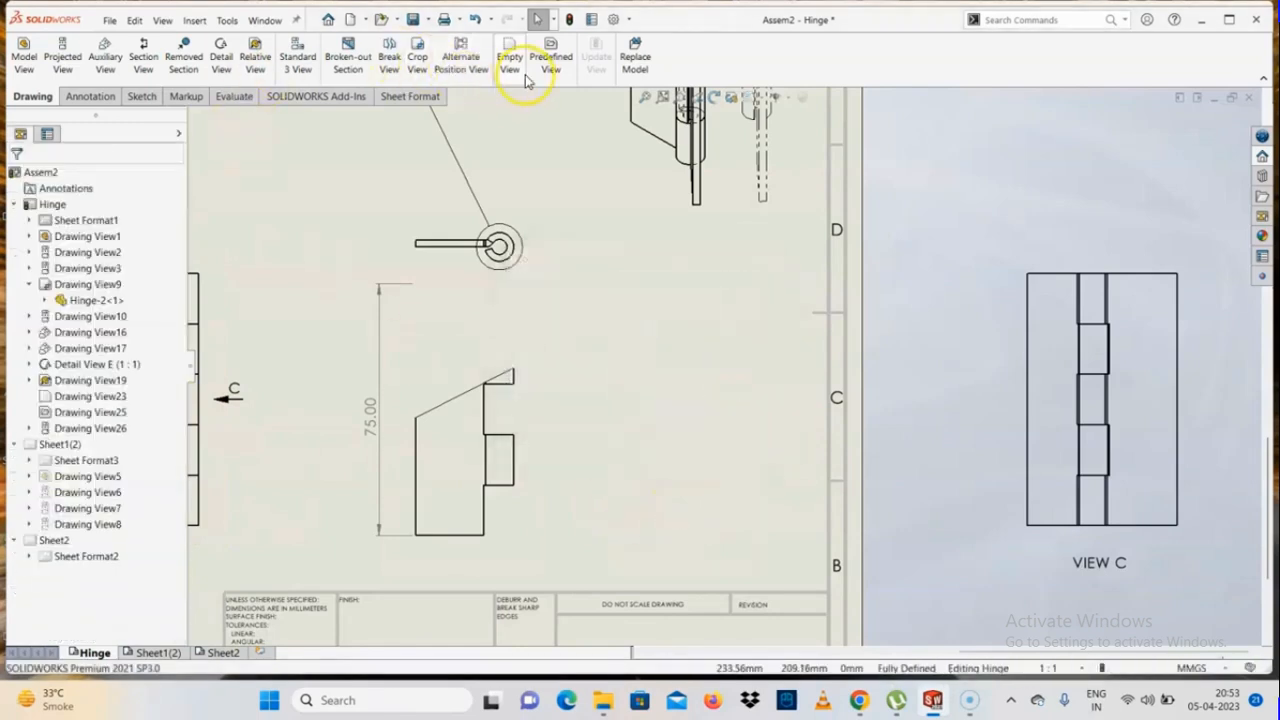
Place an empty predefined view beside the cropped leaf view and mirror it horizontally
{"action": "left_click", "coordinate": [545, 62]}
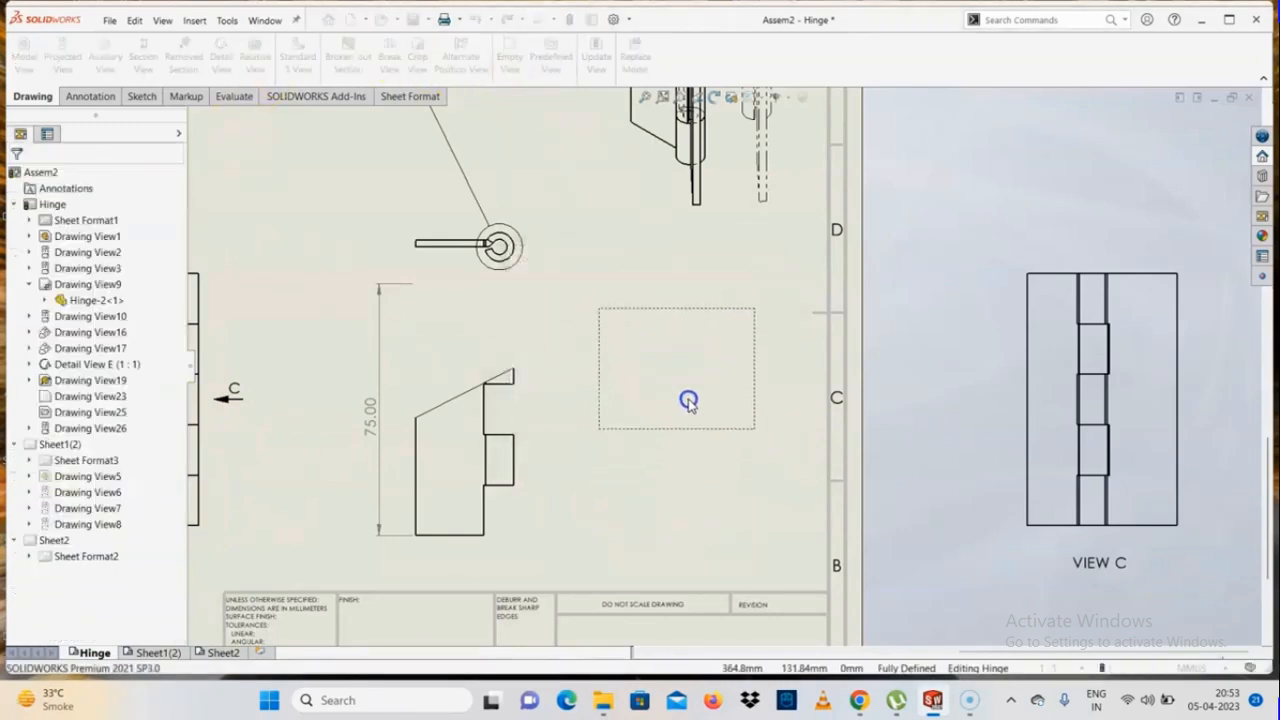
{"action": "left_click", "coordinate": [688, 401]}
{"action": "scroll", "coordinate": [172, 405], "scroll_direction": "down", "scroll_amount": 2}
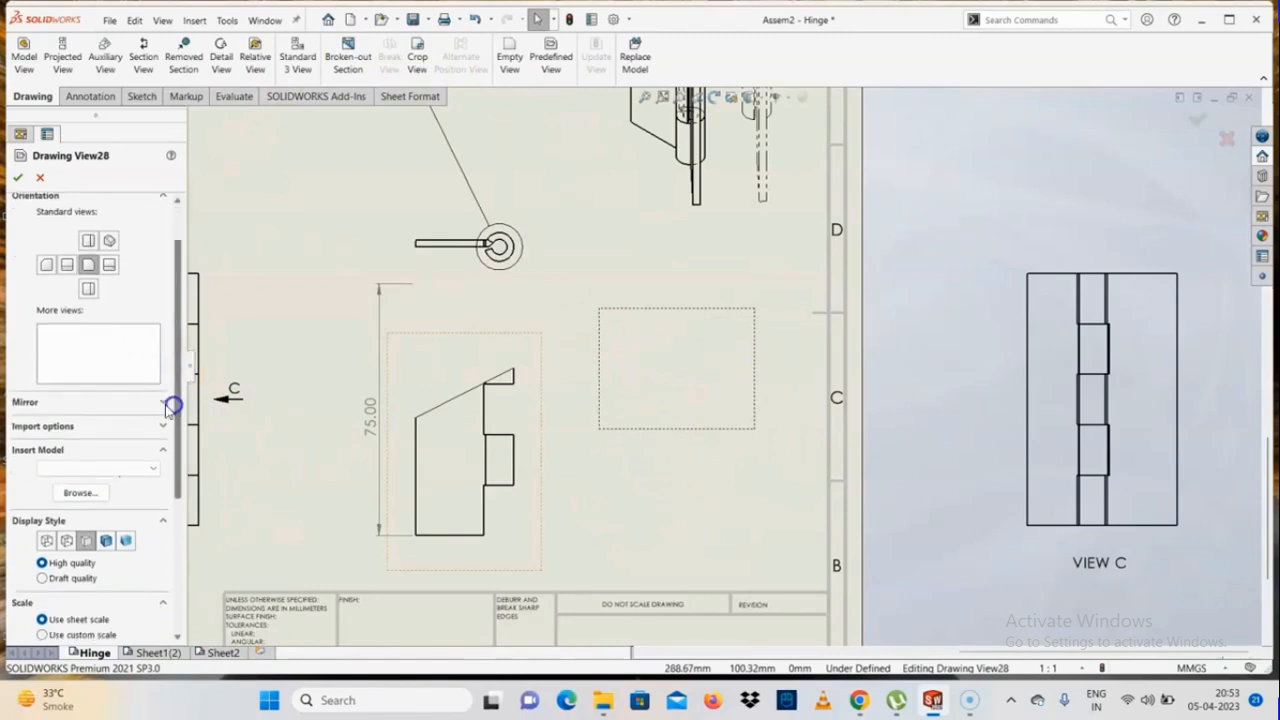
{"action": "left_click", "coordinate": [164, 403]}
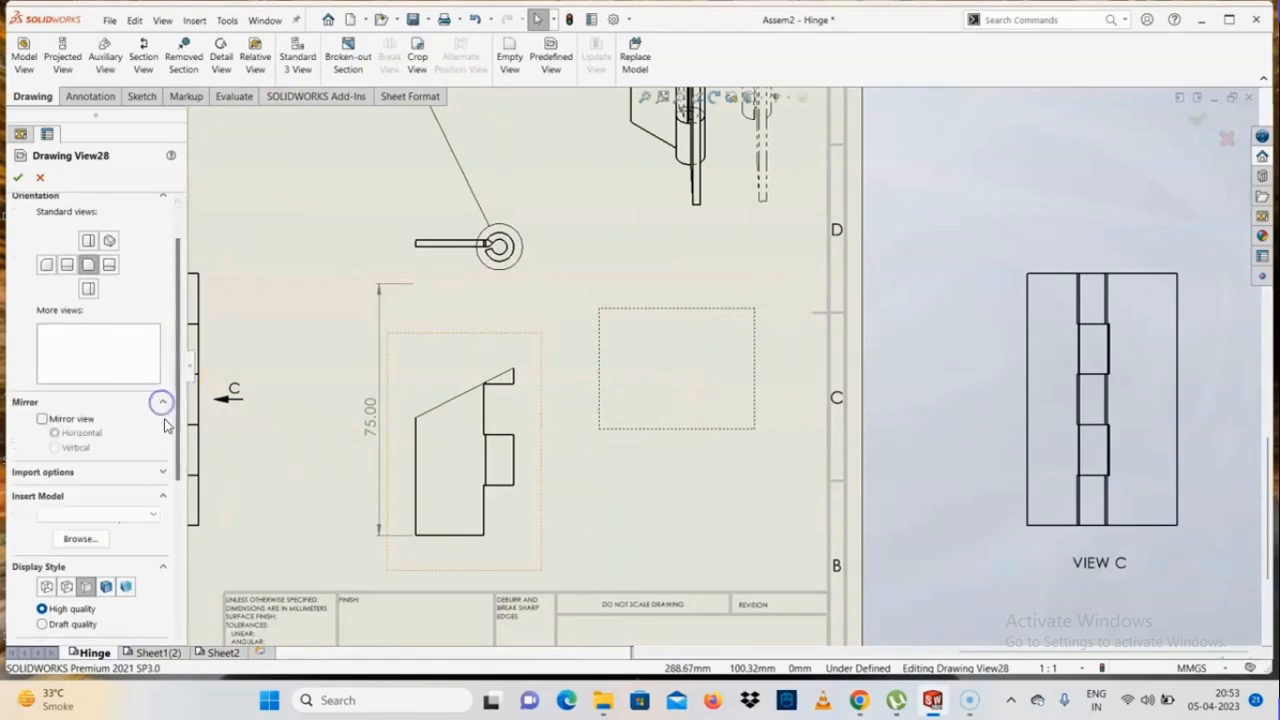
{"action": "left_click", "coordinate": [78, 421]}
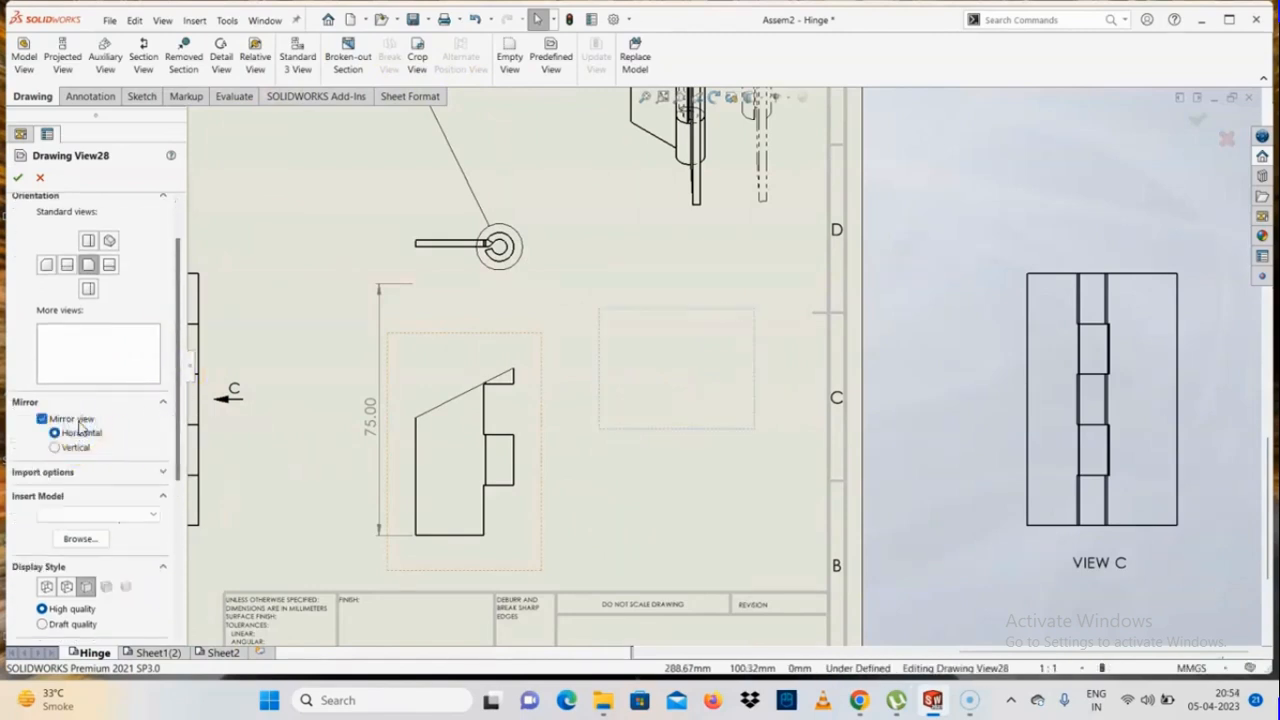
Enable annotation import and high-quality display for the mirrored predefined view, review its remaining options and accept it
{"action": "left_click", "coordinate": [61, 476]}
{"action": "left_click", "coordinate": [78, 489]}
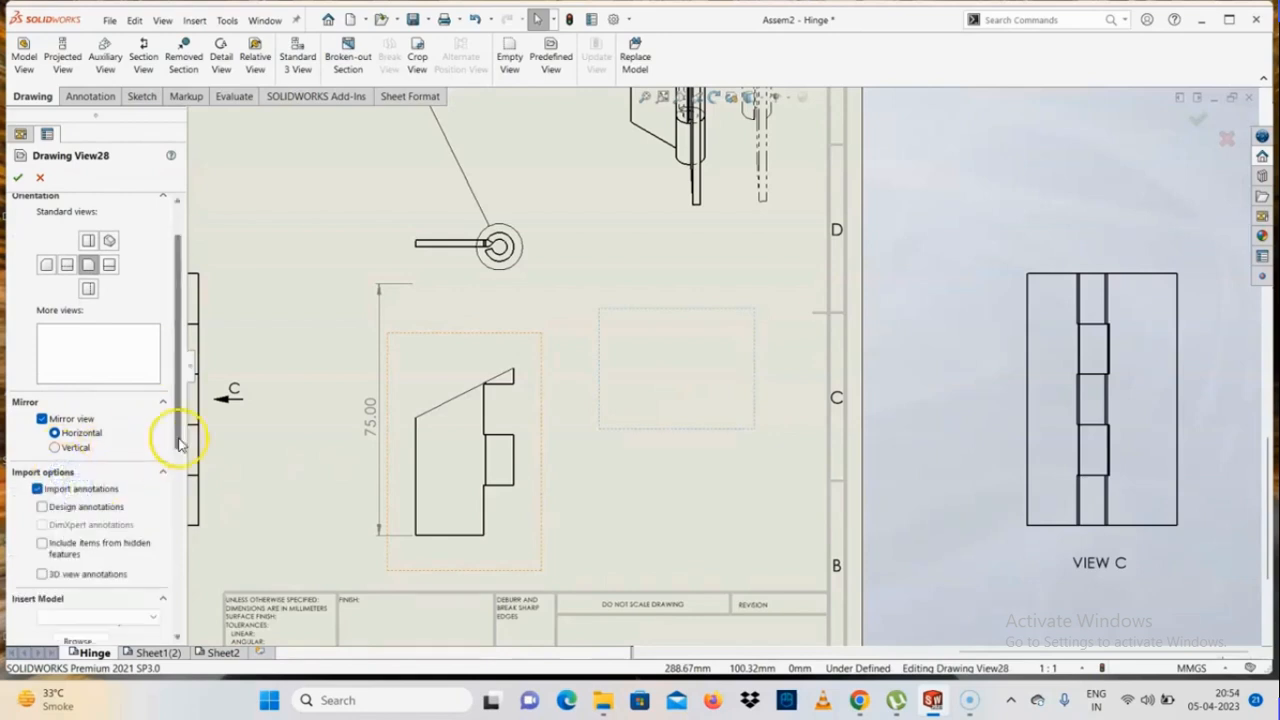
{"action": "left_click_drag", "start_coordinate": [171, 429], "coordinate": [175, 522]}
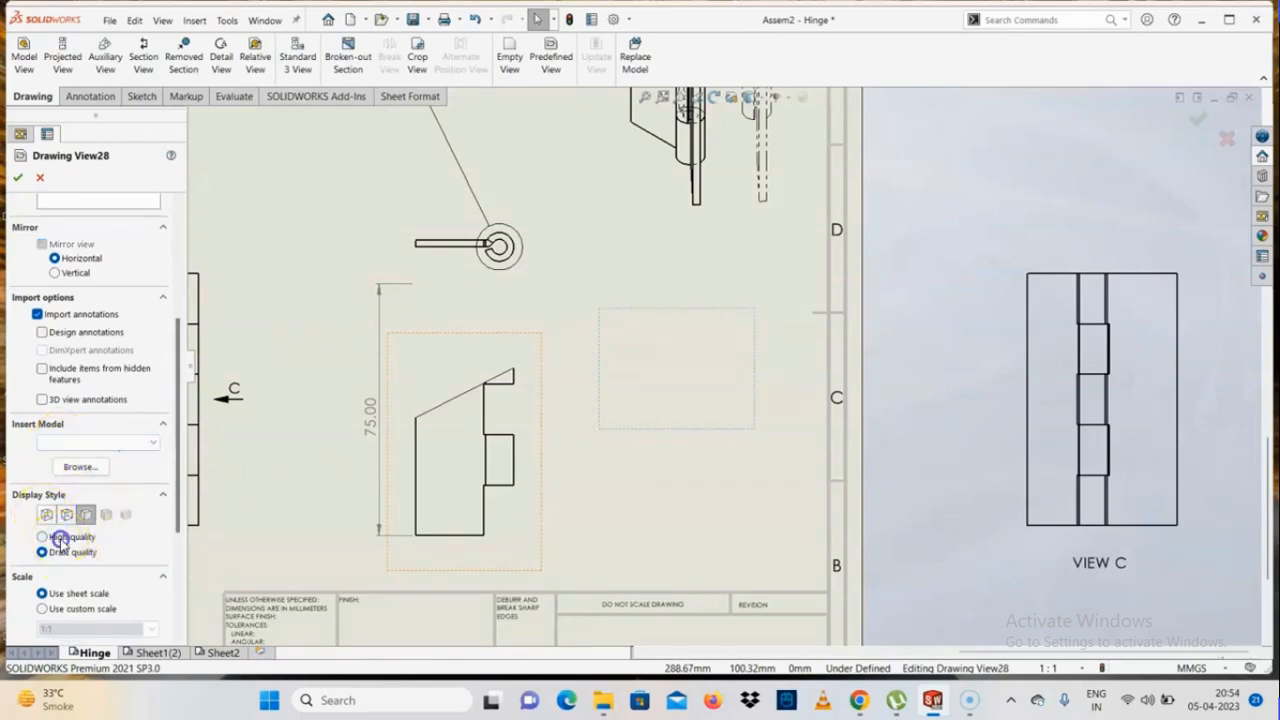
{"action": "left_click", "coordinate": [58, 538]}
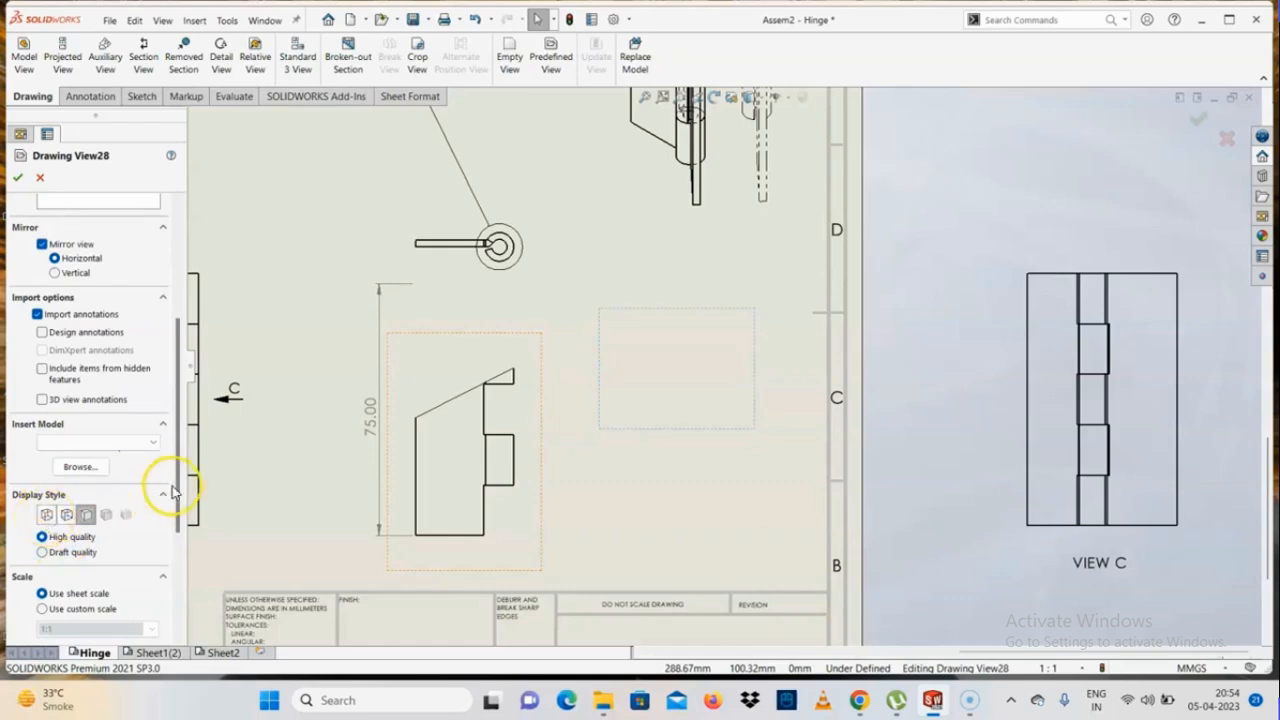
{"action": "scroll", "coordinate": [174, 531], "scroll_direction": "down", "scroll_amount": 3}
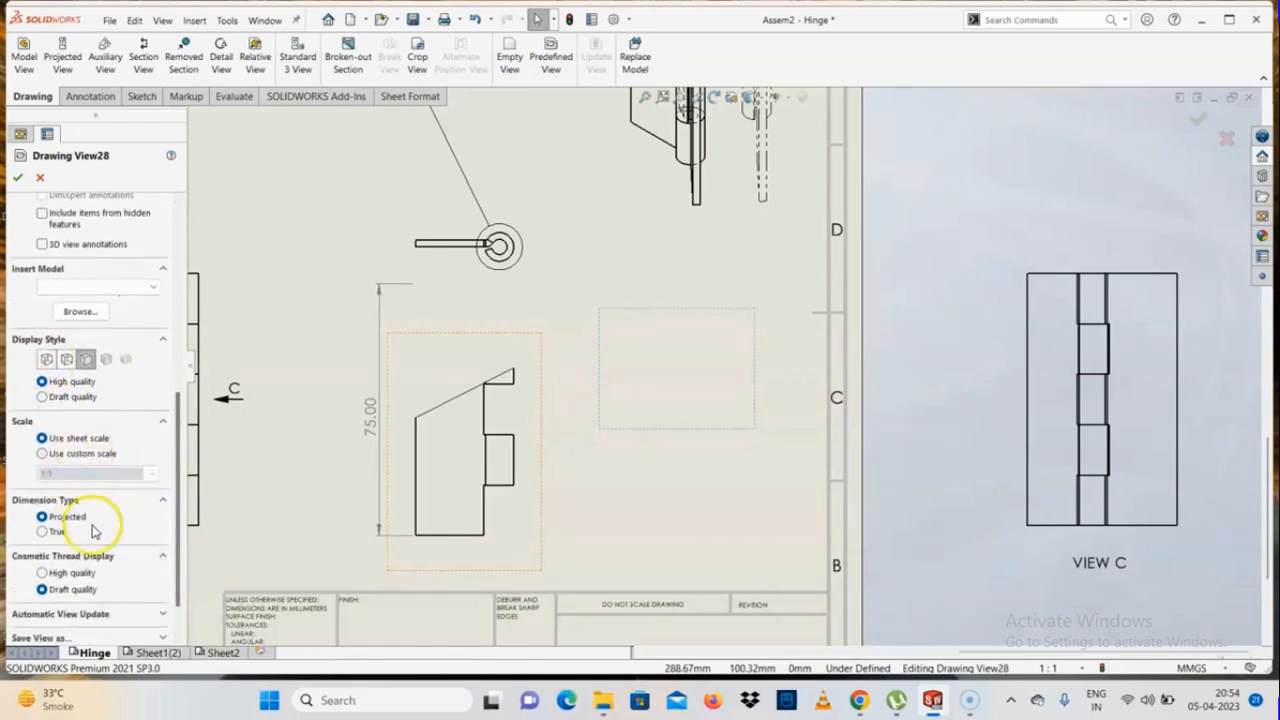
{"action": "scroll", "coordinate": [169, 551], "scroll_direction": "down", "scroll_amount": 1}
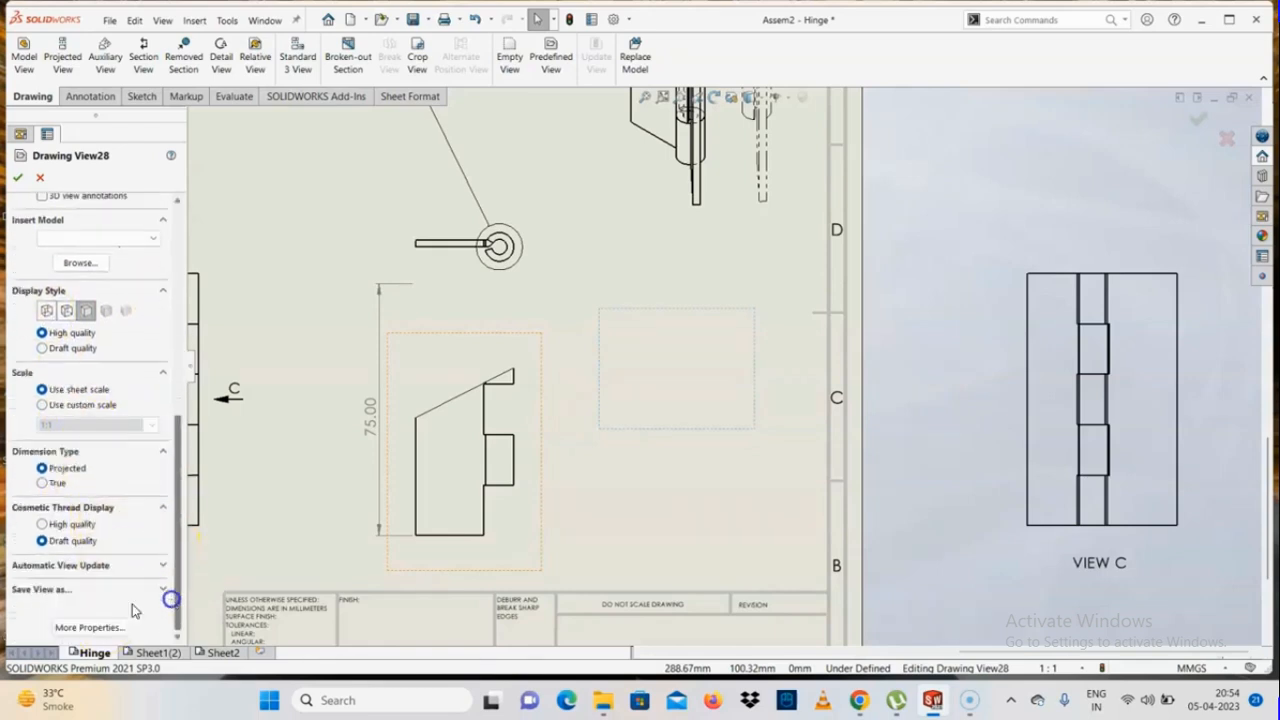
{"action": "left_click", "coordinate": [72, 566]}
{"action": "scroll", "coordinate": [176, 570], "scroll_direction": "down", "scroll_amount": 1}
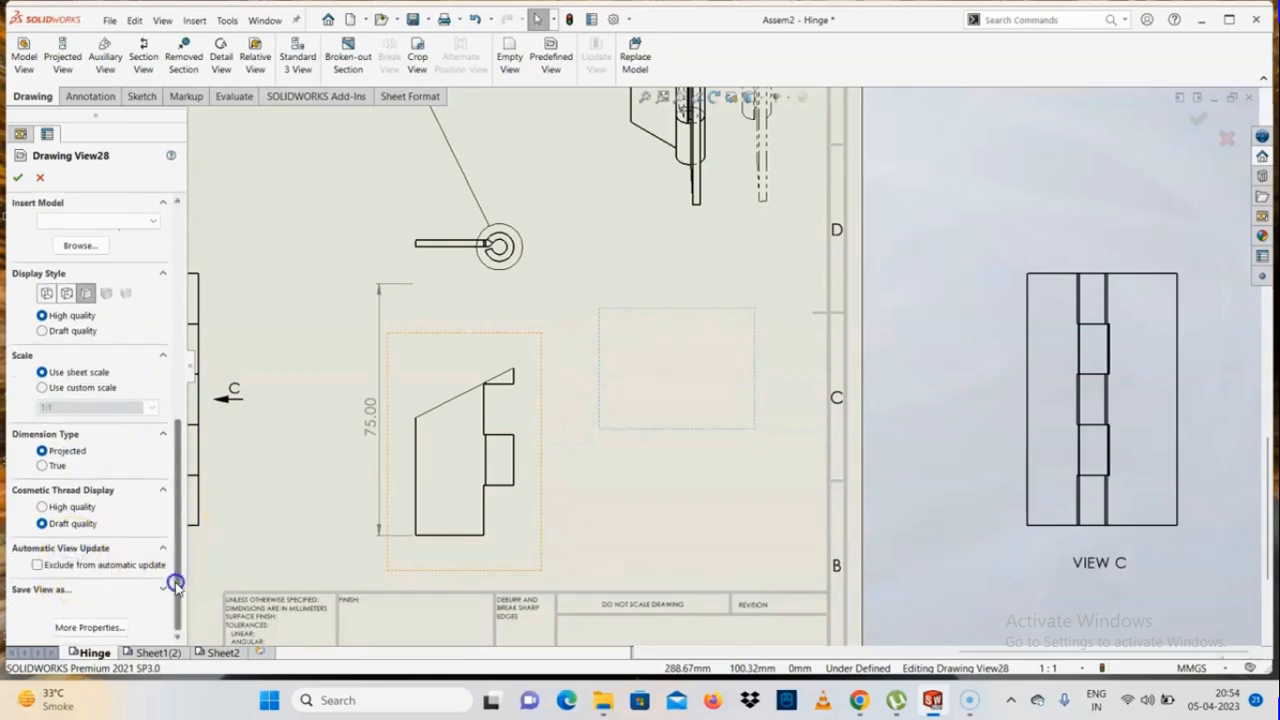
{"action": "left_click", "coordinate": [17, 177]}
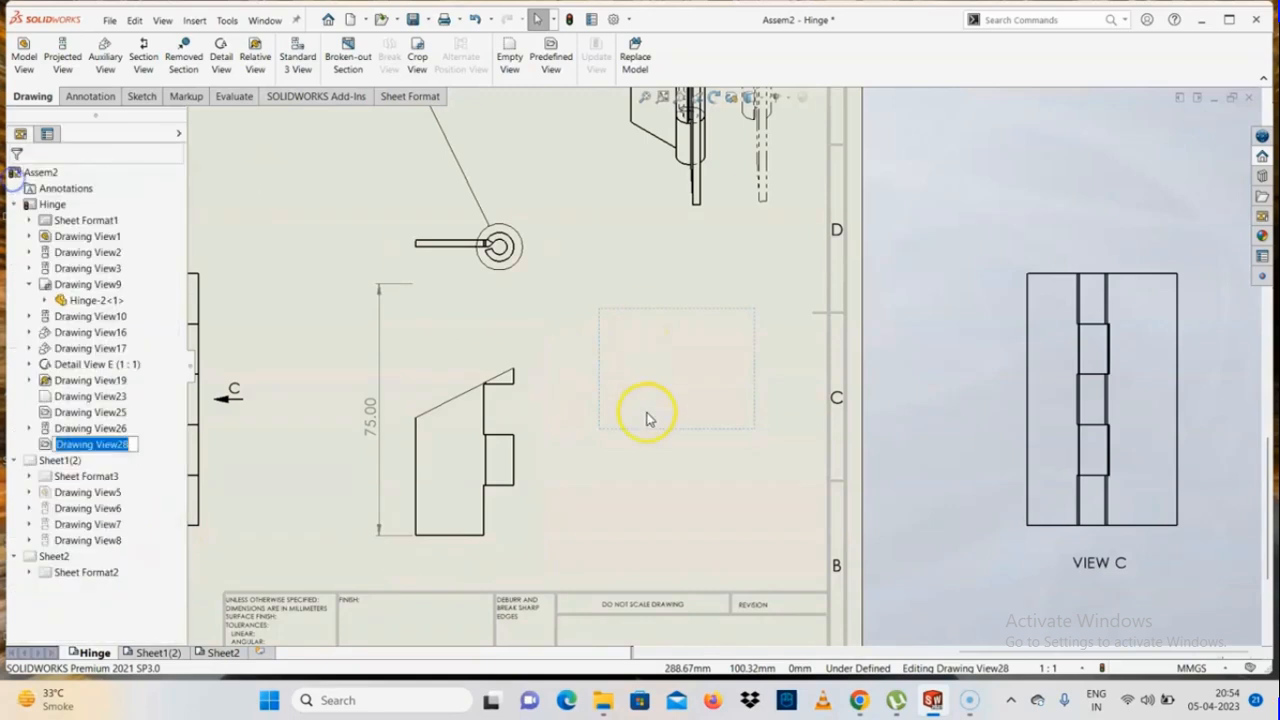
Delete the empty mirrored predefined view from the Hinge sheet
{"action": "left_click", "coordinate": [700, 423]}
{"action": "key", "text": "Delete"}
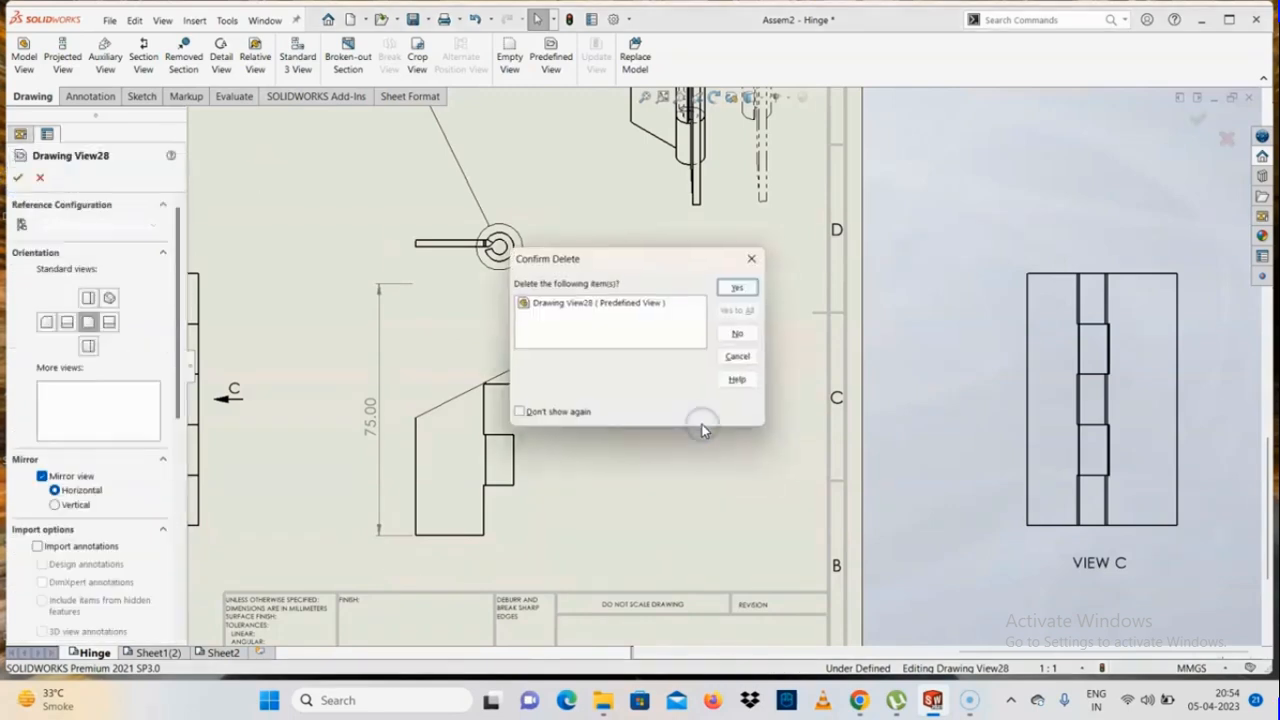
{"action": "key", "text": "Return"}
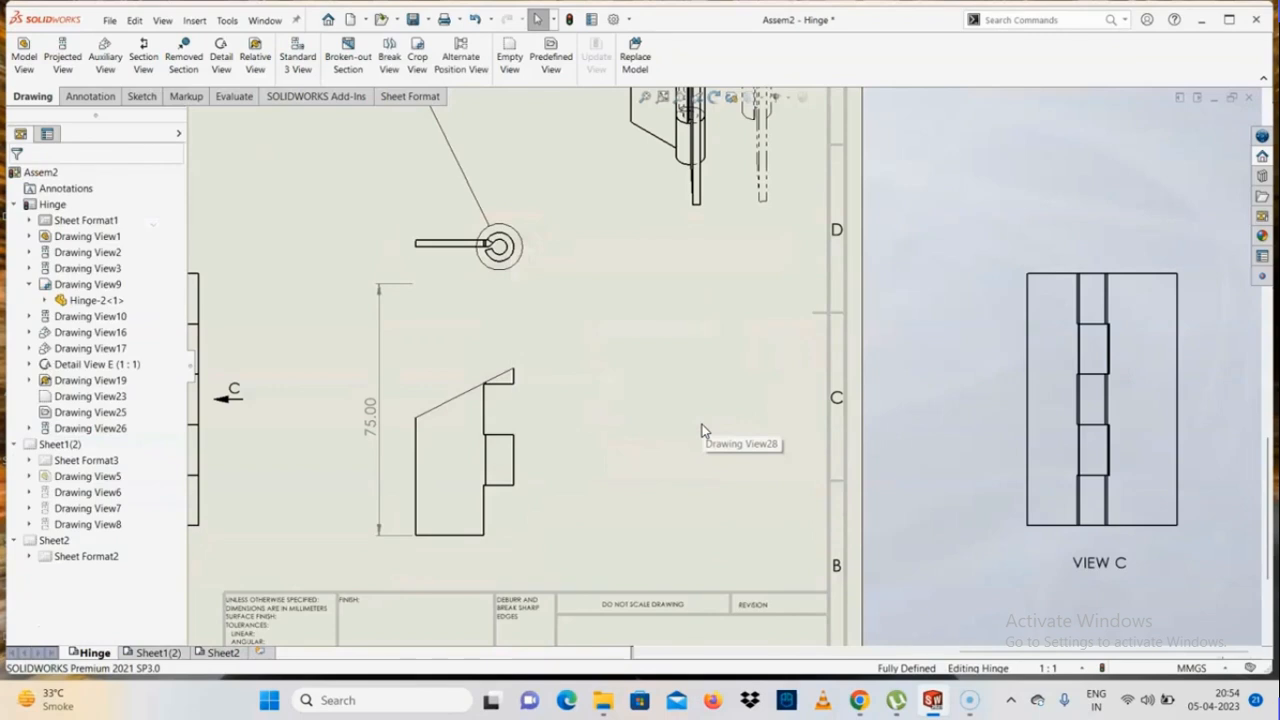
Start a model replacement for the drawing and clear every view from its selection
{"action": "scroll", "coordinate": [702, 430], "scroll_direction": "up", "scroll_amount": 3}
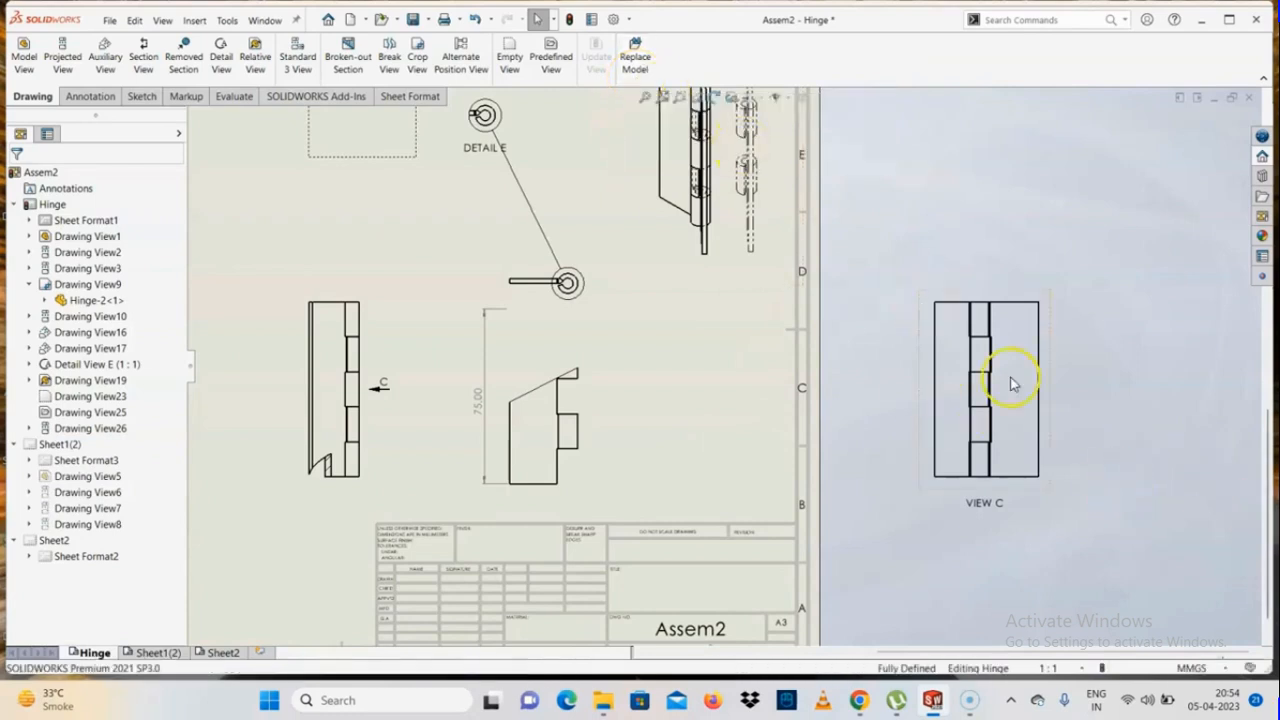
{"action": "scroll", "coordinate": [1077, 457], "scroll_direction": "down", "scroll_amount": 2}
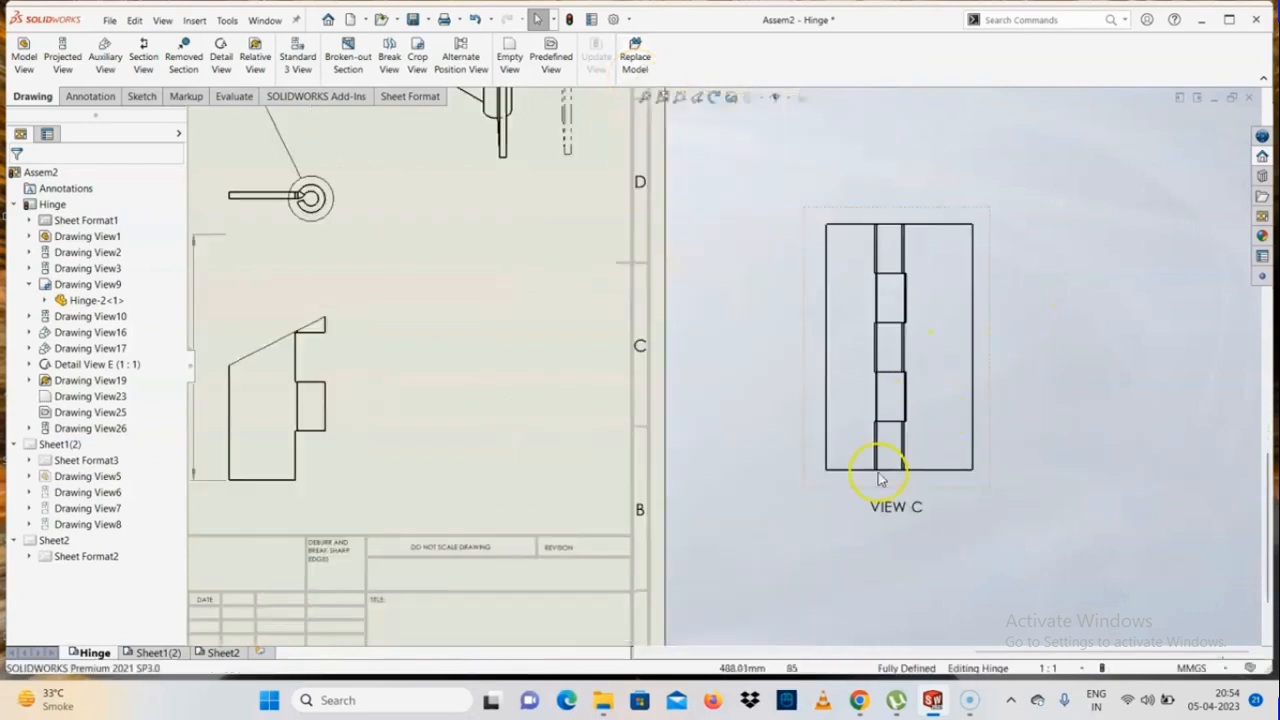
{"action": "scroll", "coordinate": [486, 414], "scroll_direction": "up", "scroll_amount": 5}
{"action": "scroll", "coordinate": [480, 391], "scroll_direction": "down", "scroll_amount": 3}
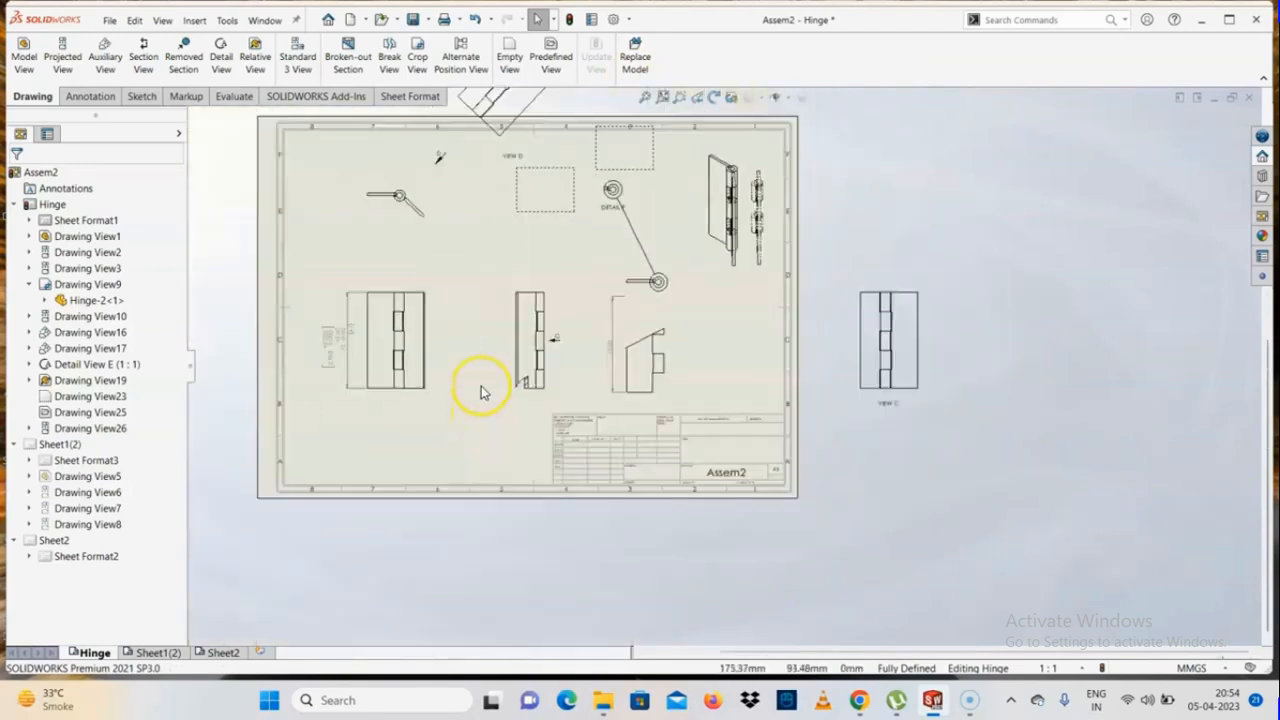
{"action": "scroll", "coordinate": [366, 412], "scroll_direction": "down", "scroll_amount": 1}
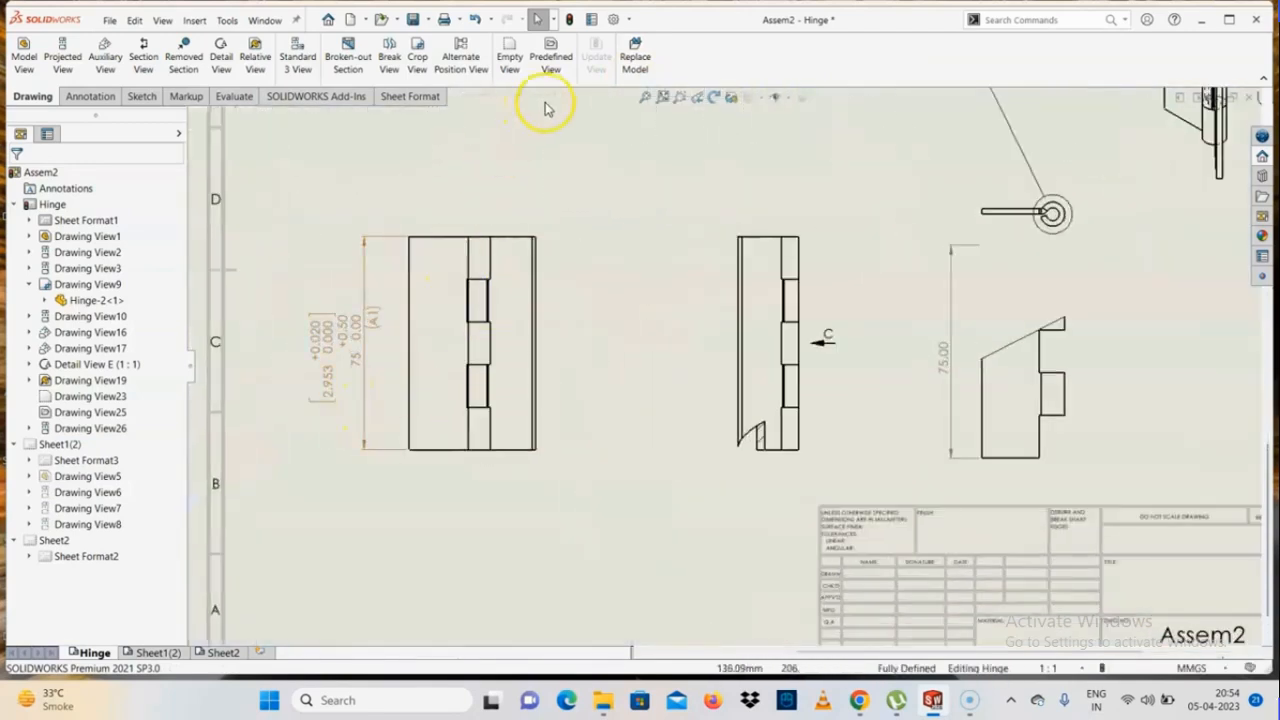
{"action": "left_click", "coordinate": [632, 58]}
{"action": "left_click", "coordinate": [434, 373]}
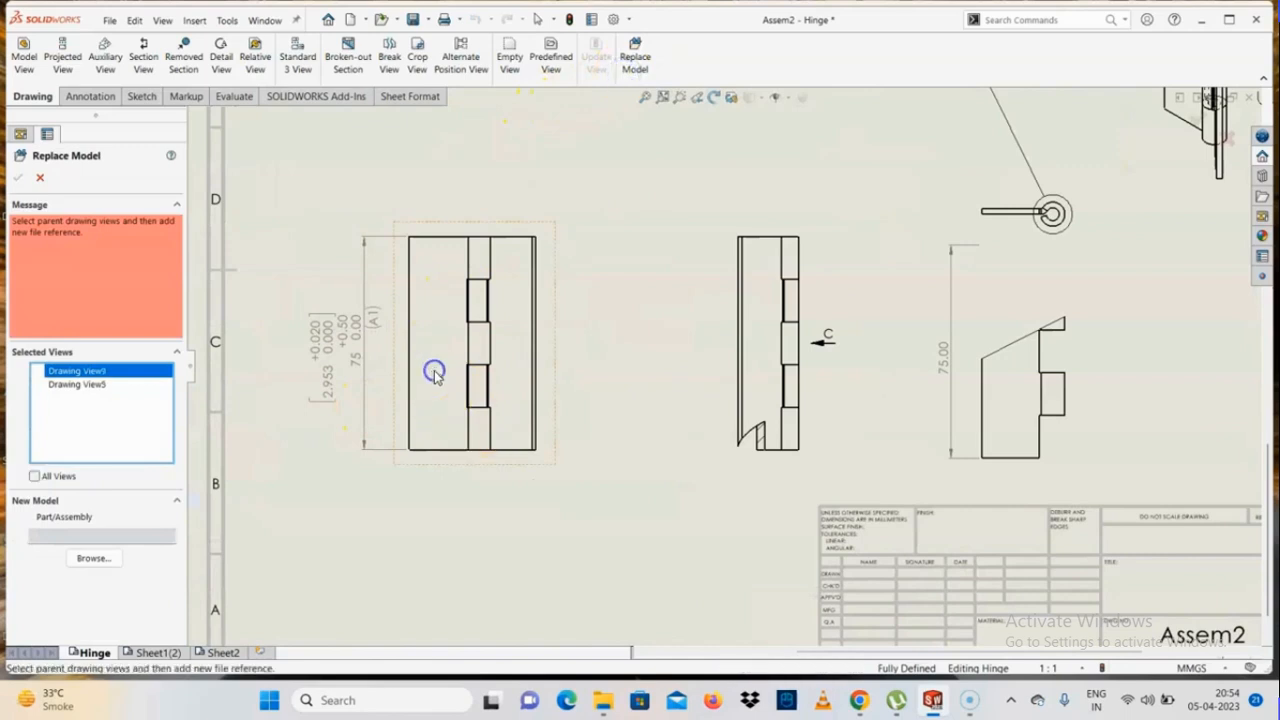
{"action": "left_click", "coordinate": [35, 476]}
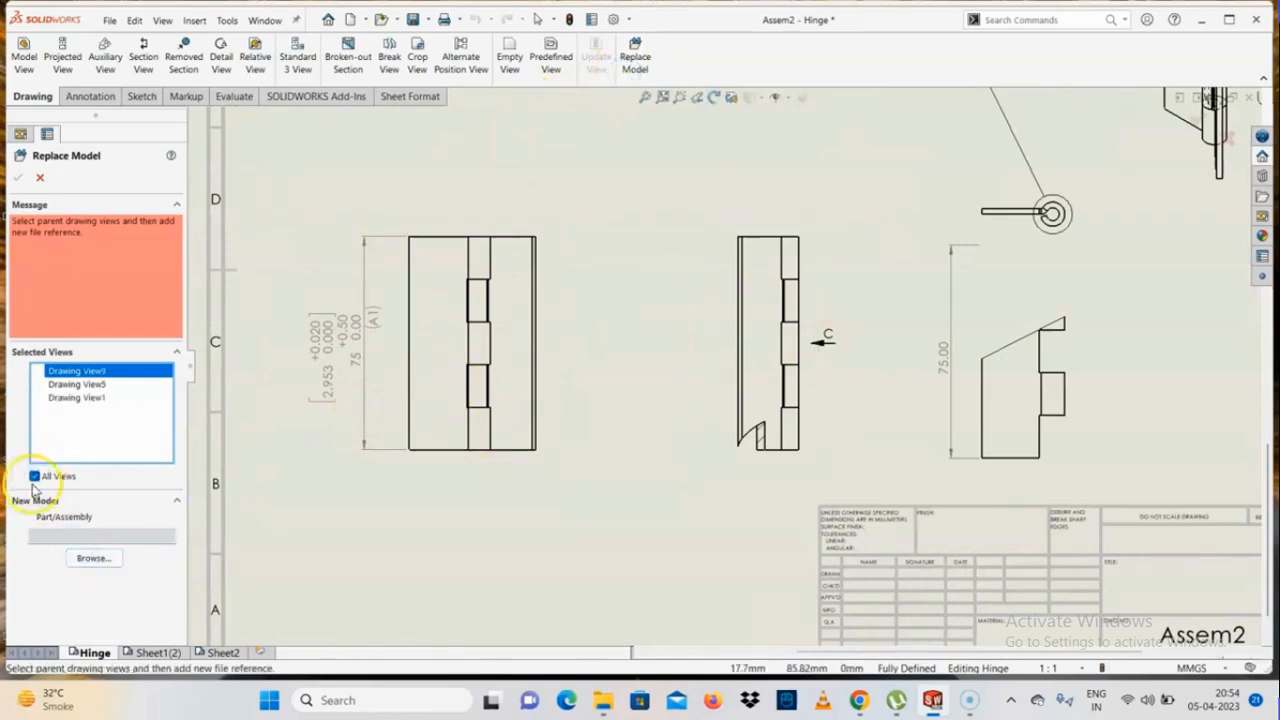
{"action": "left_click", "coordinate": [35, 477]}
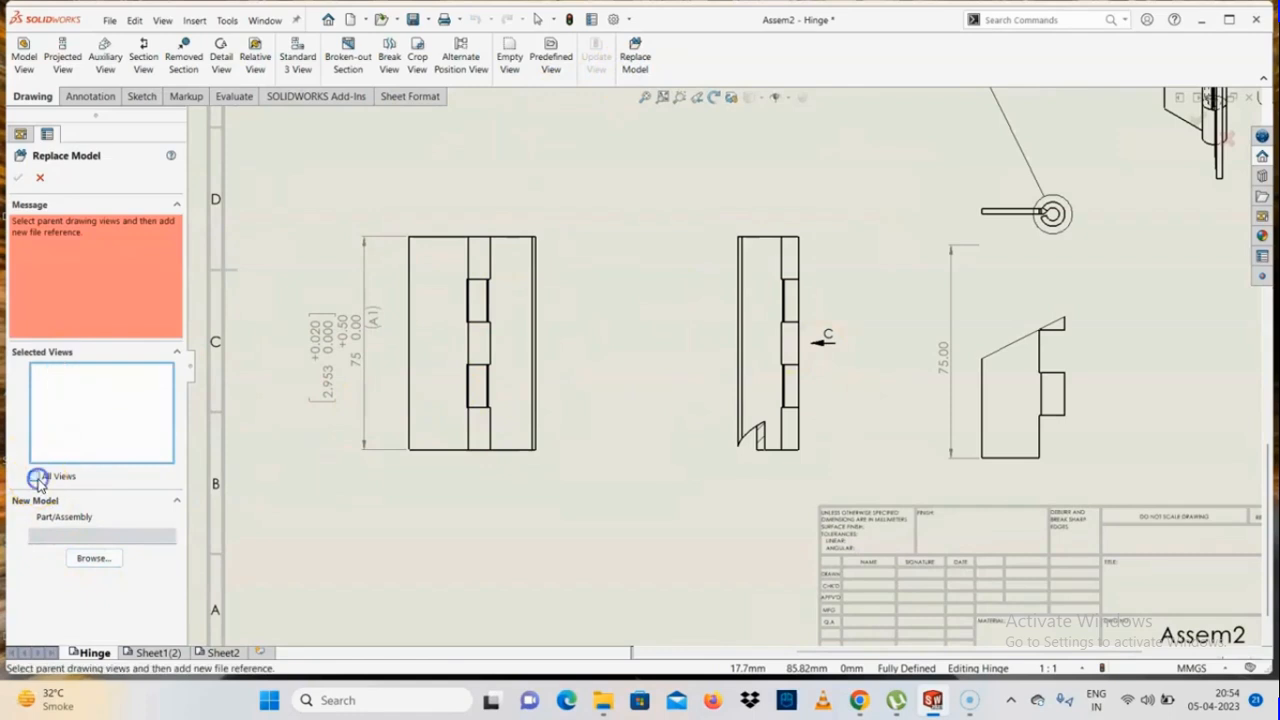
Choose Box Assembly-1 from the Assembly folder as the new model for the replacement
{"action": "left_click", "coordinate": [93, 558]}
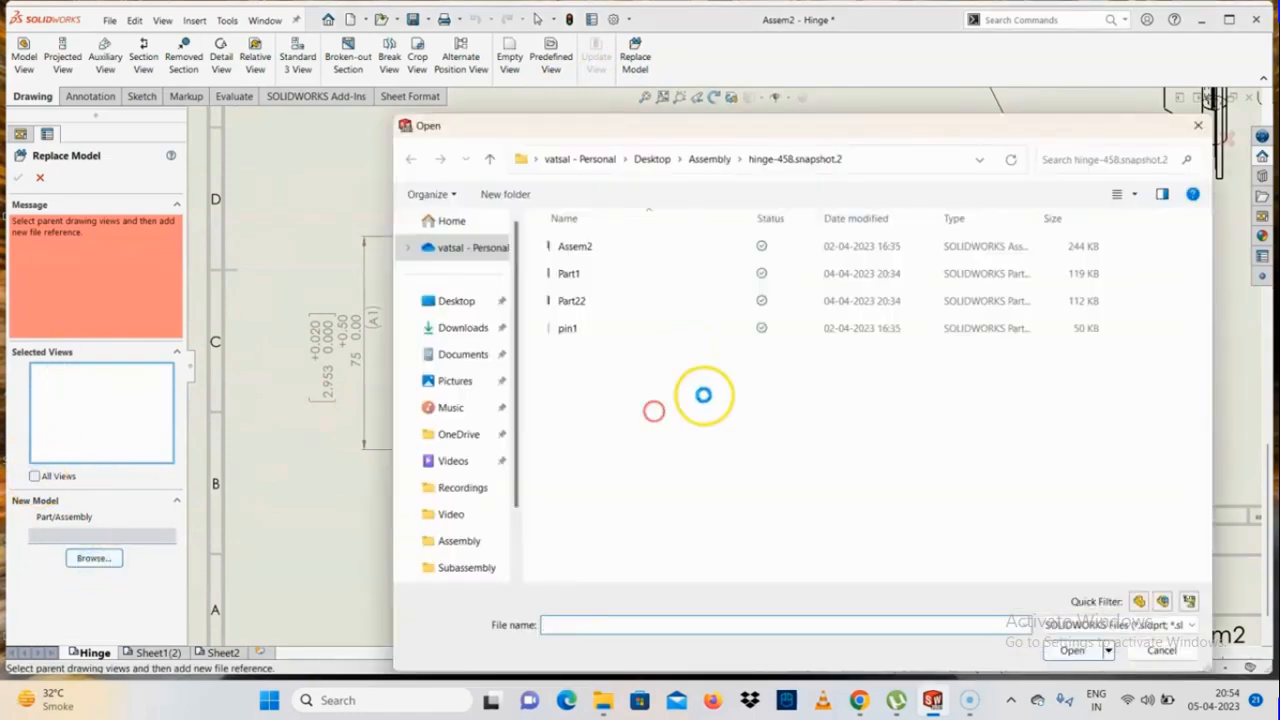
{"action": "right_click", "coordinate": [651, 411]}
{"action": "mouse_move", "coordinate": [734, 162]}
{"action": "left_click", "coordinate": [886, 164]}
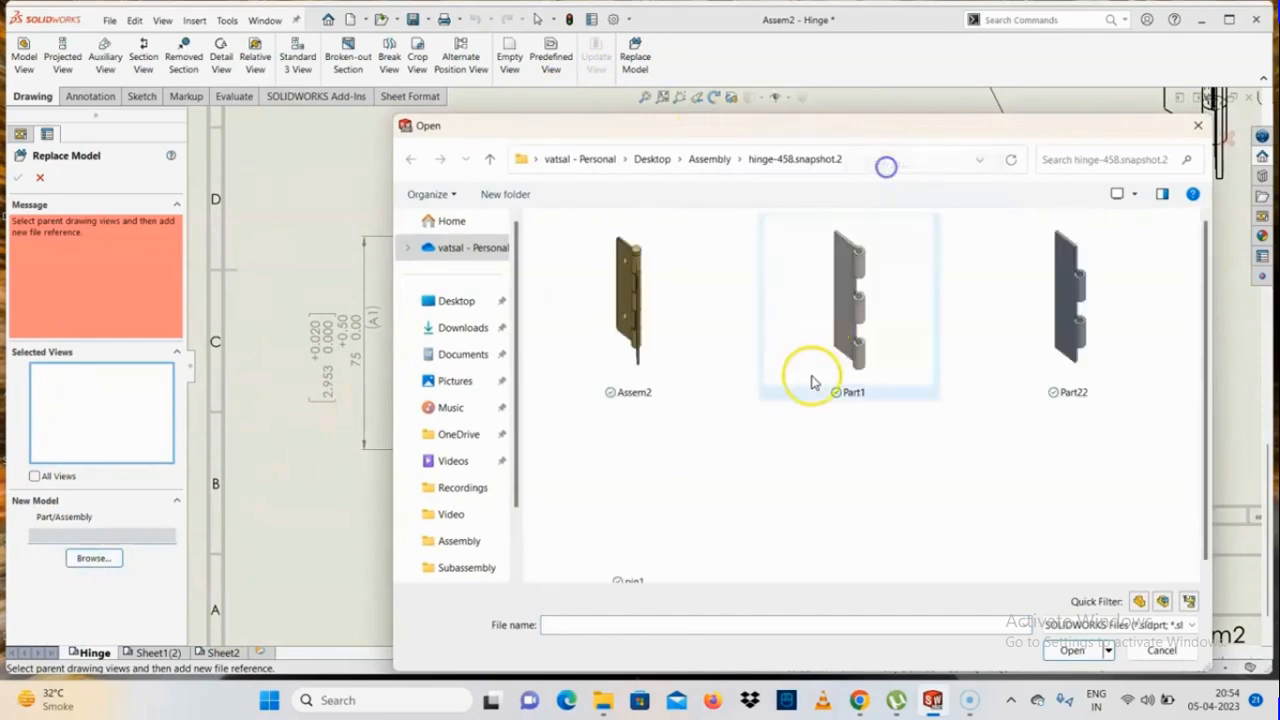
{"action": "left_click", "coordinate": [700, 158]}
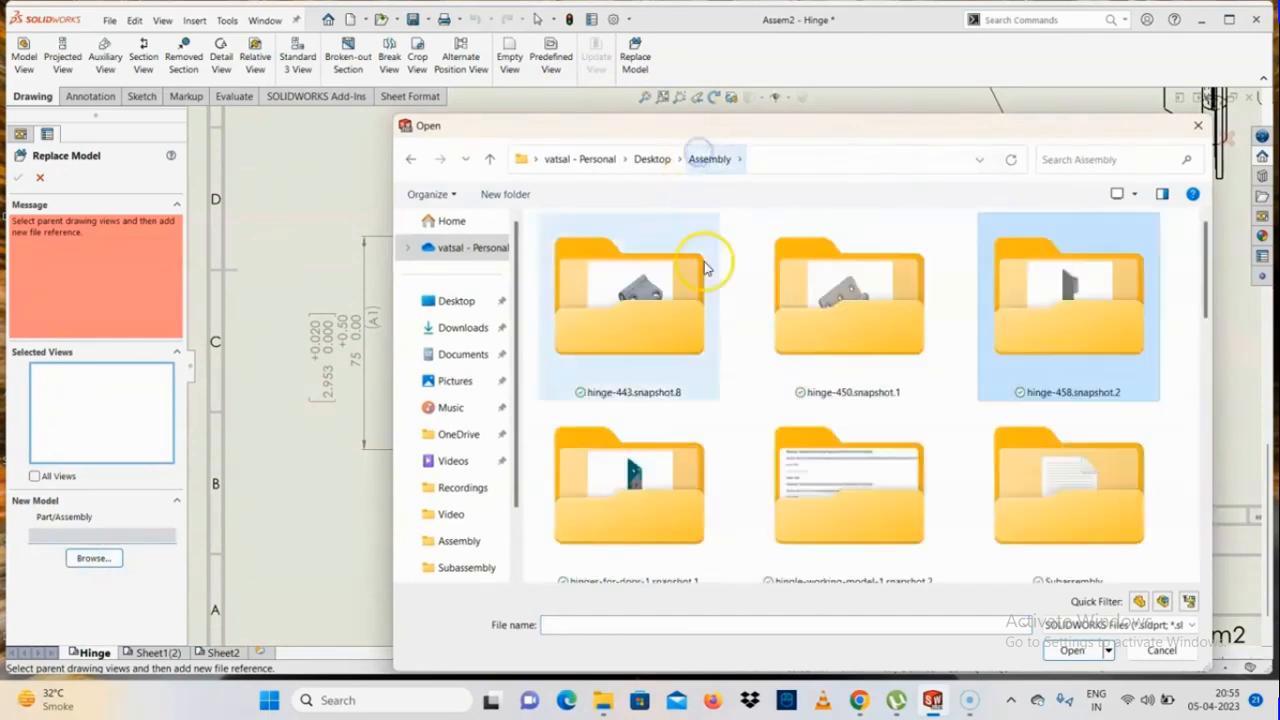
{"action": "scroll", "coordinate": [706, 435], "scroll_direction": "down", "scroll_amount": 3}
{"action": "scroll", "coordinate": [735, 479], "scroll_direction": "down", "scroll_amount": 5}
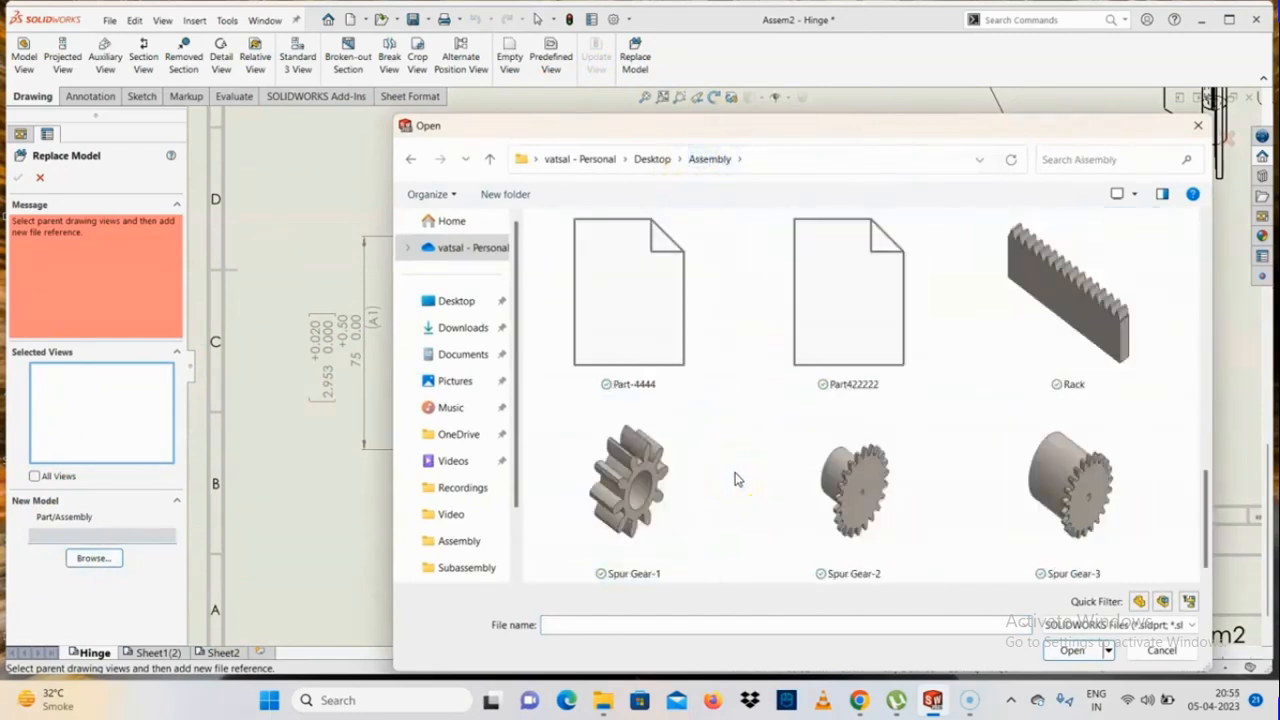
{"action": "scroll", "coordinate": [735, 479], "scroll_direction": "up", "scroll_amount": 4}
{"action": "left_click", "coordinate": [628, 300]}
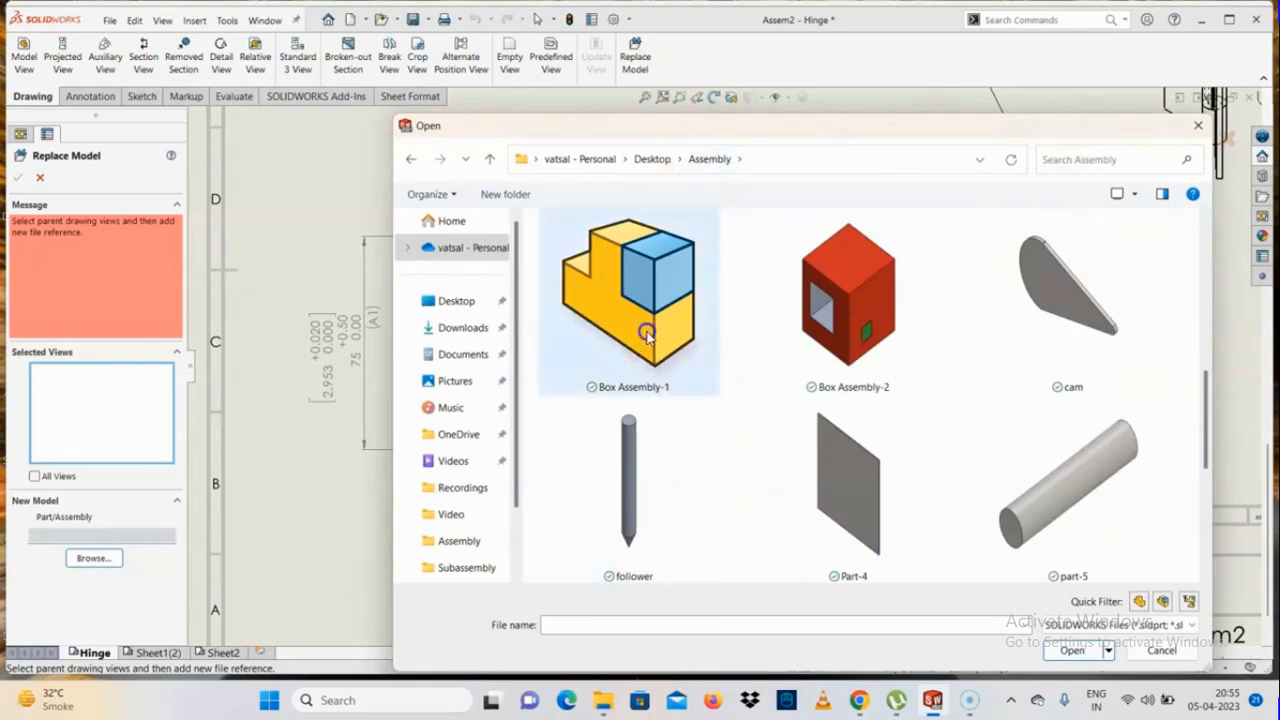
{"action": "left_click", "coordinate": [1072, 650]}
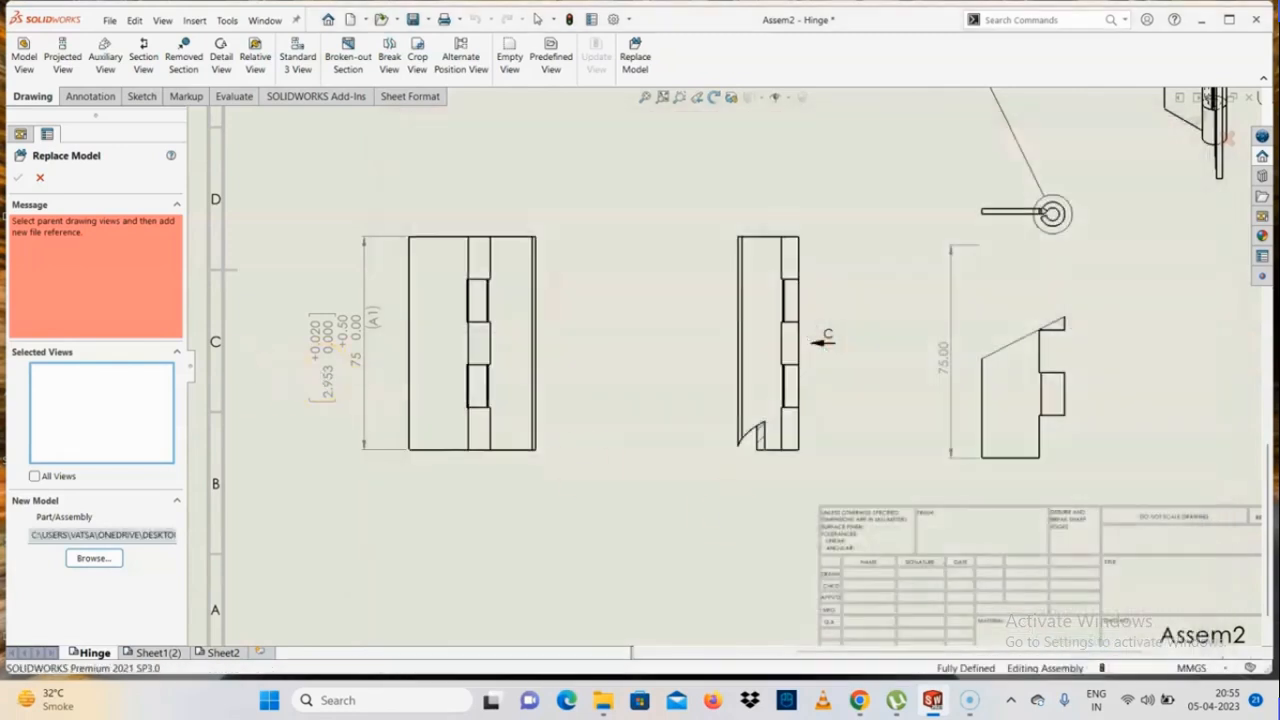
Browse the Assembly folder again and reselect Box Assembly-1 as the replacement model
{"action": "key", "text": "f"}
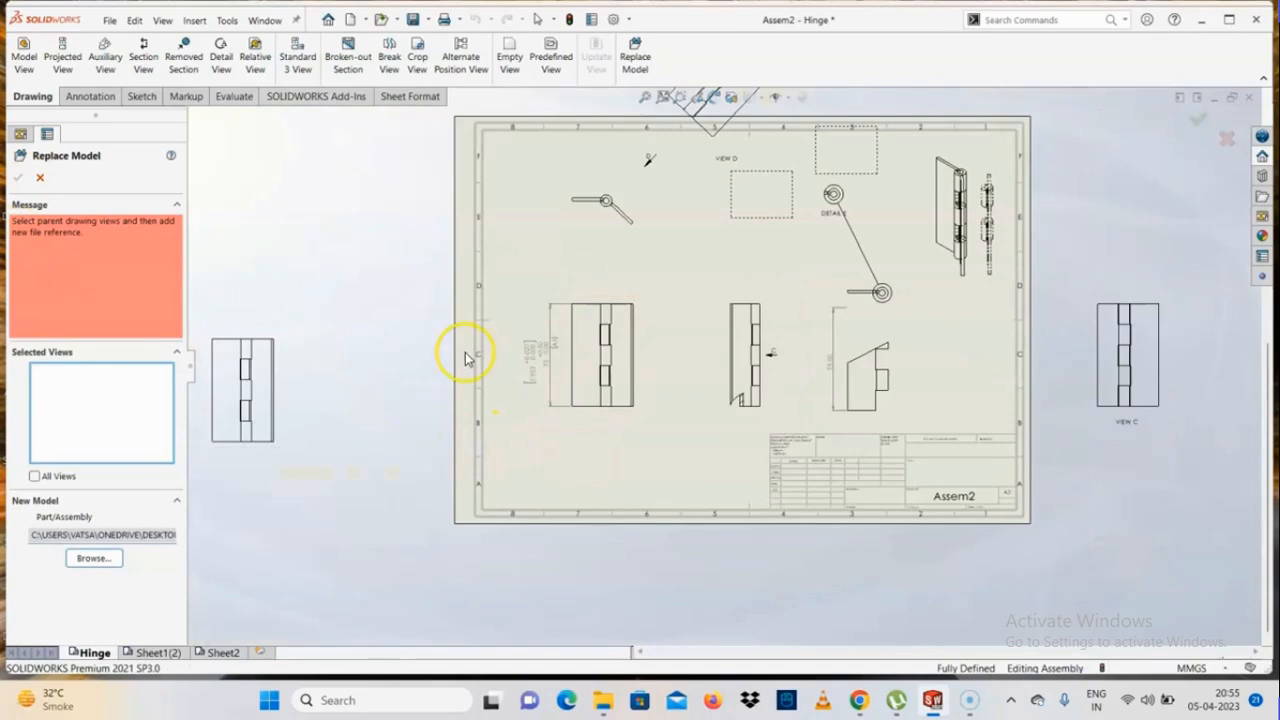
{"action": "scroll", "coordinate": [465, 358], "scroll_direction": "down", "scroll_amount": 2}
{"action": "left_click", "coordinate": [104, 560]}
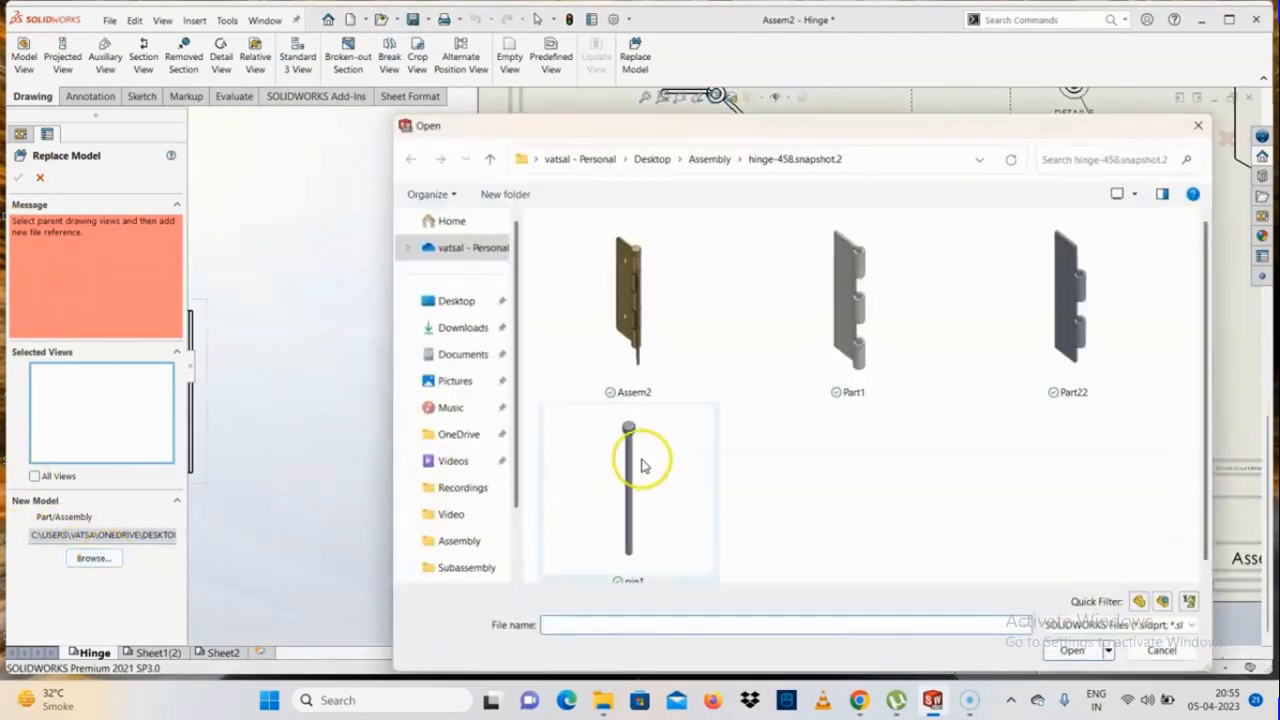
{"action": "left_click", "coordinate": [707, 159]}
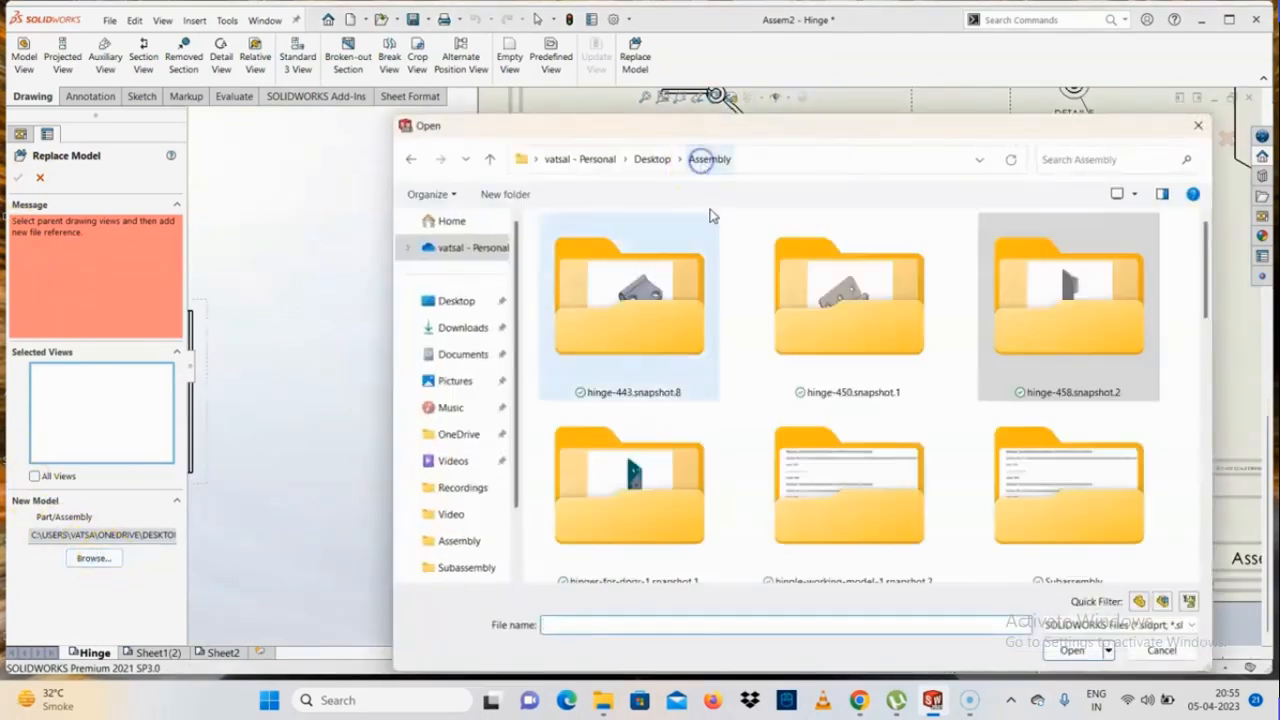
{"action": "scroll", "coordinate": [815, 520], "scroll_direction": "down", "scroll_amount": 5}
{"action": "scroll", "coordinate": [815, 520], "scroll_direction": "down", "scroll_amount": 5}
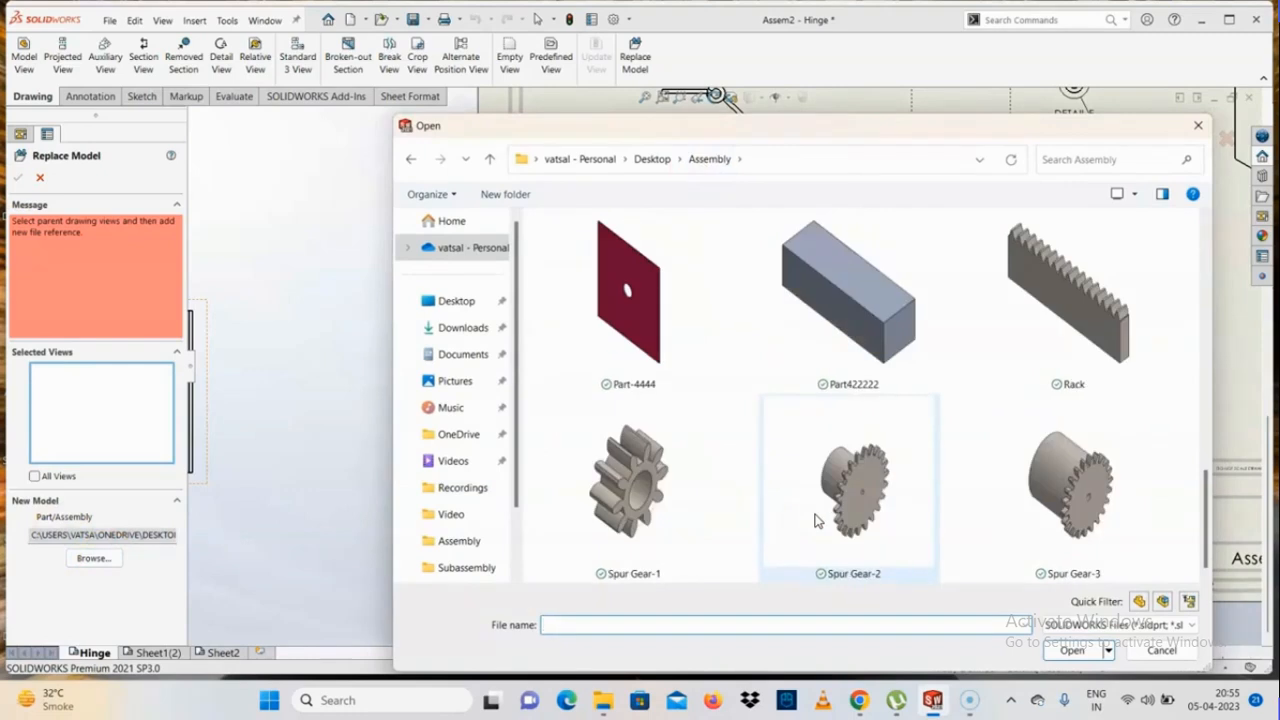
{"action": "scroll", "coordinate": [815, 520], "scroll_direction": "up", "scroll_amount": 5}
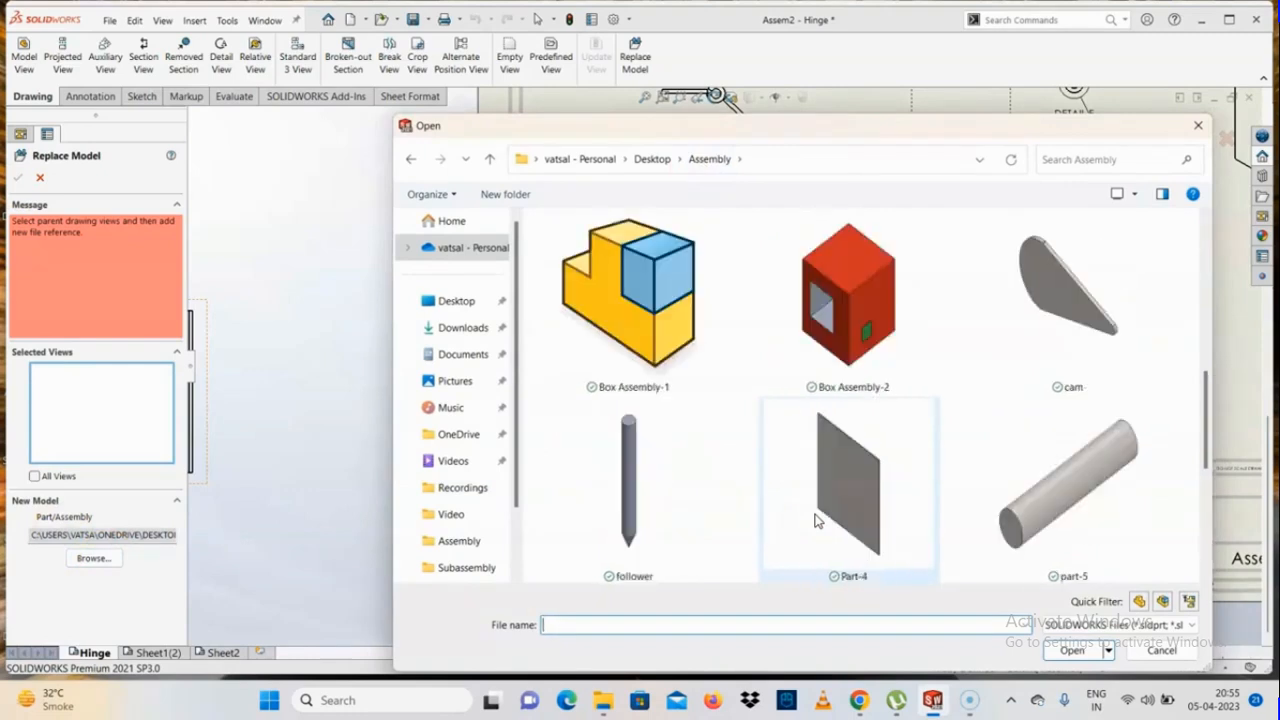
{"action": "left_click", "coordinate": [615, 301]}
{"action": "scroll", "coordinate": [648, 380], "scroll_direction": "up", "scroll_amount": 5}
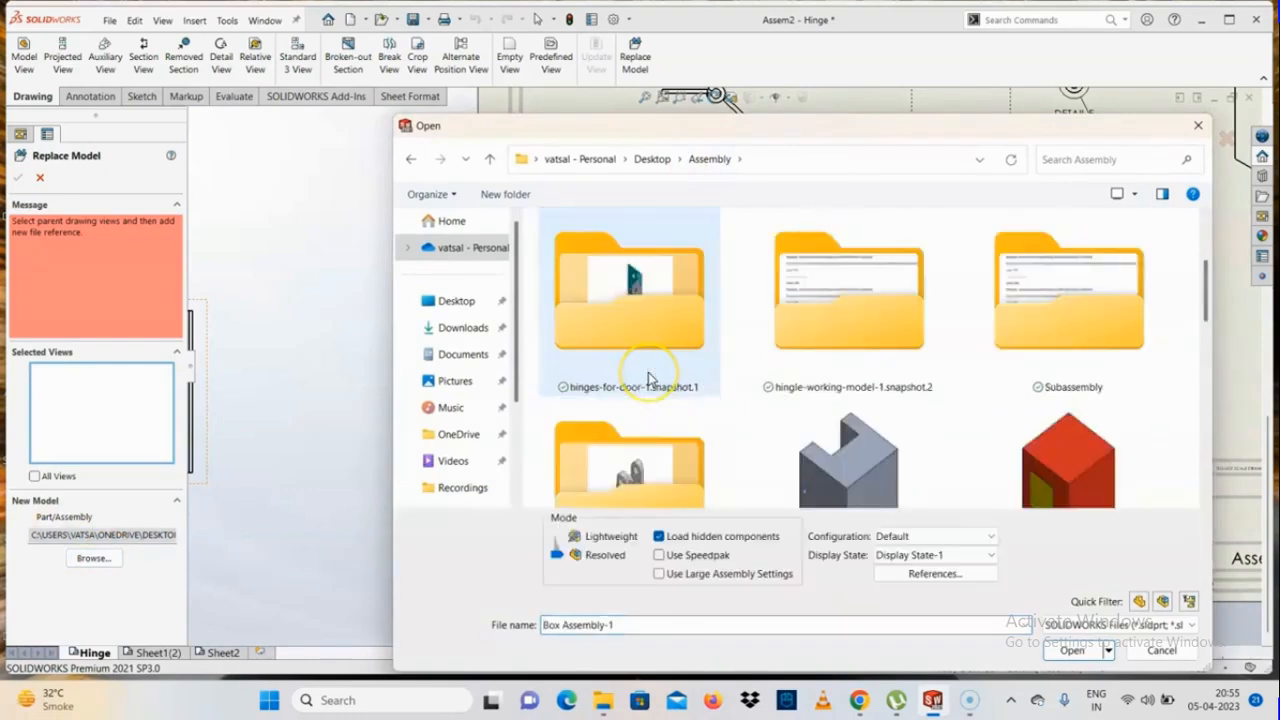
{"action": "scroll", "coordinate": [648, 380], "scroll_direction": "down", "scroll_amount": 3}
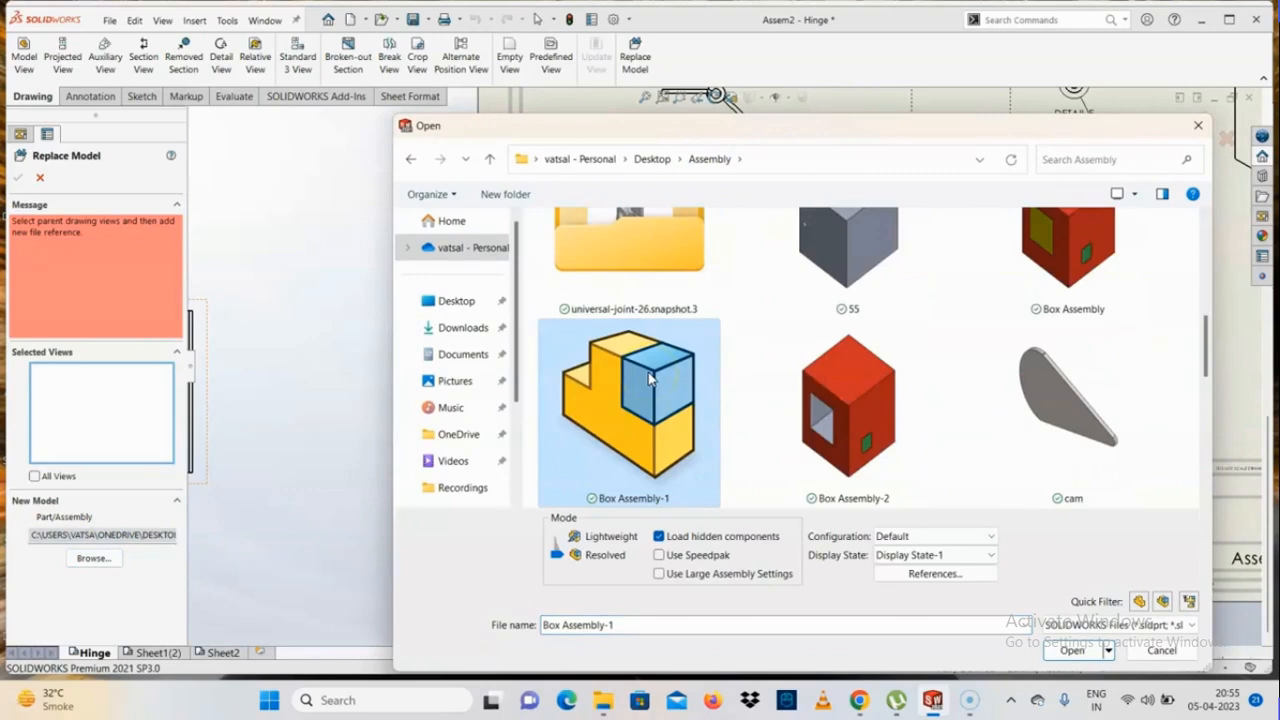
{"action": "left_click", "coordinate": [1074, 651]}
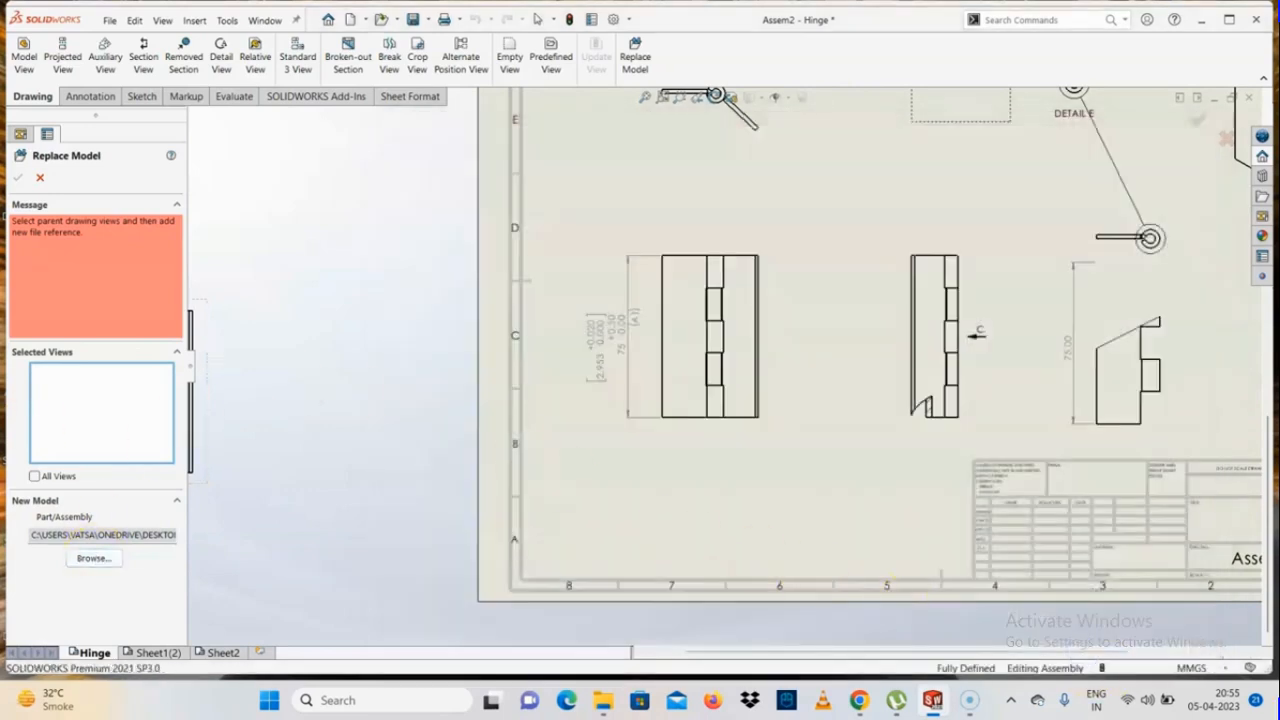
Include all views in the model replacement and apply it
{"action": "left_click", "coordinate": [109, 435]}
{"action": "left_click", "coordinate": [54, 480]}
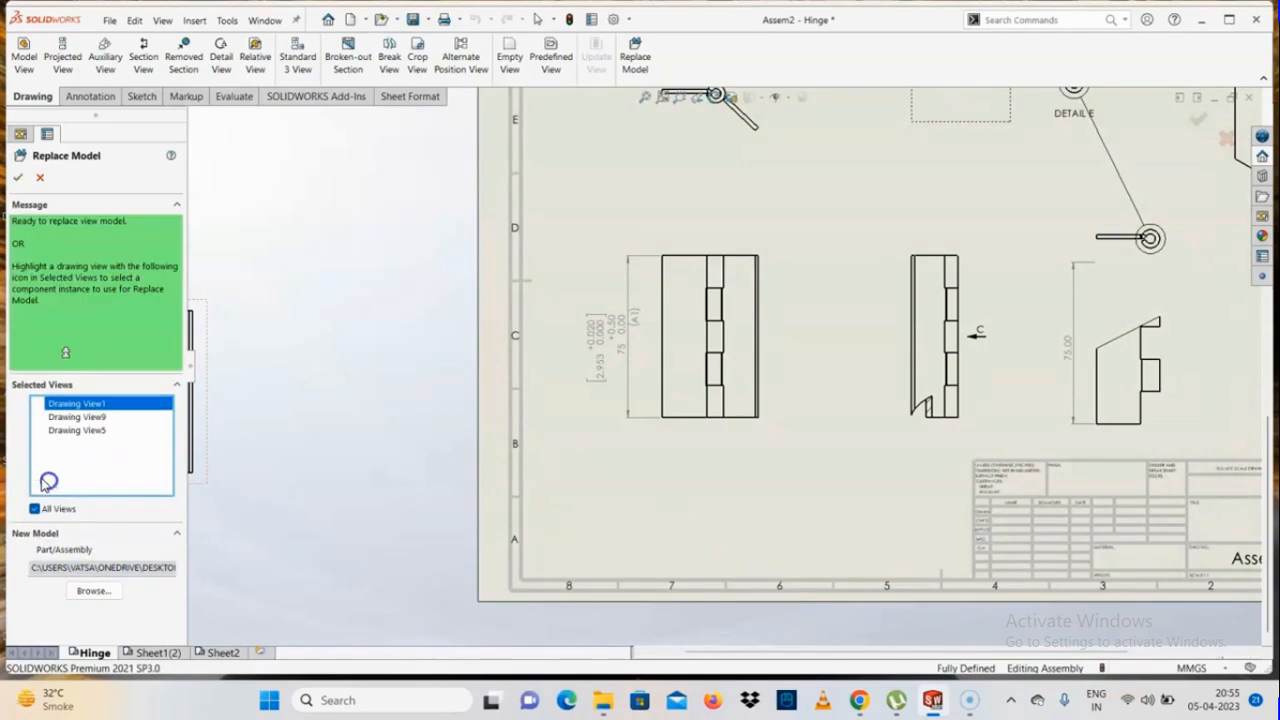
{"action": "left_click", "coordinate": [17, 178]}
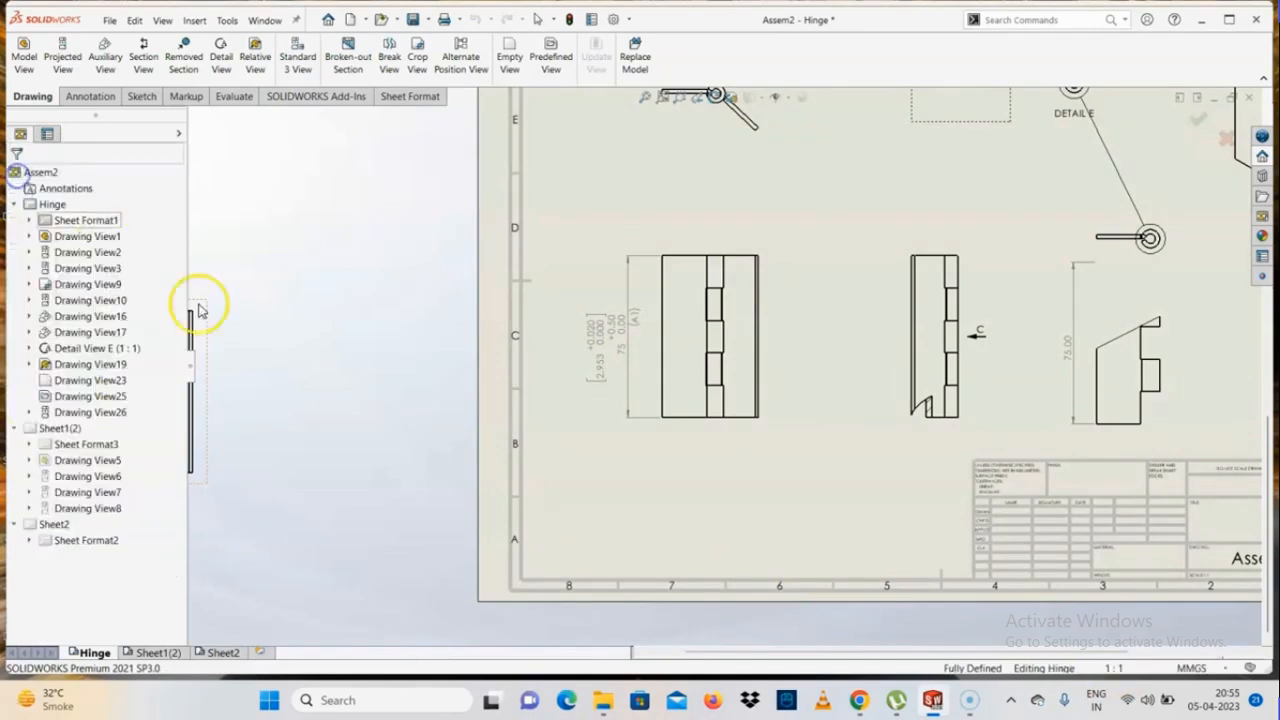
Move the isometric box view away from the overlapping views so it stands clear on its own
{"action": "scroll", "coordinate": [794, 429], "scroll_direction": "down", "scroll_amount": 5}
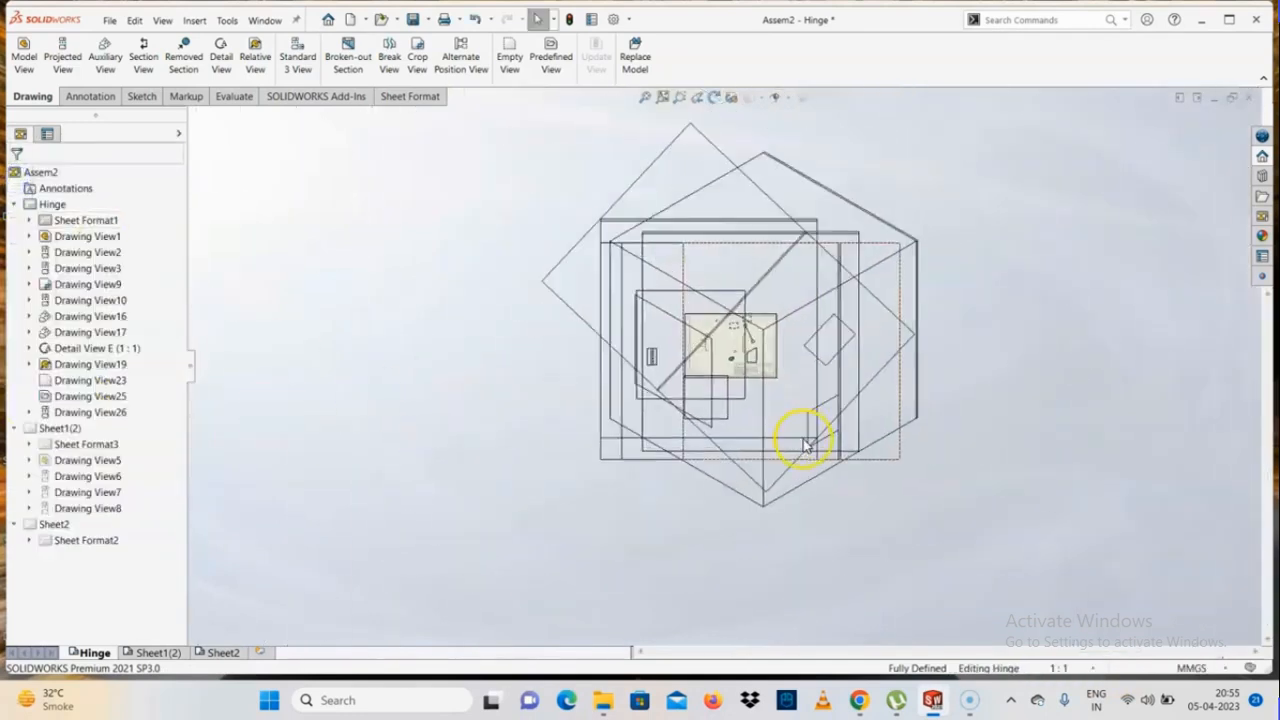
{"action": "left_click", "coordinate": [735, 577]}
{"action": "mouse_move", "coordinate": [735, 575]}
{"action": "left_mouse_down"}
{"action": "mouse_move", "coordinate": [403, 619]}
{"action": "mouse_move", "coordinate": [404, 603]}
{"action": "left_mouse_up"}
{"action": "scroll", "coordinate": [571, 518], "scroll_direction": "up", "scroll_amount": 3}
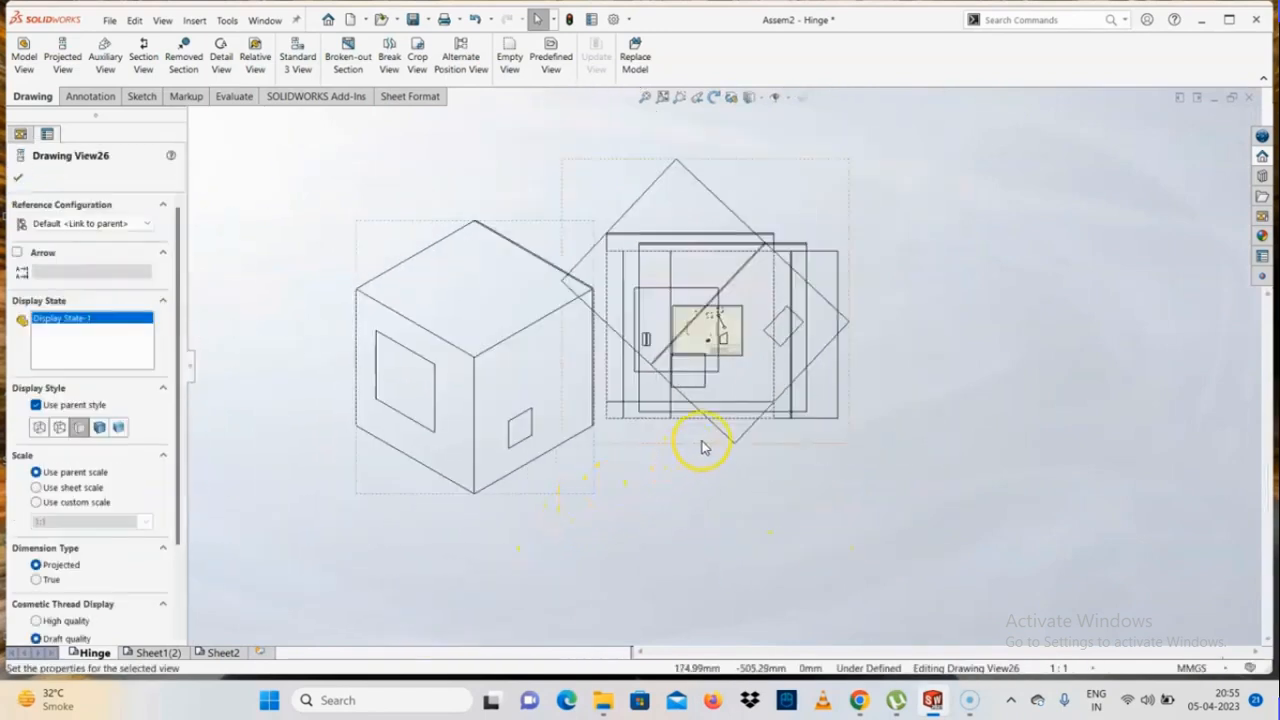
{"action": "left_click", "coordinate": [768, 498]}
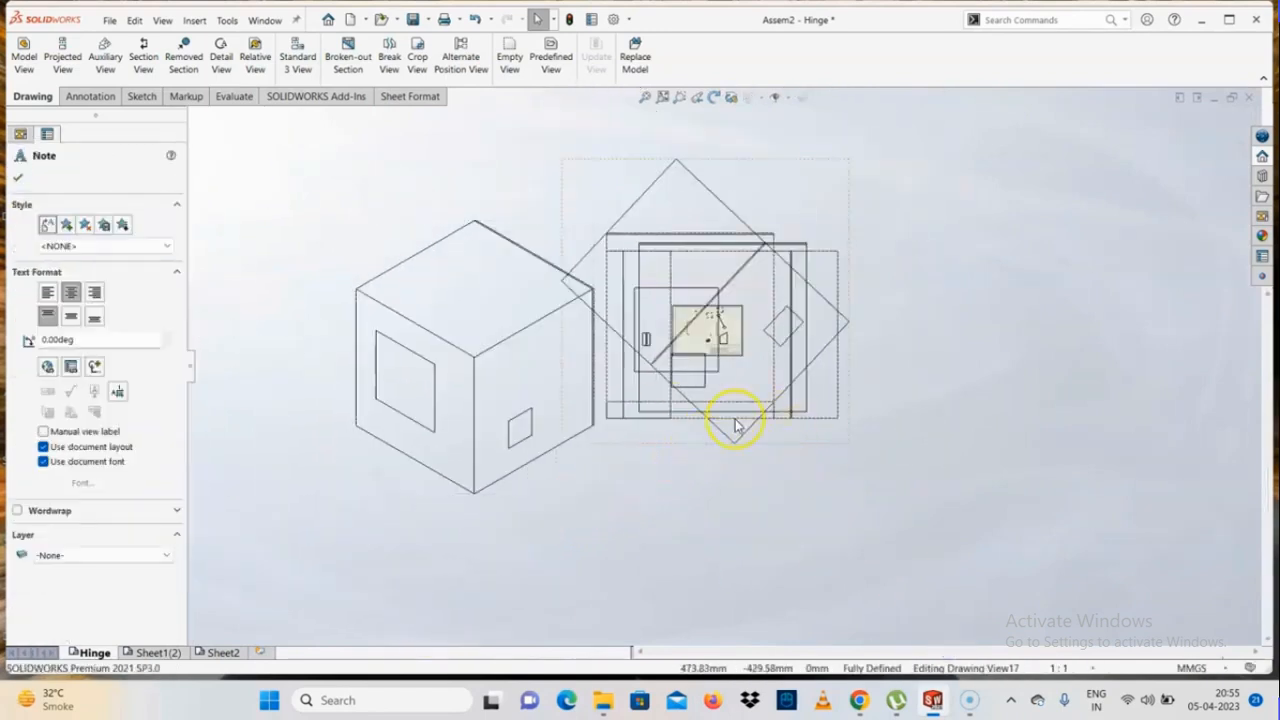
{"action": "scroll", "coordinate": [760, 374], "scroll_direction": "down", "scroll_amount": 3}
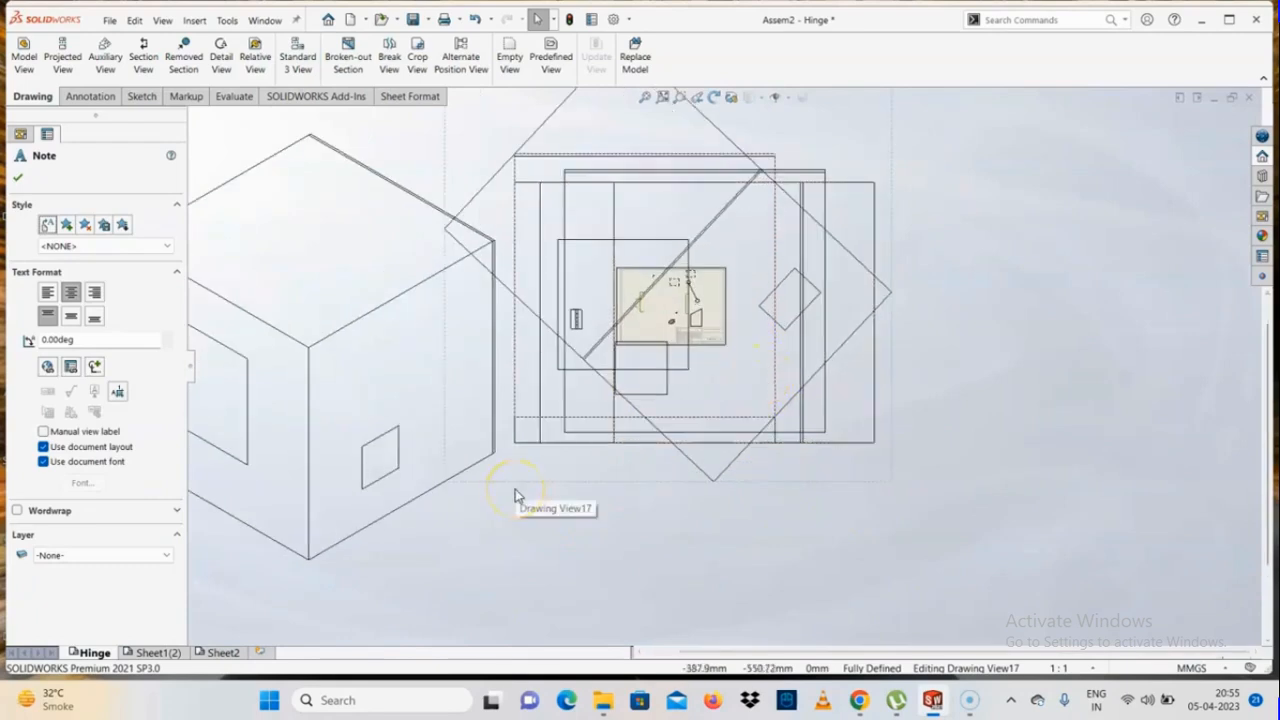
{"action": "scroll", "coordinate": [541, 429], "scroll_direction": "up", "scroll_amount": 2}
{"action": "key", "text": "Escape"}
{"action": "left_click_drag", "start_coordinate": [592, 489], "coordinate": [549, 506]}
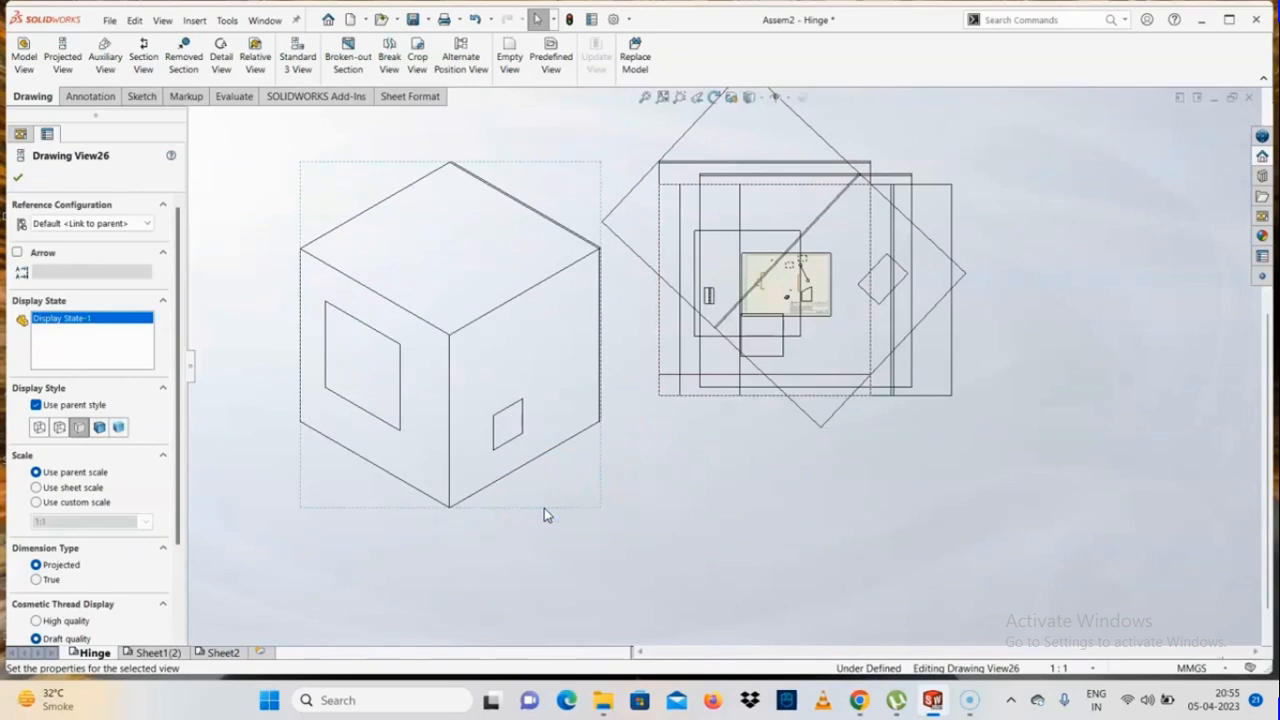
Undo the isometric view's moves and the model replacement on the Hinge sheet
{"action": "key", "text": "Escape"}
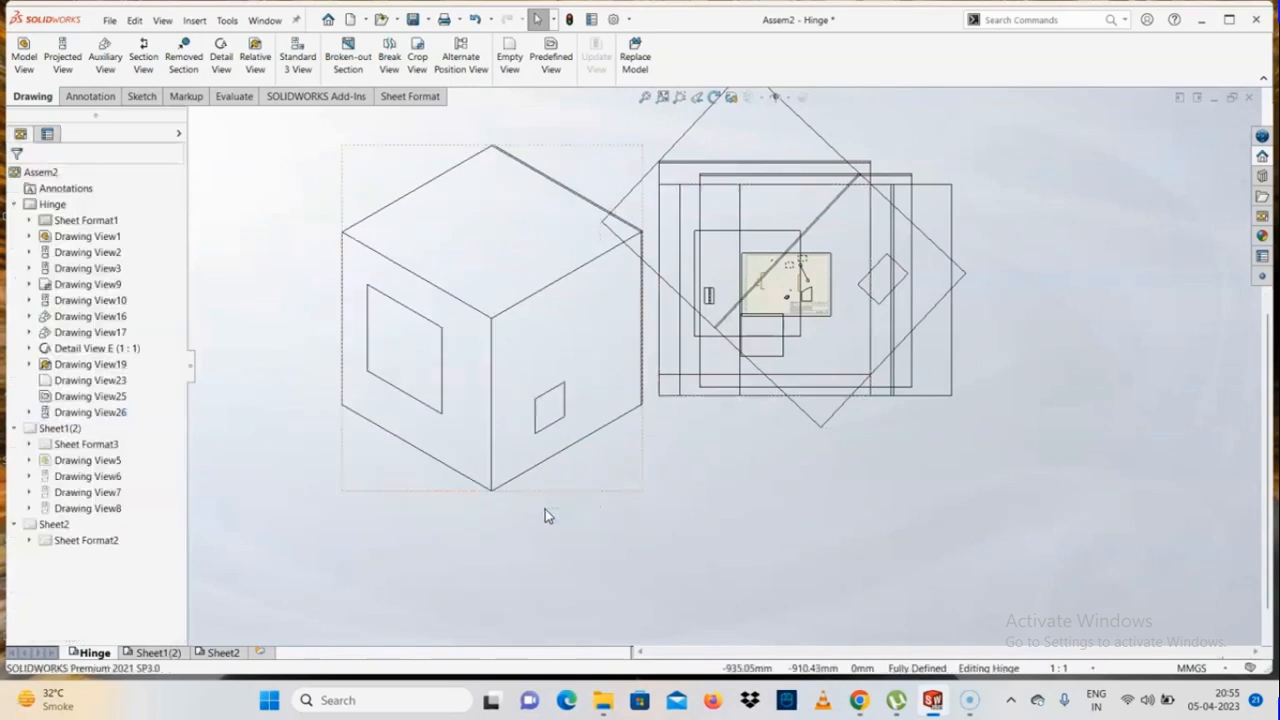
{"action": "left_click", "coordinate": [558, 497]}
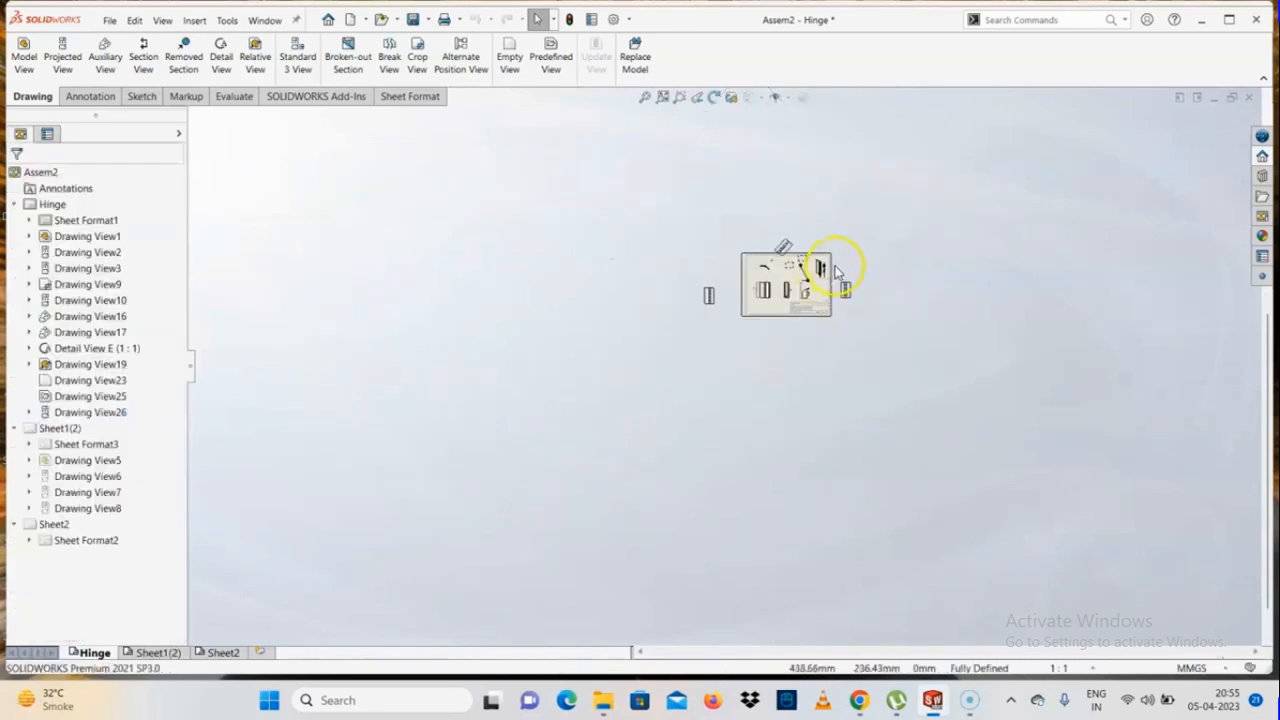
{"action": "scroll", "coordinate": [790, 300], "scroll_direction": "down", "scroll_amount": 8}
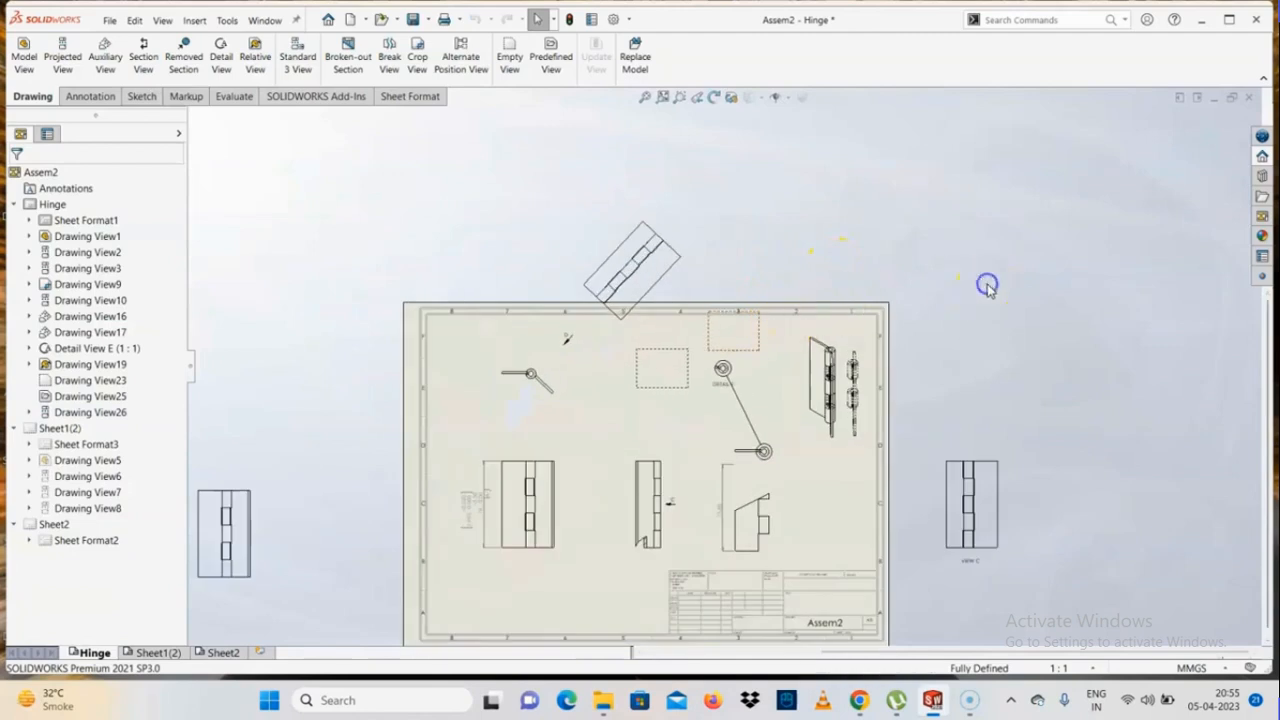
{"action": "scroll", "coordinate": [686, 434], "scroll_direction": "up", "scroll_amount": 4}
{"action": "scroll", "coordinate": [663, 417], "scroll_direction": "down", "scroll_amount": 3}
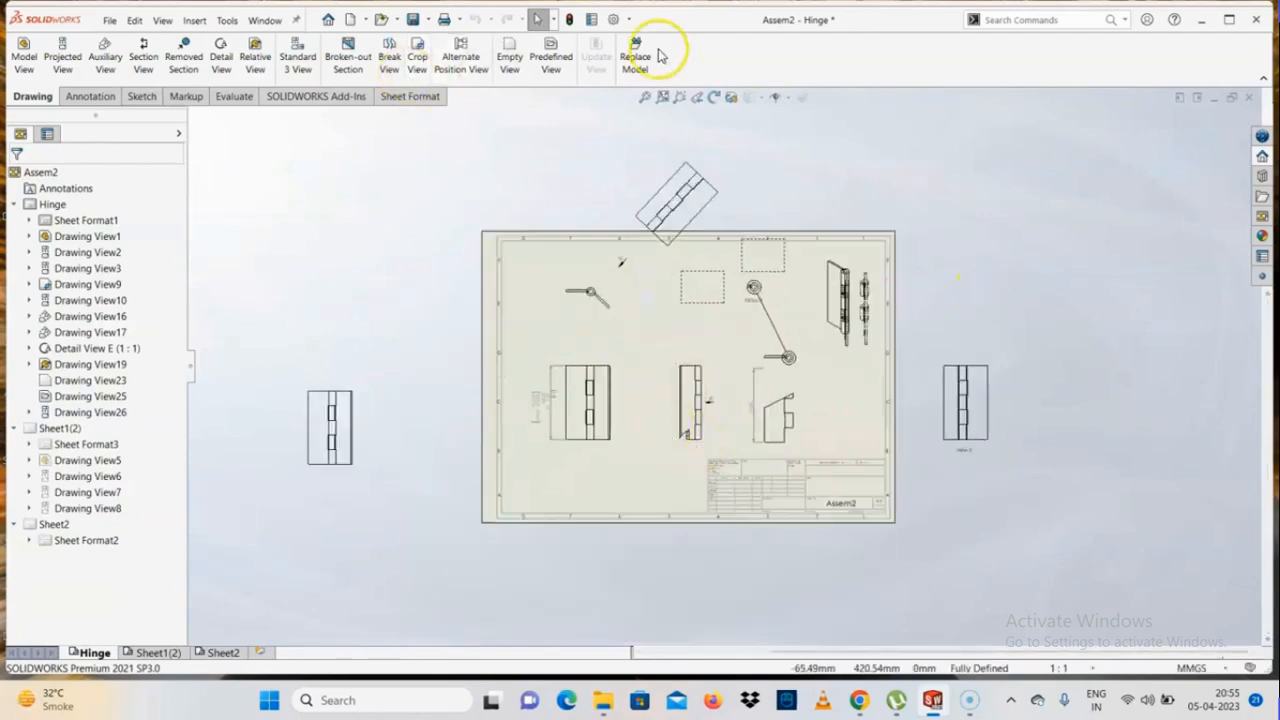
{"action": "left_click", "coordinate": [636, 58]}
{"action": "left_click", "coordinate": [600, 451]}
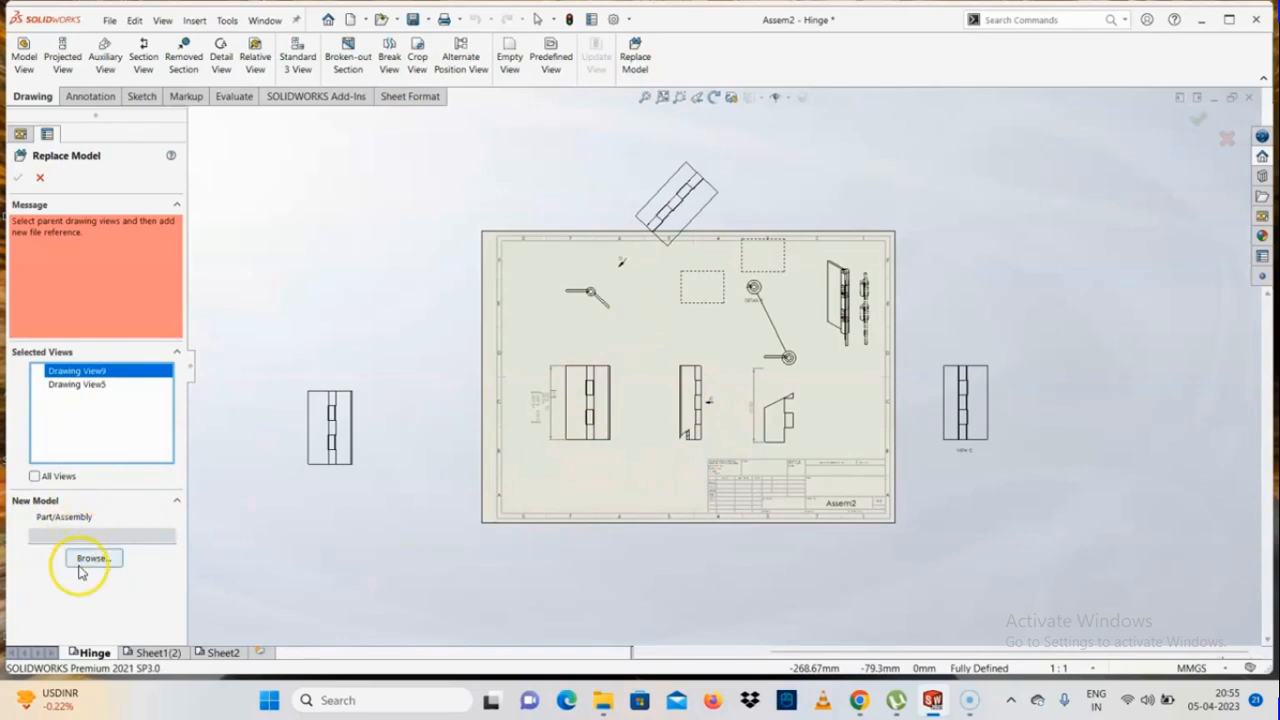
{"action": "left_click", "coordinate": [40, 179]}
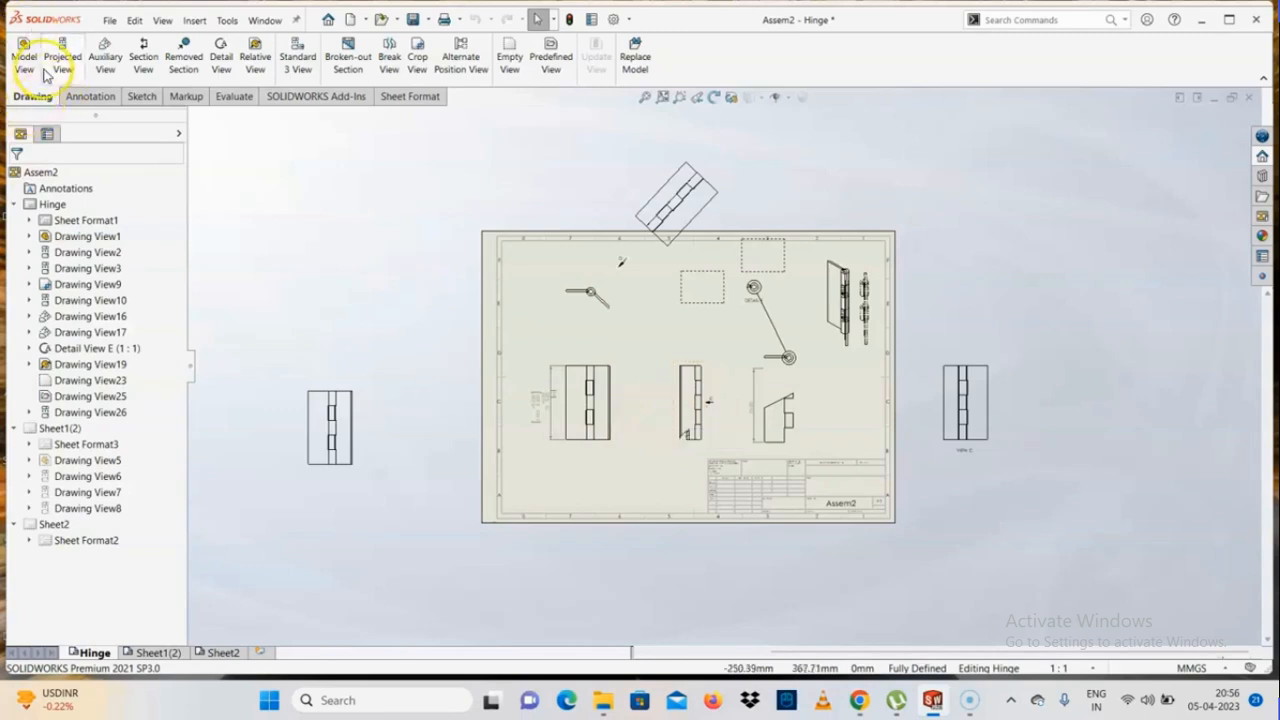
{"action": "left_click", "coordinate": [102, 97]}
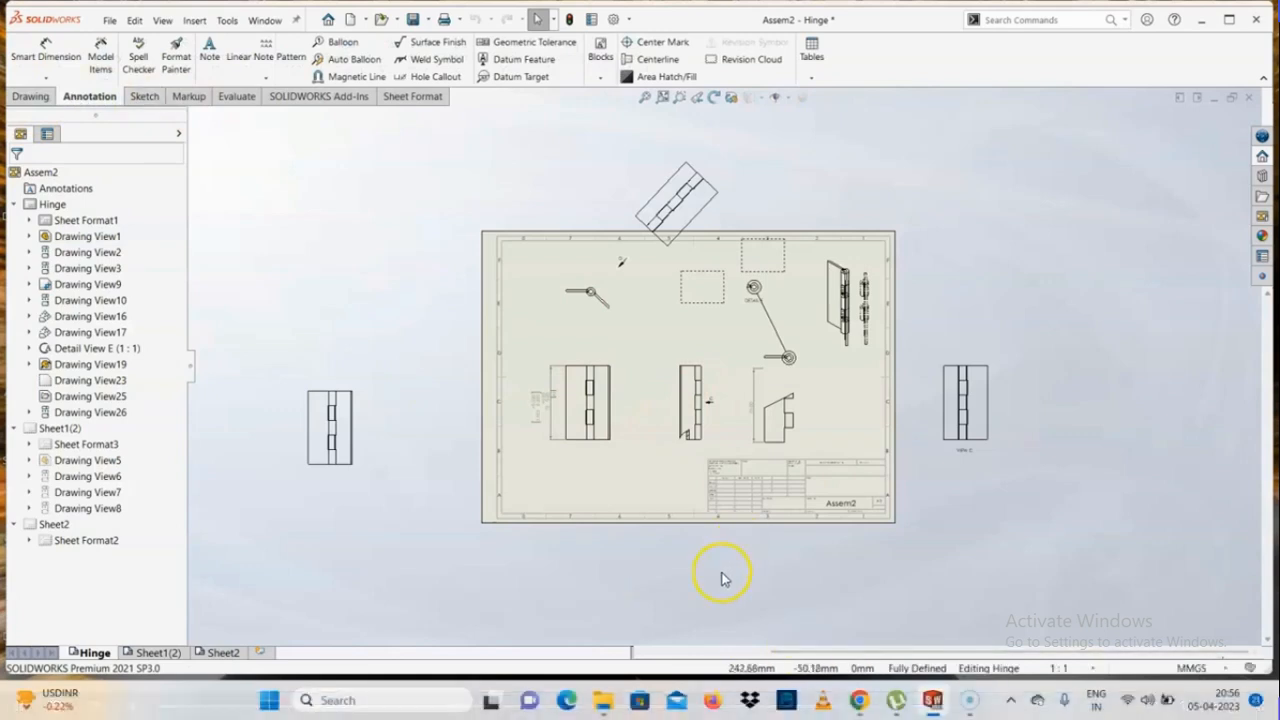
{"action": "left_click", "coordinate": [45, 78]}
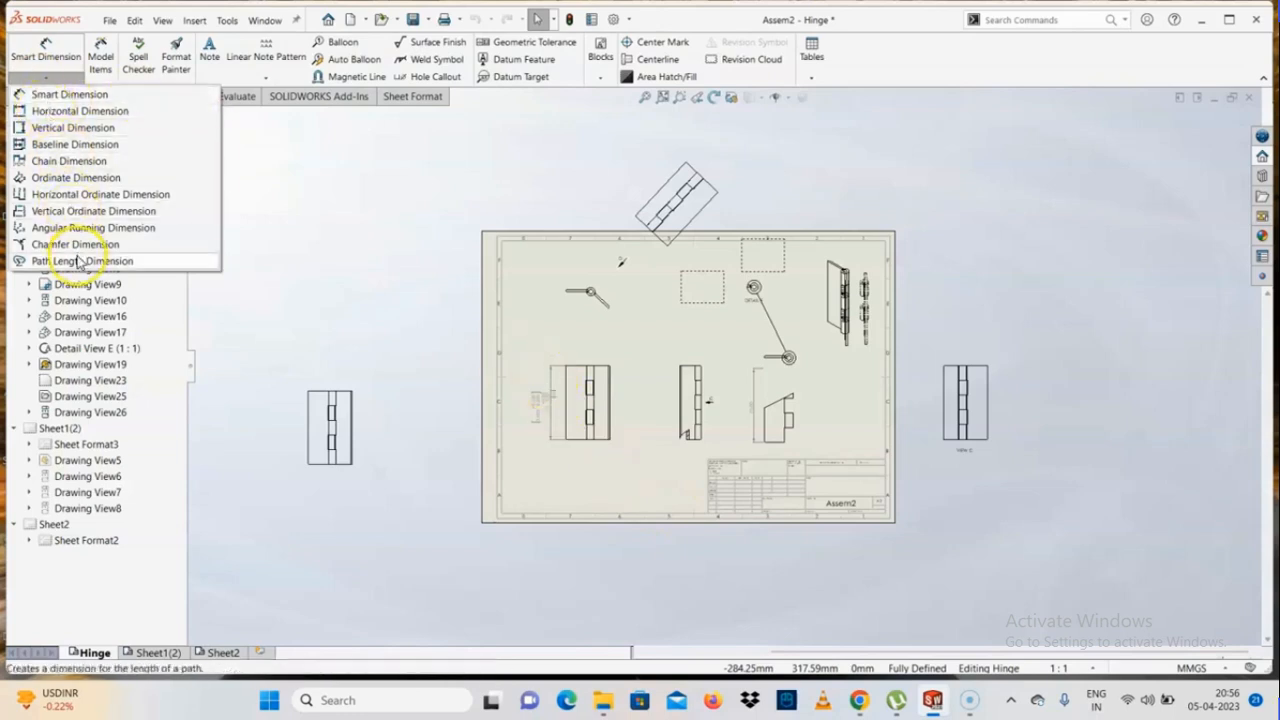
{"action": "left_click", "coordinate": [56, 95]}
{"action": "scroll", "coordinate": [600, 415], "scroll_direction": "down", "scroll_amount": 6}
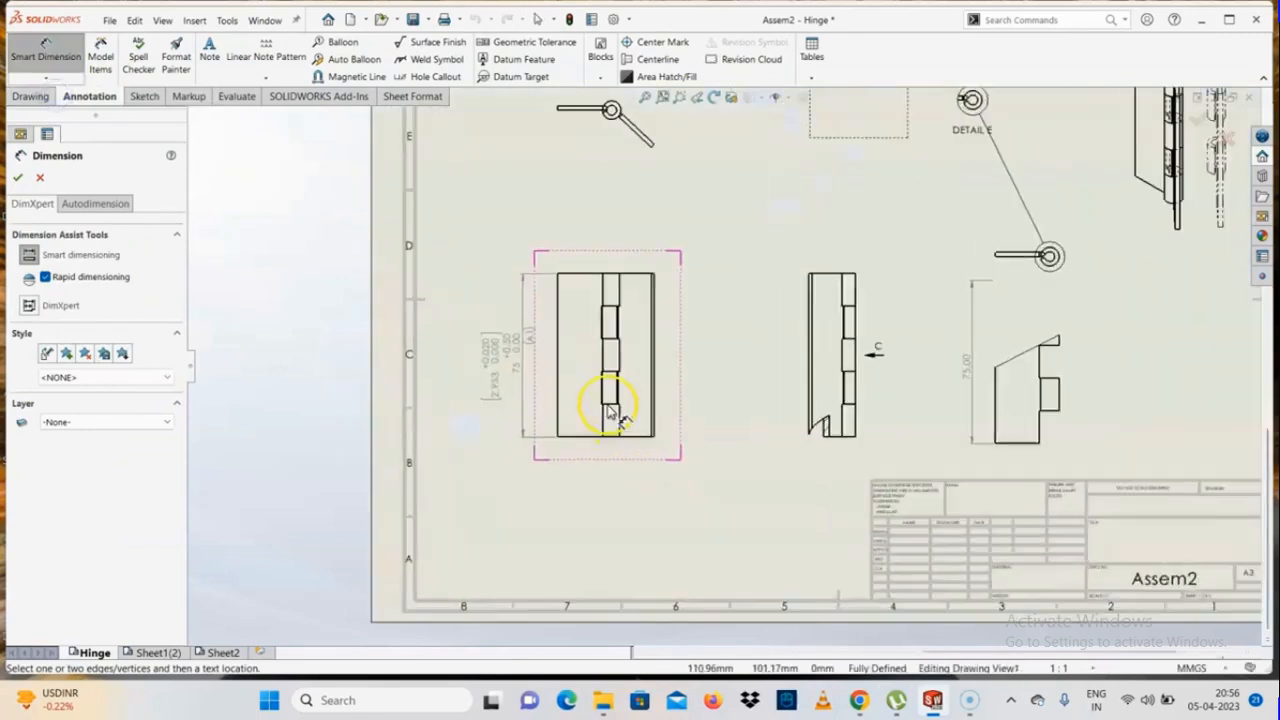
{"action": "left_click", "coordinate": [558, 363]}
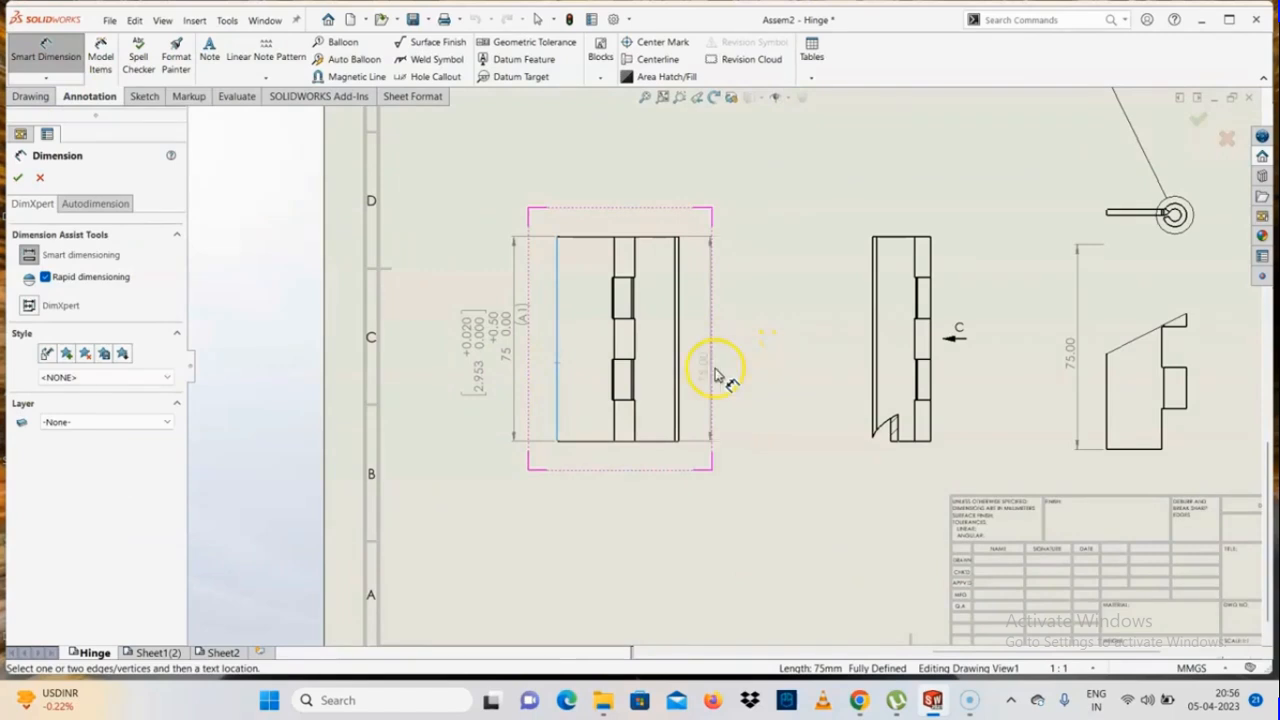
{"action": "left_click", "coordinate": [90, 204]}
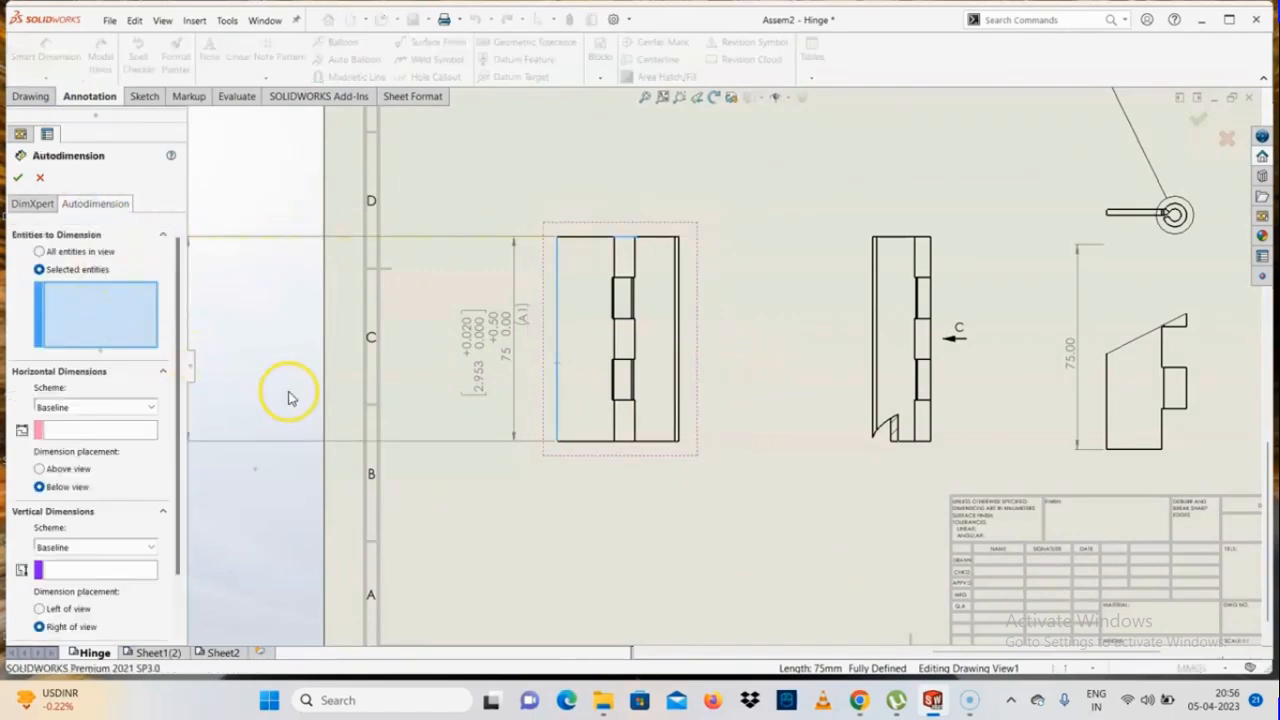
{"action": "key", "text": "Escape"}
Start Autodimension for all entities in the top view of the open hinge, with baseline schemes for horizontal and vertical dimensions
{"action": "scroll", "coordinate": [849, 349], "scroll_direction": "up", "scroll_amount": 5}
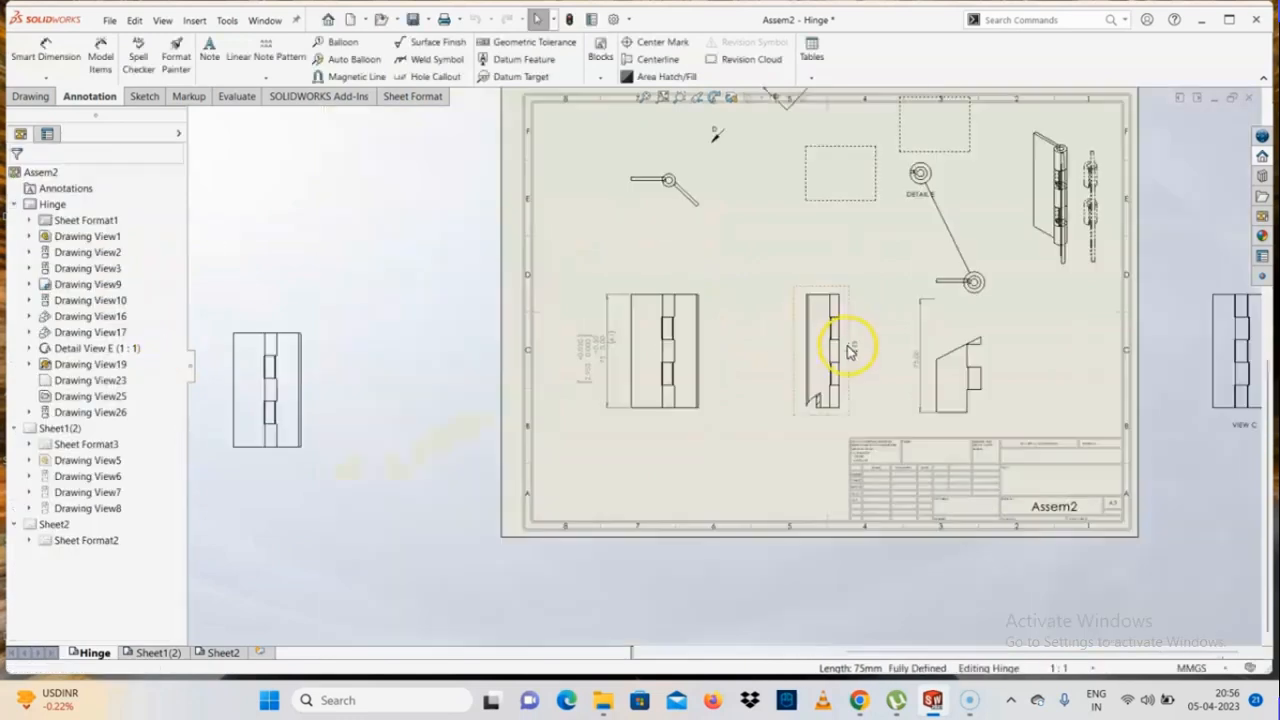
{"action": "scroll", "coordinate": [808, 289], "scroll_direction": "down", "scroll_amount": 1}
{"action": "scroll", "coordinate": [616, 338], "scroll_direction": "down", "scroll_amount": 3}
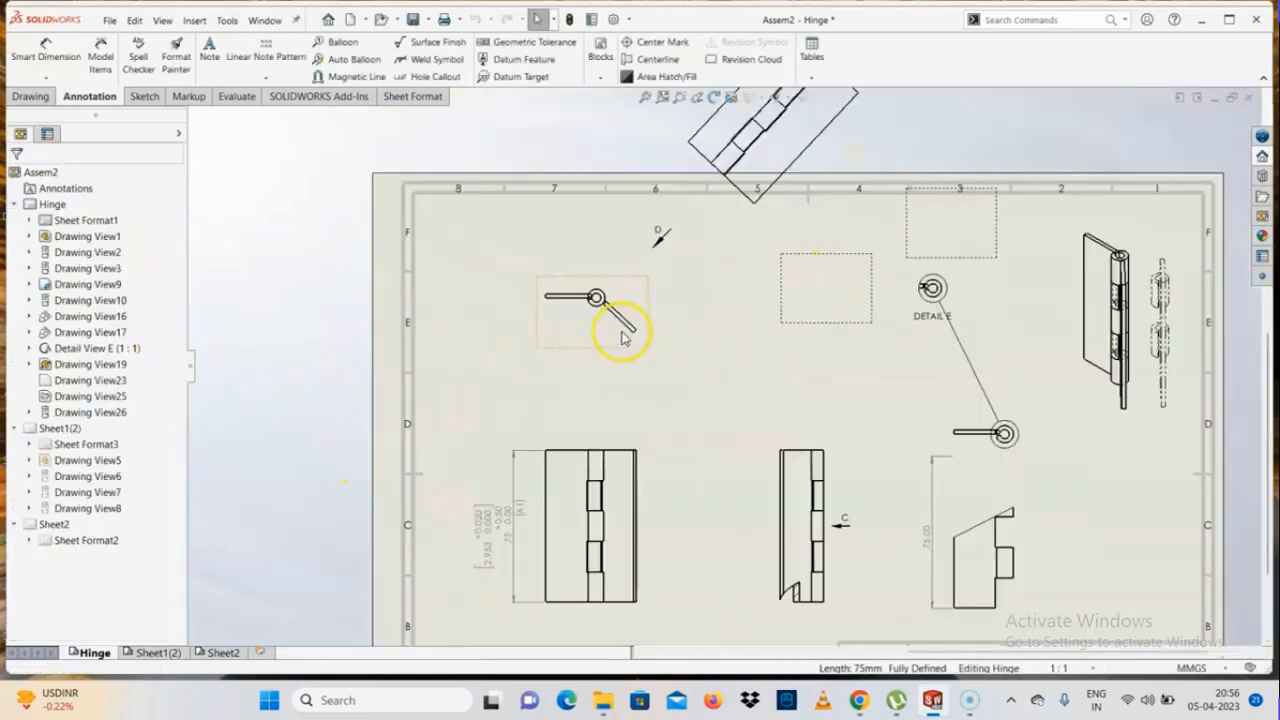
{"action": "left_click", "coordinate": [52, 78]}
{"action": "left_click", "coordinate": [66, 96]}
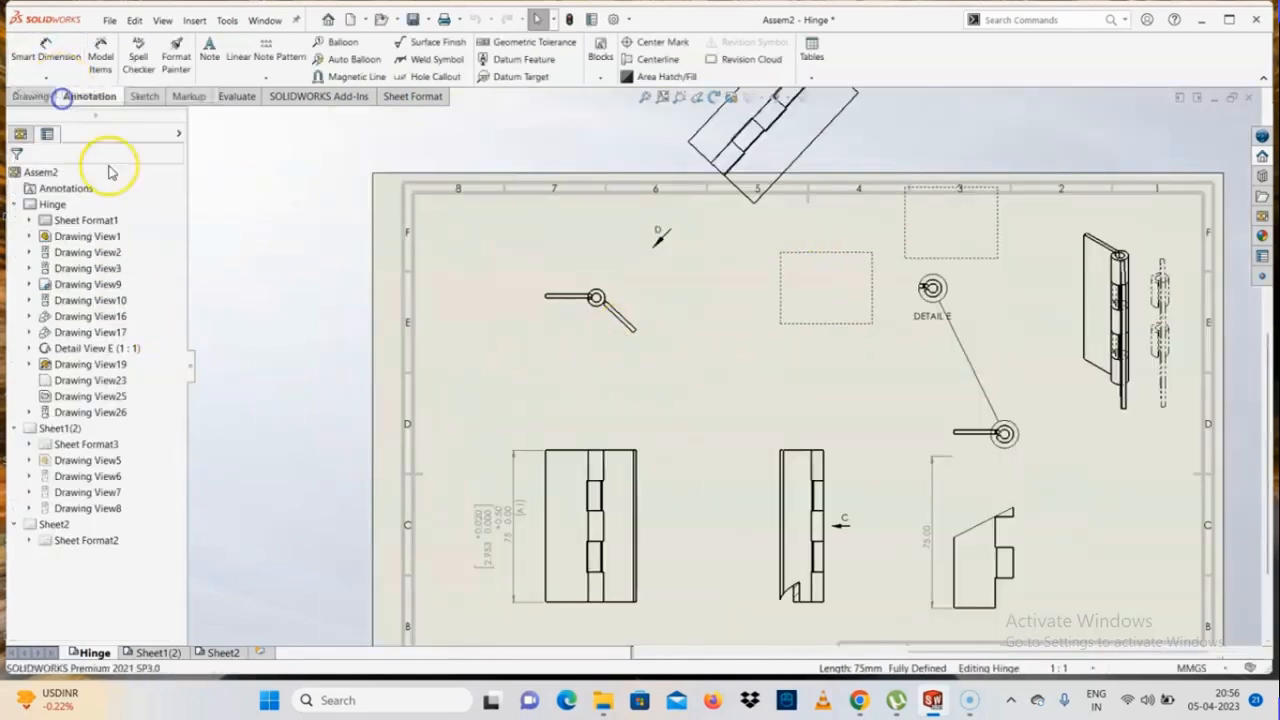
{"action": "left_click", "coordinate": [90, 203]}
{"action": "left_click", "coordinate": [582, 328]}
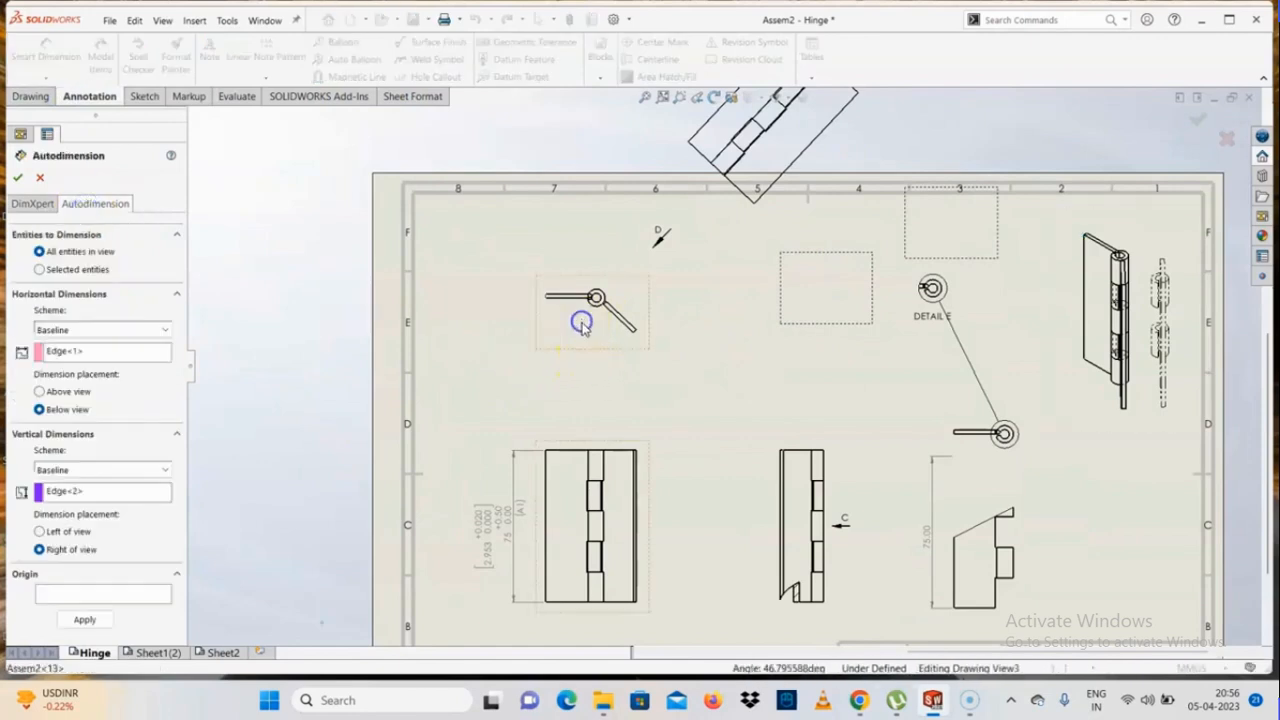
Set the vertex where the knuckle meets the horizontal leaf as the Autodimension origin and dimension the hinge's top view
{"action": "scroll", "coordinate": [619, 345], "scroll_direction": "down", "scroll_amount": 2}
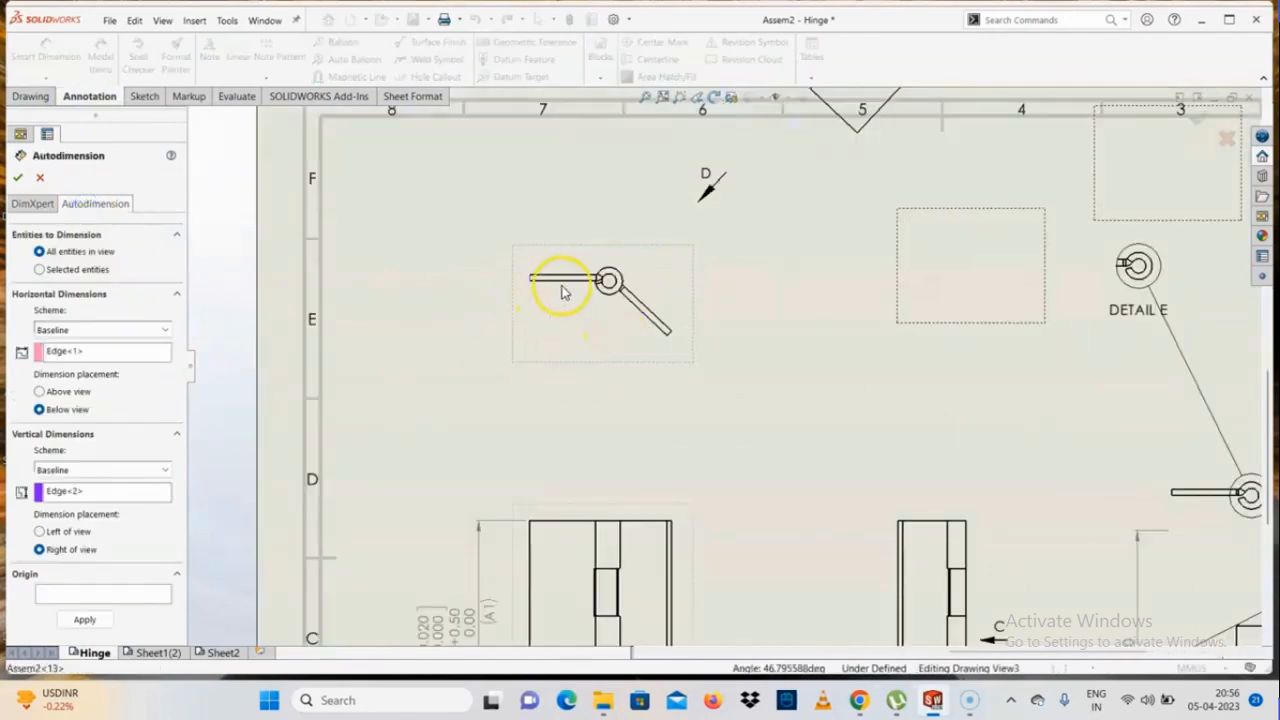
{"action": "scroll", "coordinate": [566, 286], "scroll_direction": "down", "scroll_amount": 3}
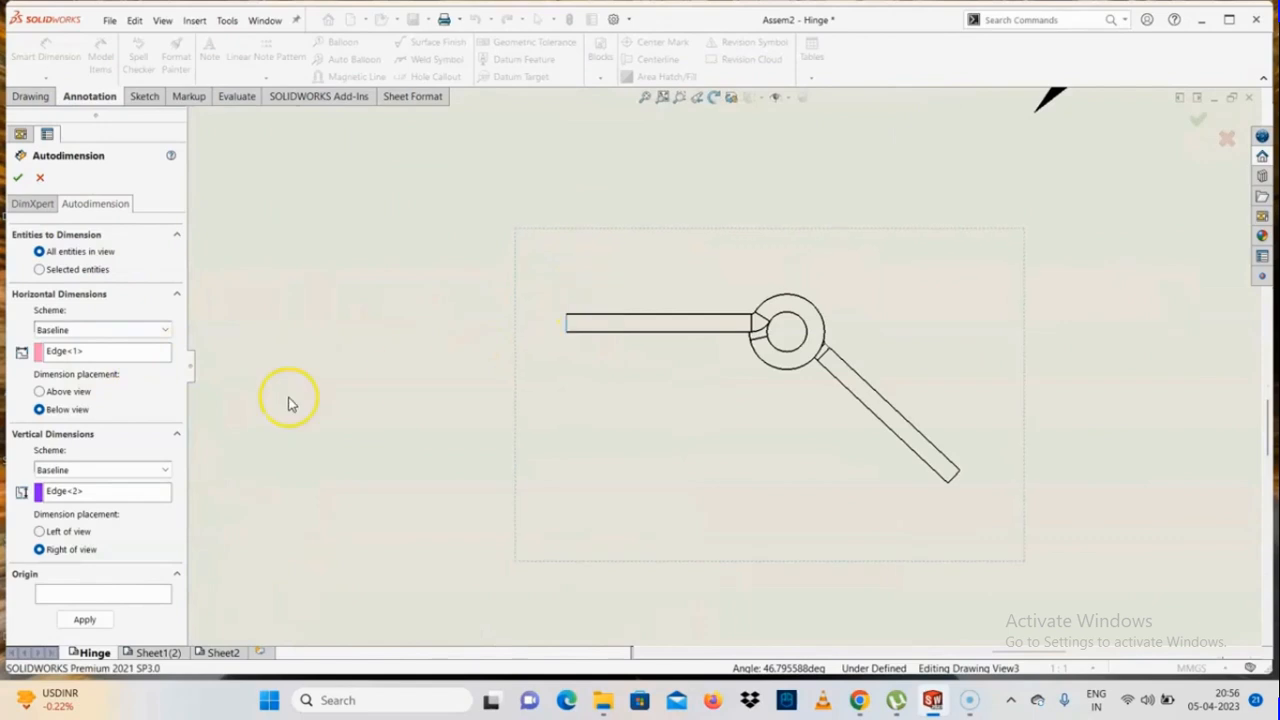
{"action": "scroll", "coordinate": [670, 342], "scroll_direction": "down", "scroll_amount": 2}
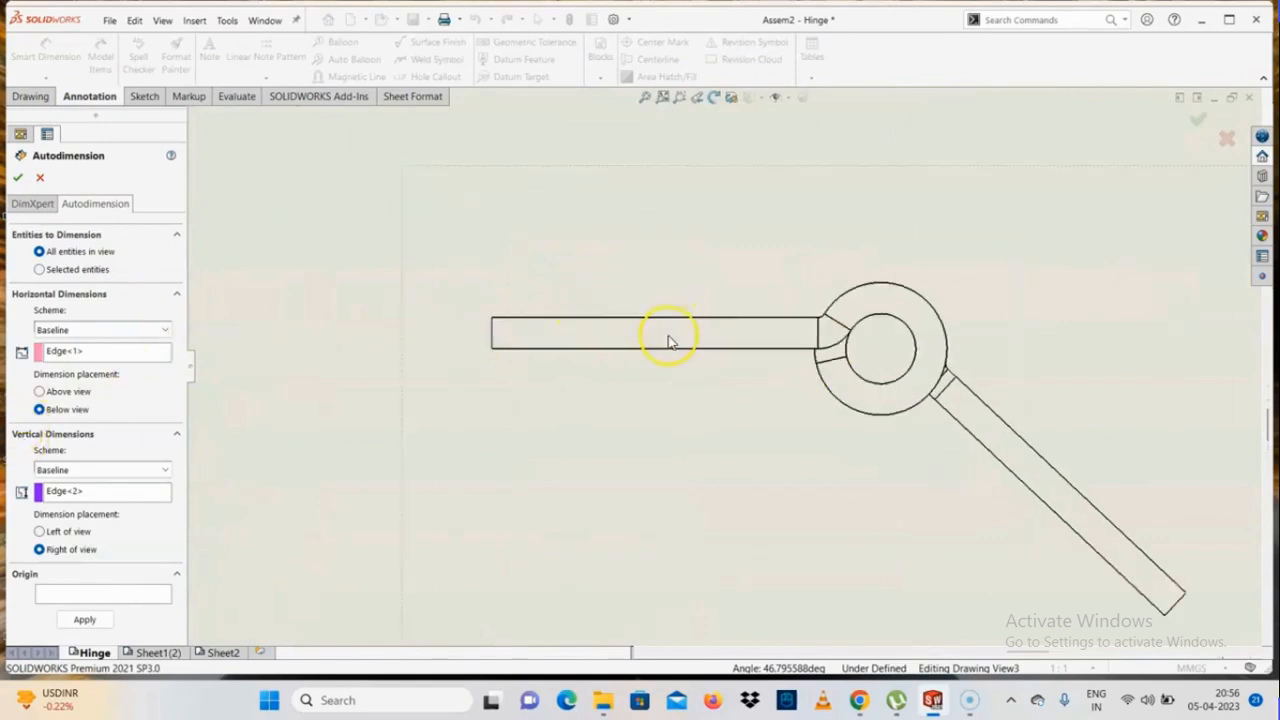
{"action": "left_click", "coordinate": [490, 337]}
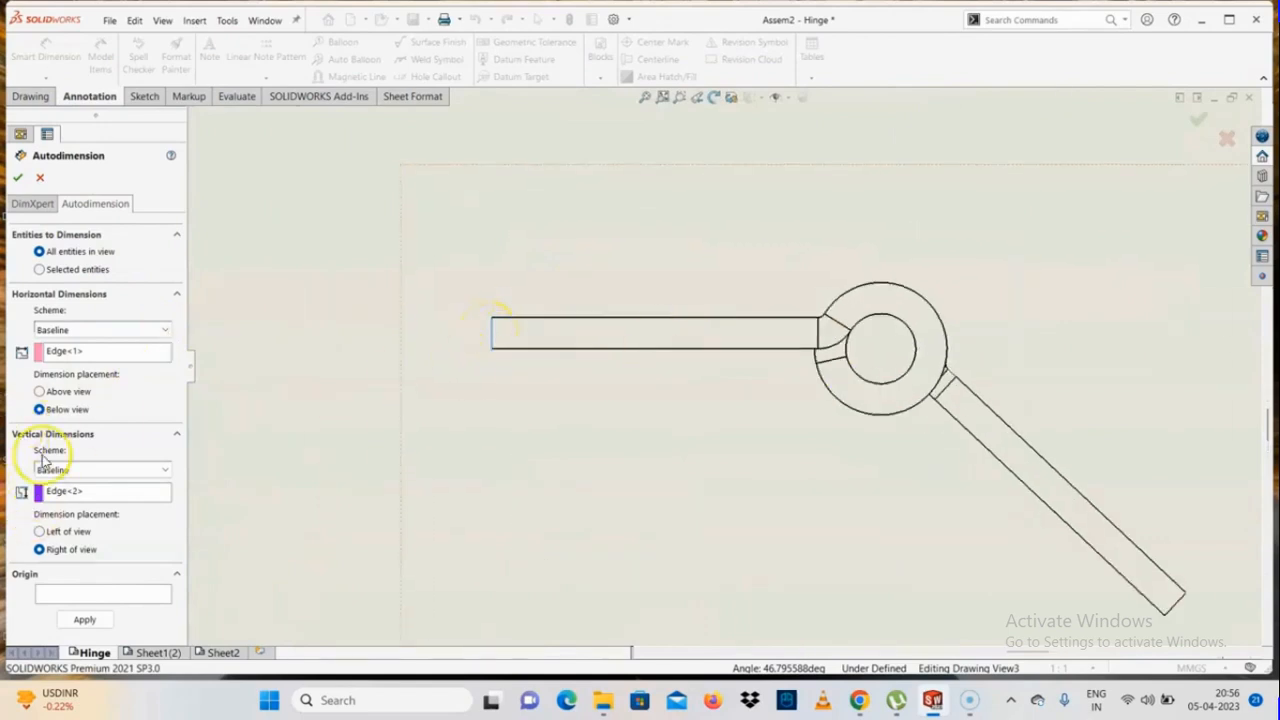
{"action": "left_click", "coordinate": [61, 352]}
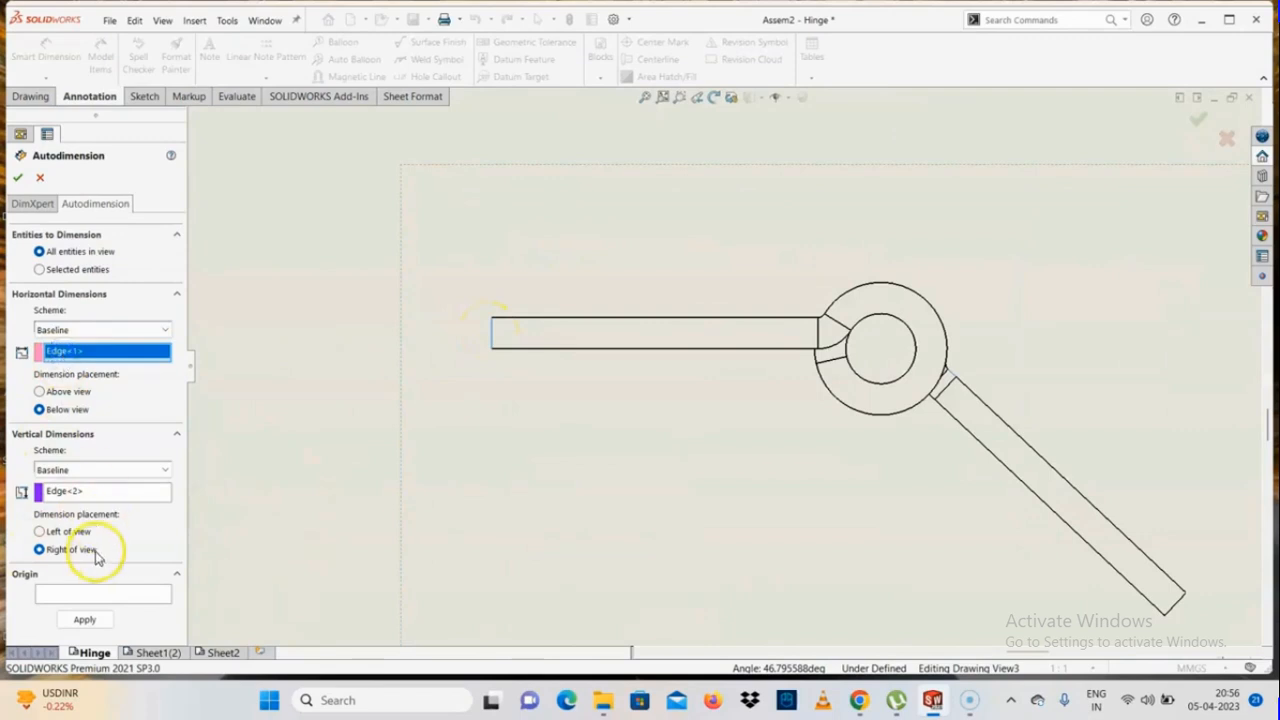
{"action": "left_click", "coordinate": [60, 492]}
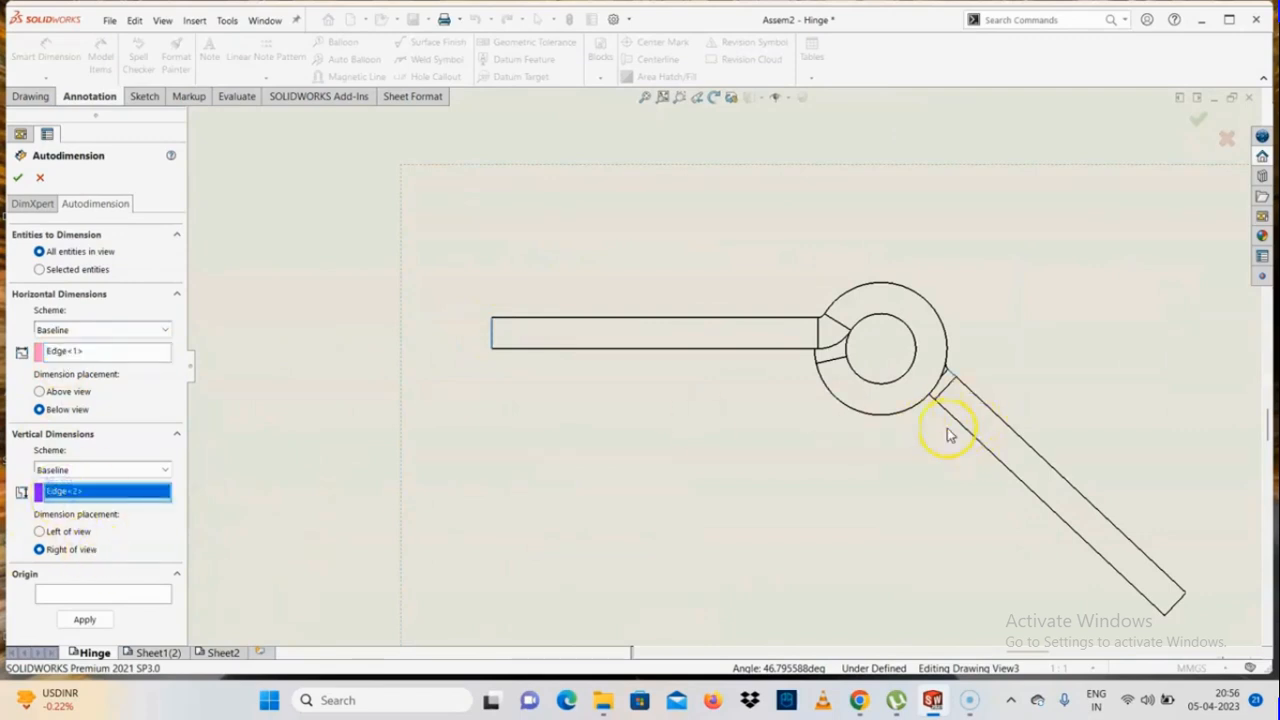
{"action": "scroll", "coordinate": [948, 435], "scroll_direction": "up", "scroll_amount": 2}
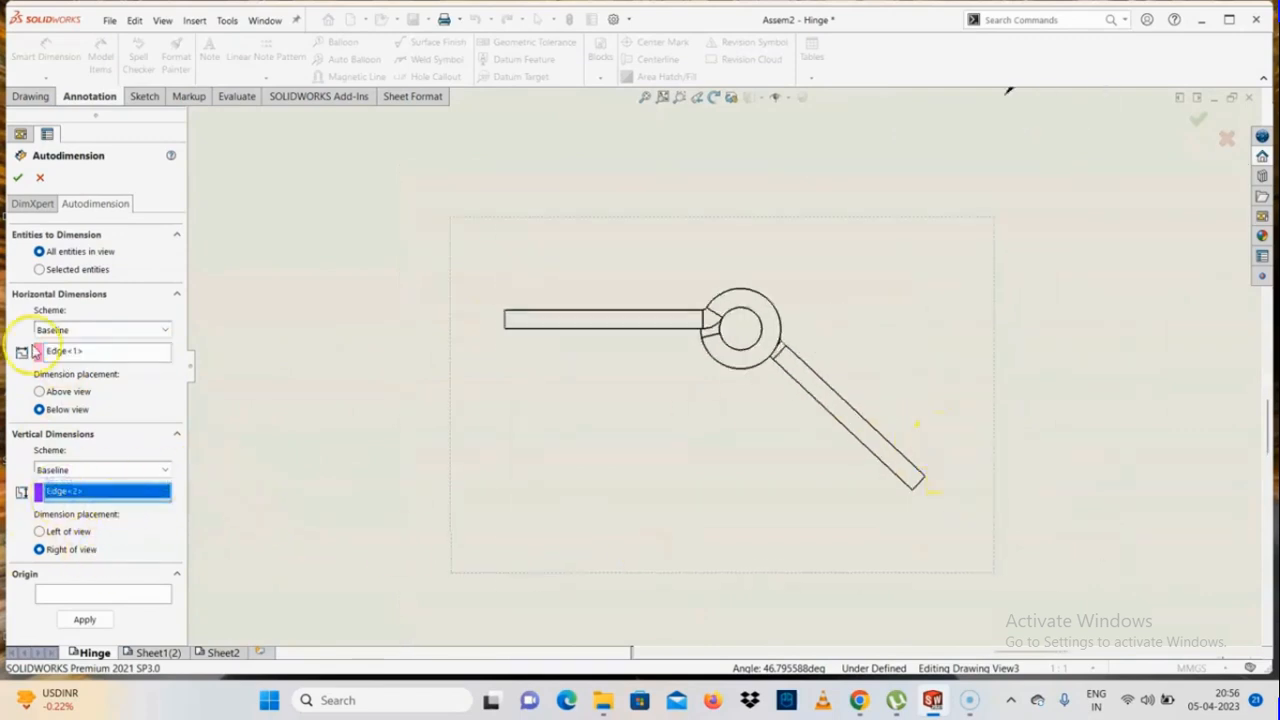
{"action": "left_click", "coordinate": [115, 594]}
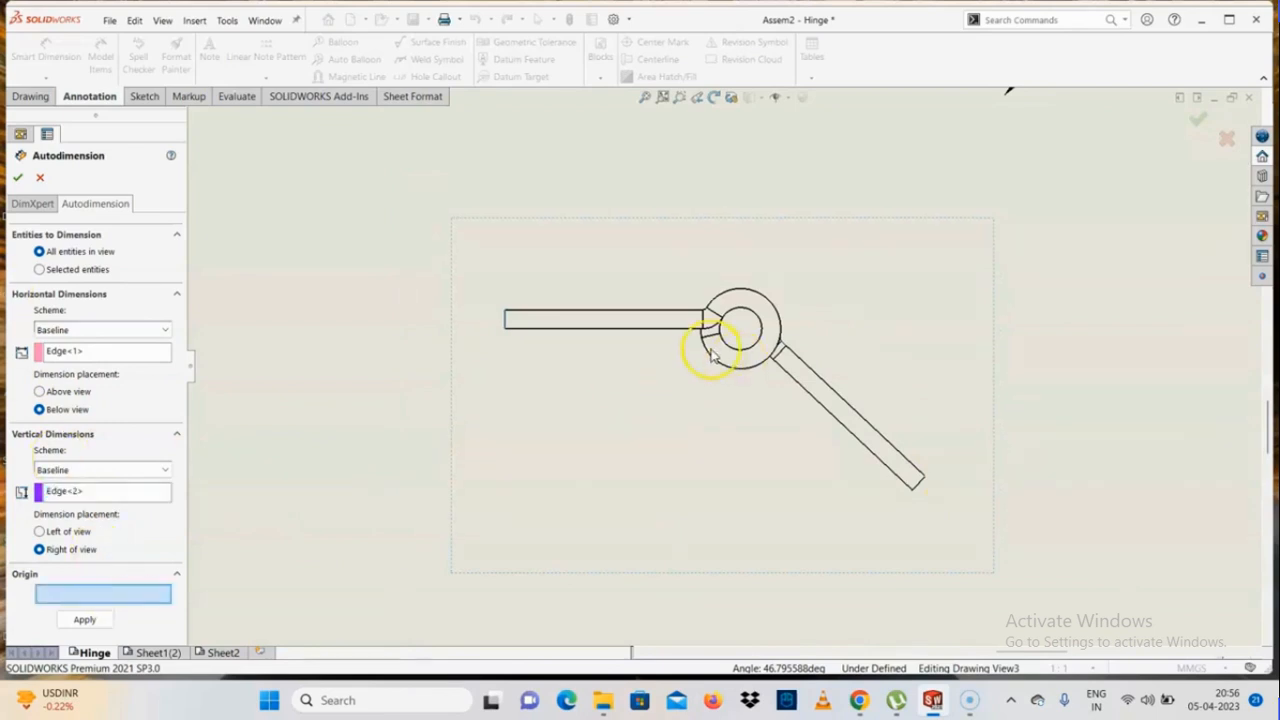
{"action": "left_click", "coordinate": [703, 339]}
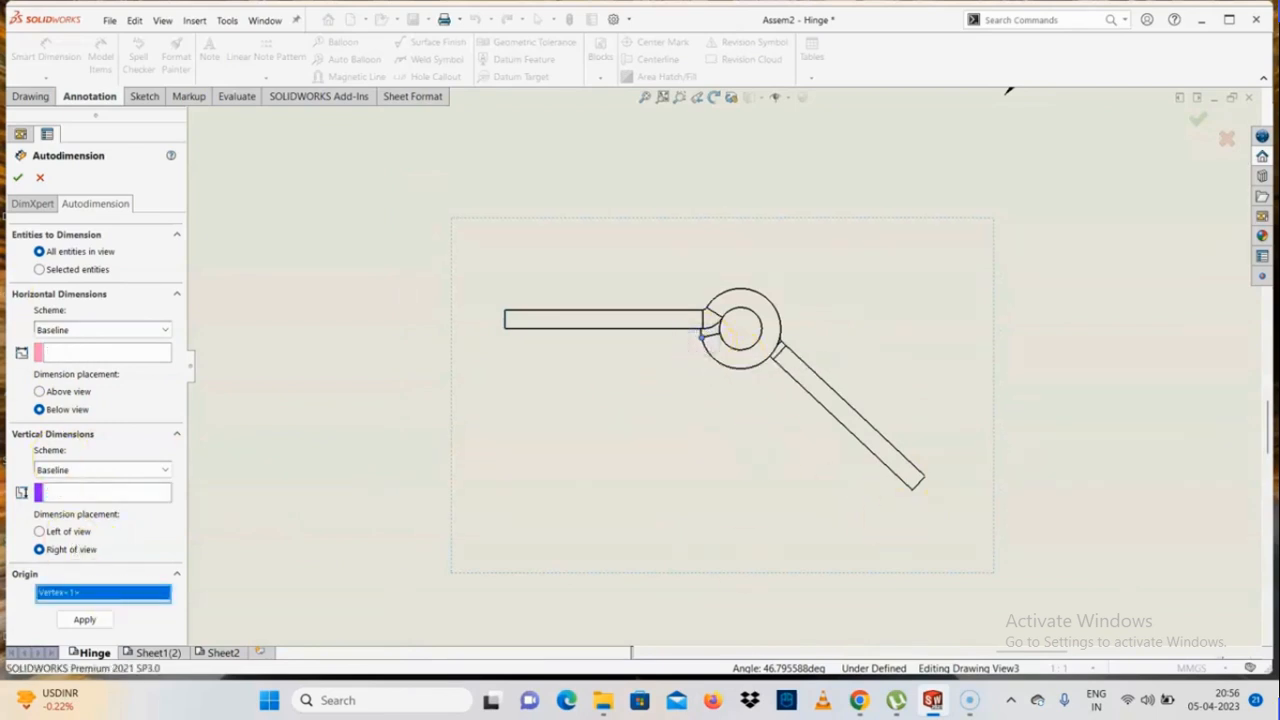
{"action": "left_click", "coordinate": [17, 177]}
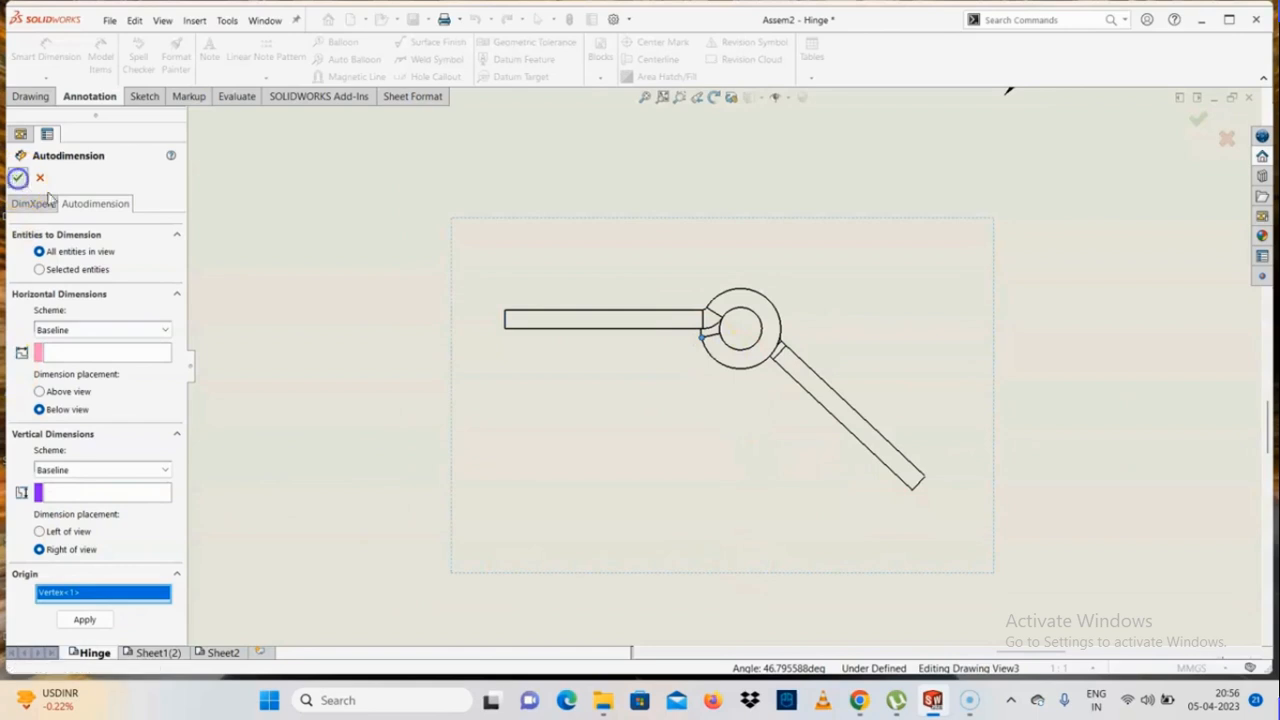
{"action": "left_click", "coordinate": [757, 318]}
{"action": "scroll", "coordinate": [705, 395], "scroll_direction": "up", "scroll_amount": 5}
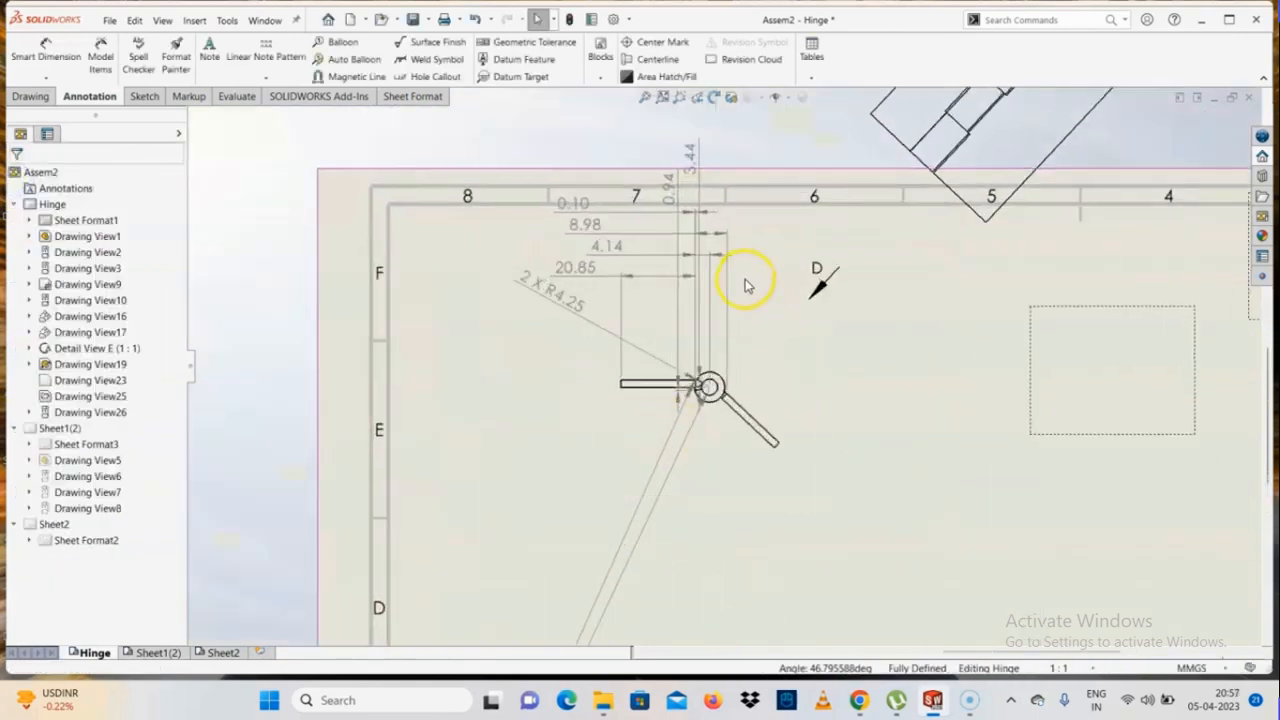
Delete all automatically generated dimensions from the top view, including the two with long leader lines
{"action": "scroll", "coordinate": [745, 255], "scroll_direction": "down", "scroll_amount": 2}
{"action": "left_click_drag", "start_coordinate": [695, 252], "coordinate": [480, 340]}
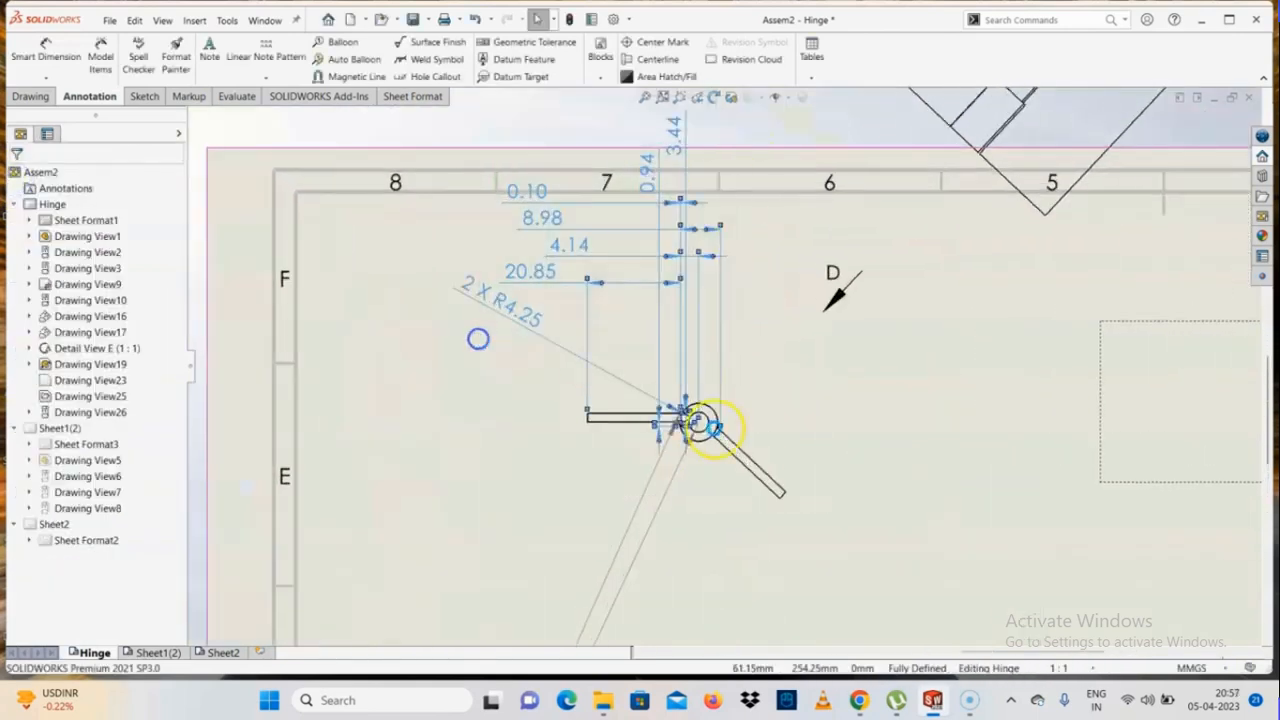
{"action": "scroll", "coordinate": [709, 437], "scroll_direction": "up", "scroll_amount": 4}
{"action": "scroll", "coordinate": [730, 445], "scroll_direction": "down", "scroll_amount": 1}
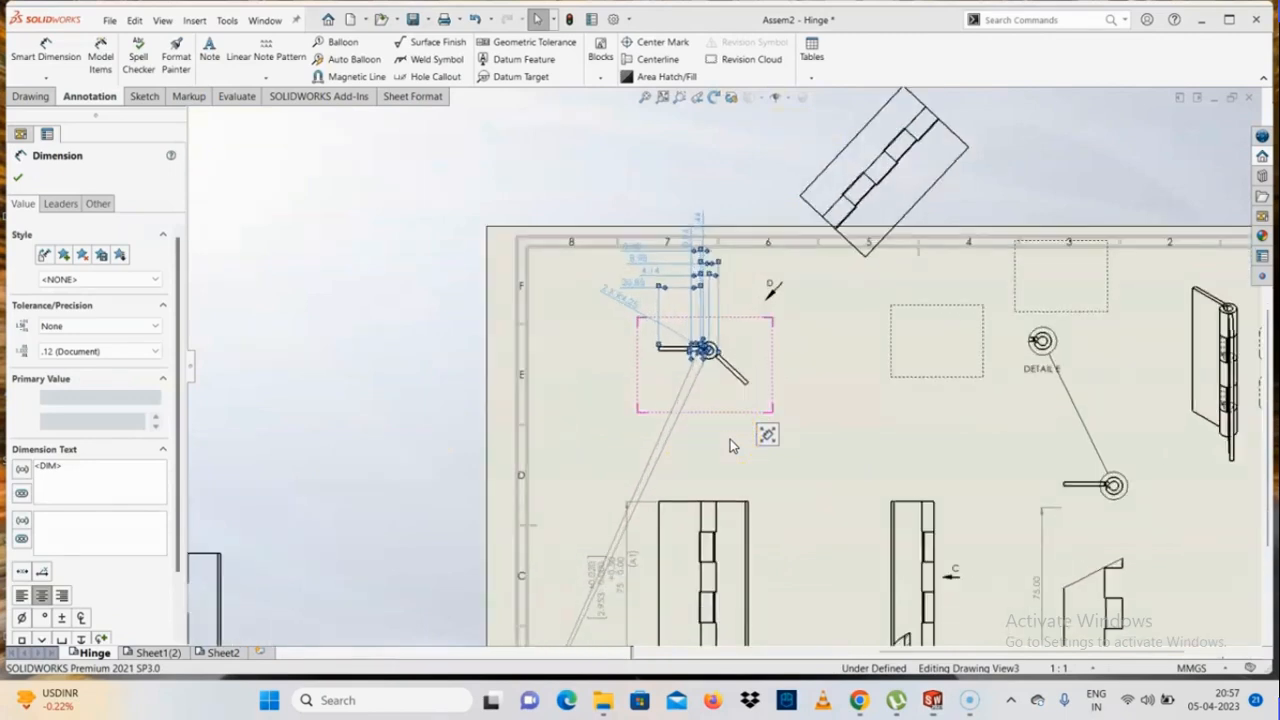
{"action": "key", "text": "Delete"}
{"action": "scroll", "coordinate": [705, 399], "scroll_direction": "down", "scroll_amount": 5}
{"action": "left_click", "coordinate": [588, 393]}
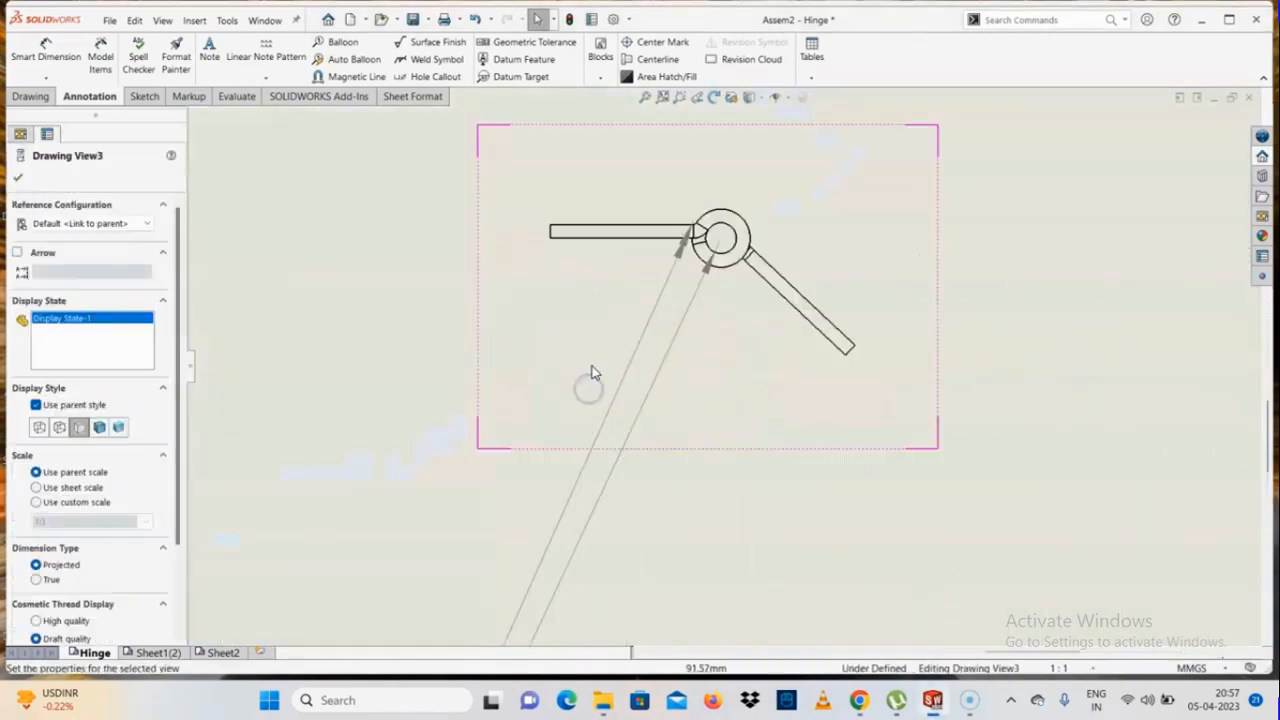
{"action": "left_click", "coordinate": [651, 383]}
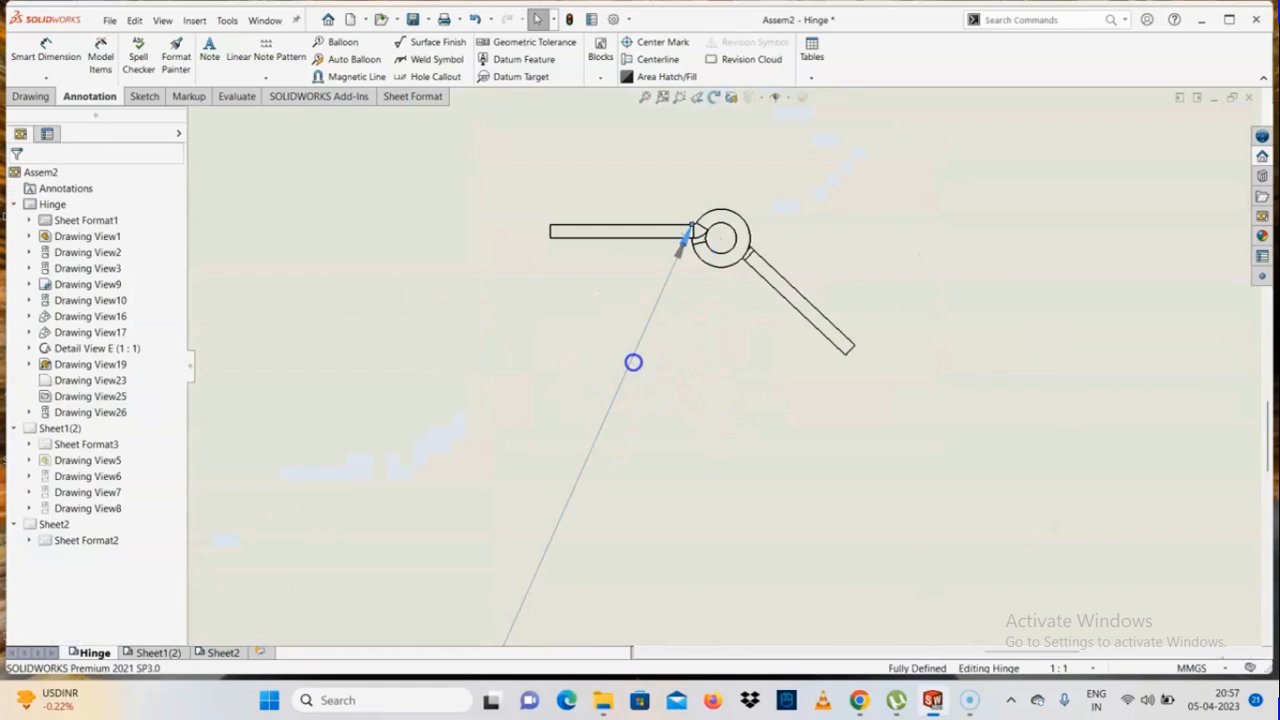
{"action": "scroll", "coordinate": [720, 240], "scroll_direction": "up", "scroll_amount": 3}
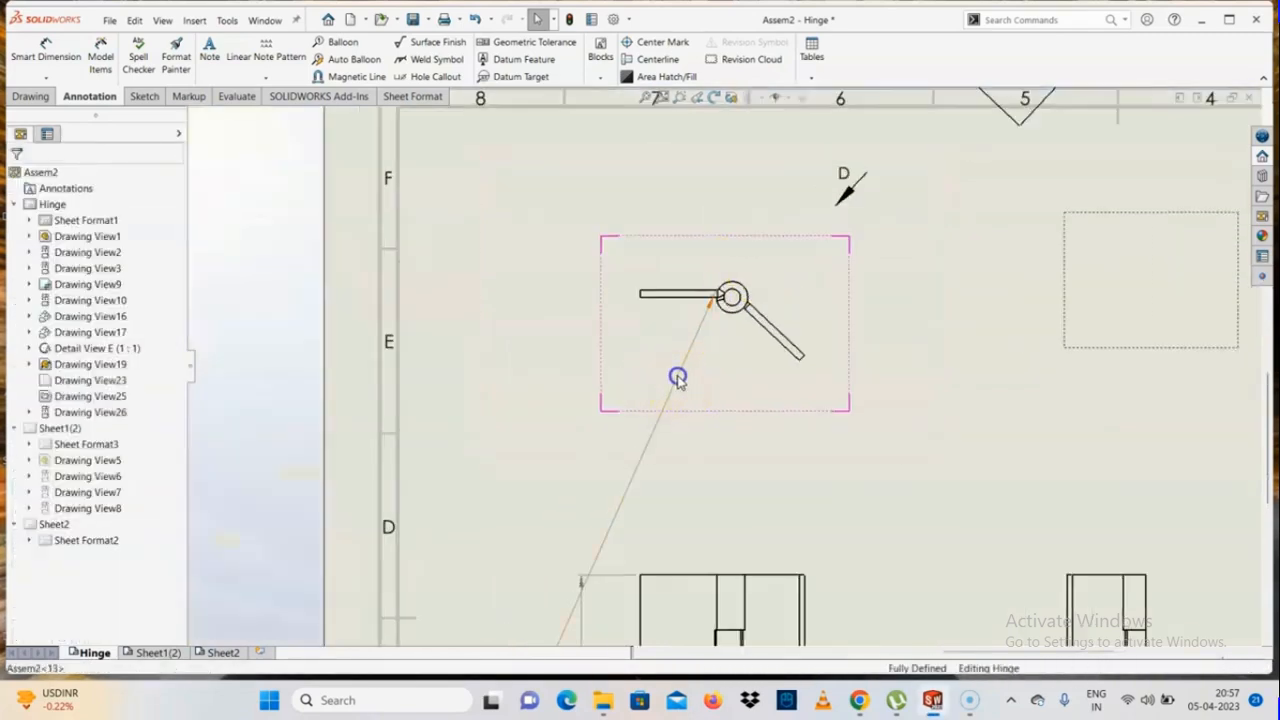
{"action": "scroll", "coordinate": [723, 357], "scroll_direction": "down", "scroll_amount": 5}
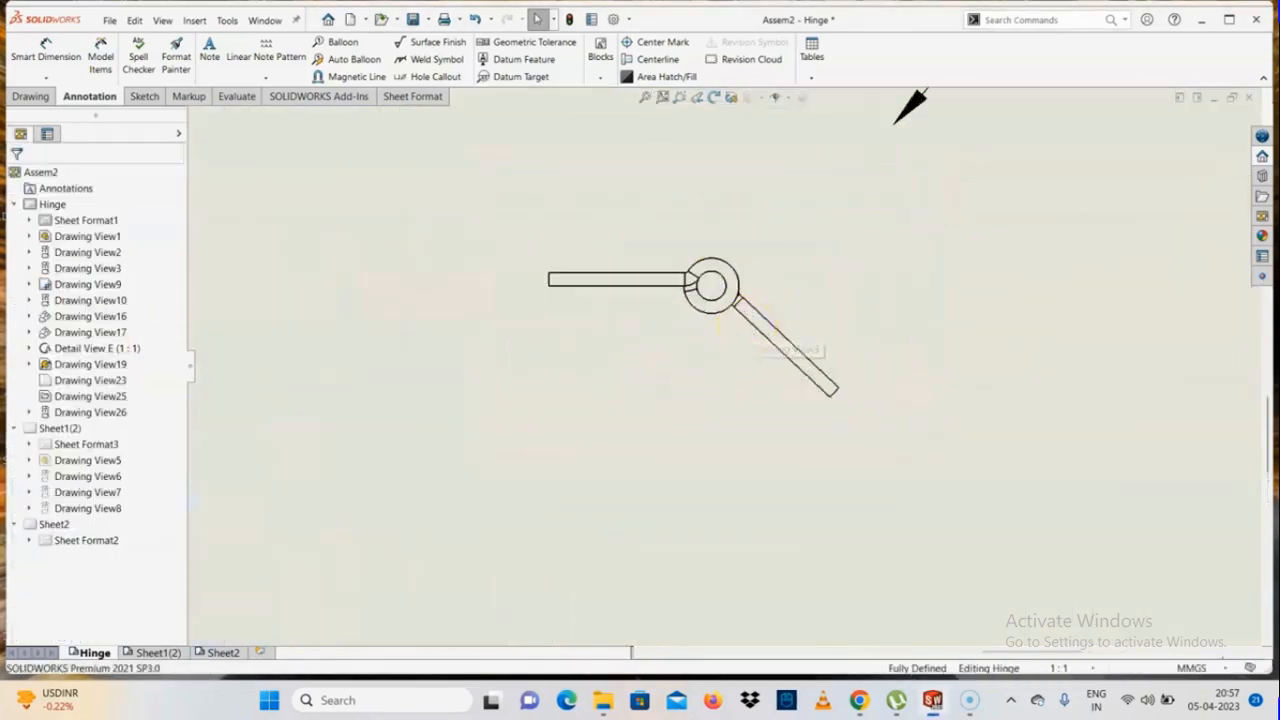
Restart Autodimension for the top view and pick the corner at the horizontal leaf's free end as origin
{"action": "left_click", "coordinate": [45, 77]}
{"action": "left_click", "coordinate": [48, 94]}
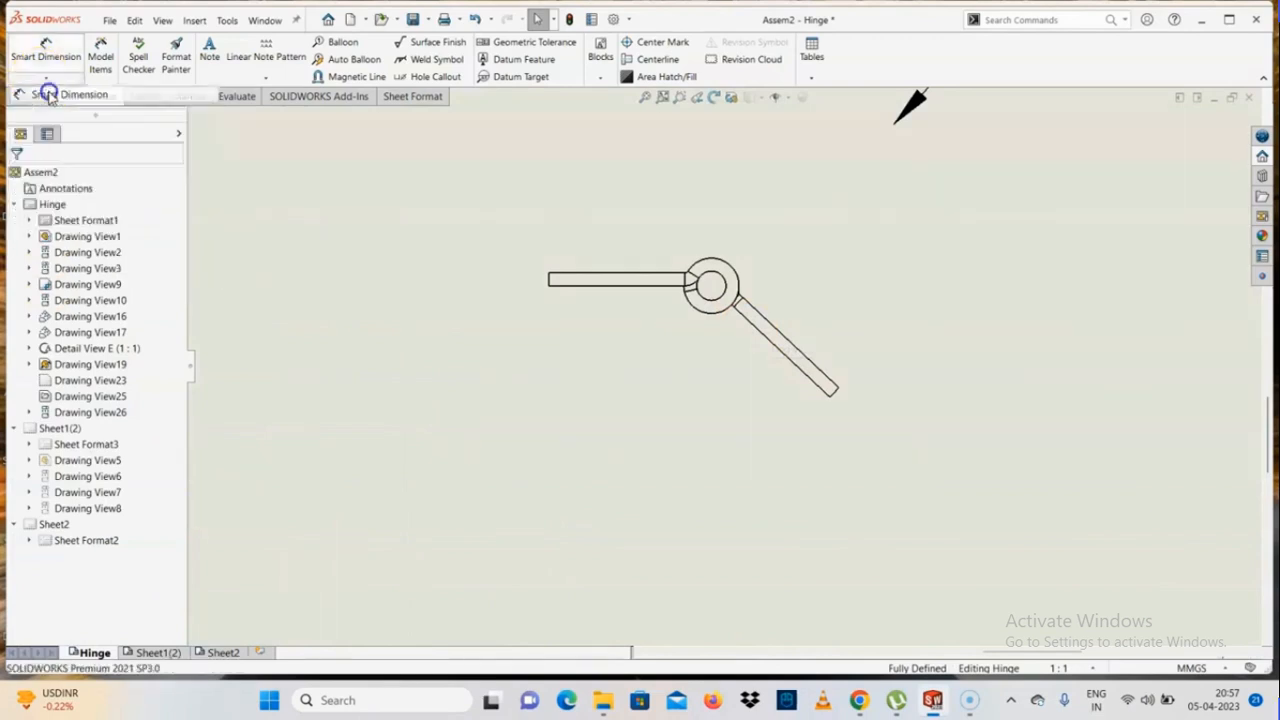
{"action": "left_click", "coordinate": [105, 203]}
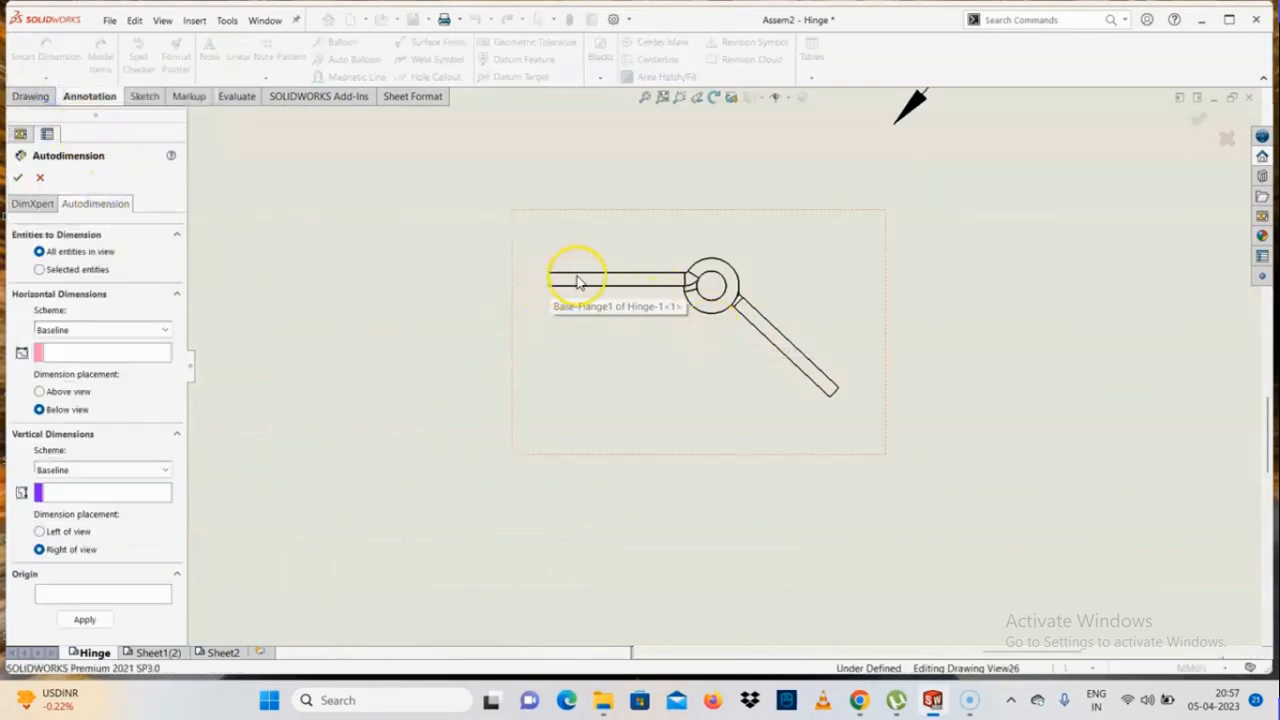
{"action": "scroll", "coordinate": [580, 282], "scroll_direction": "down", "scroll_amount": 2}
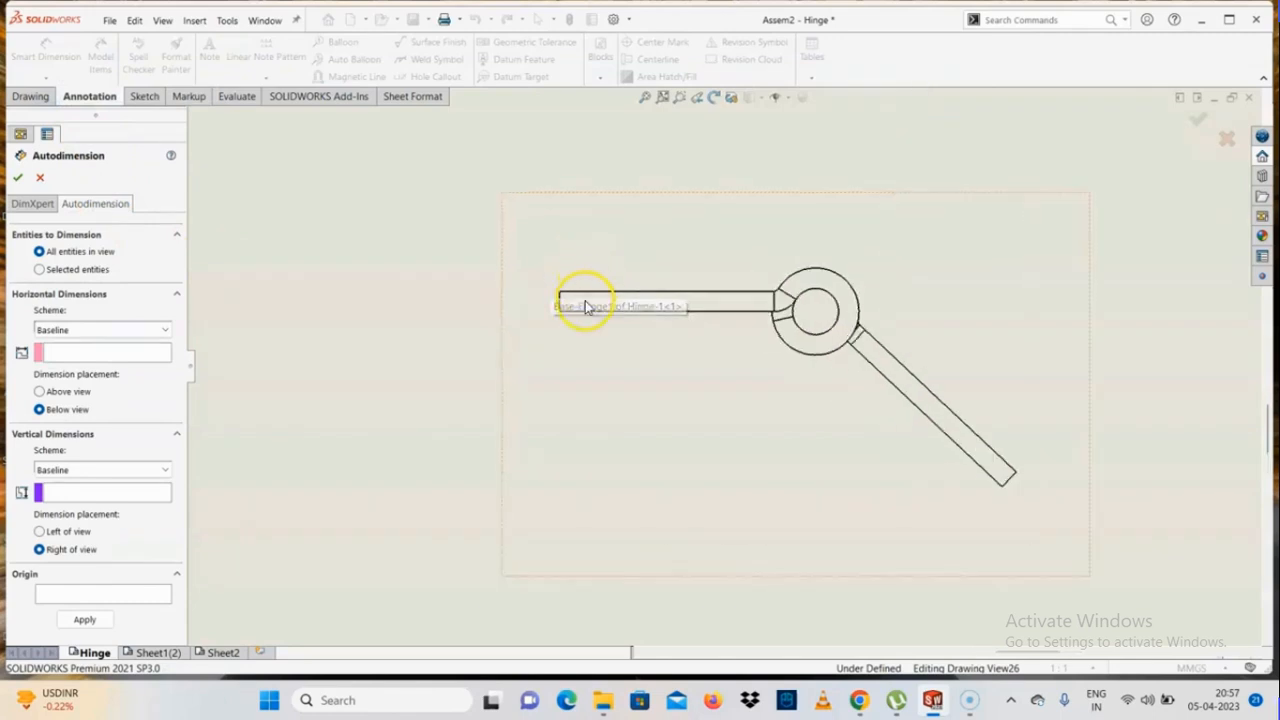
{"action": "left_click", "coordinate": [562, 296]}
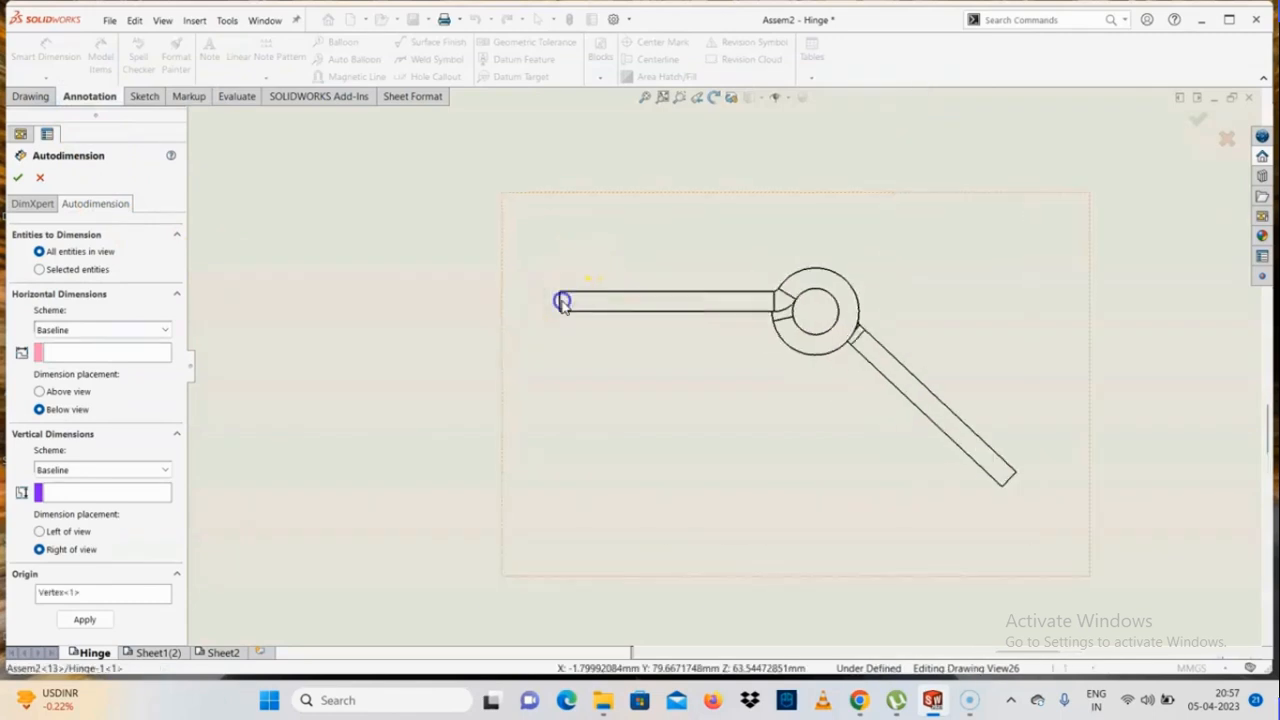
Try to assign the horizontal leaf's end edge as the baseline for the horizontal dimensions
{"action": "scroll", "coordinate": [490, 280], "scroll_direction": "down", "scroll_amount": 2}
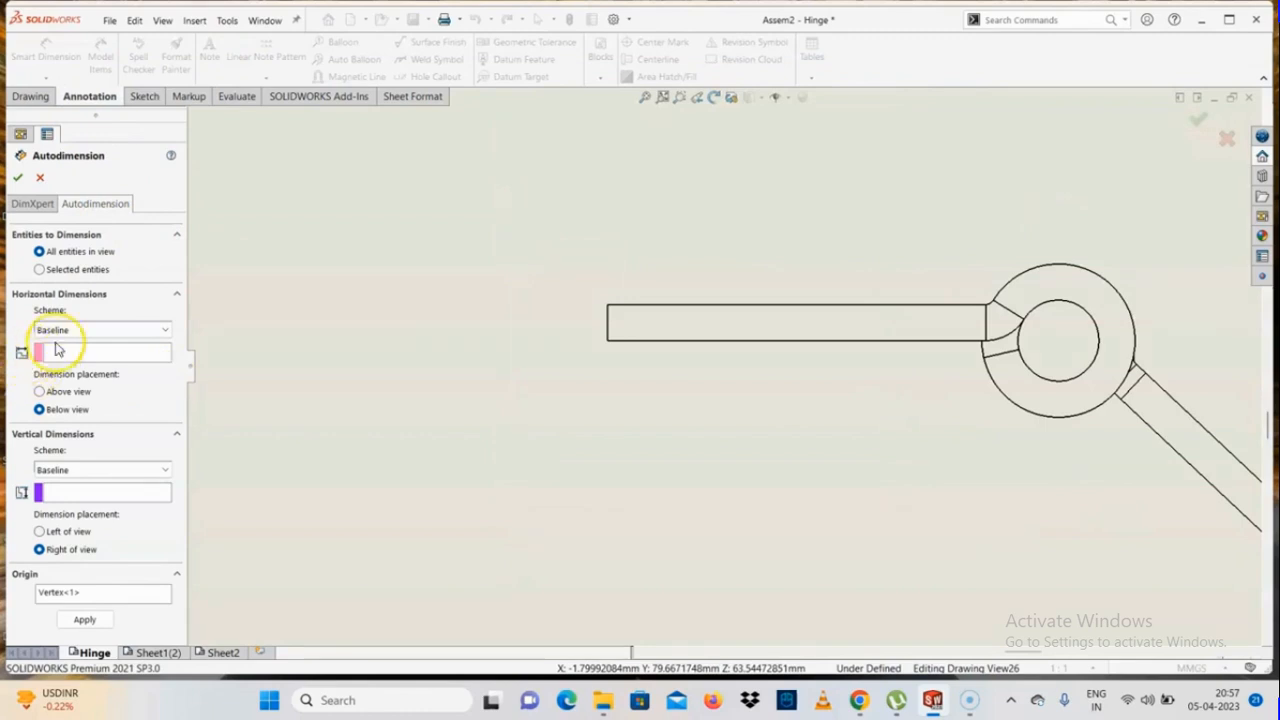
{"action": "left_click", "coordinate": [114, 354]}
{"action": "scroll", "coordinate": [652, 368], "scroll_direction": "down", "scroll_amount": 2}
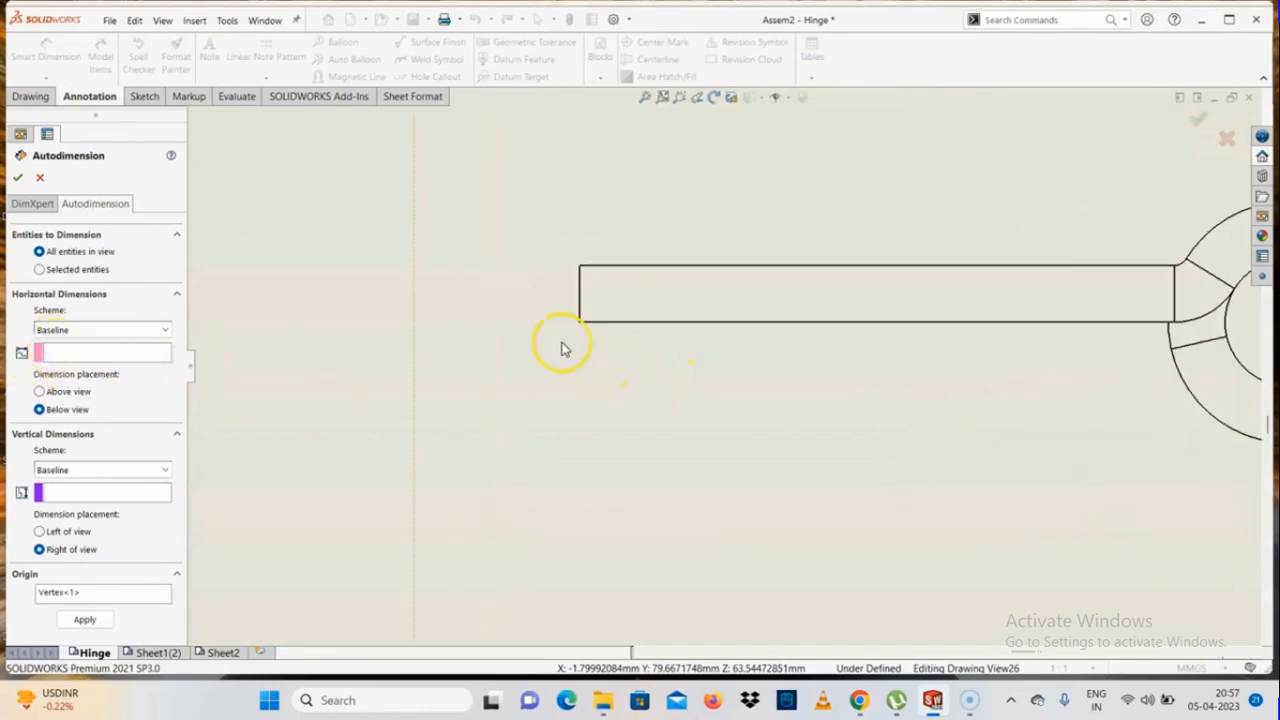
{"action": "left_click", "coordinate": [582, 296]}
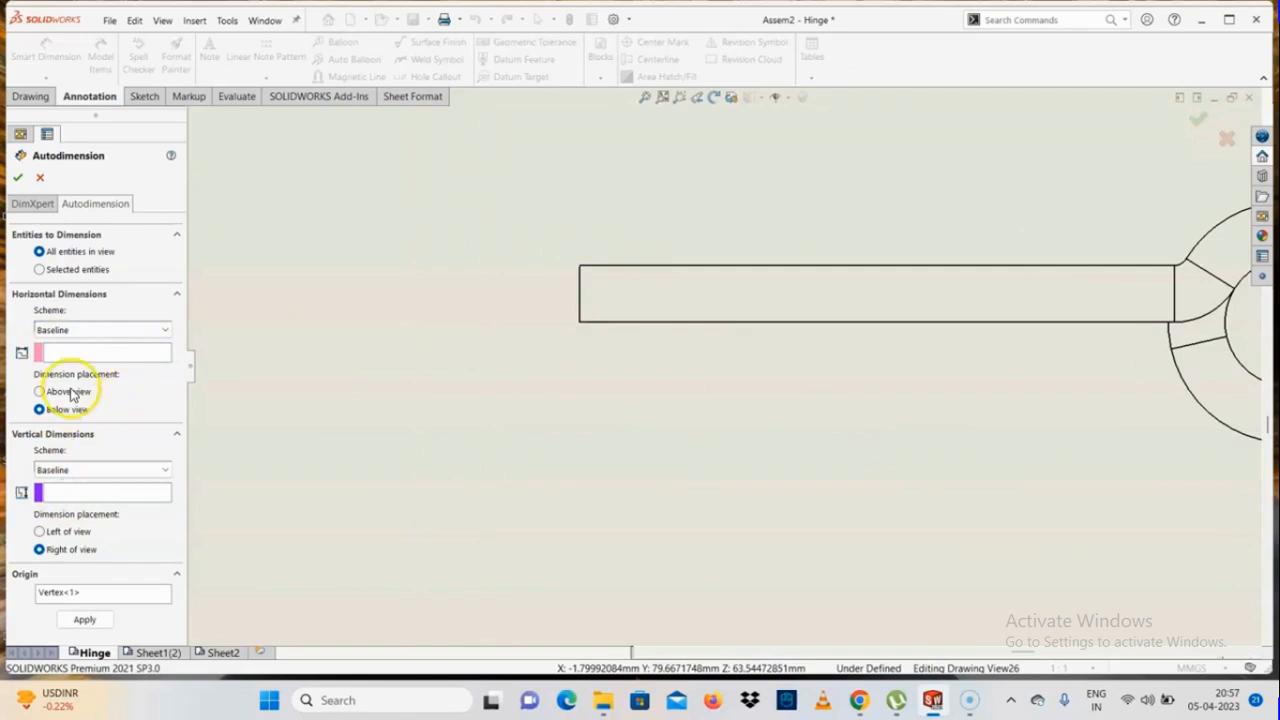
Pick the lower corner of the horizontal leaf's free end as the origin again and confirm the Autodimension settings
{"action": "left_click", "coordinate": [82, 590]}
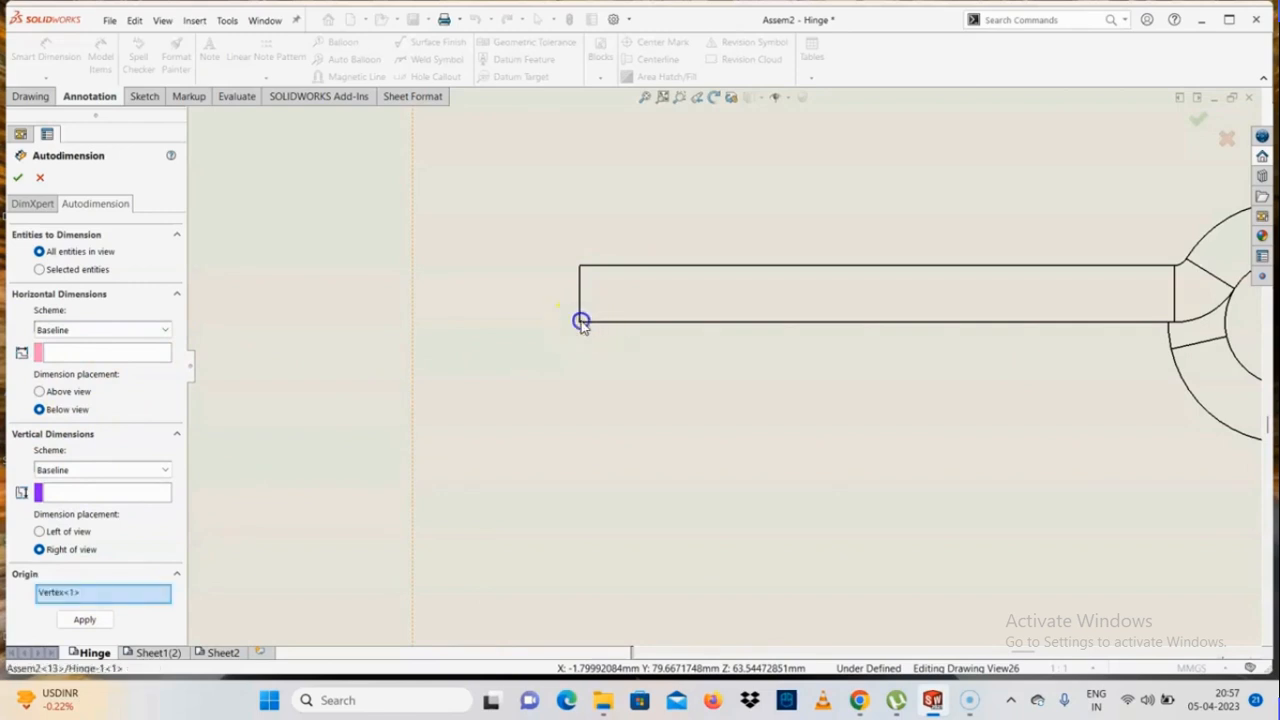
{"action": "scroll", "coordinate": [685, 345], "scroll_direction": "up", "scroll_amount": 3}
{"action": "scroll", "coordinate": [872, 362], "scroll_direction": "down", "scroll_amount": 1}
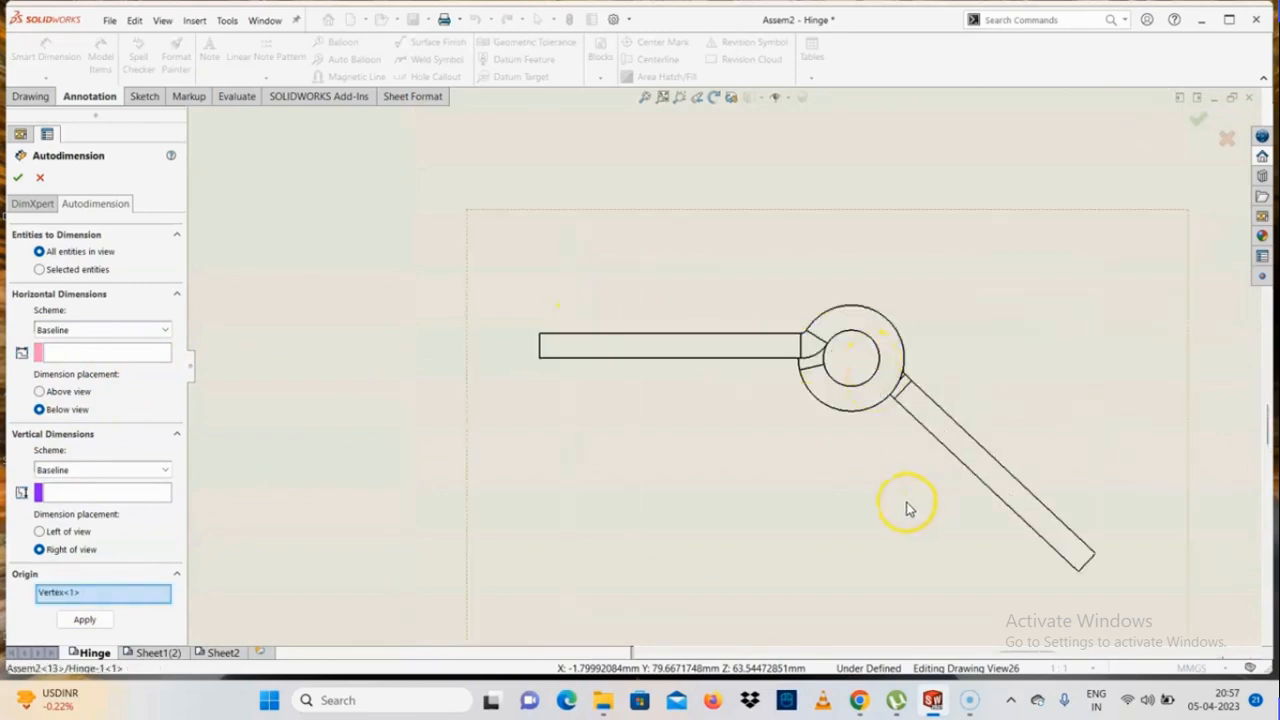
{"action": "left_click", "coordinate": [18, 177]}
{"action": "scroll", "coordinate": [728, 453], "scroll_direction": "up", "scroll_amount": 2}
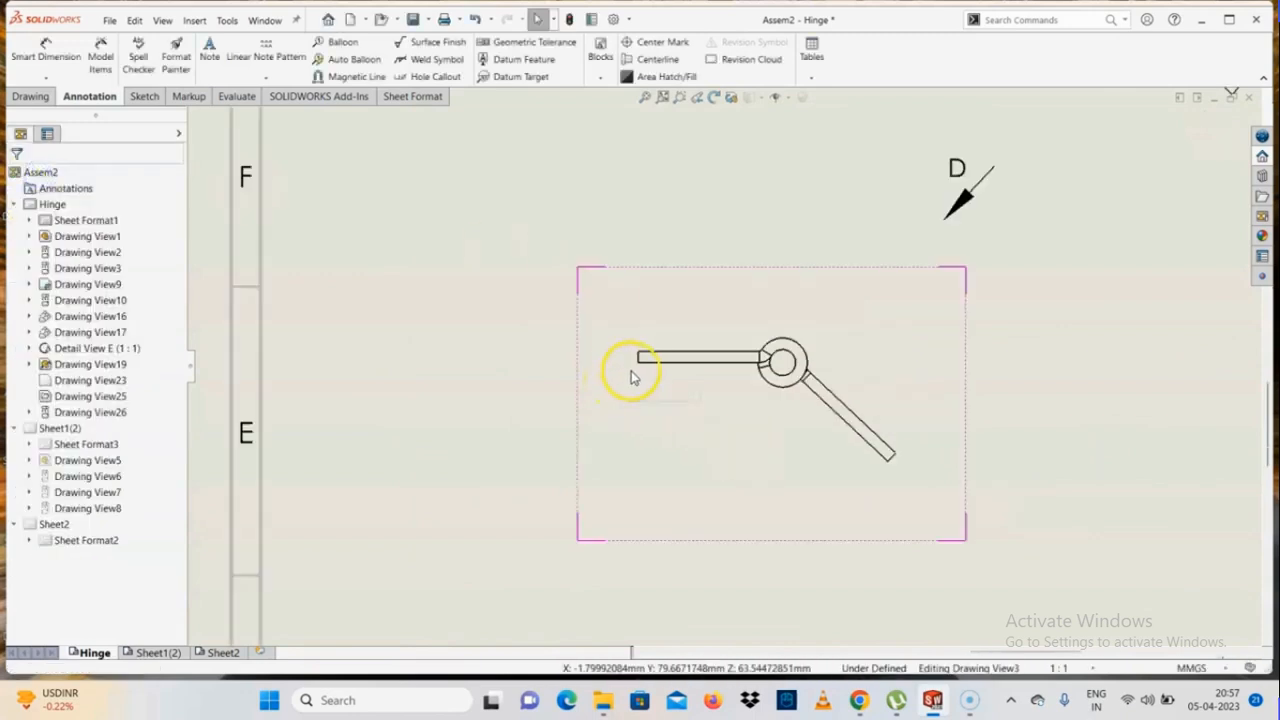
{"action": "scroll", "coordinate": [1020, 373], "scroll_direction": "up", "scroll_amount": 5}
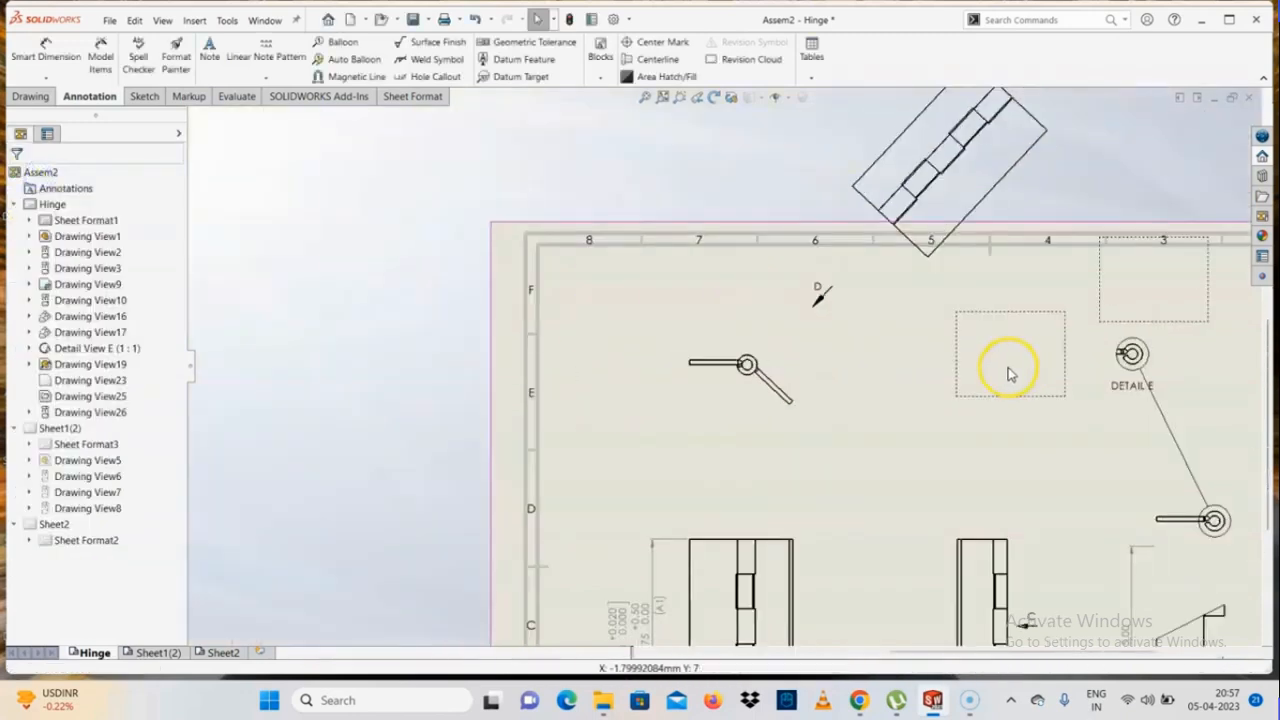
{"action": "scroll", "coordinate": [1006, 369], "scroll_direction": "down", "scroll_amount": 6}
{"action": "scroll", "coordinate": [580, 377], "scroll_direction": "up", "scroll_amount": 4}
{"action": "scroll", "coordinate": [577, 332], "scroll_direction": "down", "scroll_amount": 3}
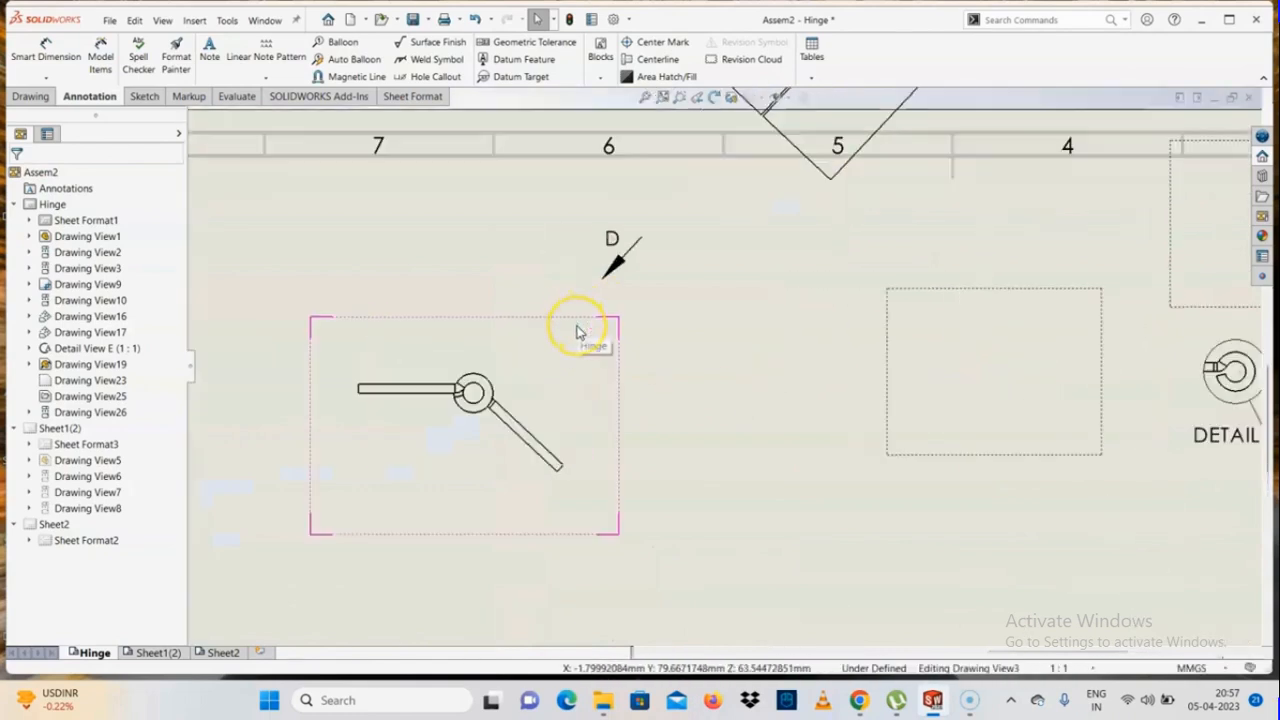
{"action": "scroll", "coordinate": [563, 427], "scroll_direction": "up", "scroll_amount": 1}
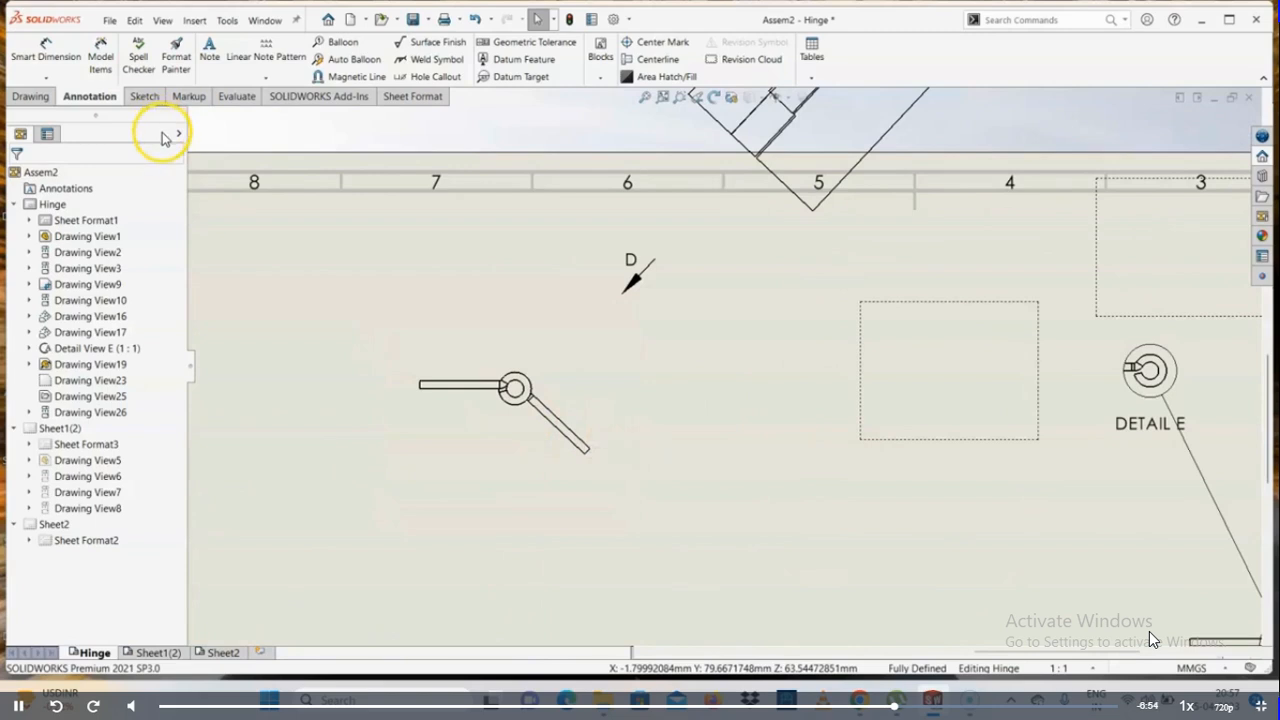
Insert model items from the entire model into the top view only, with all annotation and reference geometry types selected
{"action": "left_click", "coordinate": [101, 68]}
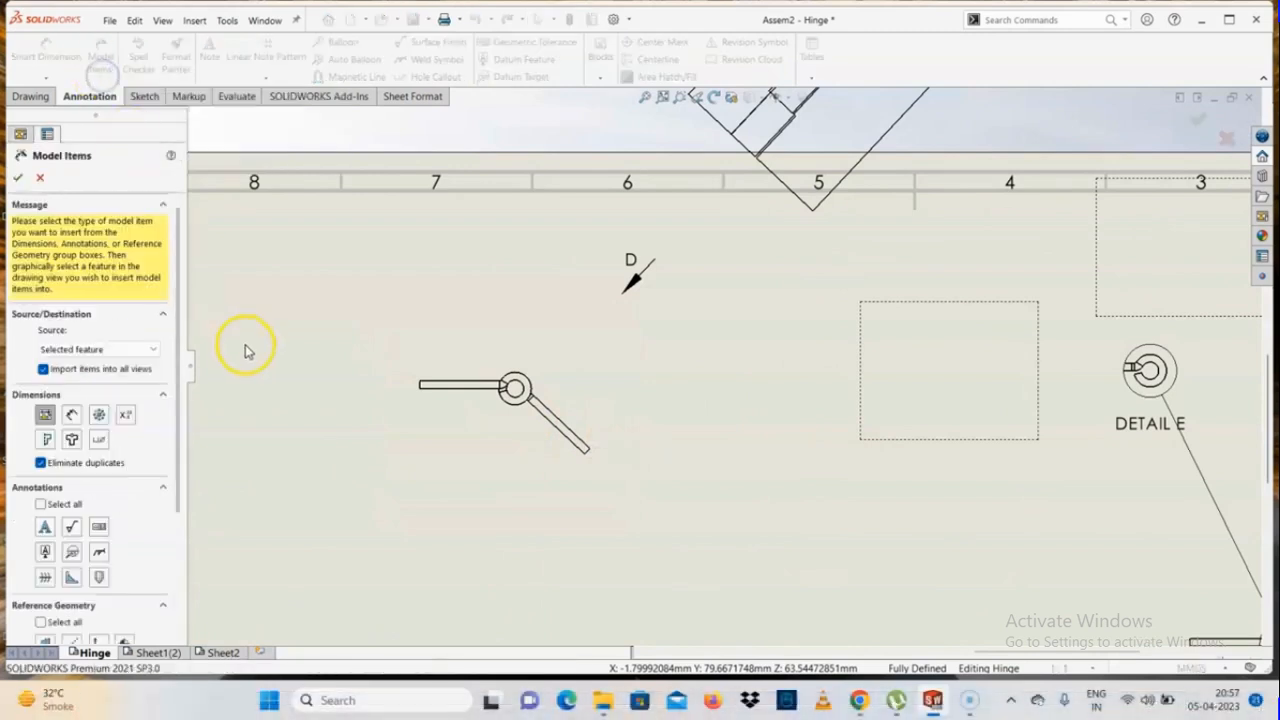
{"action": "scroll", "coordinate": [532, 454], "scroll_direction": "down", "scroll_amount": 2}
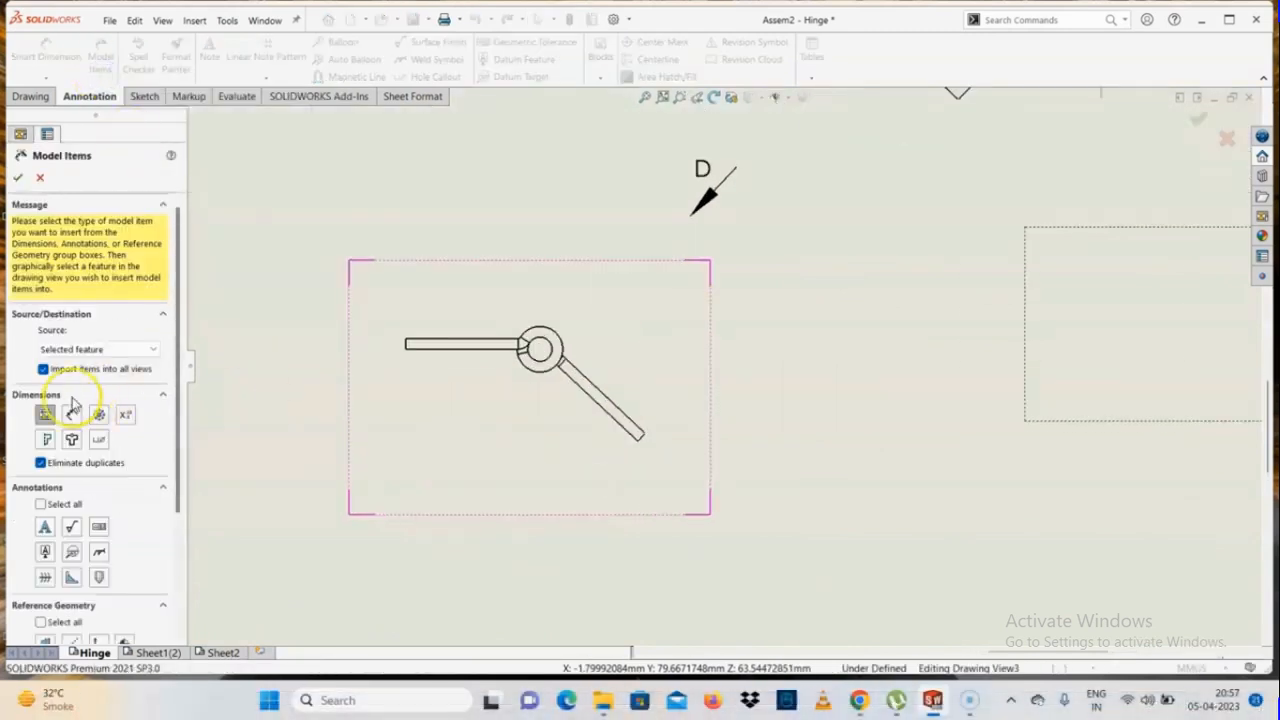
{"action": "left_click", "coordinate": [531, 406]}
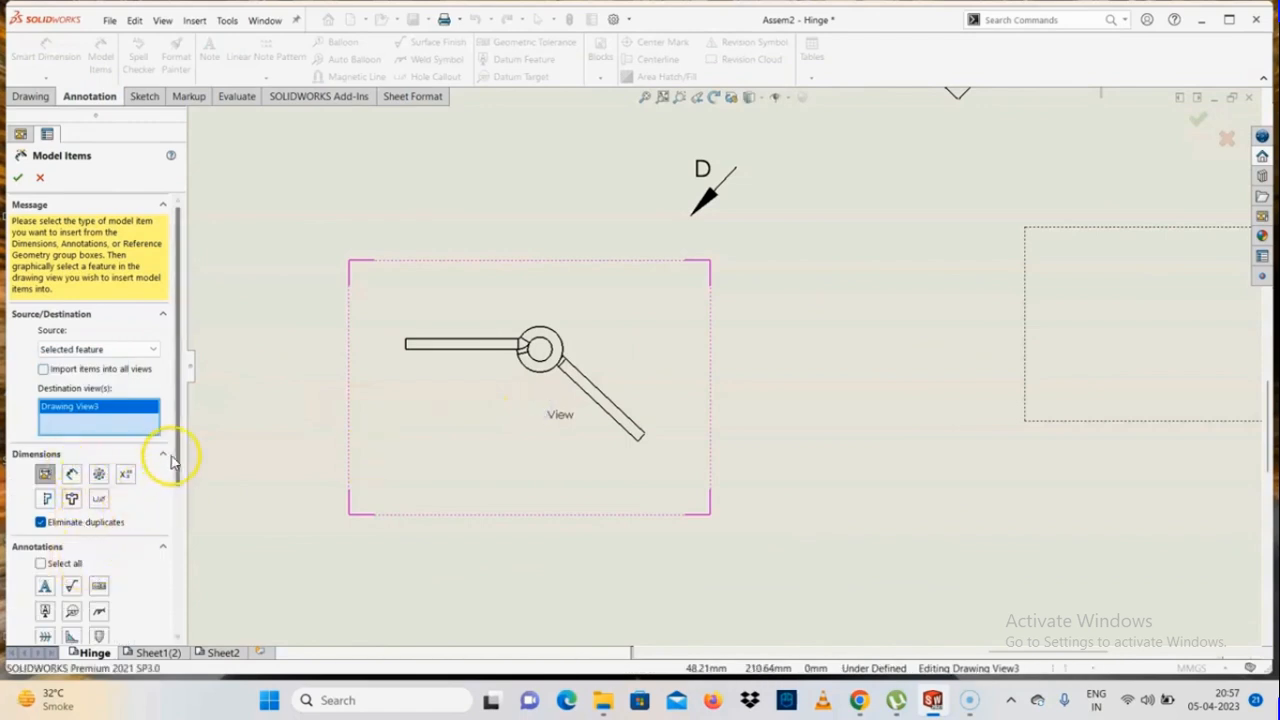
{"action": "scroll", "coordinate": [166, 534], "scroll_direction": "down", "scroll_amount": 3}
{"action": "left_click", "coordinate": [40, 398]}
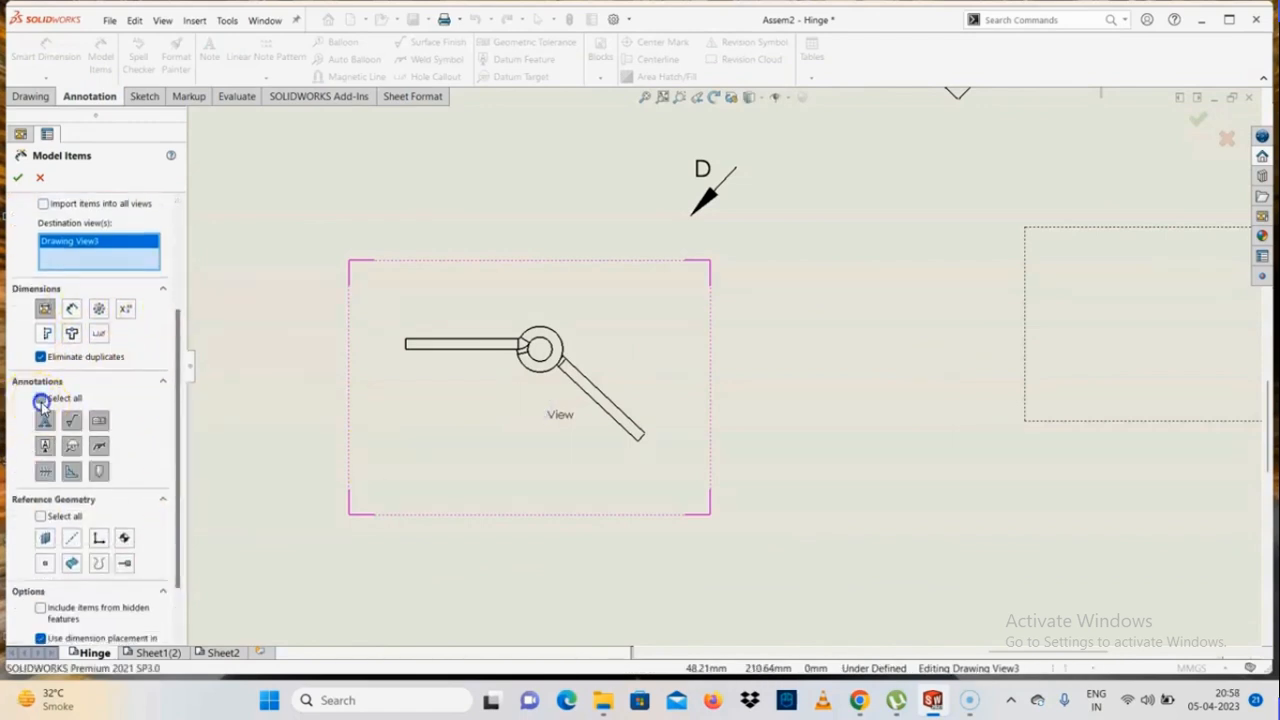
{"action": "left_click", "coordinate": [40, 517]}
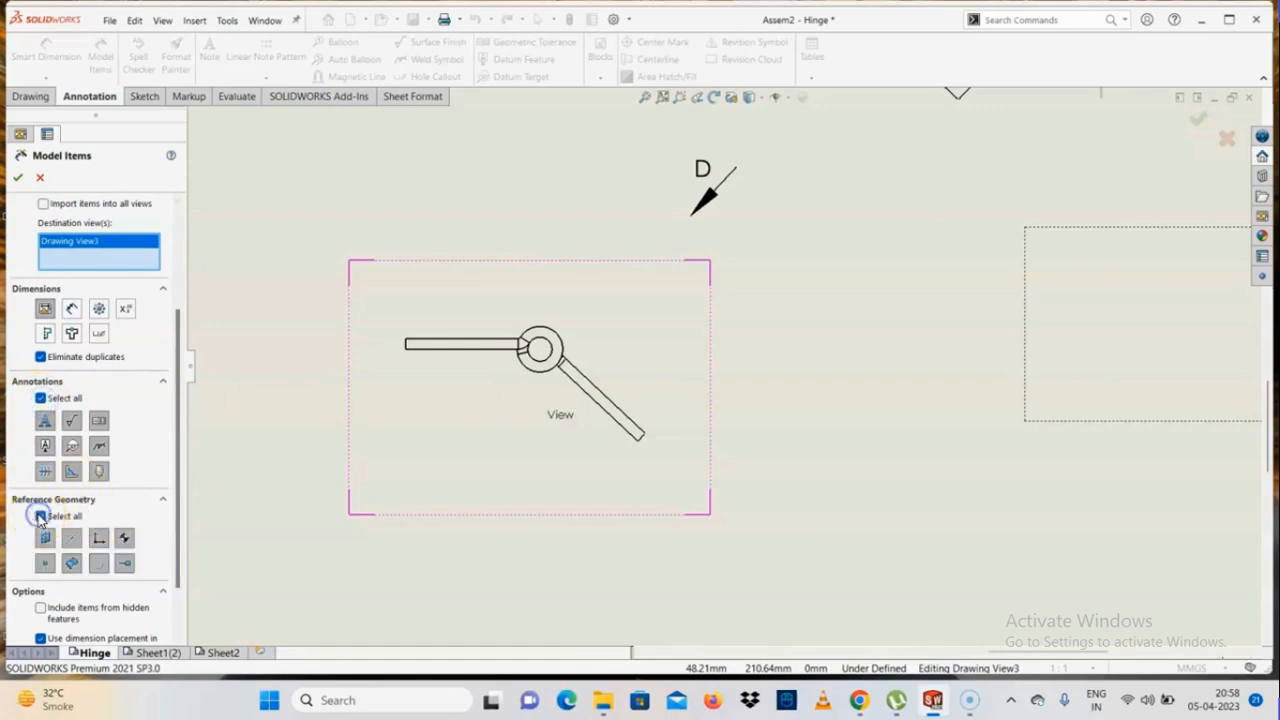
{"action": "scroll", "coordinate": [168, 555], "scroll_direction": "down", "scroll_amount": 2}
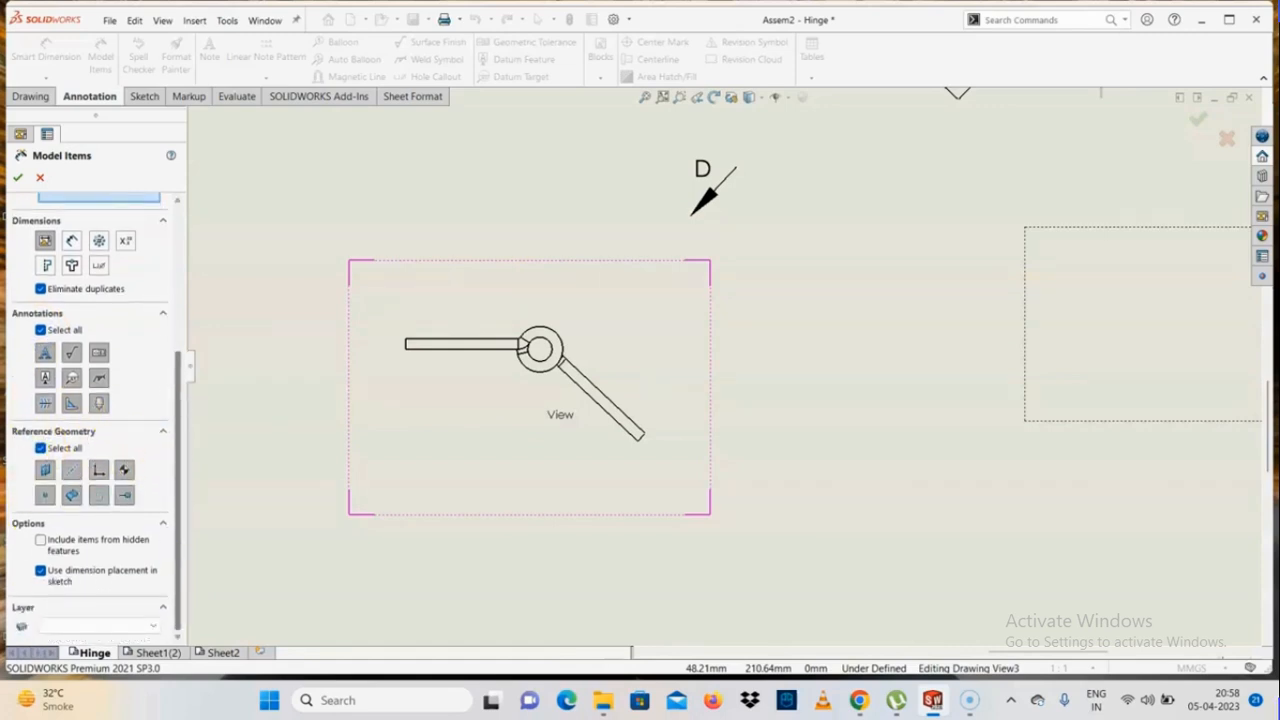
{"action": "left_click", "coordinate": [17, 177]}
{"action": "left_click", "coordinate": [678, 357]}
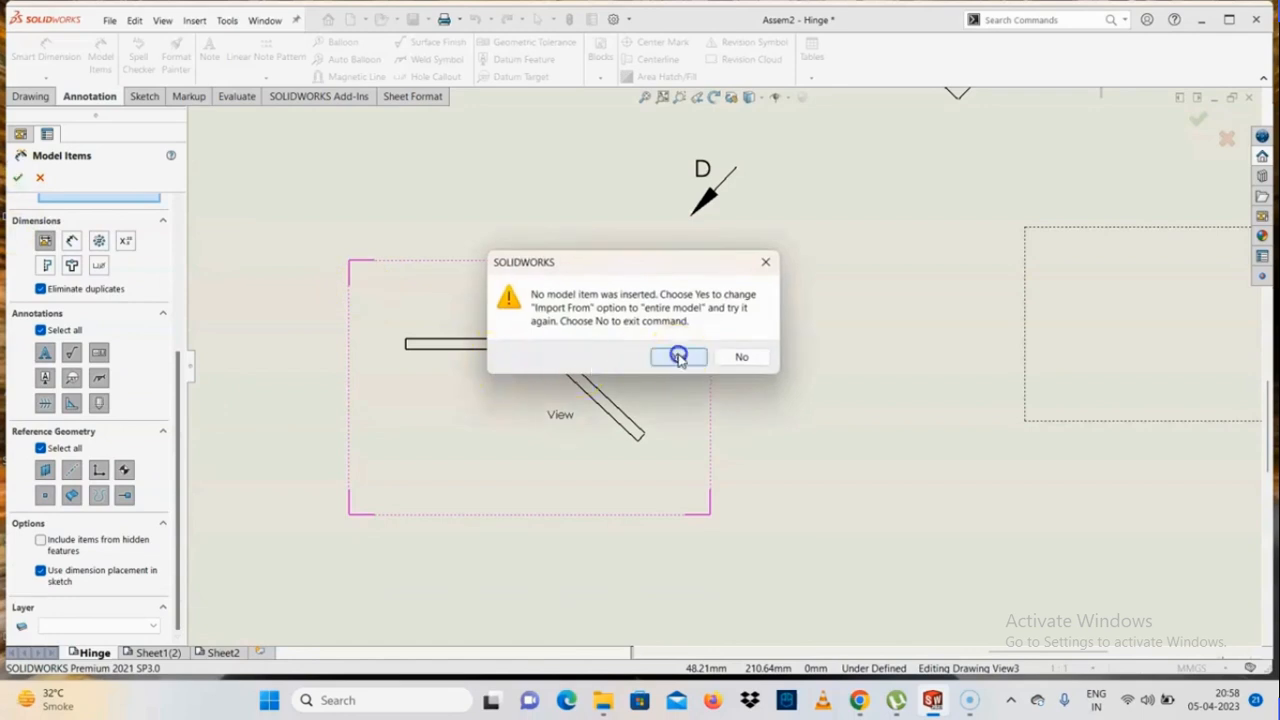
Spread the overlapping inserted dimensions around the hinge barrel apart in the top view
{"action": "scroll", "coordinate": [589, 350], "scroll_direction": "down", "scroll_amount": 5}
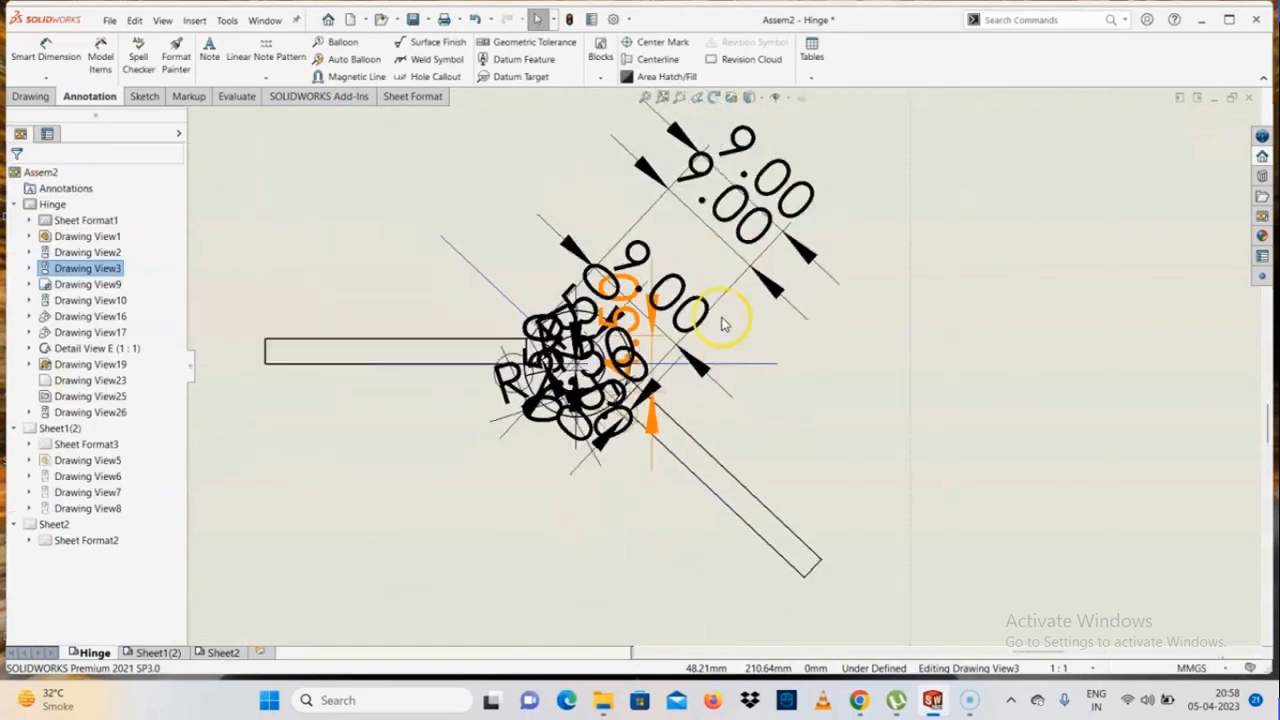
{"action": "left_click_drag", "start_coordinate": [746, 231], "coordinate": [927, 264]}
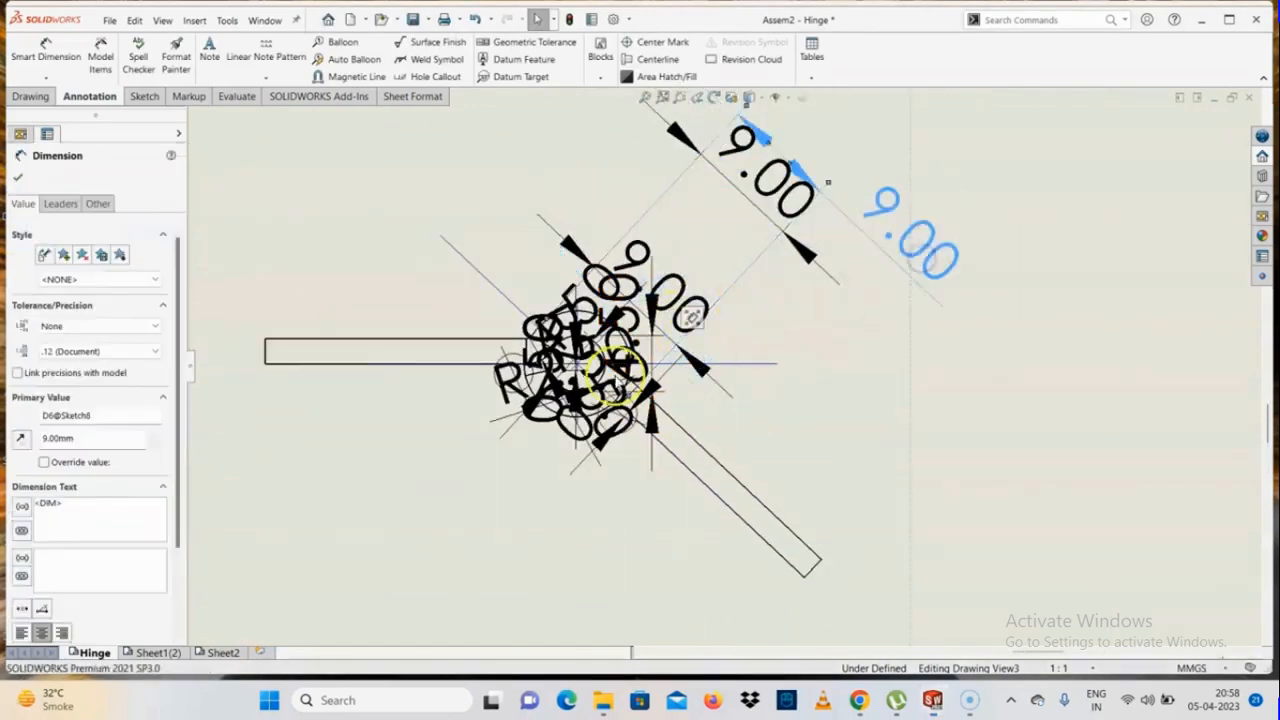
{"action": "left_click_drag", "start_coordinate": [618, 384], "coordinate": [378, 642]}
{"action": "left_click_drag", "start_coordinate": [587, 431], "coordinate": [1005, 441]}
{"action": "left_click_drag", "start_coordinate": [629, 353], "coordinate": [777, 233]}
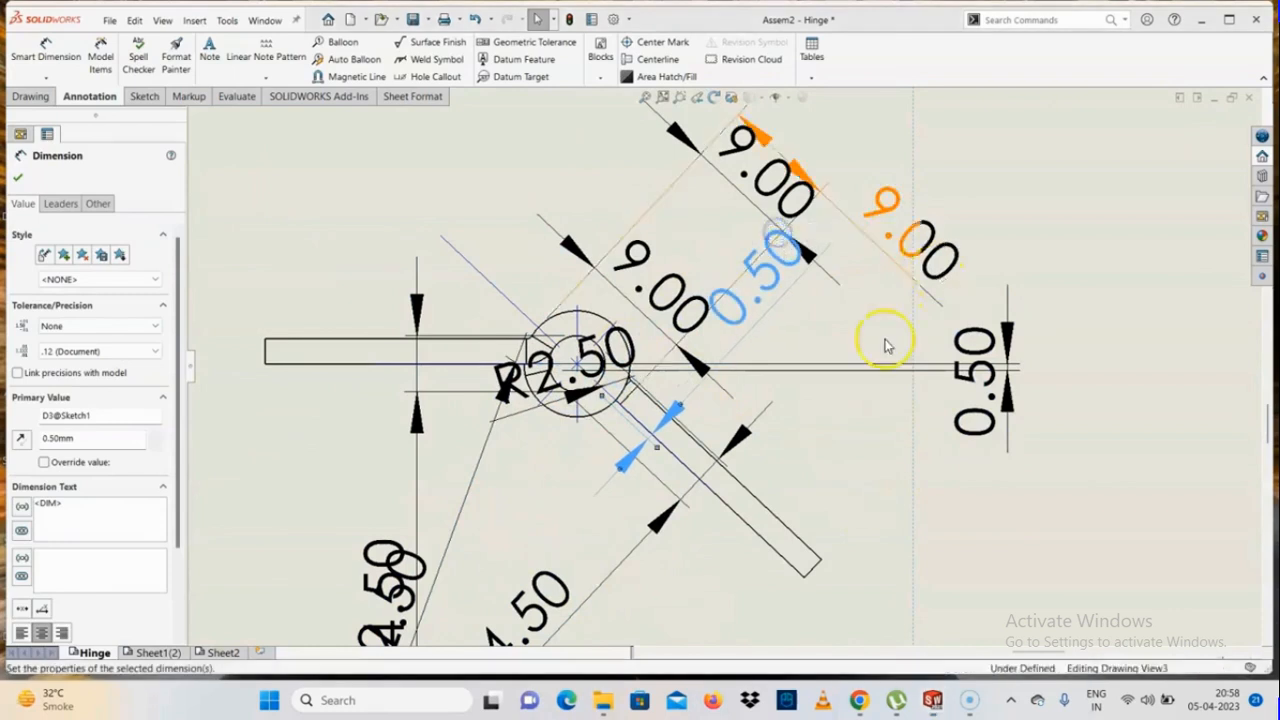
Delete all the dimensions inserted by Model Items from the top view
{"action": "key", "text": "Escape"}
{"action": "scroll", "coordinate": [523, 429], "scroll_direction": "up", "scroll_amount": 4}
{"action": "mouse_move", "coordinate": [966, 165]}
{"action": "left_mouse_down"}
{"action": "mouse_move", "coordinate": [656, 509]}
{"action": "mouse_move", "coordinate": [543, 529]}
{"action": "left_mouse_up"}
{"action": "key", "text": "Delete"}
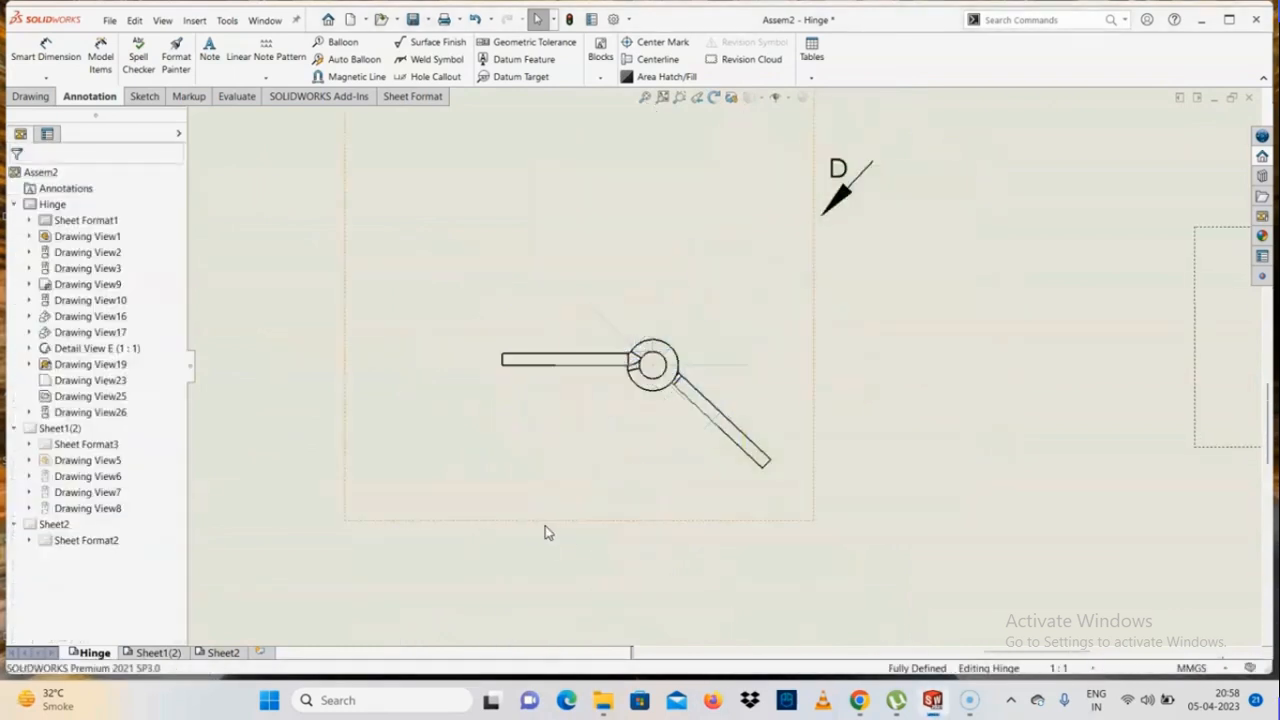
{"action": "left_click", "coordinate": [100, 55]}
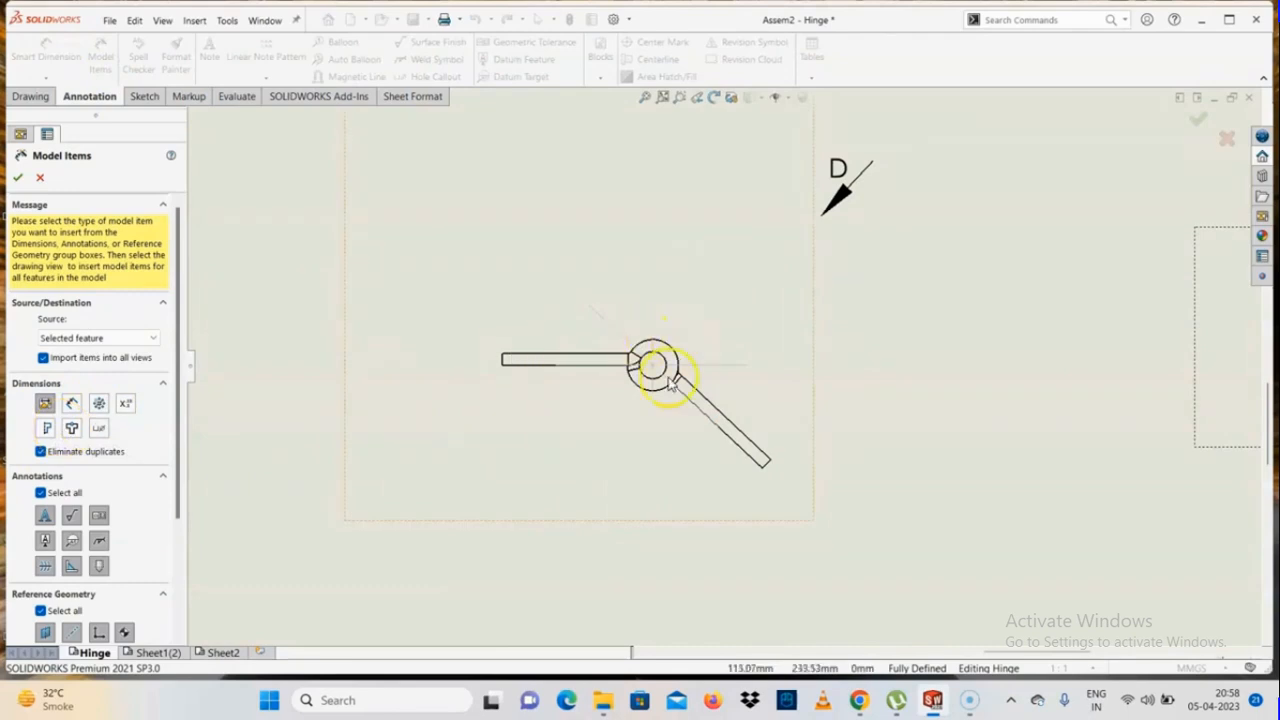
{"action": "scroll", "coordinate": [665, 374], "scroll_direction": "down", "scroll_amount": 2}
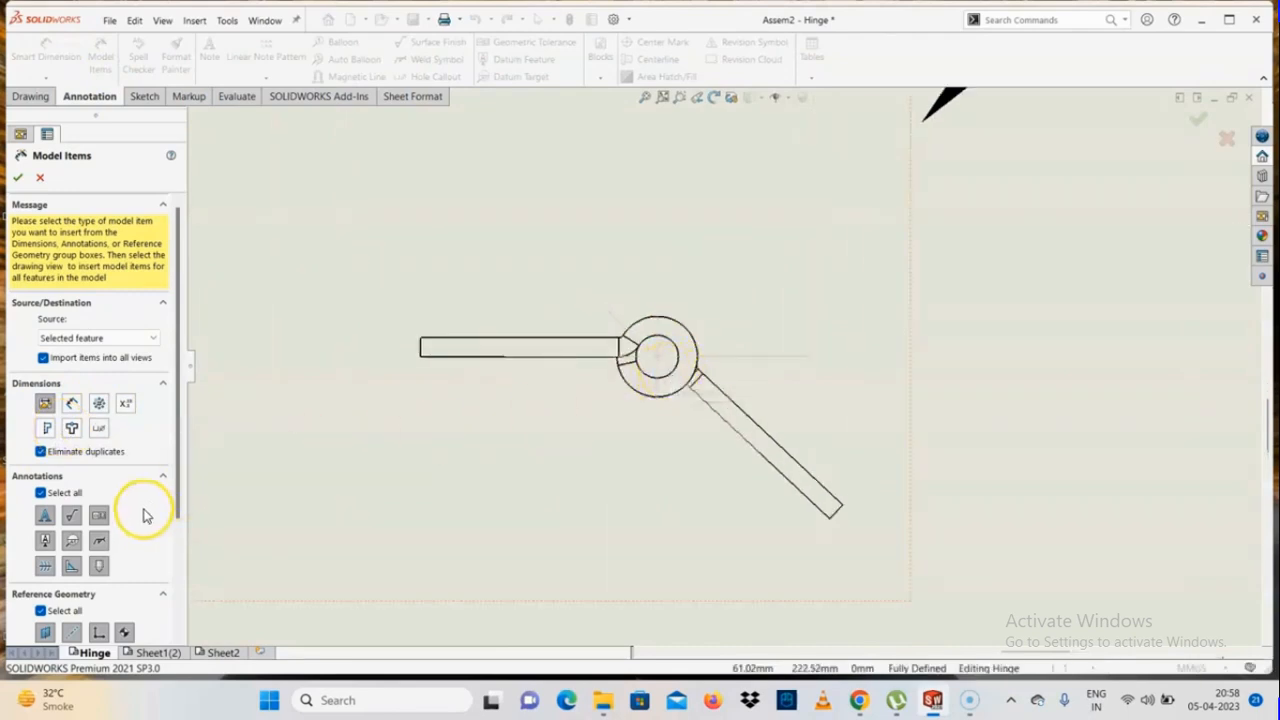
{"action": "left_click_drag", "start_coordinate": [175, 470], "coordinate": [166, 514]}
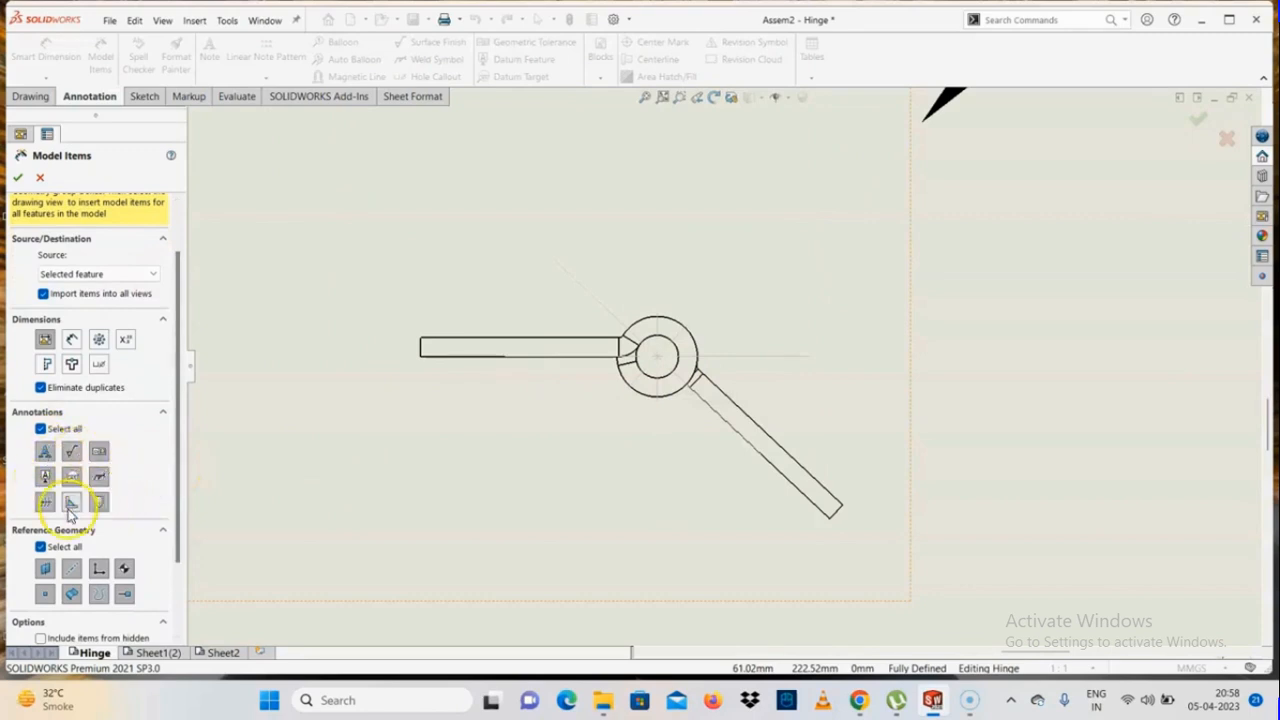
{"action": "left_click", "coordinate": [41, 180]}
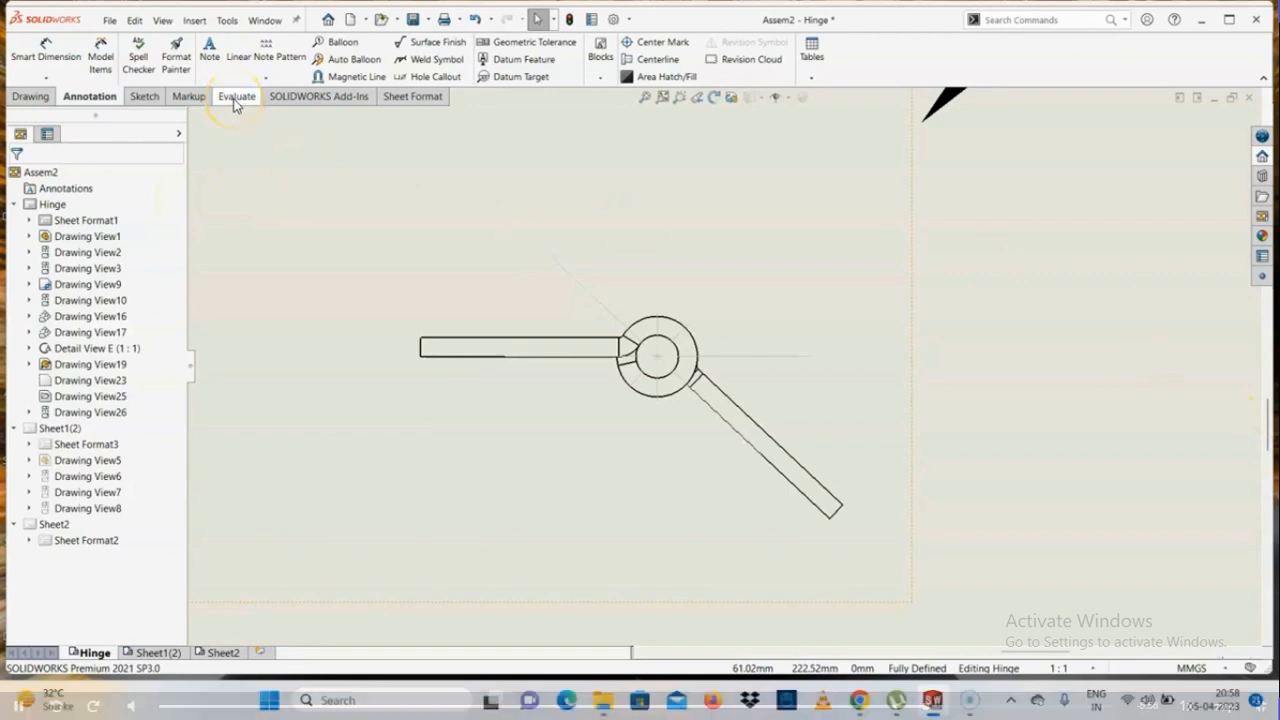
Place an empty note above the top view with a spline leader attached to the hinge barrel's outer circle
{"action": "left_click", "coordinate": [207, 55]}
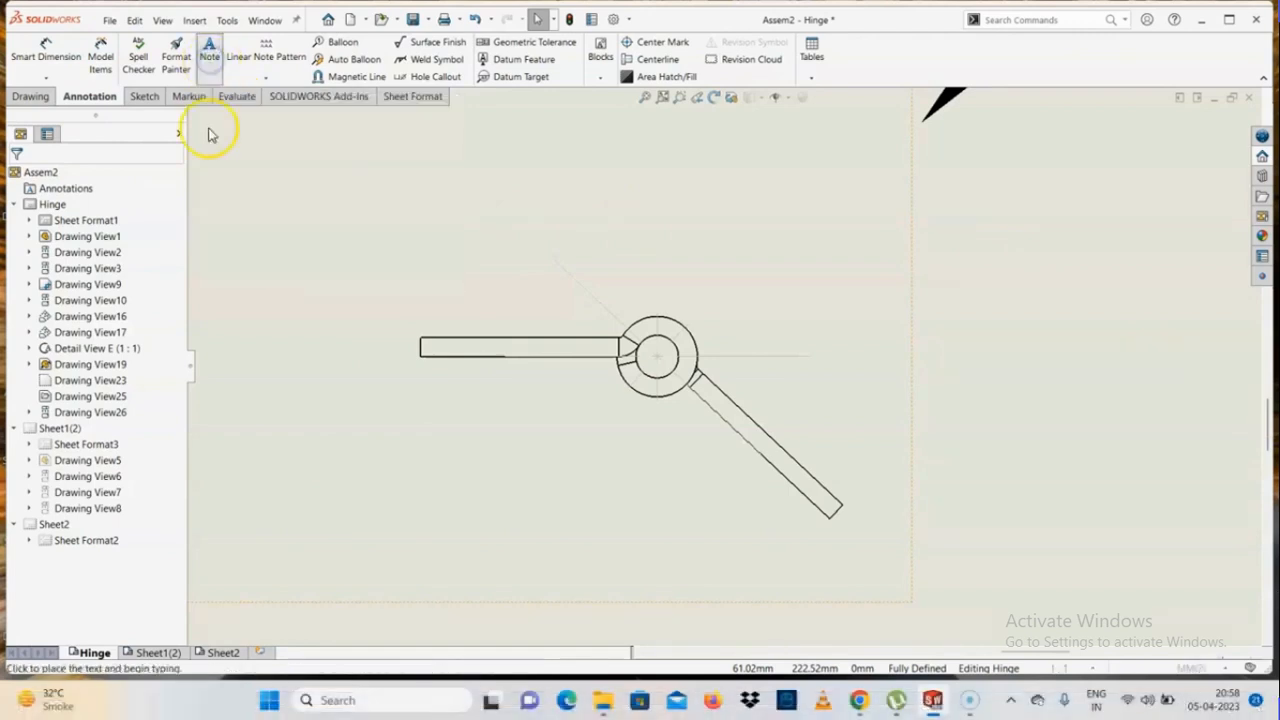
{"action": "left_click", "coordinate": [686, 329]}
{"action": "scroll", "coordinate": [811, 200], "scroll_direction": "up", "scroll_amount": 1}
{"action": "left_click", "coordinate": [805, 205]}
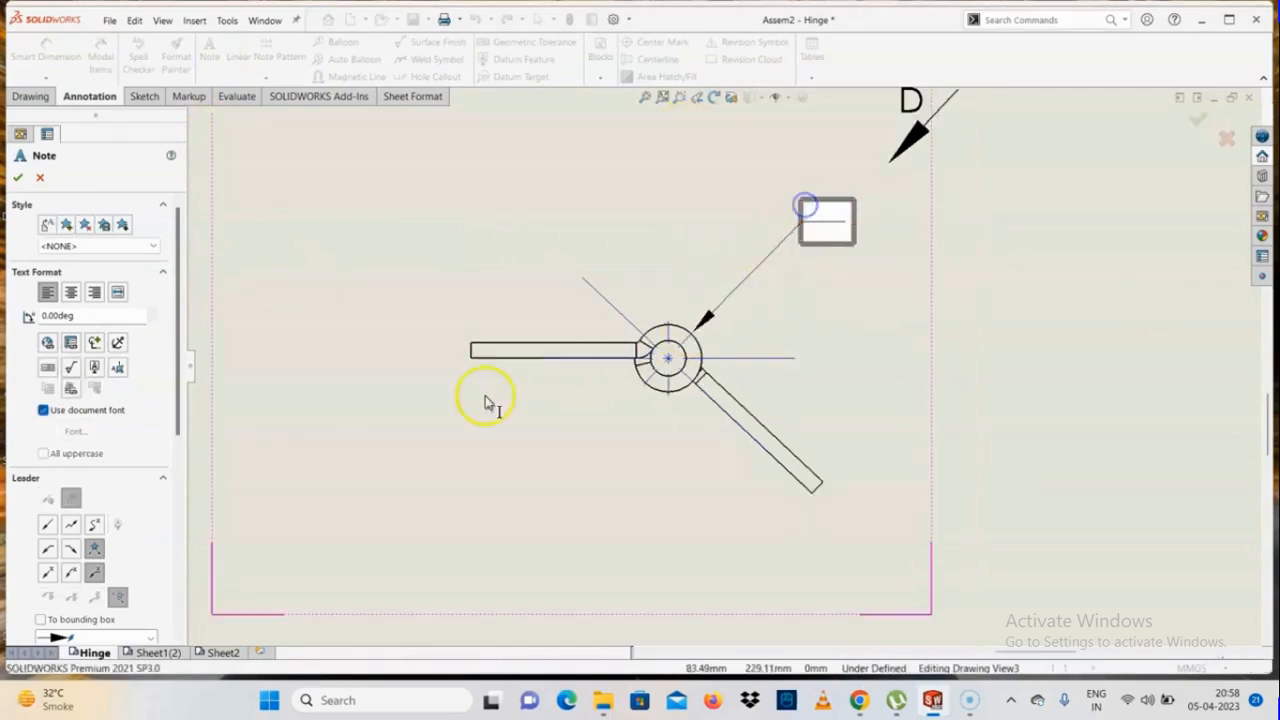
{"action": "left_click", "coordinate": [71, 524]}
{"action": "left_click", "coordinate": [95, 525]}
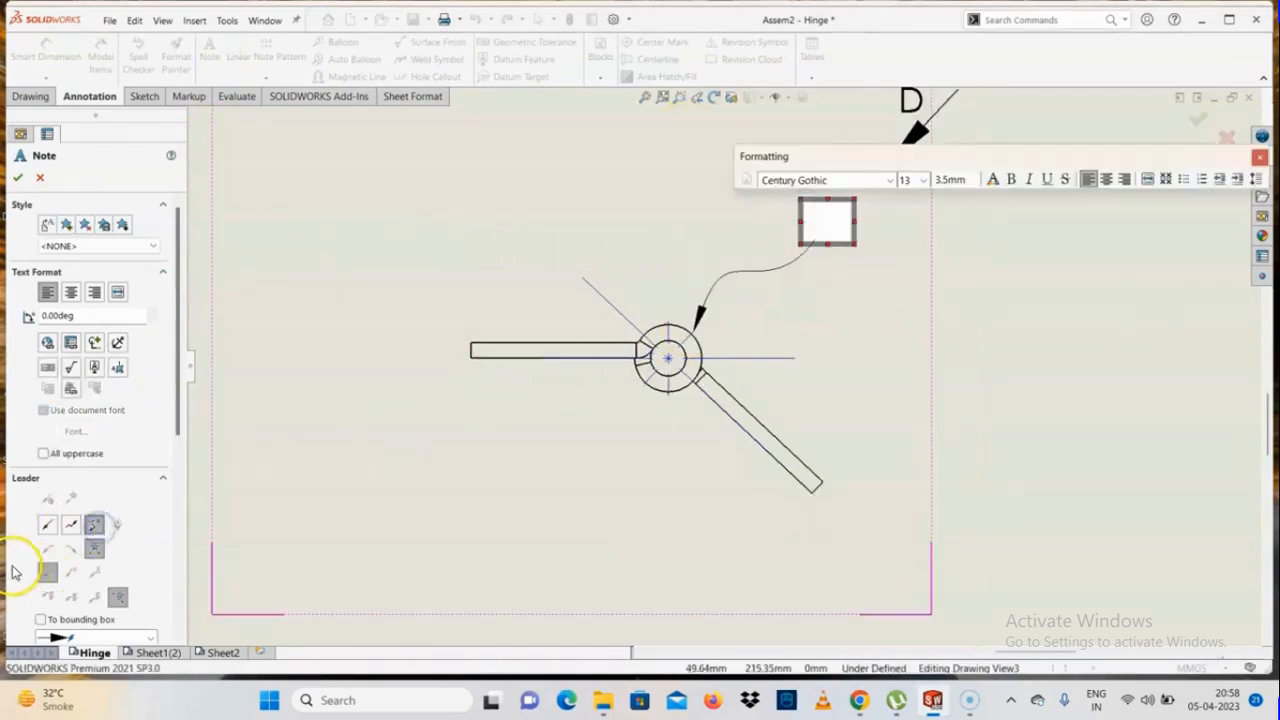
{"action": "left_click", "coordinate": [17, 177]}
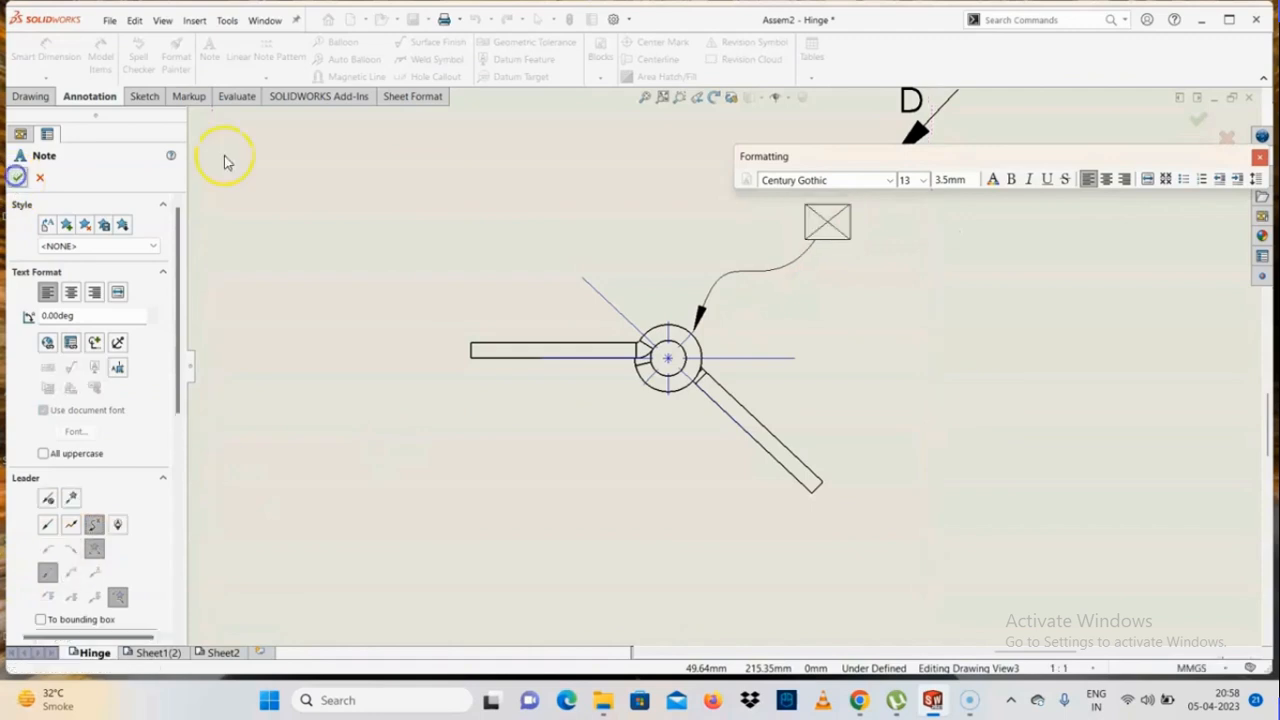
Enter "hinge" as the text of the empty leader note on the top view
{"action": "left_click", "coordinate": [827, 220]}
{"action": "double_click", "coordinate": [833, 244]}
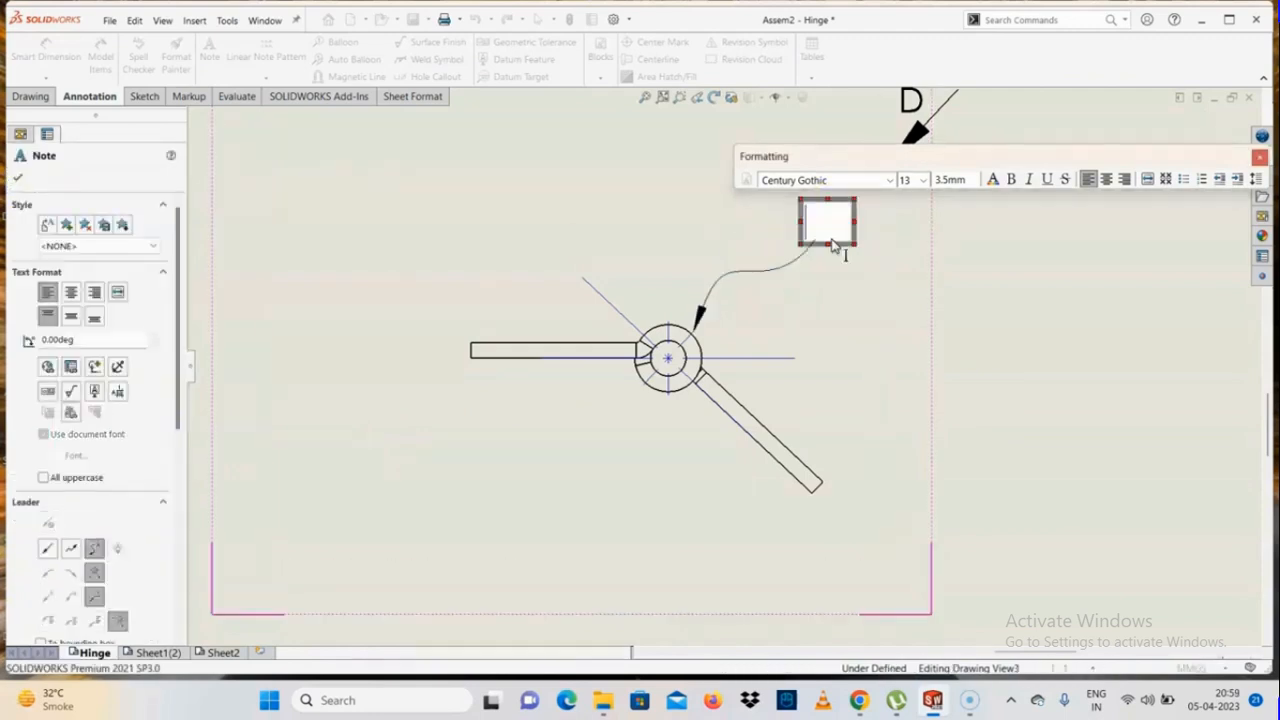
{"action": "type", "text": "hin"}
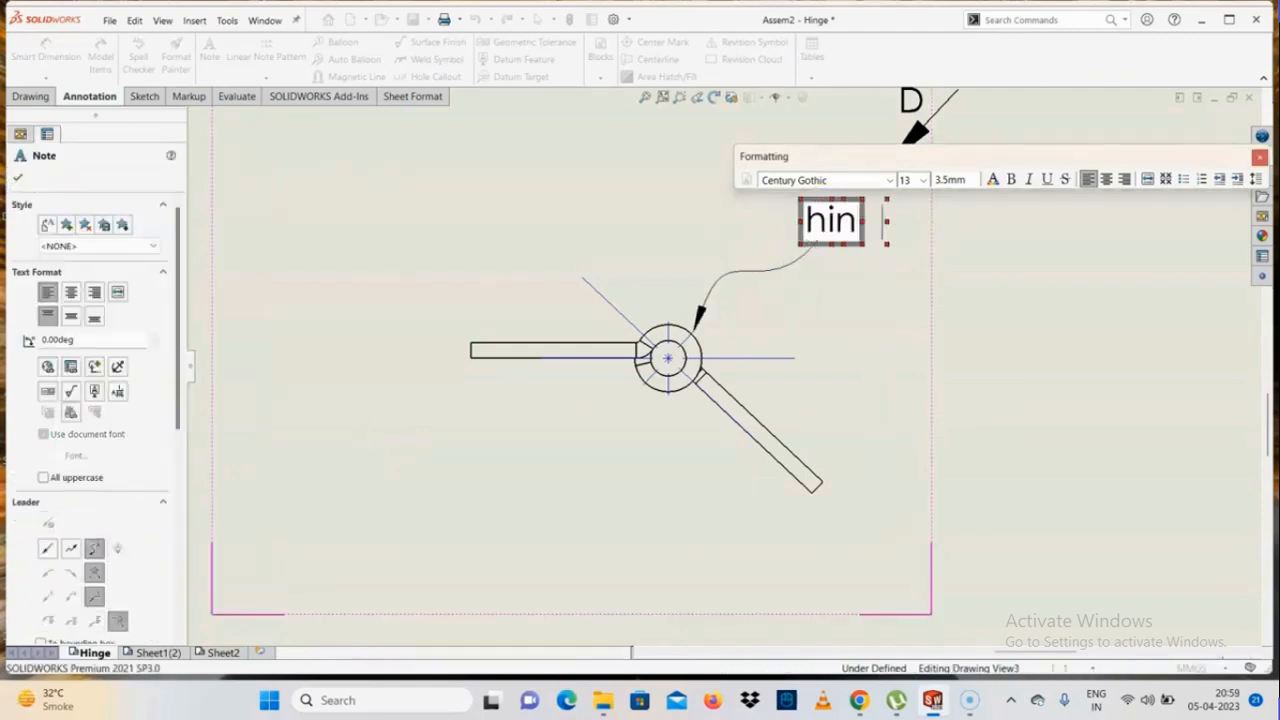
{"action": "type", "text": "ge"}
{"action": "scroll", "coordinate": [963, 314], "scroll_direction": "up", "scroll_amount": 3}
{"action": "scroll", "coordinate": [957, 200], "scroll_direction": "down", "scroll_amount": 2}
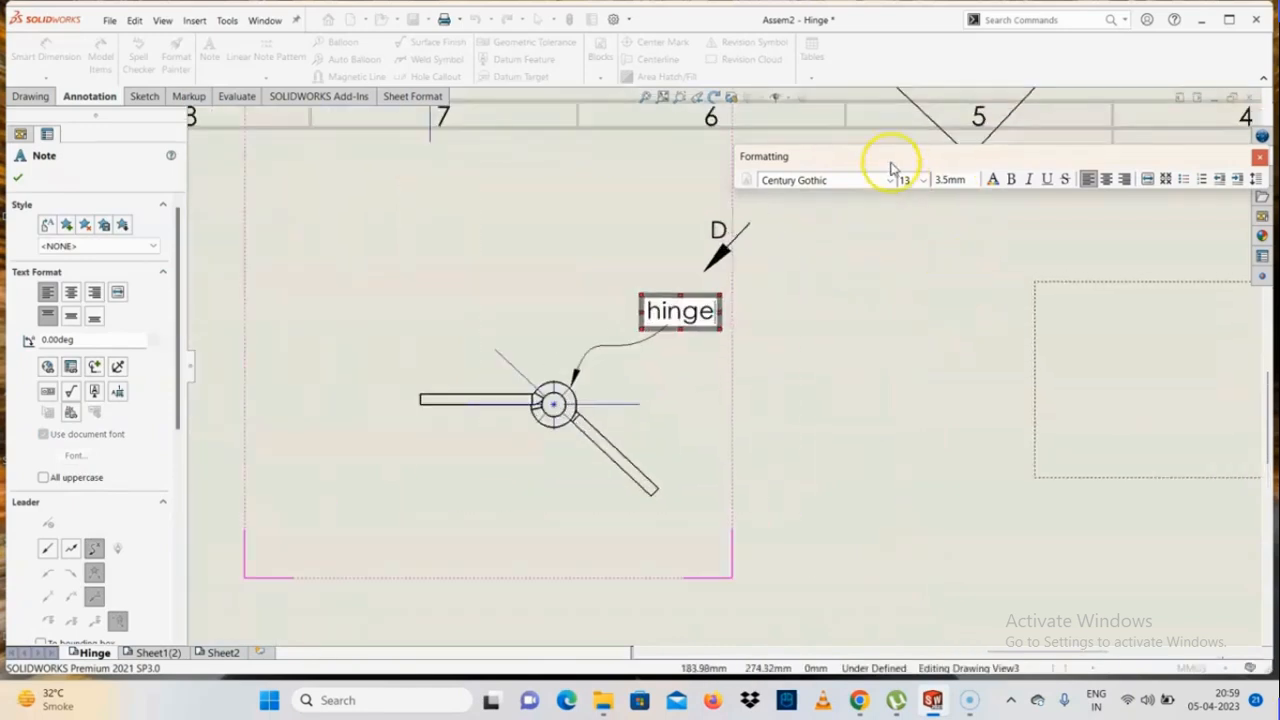
Try to format the hinge note with font size 26, bold, italic, underline and strikeout styles, and a different text color
{"action": "left_click_drag", "start_coordinate": [893, 167], "coordinate": [593, 282]}
{"action": "left_click", "coordinate": [622, 295]}
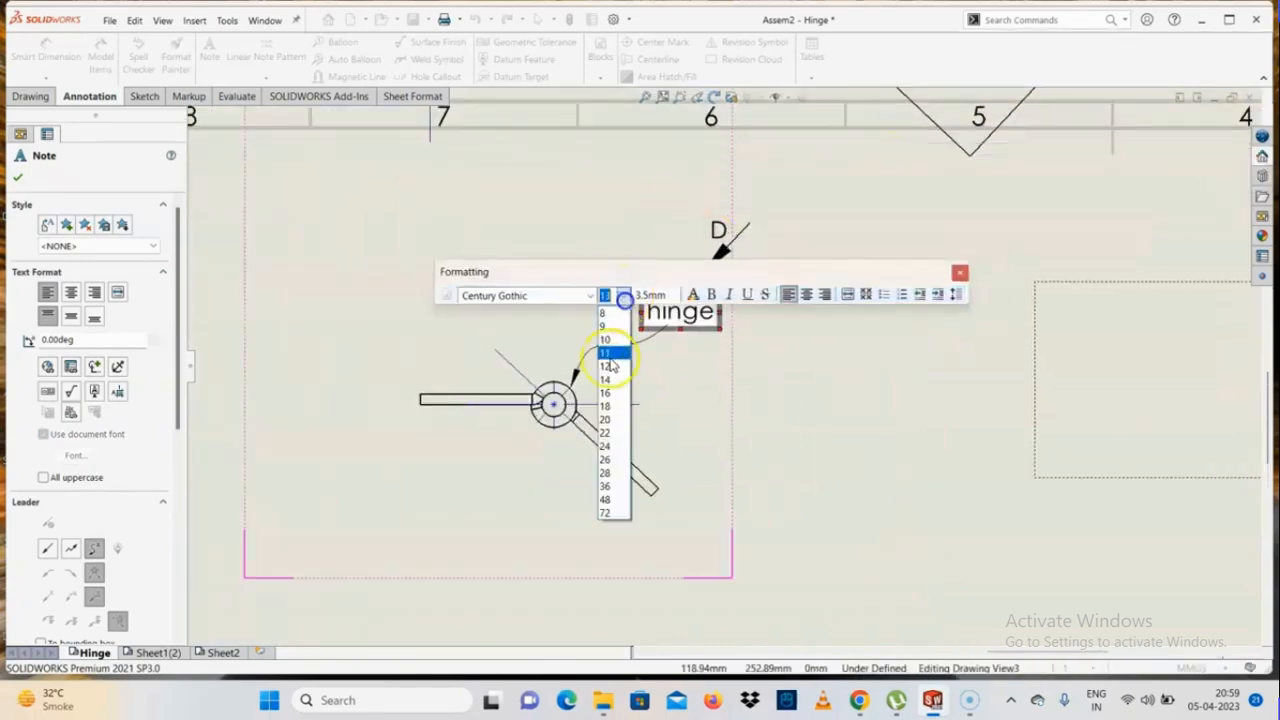
{"action": "left_click", "coordinate": [620, 458]}
{"action": "left_click", "coordinate": [728, 295]}
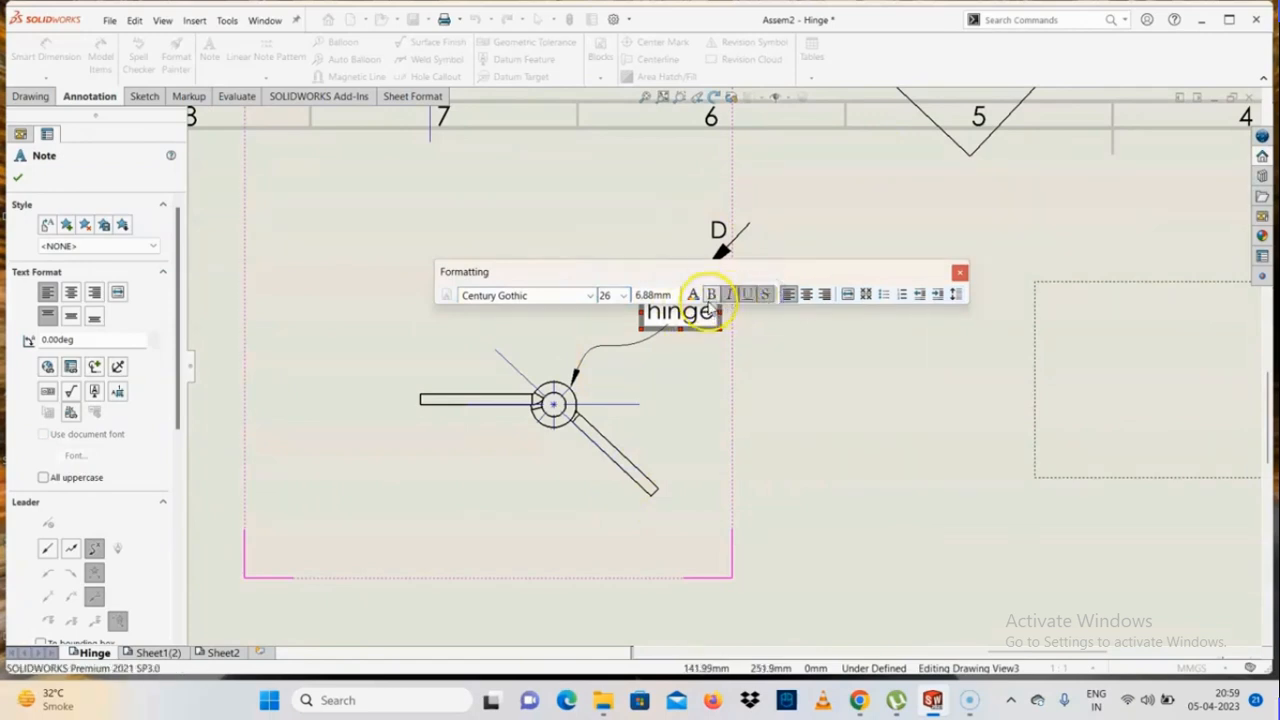
{"action": "left_click", "coordinate": [734, 298]}
{"action": "left_click", "coordinate": [688, 316]}
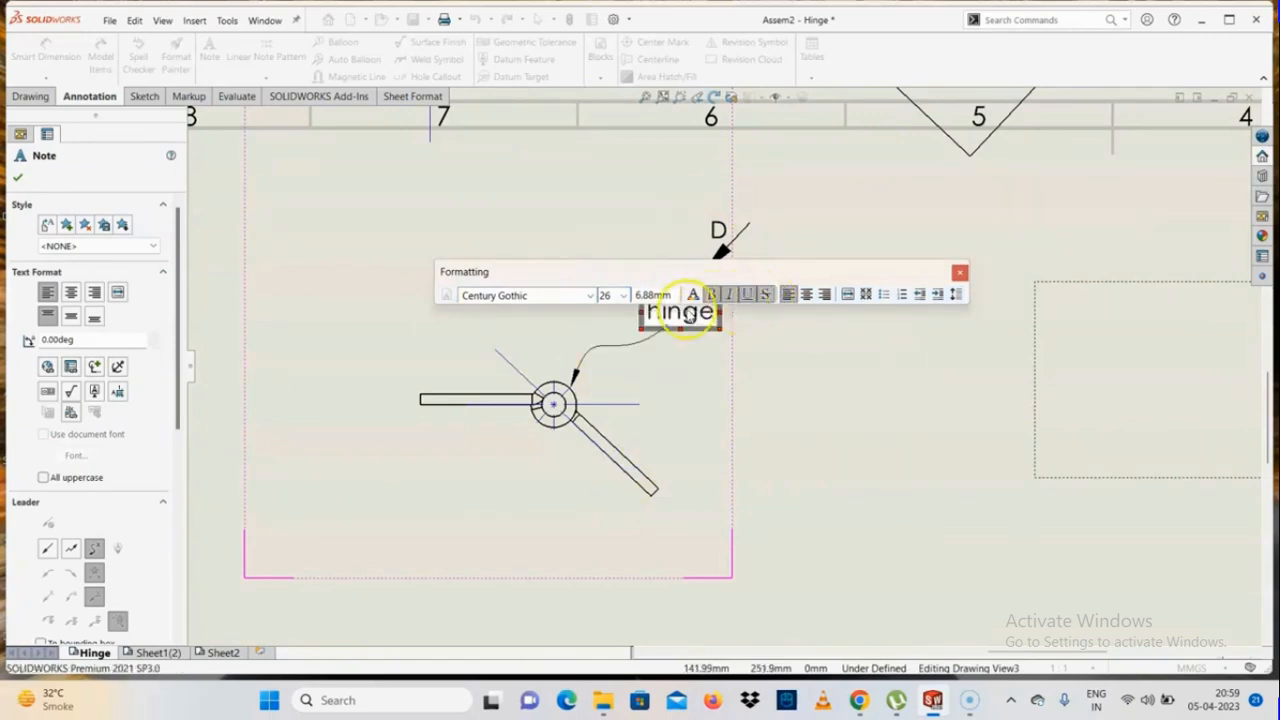
{"action": "left_click", "coordinate": [694, 294]}
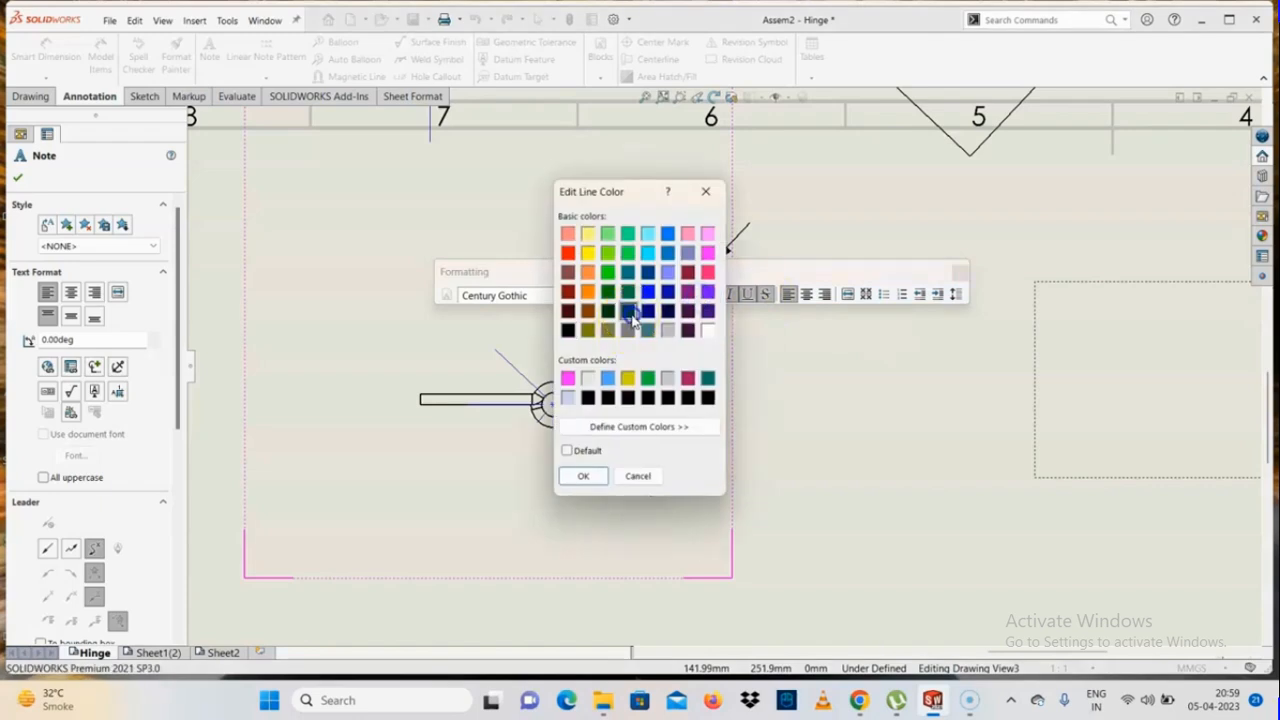
{"action": "left_click", "coordinate": [580, 476]}
{"action": "left_click", "coordinate": [526, 513]}
Change the text color of the hinge note to blue and finish editing it
{"action": "scroll", "coordinate": [674, 366], "scroll_direction": "down", "scroll_amount": 3}
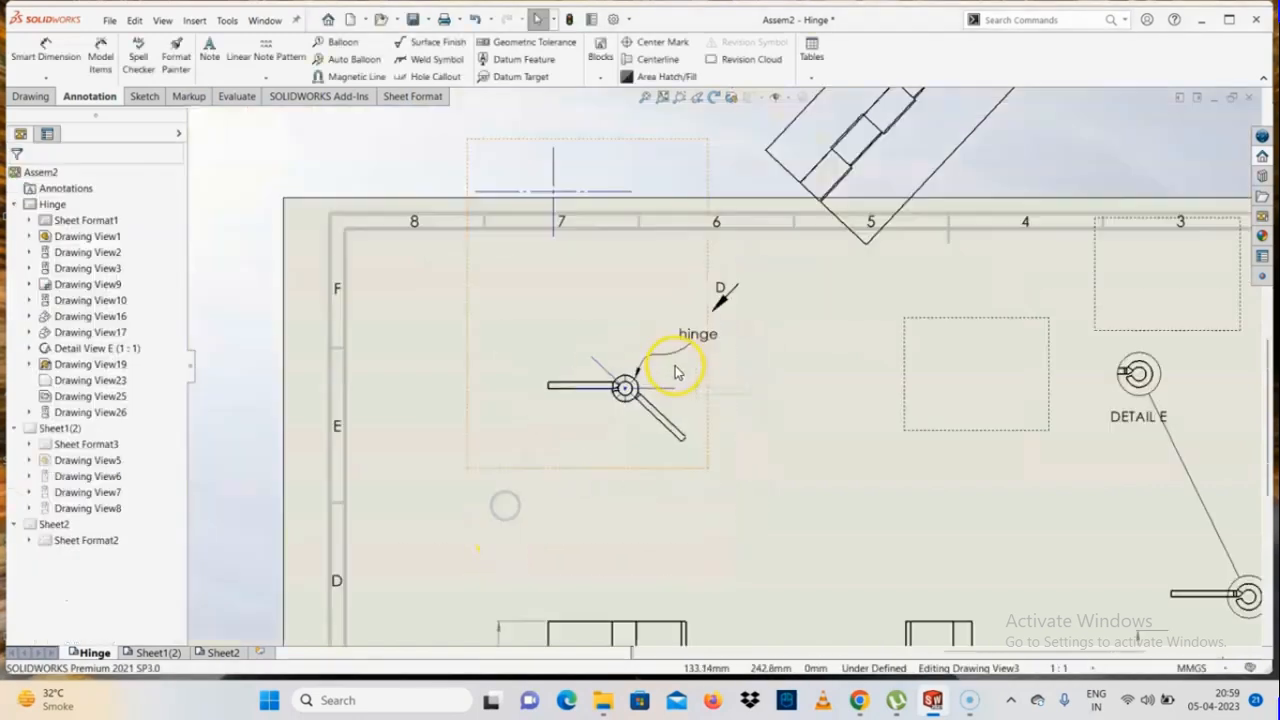
{"action": "scroll", "coordinate": [772, 362], "scroll_direction": "down", "scroll_amount": 3}
{"action": "double_click", "coordinate": [740, 316]}
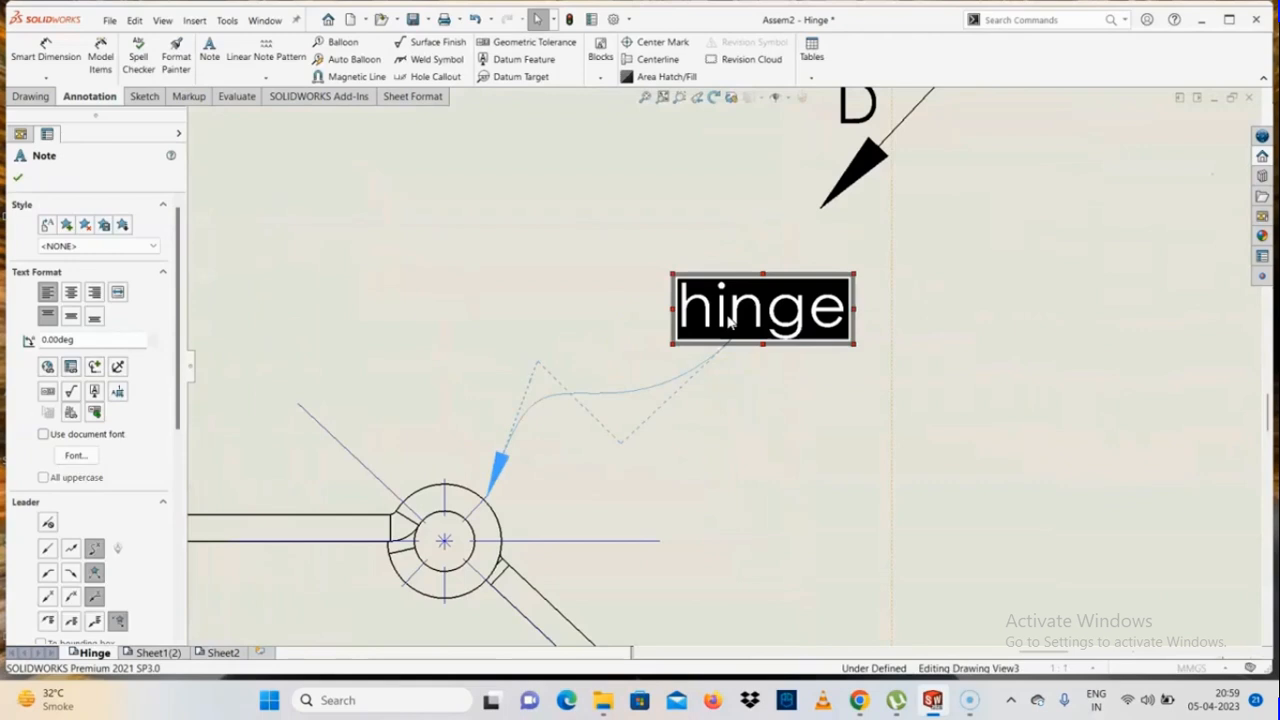
{"action": "left_click", "coordinate": [940, 256]}
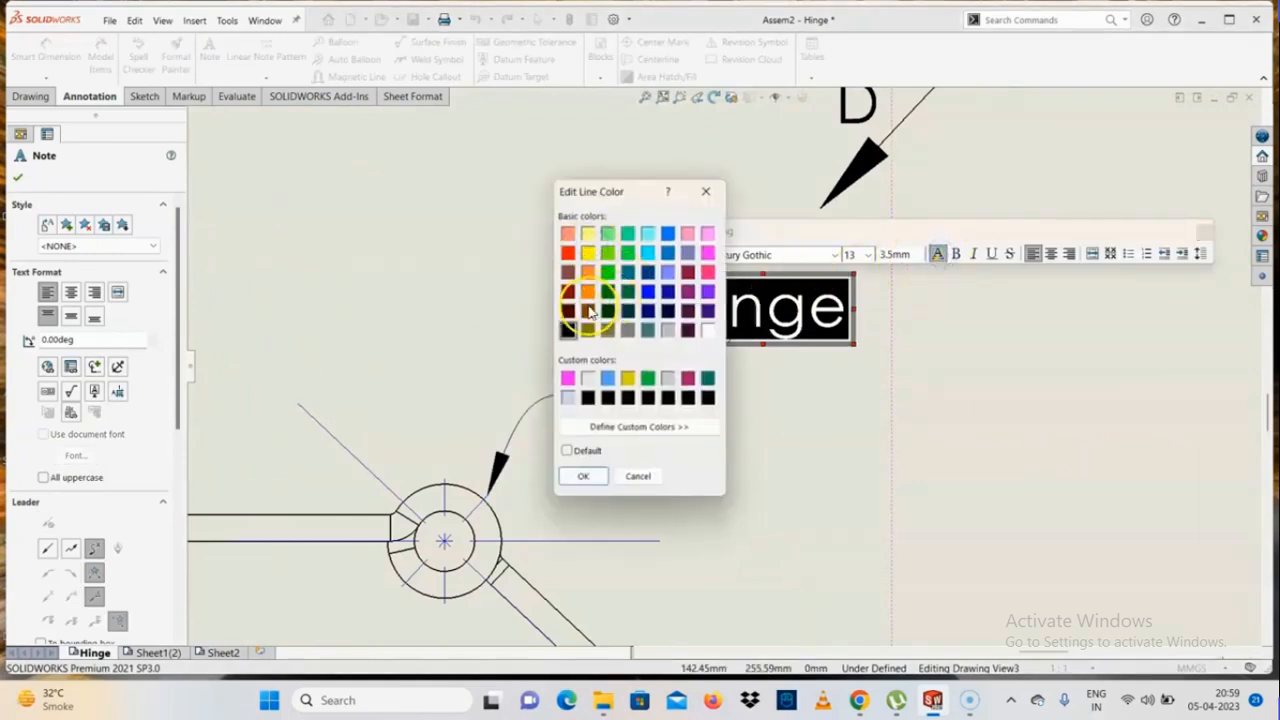
{"action": "left_click", "coordinate": [647, 291]}
{"action": "left_click", "coordinate": [583, 476]}
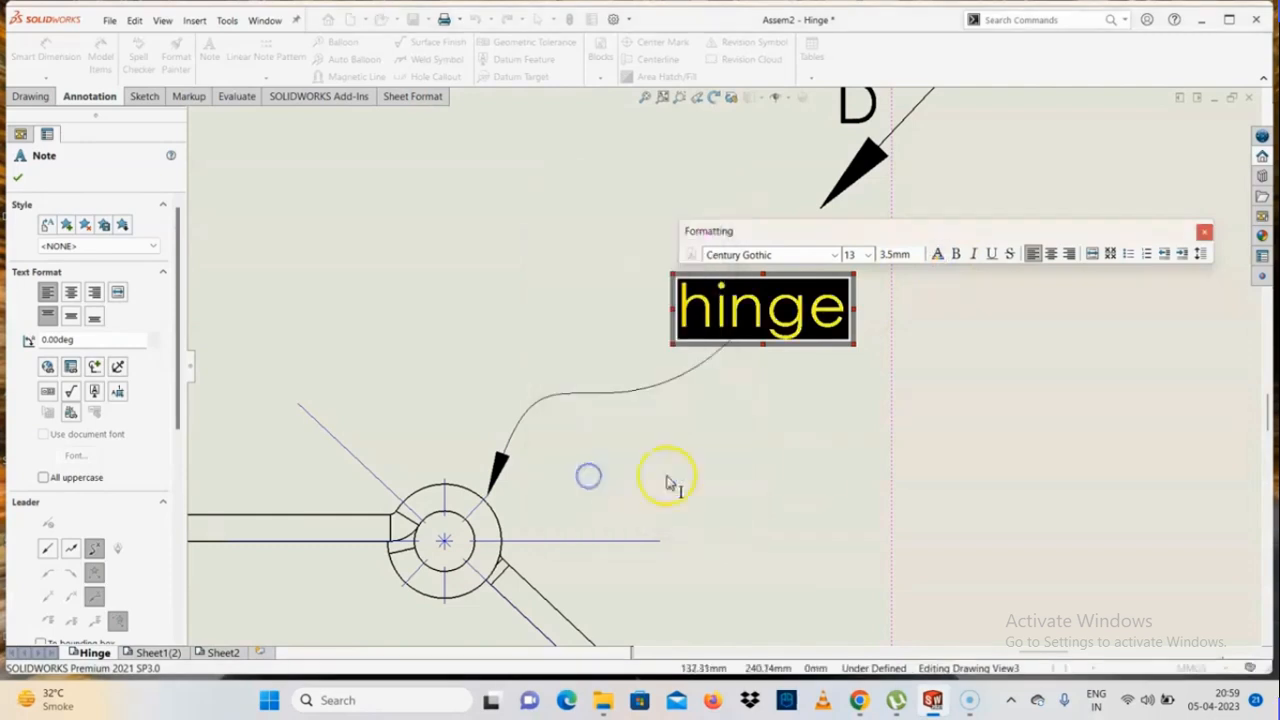
{"action": "left_click", "coordinate": [808, 470]}
{"action": "scroll", "coordinate": [729, 437], "scroll_direction": "up", "scroll_amount": 2}
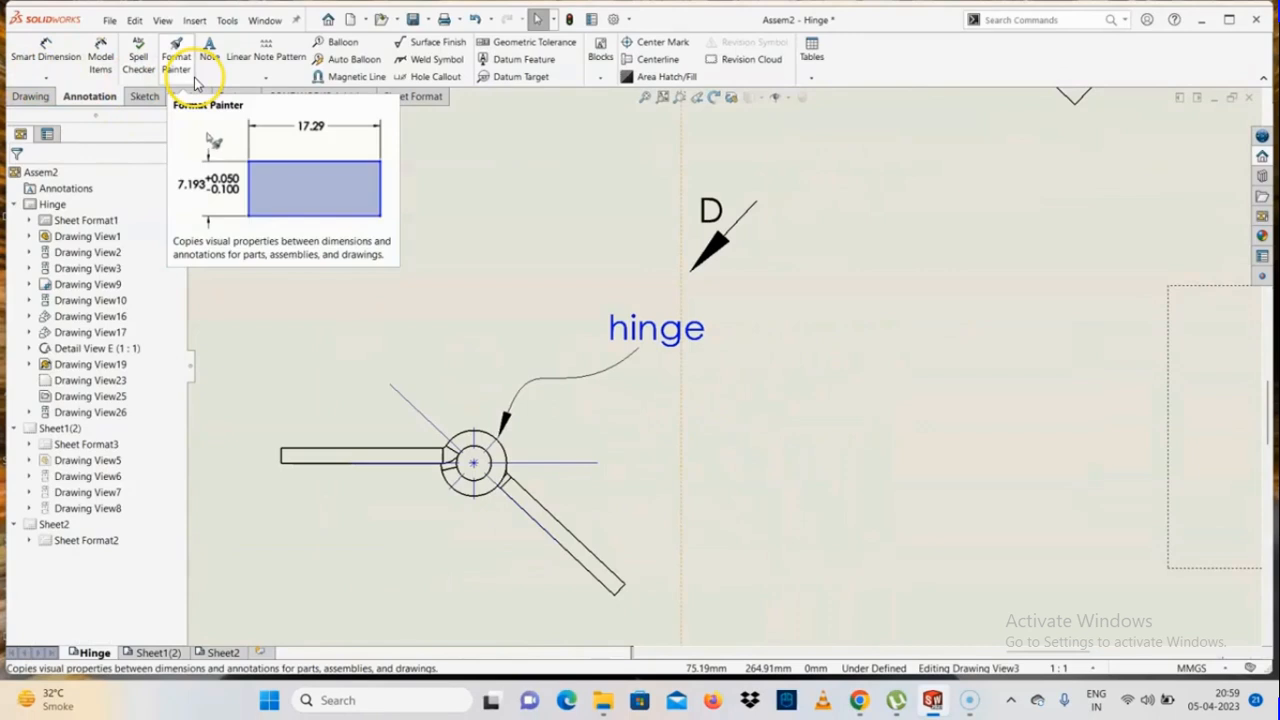
{"action": "left_click", "coordinate": [265, 77]}
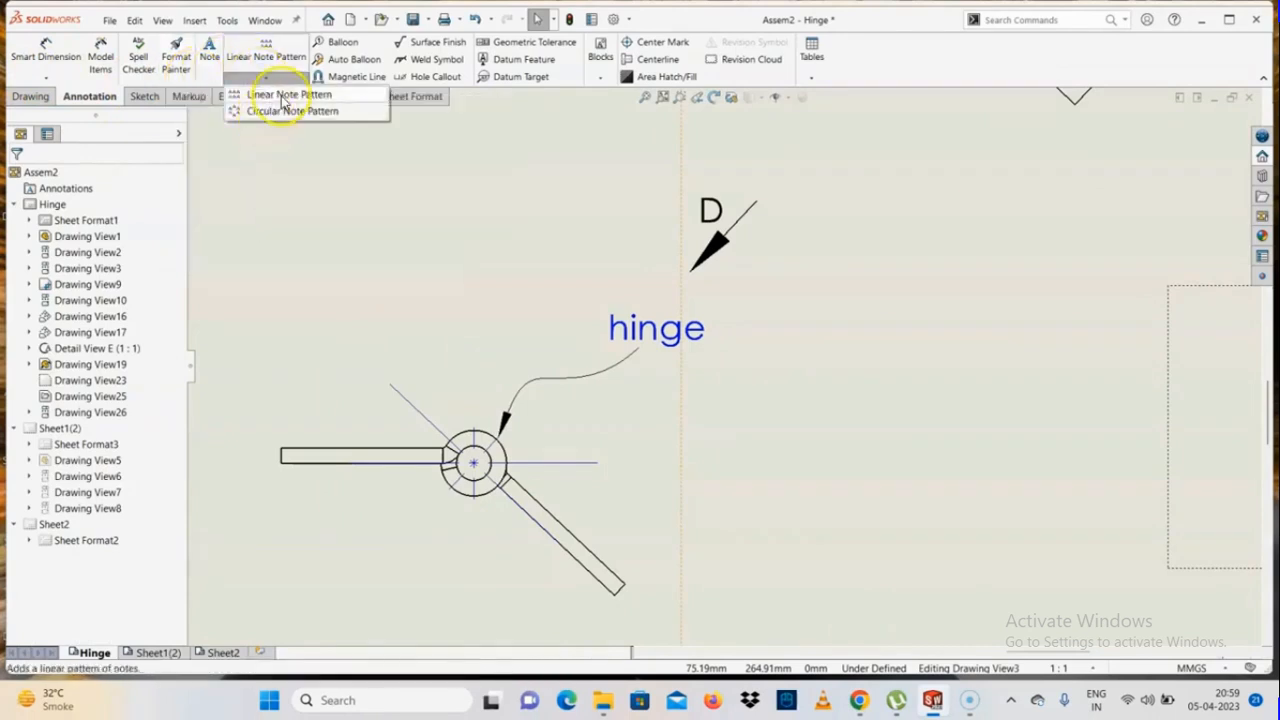
{"action": "left_click", "coordinate": [280, 94]}
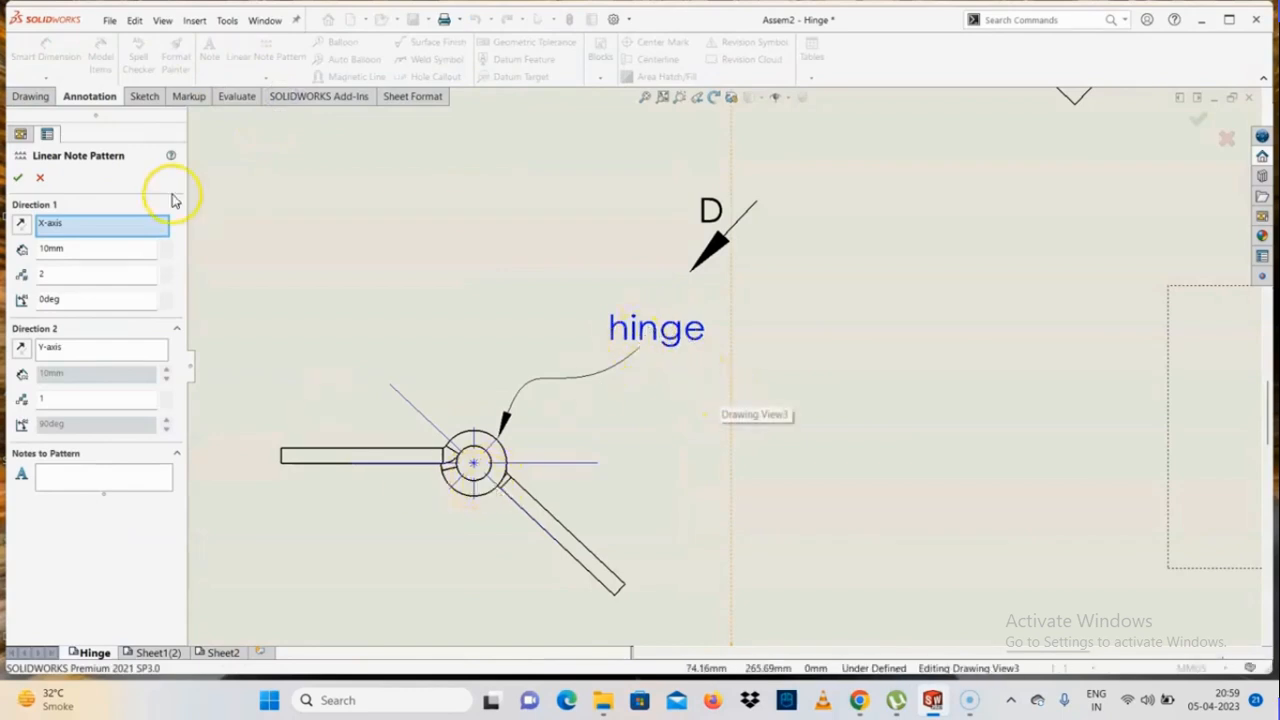
{"action": "left_click", "coordinate": [17, 178]}
{"action": "scroll", "coordinate": [740, 320], "scroll_direction": "up", "scroll_amount": 3}
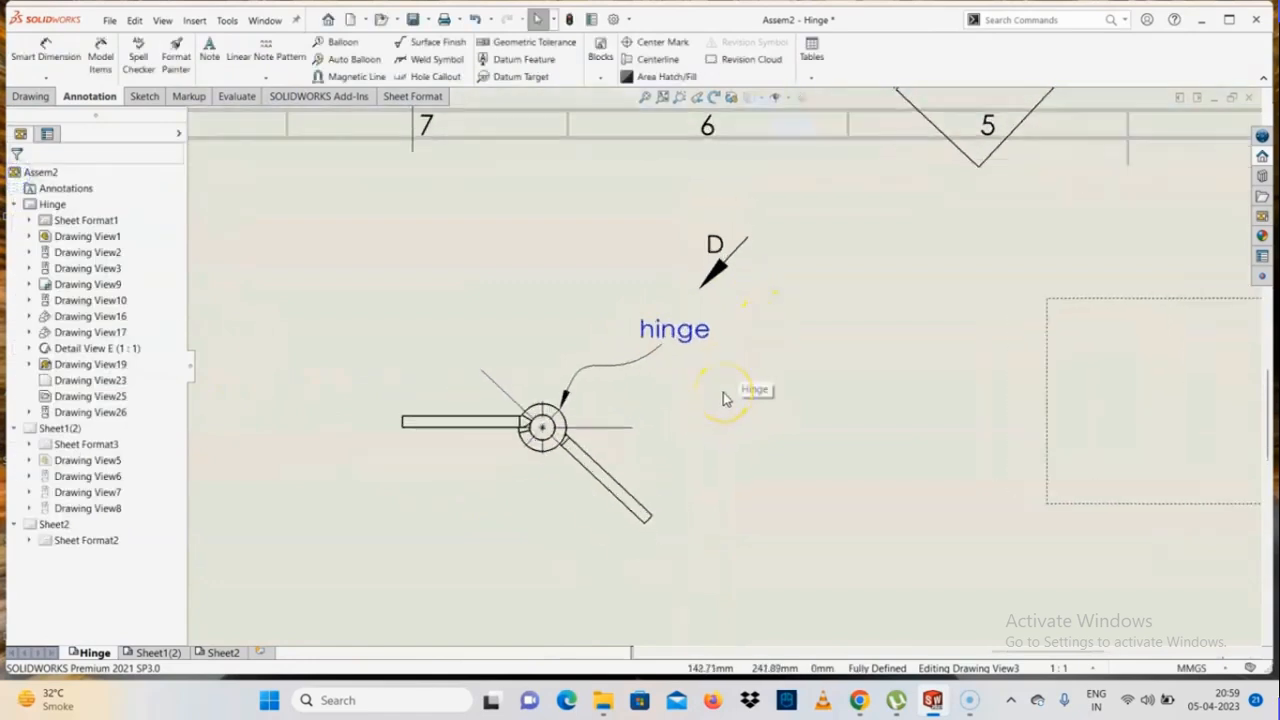
{"action": "scroll", "coordinate": [726, 398], "scroll_direction": "up", "scroll_amount": 2}
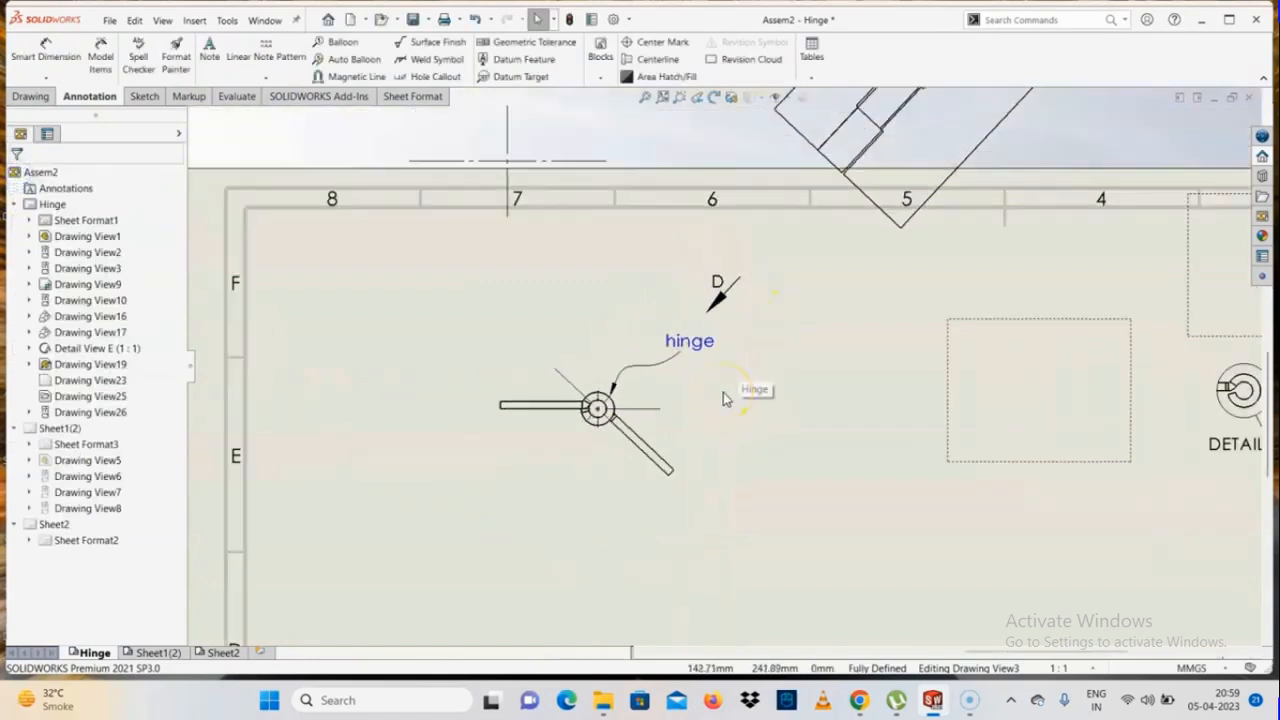
{"action": "left_click", "coordinate": [252, 80]}
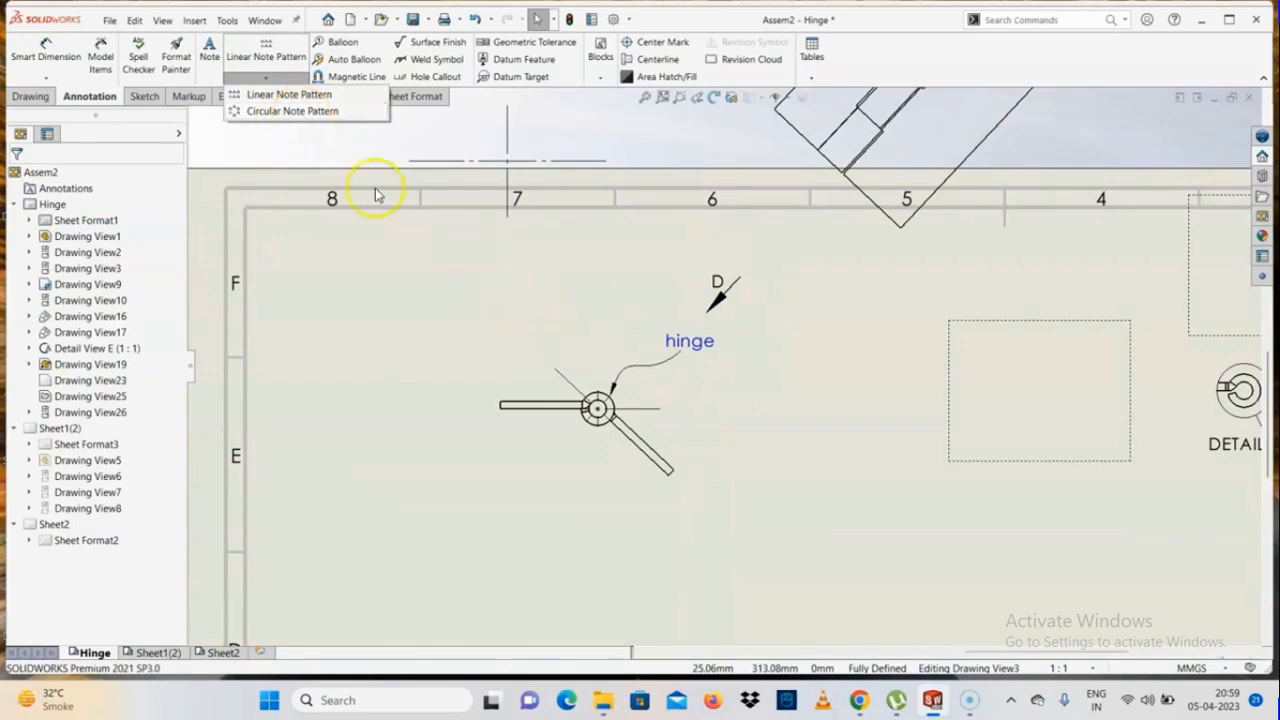
{"action": "left_click", "coordinate": [374, 155]}
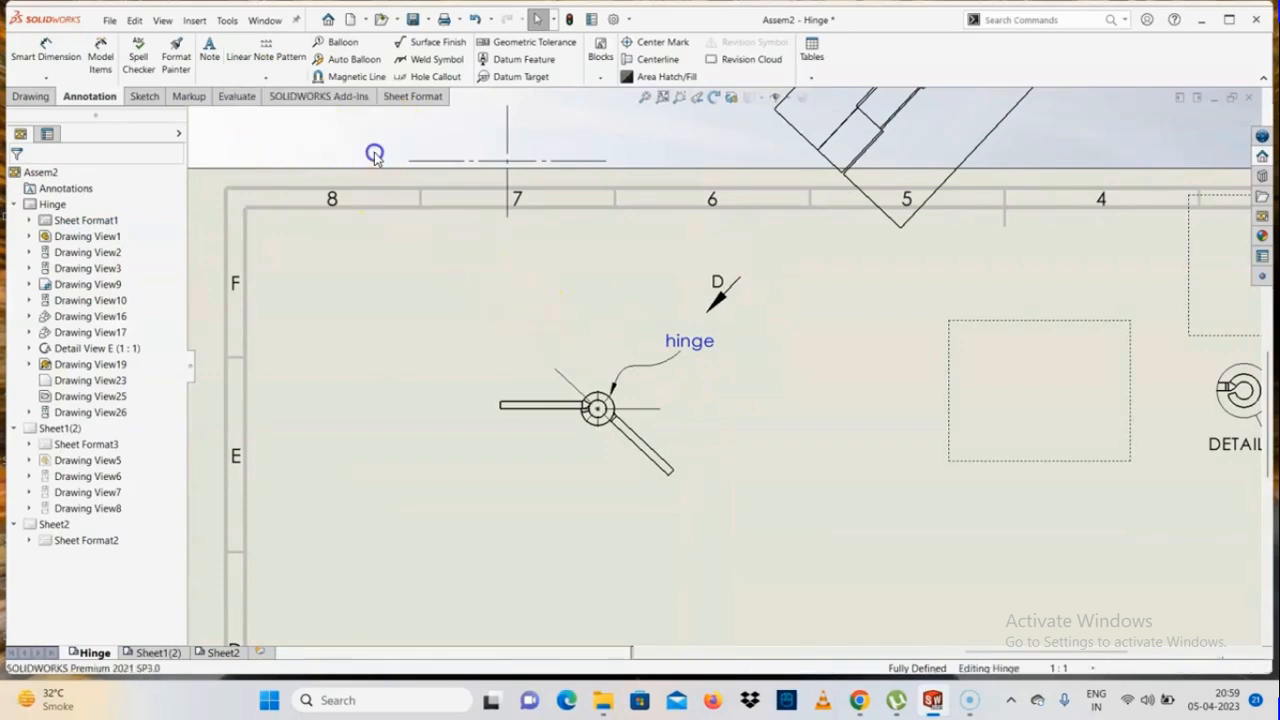
Attach a circular item-number balloon to the hinge leaf in the side view, placing it above and left of the view
{"action": "scroll", "coordinate": [723, 391], "scroll_direction": "up", "scroll_amount": 3}
{"action": "scroll", "coordinate": [723, 391], "scroll_direction": "down", "scroll_amount": 3}
{"action": "scroll", "coordinate": [886, 383], "scroll_direction": "up", "scroll_amount": 3}
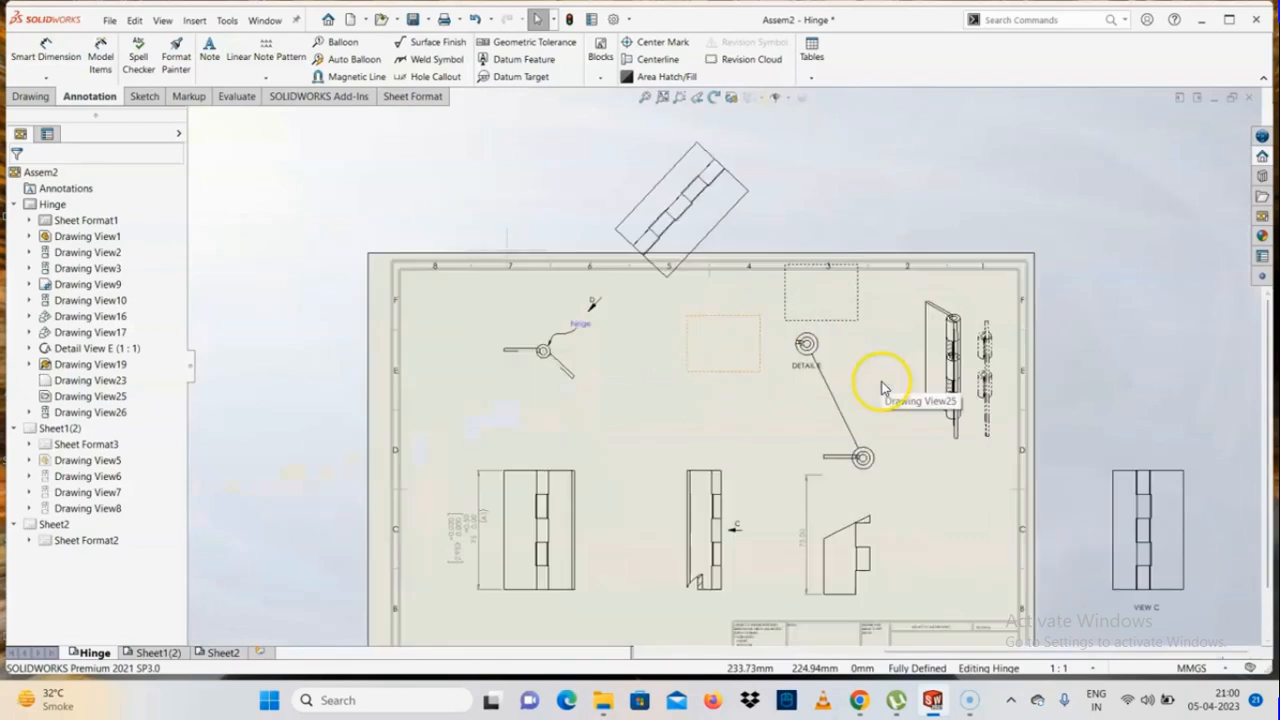
{"action": "scroll", "coordinate": [812, 358], "scroll_direction": "down", "scroll_amount": 2}
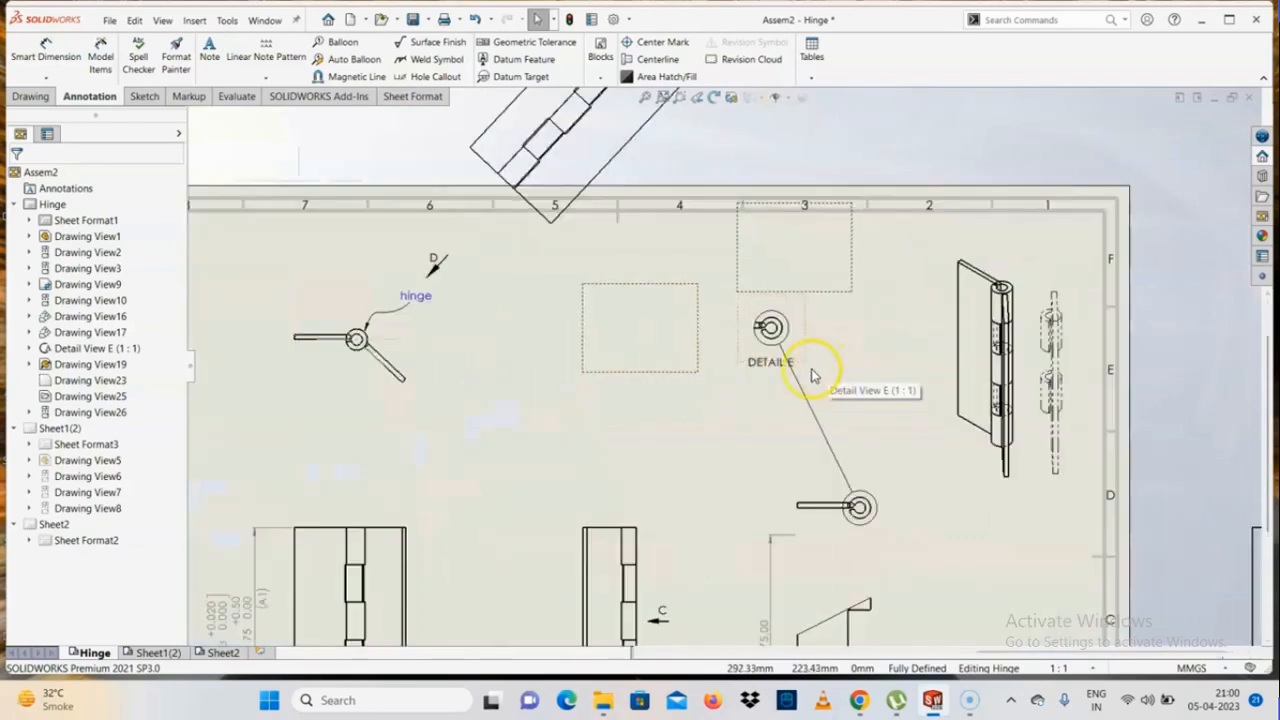
{"action": "left_click", "coordinate": [333, 43]}
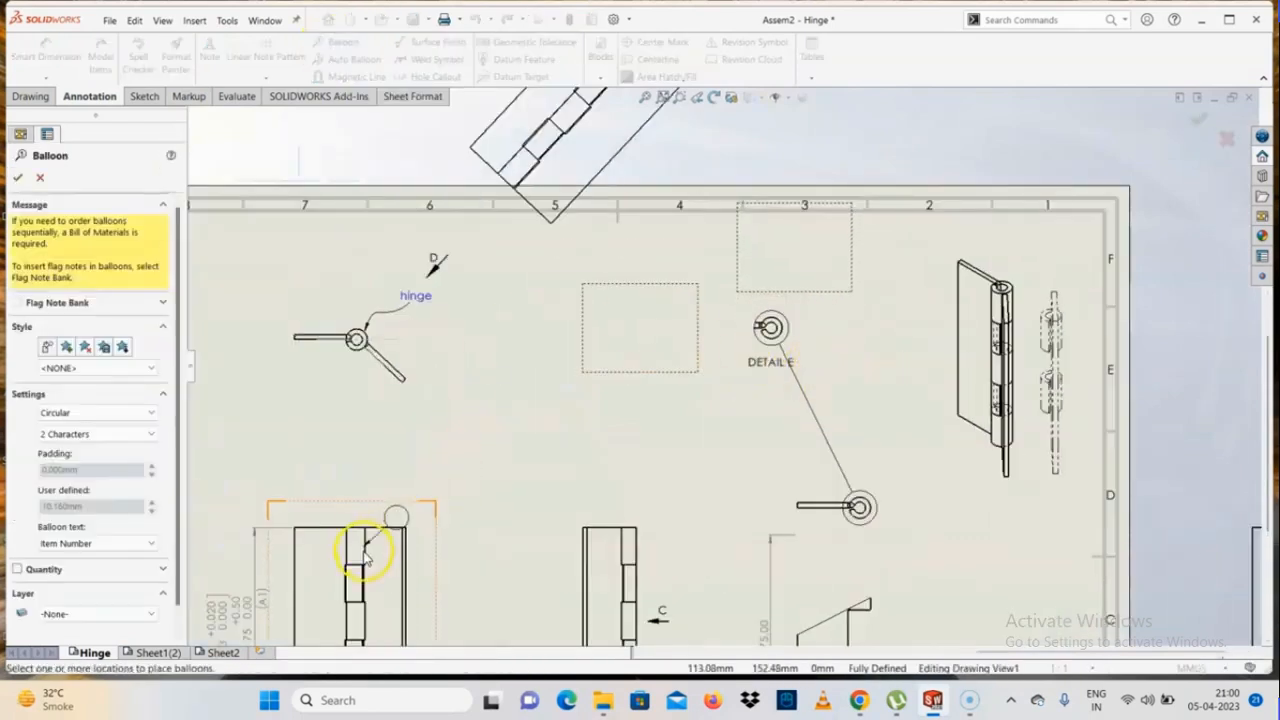
{"action": "scroll", "coordinate": [551, 590], "scroll_direction": "down", "scroll_amount": 2}
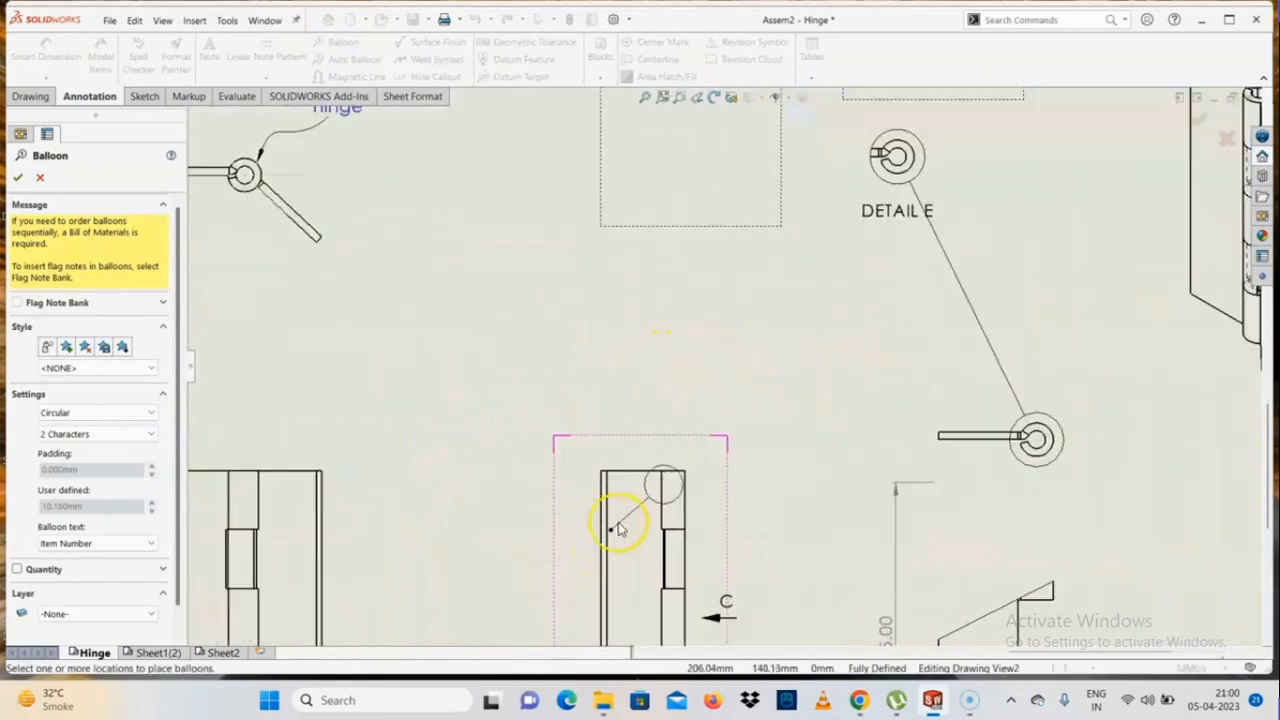
{"action": "left_click", "coordinate": [638, 488]}
{"action": "left_click", "coordinate": [529, 377]}
{"action": "scroll", "coordinate": [522, 402], "scroll_direction": "down", "scroll_amount": 2}
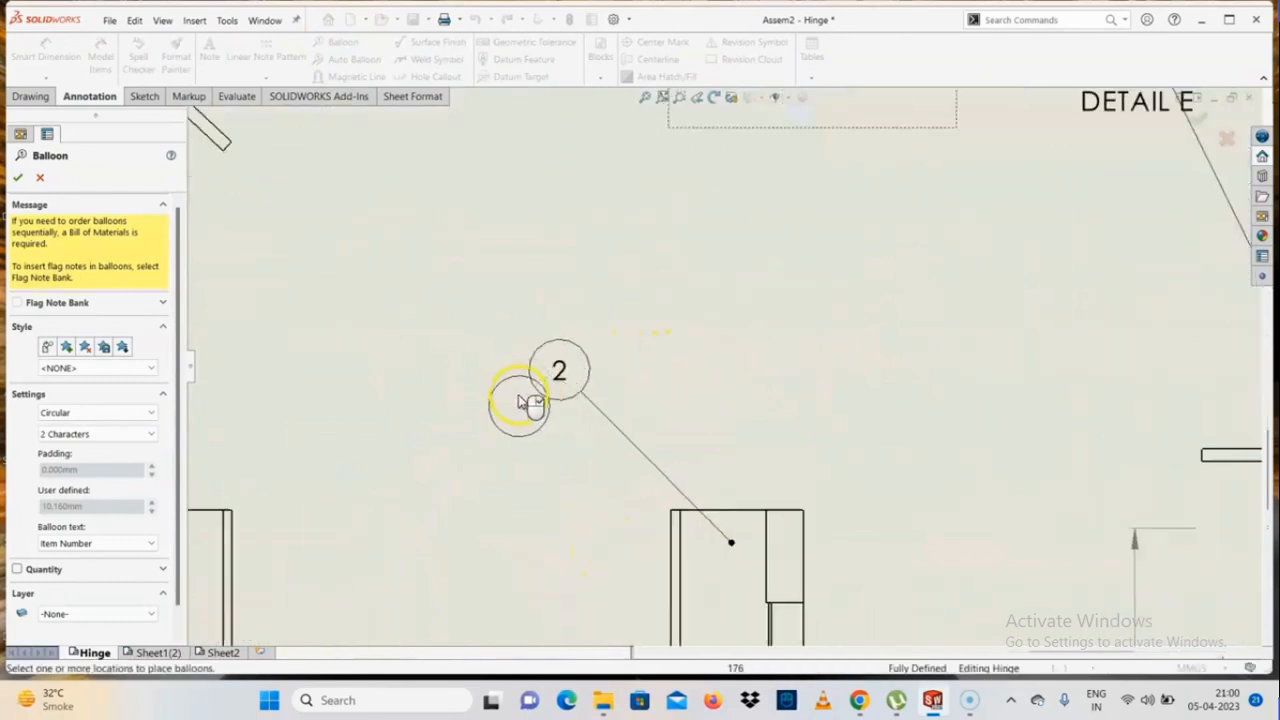
Add circular item-number balloons to the left and right hinge leaves of the front view, placing both above it
{"action": "scroll", "coordinate": [522, 402], "scroll_direction": "up", "scroll_amount": 3}
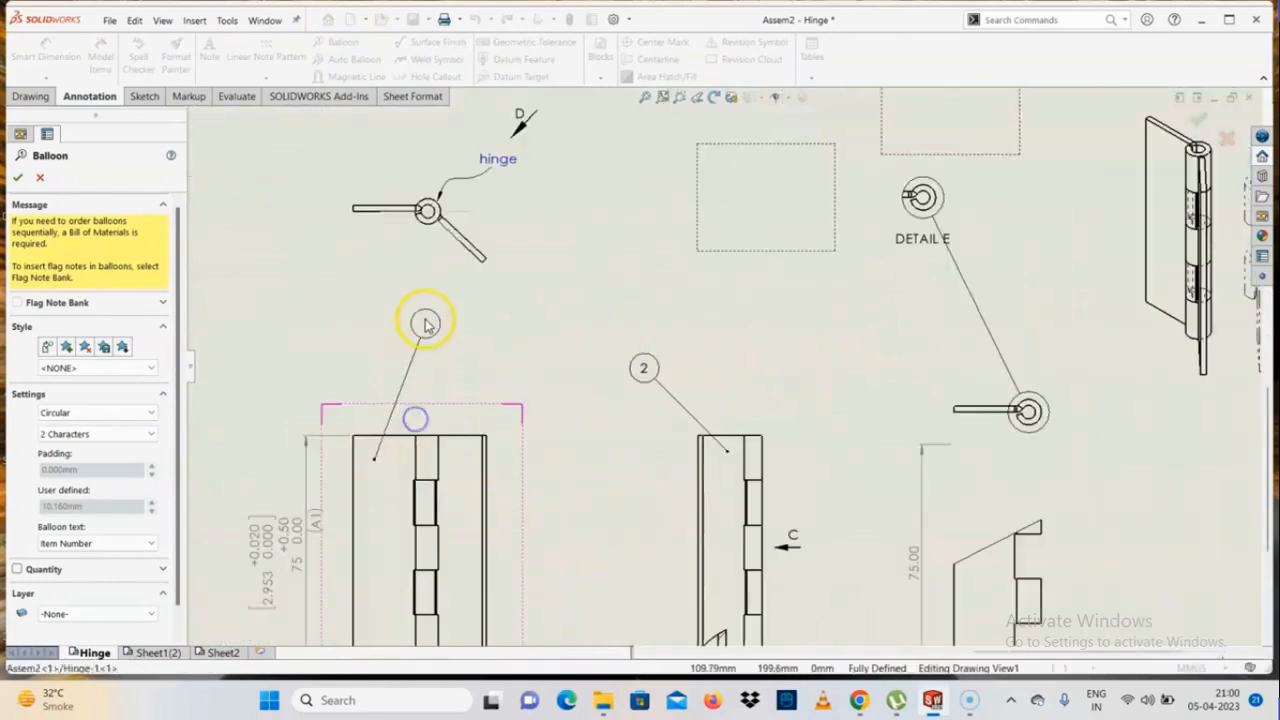
{"action": "left_click", "coordinate": [425, 323]}
{"action": "left_click", "coordinate": [473, 459]}
{"action": "left_click", "coordinate": [502, 322]}
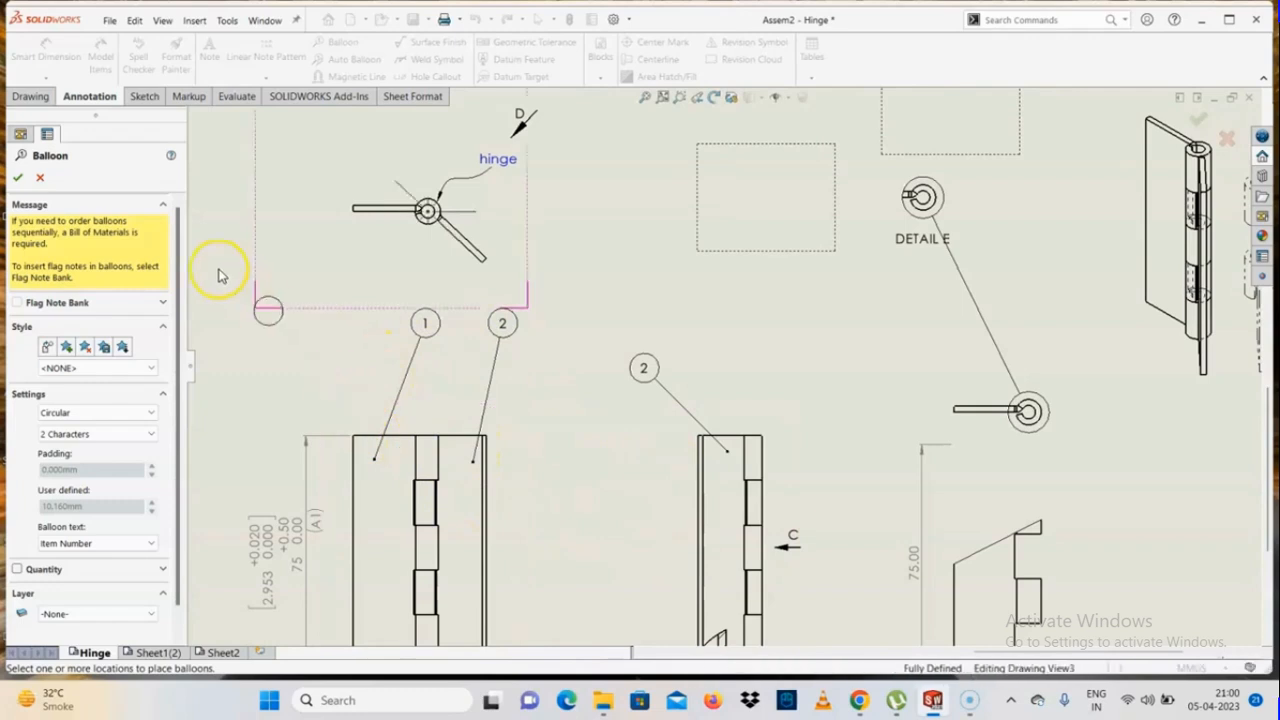
Change the balloon shape to Hexagon and attach one to the front view's right leaf, placing it beside the view
{"action": "scroll", "coordinate": [174, 380], "scroll_direction": "down", "scroll_amount": 1}
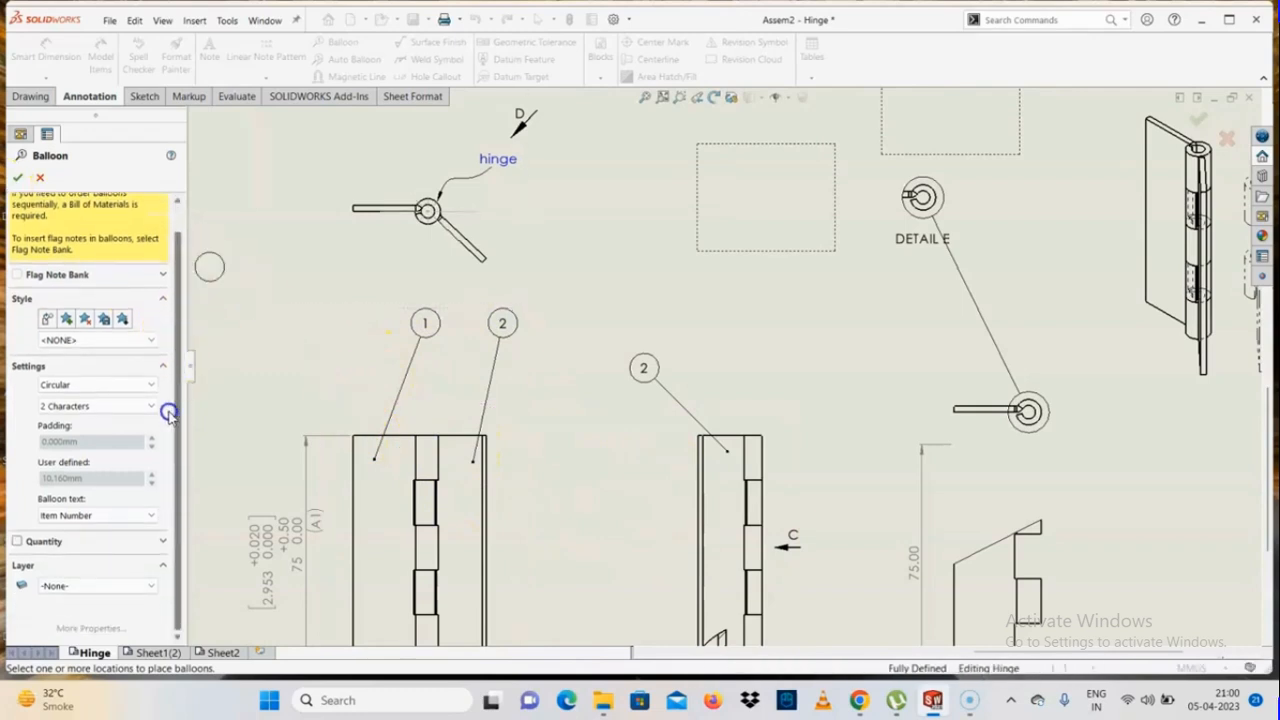
{"action": "left_click", "coordinate": [56, 385]}
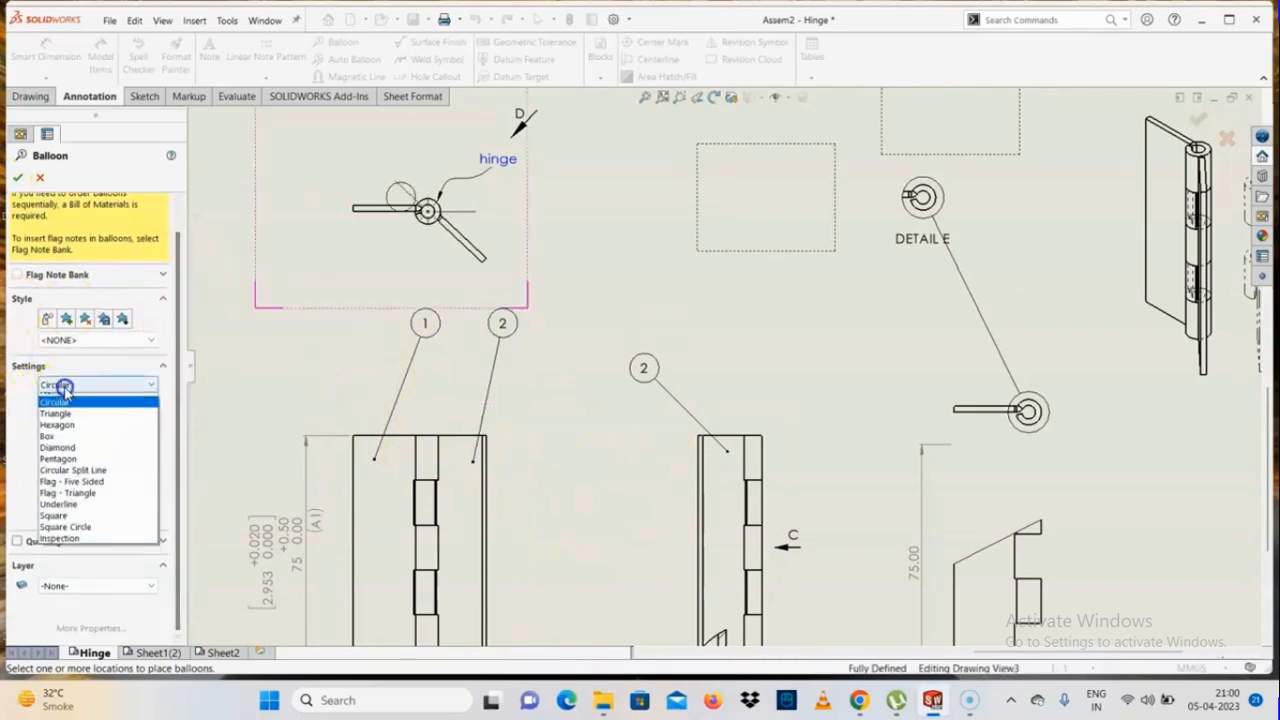
{"action": "left_click", "coordinate": [55, 434]}
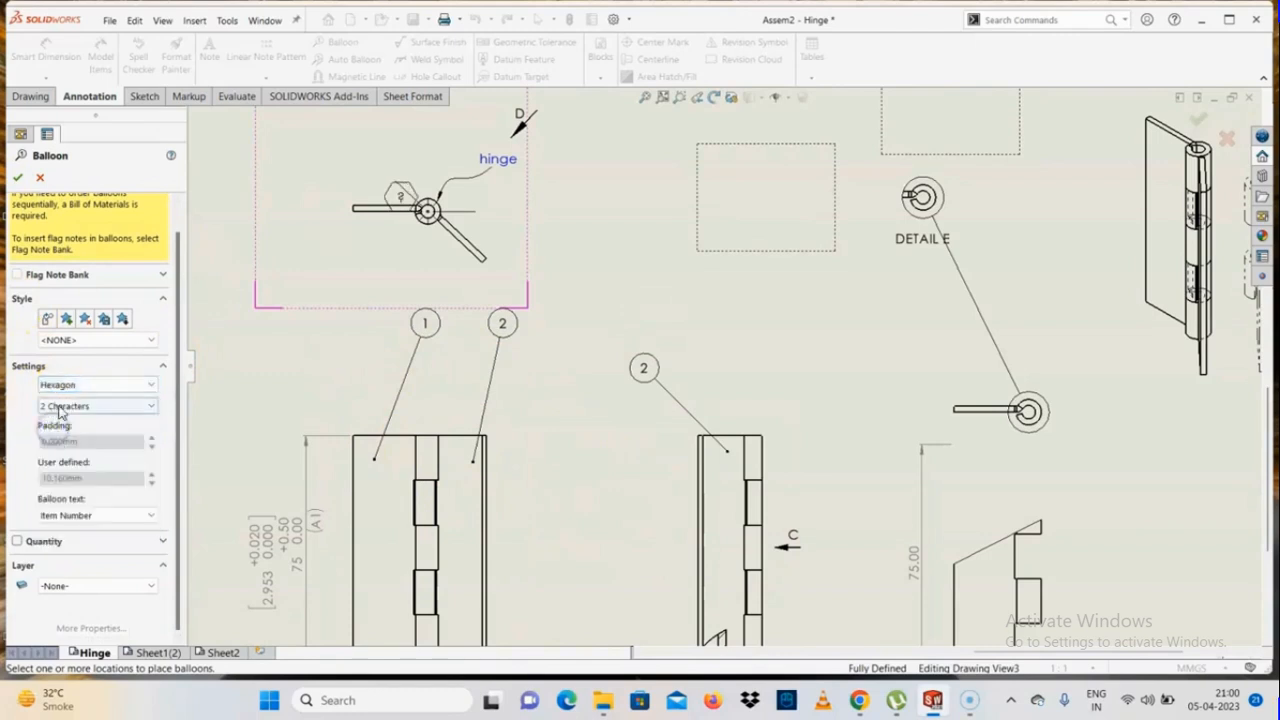
{"action": "left_click", "coordinate": [60, 385]}
{"action": "left_click", "coordinate": [60, 434]}
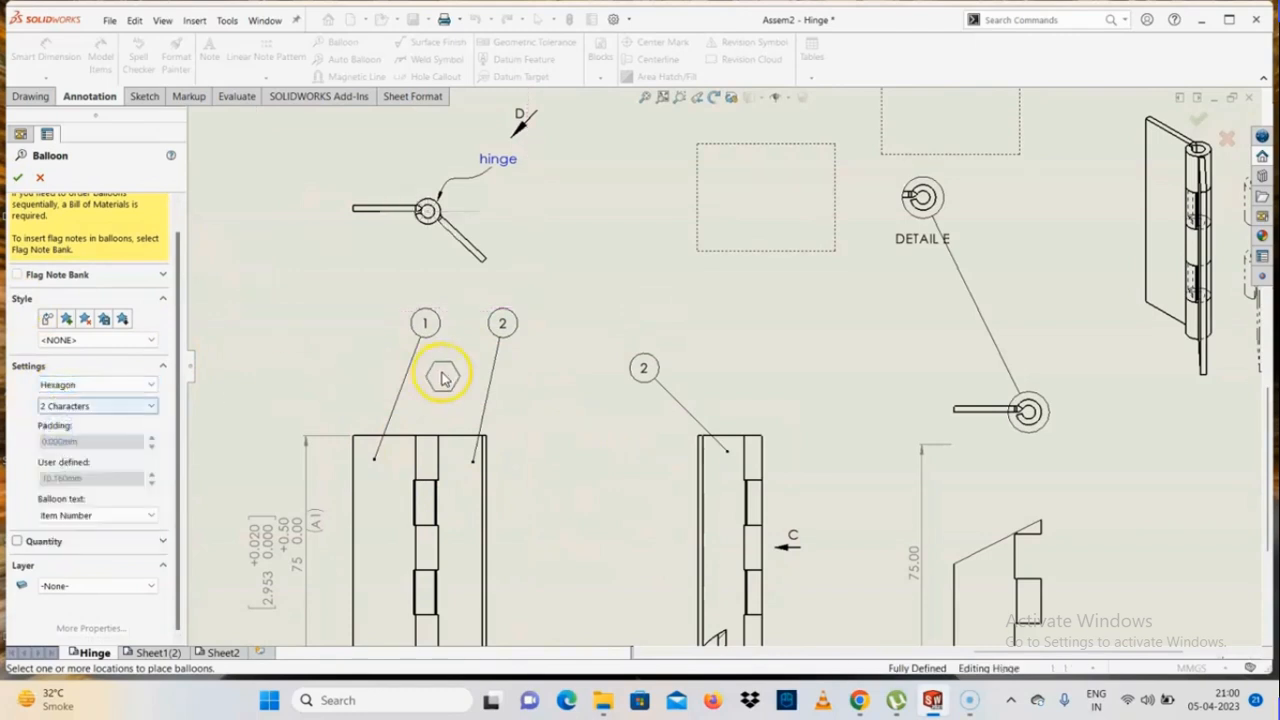
{"action": "left_click", "coordinate": [471, 533]}
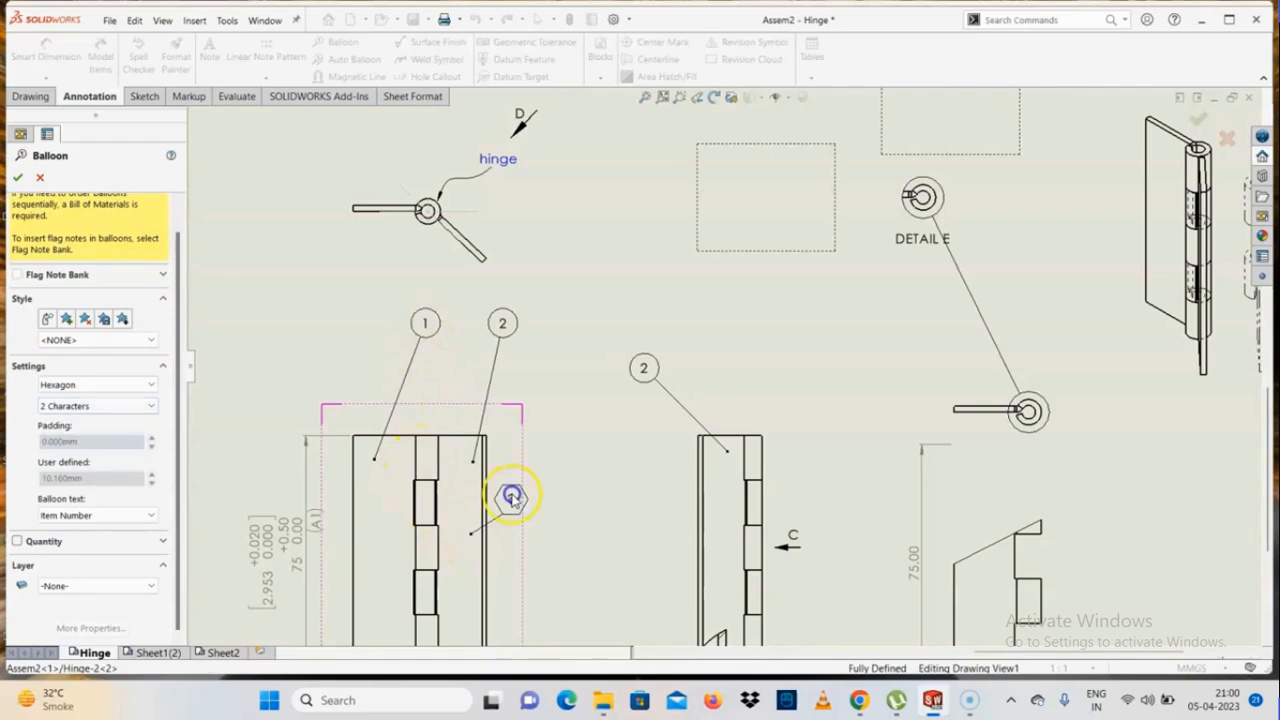
{"action": "left_click", "coordinate": [563, 514]}
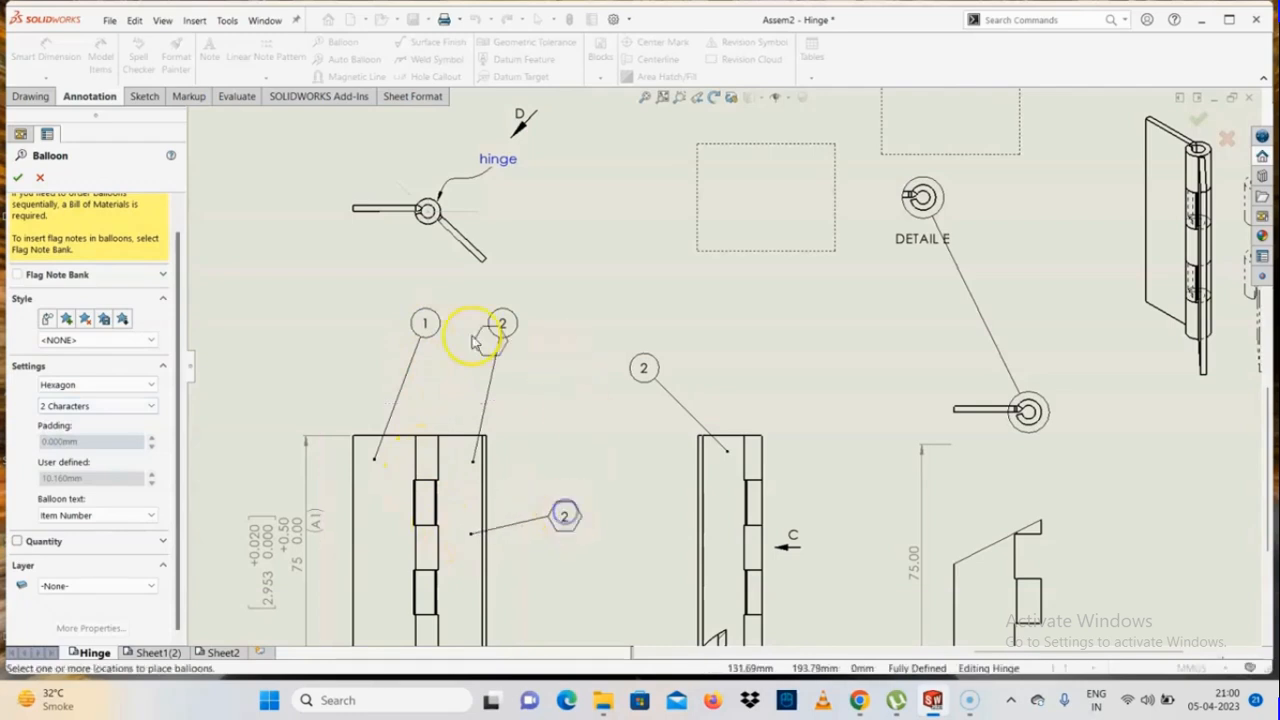
Set the balloon size to 3 Characters and attach a hexagonal balloon to the front view's left leaf, placed left of it
{"action": "left_click", "coordinate": [70, 406]}
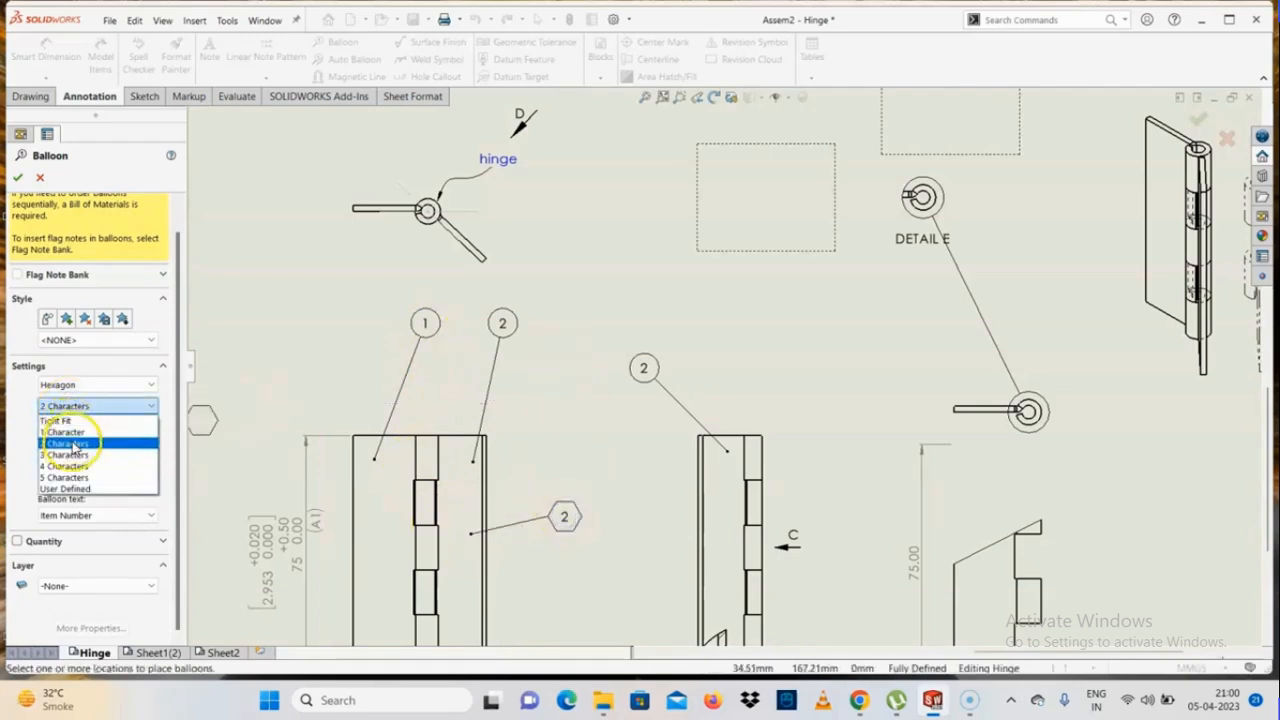
{"action": "left_click", "coordinate": [68, 454]}
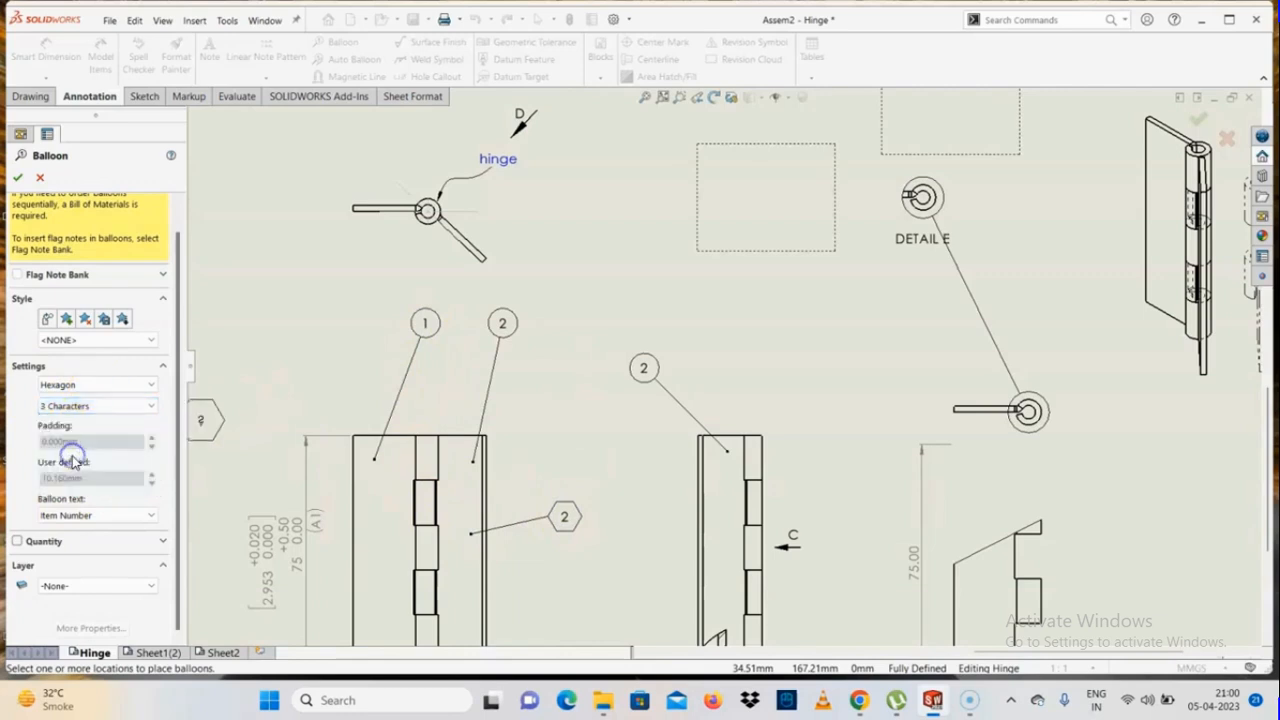
{"action": "left_click", "coordinate": [371, 468]}
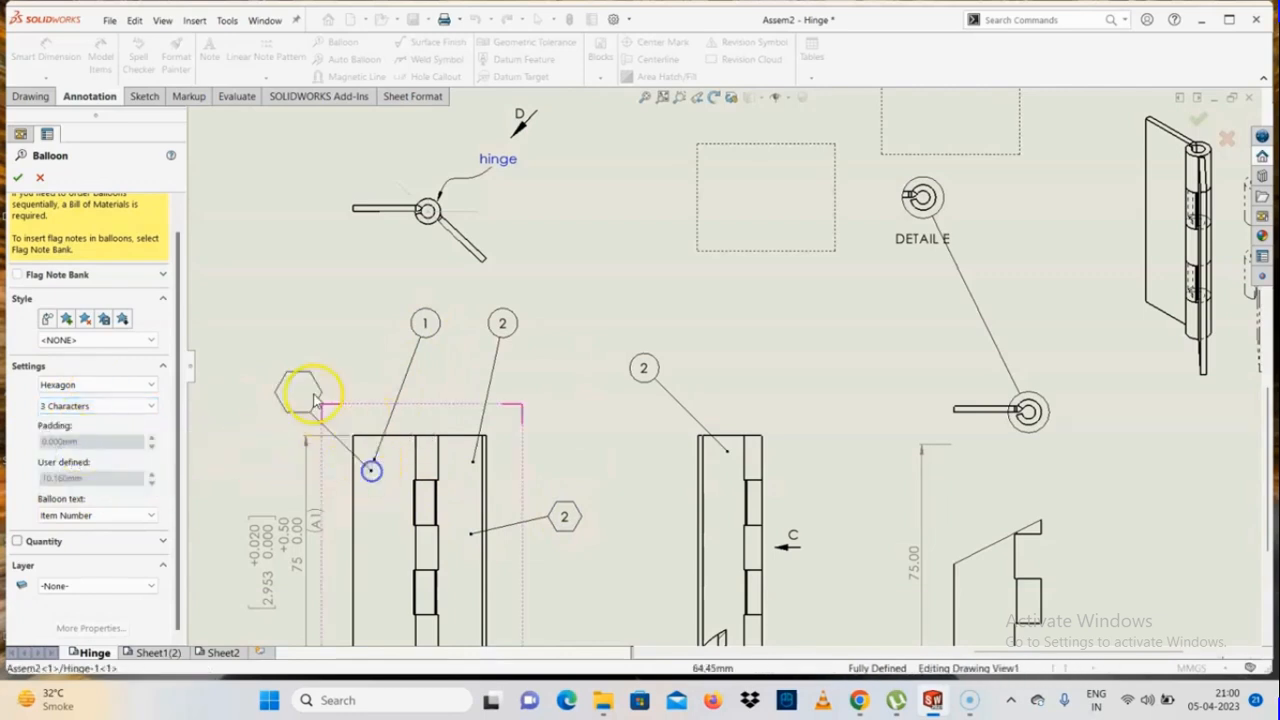
{"action": "left_click", "coordinate": [248, 432]}
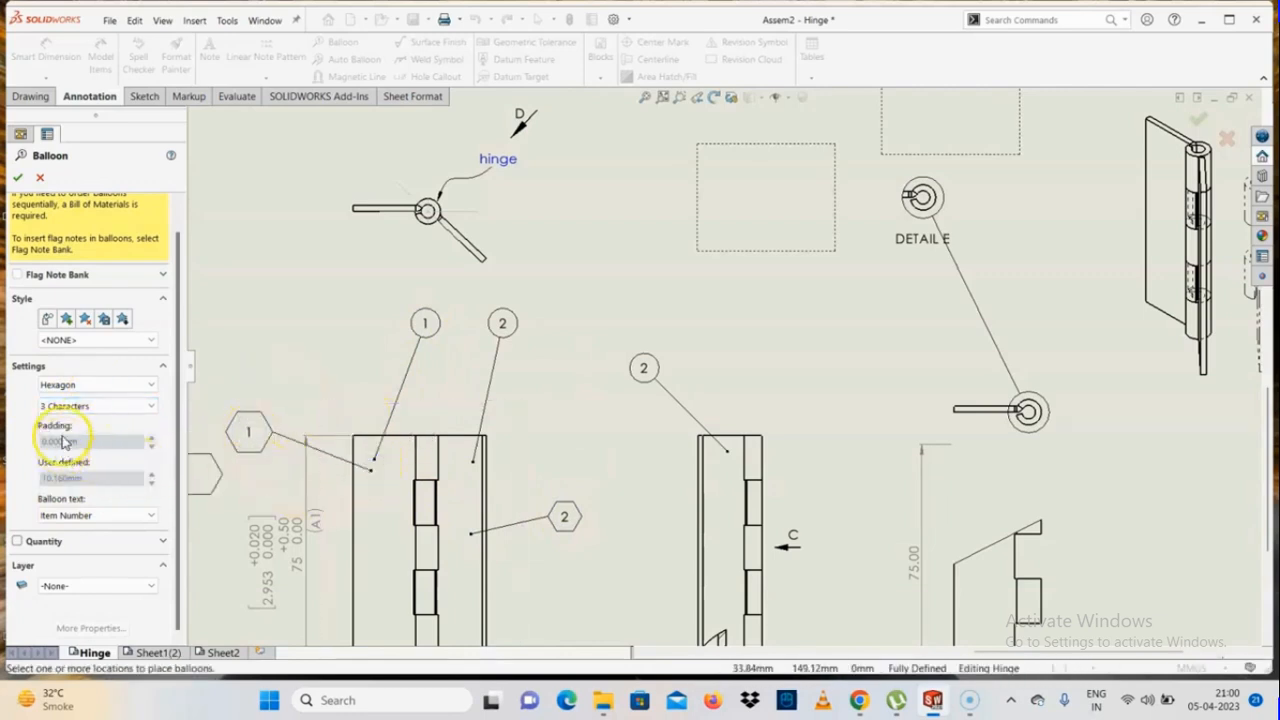
Set the balloon text to File Name, attach a hexagonal balloon to the side view's leaf, and finish placing balloons
{"action": "left_click", "coordinate": [96, 513]}
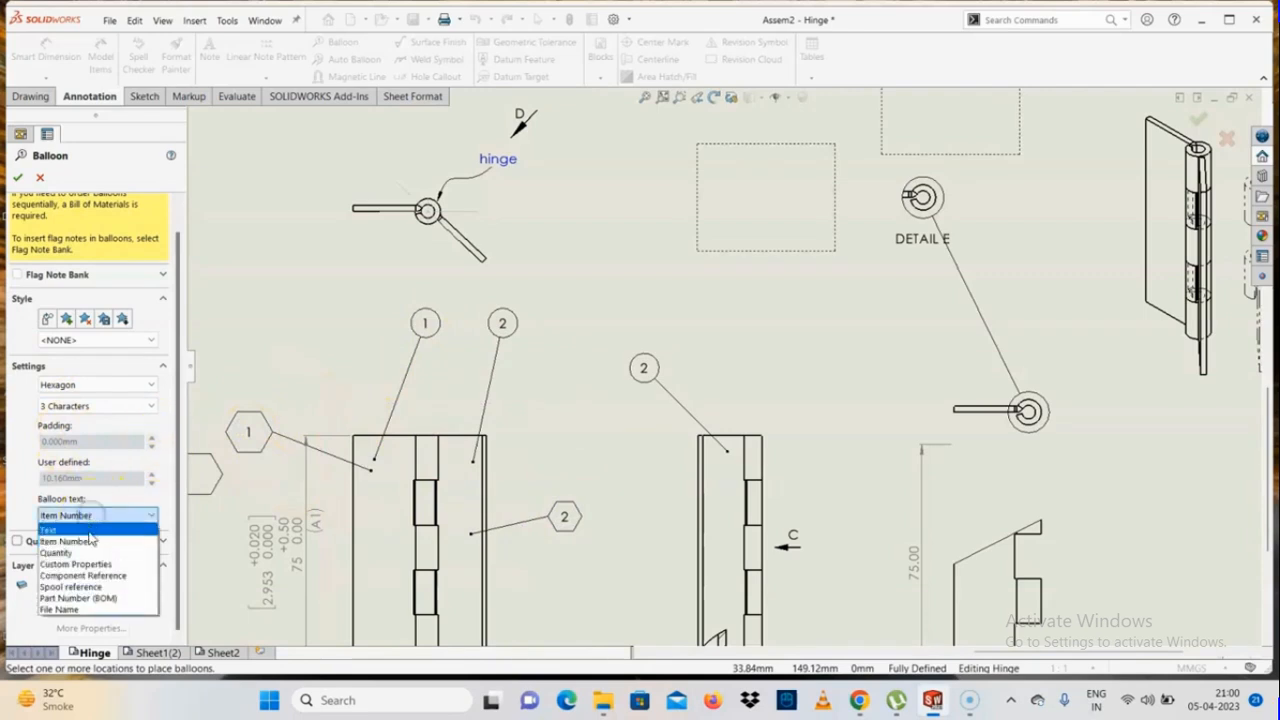
{"action": "left_click", "coordinate": [70, 611]}
{"action": "scroll", "coordinate": [710, 500], "scroll_direction": "up", "scroll_amount": 4}
{"action": "scroll", "coordinate": [720, 430], "scroll_direction": "down", "scroll_amount": 2}
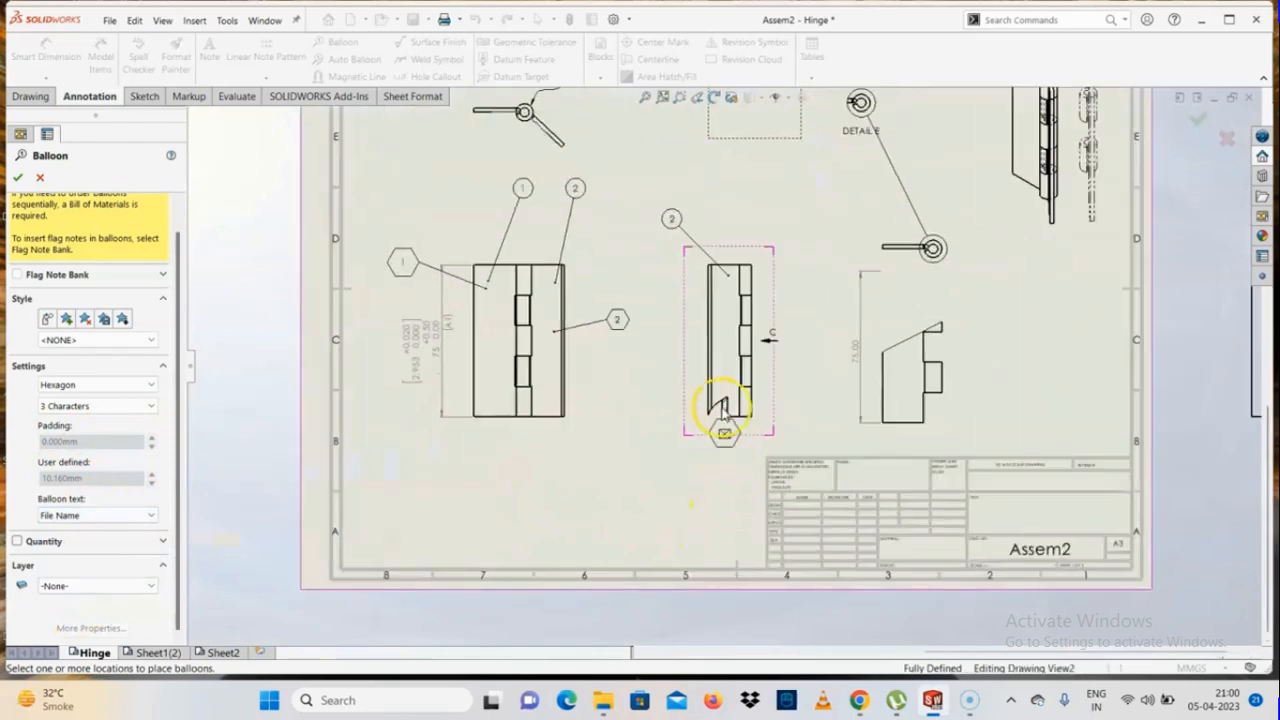
{"action": "scroll", "coordinate": [722, 406], "scroll_direction": "down", "scroll_amount": 2}
{"action": "left_click", "coordinate": [724, 355]}
{"action": "left_click", "coordinate": [631, 387]}
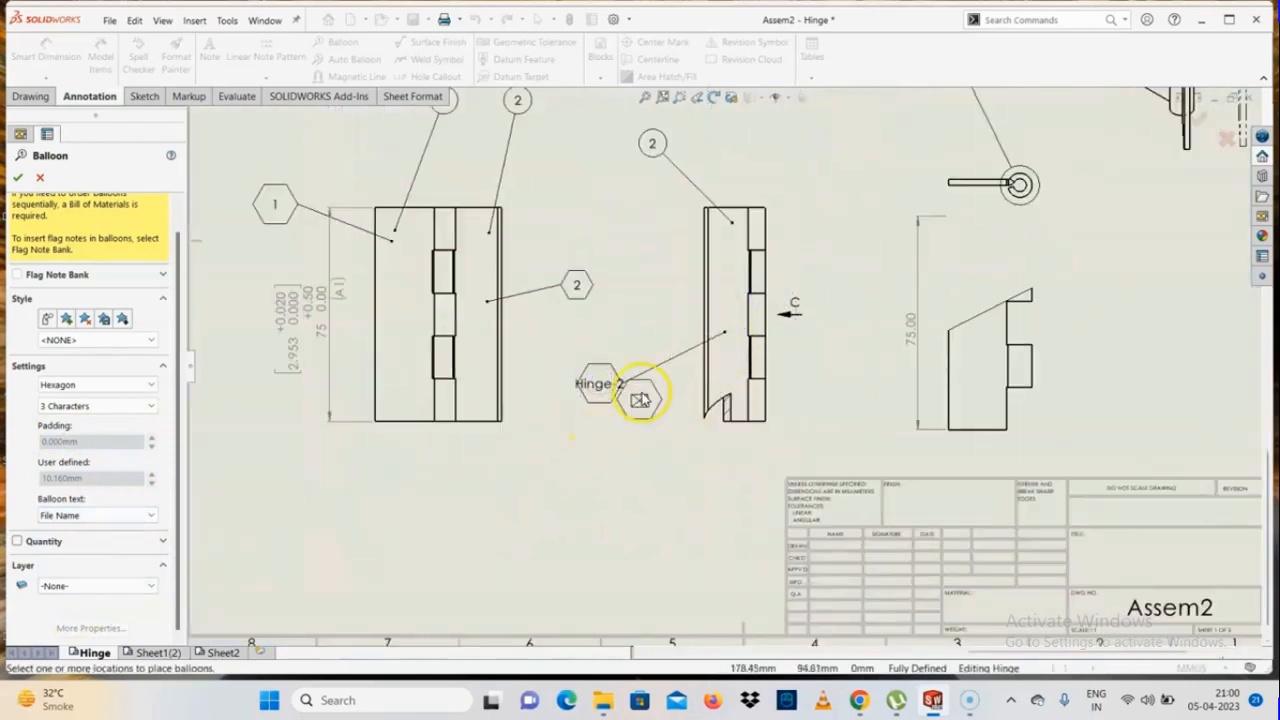
{"action": "scroll", "coordinate": [609, 405], "scroll_direction": "down", "scroll_amount": 2}
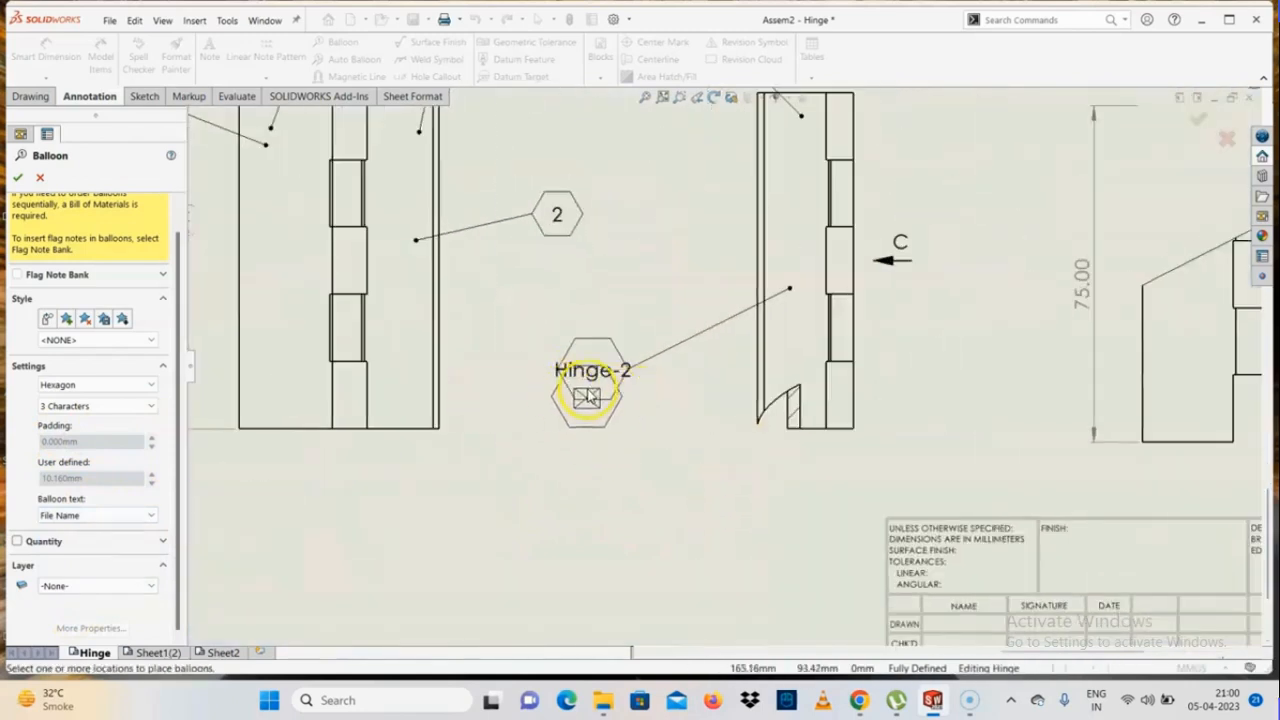
{"action": "left_click", "coordinate": [56, 521]}
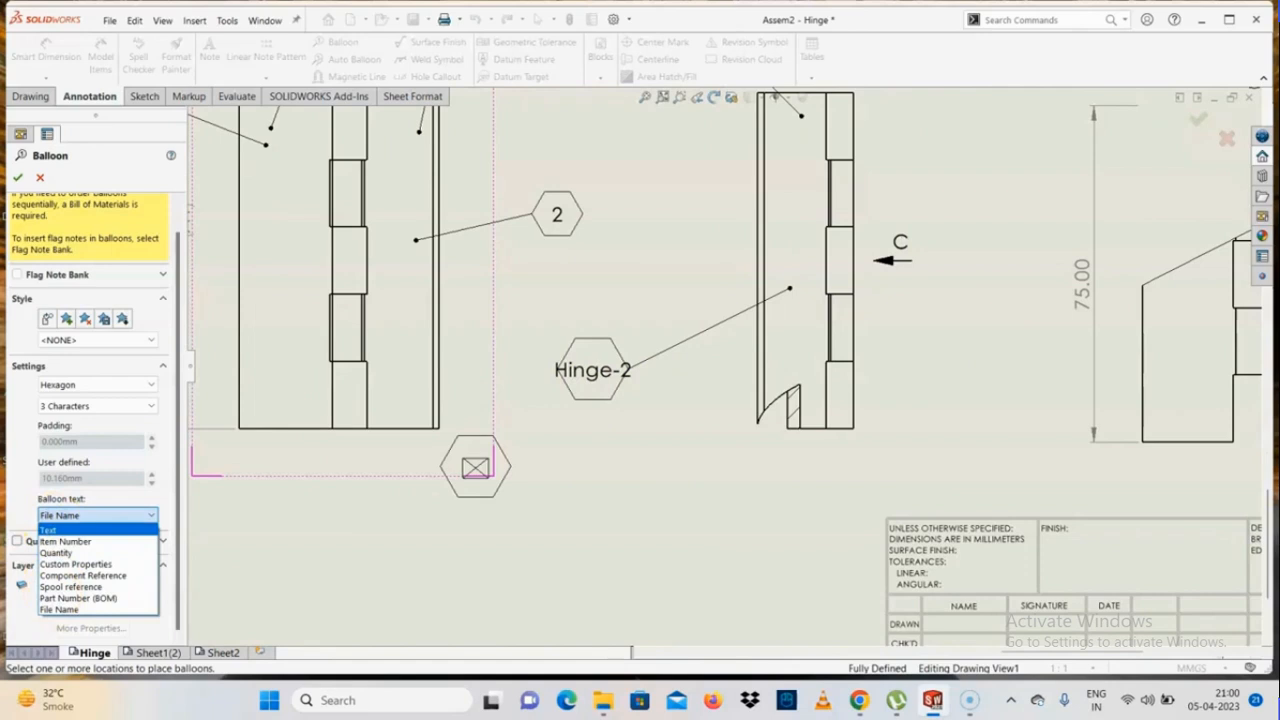
{"action": "left_click", "coordinate": [15, 177]}
{"action": "left_click", "coordinate": [15, 177]}
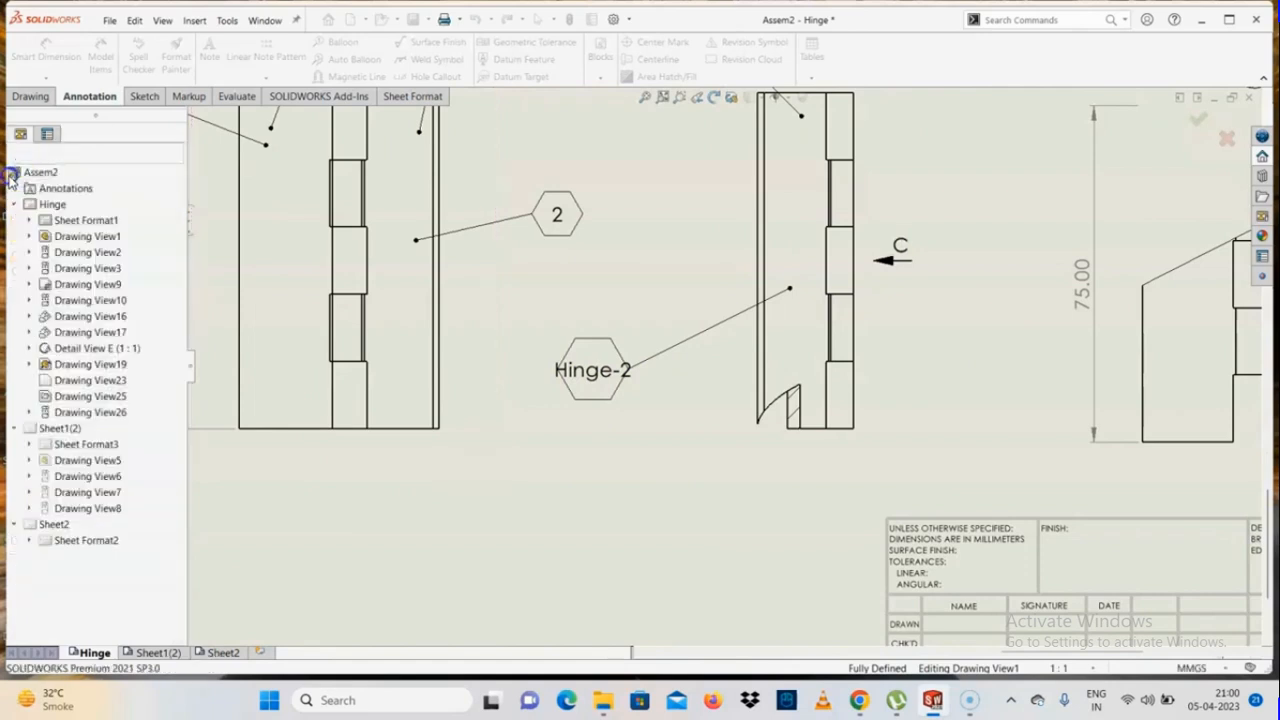
Turn on the quantity for the side view's file-name balloon and place it below the hexagon
{"action": "double_click", "coordinate": [590, 372]}
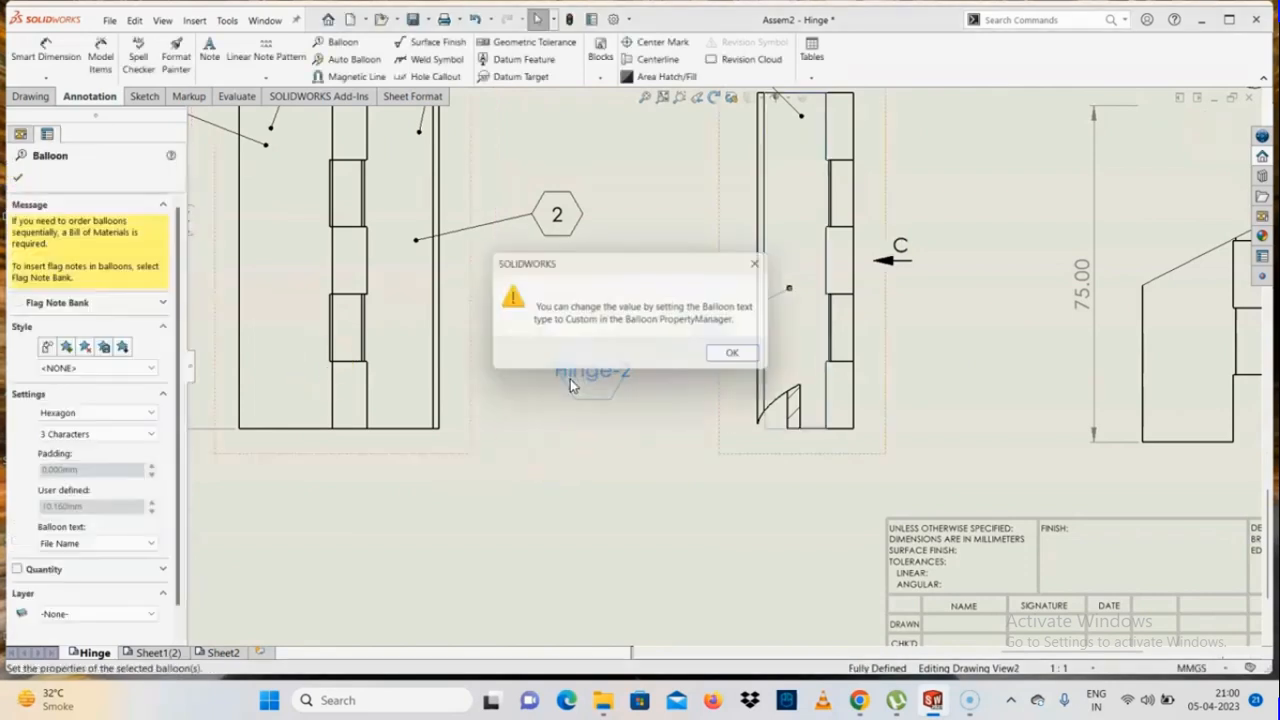
{"action": "left_click", "coordinate": [741, 357]}
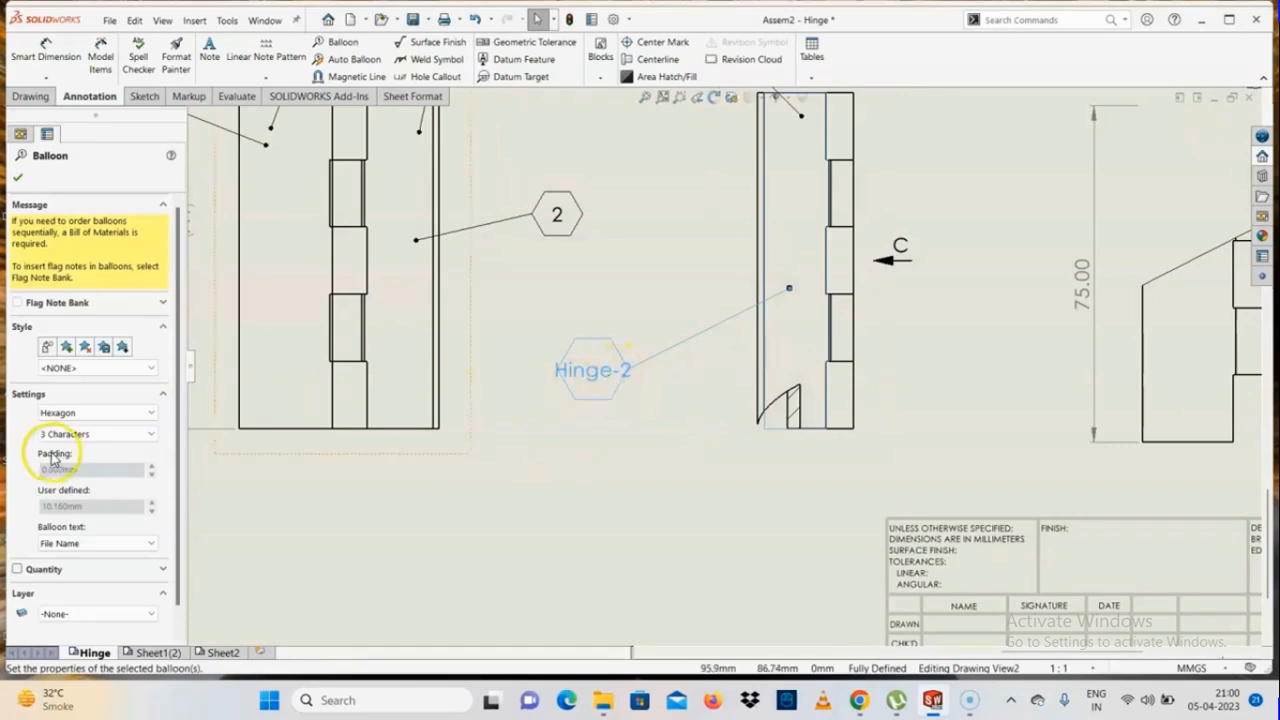
{"action": "scroll", "coordinate": [170, 450], "scroll_direction": "down", "scroll_amount": 1}
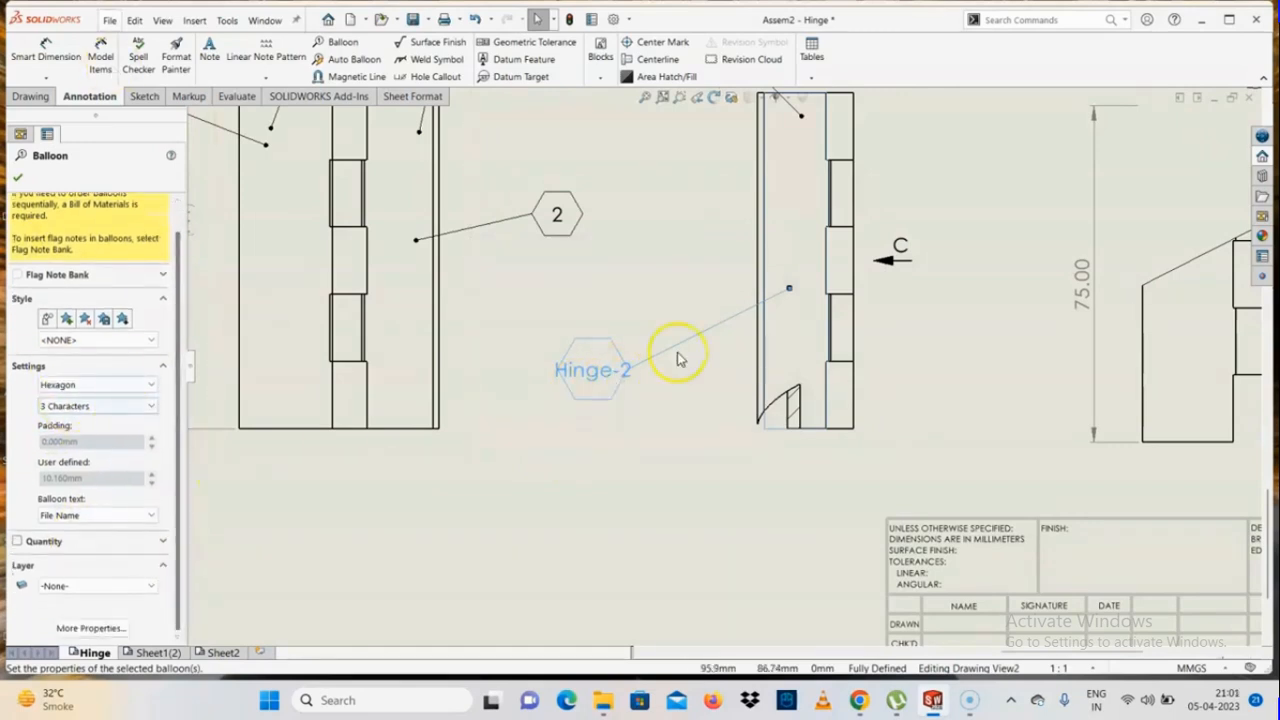
{"action": "left_click", "coordinate": [40, 543]}
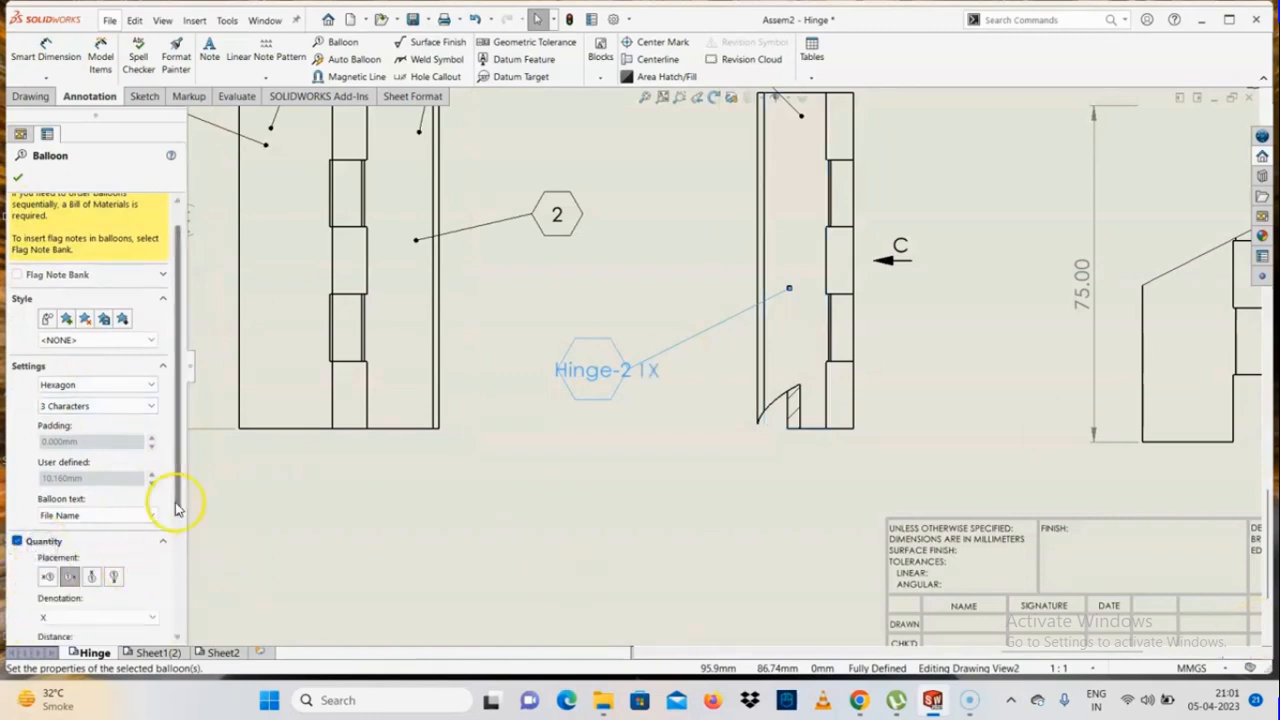
{"action": "left_click_drag", "start_coordinate": [177, 500], "coordinate": [172, 563]}
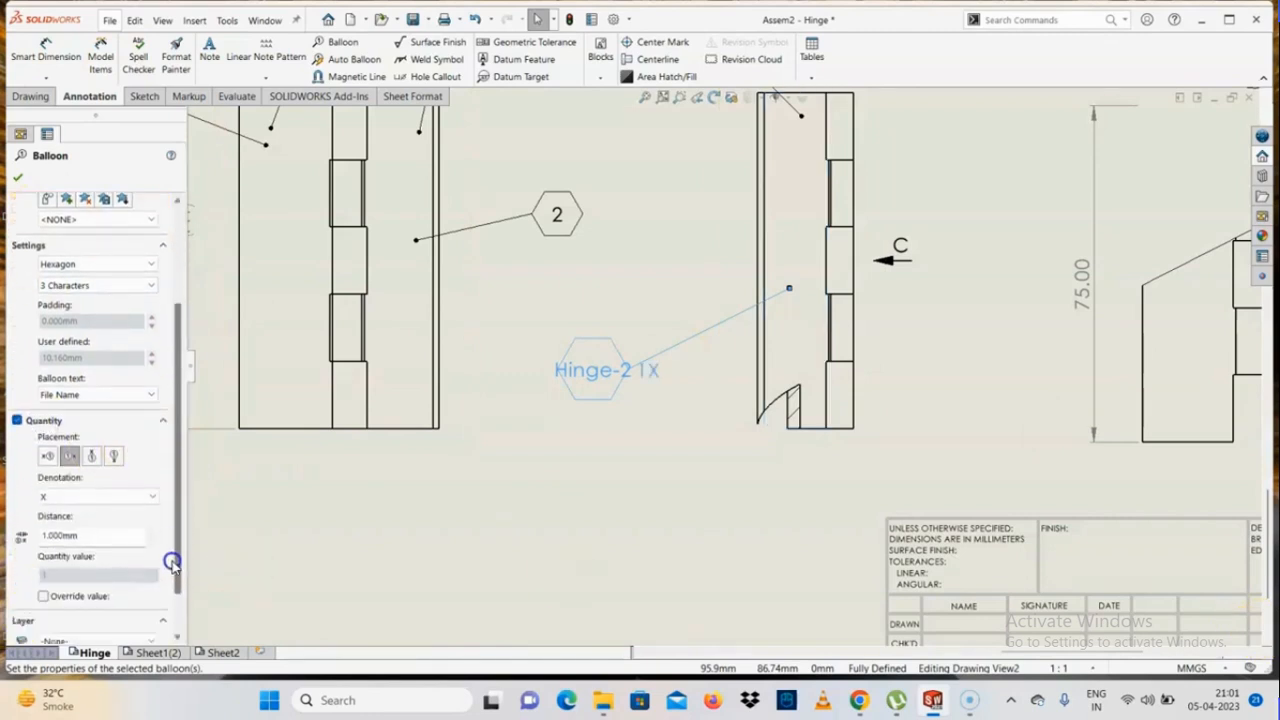
{"action": "left_click", "coordinate": [52, 496]}
{"action": "left_click", "coordinate": [55, 500]}
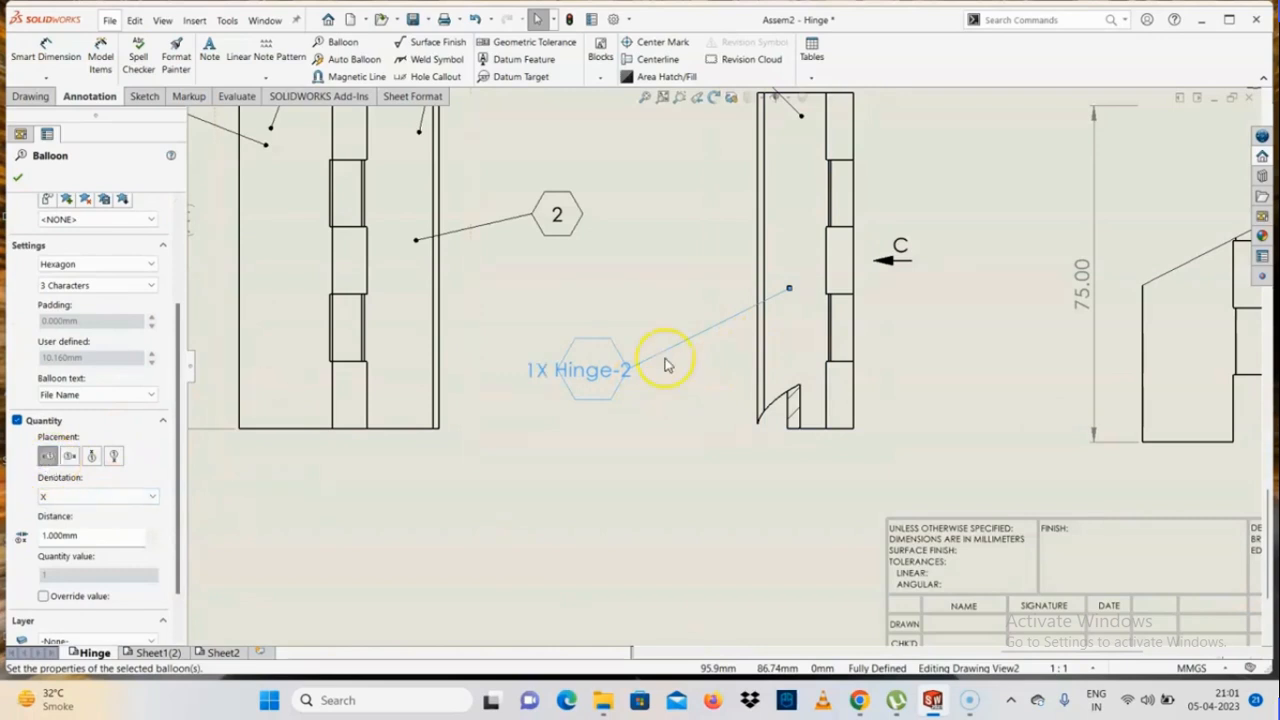
{"action": "left_click", "coordinate": [119, 456]}
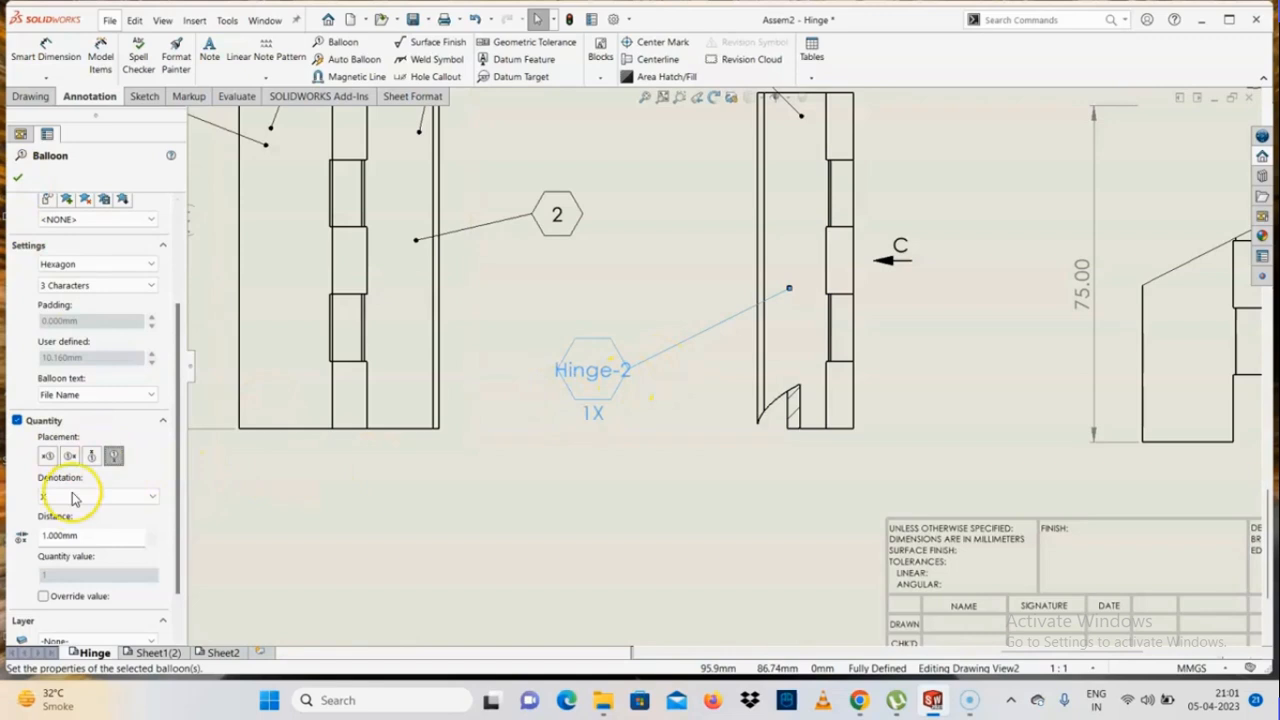
{"action": "left_click", "coordinate": [17, 177]}
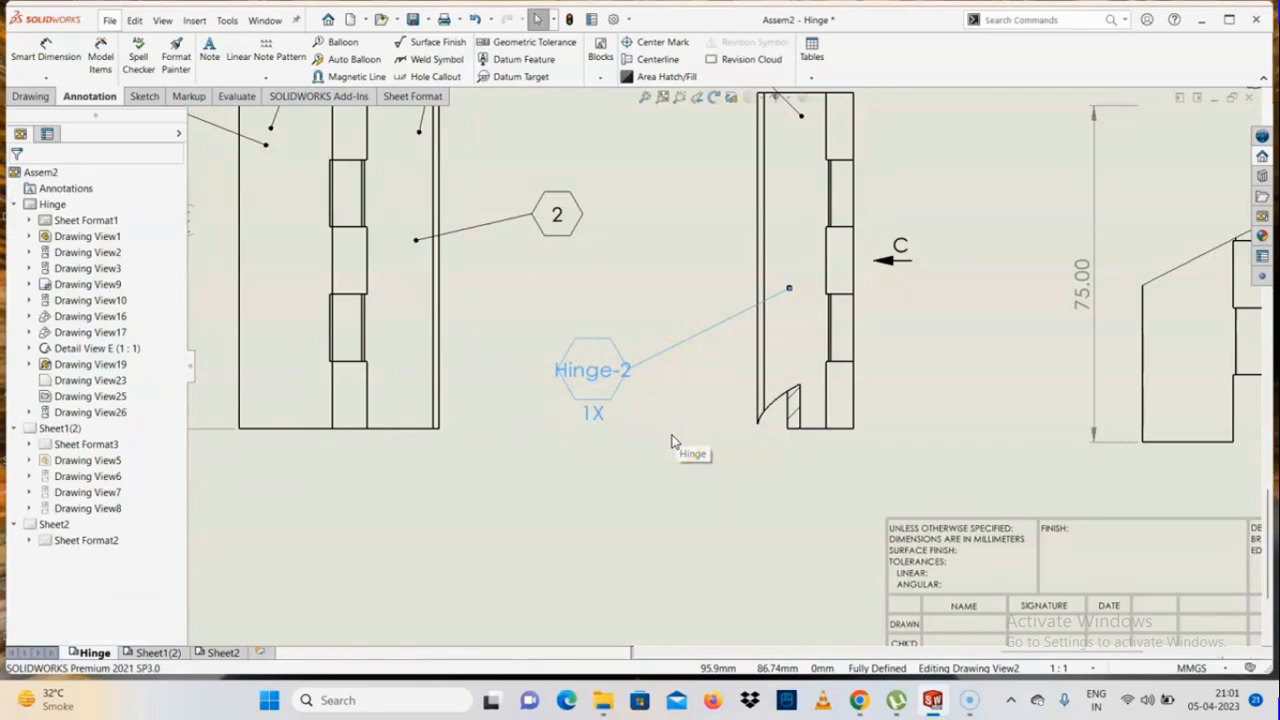
{"action": "left_click", "coordinate": [642, 394]}
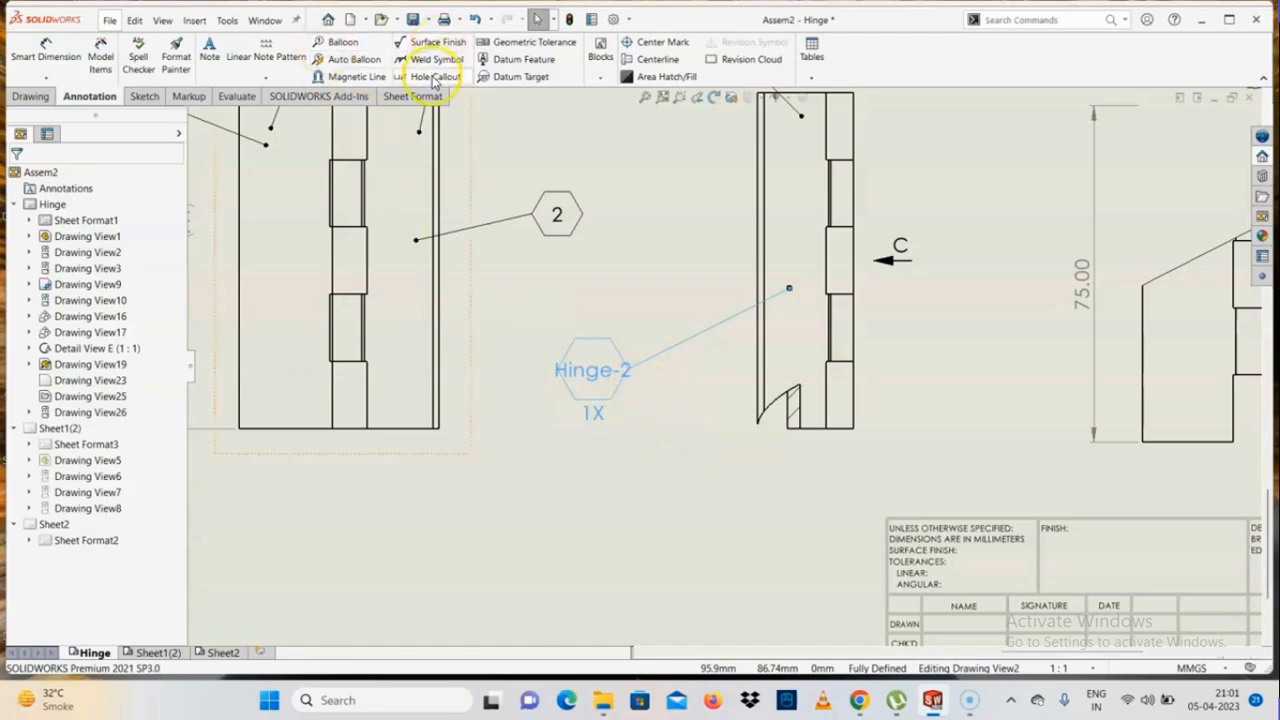
{"action": "scroll", "coordinate": [894, 271], "scroll_direction": "up", "scroll_amount": 4}
{"action": "scroll", "coordinate": [885, 285], "scroll_direction": "down", "scroll_amount": 3}
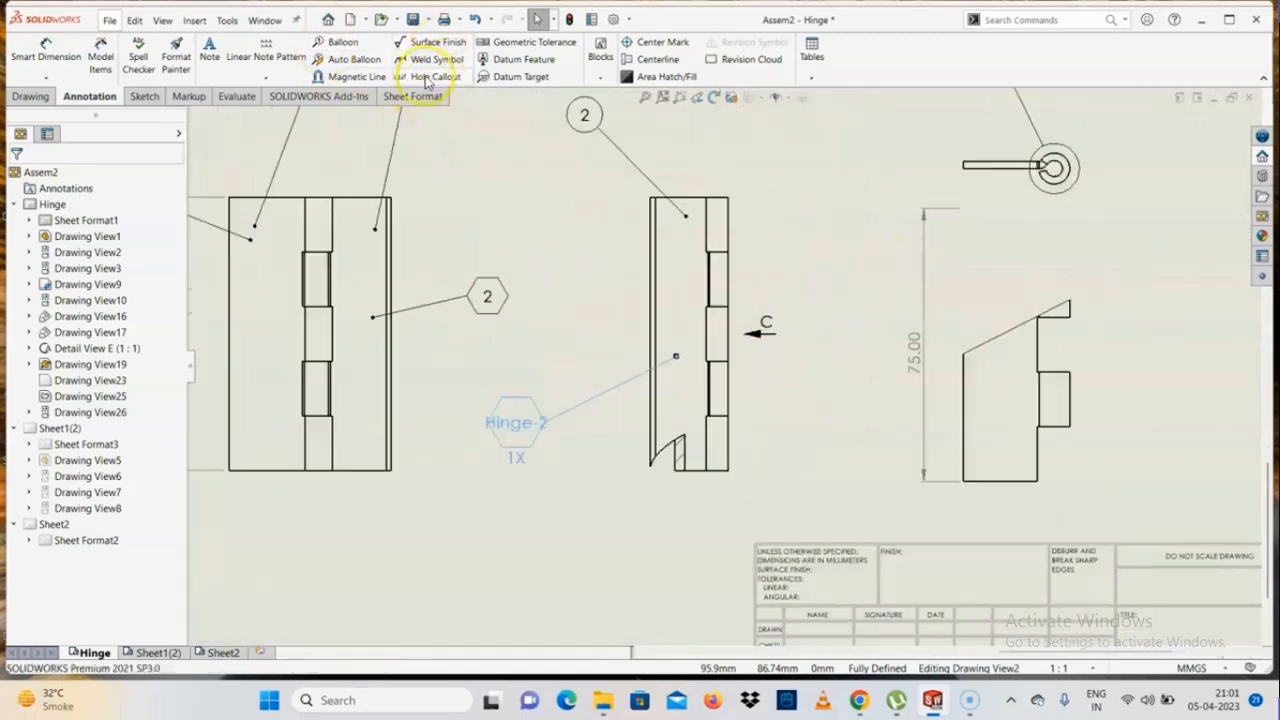
Attach a basic surface finish symbol to the side view's top edge, at the corner where the knuckle begins
{"action": "left_click", "coordinate": [430, 42]}
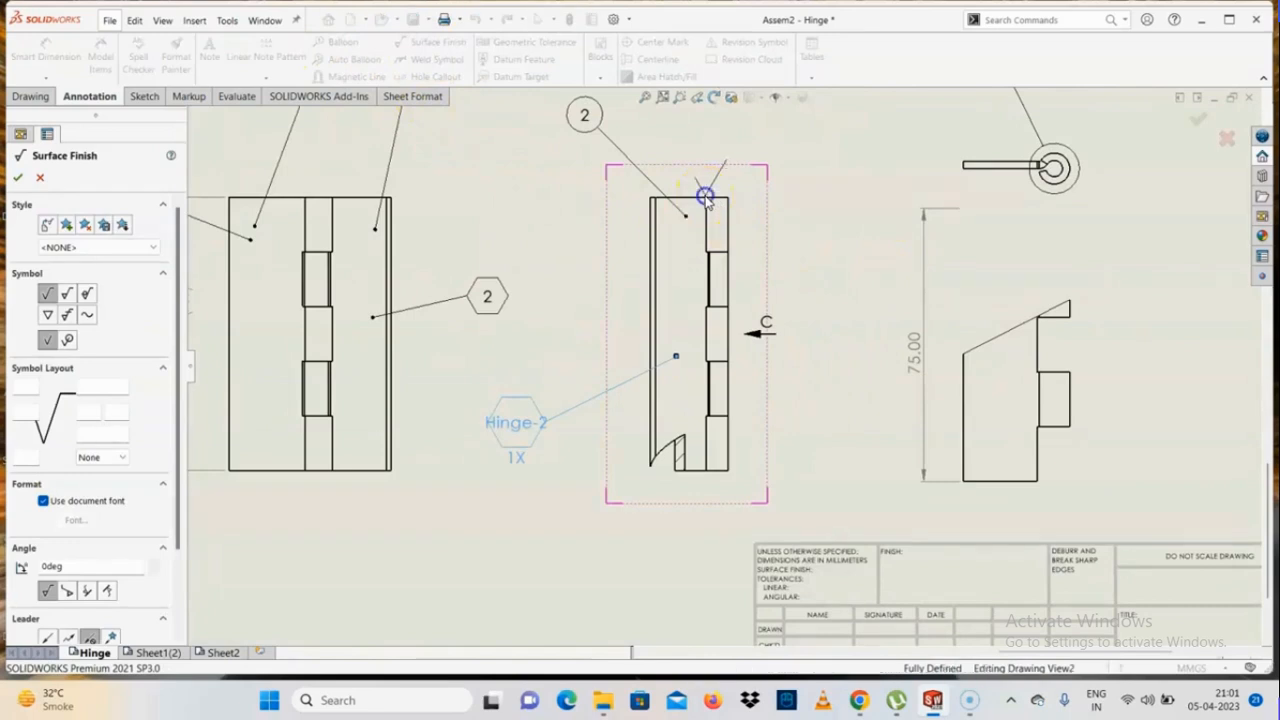
{"action": "scroll", "coordinate": [692, 175], "scroll_direction": "down", "scroll_amount": 5}
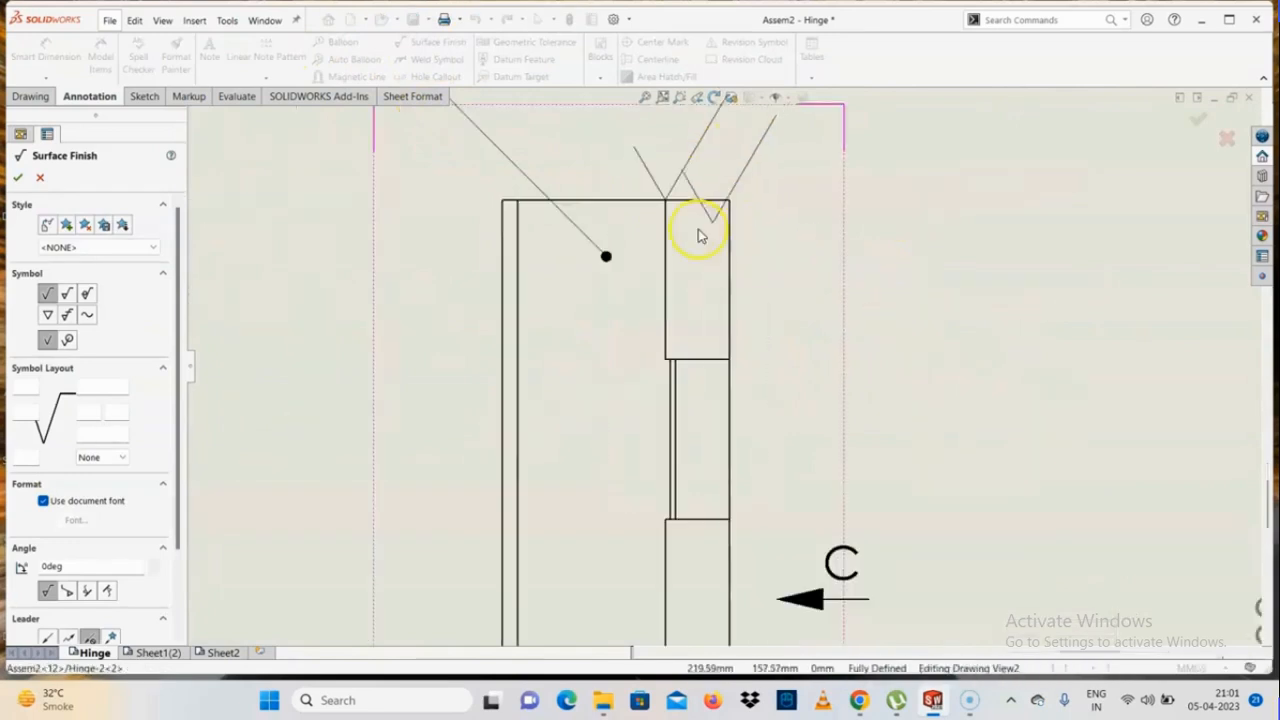
{"action": "left_click", "coordinate": [666, 198]}
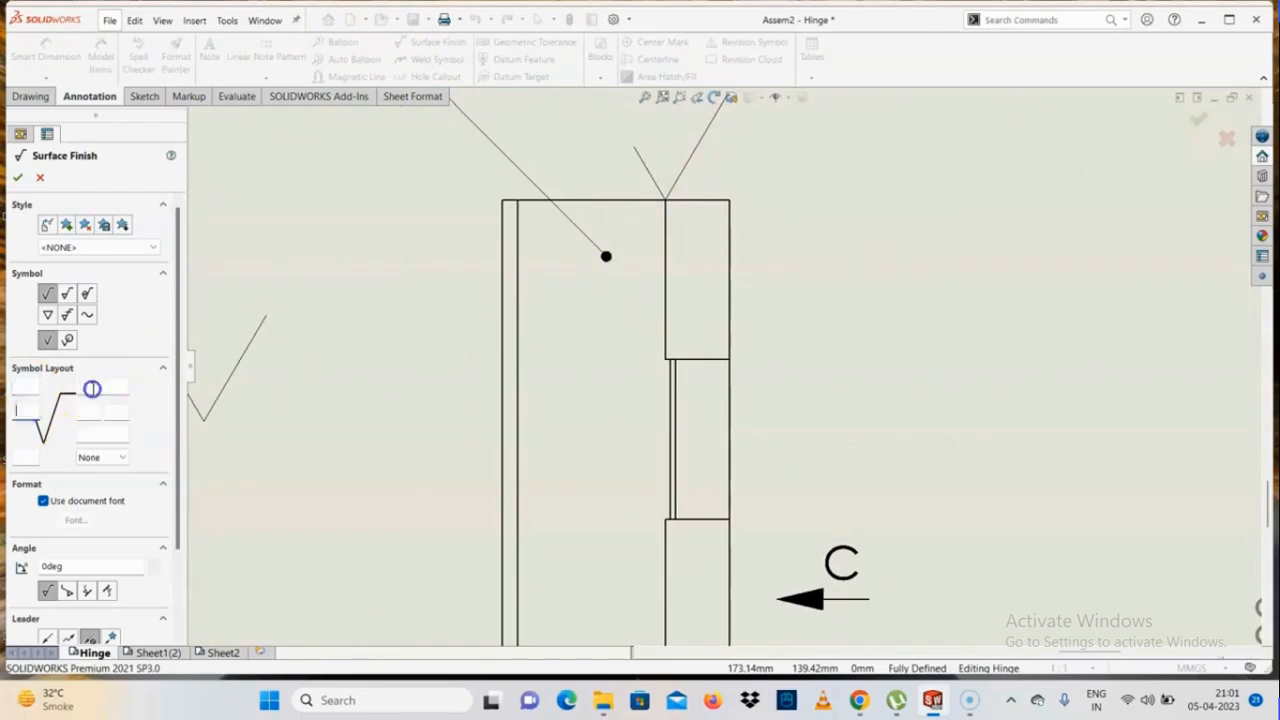
Try the Machining Prohibited and JIS Machining Prohibited surface finish types, and close the surface finish command
{"action": "left_click", "coordinate": [87, 294]}
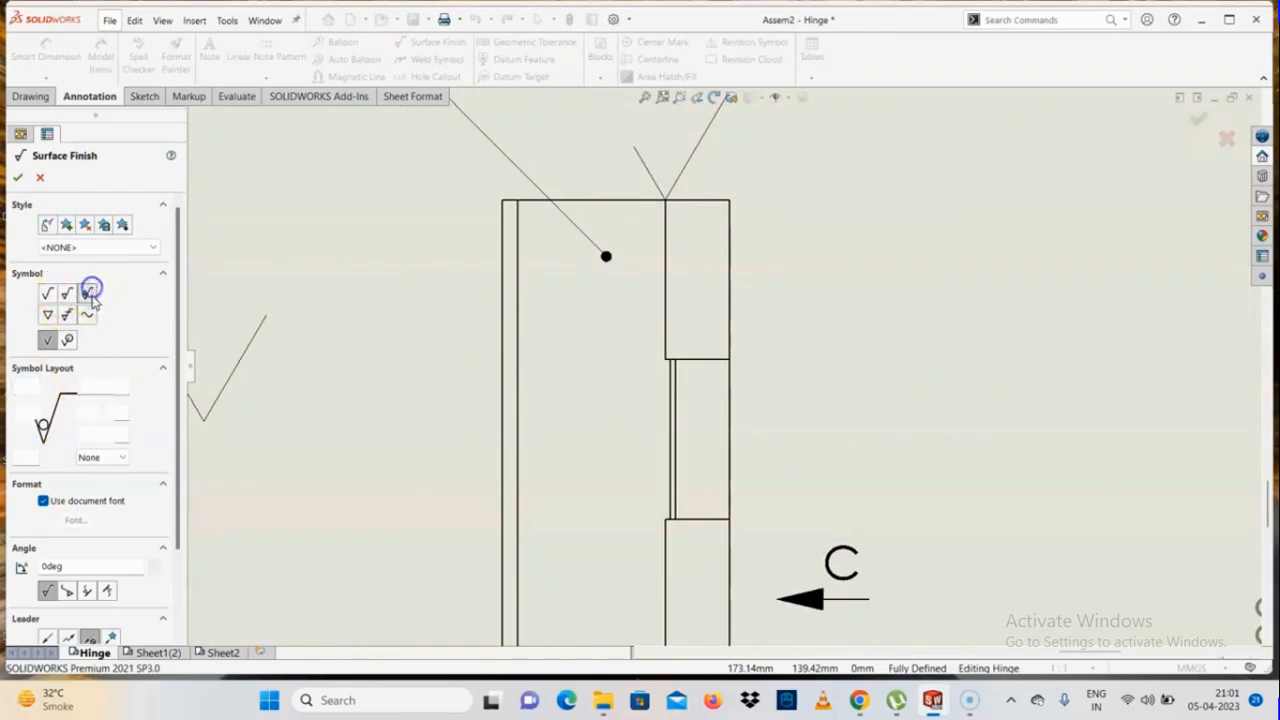
{"action": "left_click", "coordinate": [87, 315]}
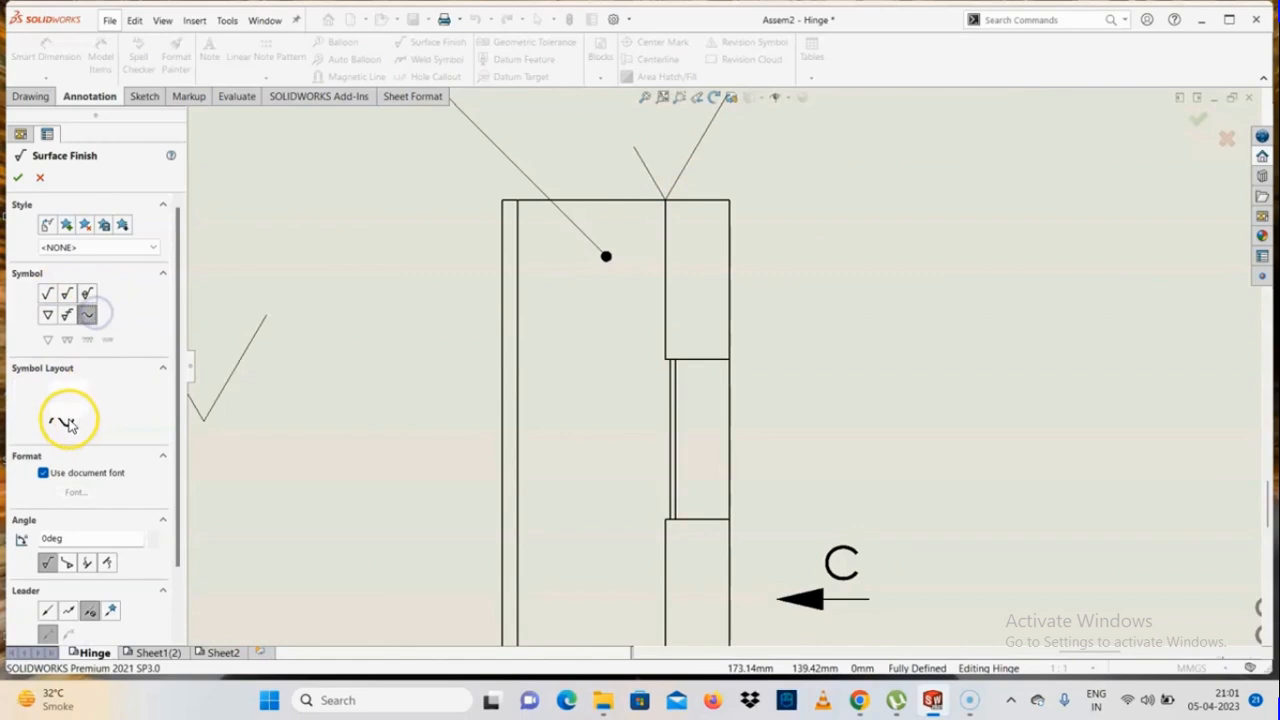
{"action": "scroll", "coordinate": [100, 440], "scroll_direction": "down", "scroll_amount": 2}
{"action": "scroll", "coordinate": [85, 484], "scroll_direction": "up", "scroll_amount": 2}
{"action": "left_click", "coordinate": [17, 178]}
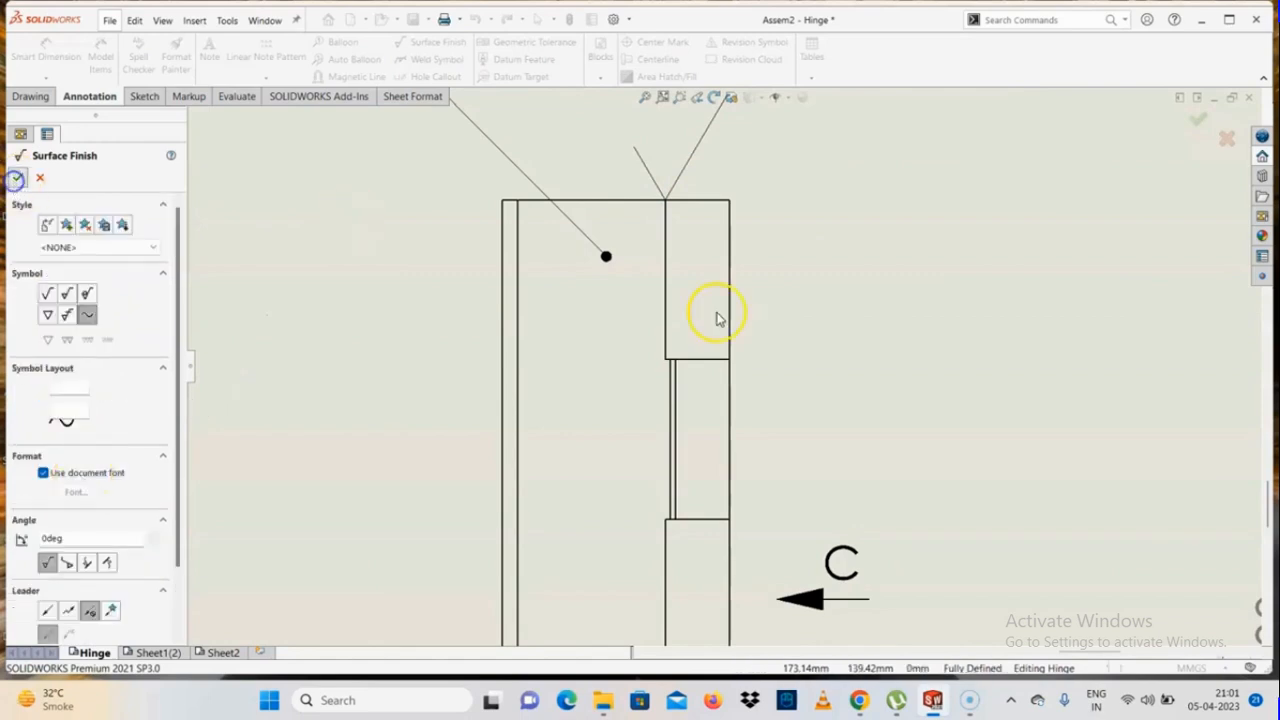
{"action": "scroll", "coordinate": [720, 300], "scroll_direction": "up", "scroll_amount": 3}
{"action": "scroll", "coordinate": [722, 320], "scroll_direction": "down", "scroll_amount": 2}
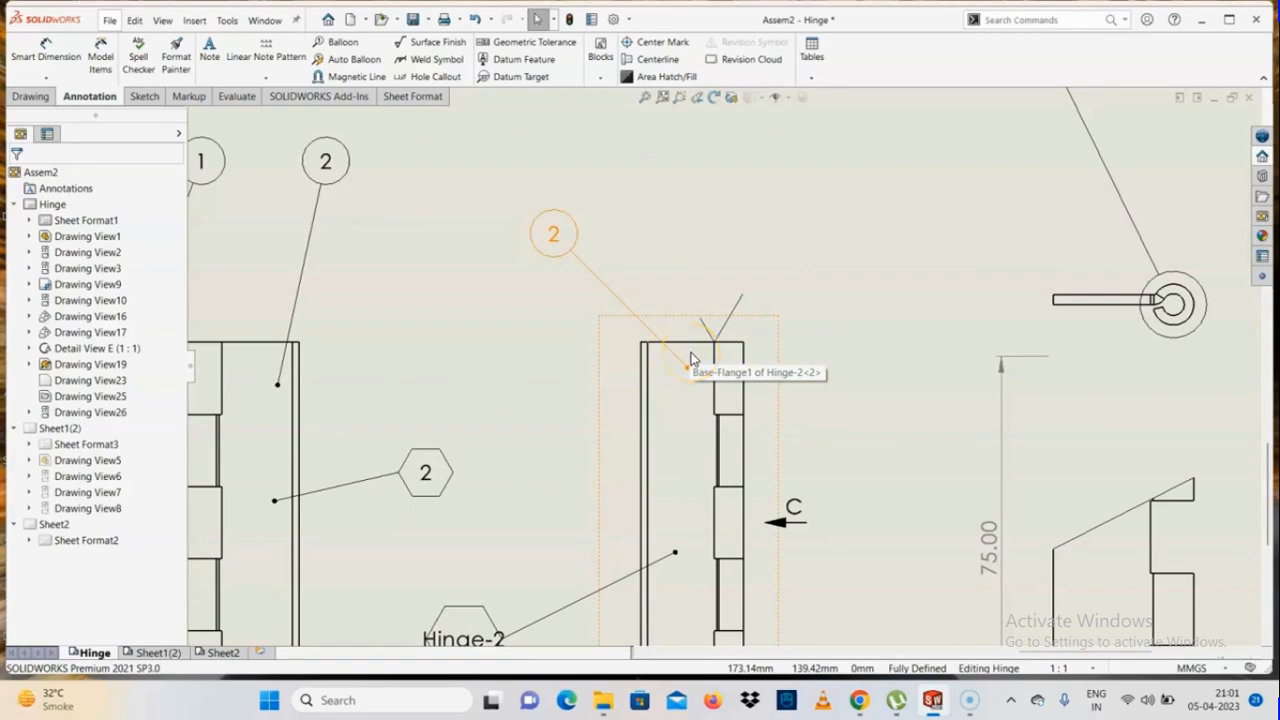
Attach a blank weld symbol to the top of the isometric view's knuckle, placing it above the view
{"action": "left_click", "coordinate": [422, 60]}
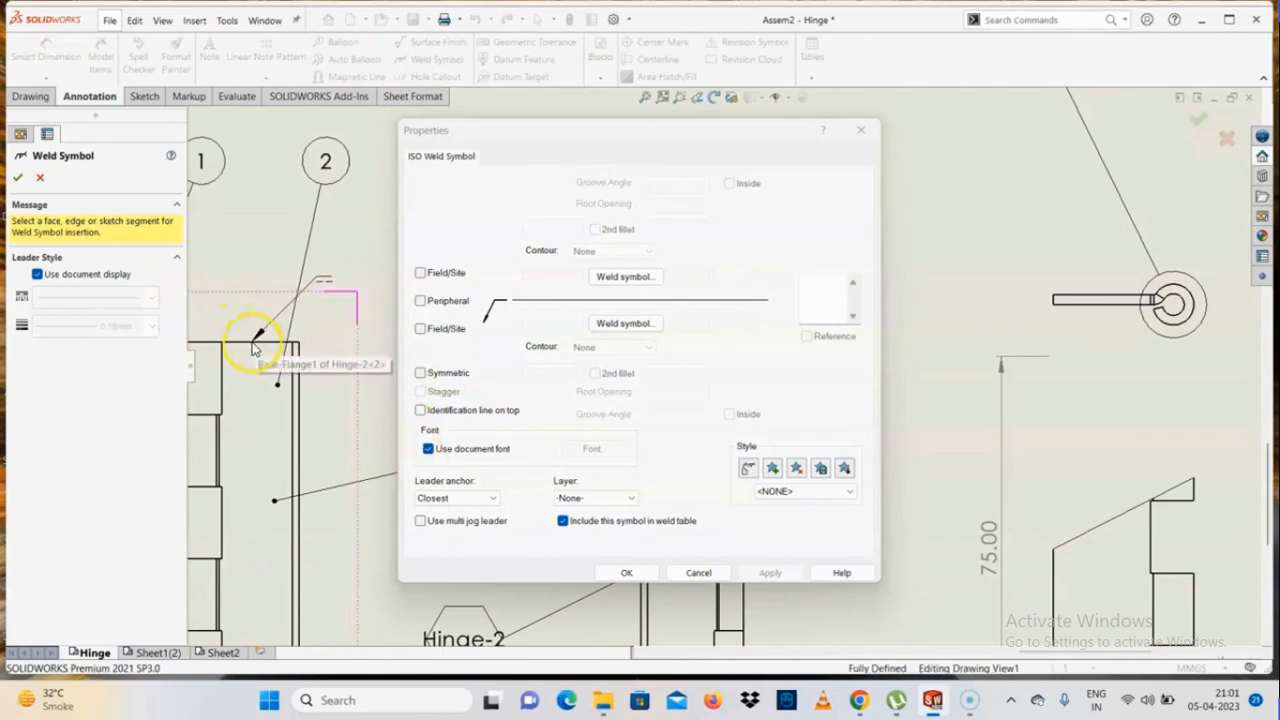
{"action": "scroll", "coordinate": [260, 351], "scroll_direction": "up", "scroll_amount": 4}
{"action": "scroll", "coordinate": [1072, 314], "scroll_direction": "down", "scroll_amount": 6}
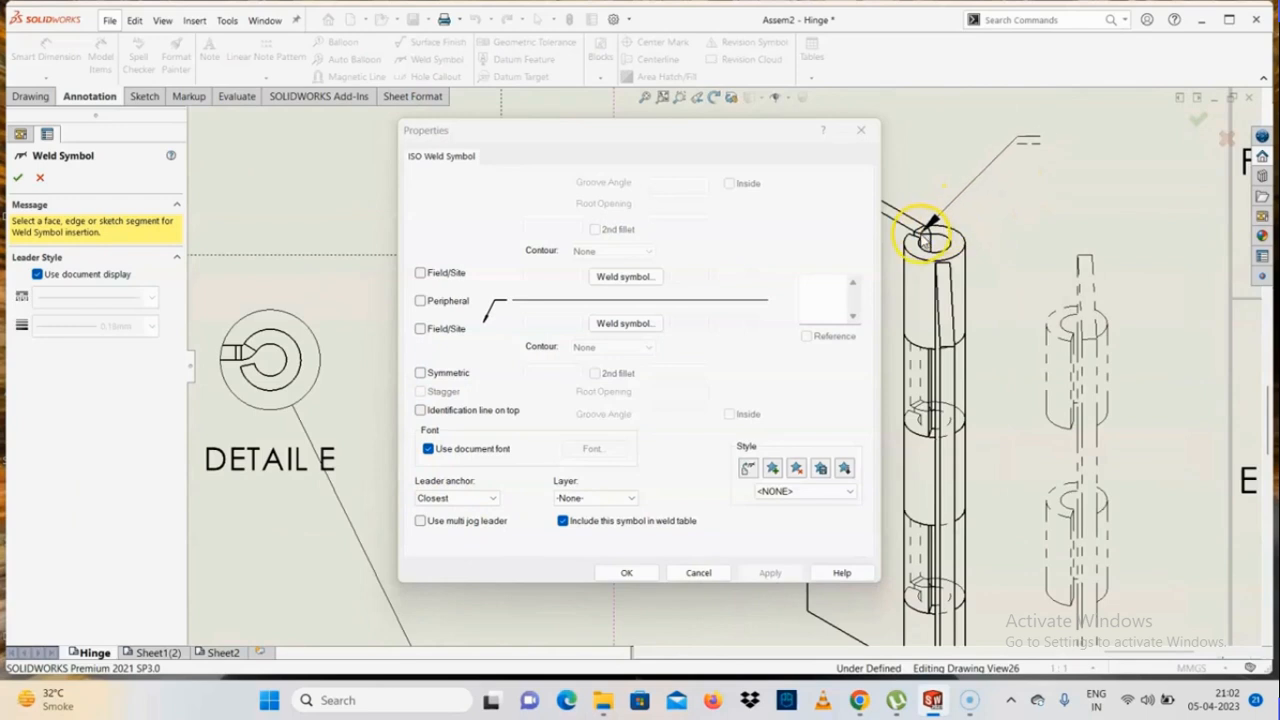
{"action": "left_click", "coordinate": [925, 222]}
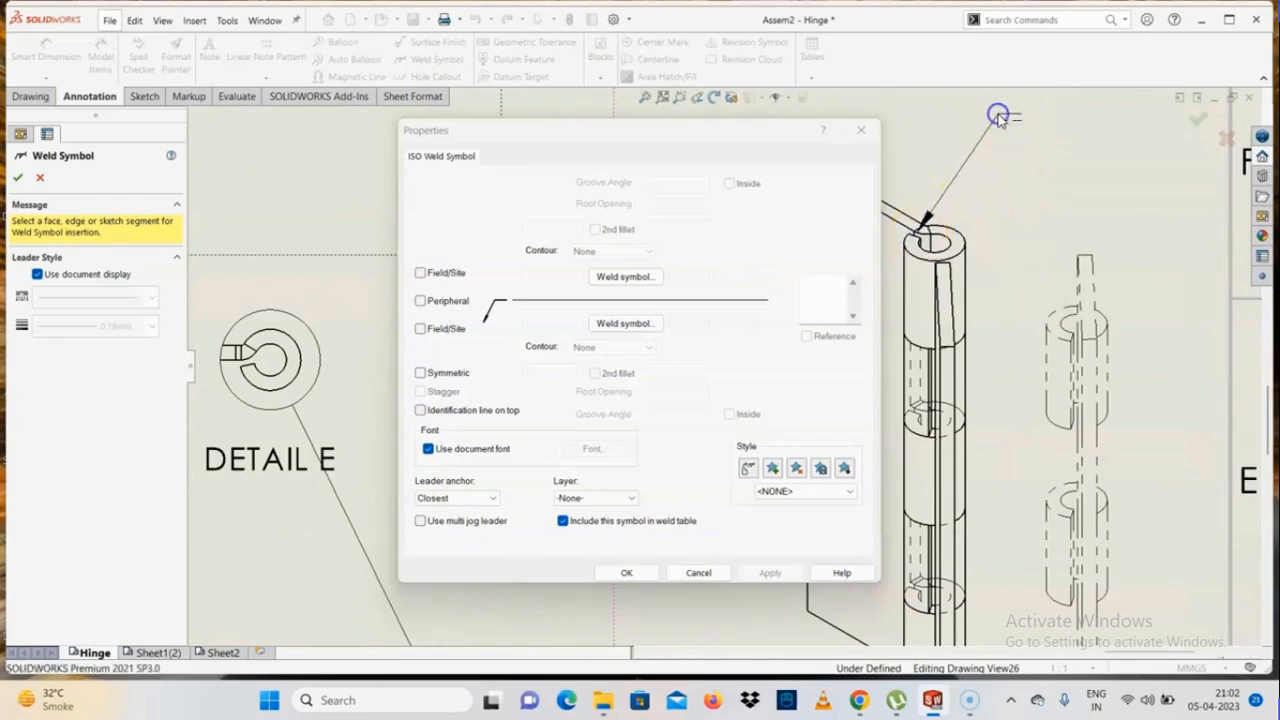
{"action": "left_click", "coordinate": [1001, 117]}
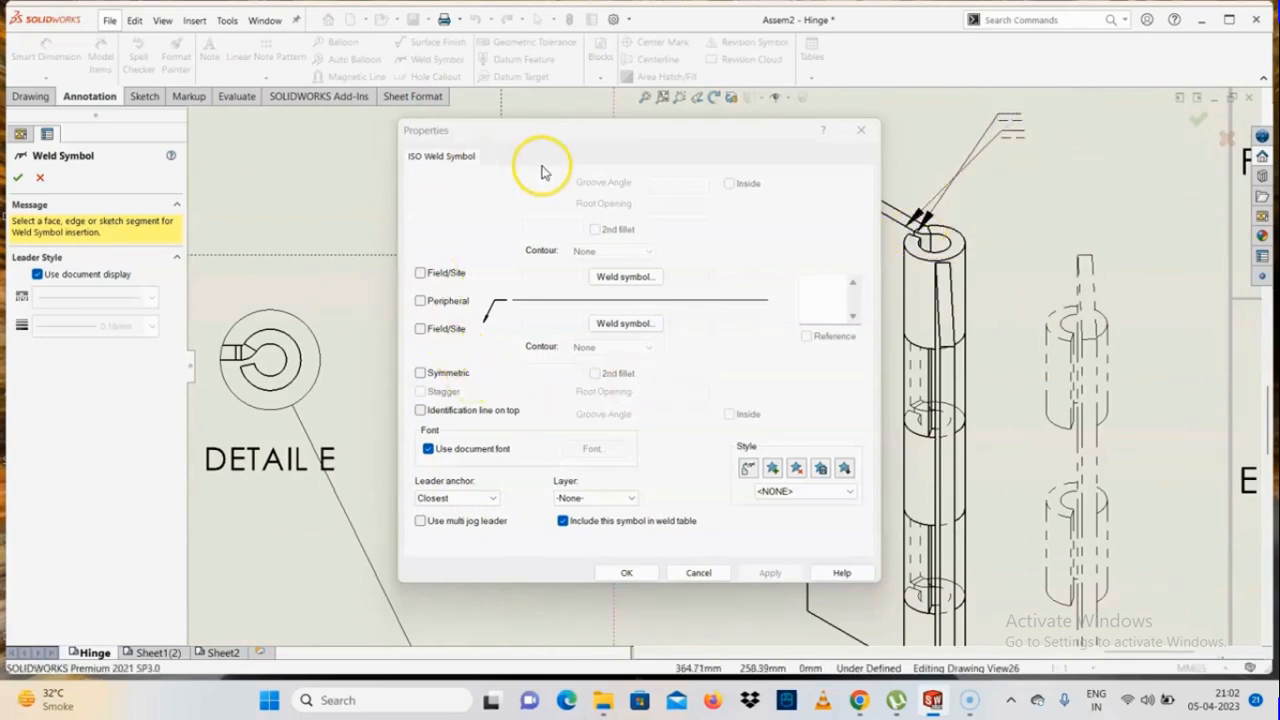
Choose the V-shaped ISO weld symbol for the lower side of the weld symbol's reference line
{"action": "left_click_drag", "start_coordinate": [589, 139], "coordinate": [460, 146]}
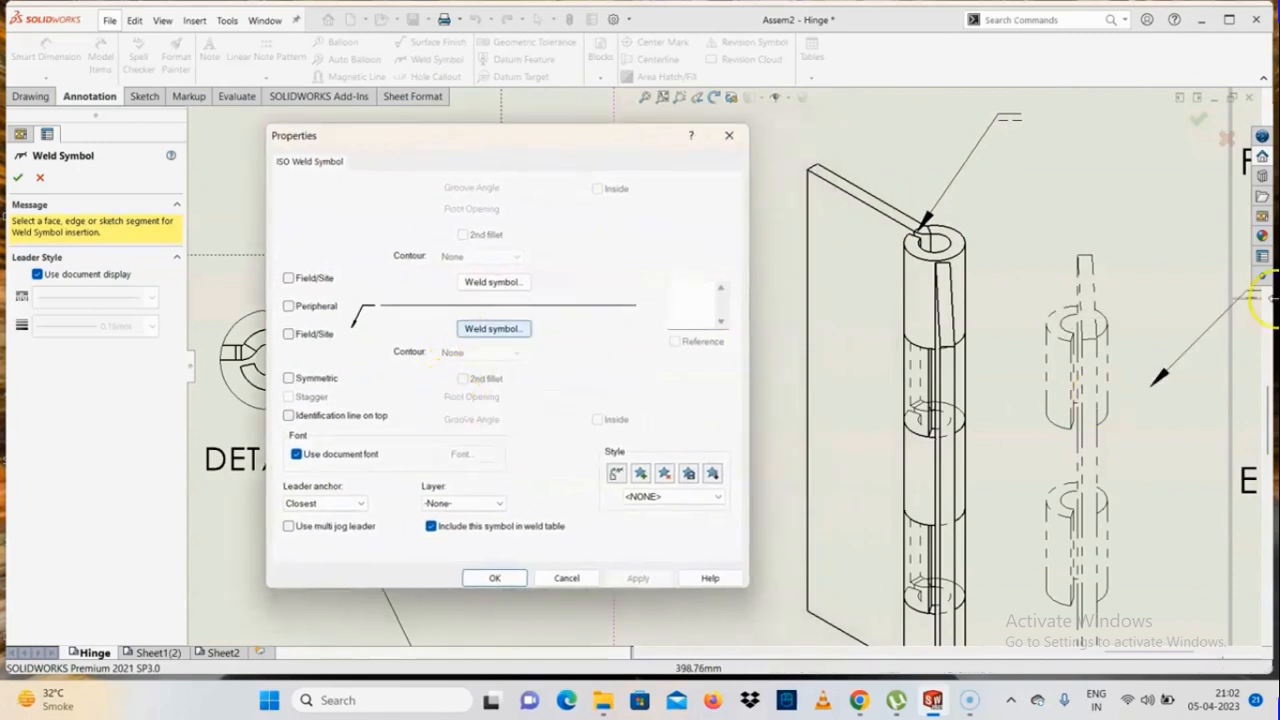
{"action": "left_click", "coordinate": [490, 329]}
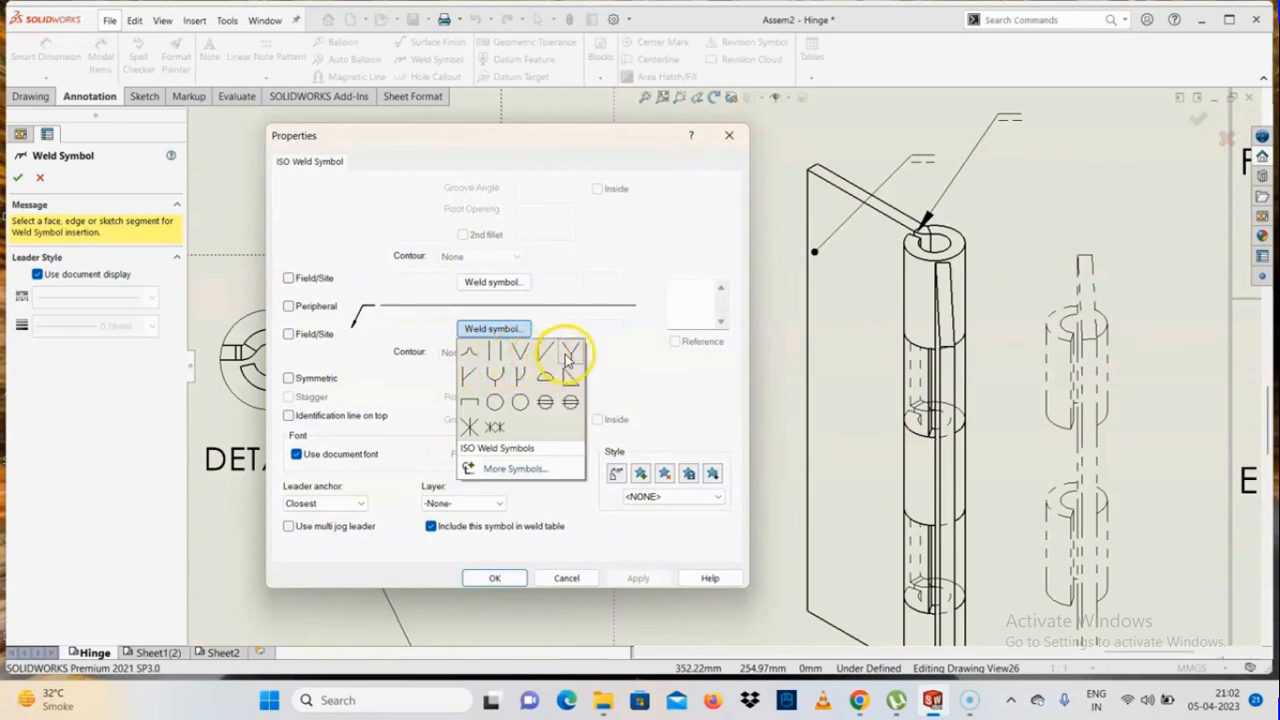
{"action": "left_click", "coordinate": [518, 354]}
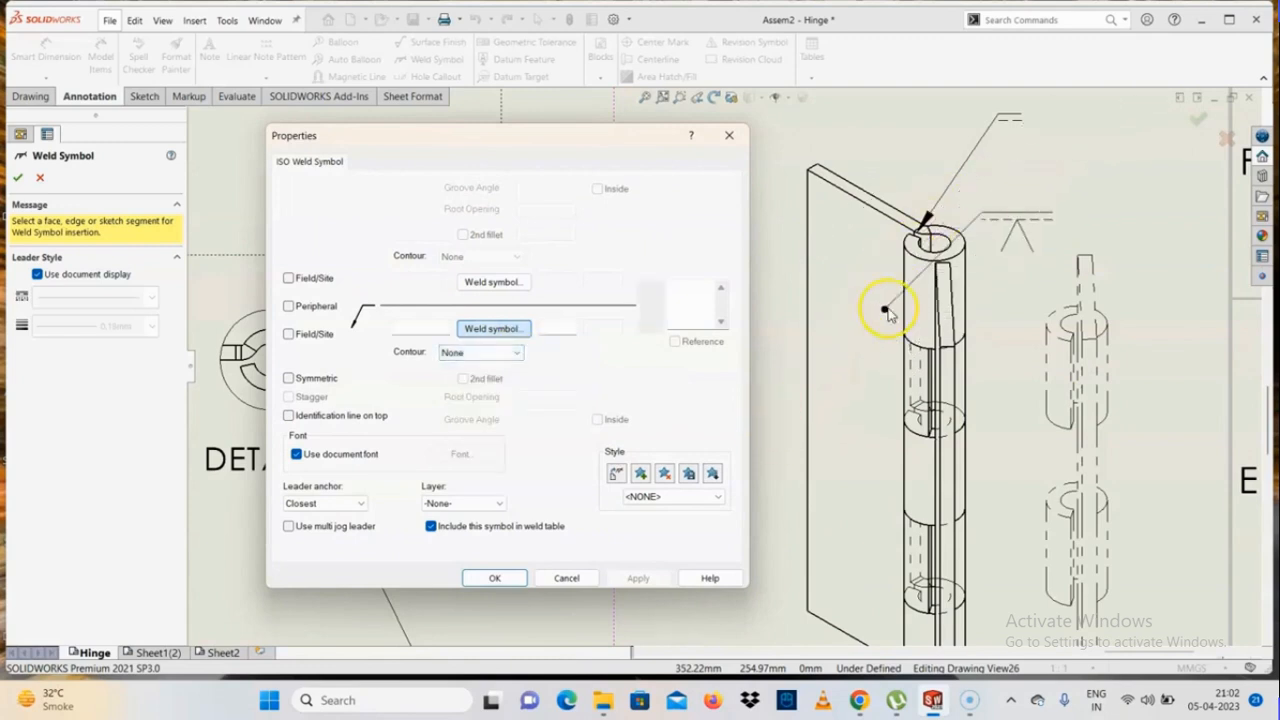
{"action": "scroll", "coordinate": [967, 314], "scroll_direction": "up", "scroll_amount": 4}
{"action": "scroll", "coordinate": [971, 276], "scroll_direction": "down", "scroll_amount": 2}
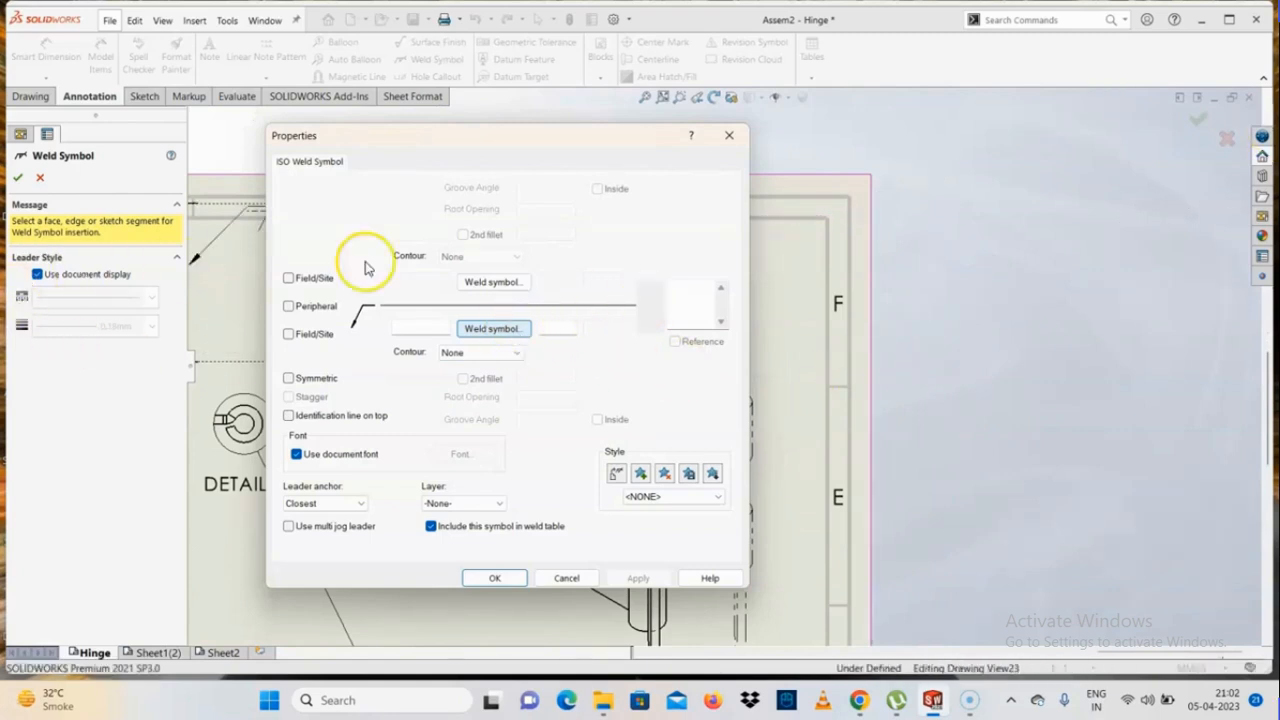
Turn on Peripheral, the lower Field/Site flag and Symmetric for the next weld symbol
{"action": "left_click", "coordinate": [289, 279]}
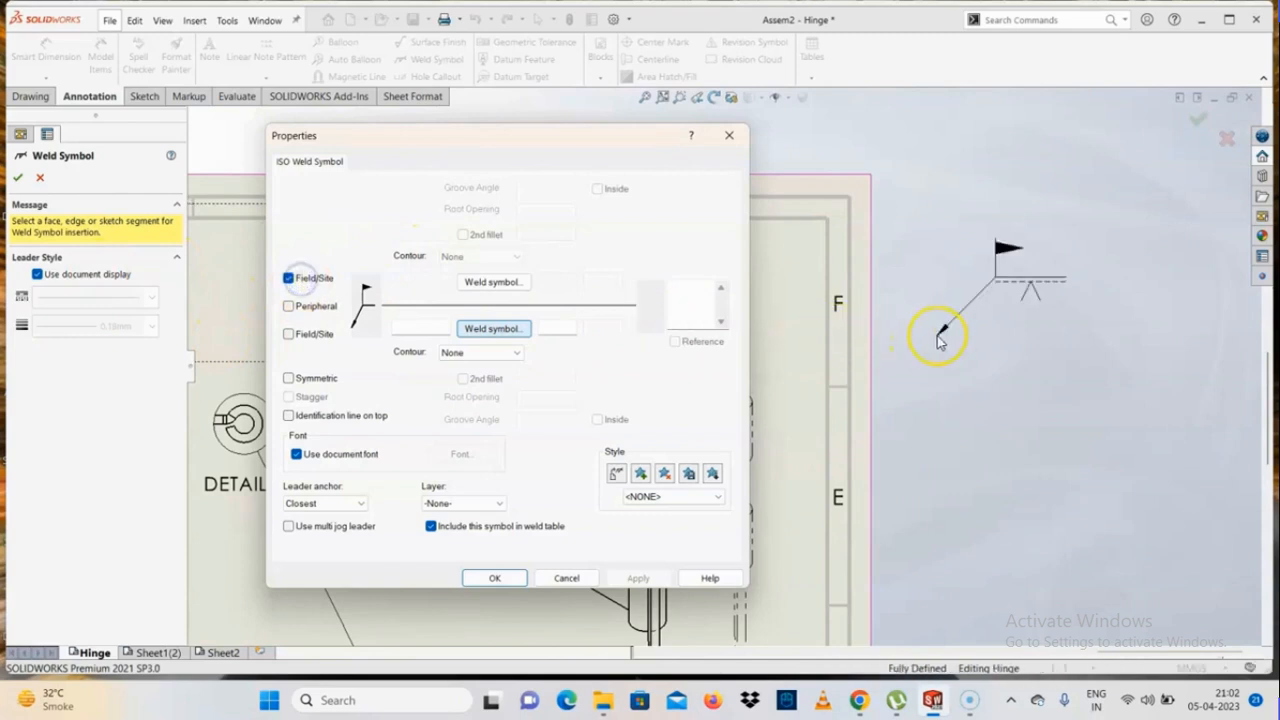
{"action": "left_click", "coordinate": [312, 308]}
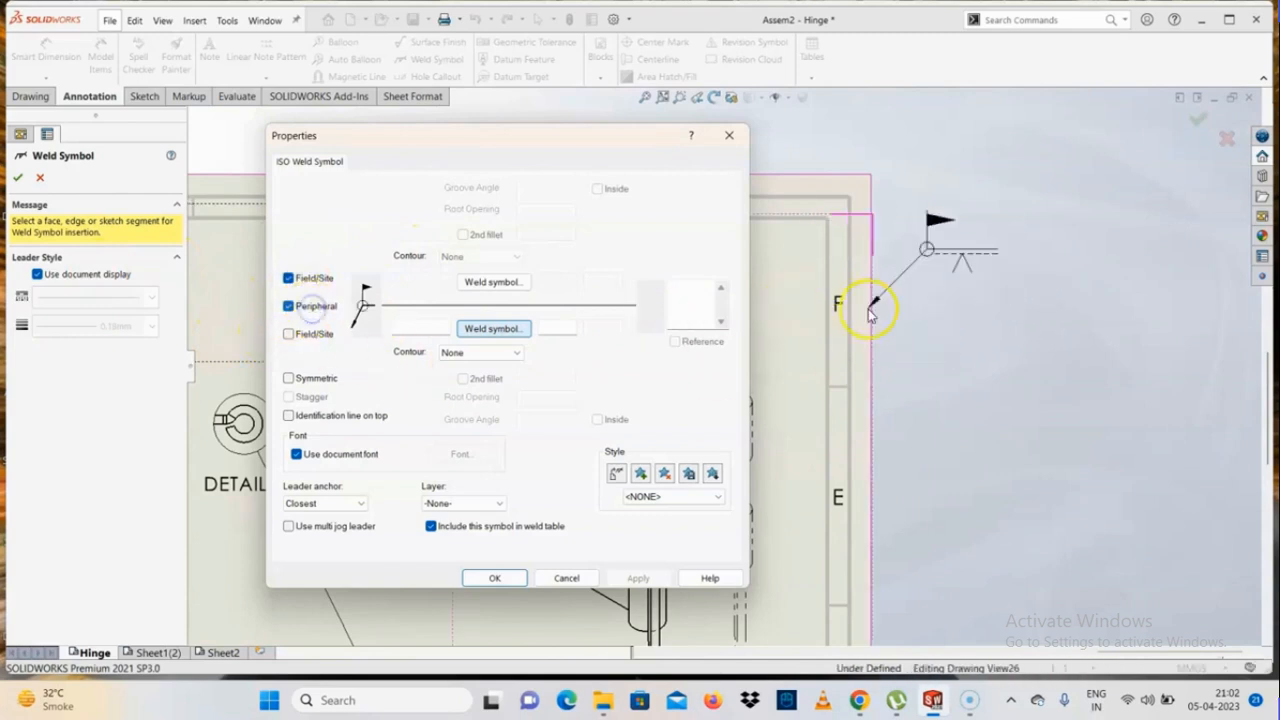
{"action": "left_click", "coordinate": [311, 334]}
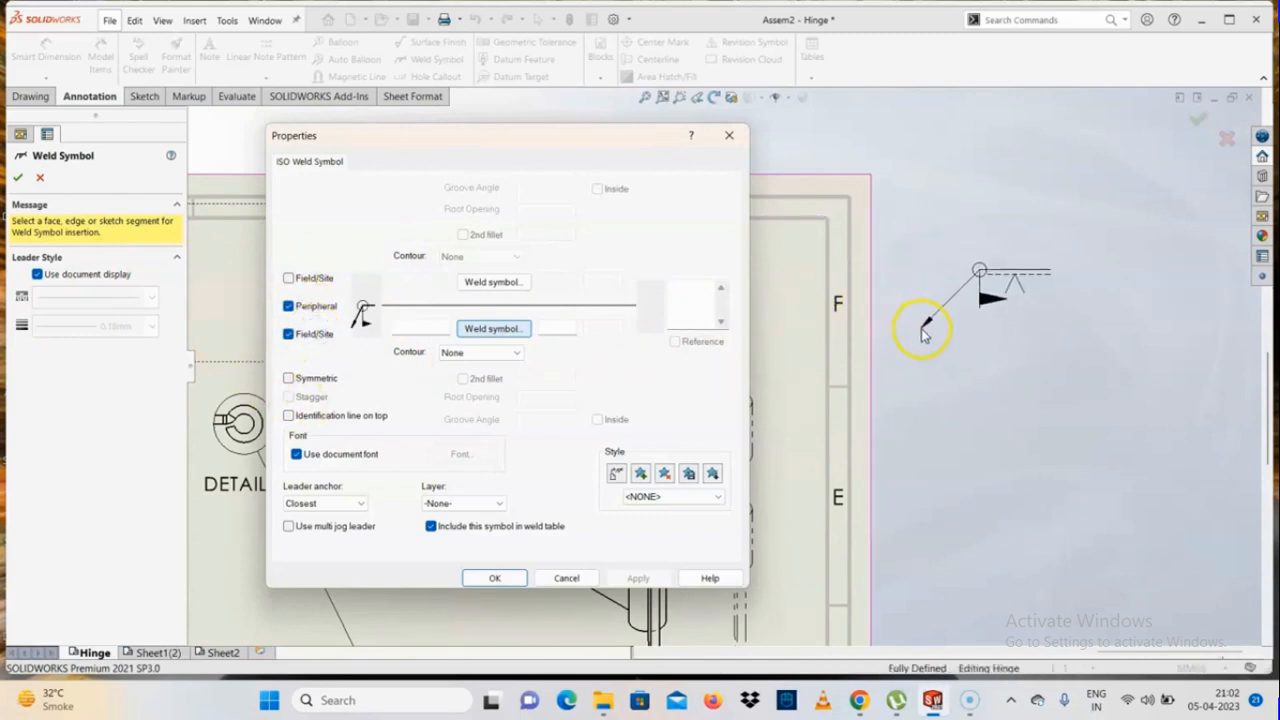
{"action": "left_click", "coordinate": [314, 378]}
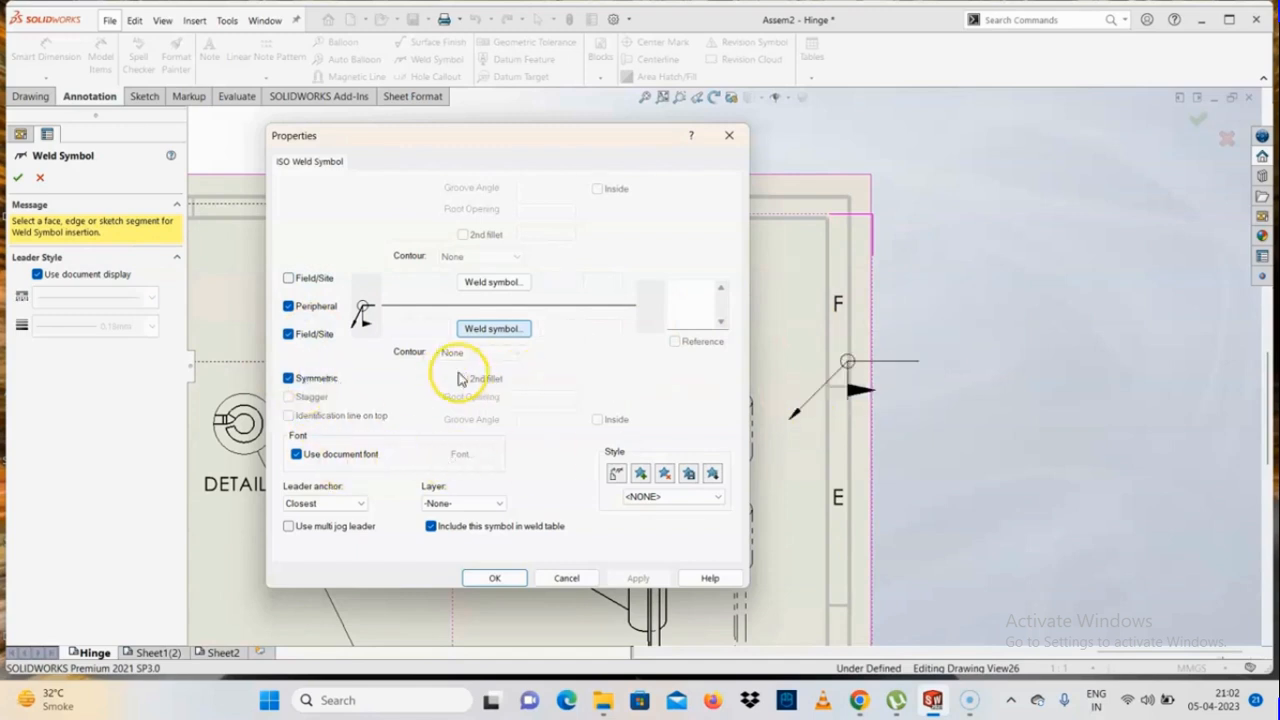
Set the upper side to the raised-edge butt weld symbol and place the weld symbol outside the sheet, beside the isometric view
{"action": "left_click", "coordinate": [492, 282]}
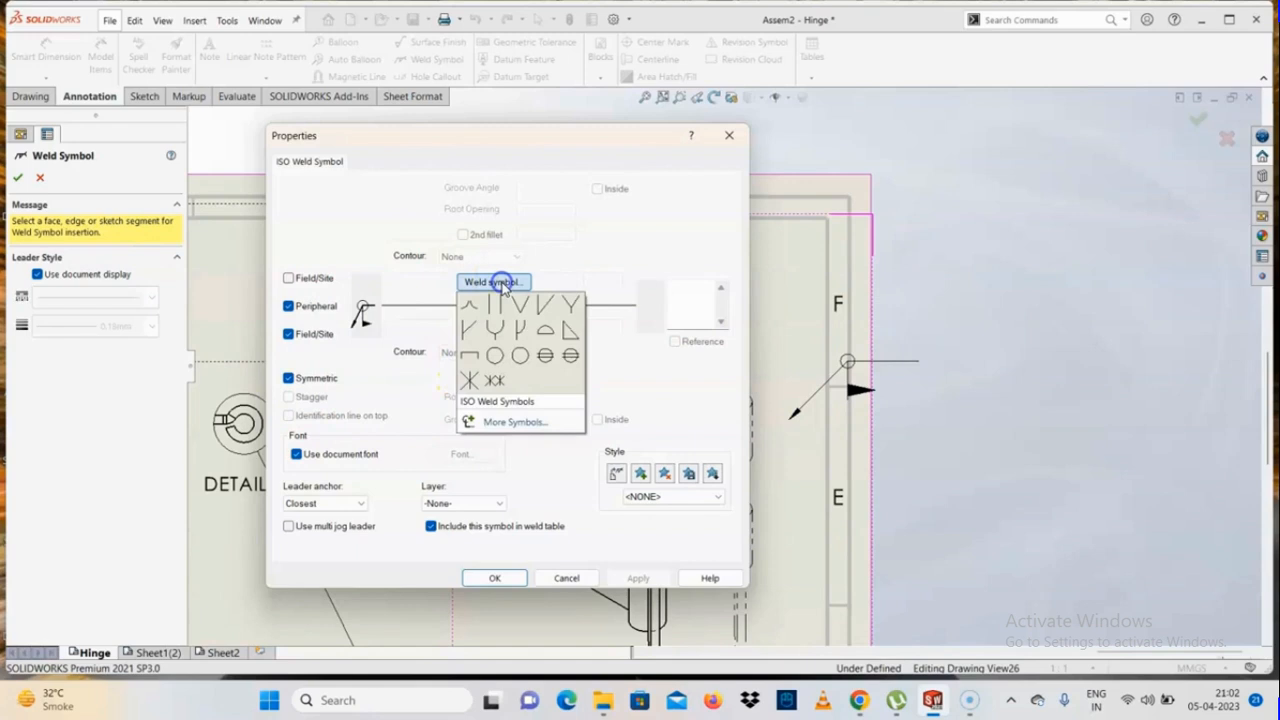
{"action": "left_click", "coordinate": [474, 314]}
{"action": "left_click", "coordinate": [937, 352]}
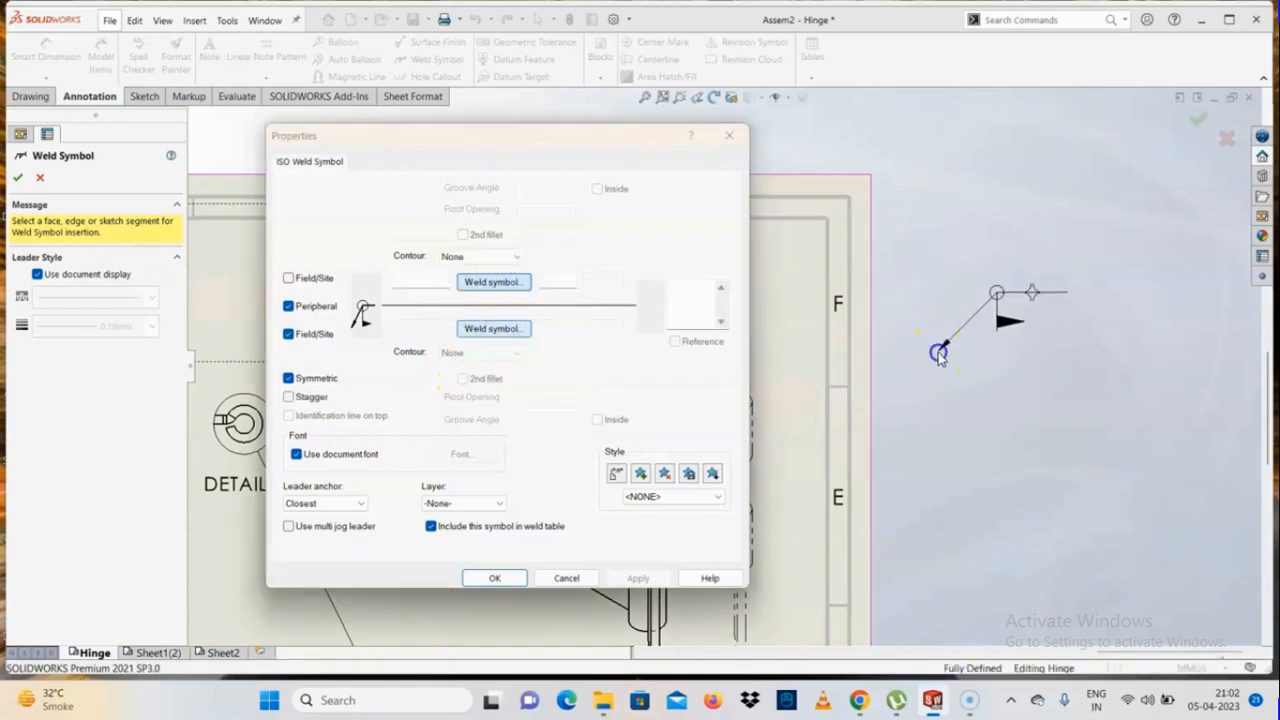
{"action": "left_click", "coordinate": [997, 292]}
{"action": "left_click", "coordinate": [518, 329]}
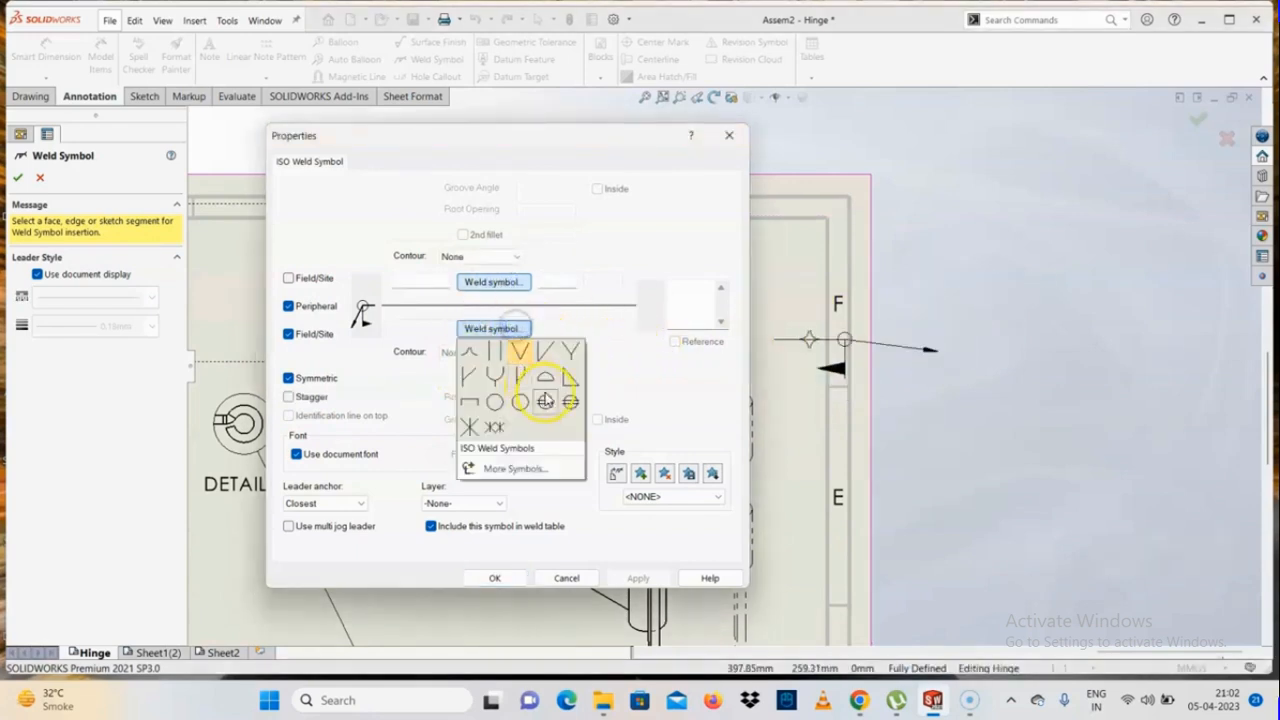
{"action": "left_click", "coordinate": [532, 357]}
{"action": "left_click", "coordinate": [981, 303]}
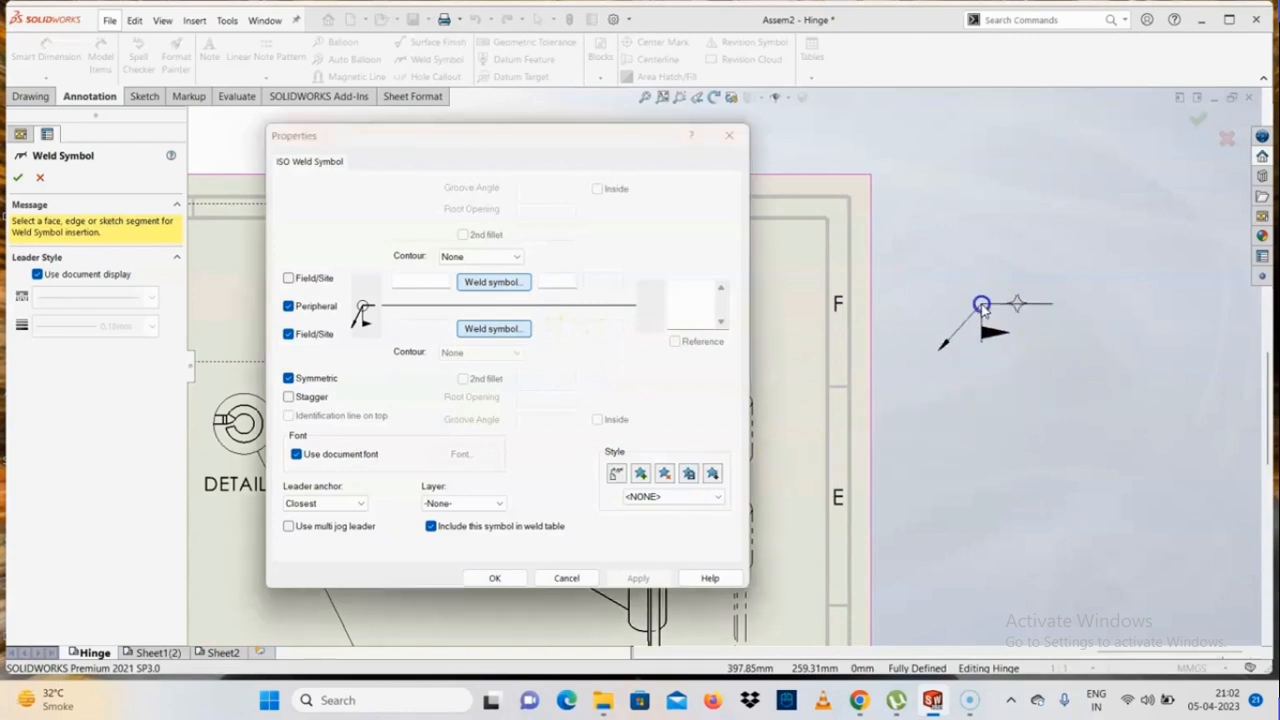
{"action": "left_click", "coordinate": [494, 578]}
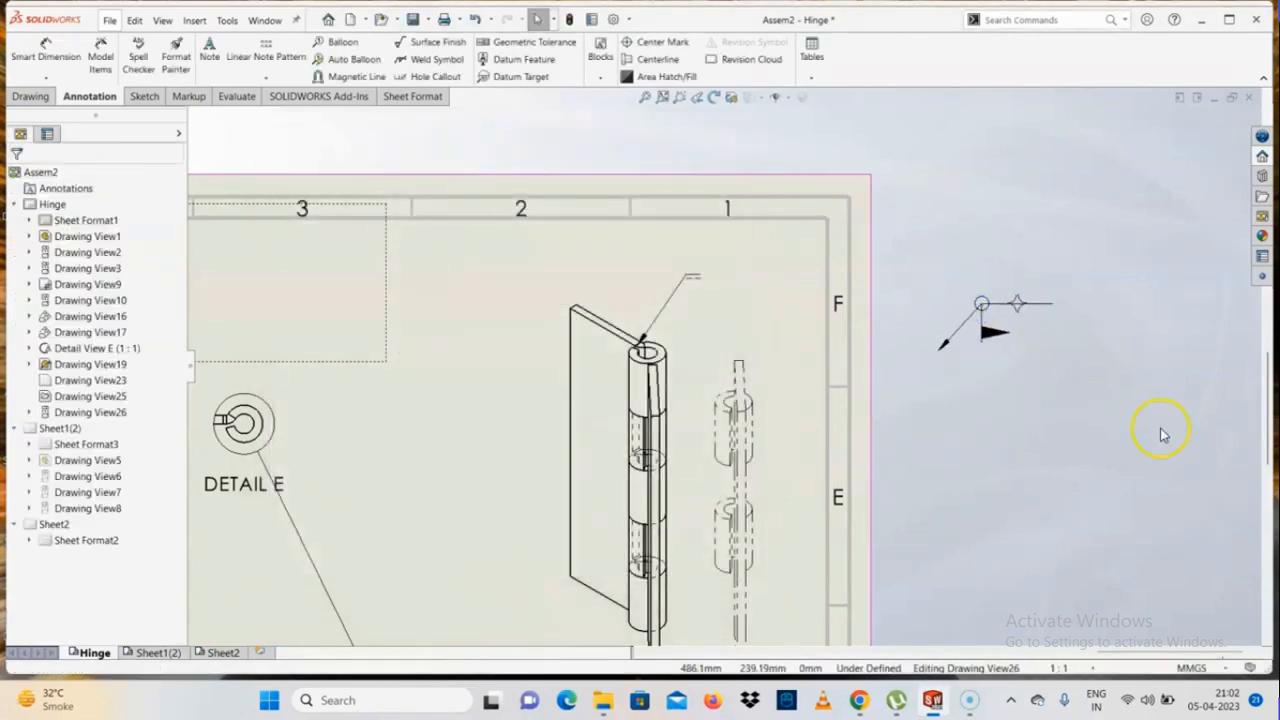
Open the hinge assembly from the front view and open its Hinge-1 leaf as a part
{"action": "scroll", "coordinate": [914, 457], "scroll_direction": "up", "scroll_amount": 5}
{"action": "scroll", "coordinate": [822, 470], "scroll_direction": "down", "scroll_amount": 3}
{"action": "scroll", "coordinate": [680, 417], "scroll_direction": "up", "scroll_amount": 4}
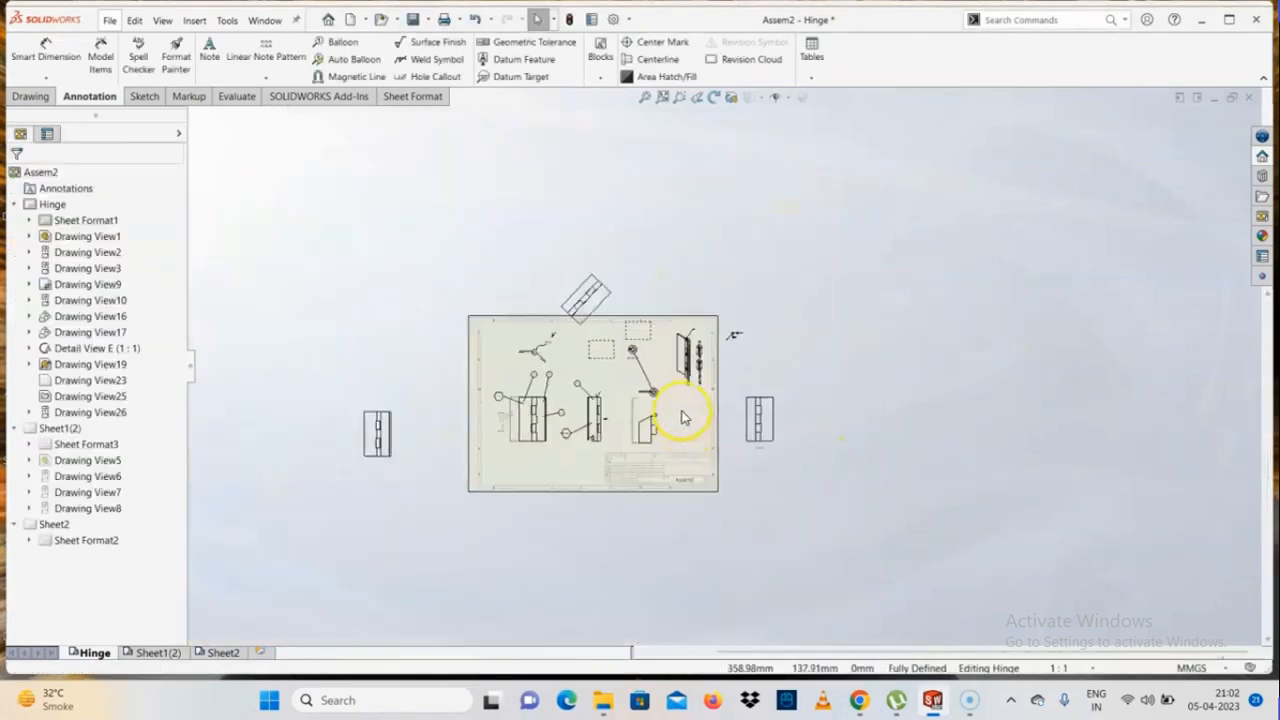
{"action": "scroll", "coordinate": [686, 414], "scroll_direction": "down", "scroll_amount": 2}
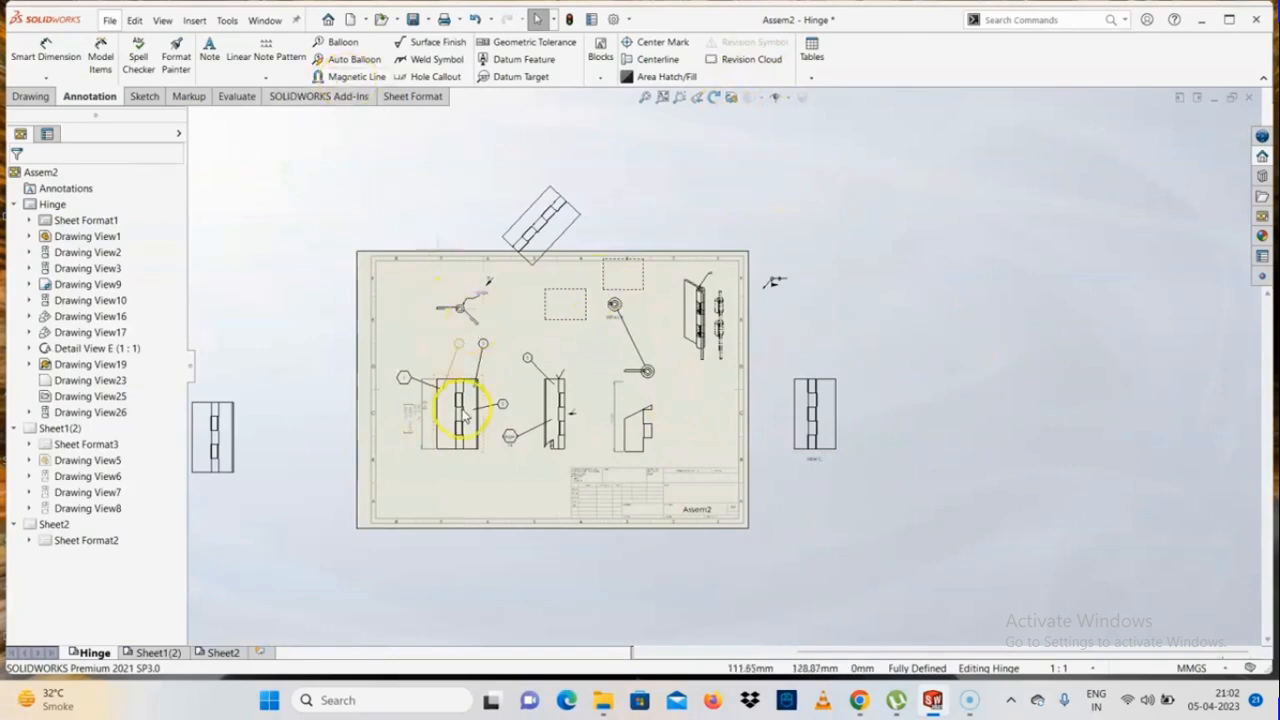
{"action": "scroll", "coordinate": [440, 390], "scroll_direction": "down", "scroll_amount": 2}
{"action": "left_click", "coordinate": [506, 471]}
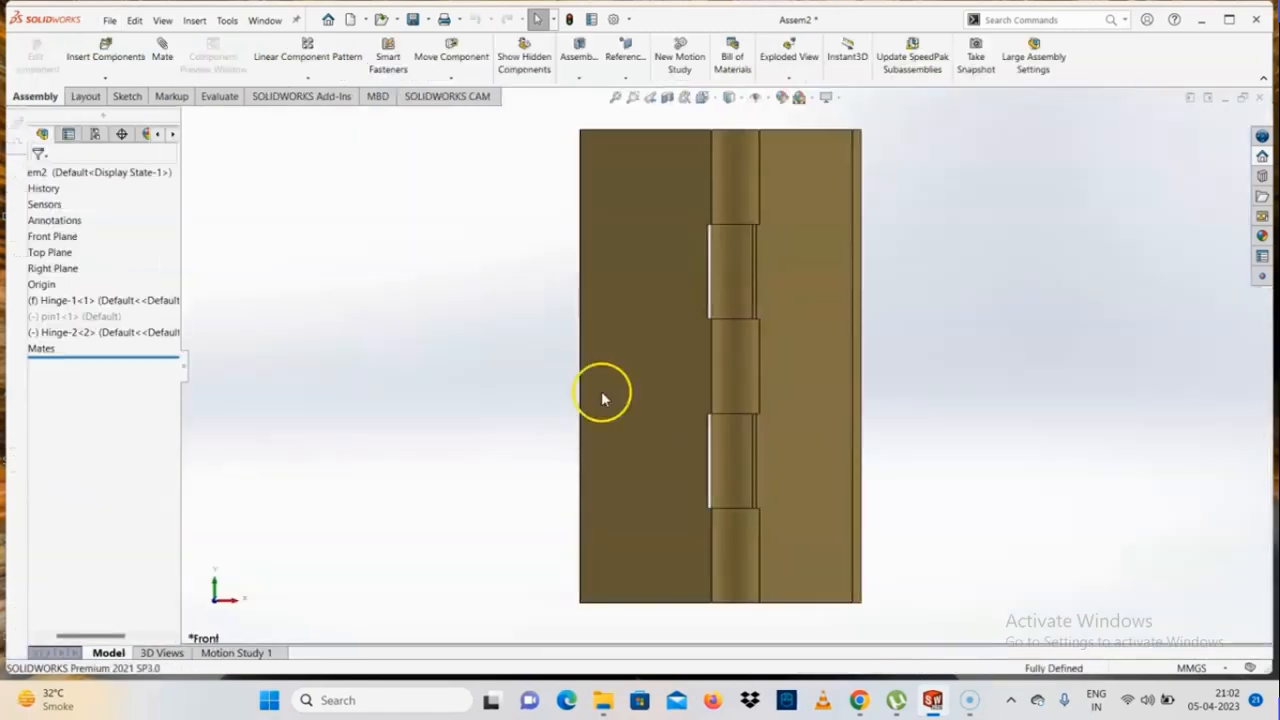
{"action": "left_click", "coordinate": [646, 341]}
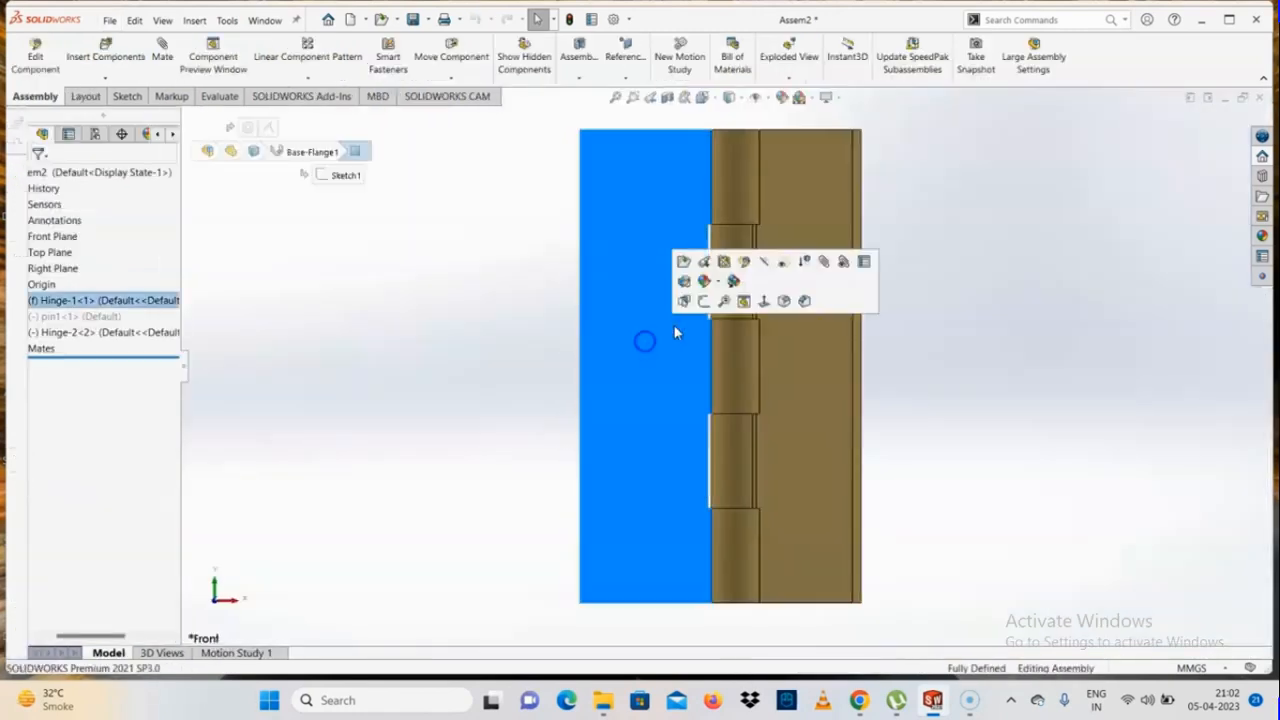
{"action": "left_click", "coordinate": [707, 262]}
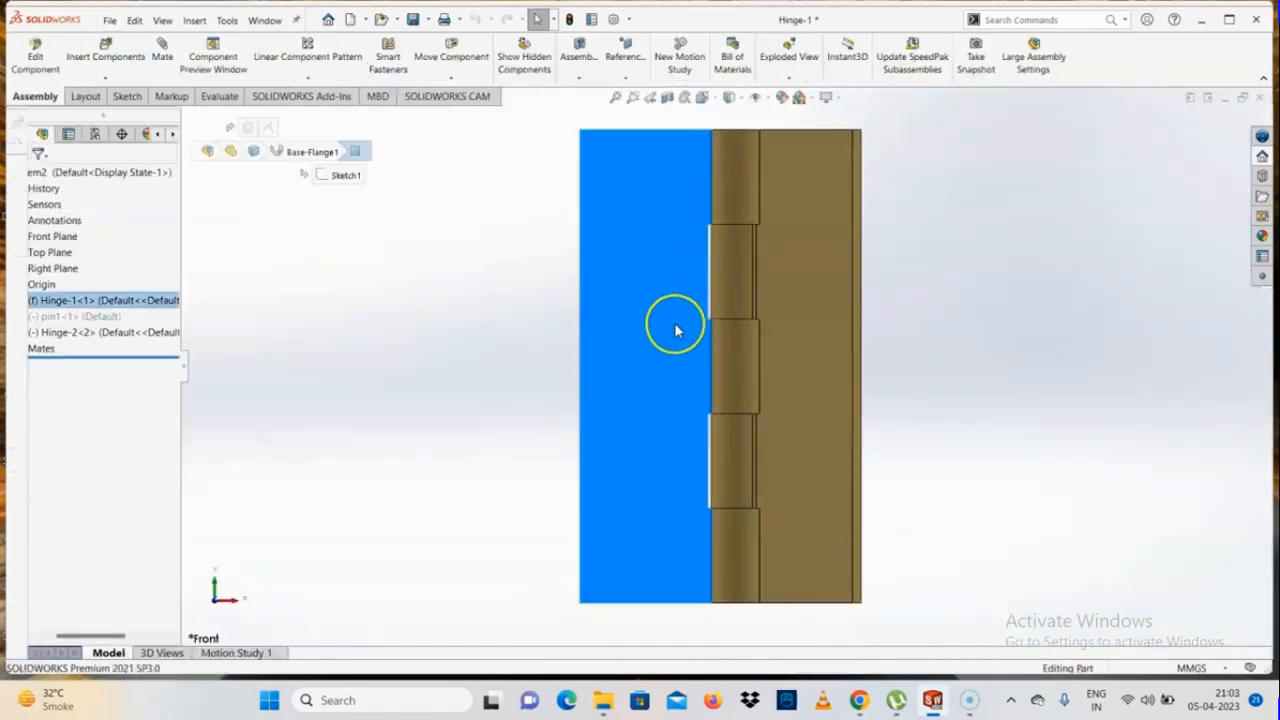
Start a sketch on the Hinge-1 leaf's flat face and draw a circle about 2.7 mm in diameter near mid-height
{"action": "left_click", "coordinate": [721, 318]}
{"action": "left_click", "coordinate": [781, 278]}
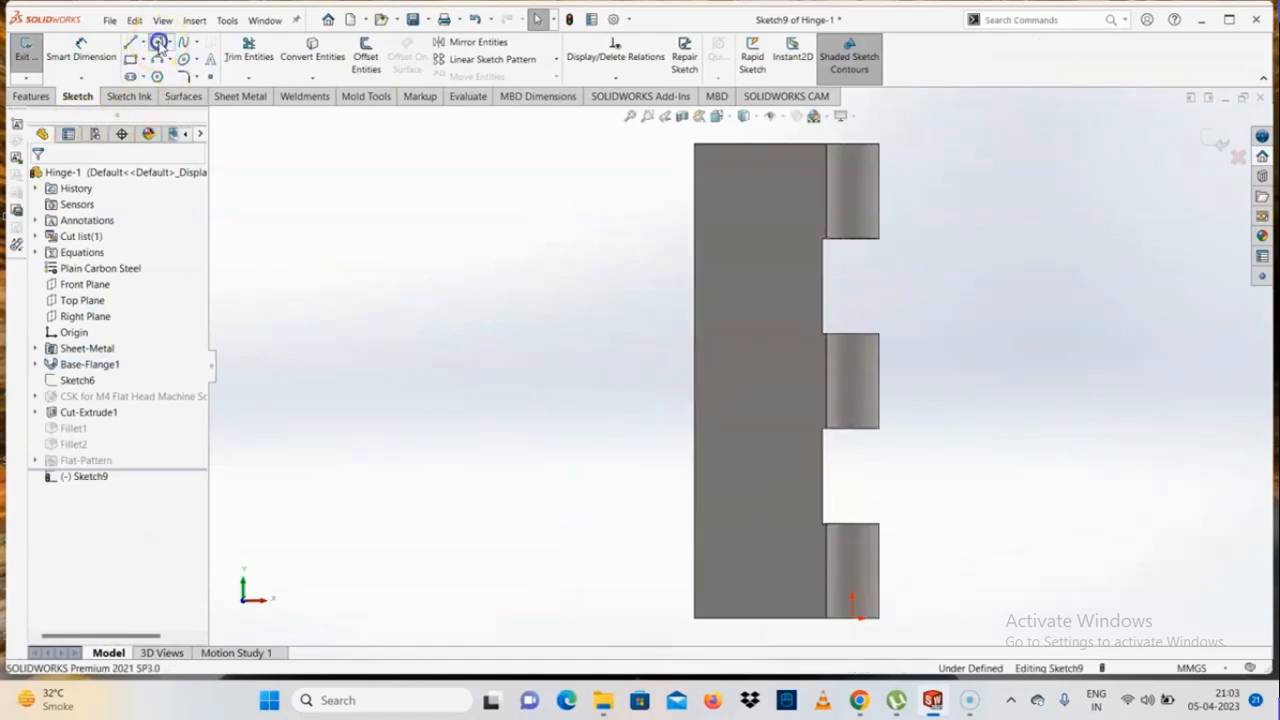
{"action": "left_click", "coordinate": [157, 42]}
{"action": "left_click", "coordinate": [741, 348]}
{"action": "right_click", "coordinate": [746, 356]}
{"action": "left_click", "coordinate": [777, 366]}
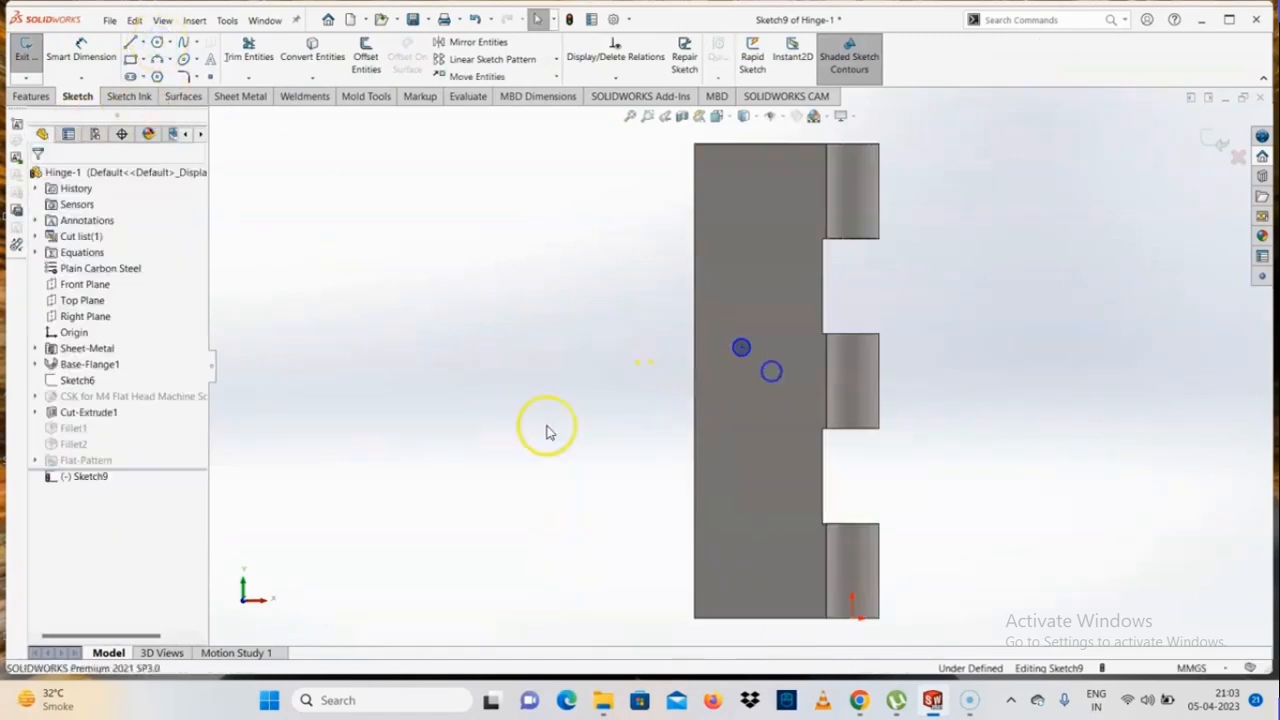
Dimension the circle's diameter as 10 mm
{"action": "right_click_drag", "start_coordinate": [564, 325], "coordinate": [564, 280]}
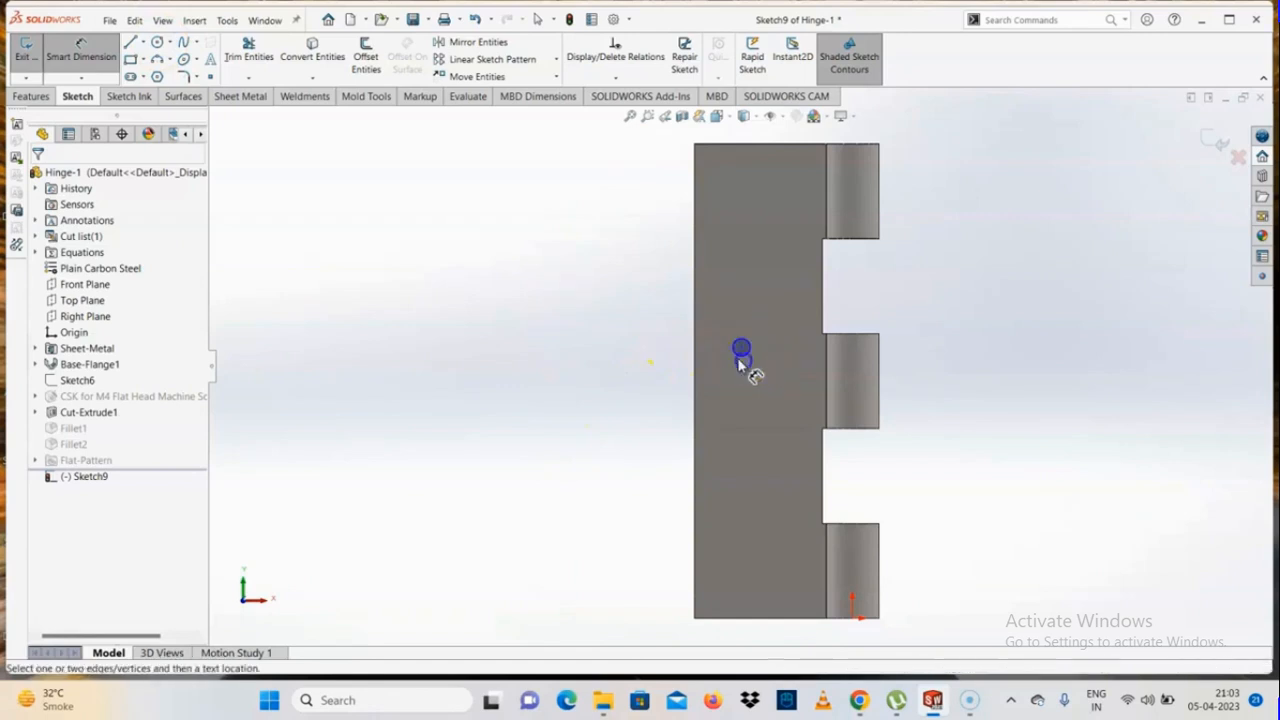
{"action": "left_click", "coordinate": [741, 348]}
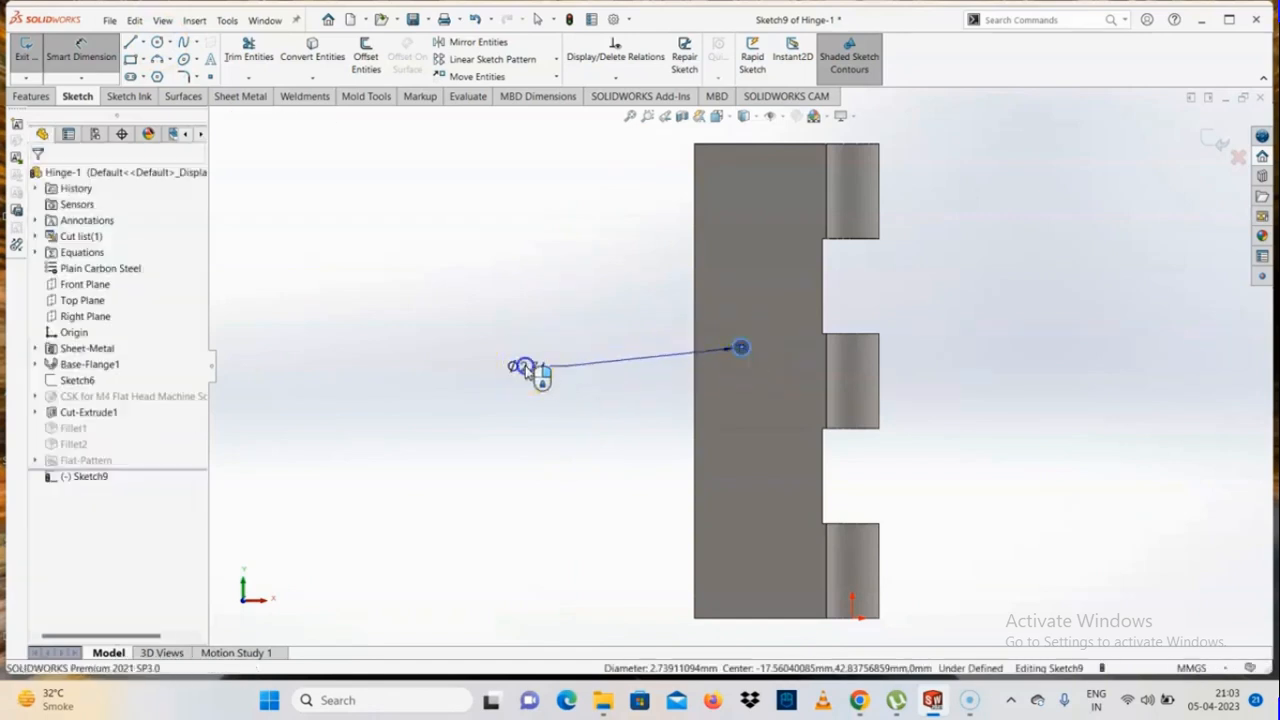
{"action": "left_click", "coordinate": [527, 368]}
{"action": "type", "text": "10"}
{"action": "key", "text": "Return"}
Dimension the circle's centre 10 mm from the leaf's outer vertical edge
{"action": "scroll", "coordinate": [784, 384], "scroll_direction": "down", "scroll_amount": 4}
{"action": "left_click", "coordinate": [784, 386]}
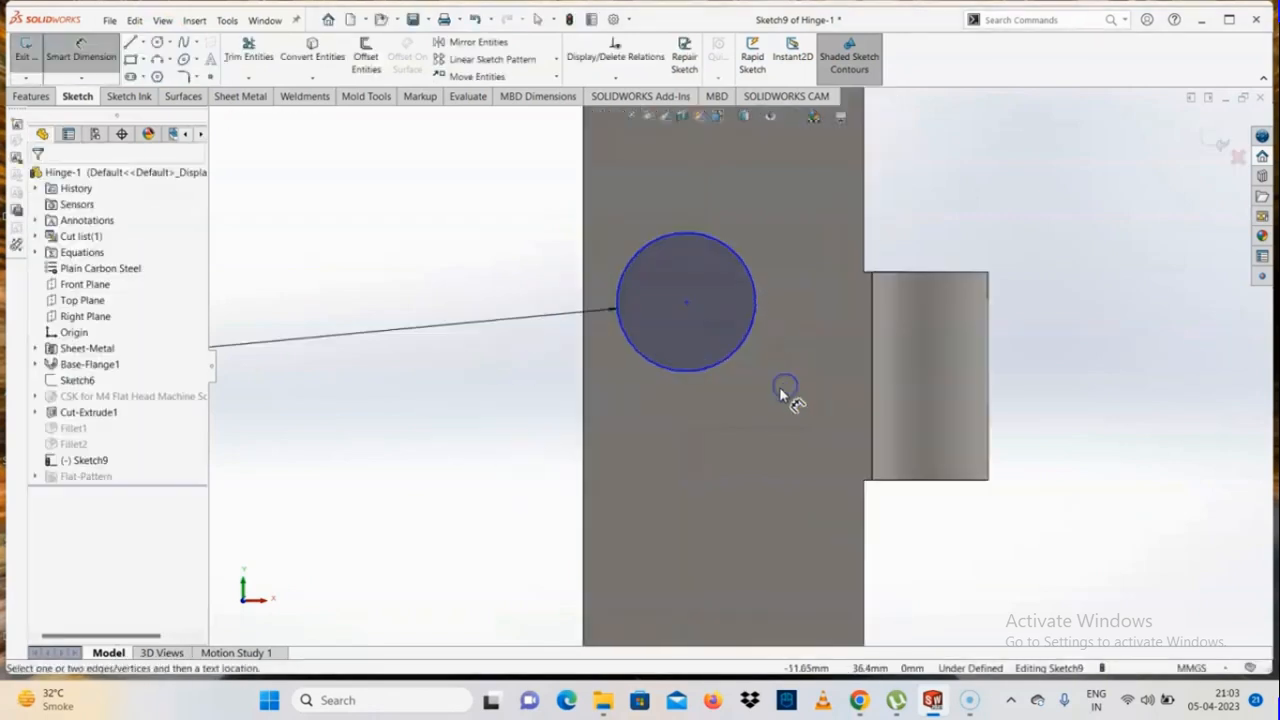
{"action": "left_click", "coordinate": [685, 303]}
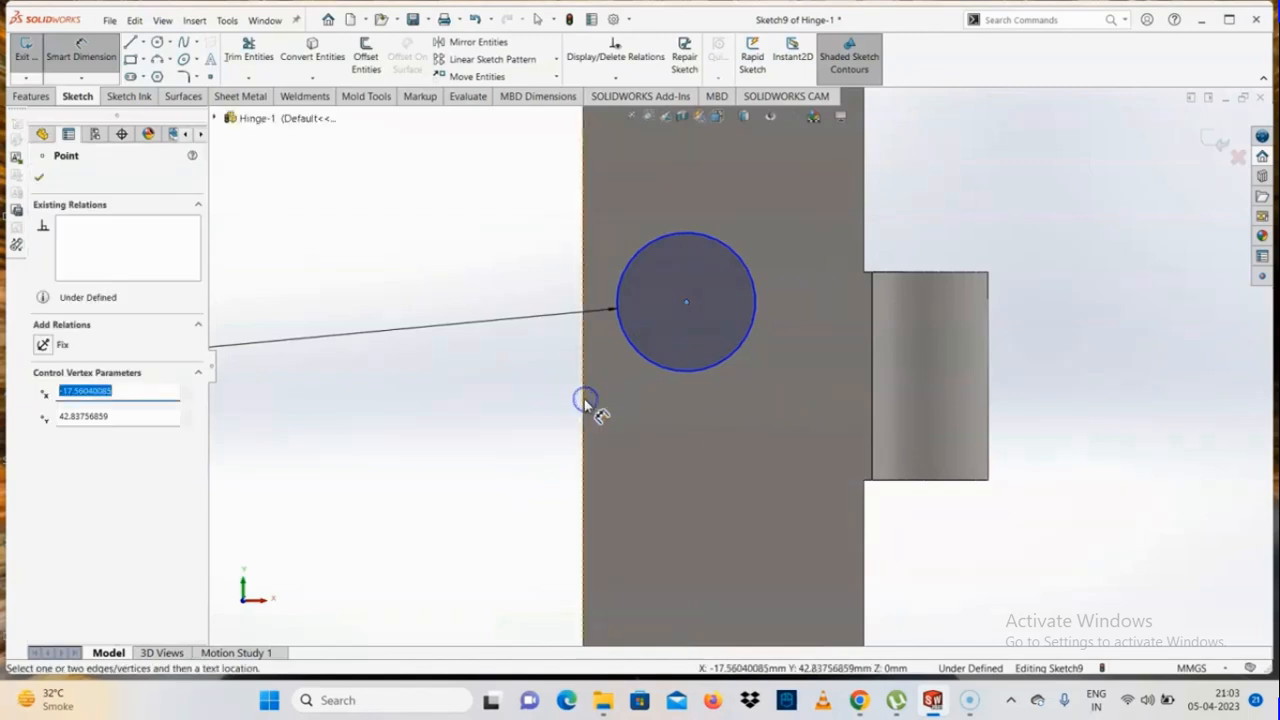
{"action": "left_click", "coordinate": [585, 405]}
{"action": "left_click", "coordinate": [628, 425]}
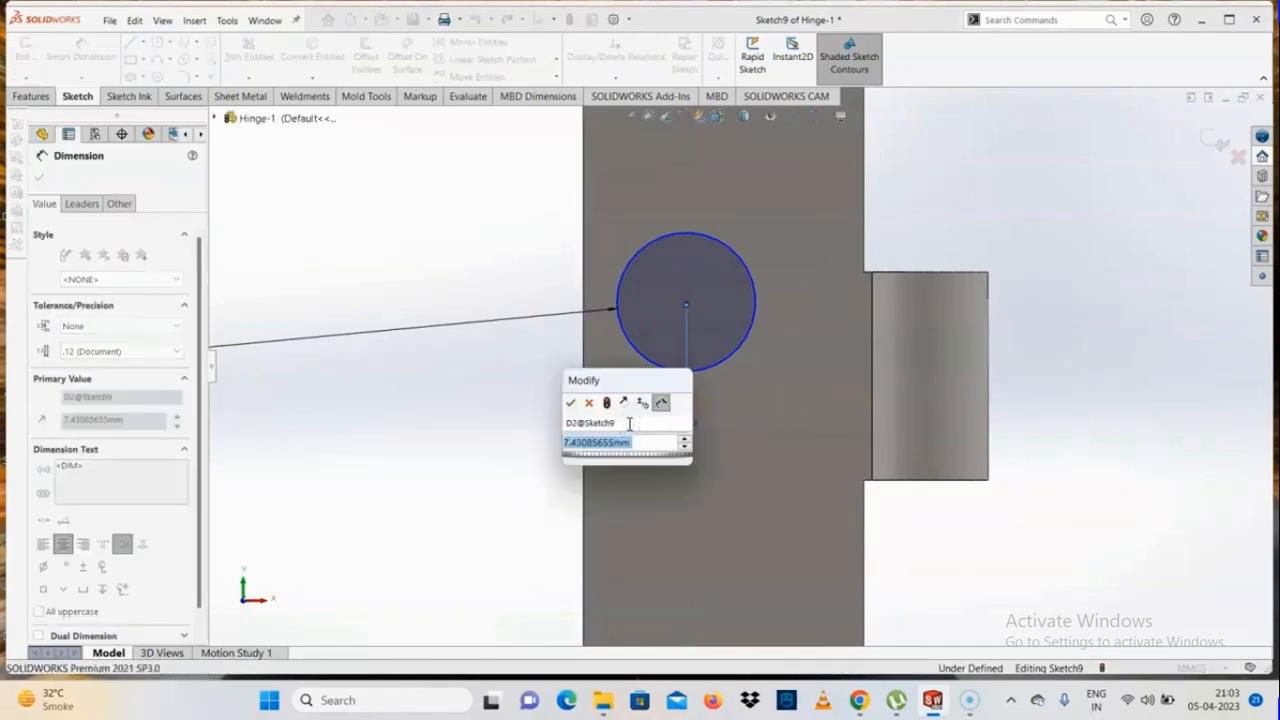
{"action": "type", "text": "10"}
{"action": "key", "text": "Return"}
{"action": "left_click", "coordinate": [463, 523]}
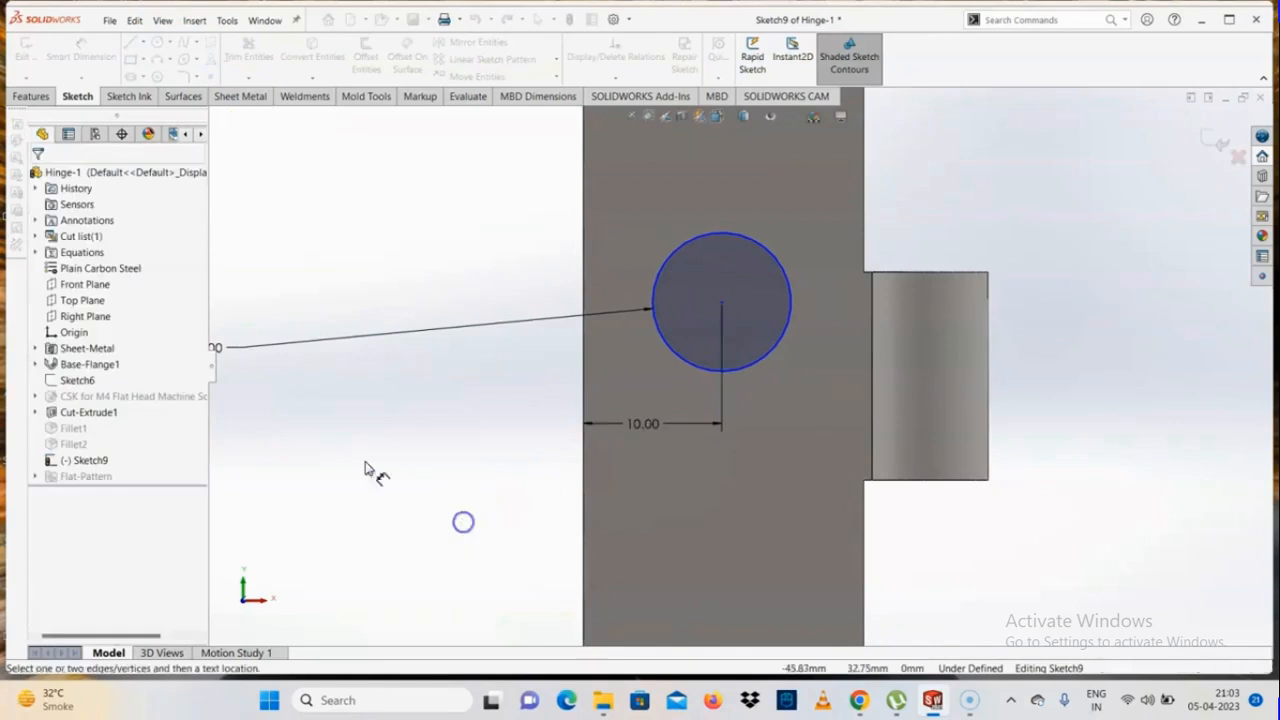
Cut the sketched circle through the Hinge-1 leaf with an Extruded Cut using the Through All - Both end condition
{"action": "left_click", "coordinate": [30, 96]}
{"action": "left_click", "coordinate": [229, 57]}
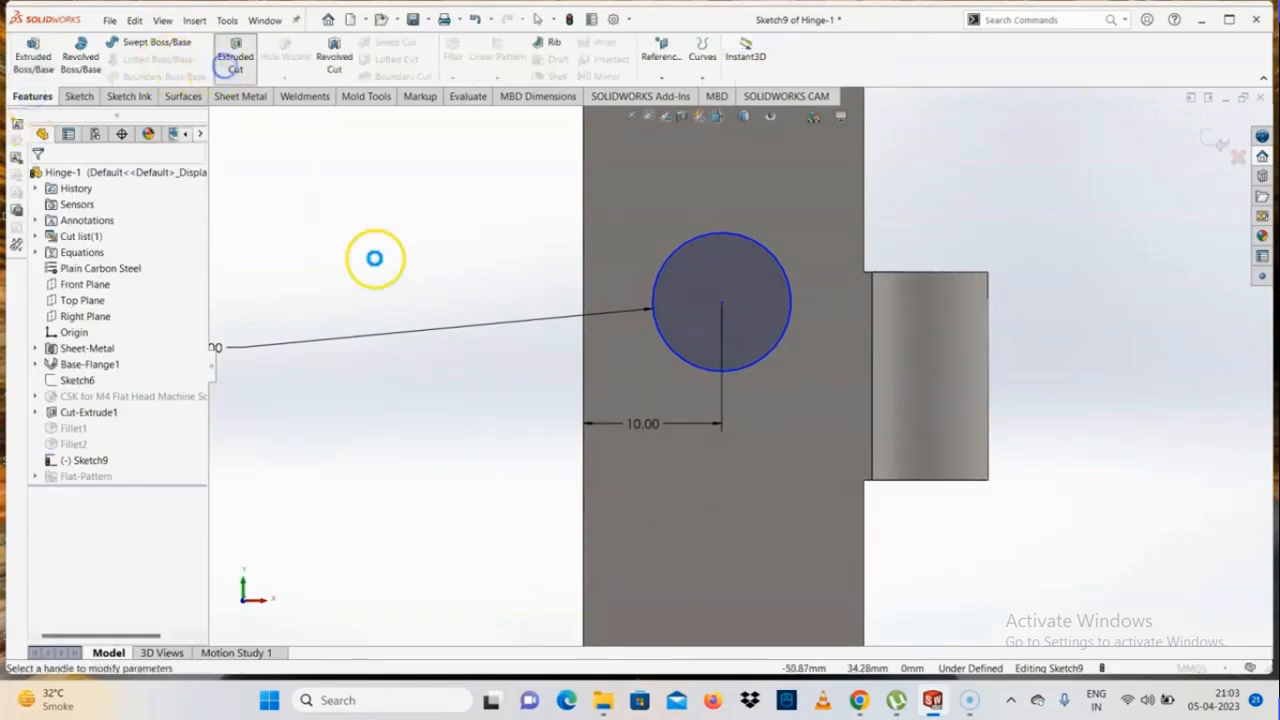
{"action": "left_click", "coordinate": [90, 270]}
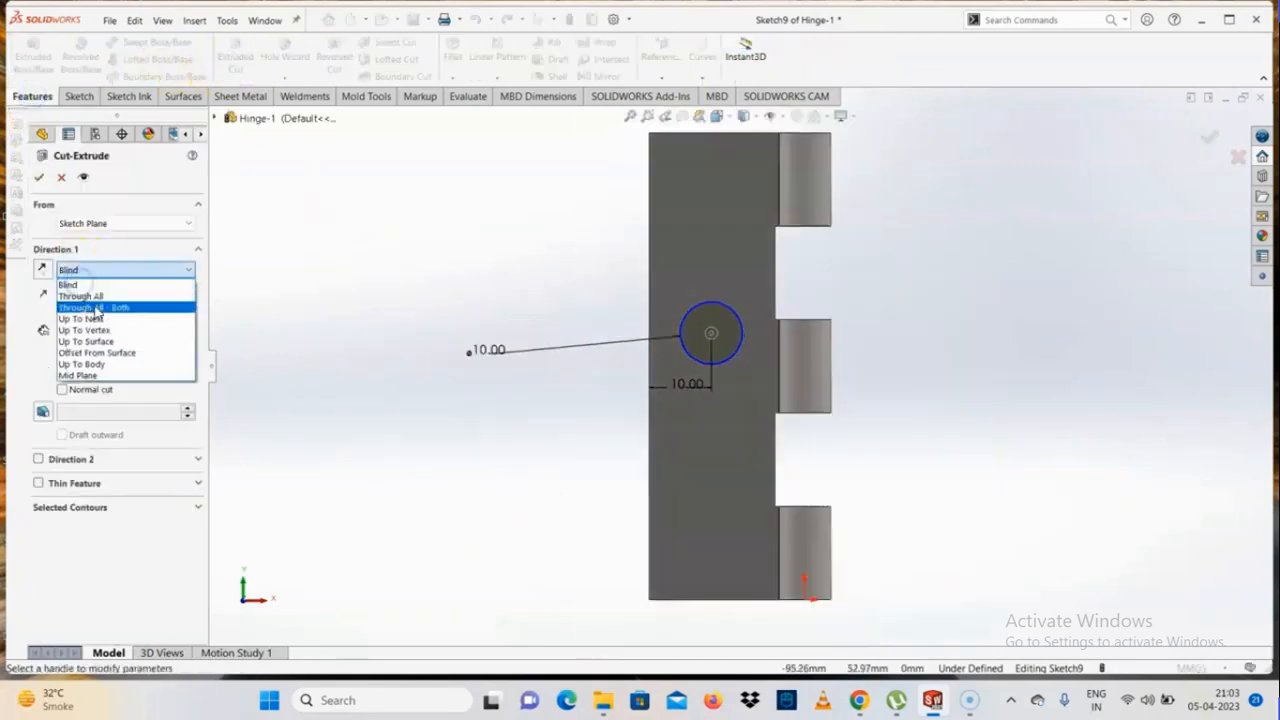
{"action": "left_click", "coordinate": [75, 304]}
{"action": "left_click", "coordinate": [38, 177]}
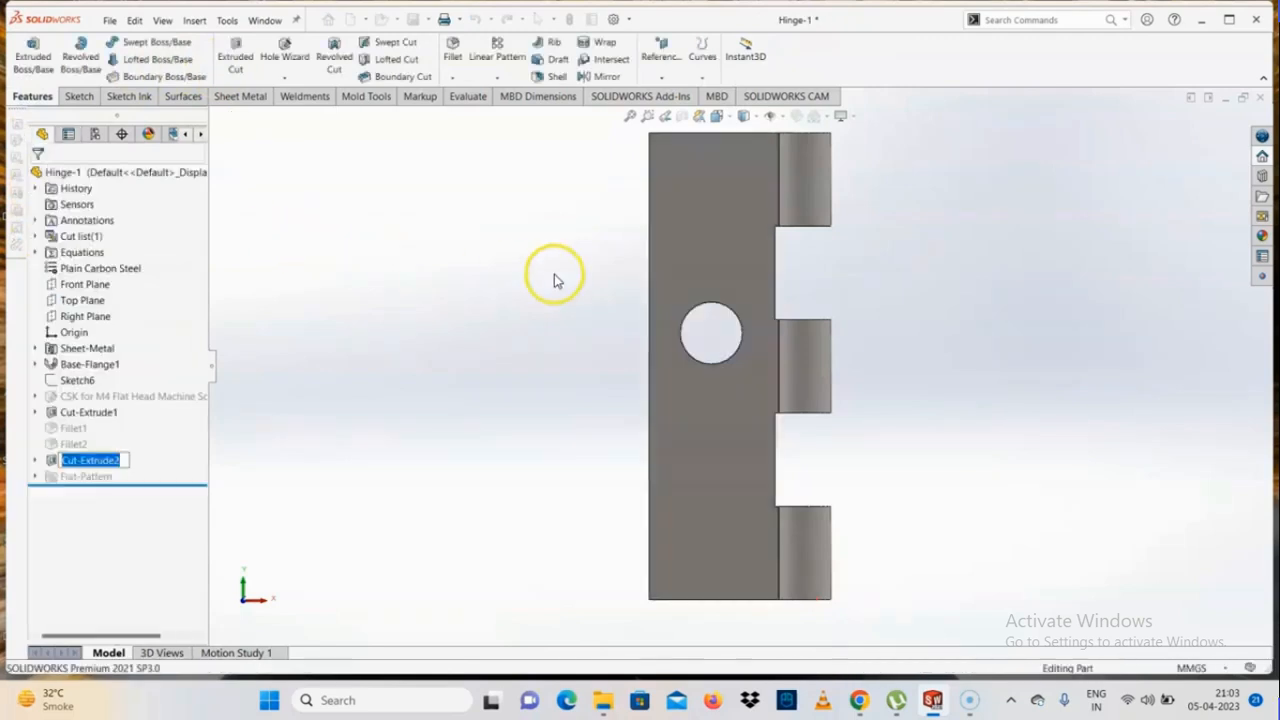
Switch to the Assem2 assembly, rebuild it with the changed leaf, and return to the hinge drawing
{"action": "key", "text": "ctrl+Tab"}
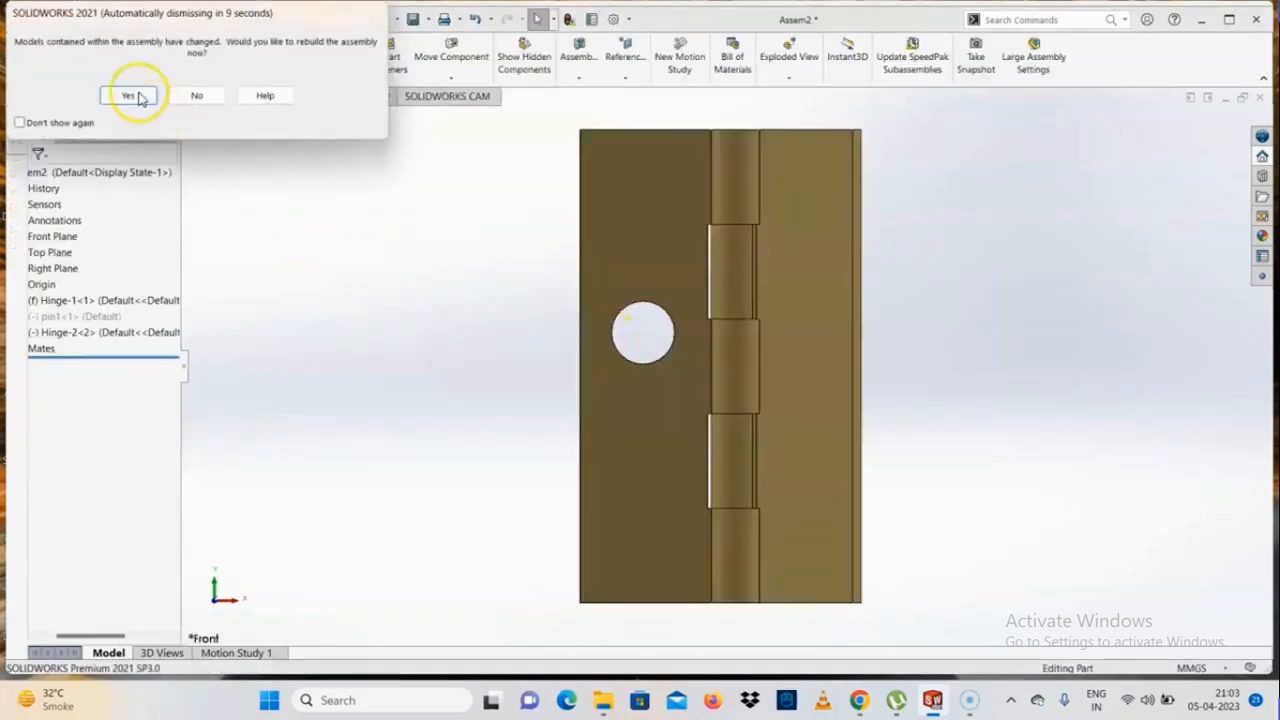
{"action": "left_click", "coordinate": [133, 94]}
{"action": "key", "text": "ctrl+Tab"}
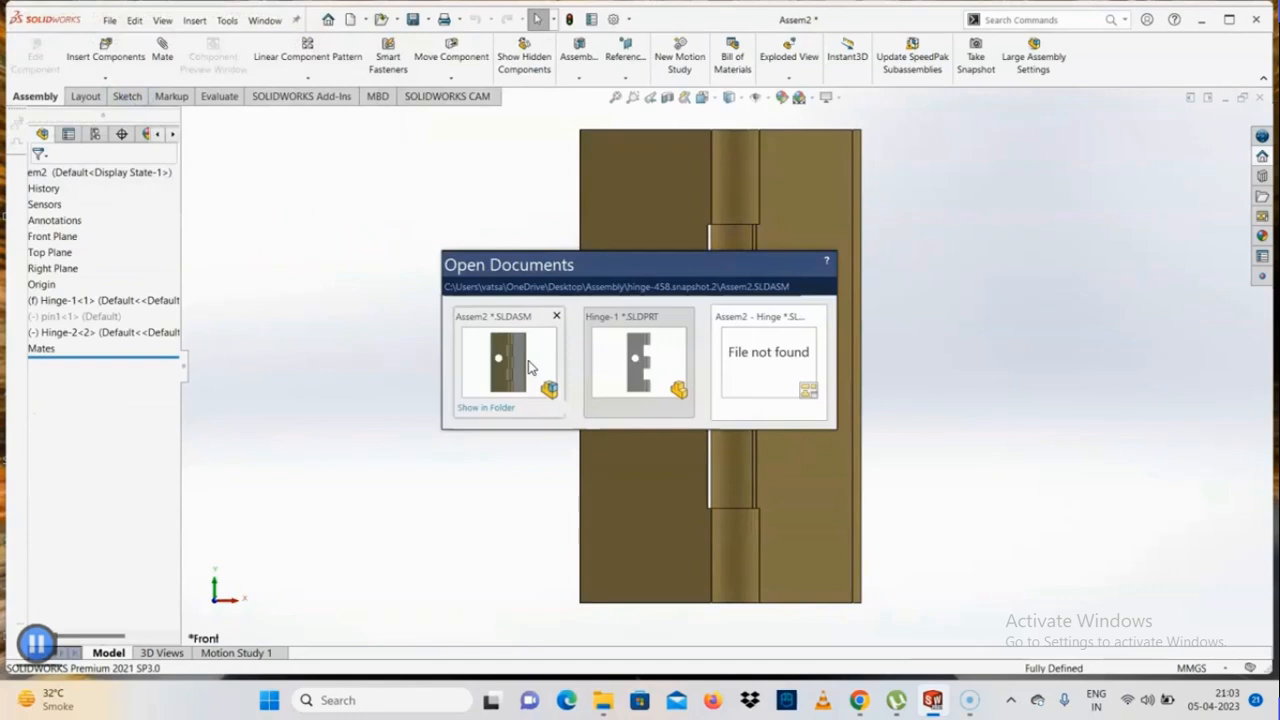
{"action": "key", "text": "ctrl+Tab"}
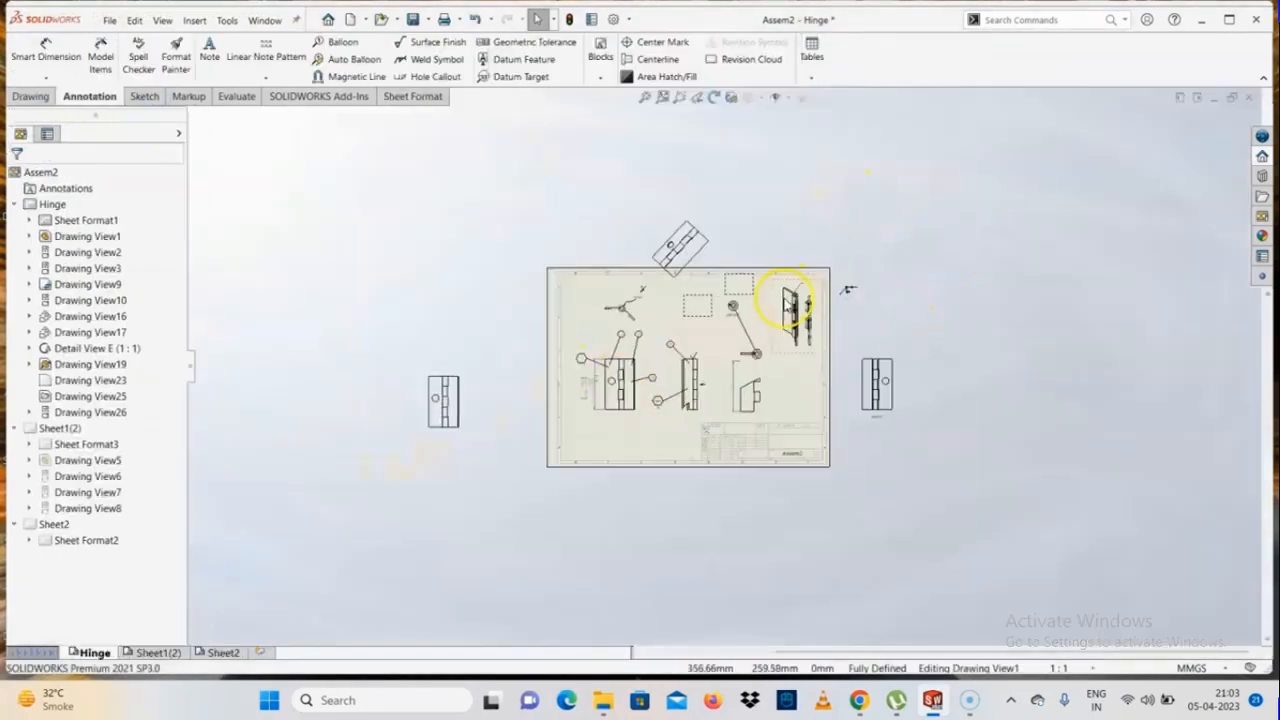
Add a hole callout to the leaf's hole in the front view and place its text below the view
{"action": "scroll", "coordinate": [680, 360], "scroll_direction": "down", "scroll_amount": 4}
{"action": "scroll", "coordinate": [447, 545], "scroll_direction": "down", "scroll_amount": 3}
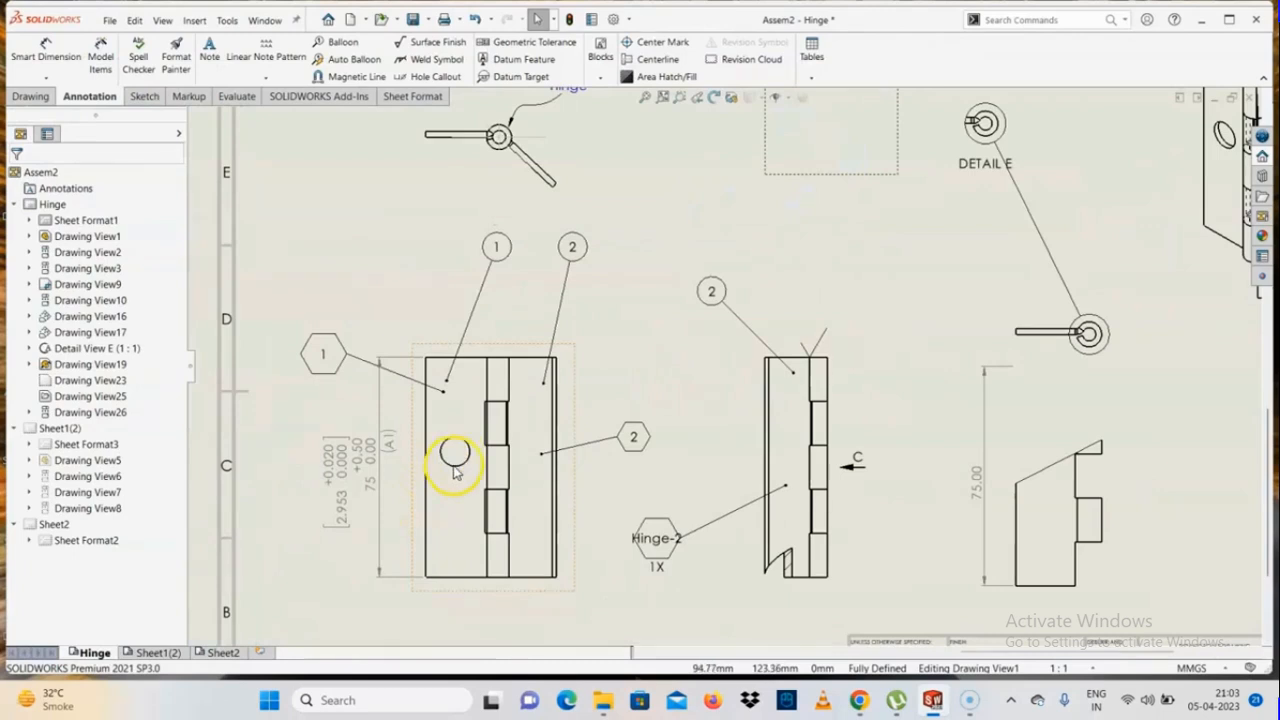
{"action": "left_click", "coordinate": [436, 77]}
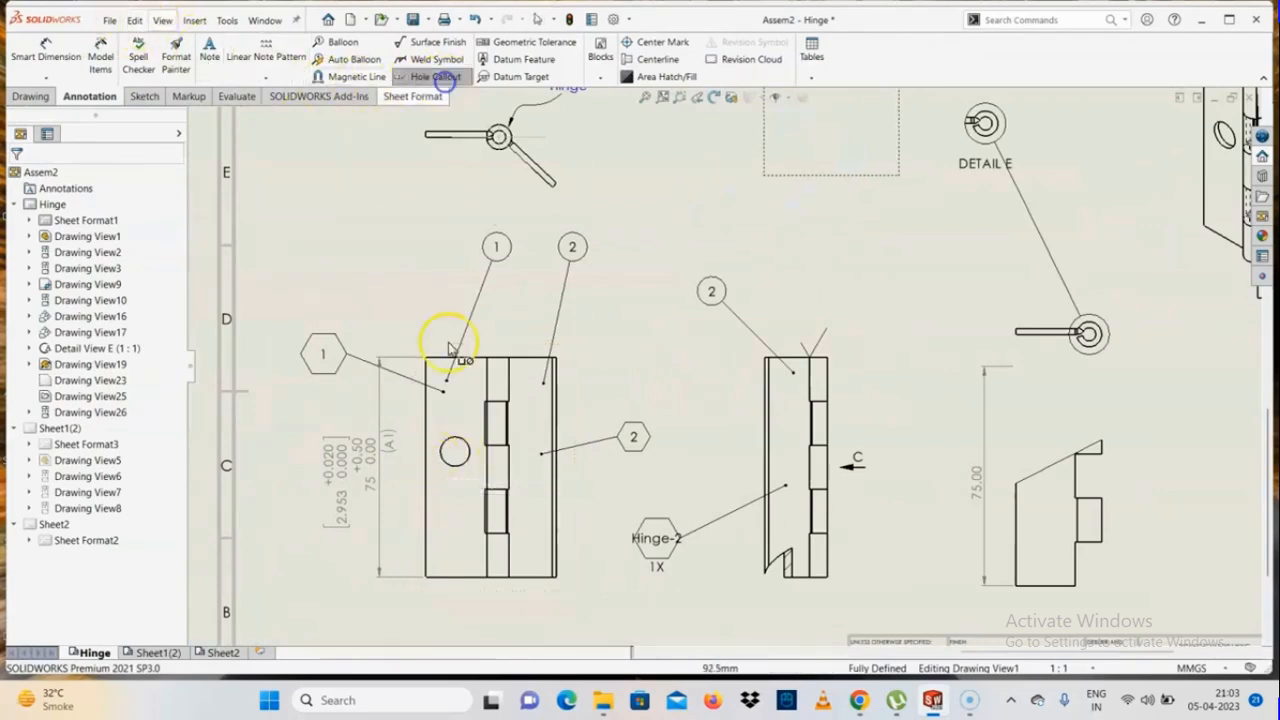
{"action": "left_click", "coordinate": [452, 470]}
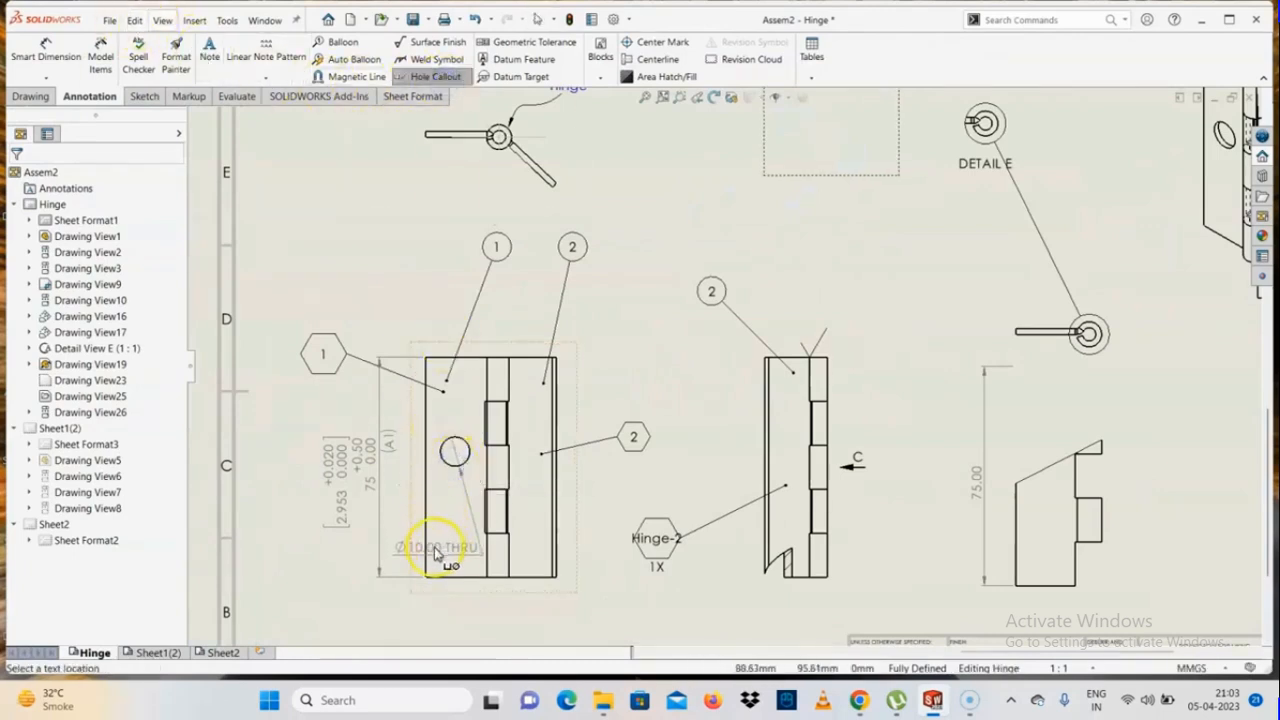
{"action": "scroll", "coordinate": [440, 545], "scroll_direction": "up", "scroll_amount": 3}
{"action": "left_click", "coordinate": [528, 558]}
{"action": "scroll", "coordinate": [530, 560], "scroll_direction": "up", "scroll_amount": 3}
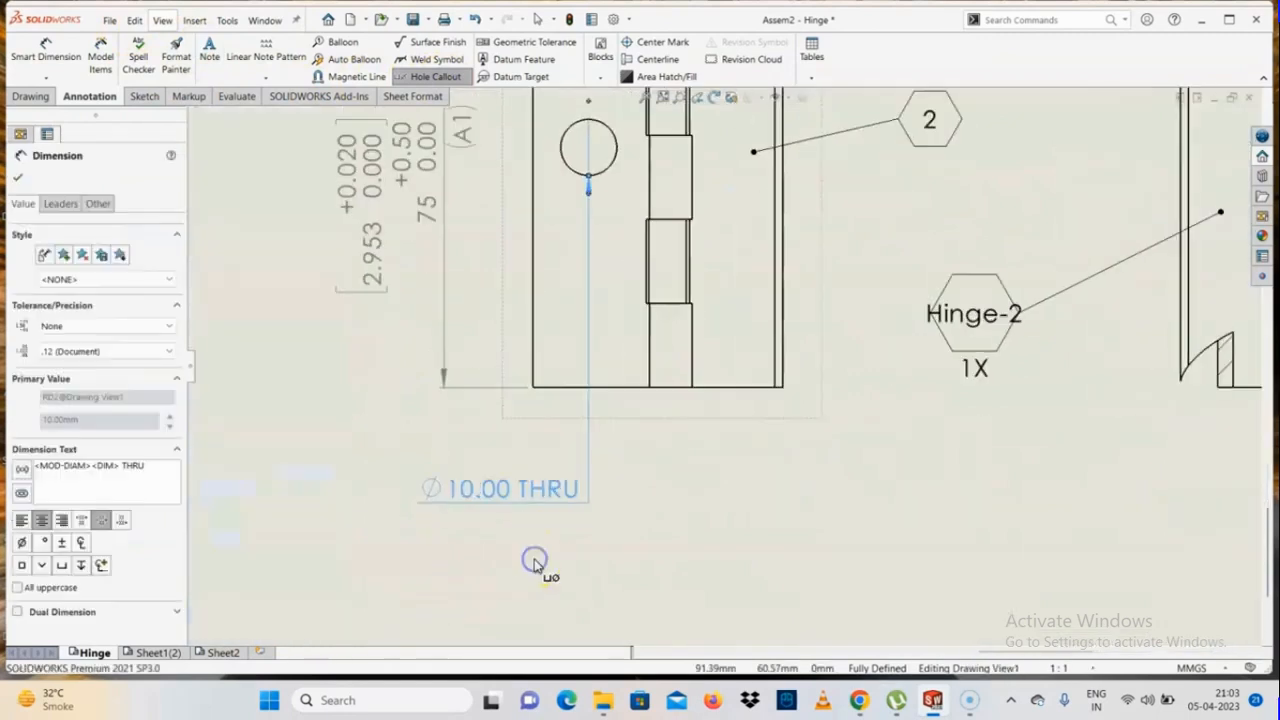
{"action": "key", "text": "Escape"}
{"action": "left_click", "coordinate": [852, 275]}
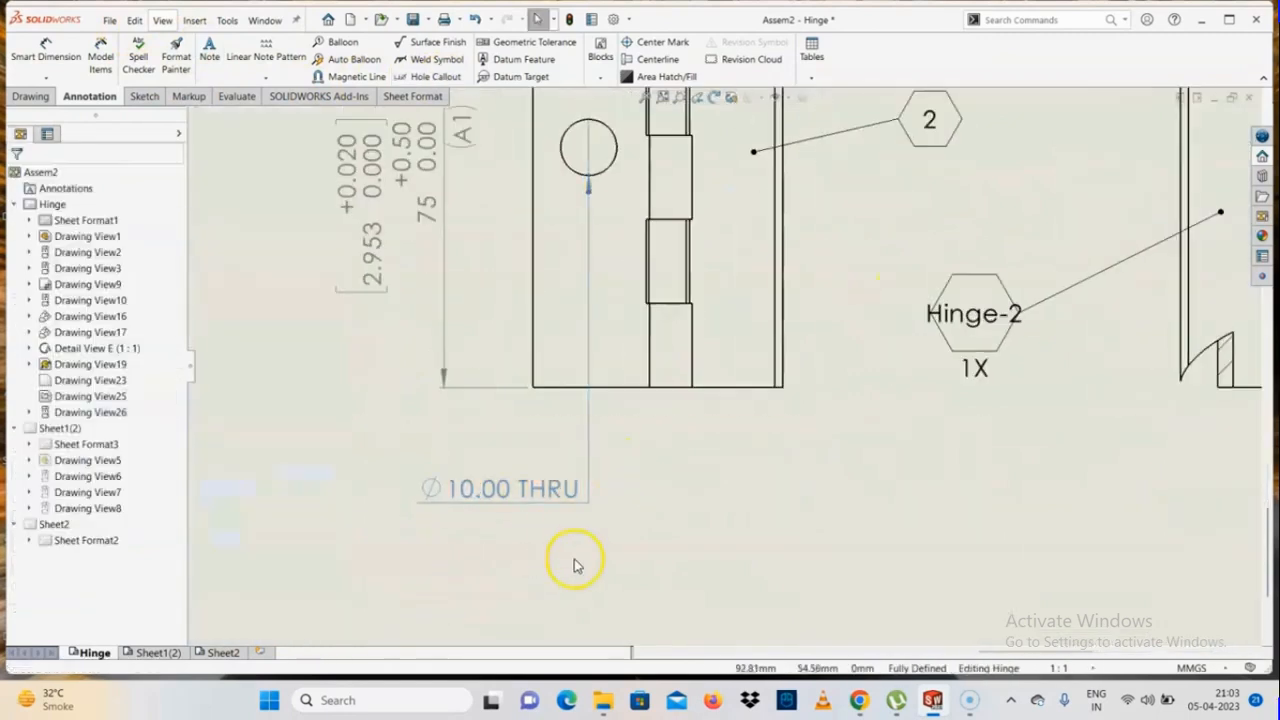
{"action": "scroll", "coordinate": [573, 562], "scroll_direction": "up", "scroll_amount": 2}
{"action": "scroll", "coordinate": [640, 248], "scroll_direction": "up", "scroll_amount": 2}
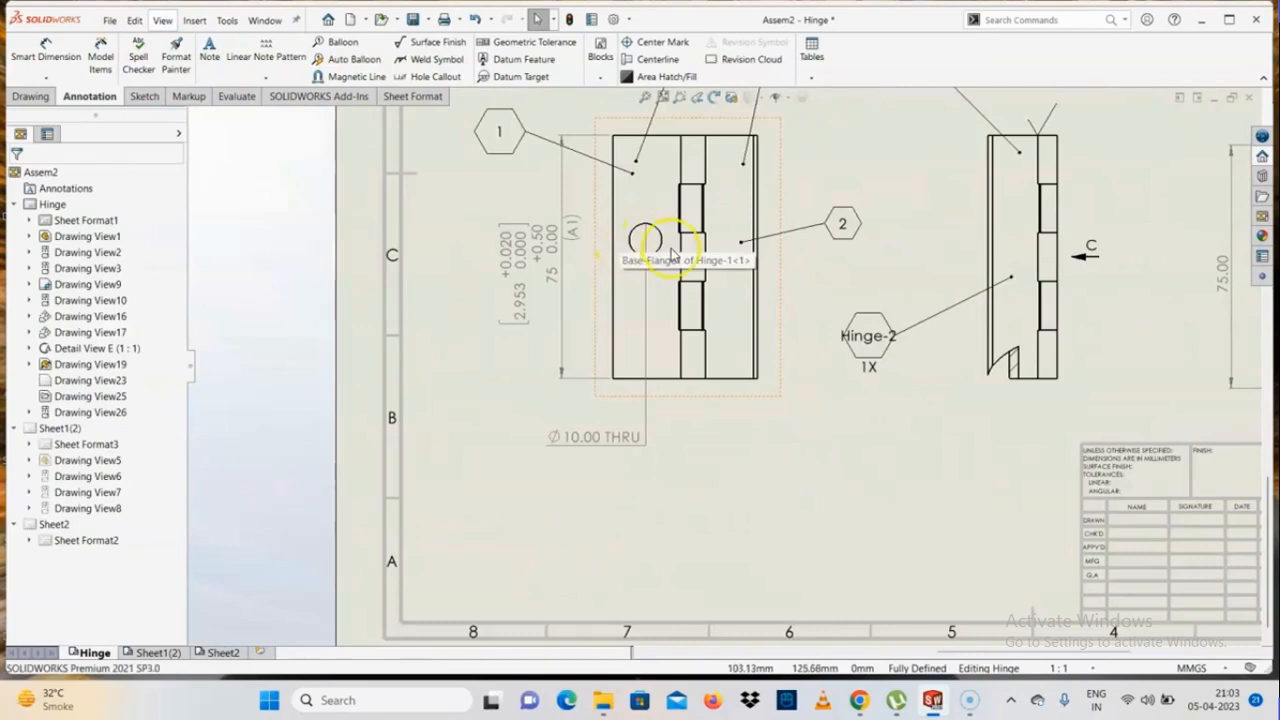
{"action": "scroll", "coordinate": [662, 245], "scroll_direction": "down", "scroll_amount": 2}
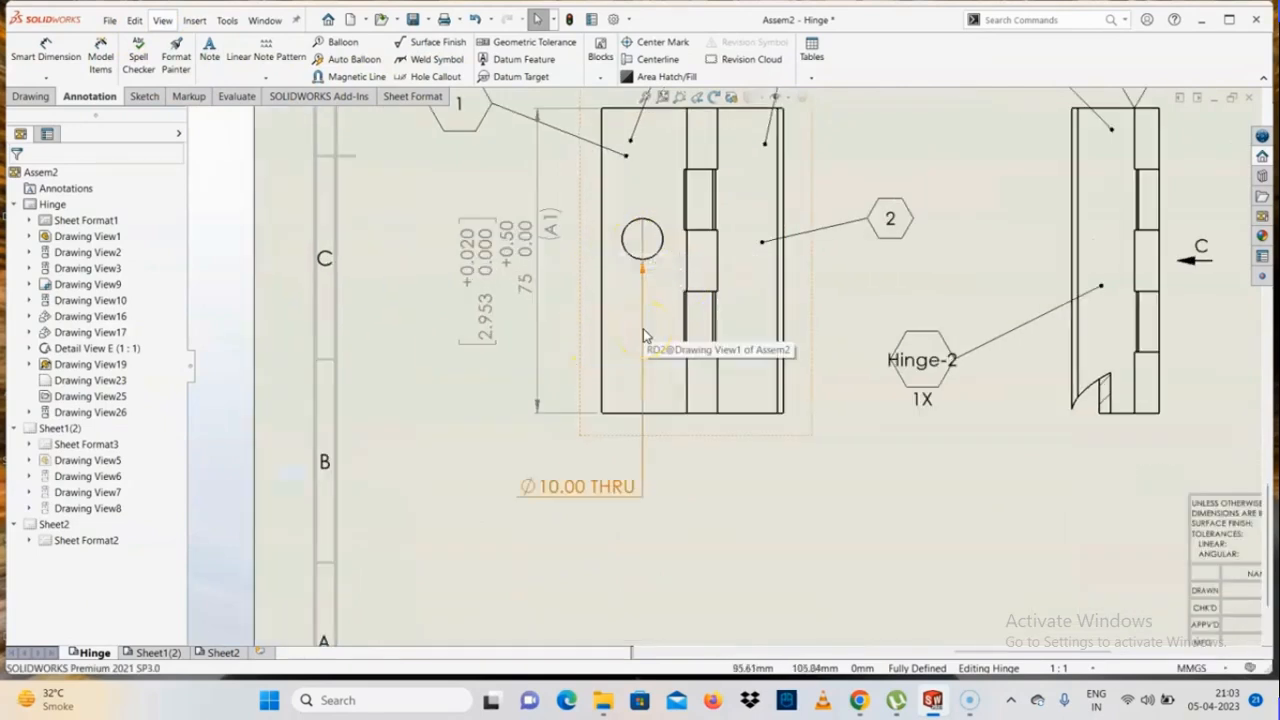
{"action": "scroll", "coordinate": [702, 420], "scroll_direction": "up", "scroll_amount": 3}
{"action": "scroll", "coordinate": [1034, 343], "scroll_direction": "down", "scroll_amount": 1}
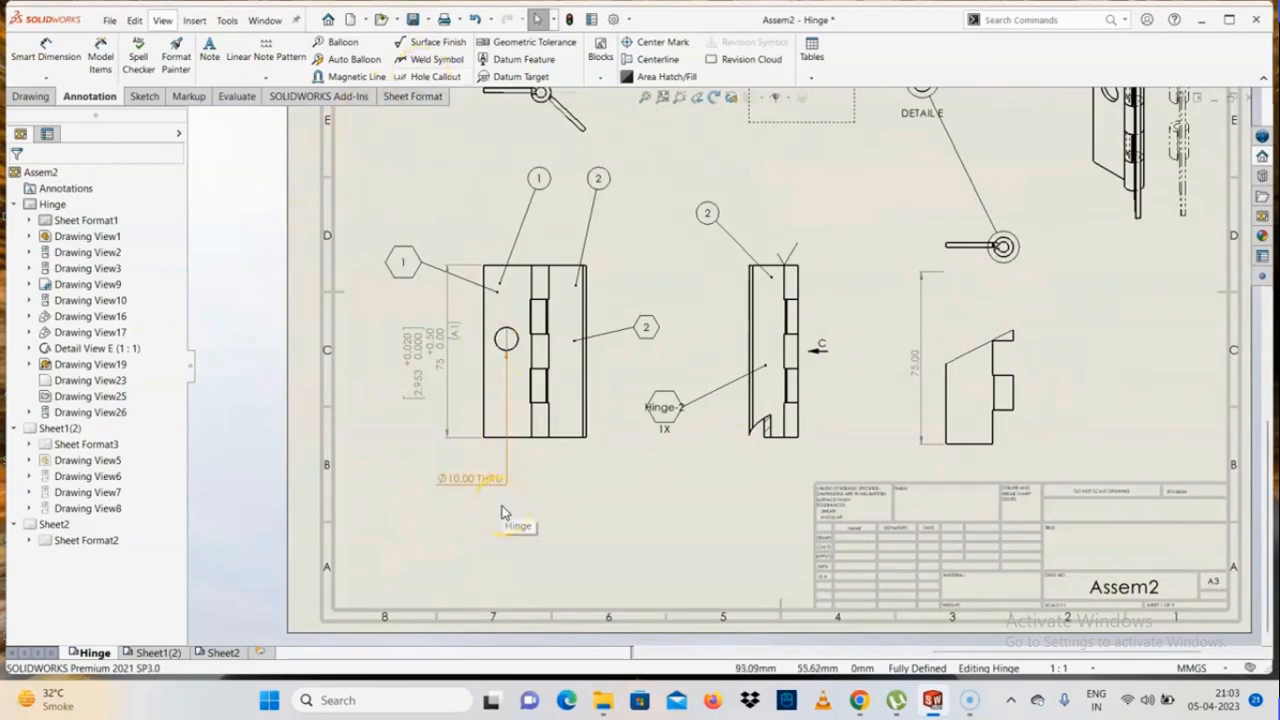
Try to create a geometric tolerance with the parallelism symbol and the maximum material condition modifier
{"action": "left_click", "coordinate": [525, 42]}
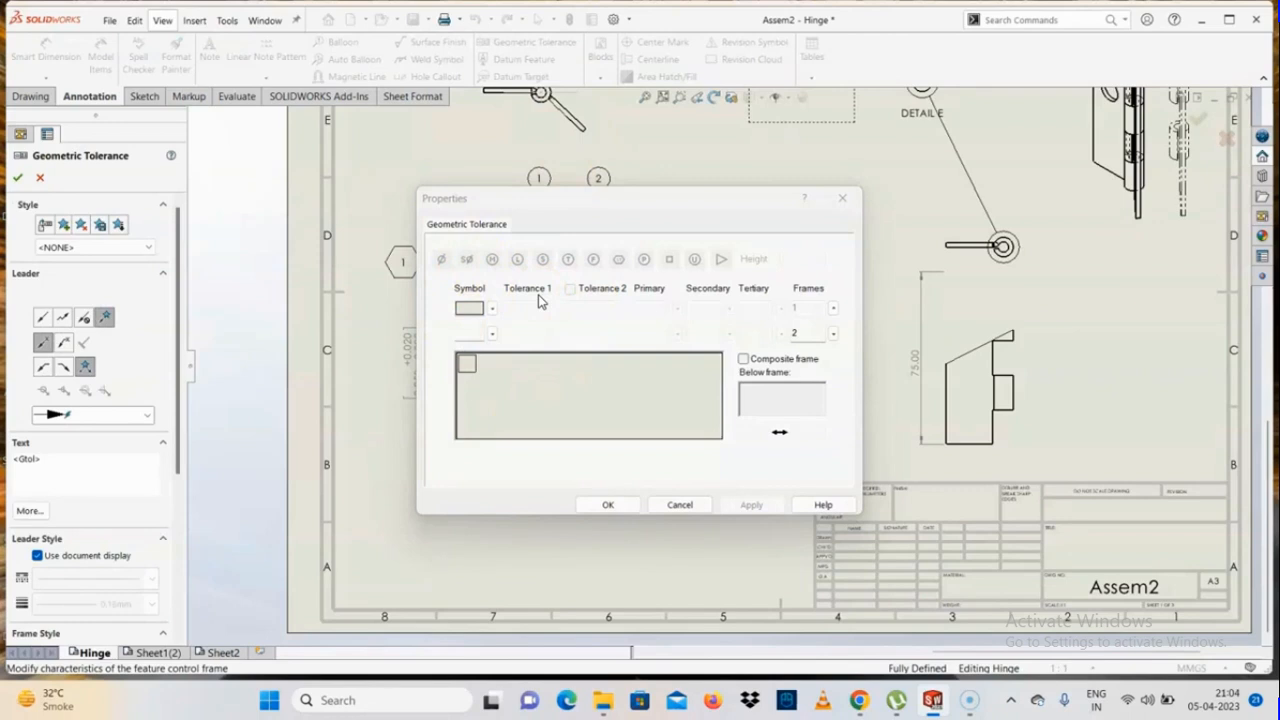
{"action": "left_click", "coordinate": [493, 310]}
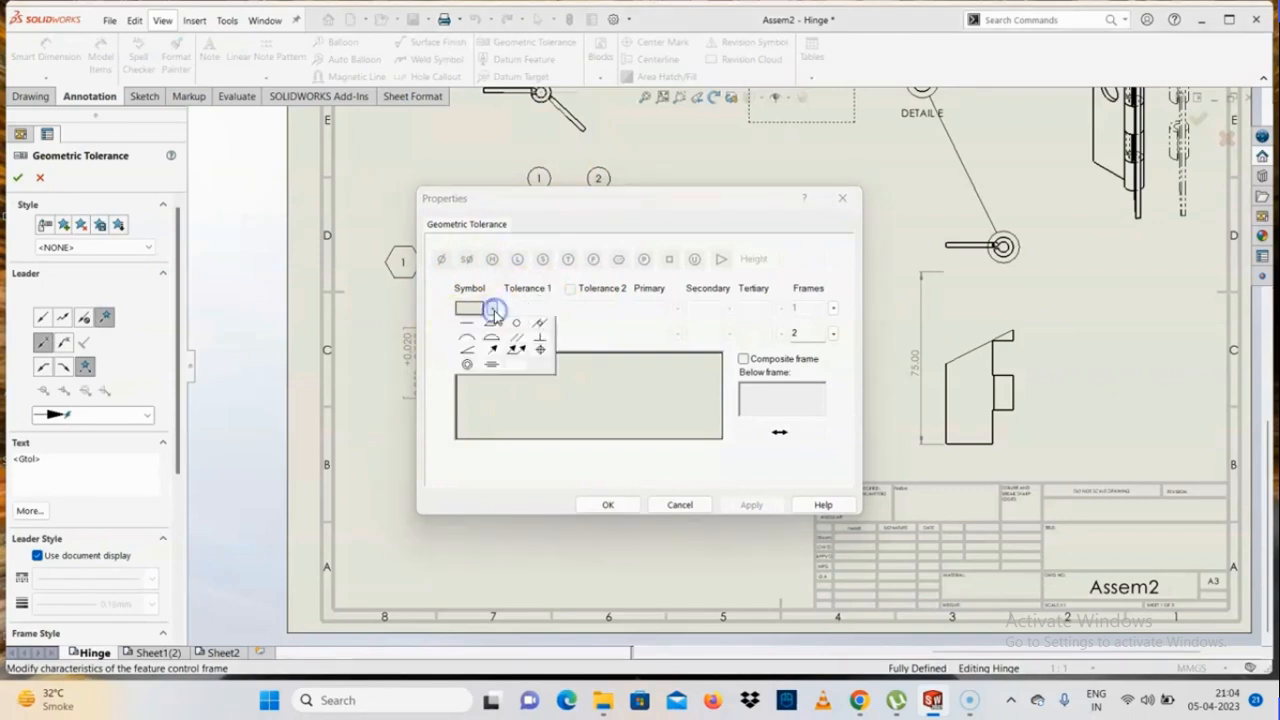
{"action": "left_click", "coordinate": [515, 336]}
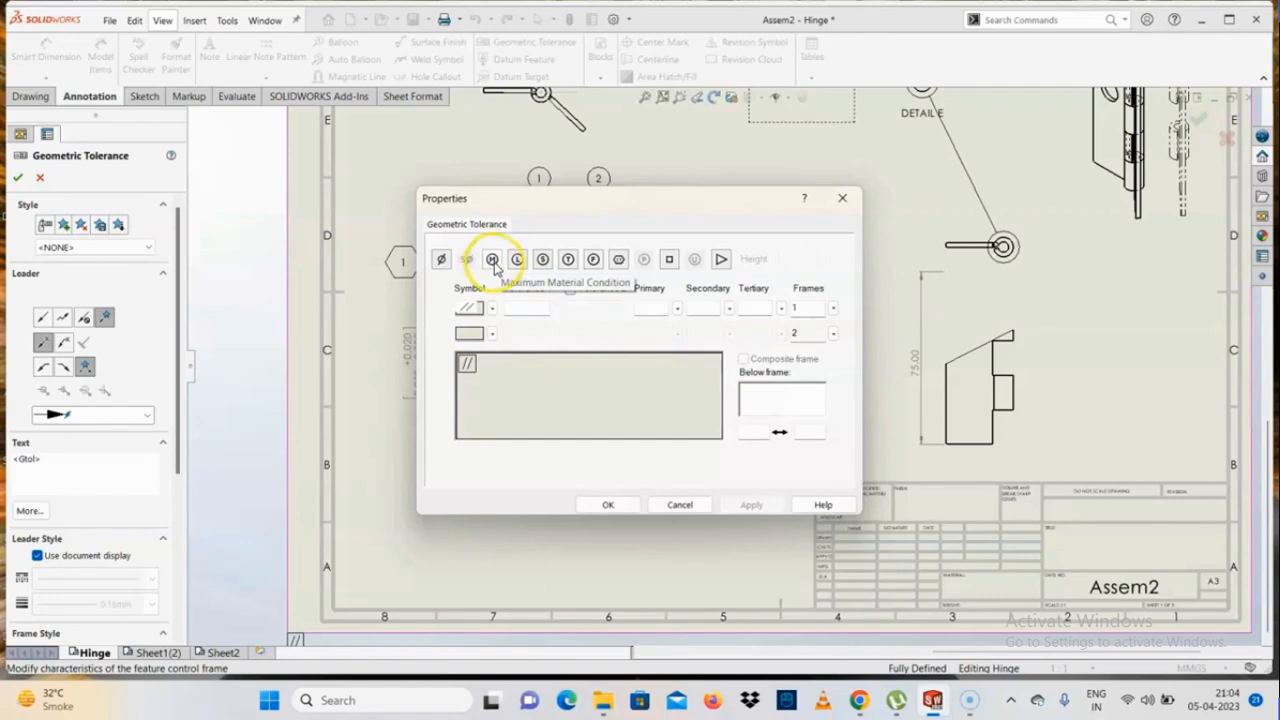
{"action": "left_click", "coordinate": [492, 261]}
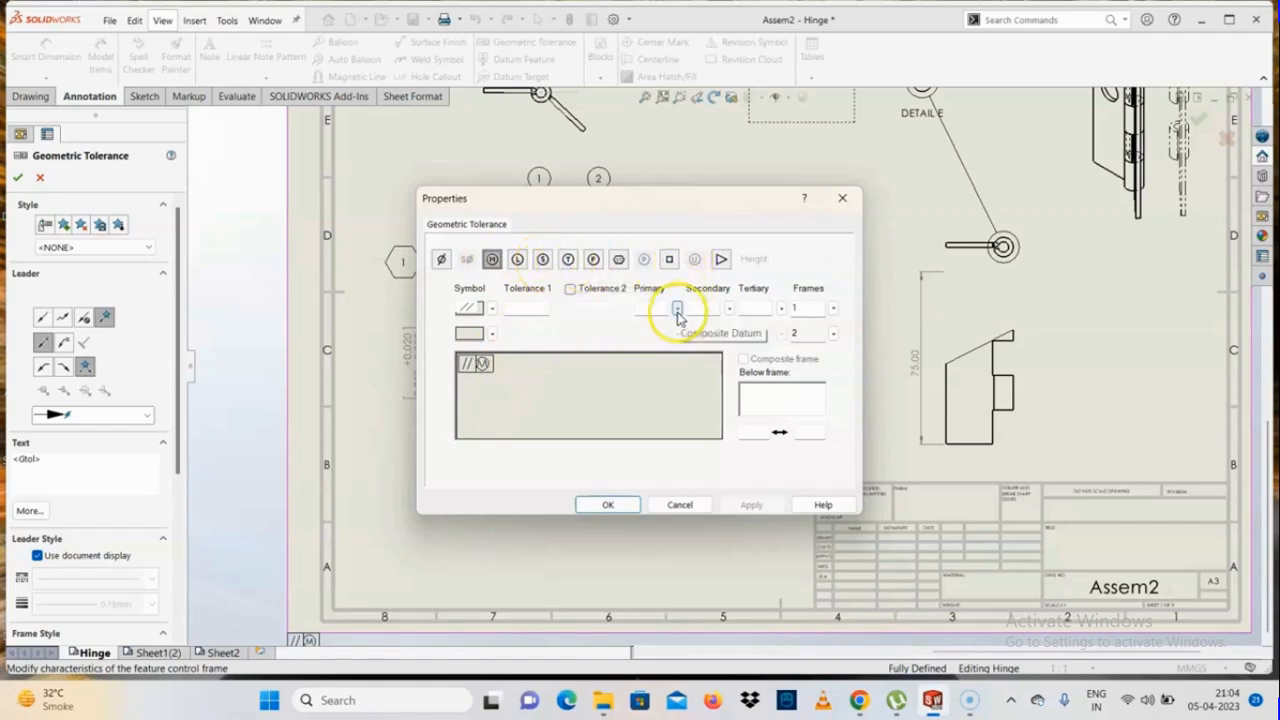
{"action": "left_click", "coordinate": [607, 504]}
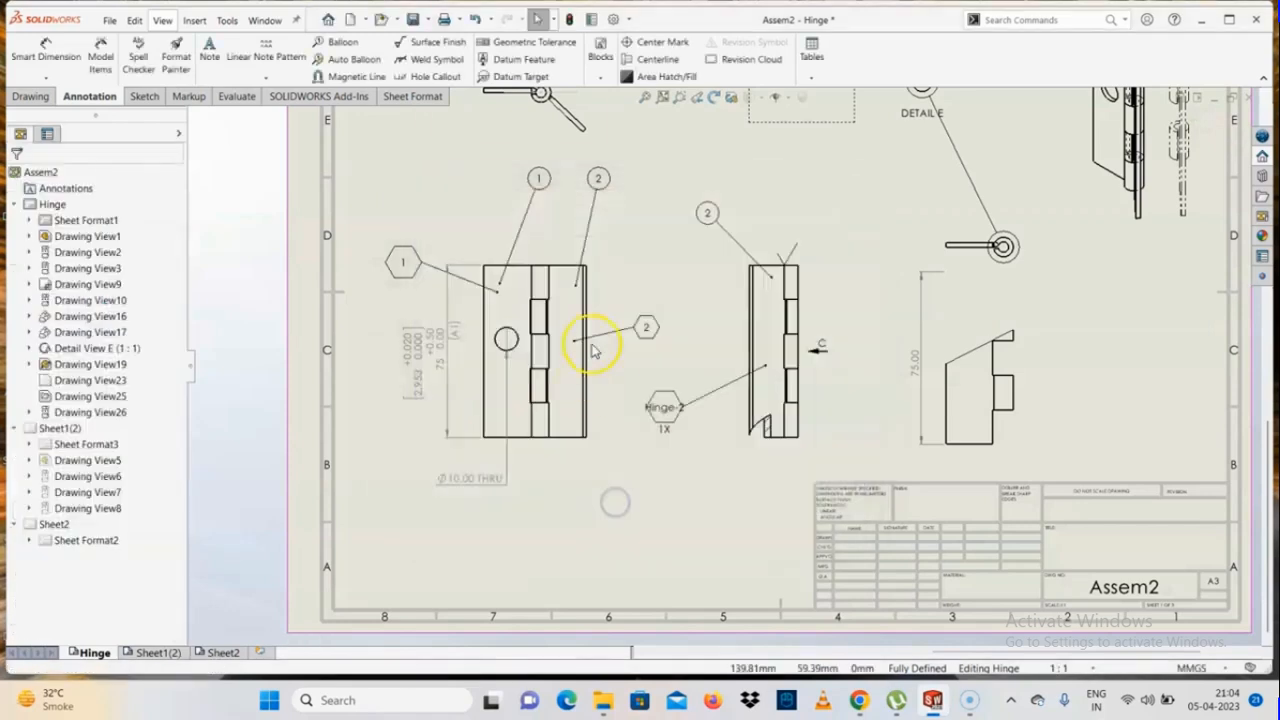
Start a new geometric tolerance with the parallelism symbol in its first frame and open the Tolerance 1 value for entry
{"action": "scroll", "coordinate": [594, 243], "scroll_direction": "down", "scroll_amount": 2}
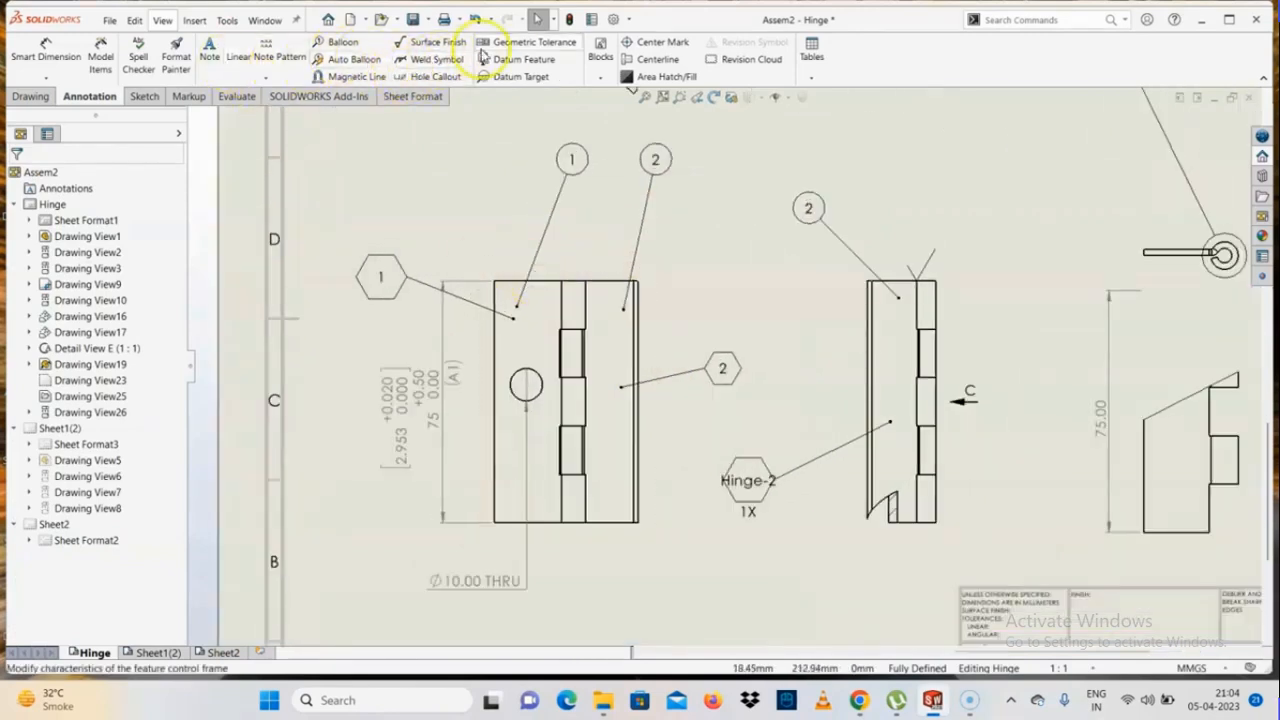
{"action": "left_click", "coordinate": [516, 42]}
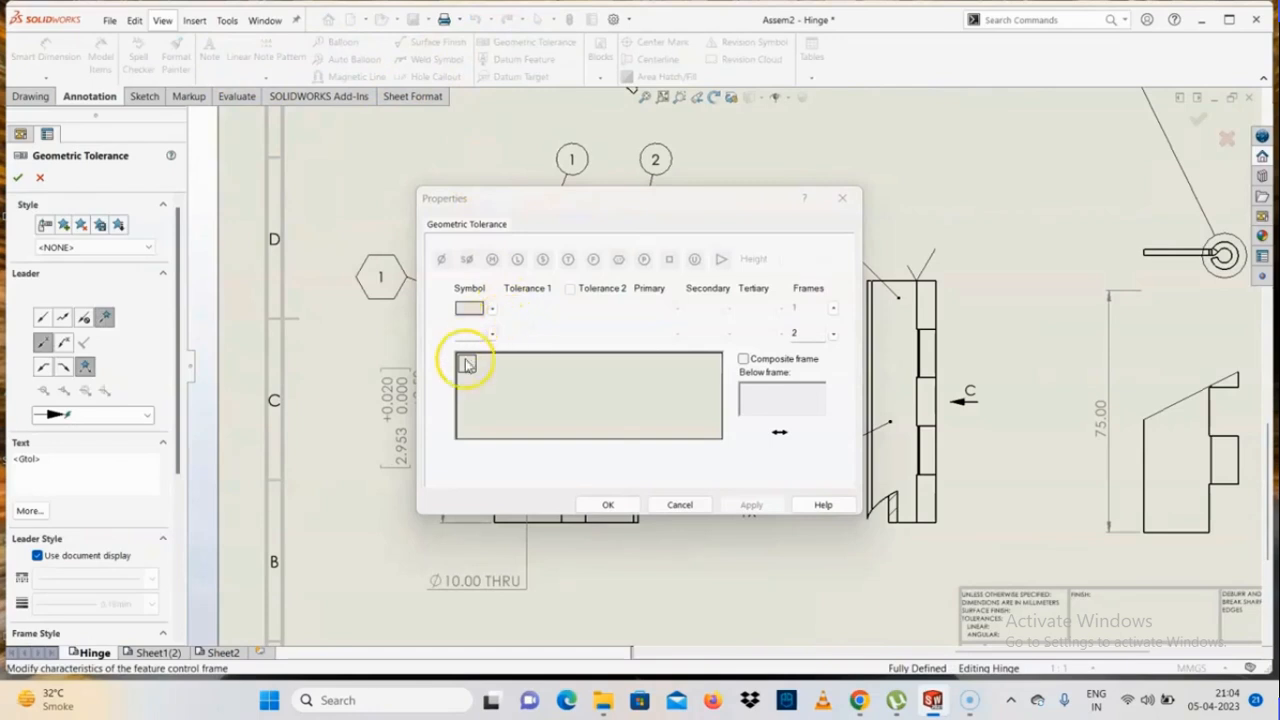
{"action": "left_click", "coordinate": [491, 309]}
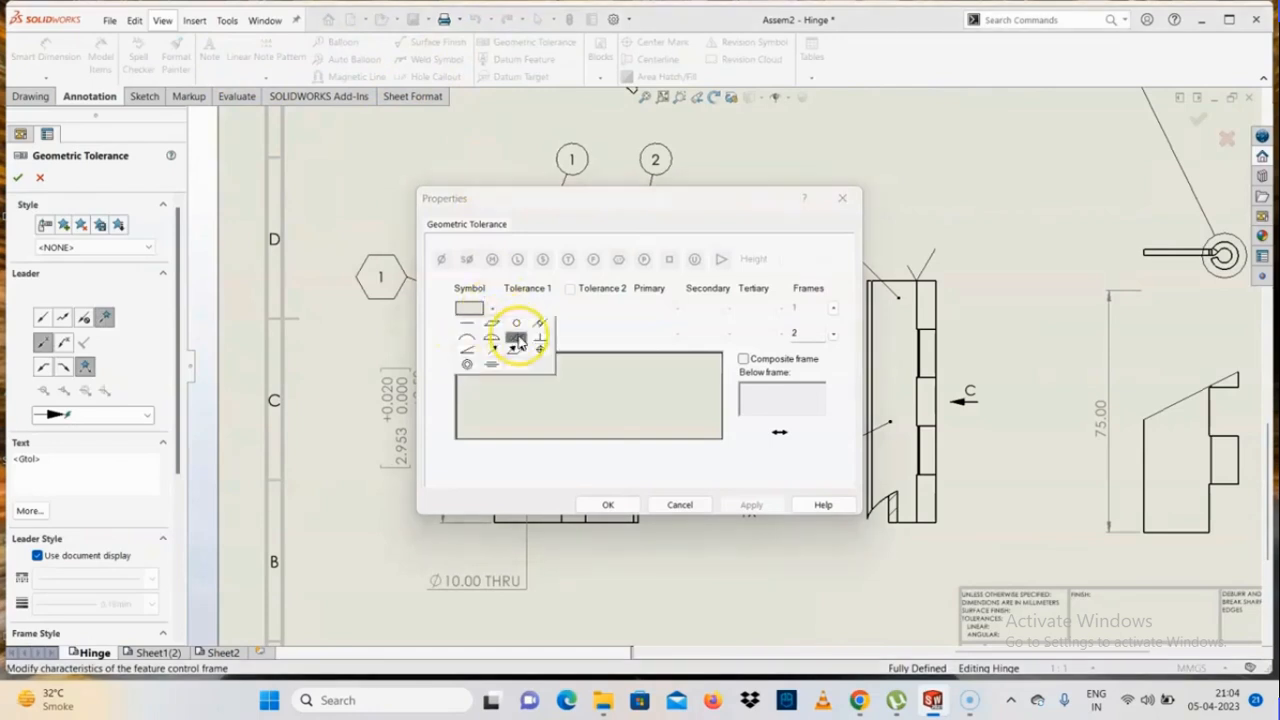
{"action": "left_click", "coordinate": [521, 347]}
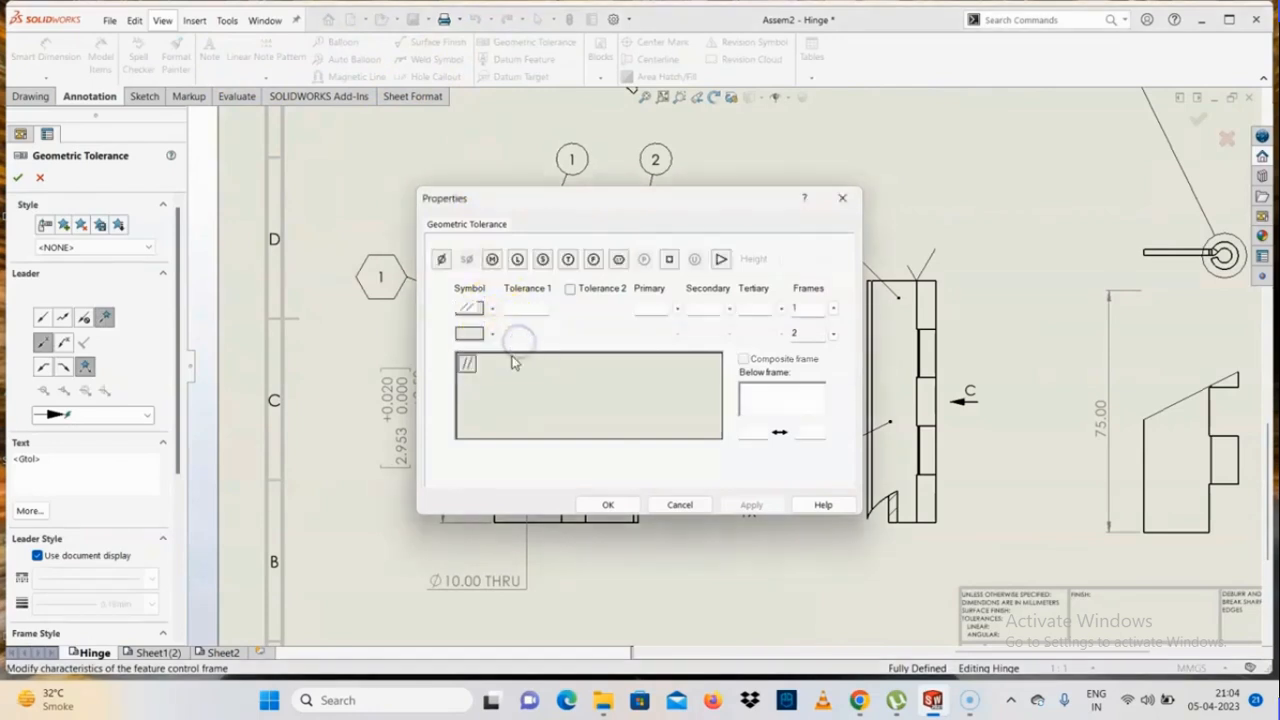
{"action": "left_click", "coordinate": [492, 334]}
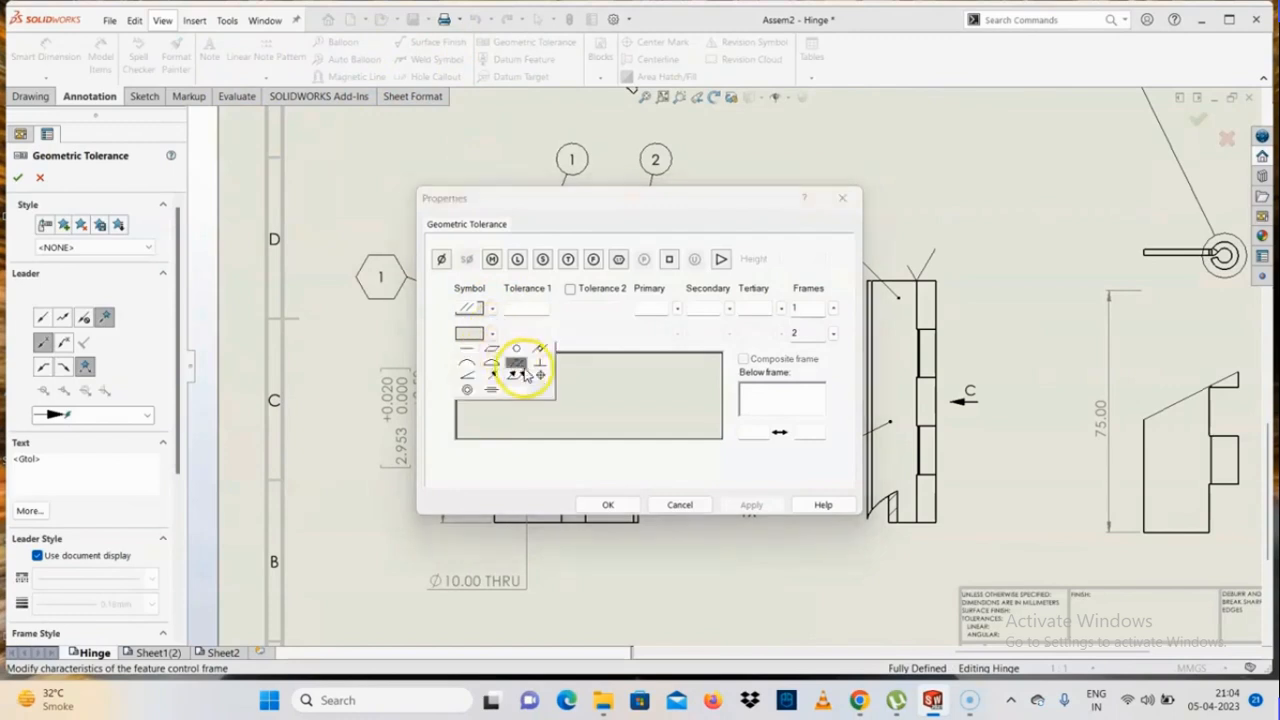
{"action": "left_click", "coordinate": [530, 306]}
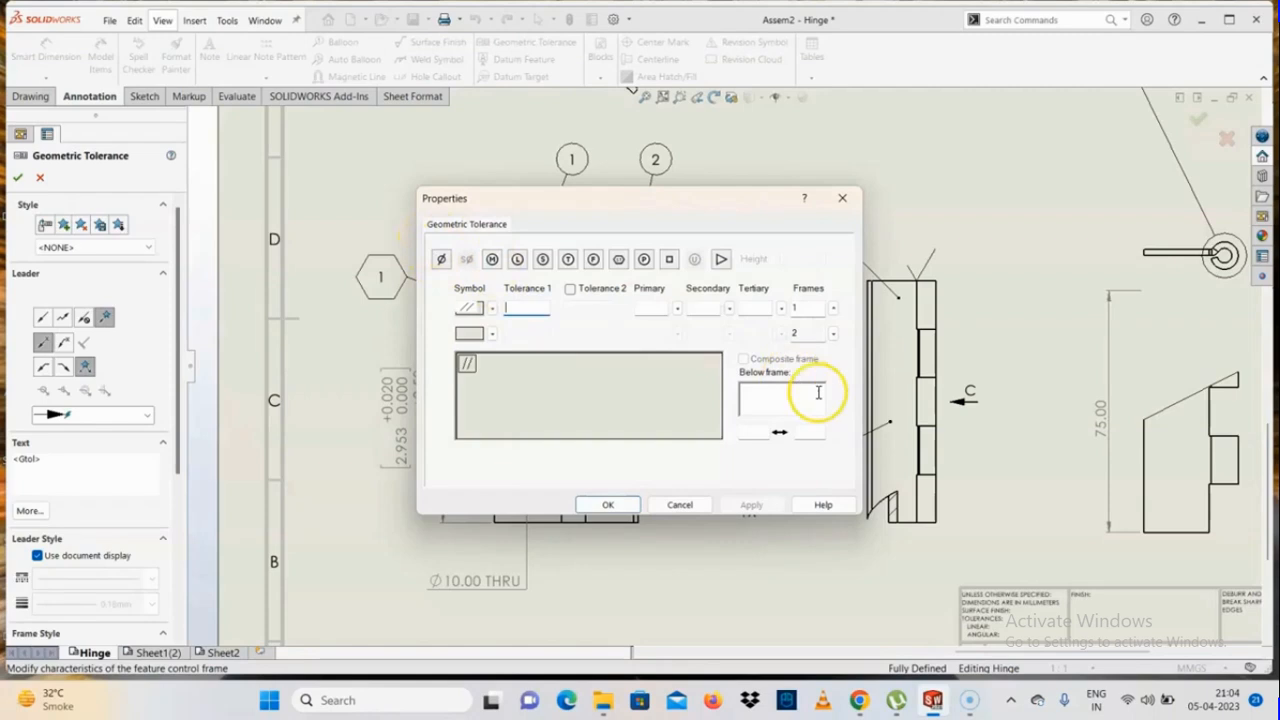
{"action": "left_click", "coordinate": [777, 402]}
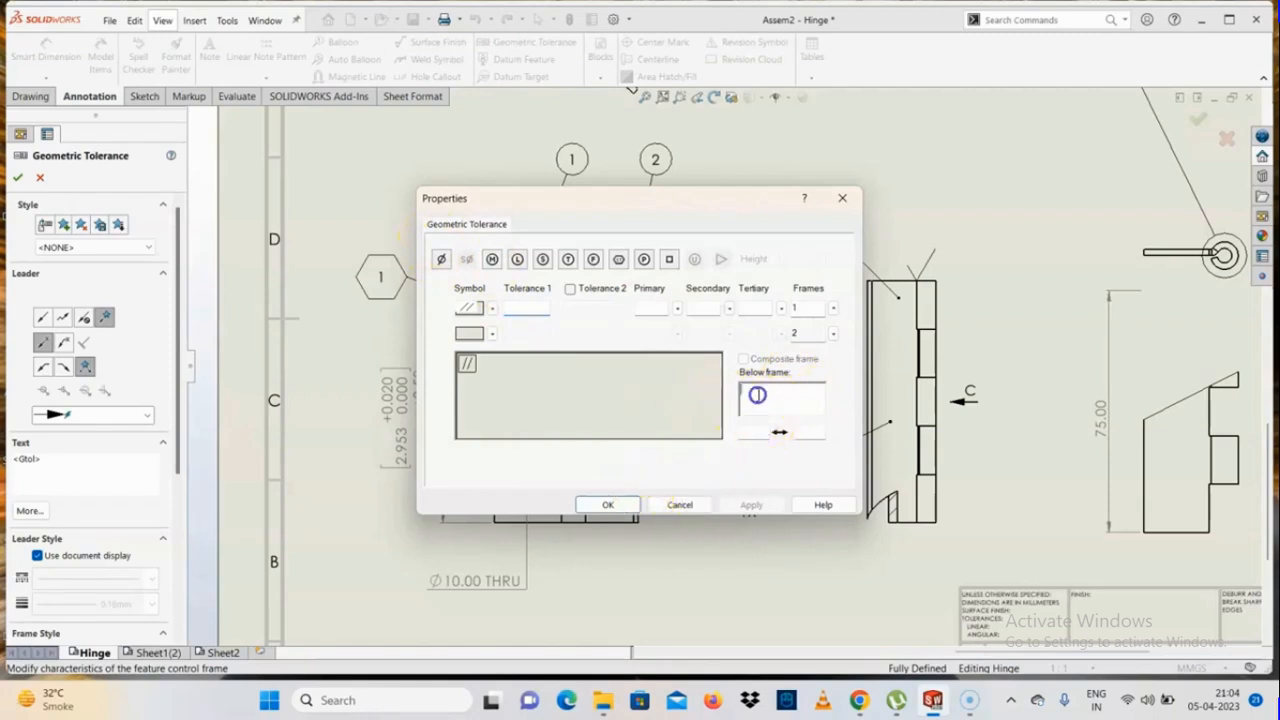
{"action": "left_click", "coordinate": [516, 305]}
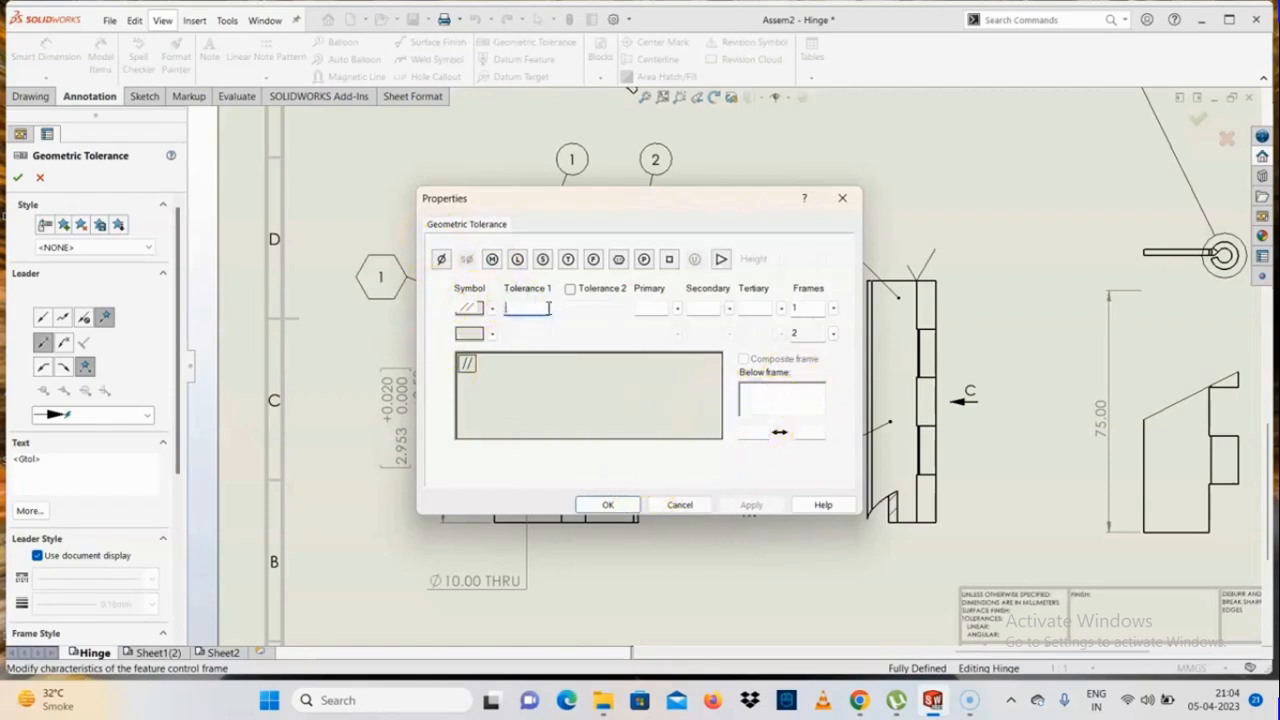